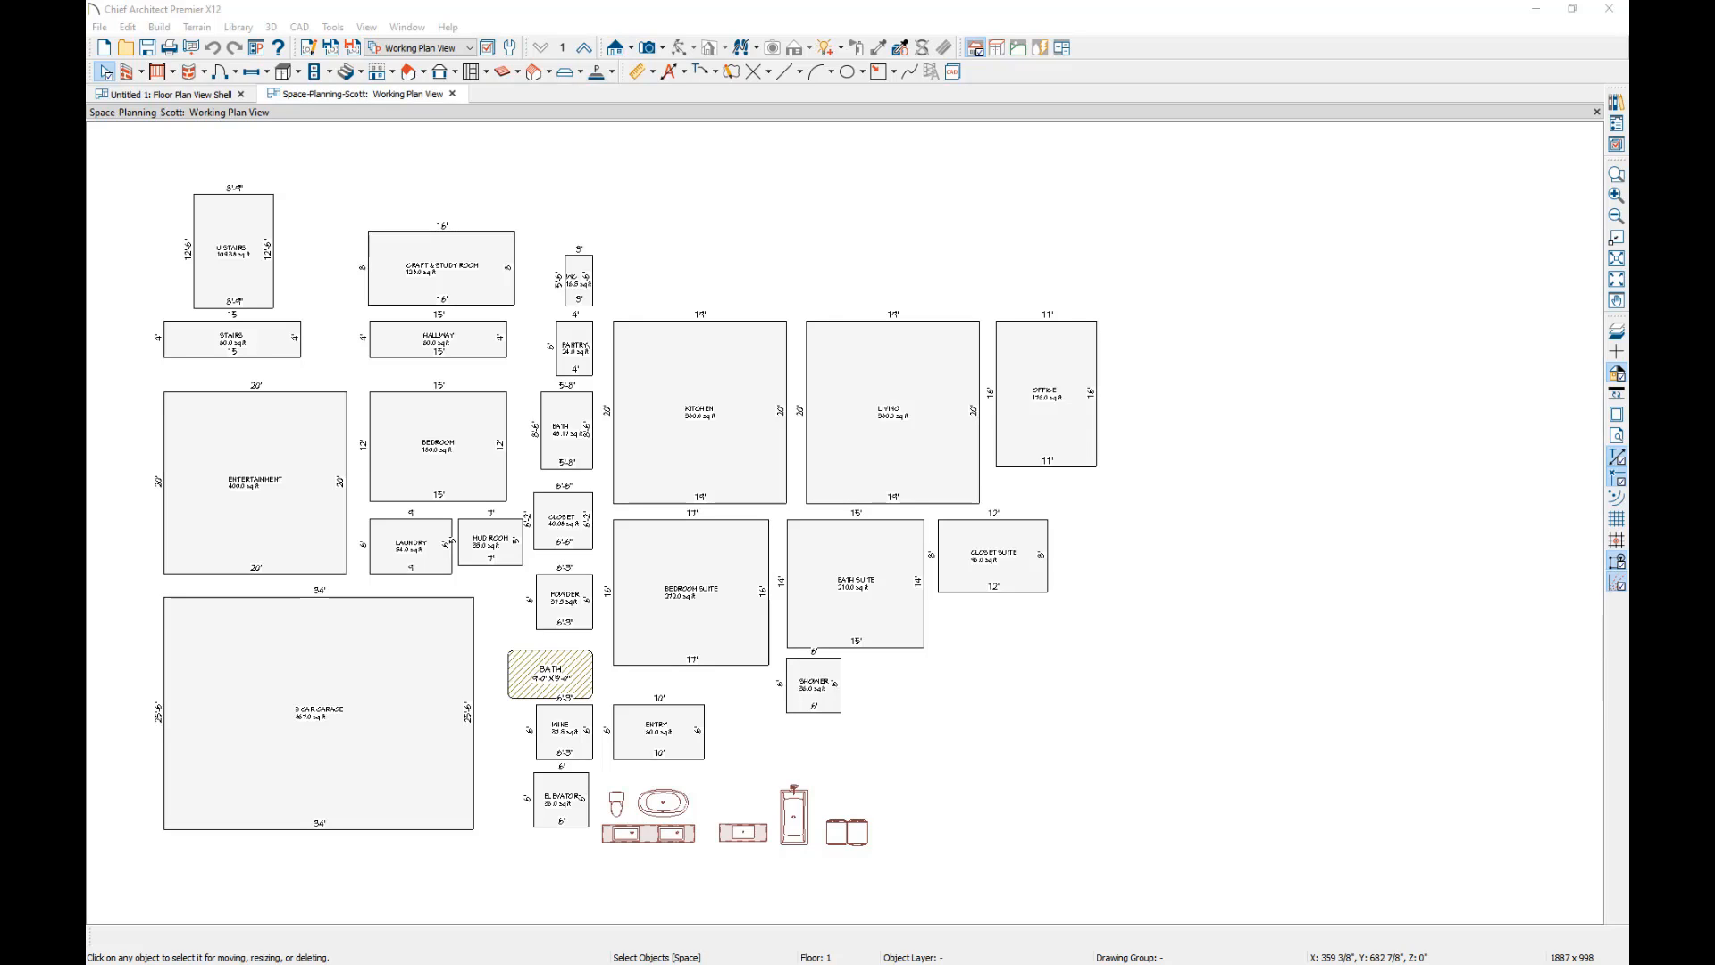
Review the fill style and custom label settings of the 3 Car Garage box, including its area macro.
{"action": "left_click", "coordinate": [370, 598]}
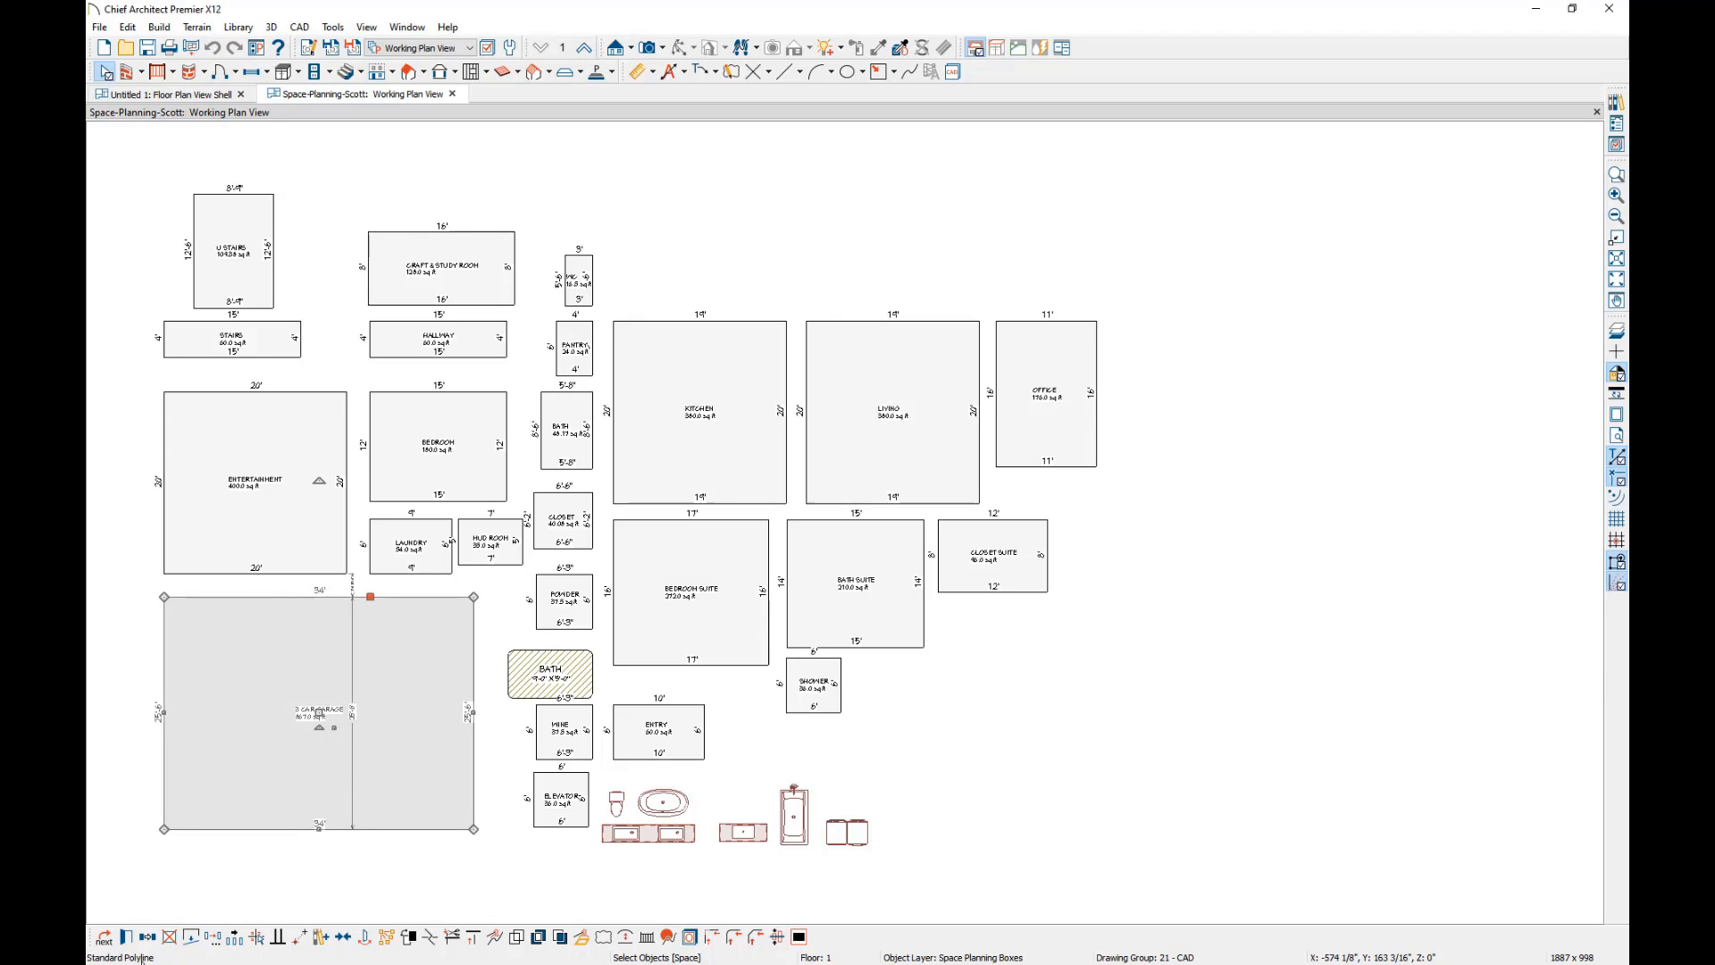
{"action": "left_click", "coordinate": [127, 938]}
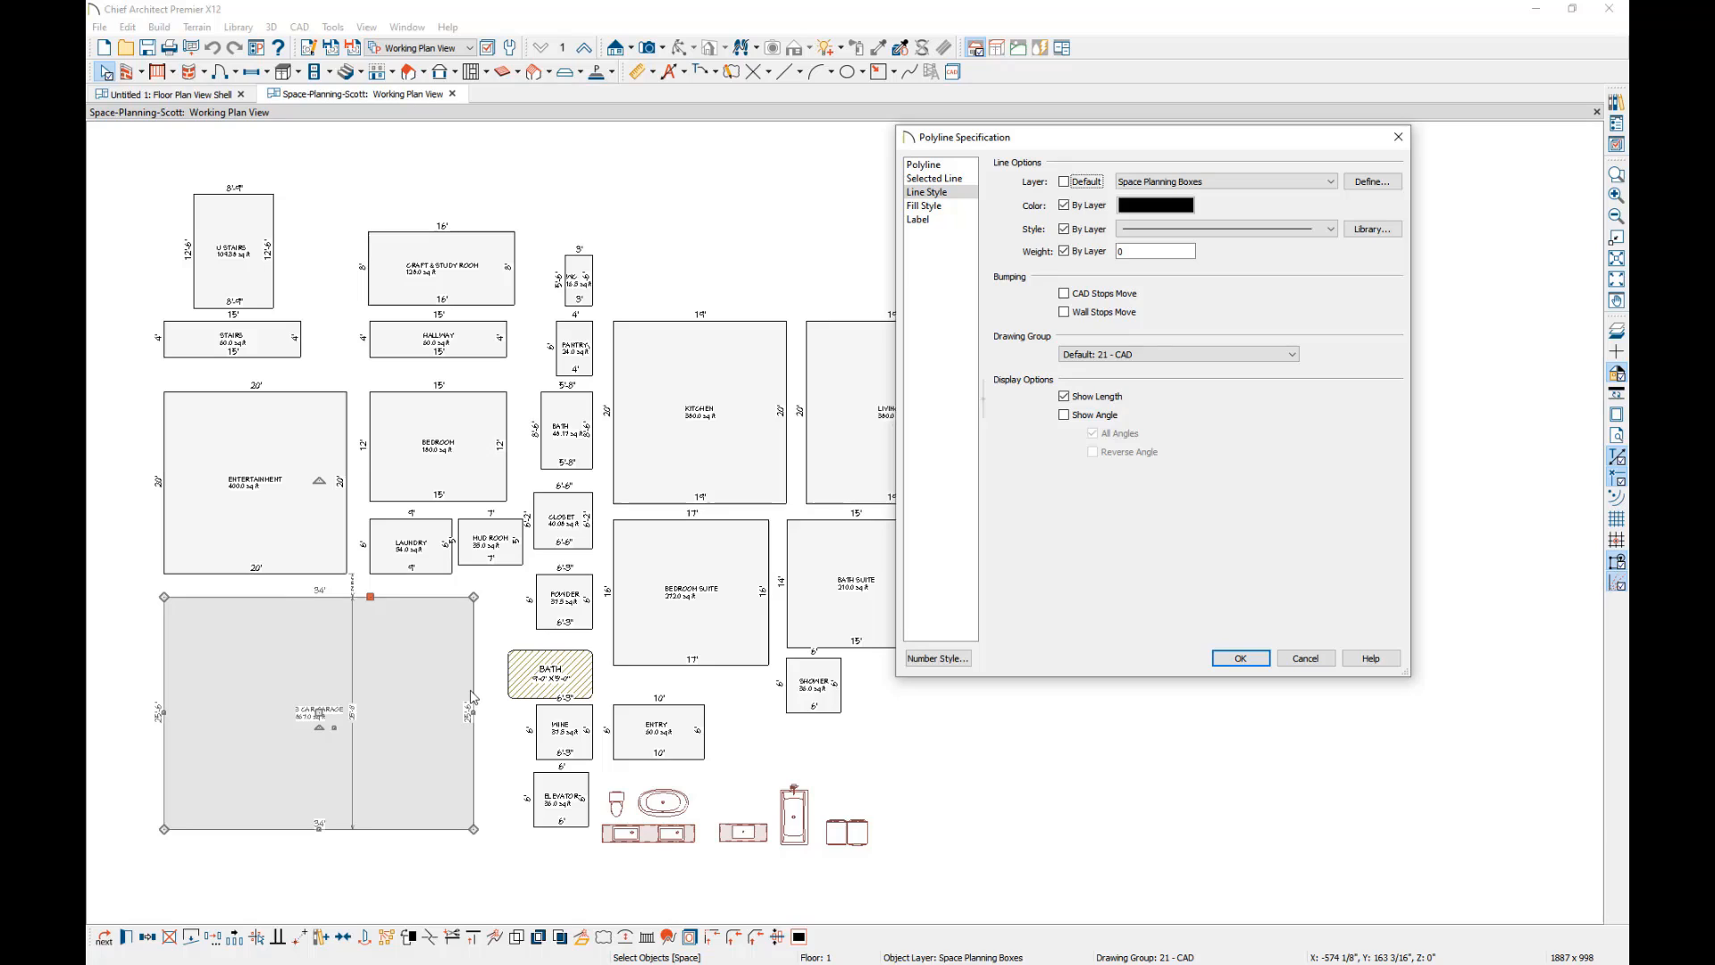
{"action": "left_click", "coordinate": [935, 207]}
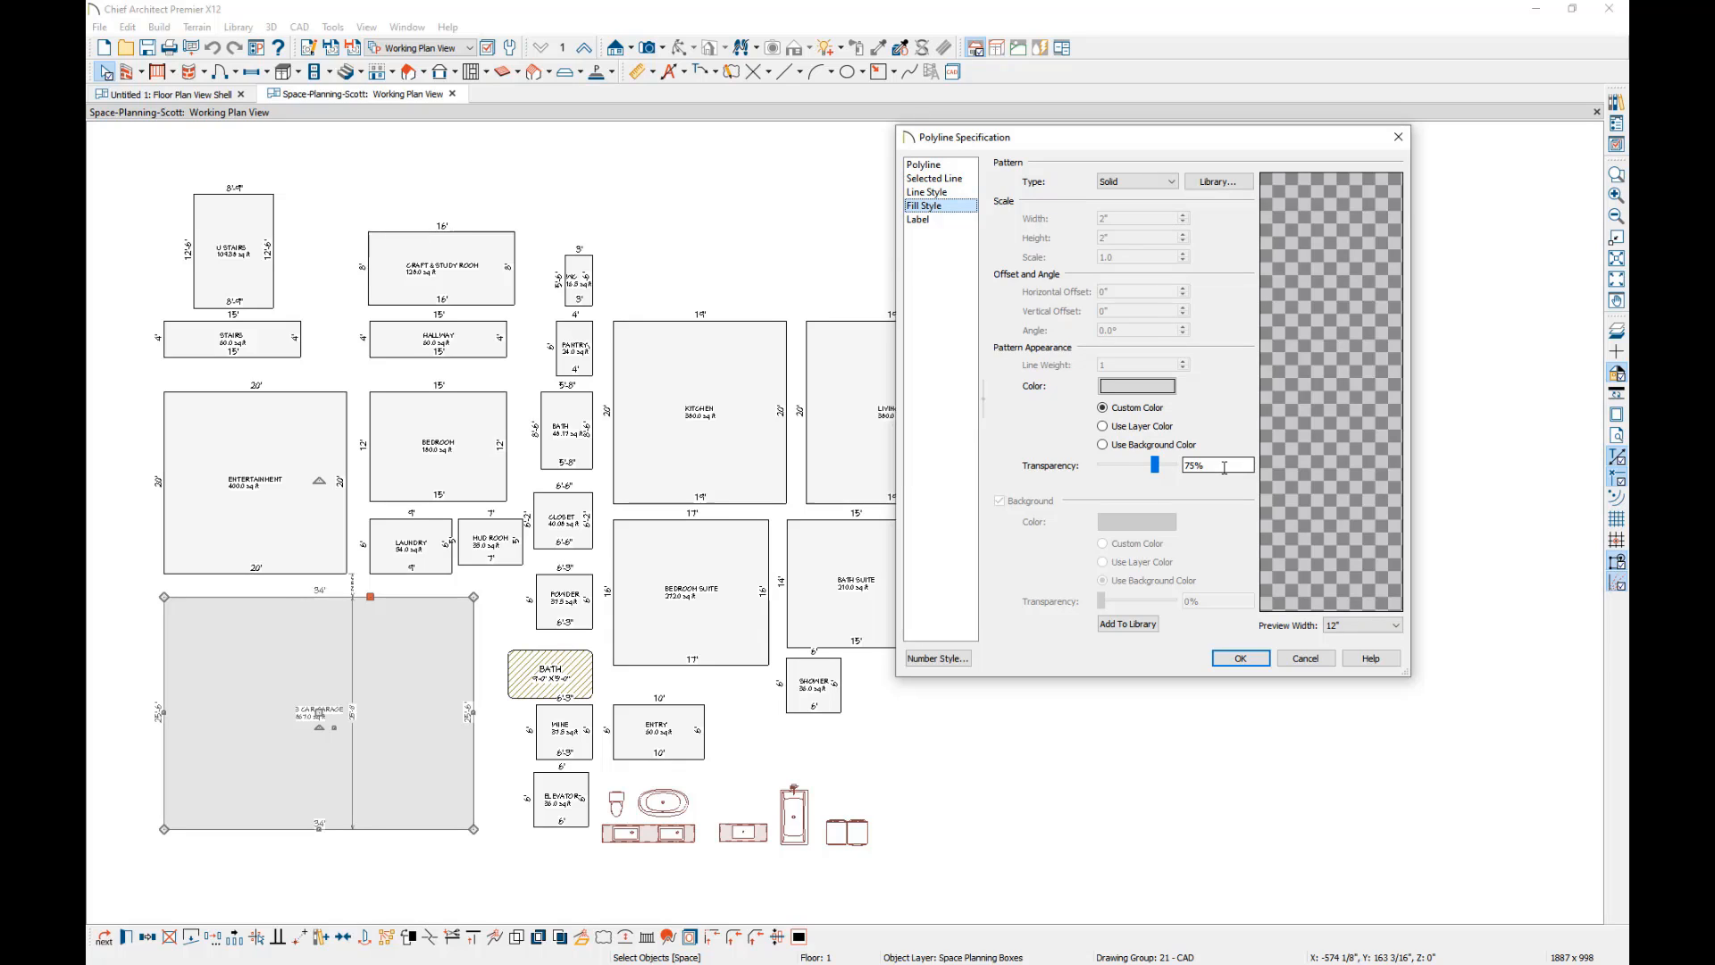
{"action": "left_click", "coordinate": [921, 220]}
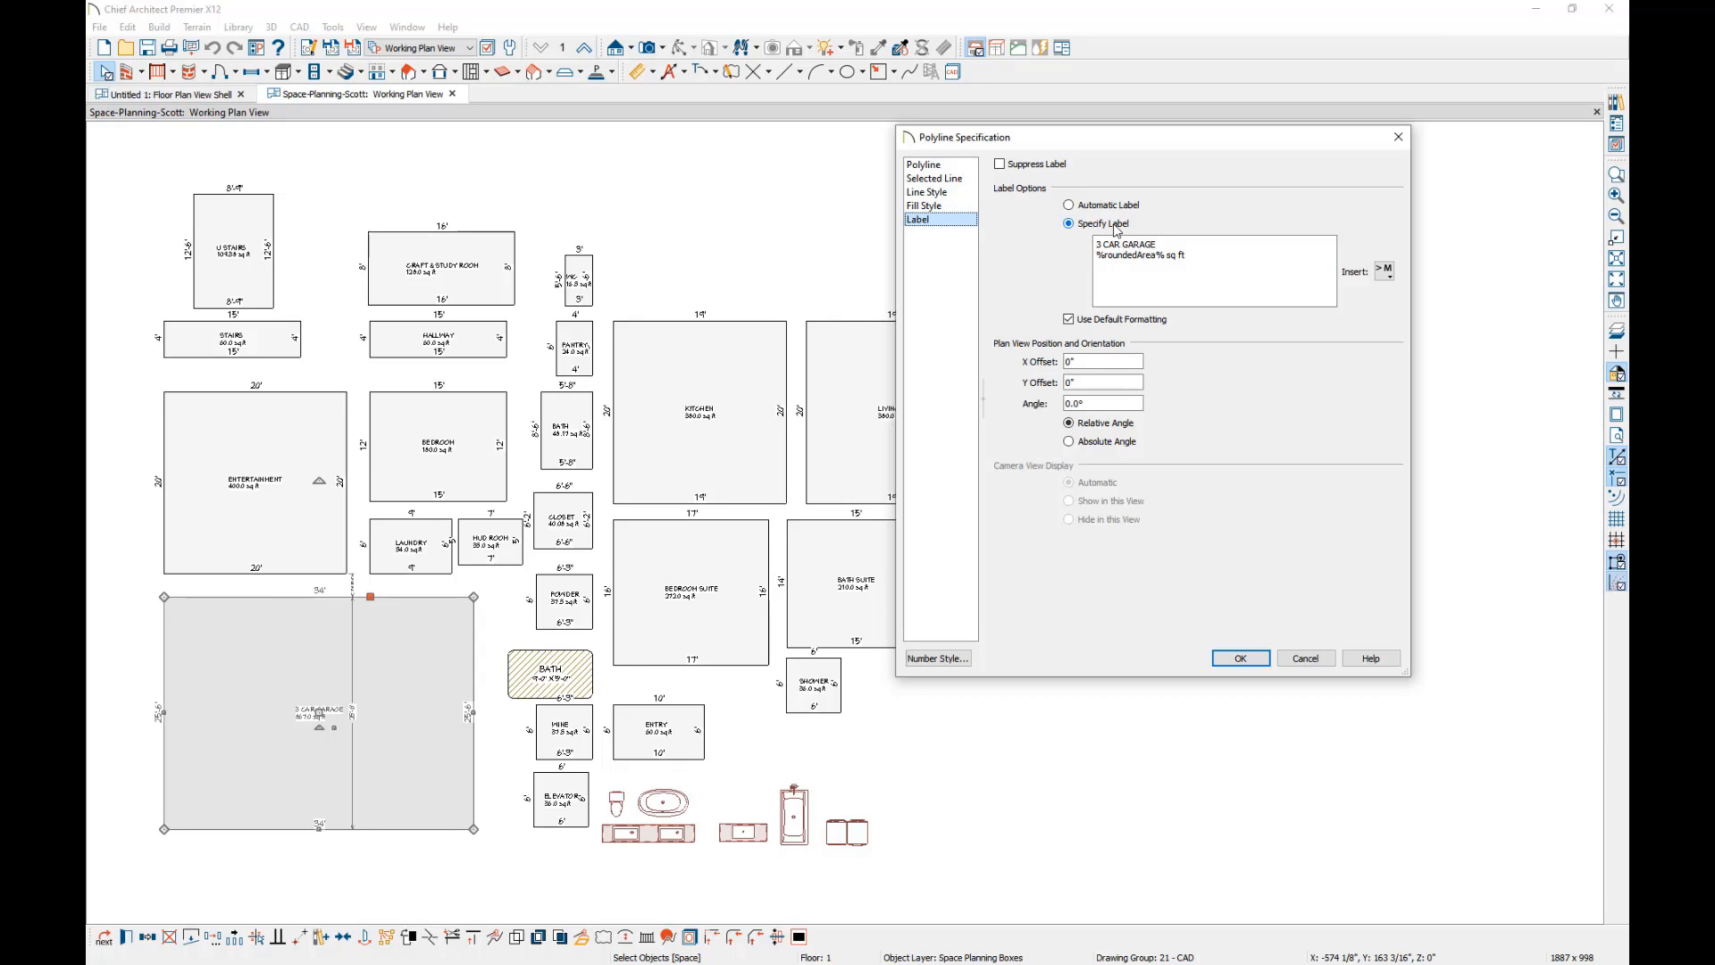
{"action": "left_click_drag", "start_coordinate": [1096, 244], "coordinate": [1159, 245]}
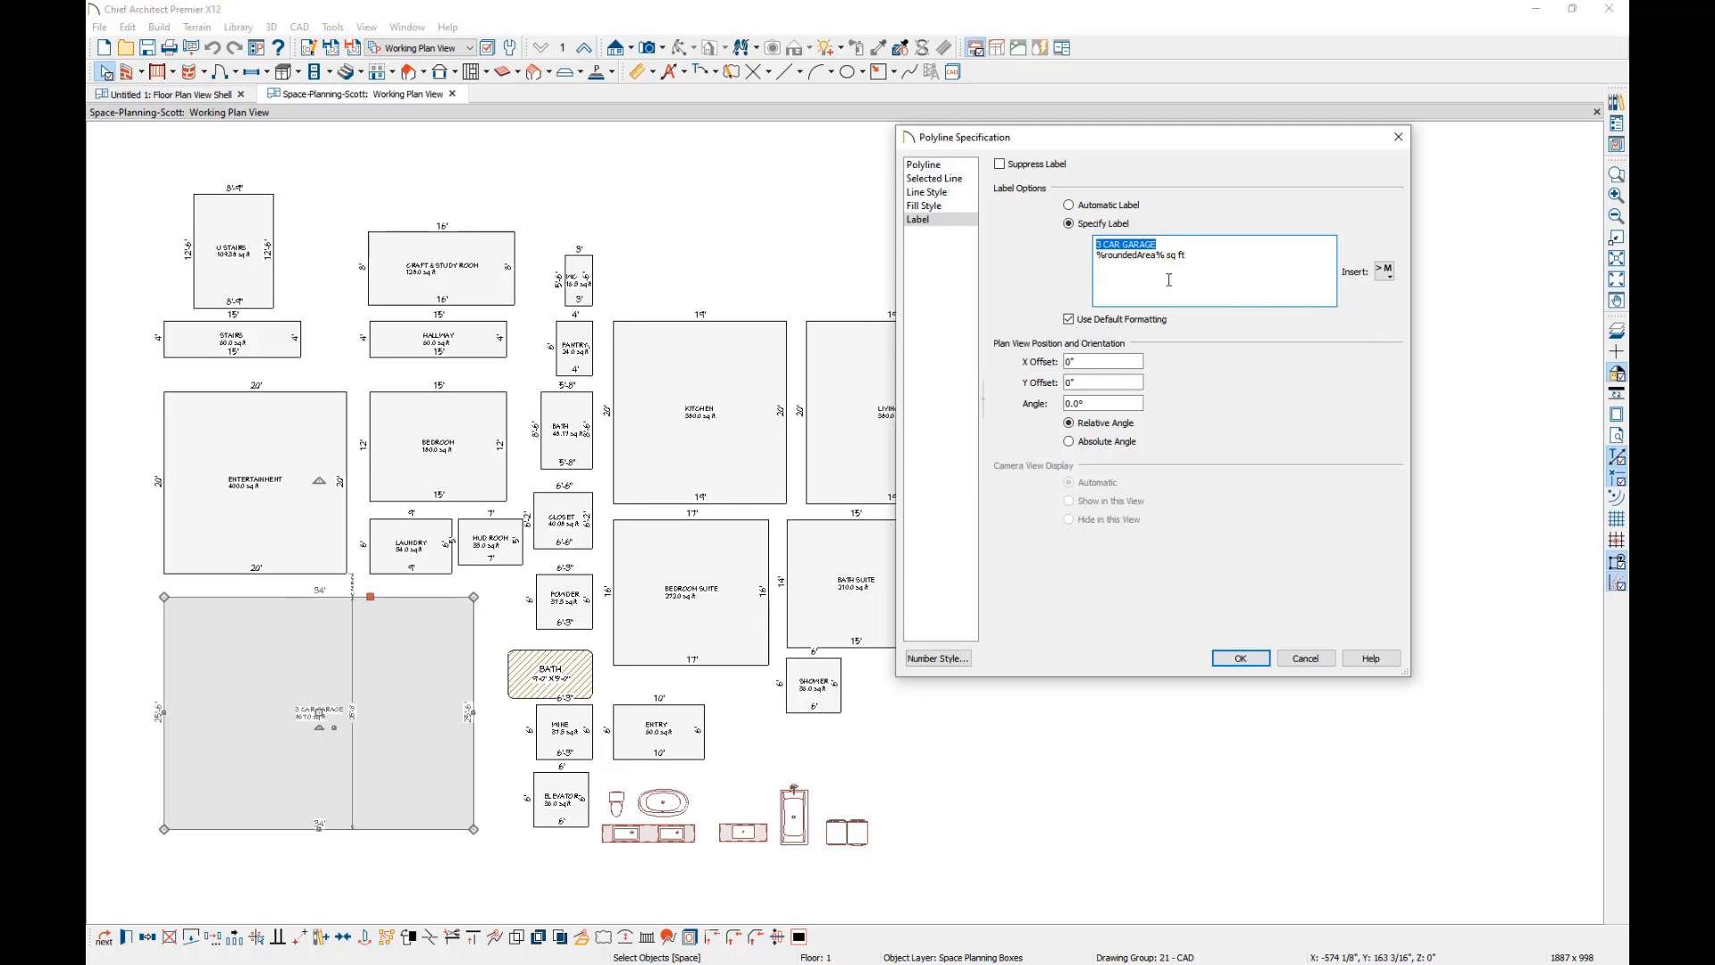
{"action": "left_click", "coordinate": [1097, 253]}
{"action": "left_click", "coordinate": [1164, 255]}
{"action": "left_click", "coordinate": [1240, 659]}
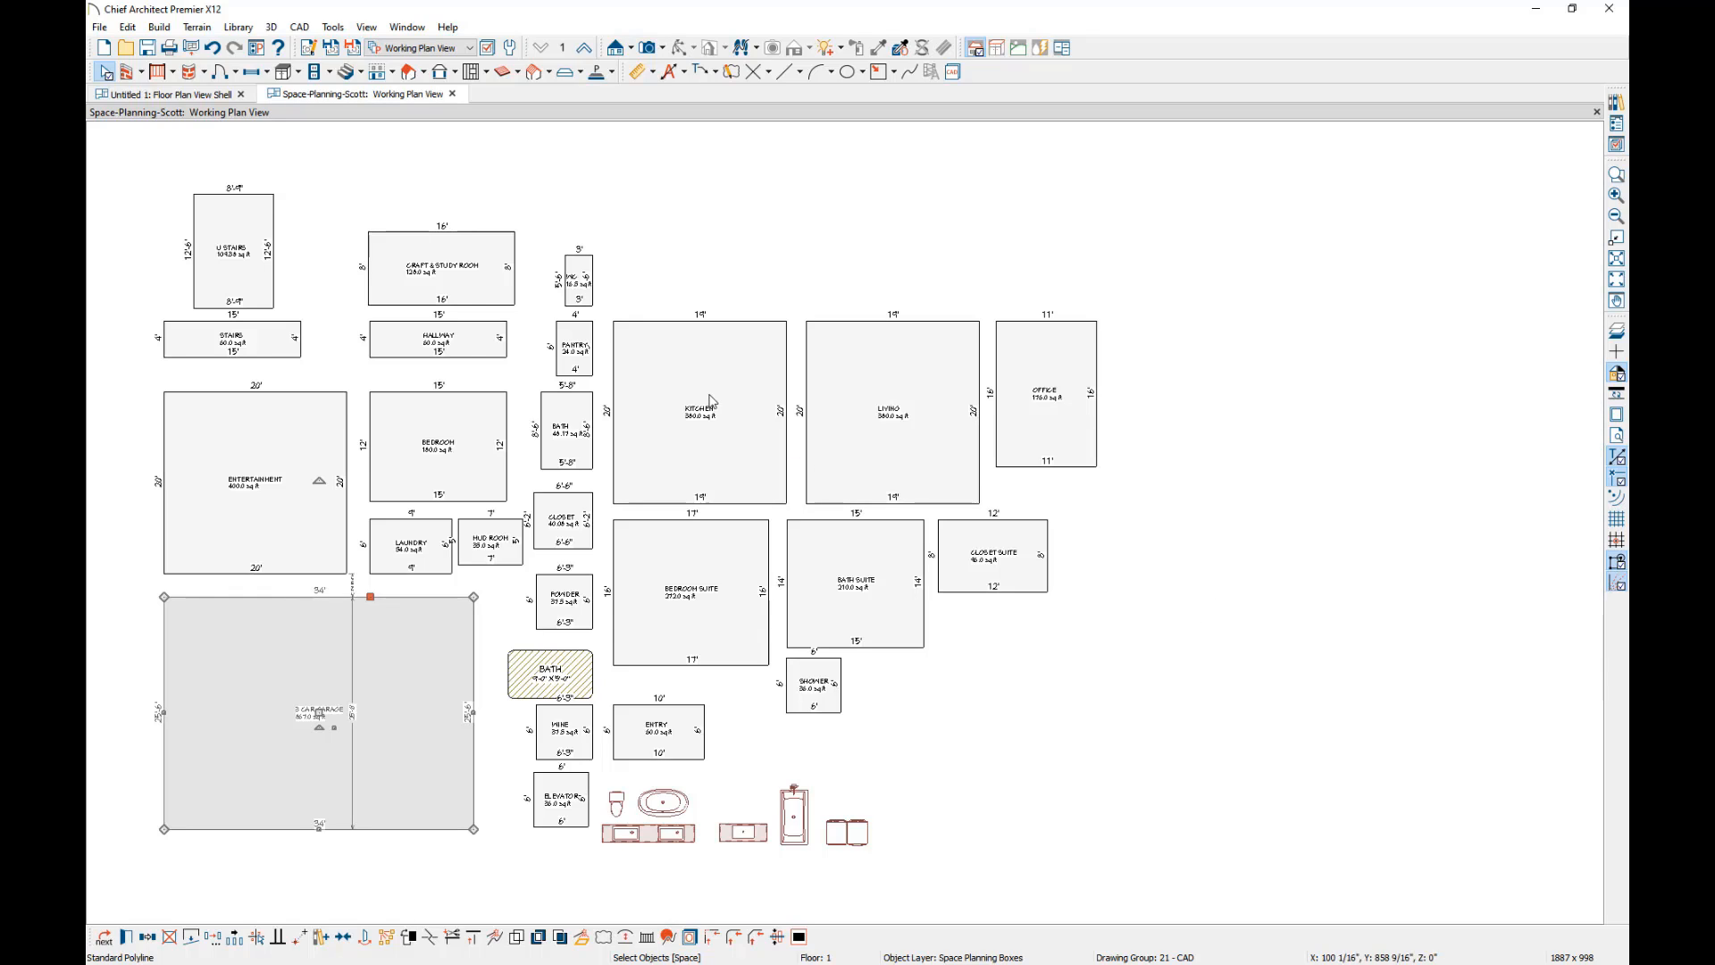
Copy the garage, kitchen, bedroom suite, living and office boxes together into the empty area beside the original room boxes.
{"action": "left_click", "coordinate": [695, 455], "text": "shift"}
{"action": "left_click", "coordinate": [706, 616], "text": "shift"}
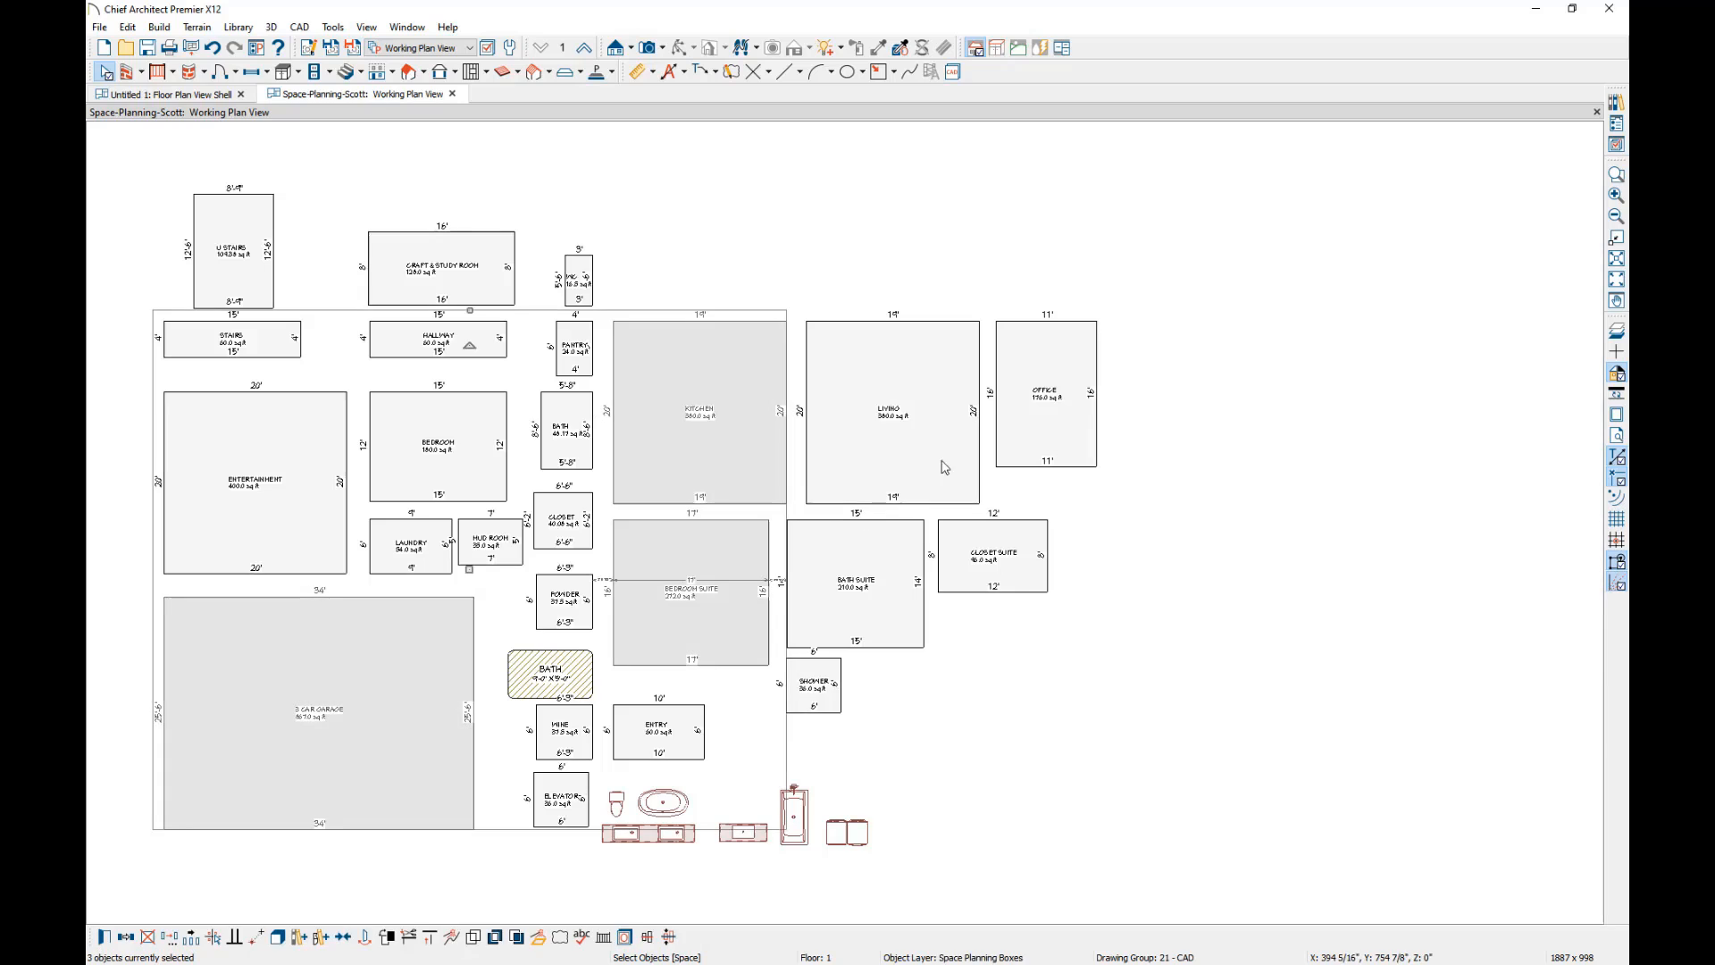
{"action": "left_click", "coordinate": [894, 456], "text": "shift"}
{"action": "left_click", "coordinate": [1063, 420], "text": "shift"}
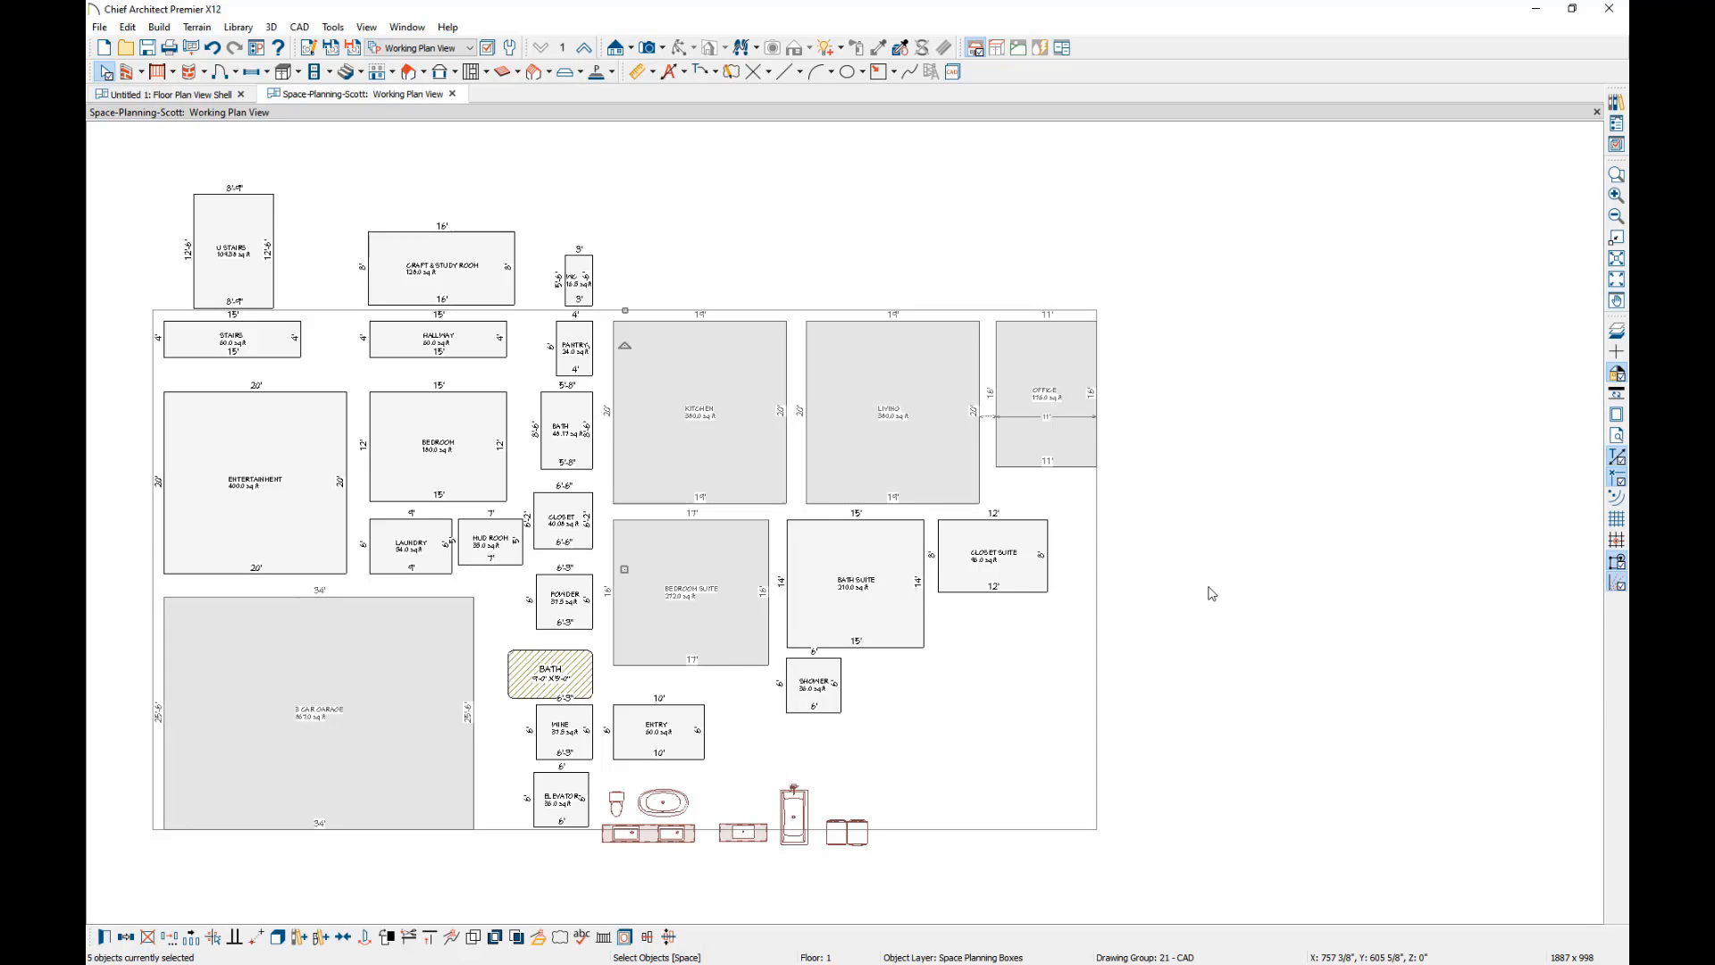
{"action": "left_click", "coordinate": [129, 940]}
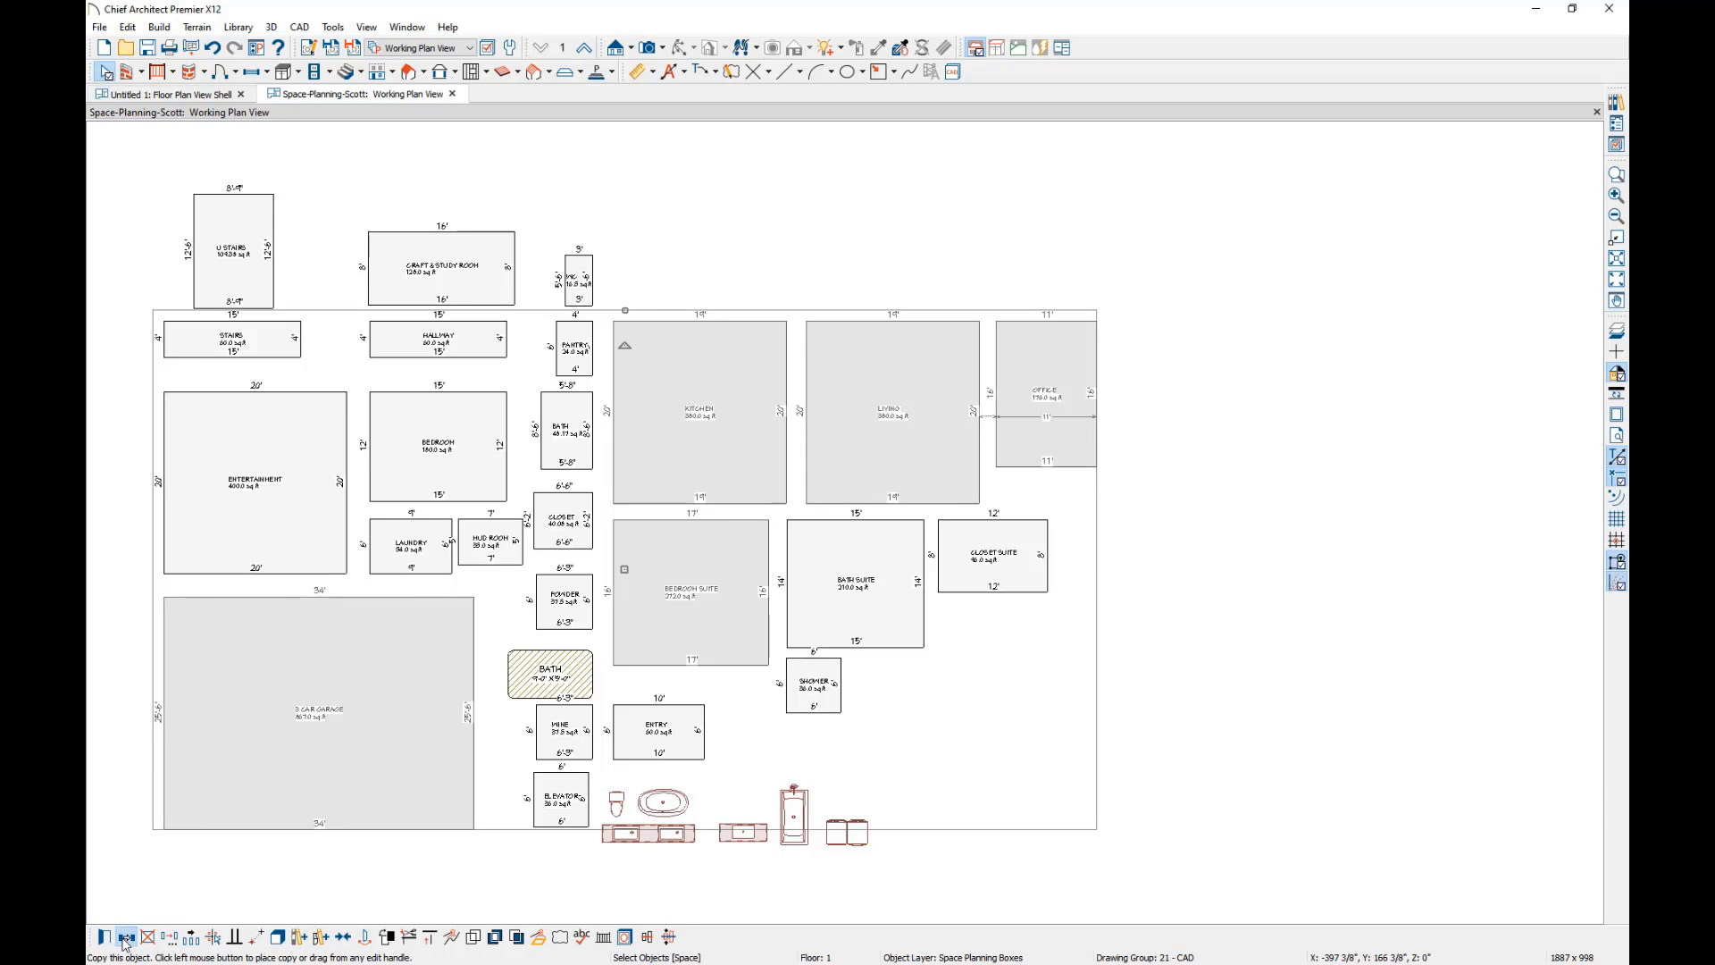
{"action": "scroll", "coordinate": [300, 483], "scroll_direction": "down", "scroll_amount": 4}
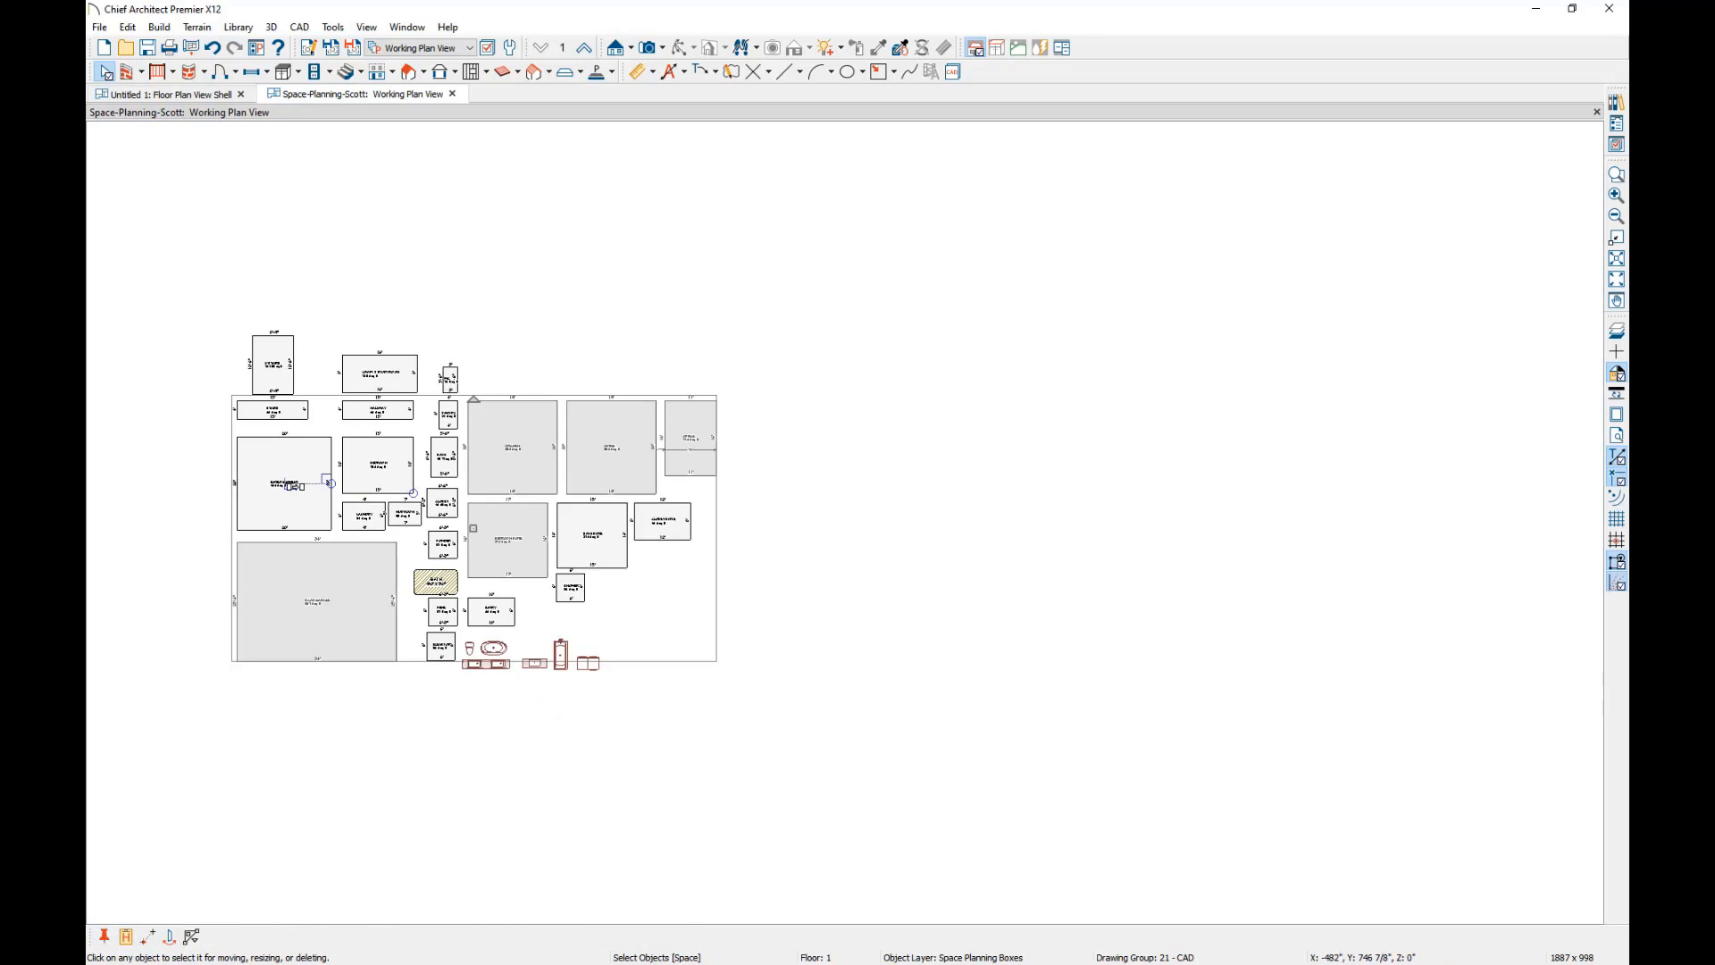
{"action": "left_click", "coordinate": [1109, 487]}
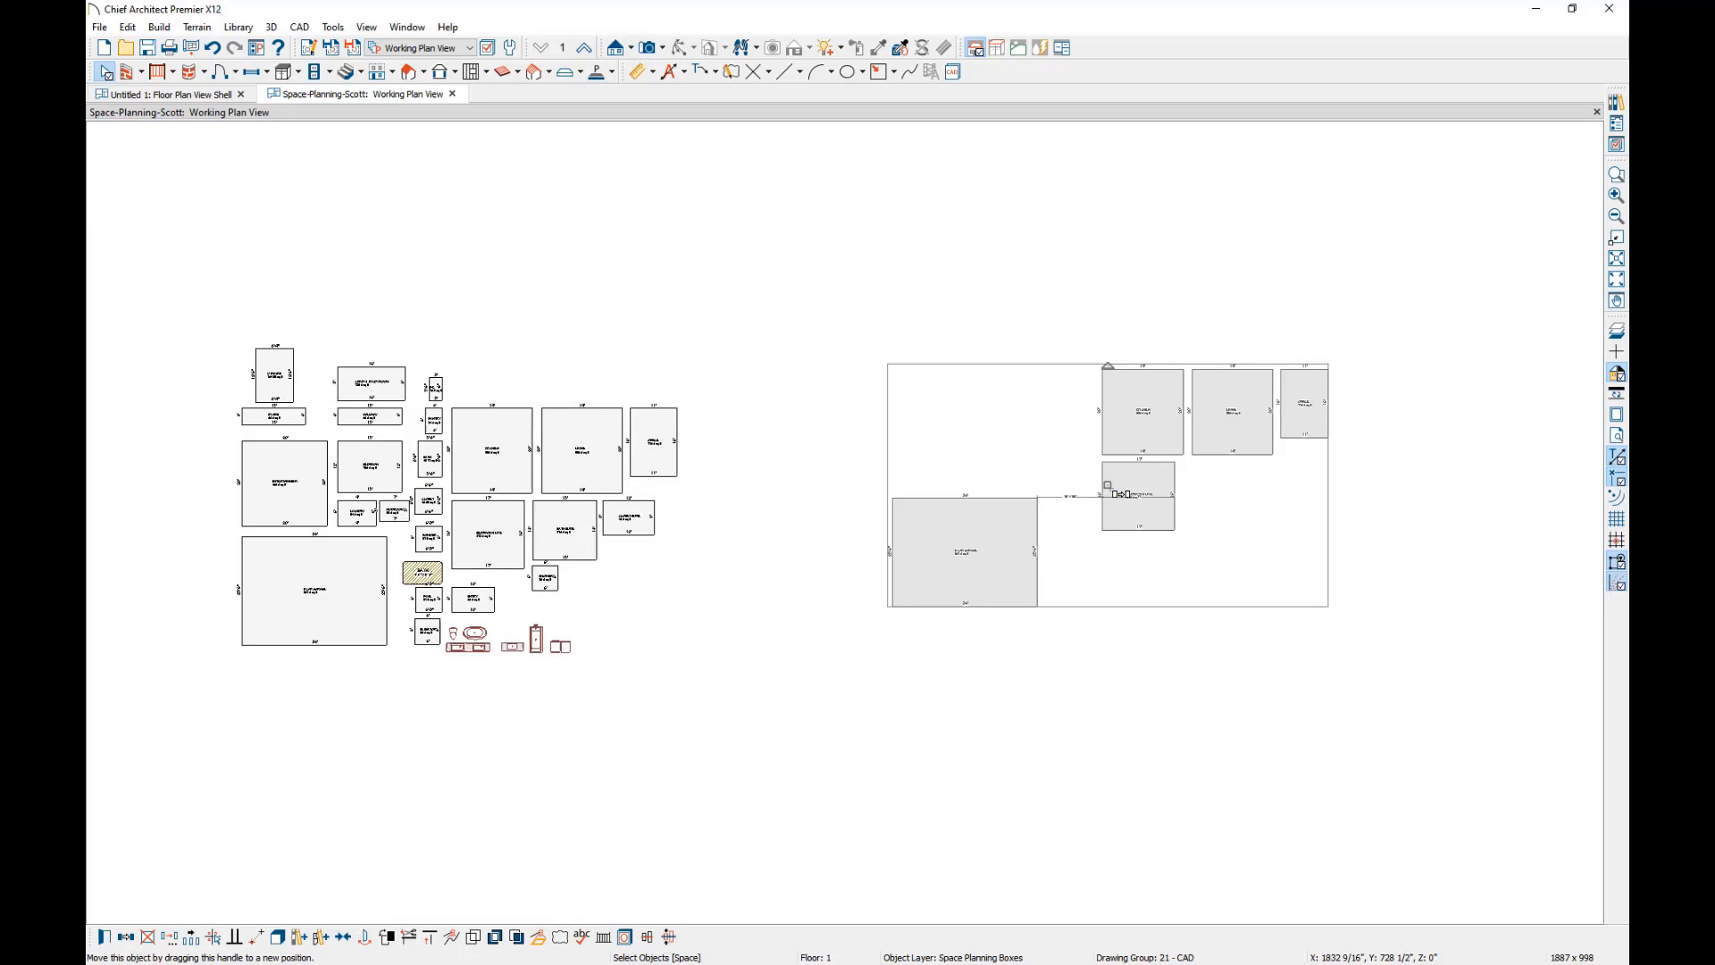
Move the copied kitchen box so it overlaps the upper-right corner of the copied garage box.
{"action": "left_click", "coordinate": [1618, 175]}
{"action": "left_click_drag", "start_coordinate": [1376, 328], "coordinate": [833, 658]}
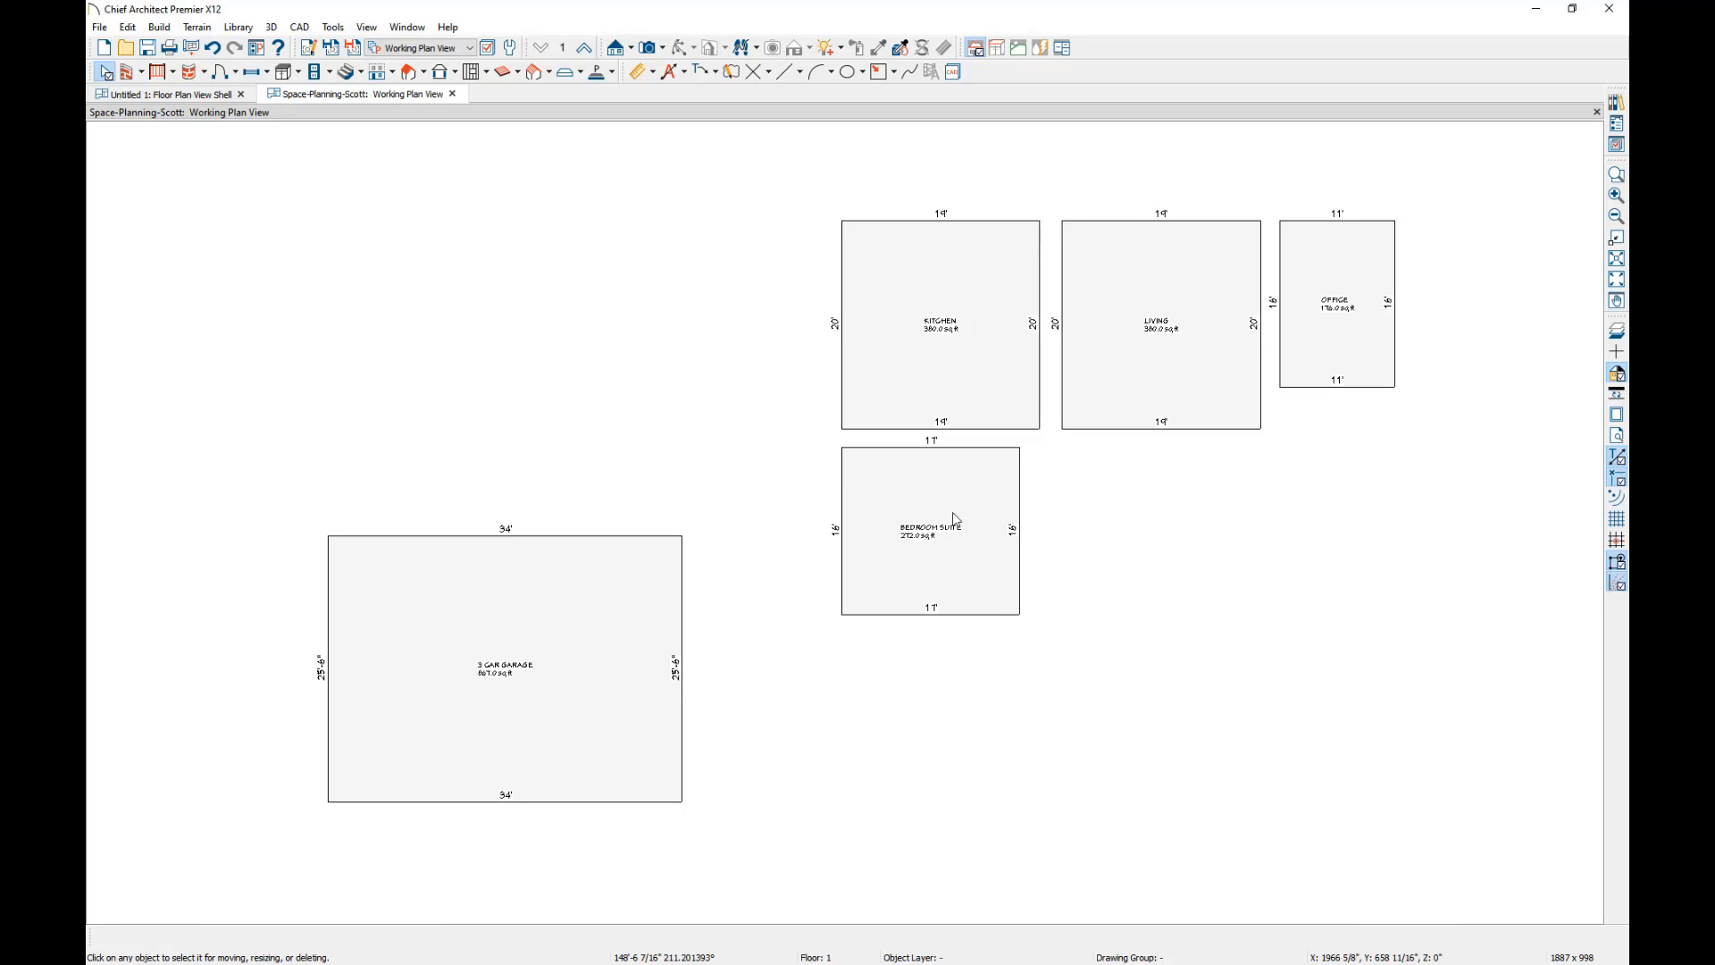
{"action": "left_click", "coordinate": [954, 379]}
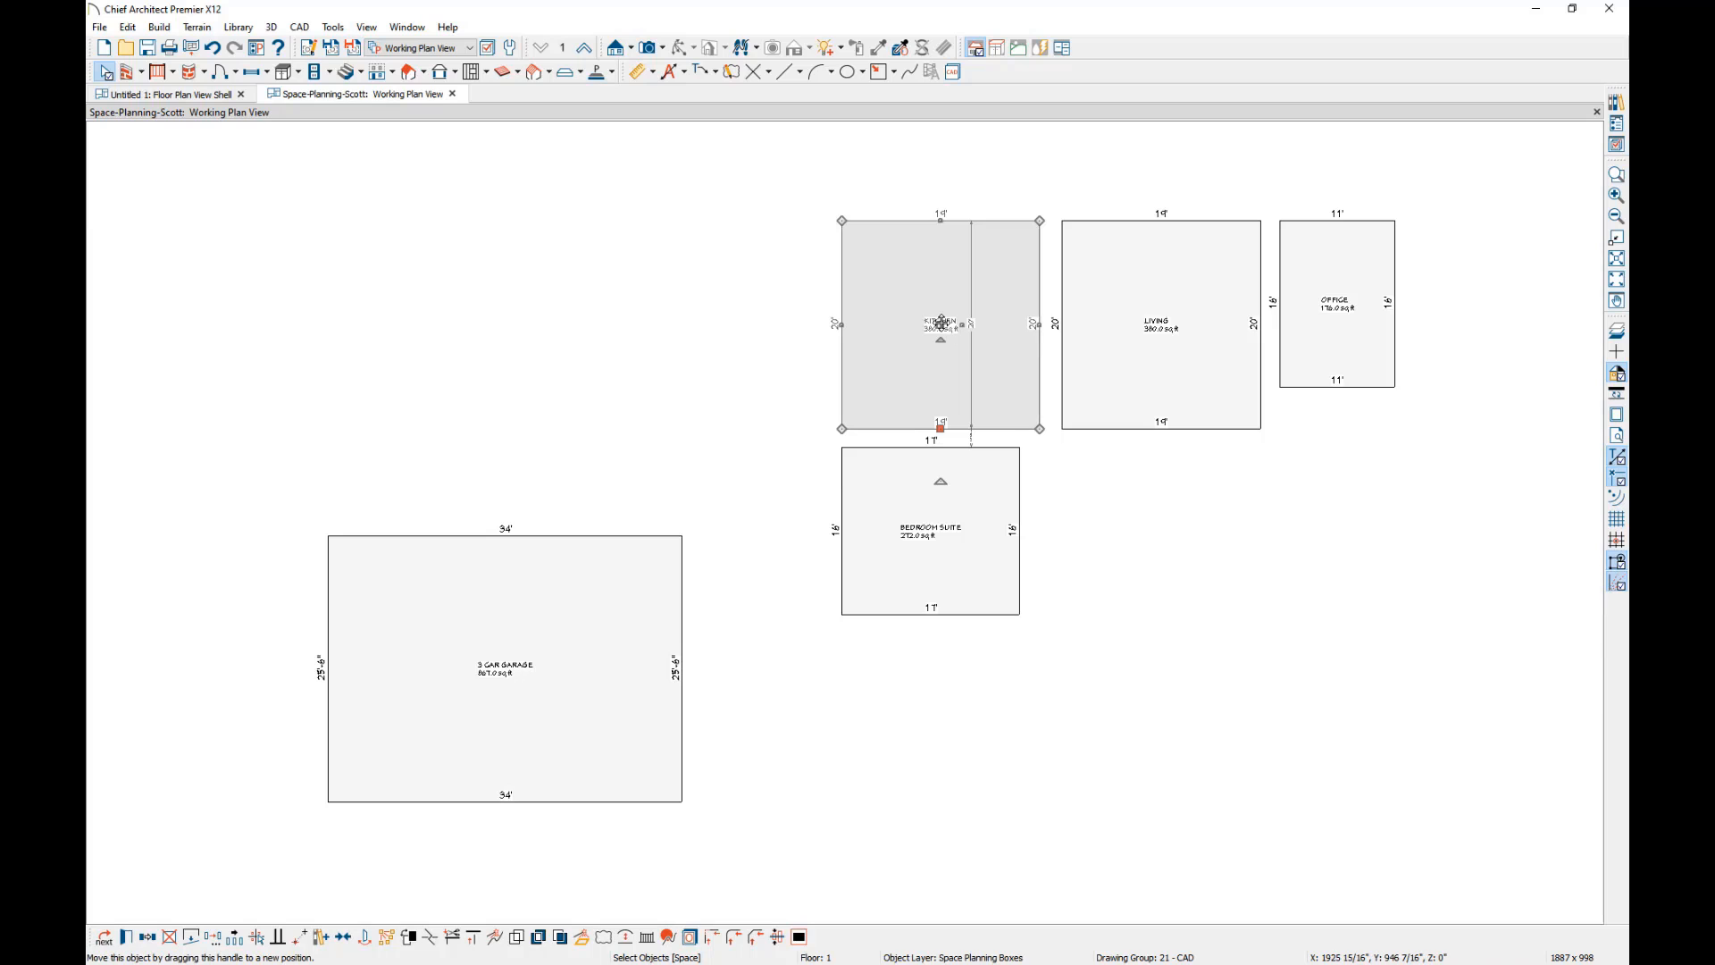
{"action": "left_click_drag", "start_coordinate": [942, 322], "coordinate": [612, 473]}
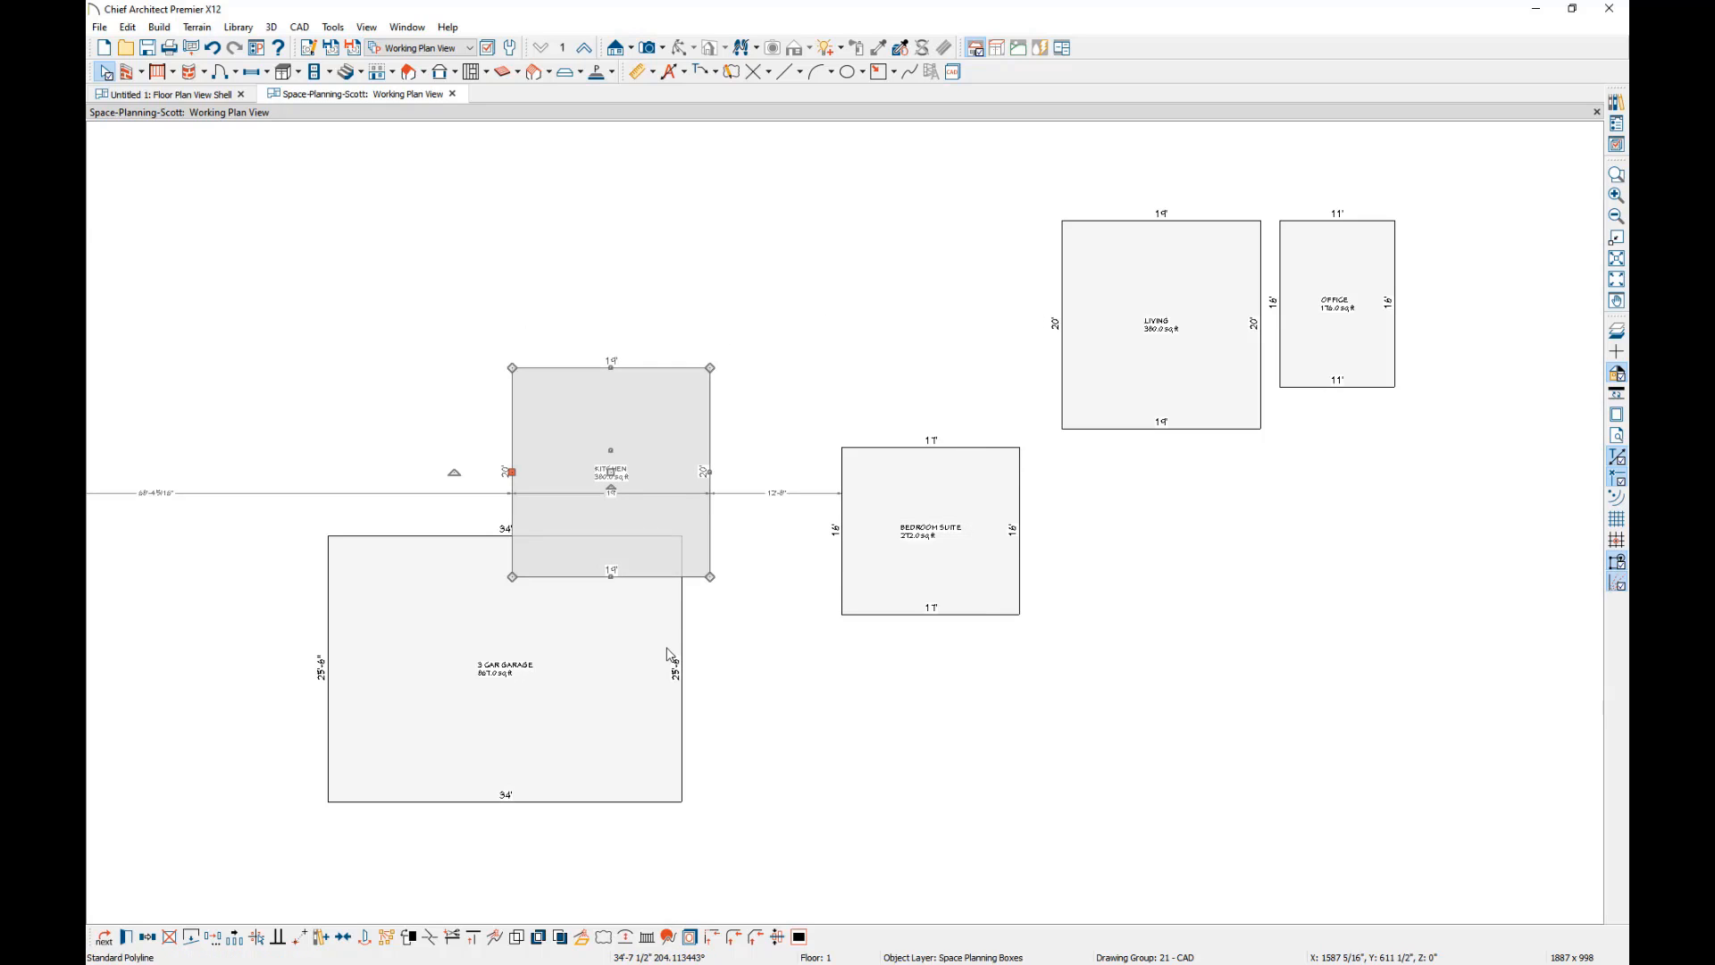
{"action": "left_click", "coordinate": [767, 667]}
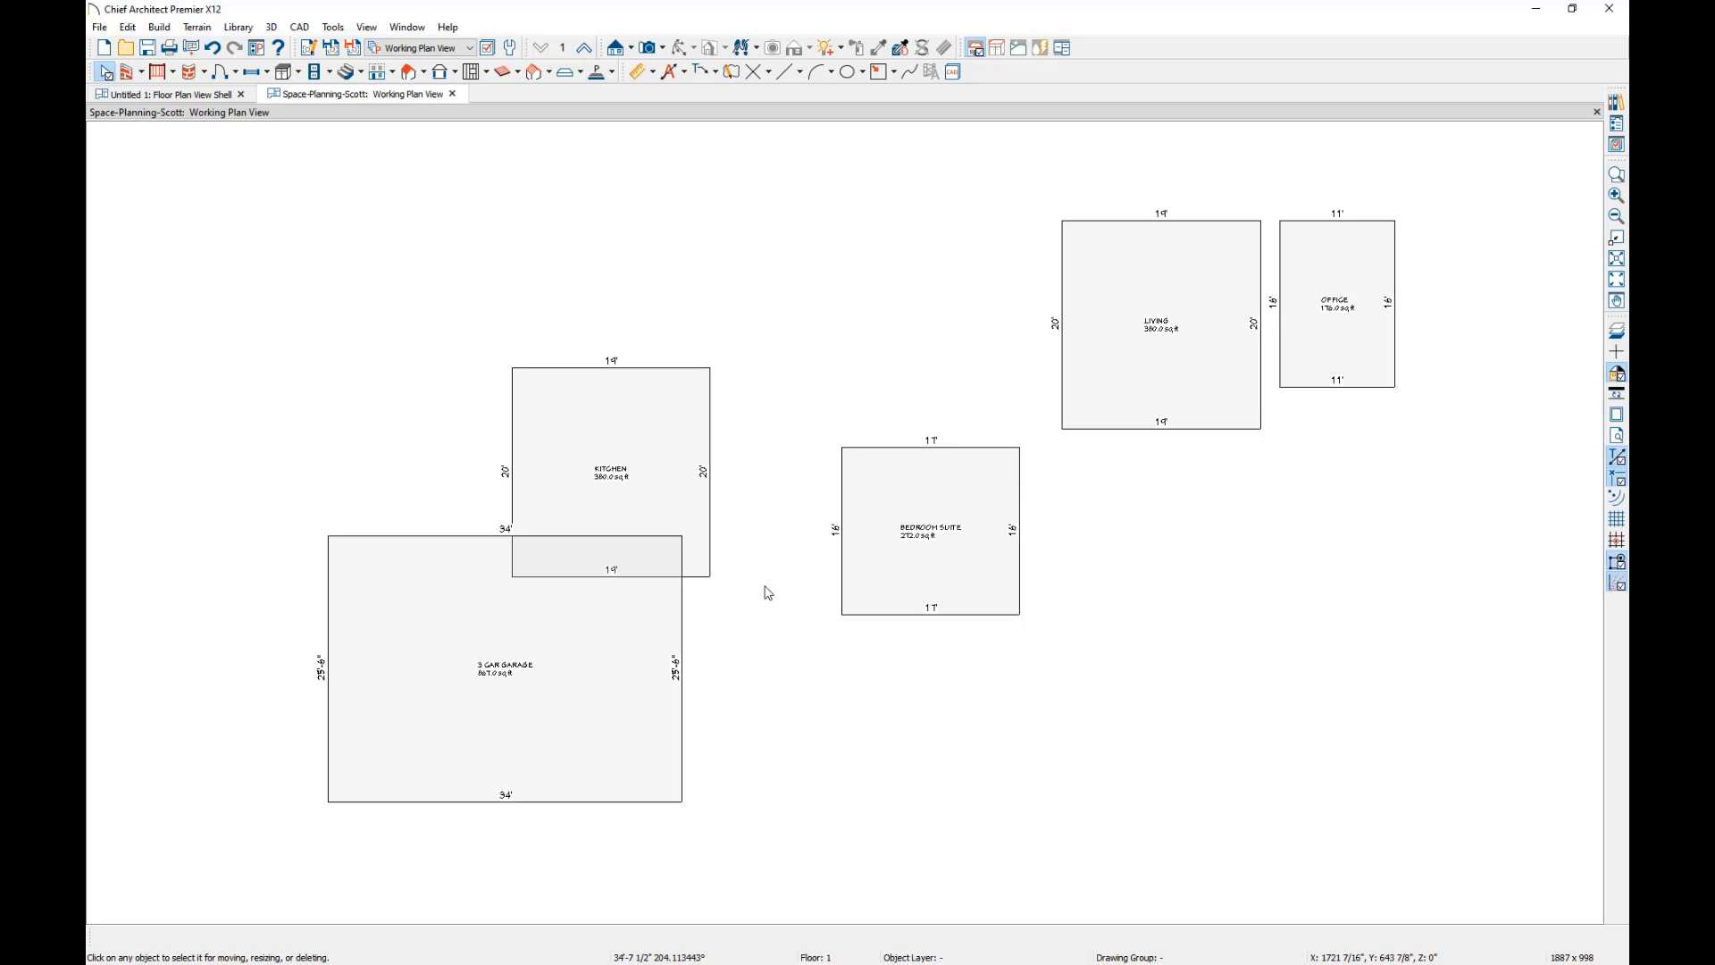
Shorten the kitchen box to the garage's upper edge and set its side length to 16'.
{"action": "left_click", "coordinate": [695, 575]}
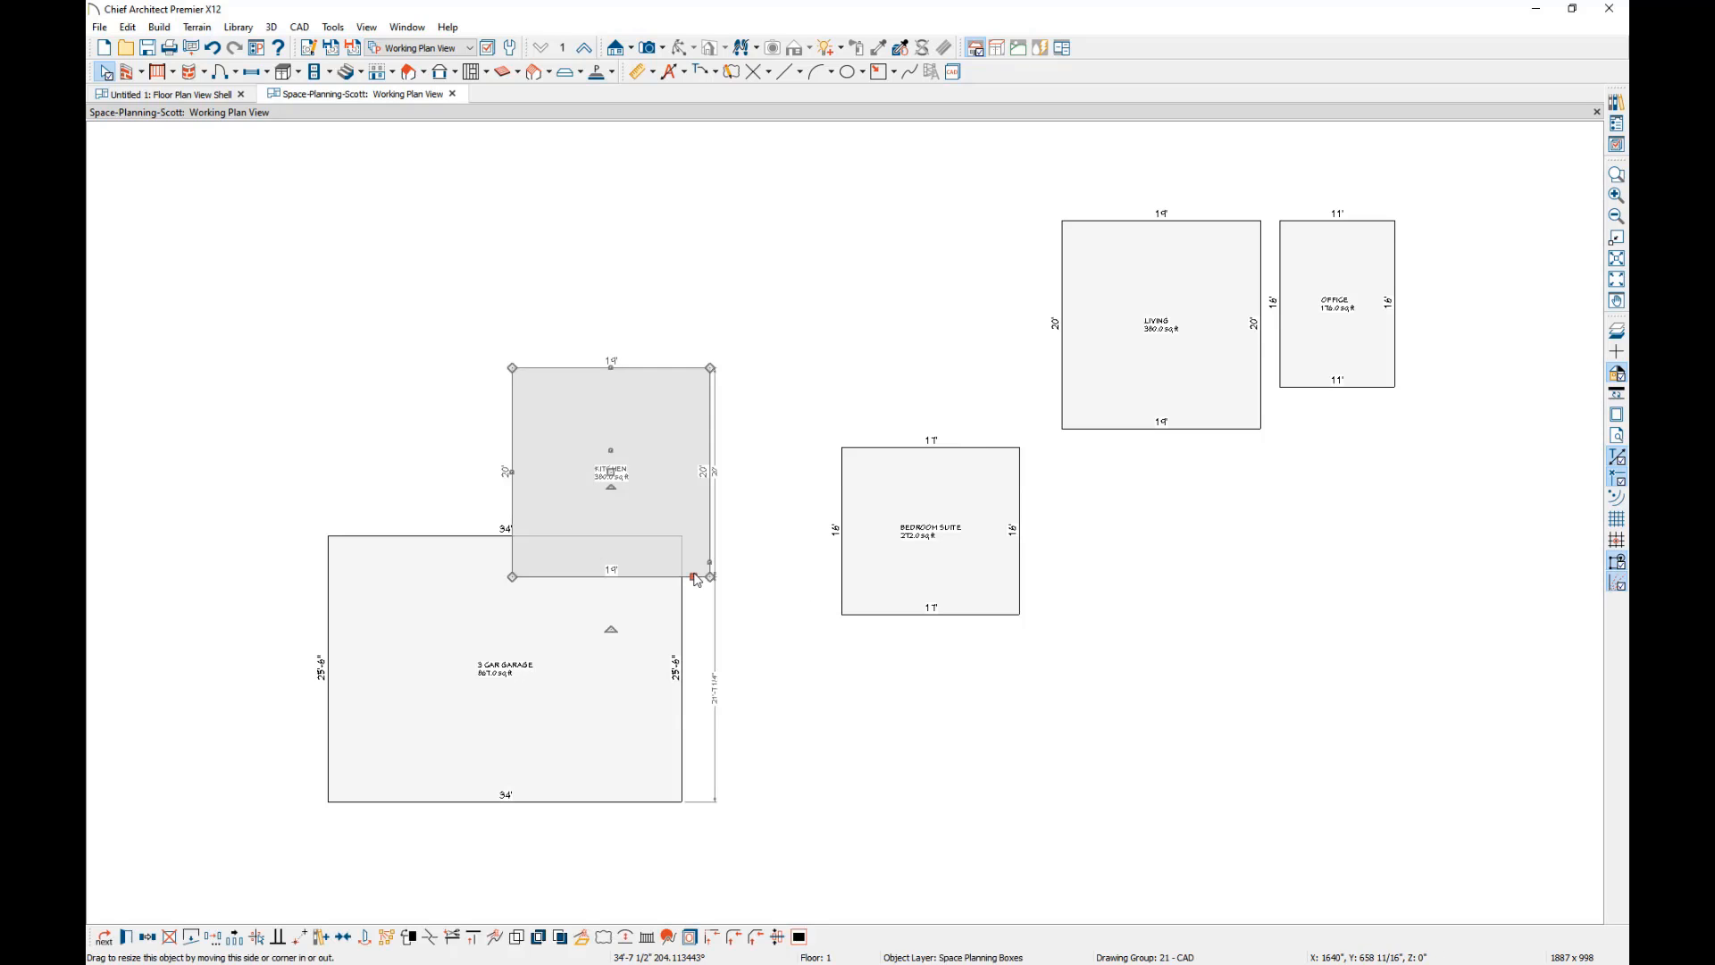
{"action": "left_click_drag", "start_coordinate": [694, 576], "coordinate": [674, 536]}
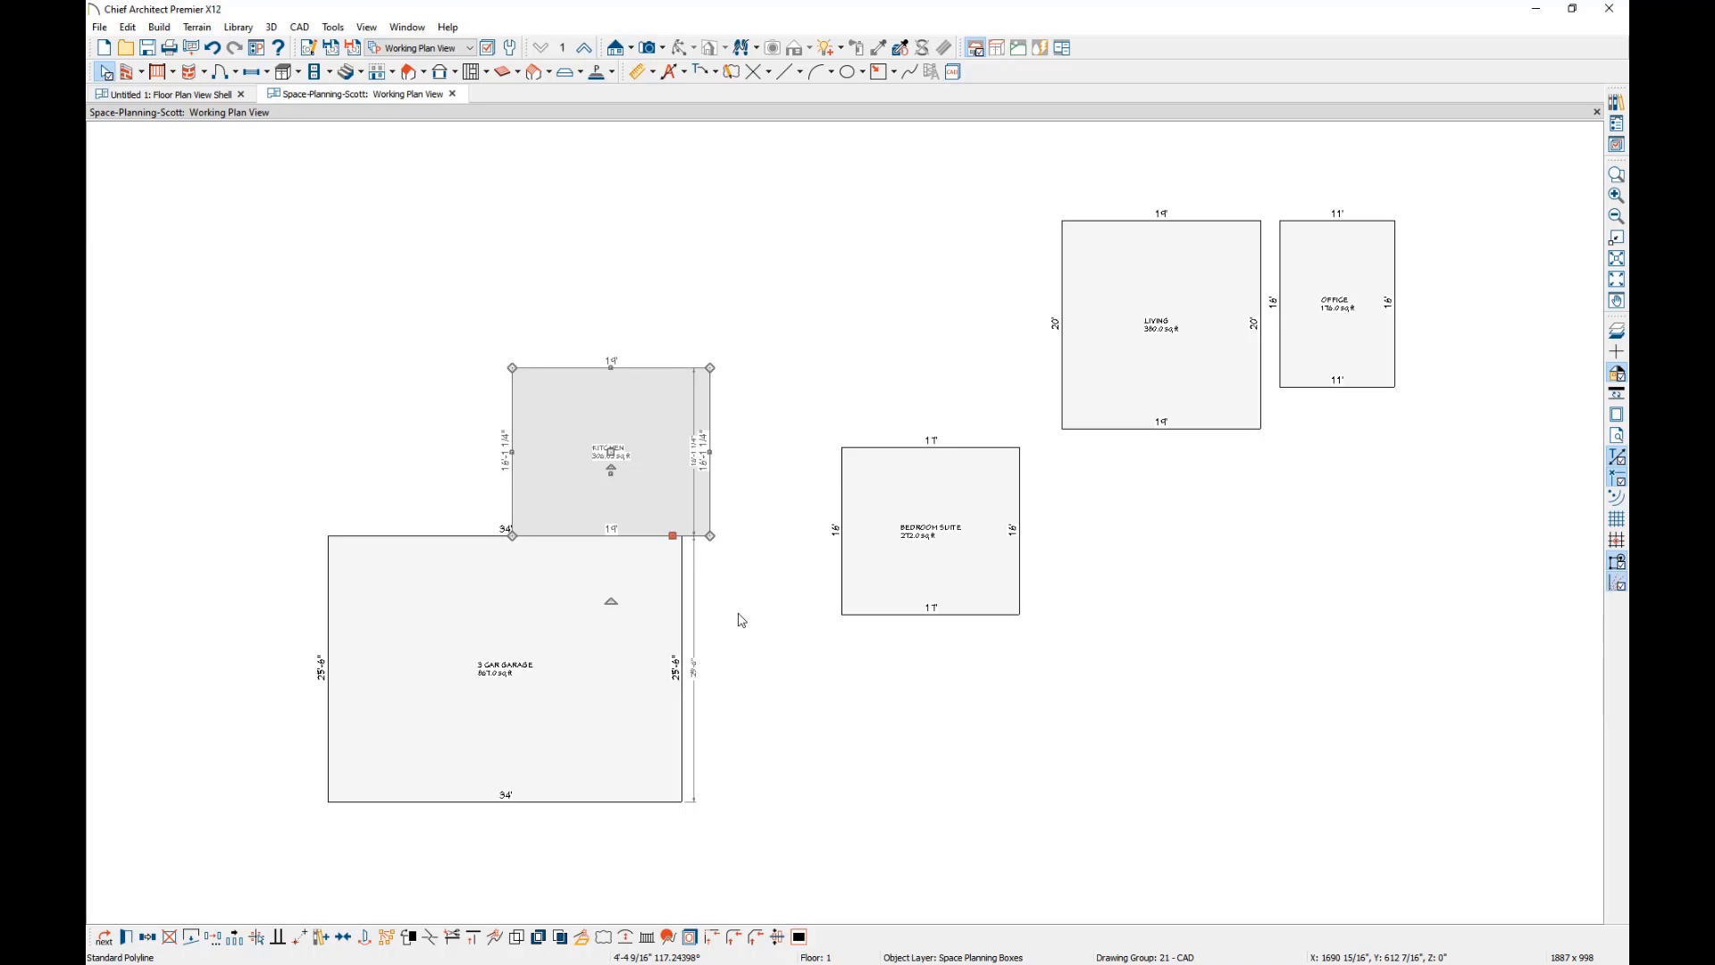
{"action": "left_click", "coordinate": [702, 449]}
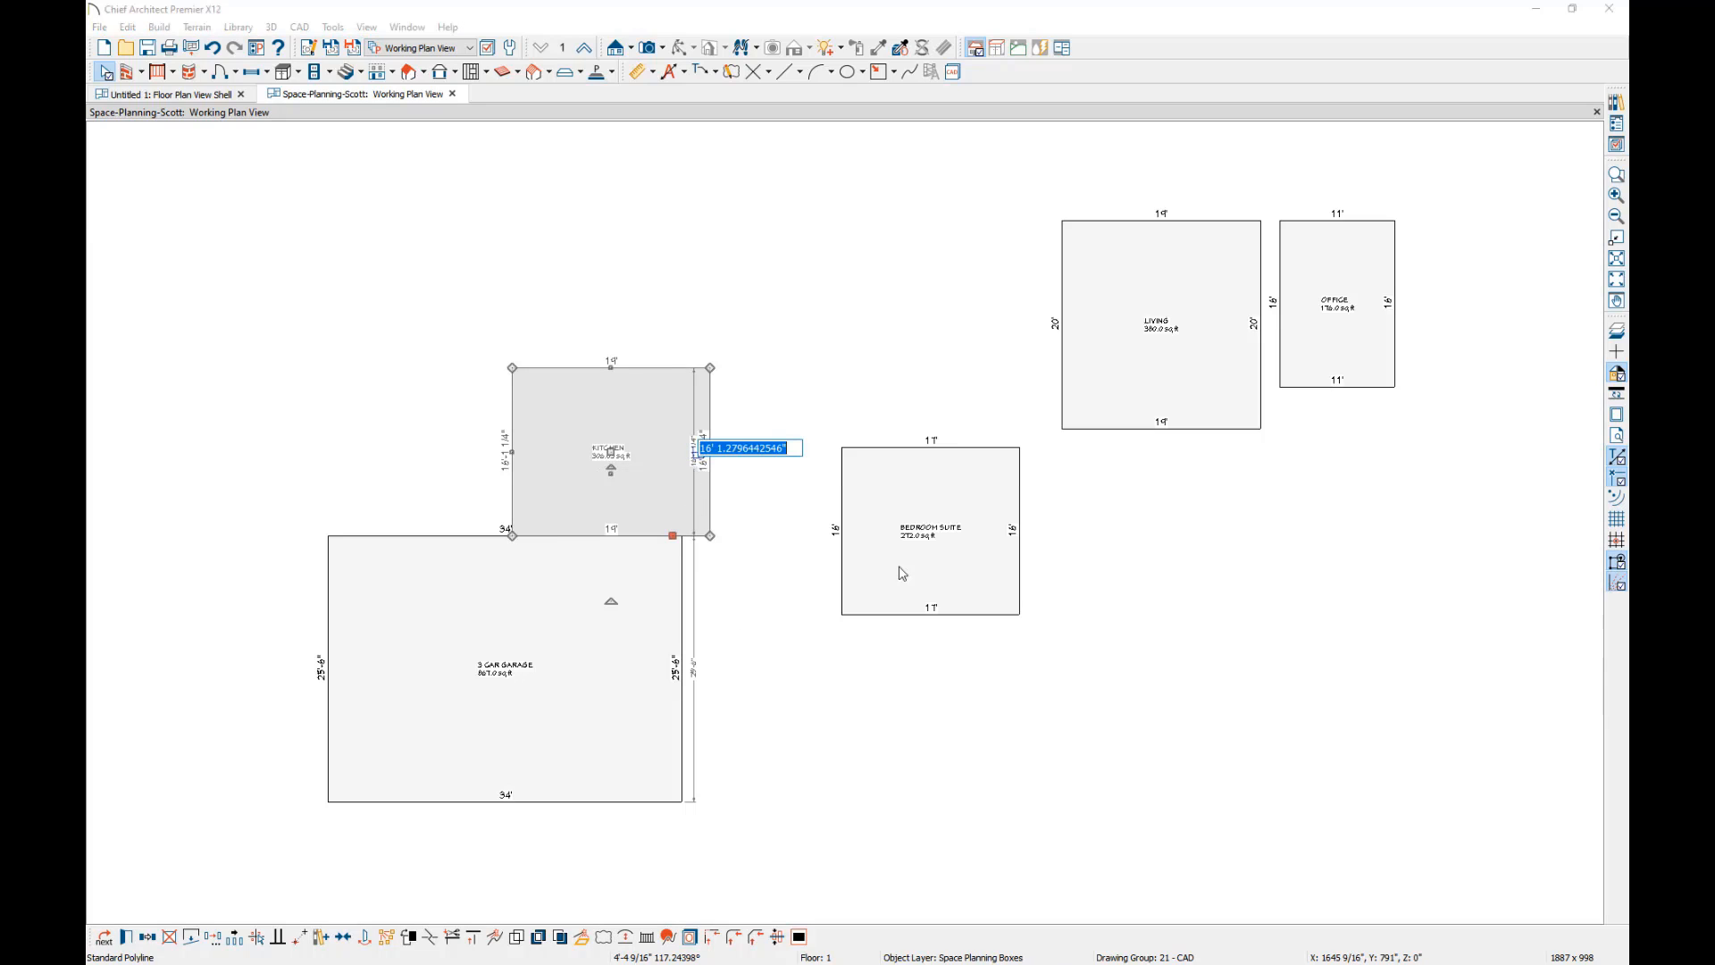
{"action": "type", "text": "16'"}
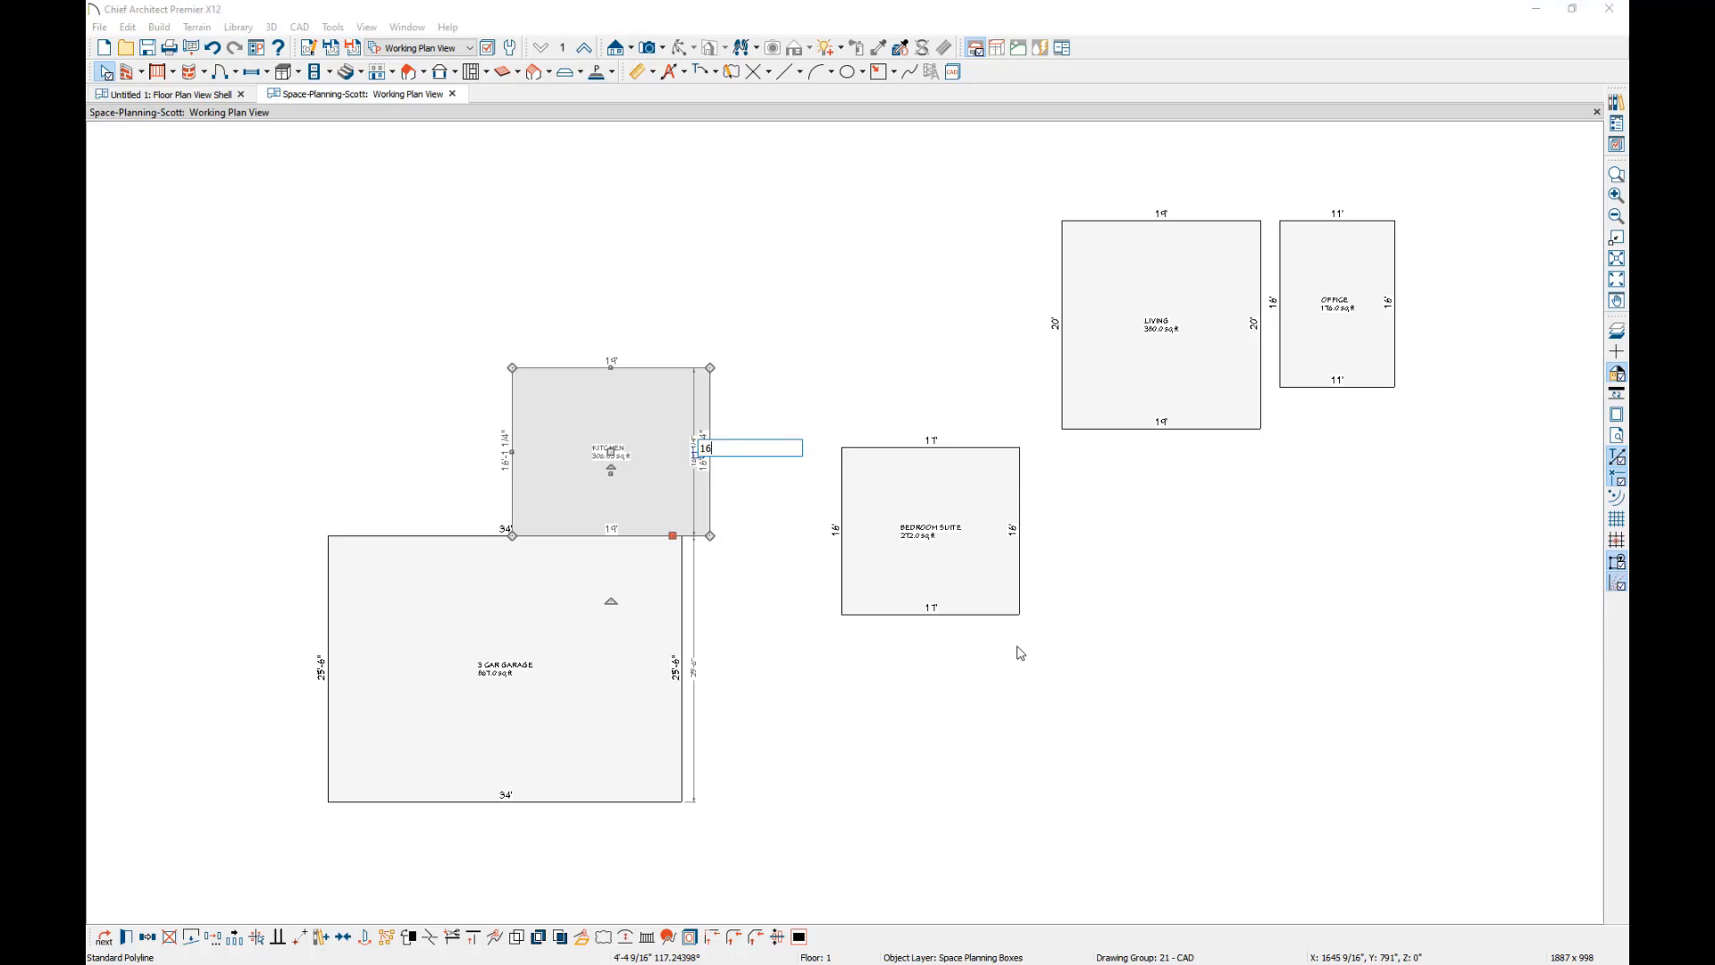
{"action": "key", "text": "Return"}
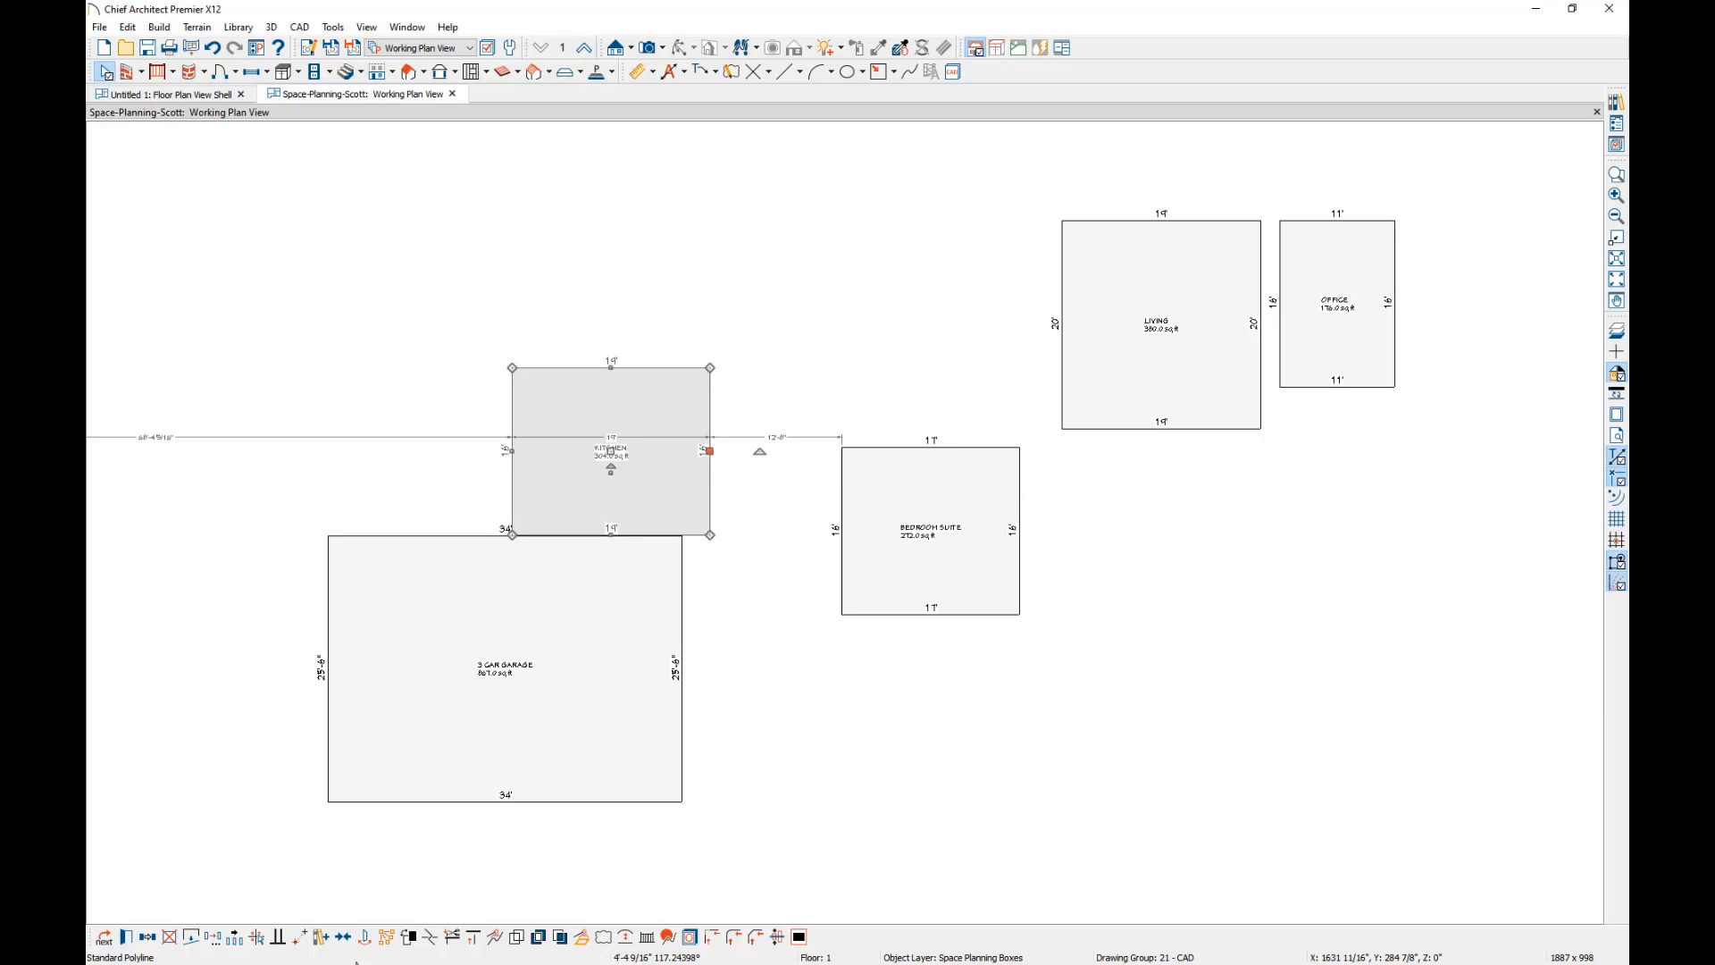
Move the kitchen box point to point so its lower-right corner meets the garage's upper-right corner.
{"action": "left_click", "coordinate": [302, 937]}
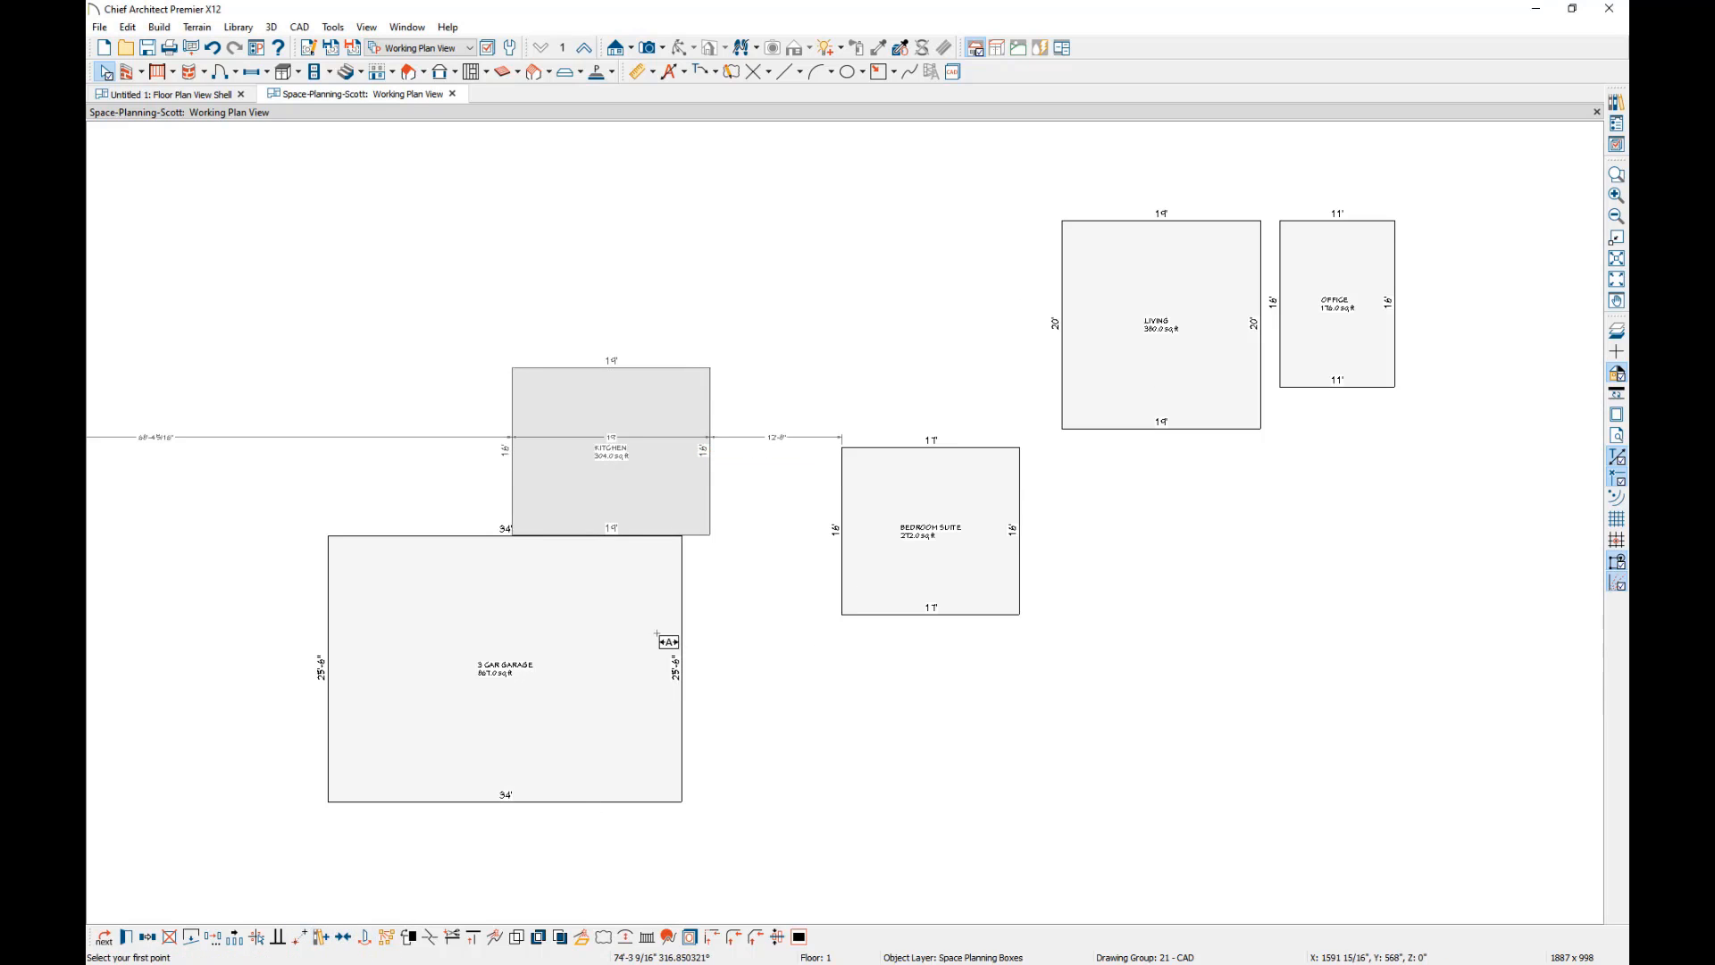
{"action": "left_click", "coordinate": [710, 535]}
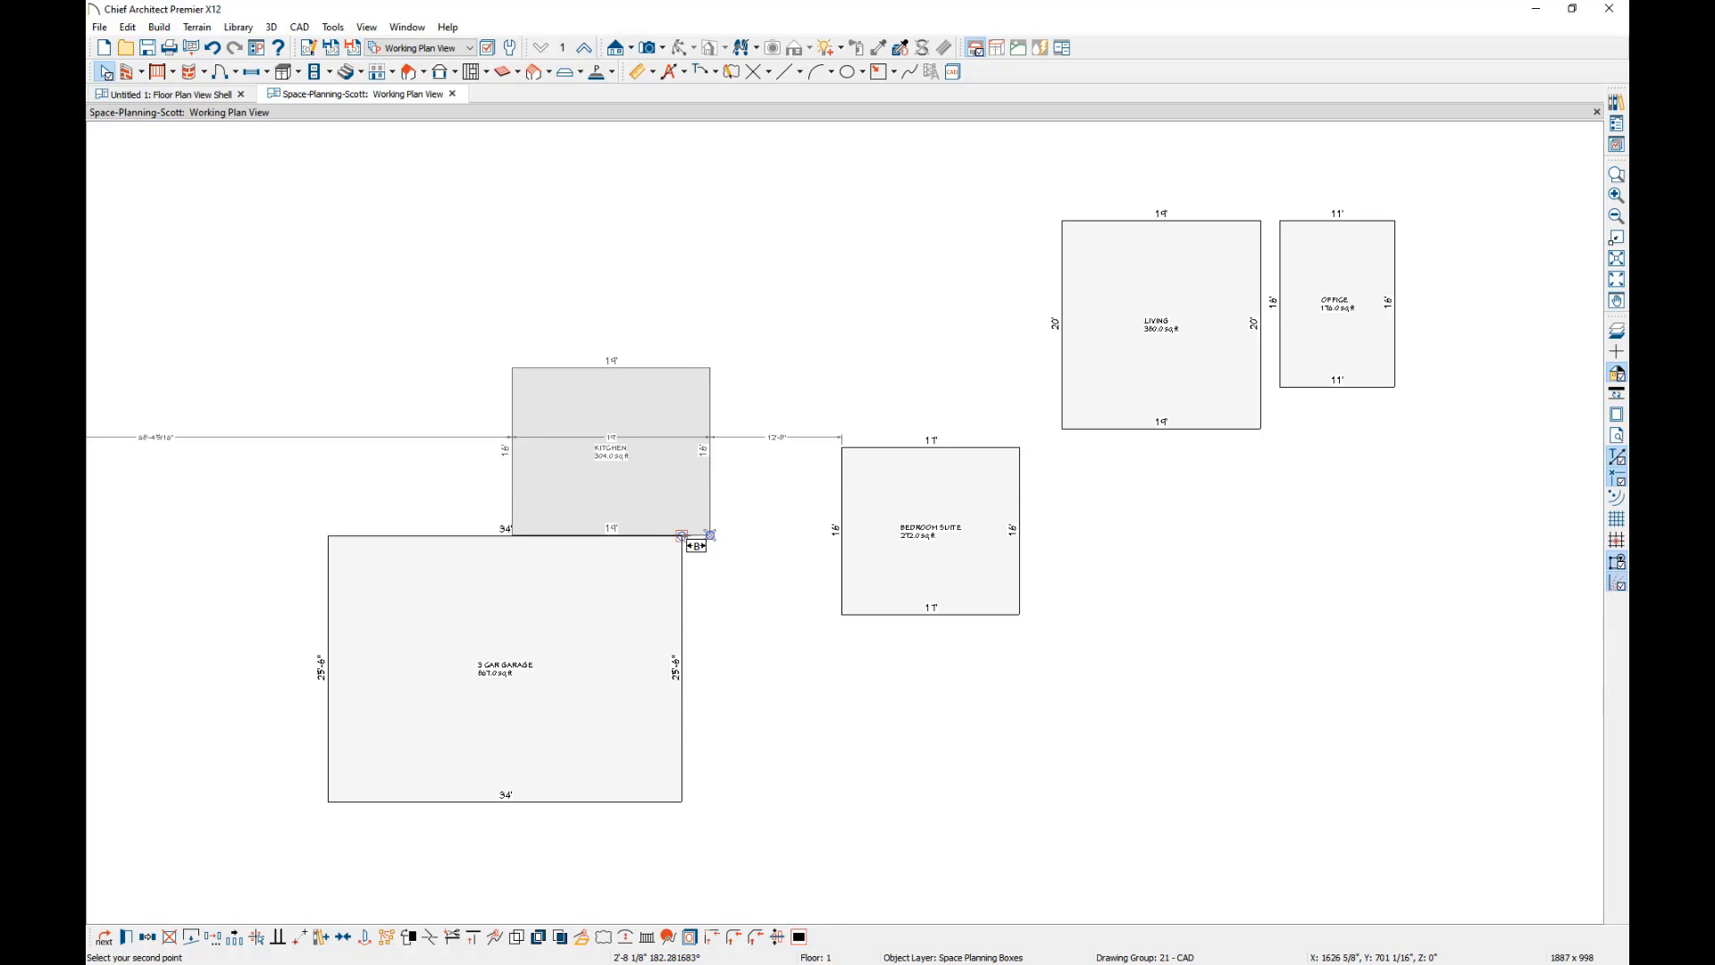
{"action": "left_click", "coordinate": [682, 536]}
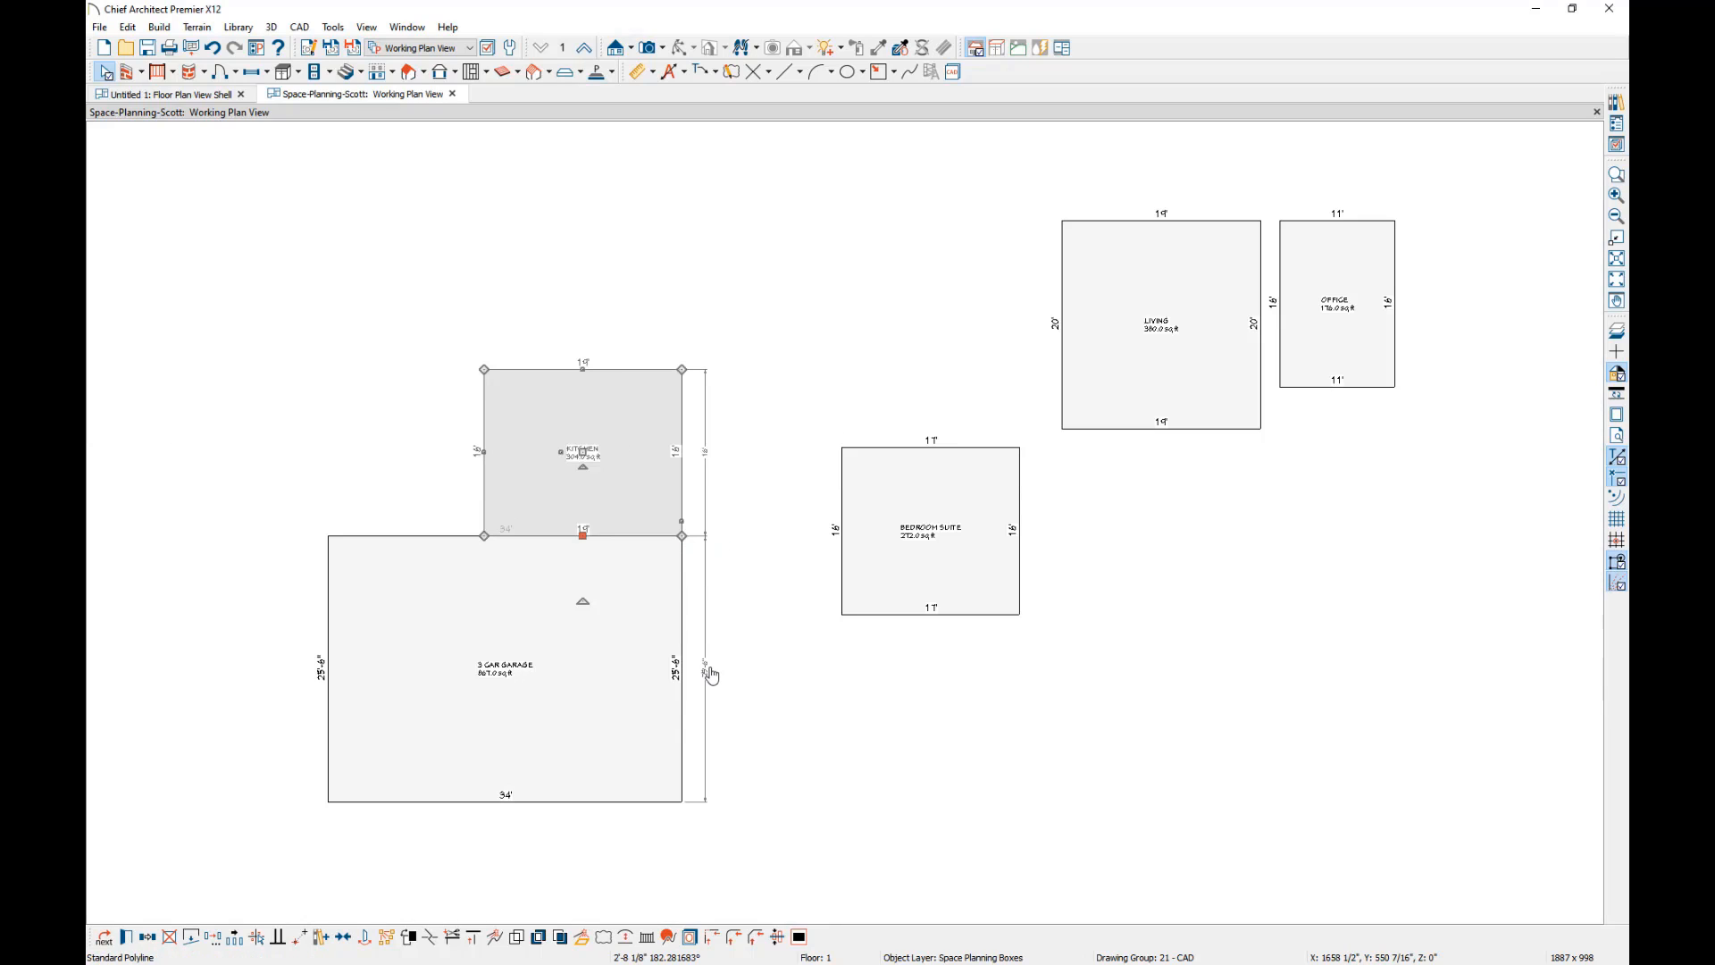
{"action": "left_click", "coordinate": [834, 685]}
Move the bedroom suite box point to point so its upper-left corner meets the midpoint of the garage's right edge.
{"action": "left_click", "coordinate": [952, 570]}
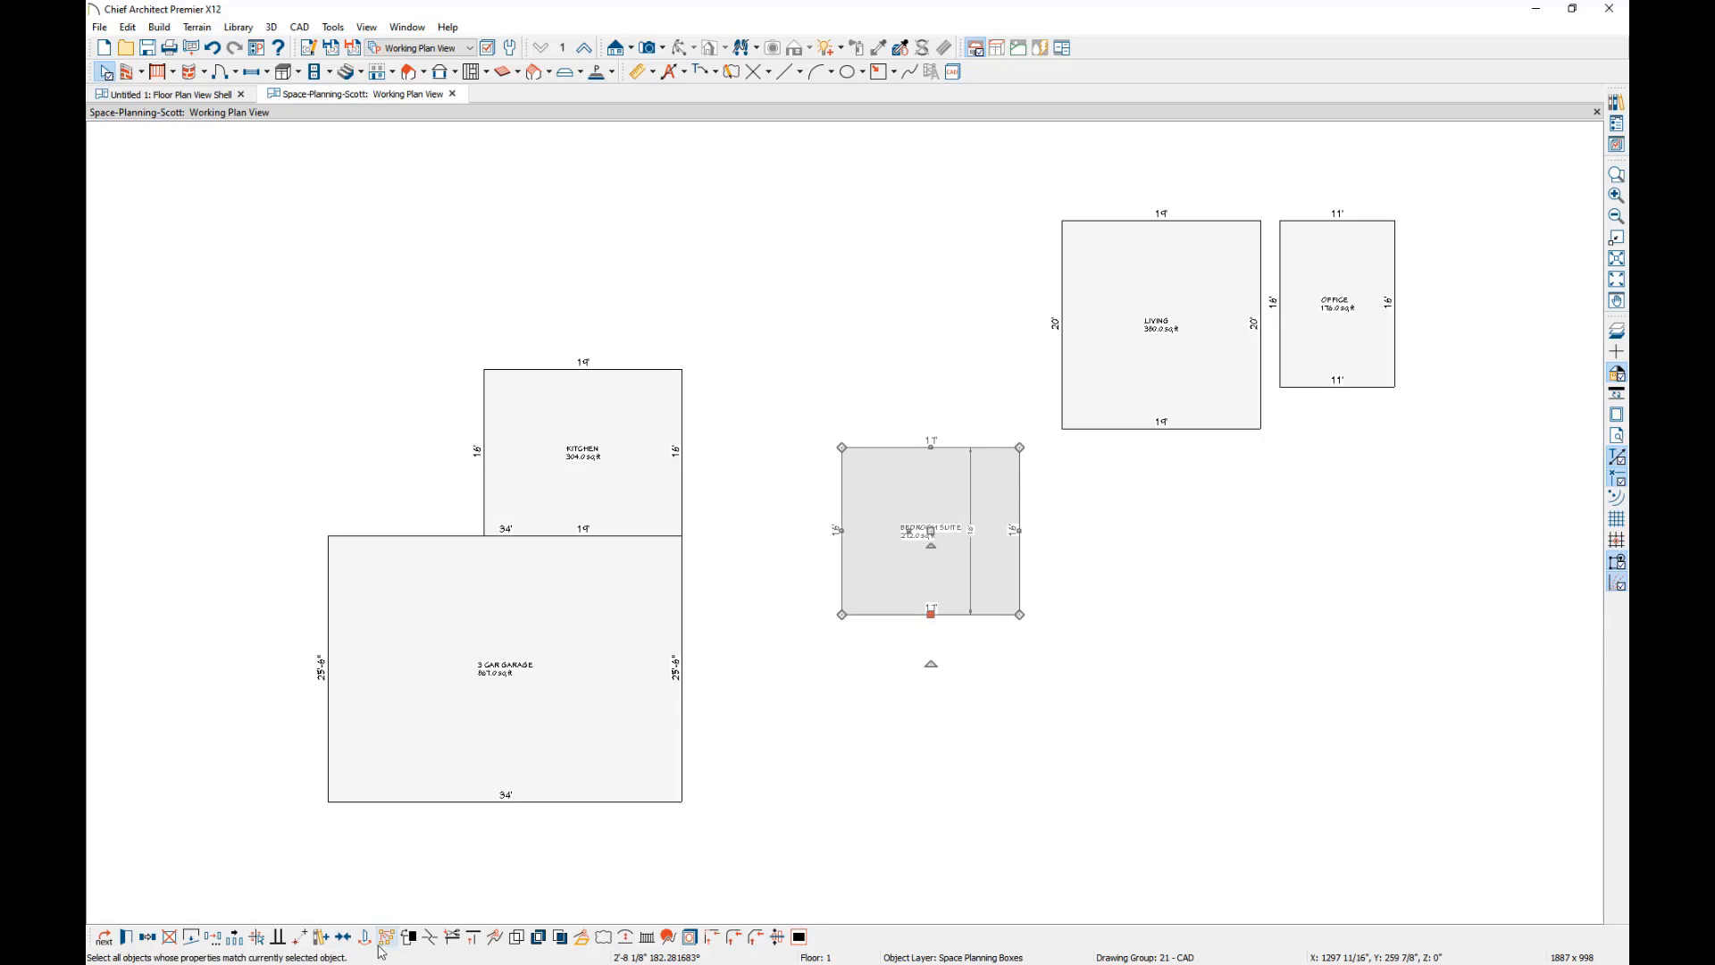
{"action": "left_click", "coordinate": [300, 936]}
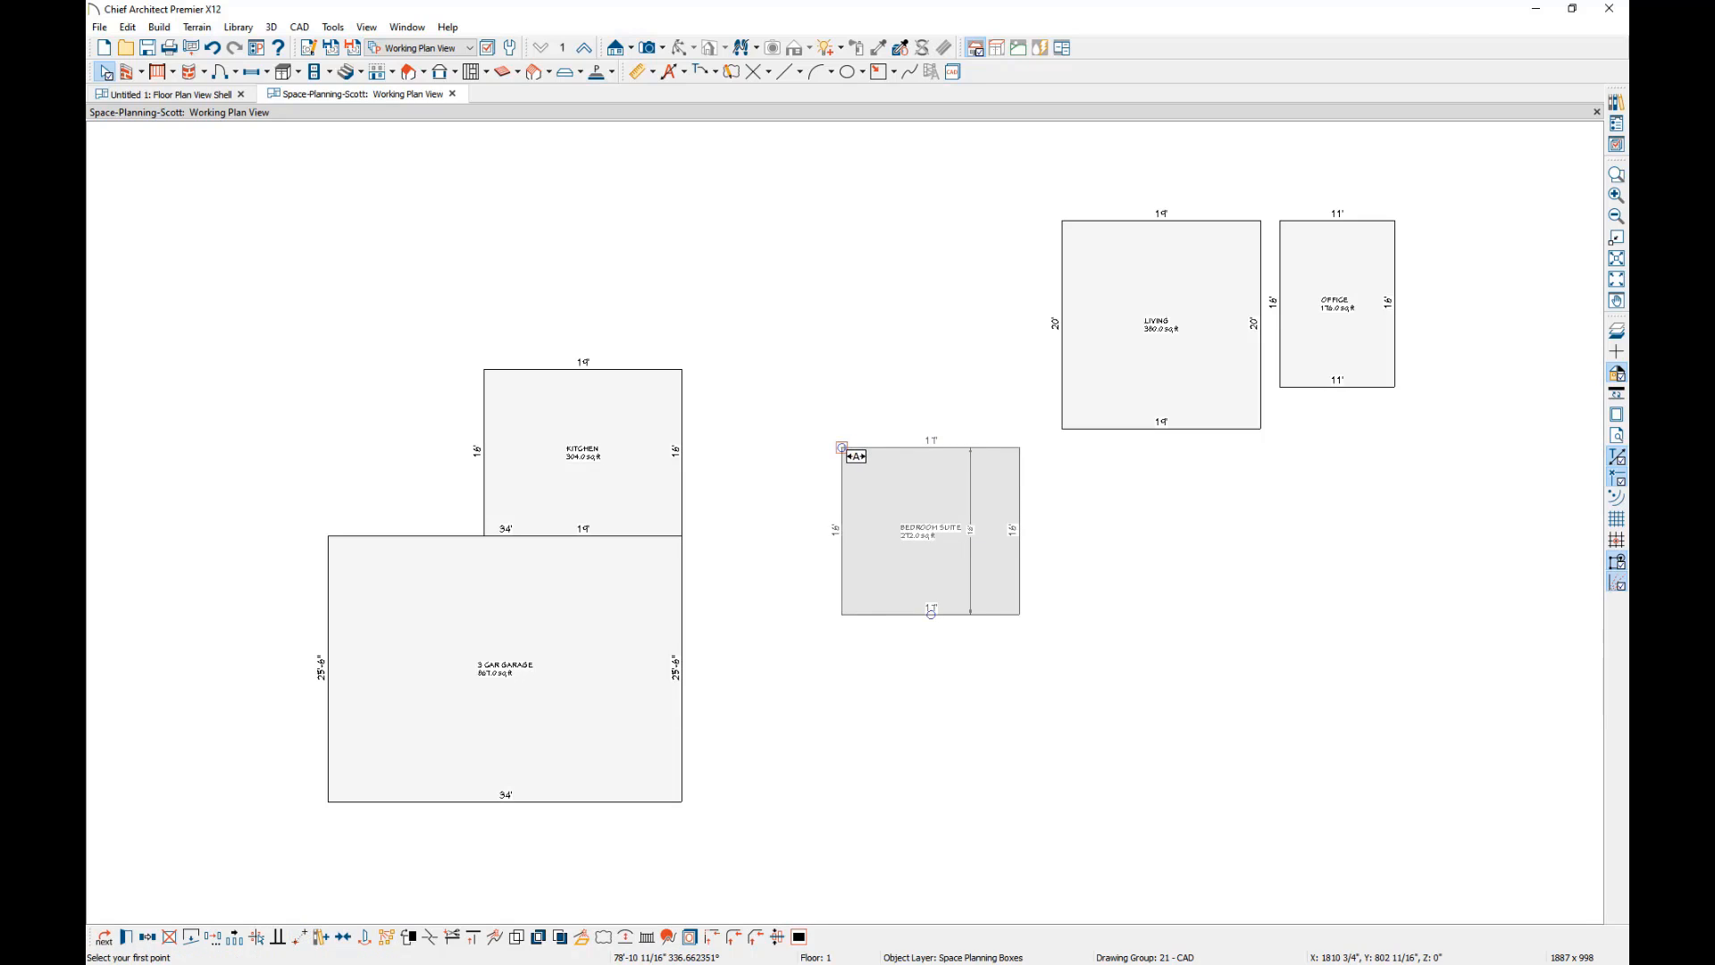
{"action": "left_click", "coordinate": [842, 447]}
{"action": "left_click", "coordinate": [682, 669]}
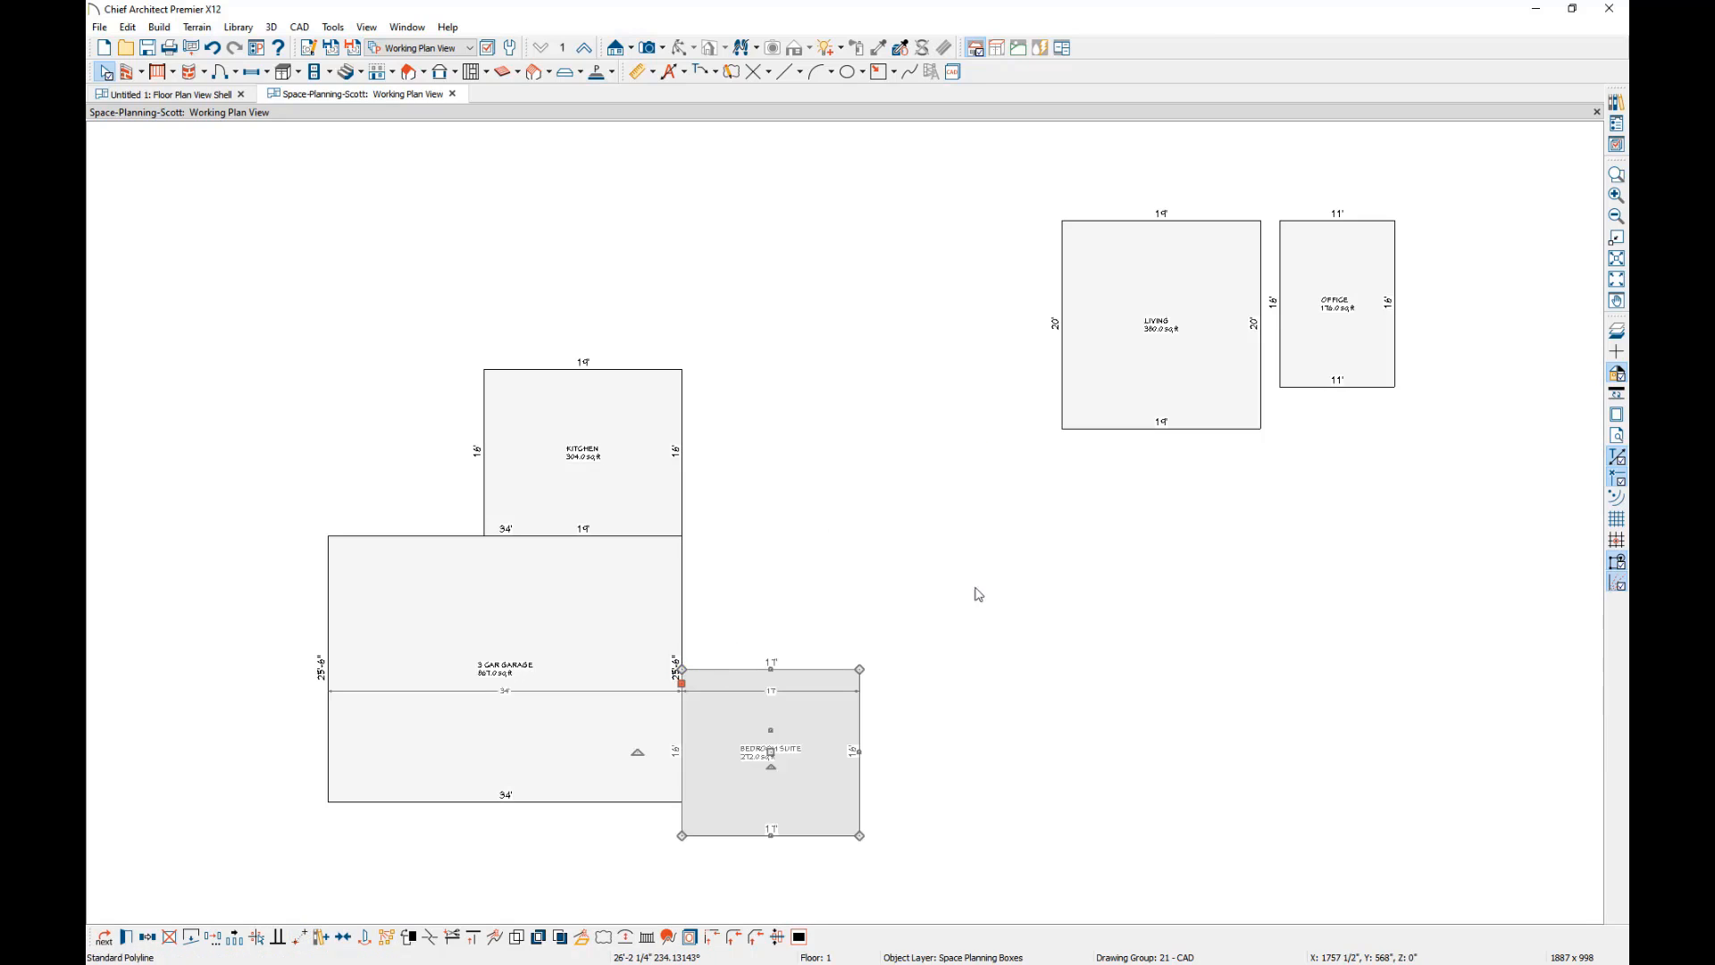
Move the living box point to point so its lower-left corner meets the bedroom suite's upper-left corner on the garage edge.
{"action": "left_click", "coordinate": [1071, 409]}
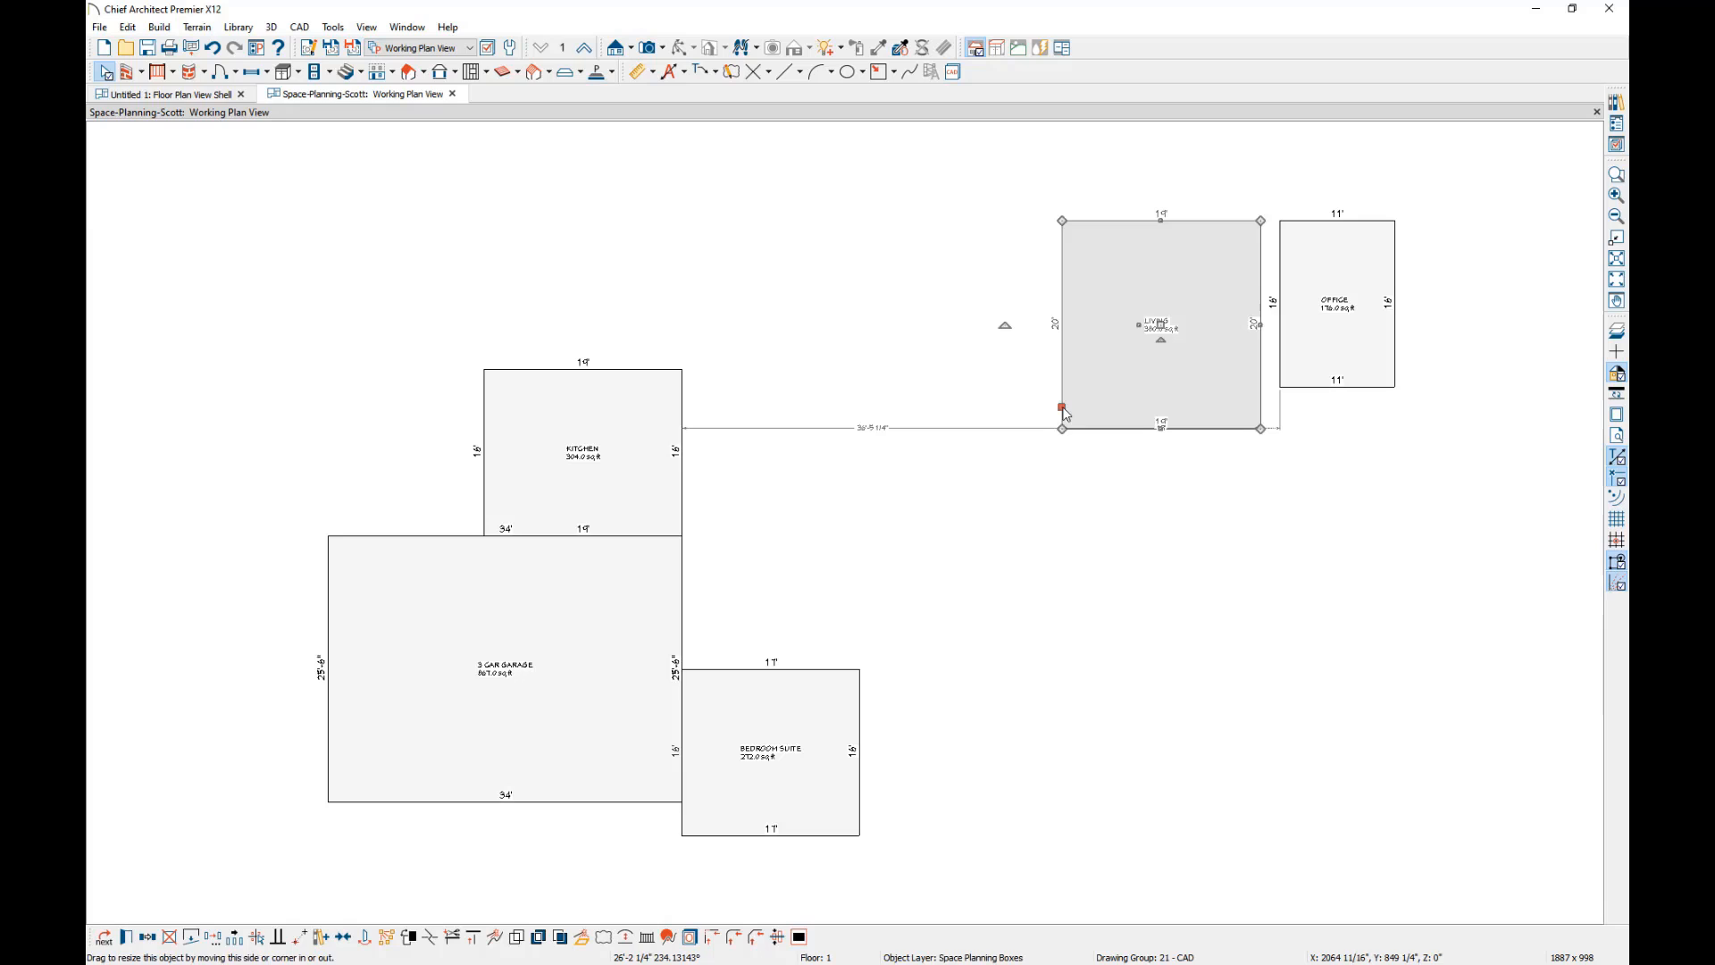
{"action": "left_click", "coordinate": [301, 936]}
{"action": "left_click", "coordinate": [1062, 428]}
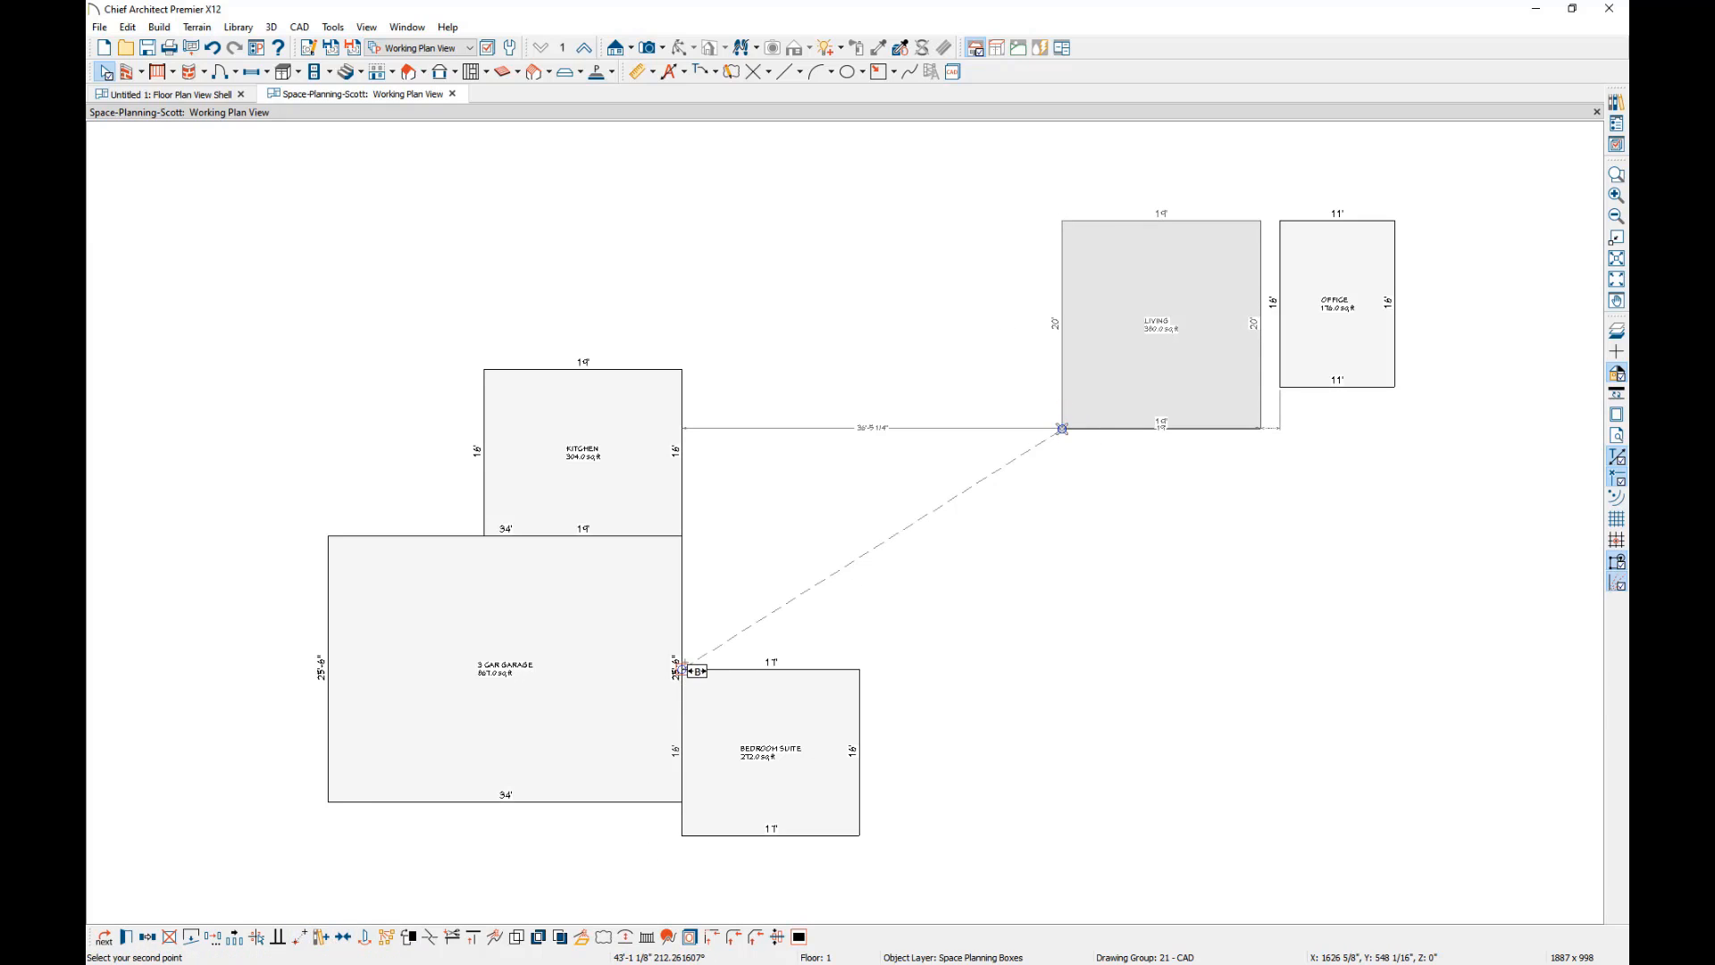
{"action": "left_click", "coordinate": [682, 669]}
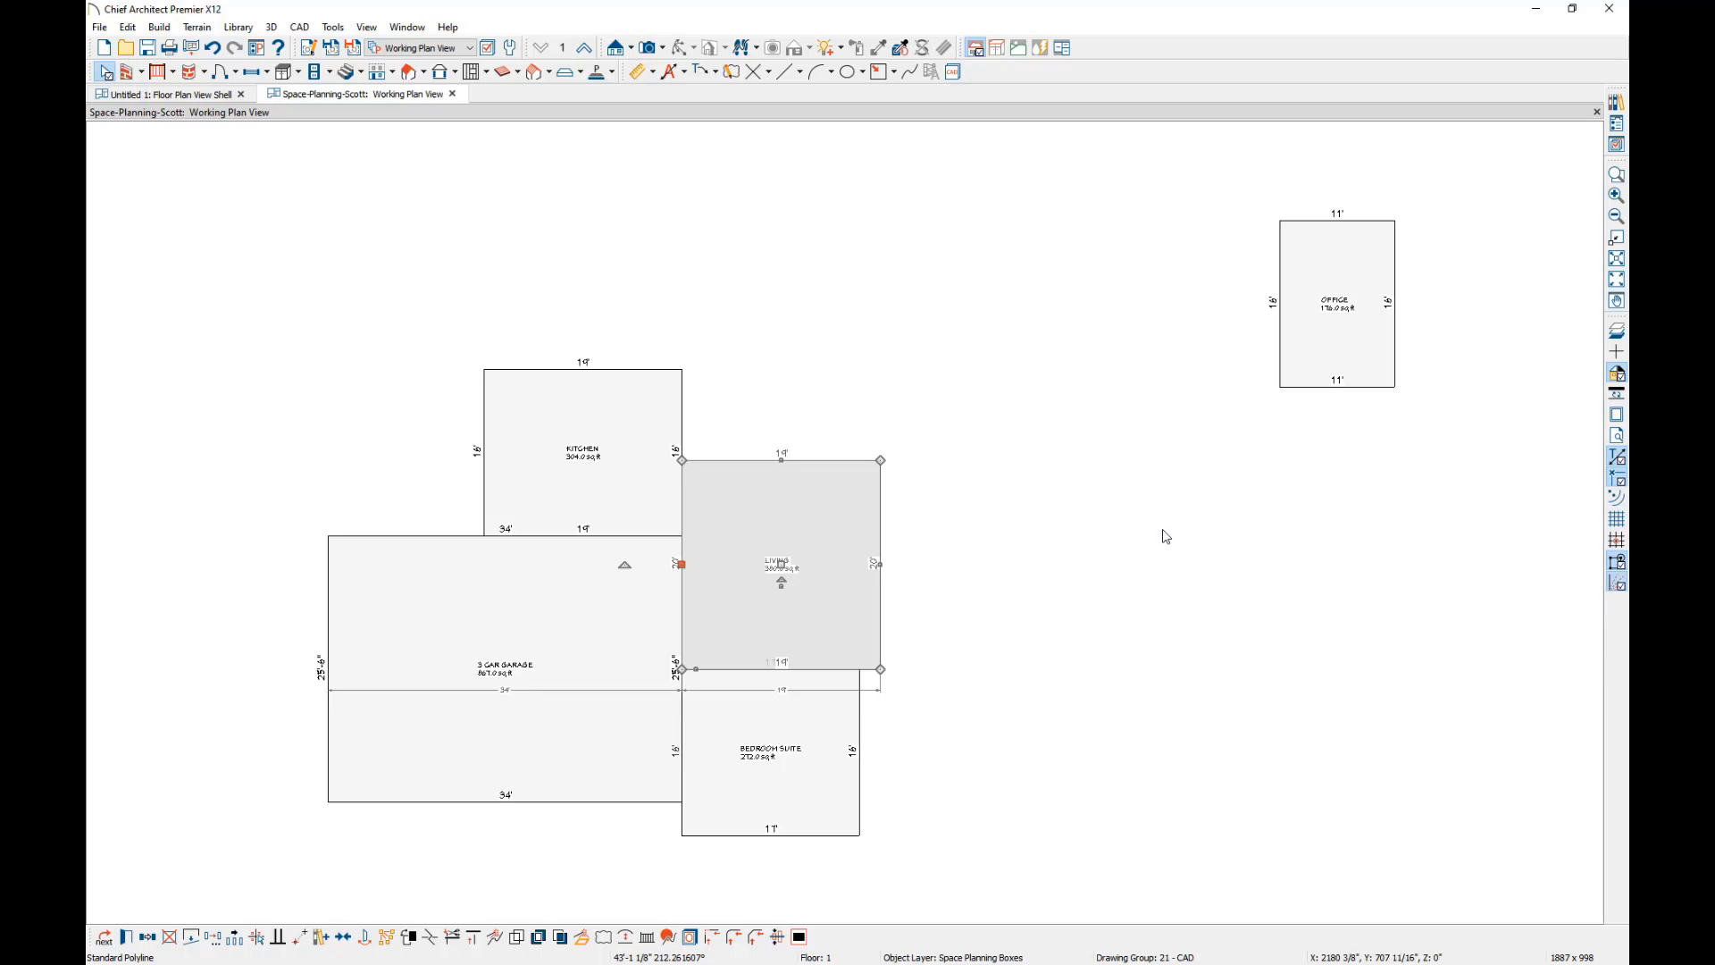
{"action": "left_click", "coordinate": [106, 73]}
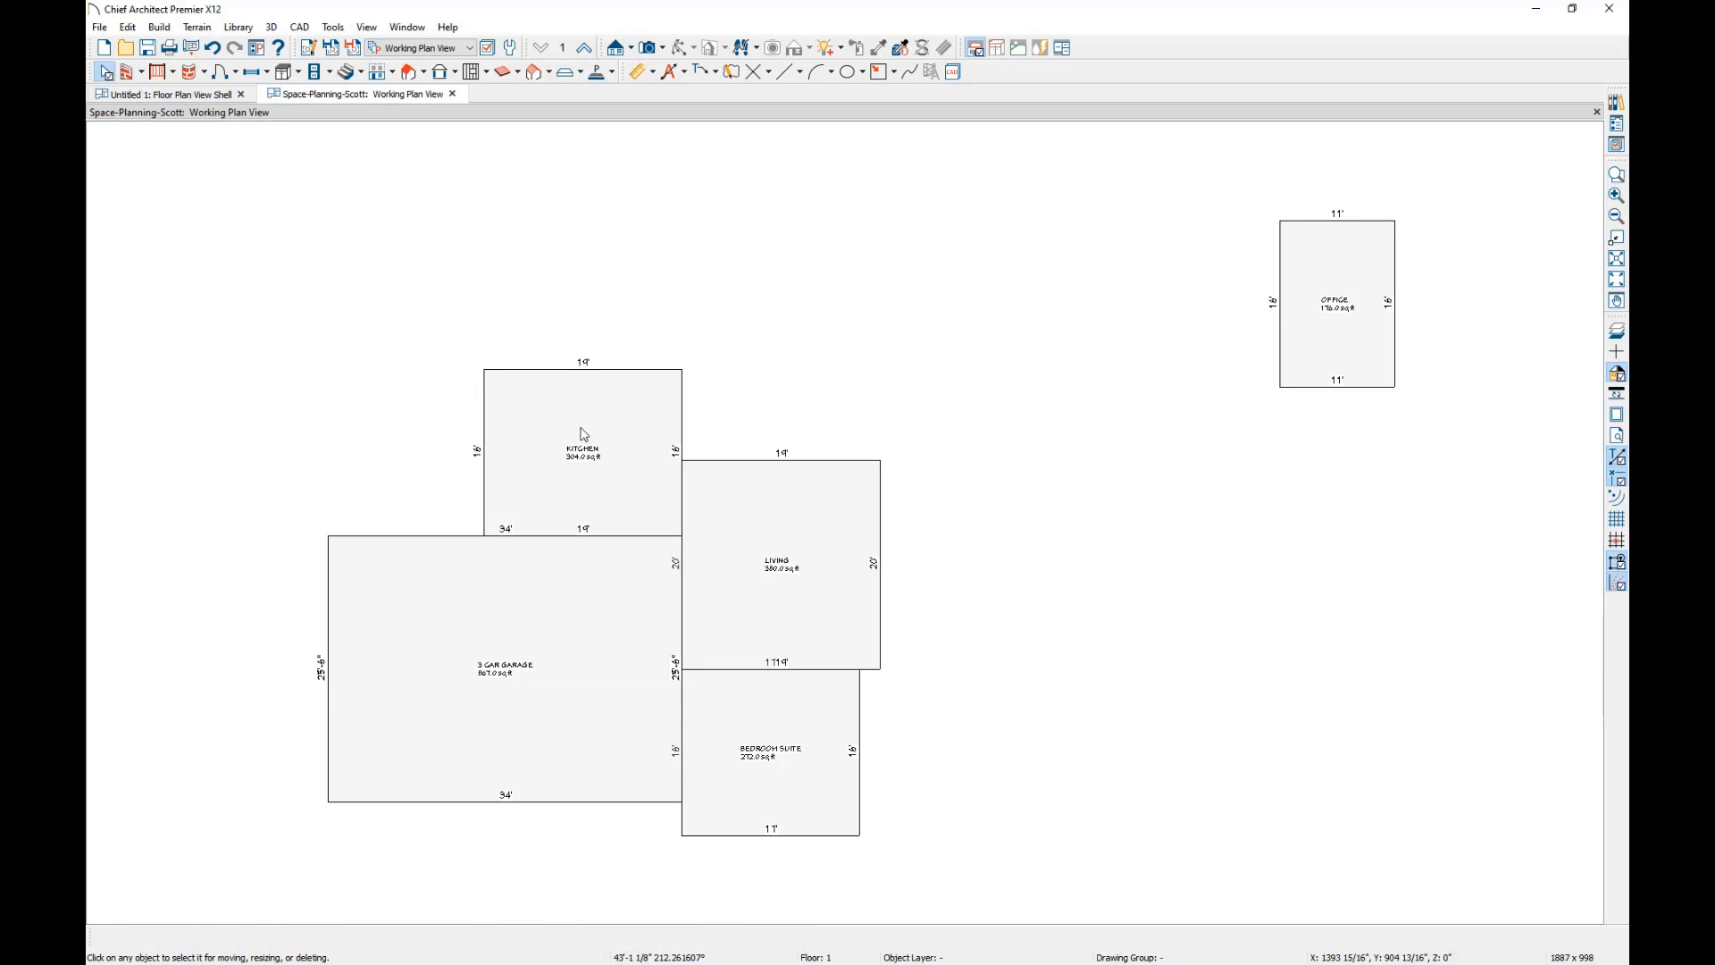
Draw straight exterior walls around the joined outline of the kitchen, living, bedroom suite and garage boxes, closing at the kitchen's upper-left corner.
{"action": "mouse_move", "coordinate": [593, 582]}
{"action": "middle_mouse_down"}
{"action": "mouse_move", "coordinate": [708, 498]}
{"action": "mouse_move", "coordinate": [719, 509]}
{"action": "middle_mouse_up"}
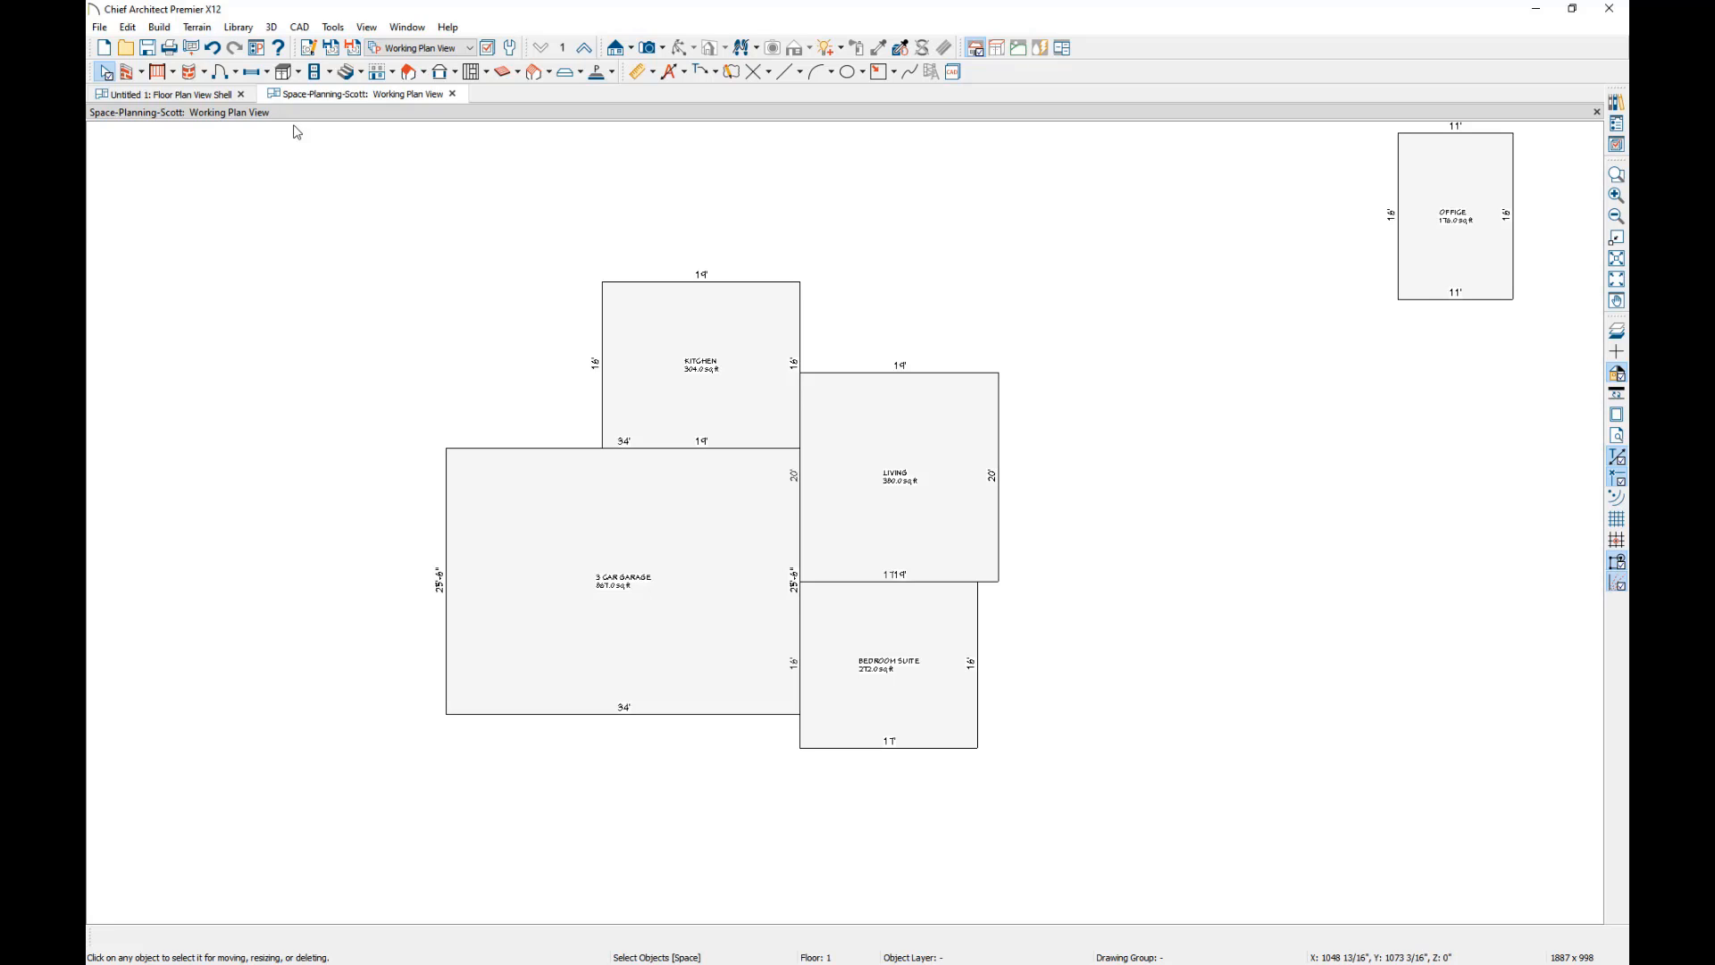
{"action": "left_click", "coordinate": [130, 74]}
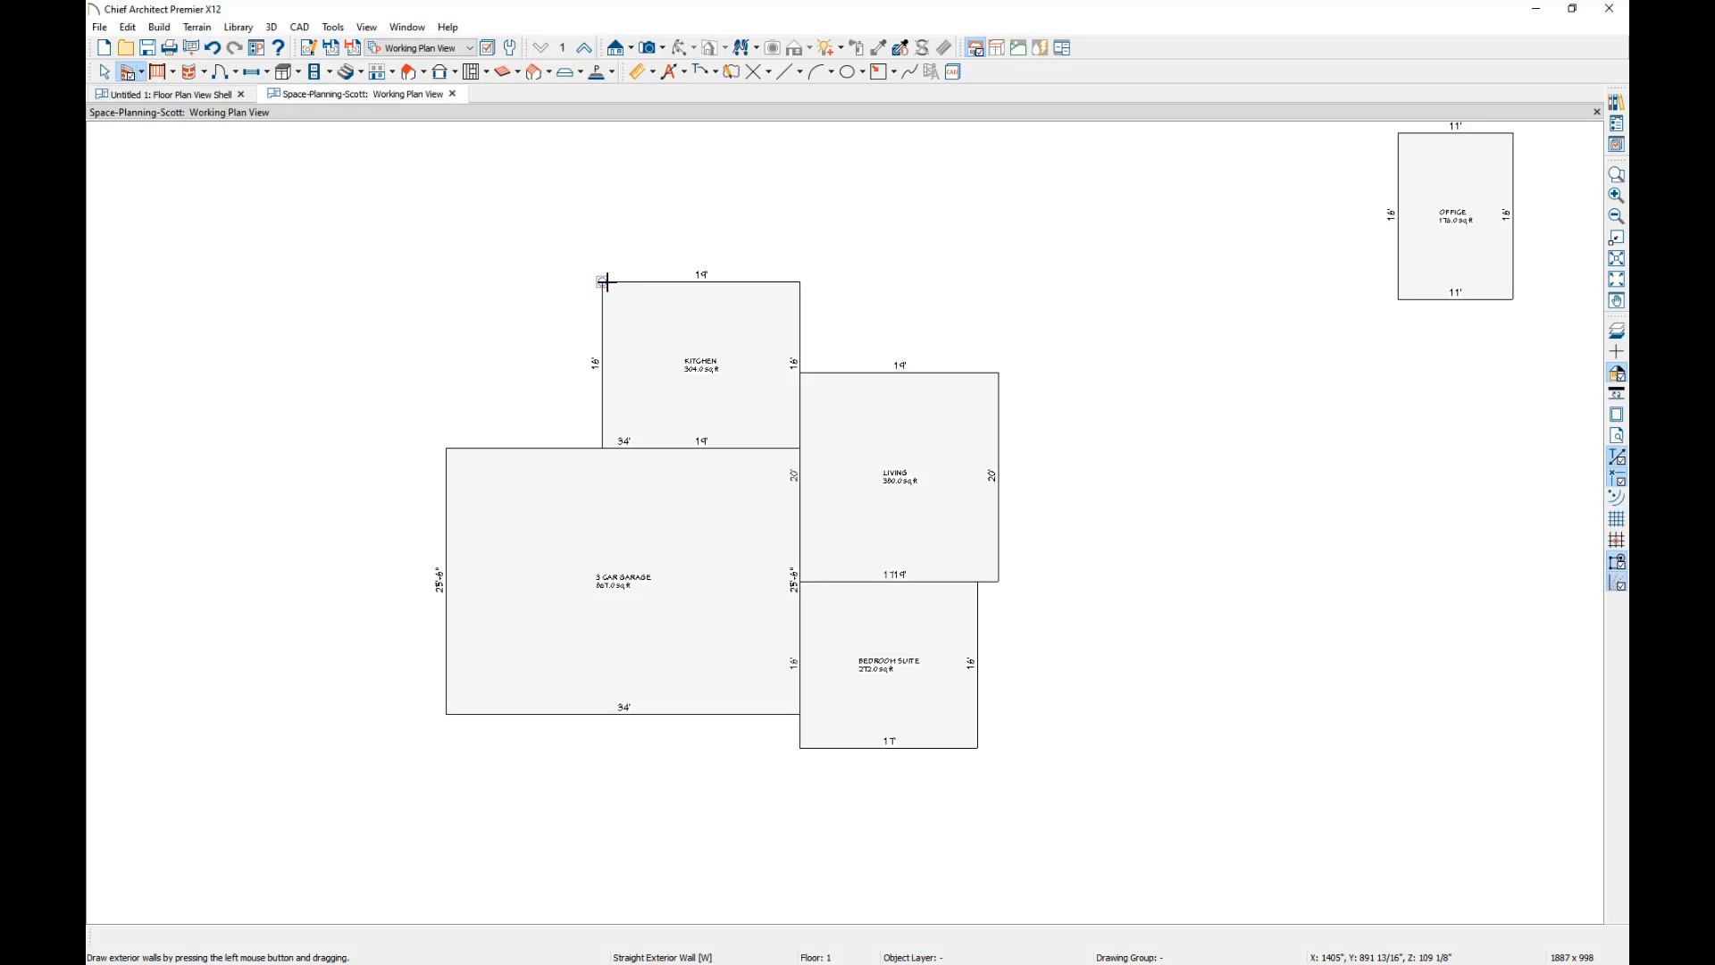
{"action": "mouse_move", "coordinate": [606, 282]}
{"action": "left_mouse_down"}
{"action": "mouse_move", "coordinate": [800, 281]}
{"action": "mouse_move", "coordinate": [793, 372]}
{"action": "mouse_move", "coordinate": [999, 374]}
{"action": "mouse_move", "coordinate": [1001, 583]}
{"action": "left_mouse_up"}
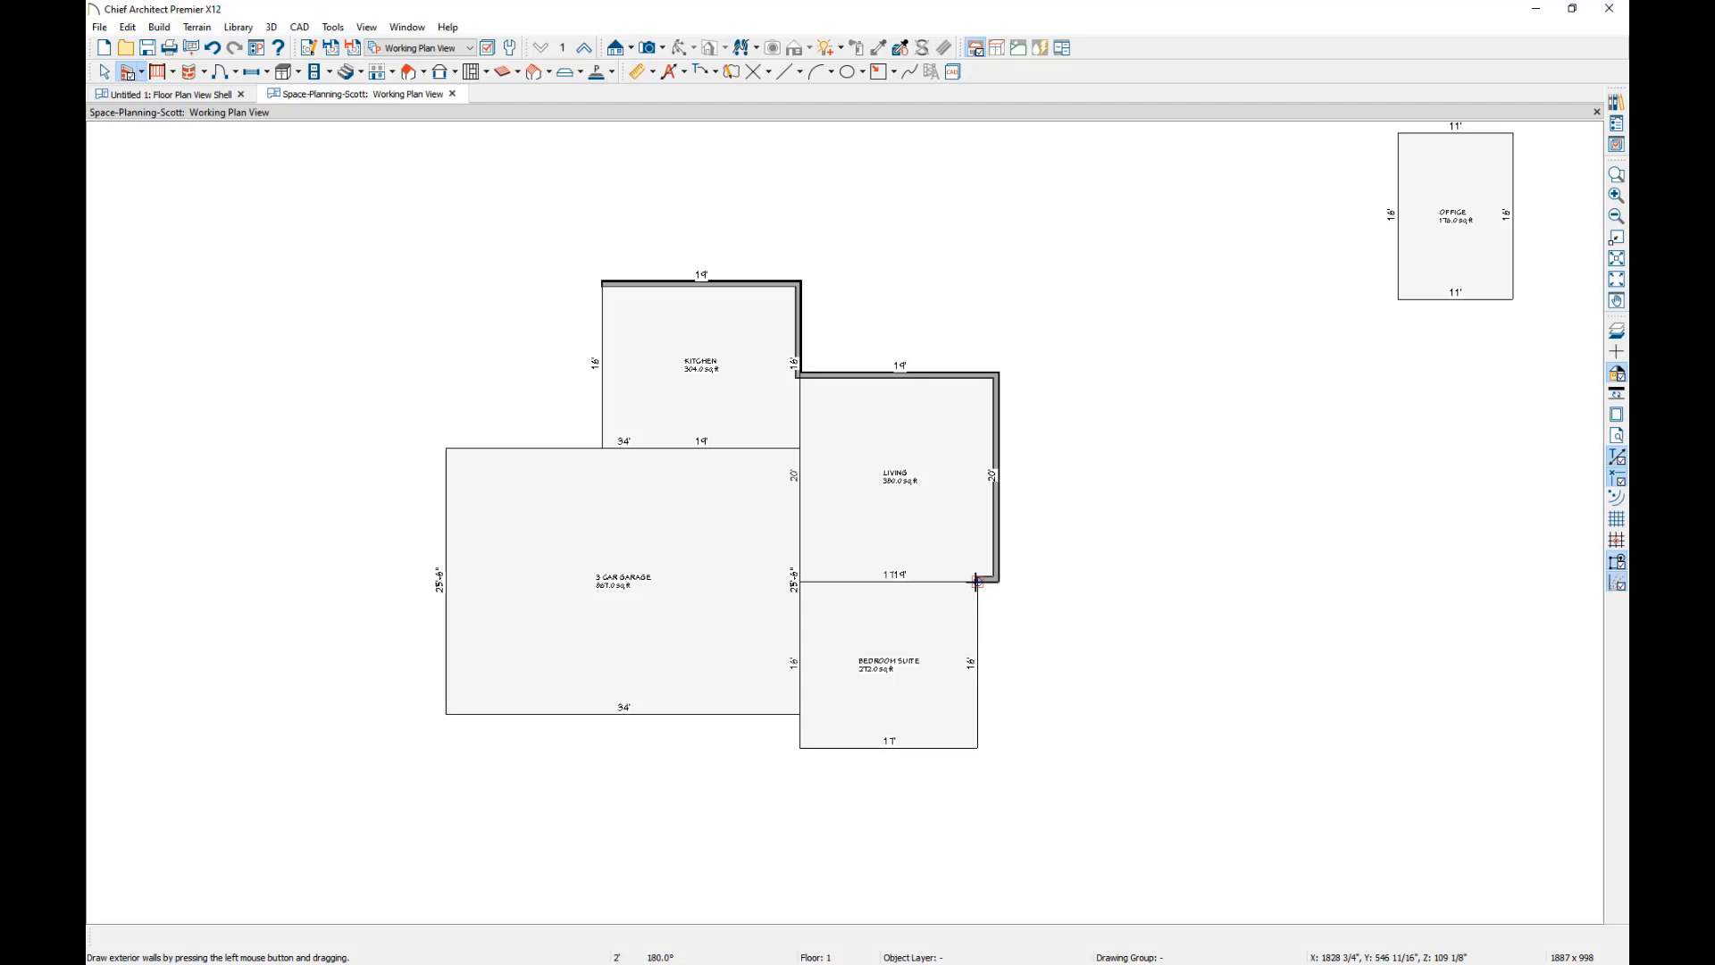
{"action": "mouse_move", "coordinate": [976, 582]}
{"action": "left_mouse_down"}
{"action": "mouse_move", "coordinate": [976, 746]}
{"action": "mouse_move", "coordinate": [801, 745]}
{"action": "mouse_move", "coordinate": [803, 714]}
{"action": "mouse_move", "coordinate": [449, 715]}
{"action": "mouse_move", "coordinate": [446, 449]}
{"action": "mouse_move", "coordinate": [613, 451]}
{"action": "mouse_move", "coordinate": [610, 284]}
{"action": "left_mouse_up"}
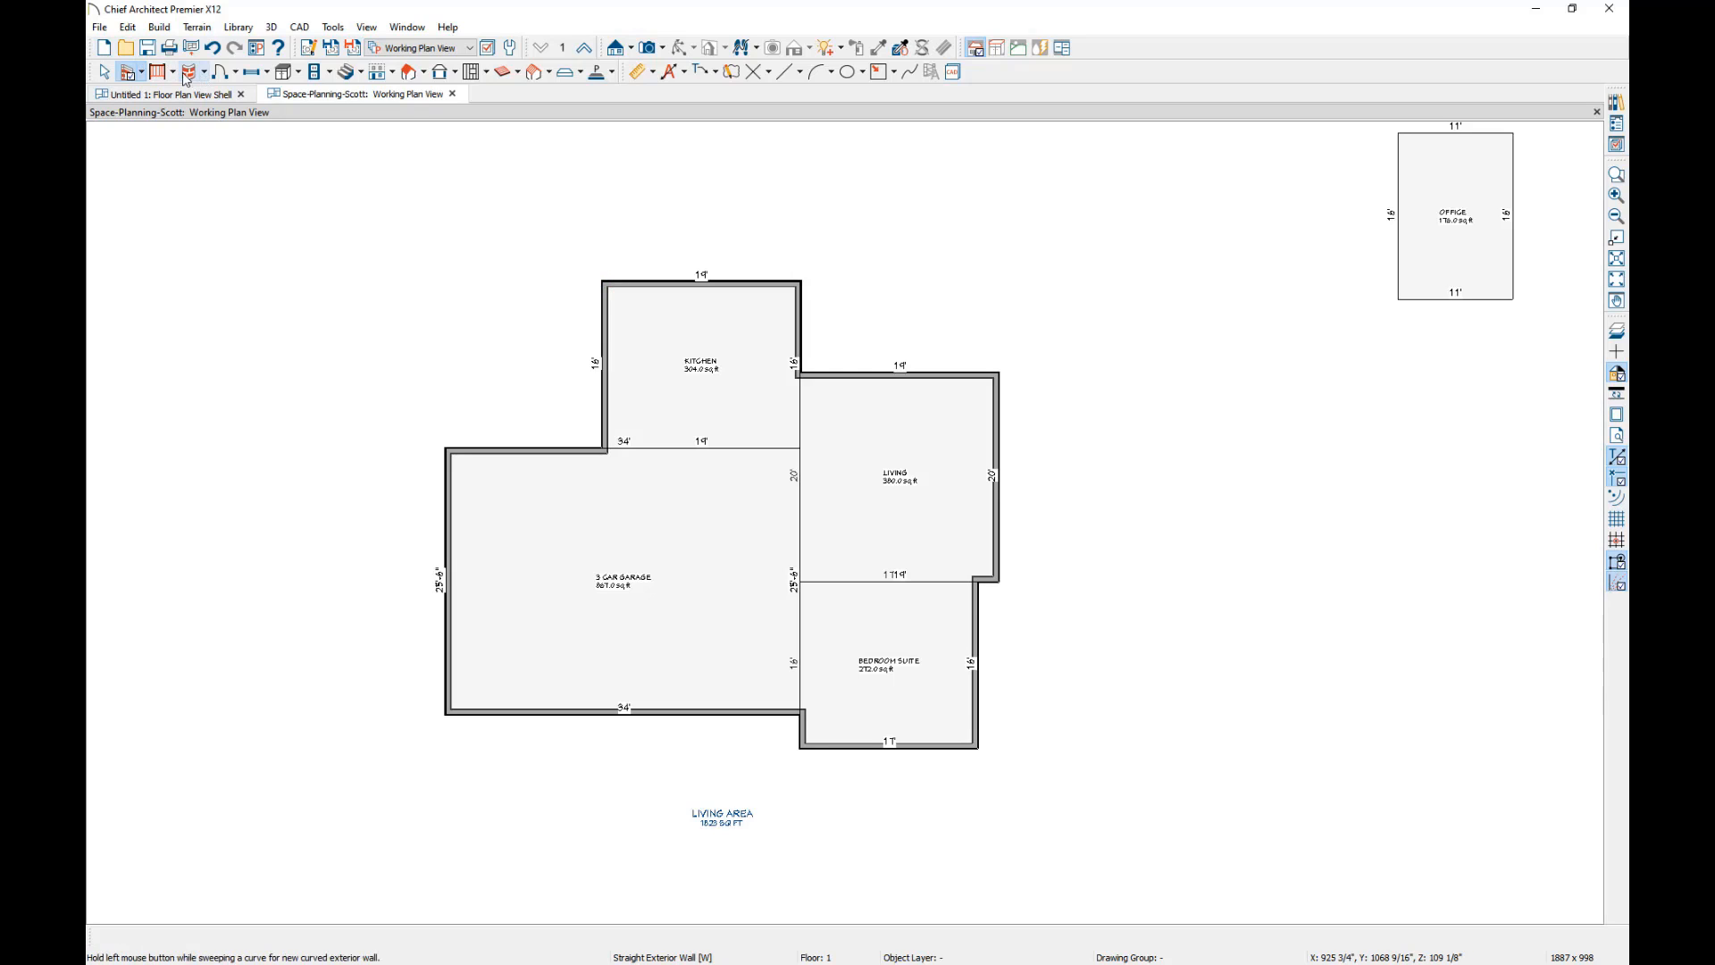
Draw straight interior walls along the garage's upper edge below the kitchen and down its right edge to the exterior wall.
{"action": "left_click", "coordinate": [140, 72]}
{"action": "left_click", "coordinate": [156, 112]}
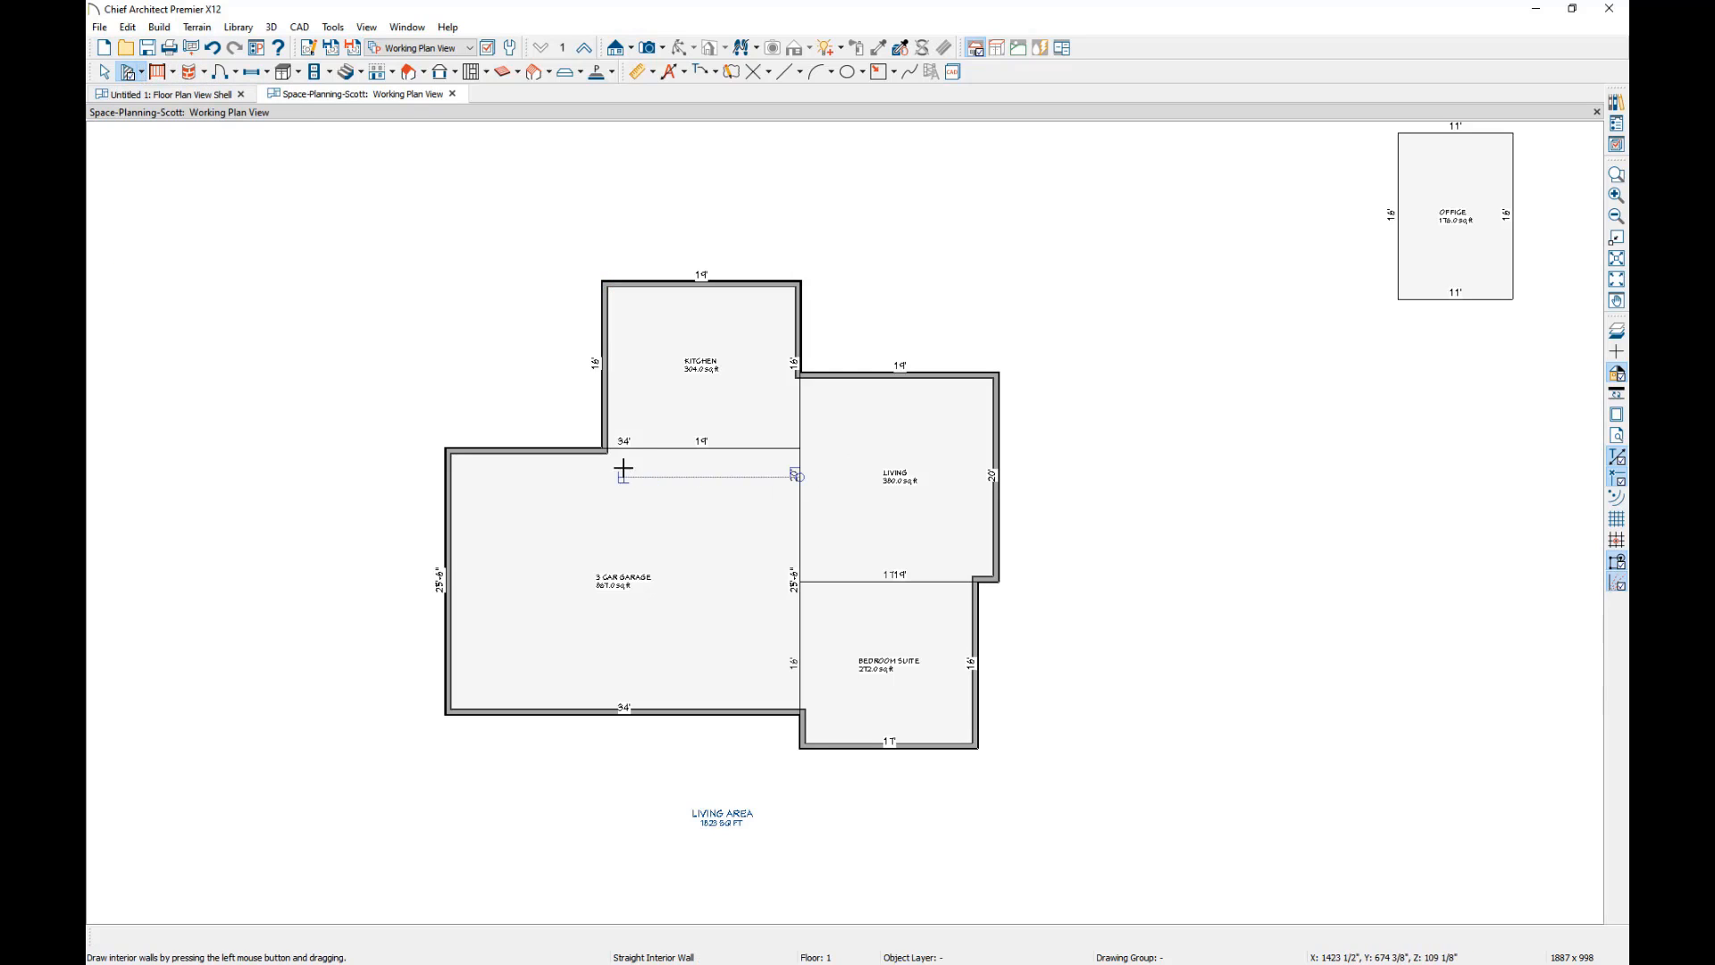
{"action": "mouse_move", "coordinate": [607, 450]}
{"action": "left_mouse_down"}
{"action": "mouse_move", "coordinate": [804, 451]}
{"action": "mouse_move", "coordinate": [798, 712]}
{"action": "mouse_move", "coordinate": [805, 689]}
{"action": "left_mouse_up"}
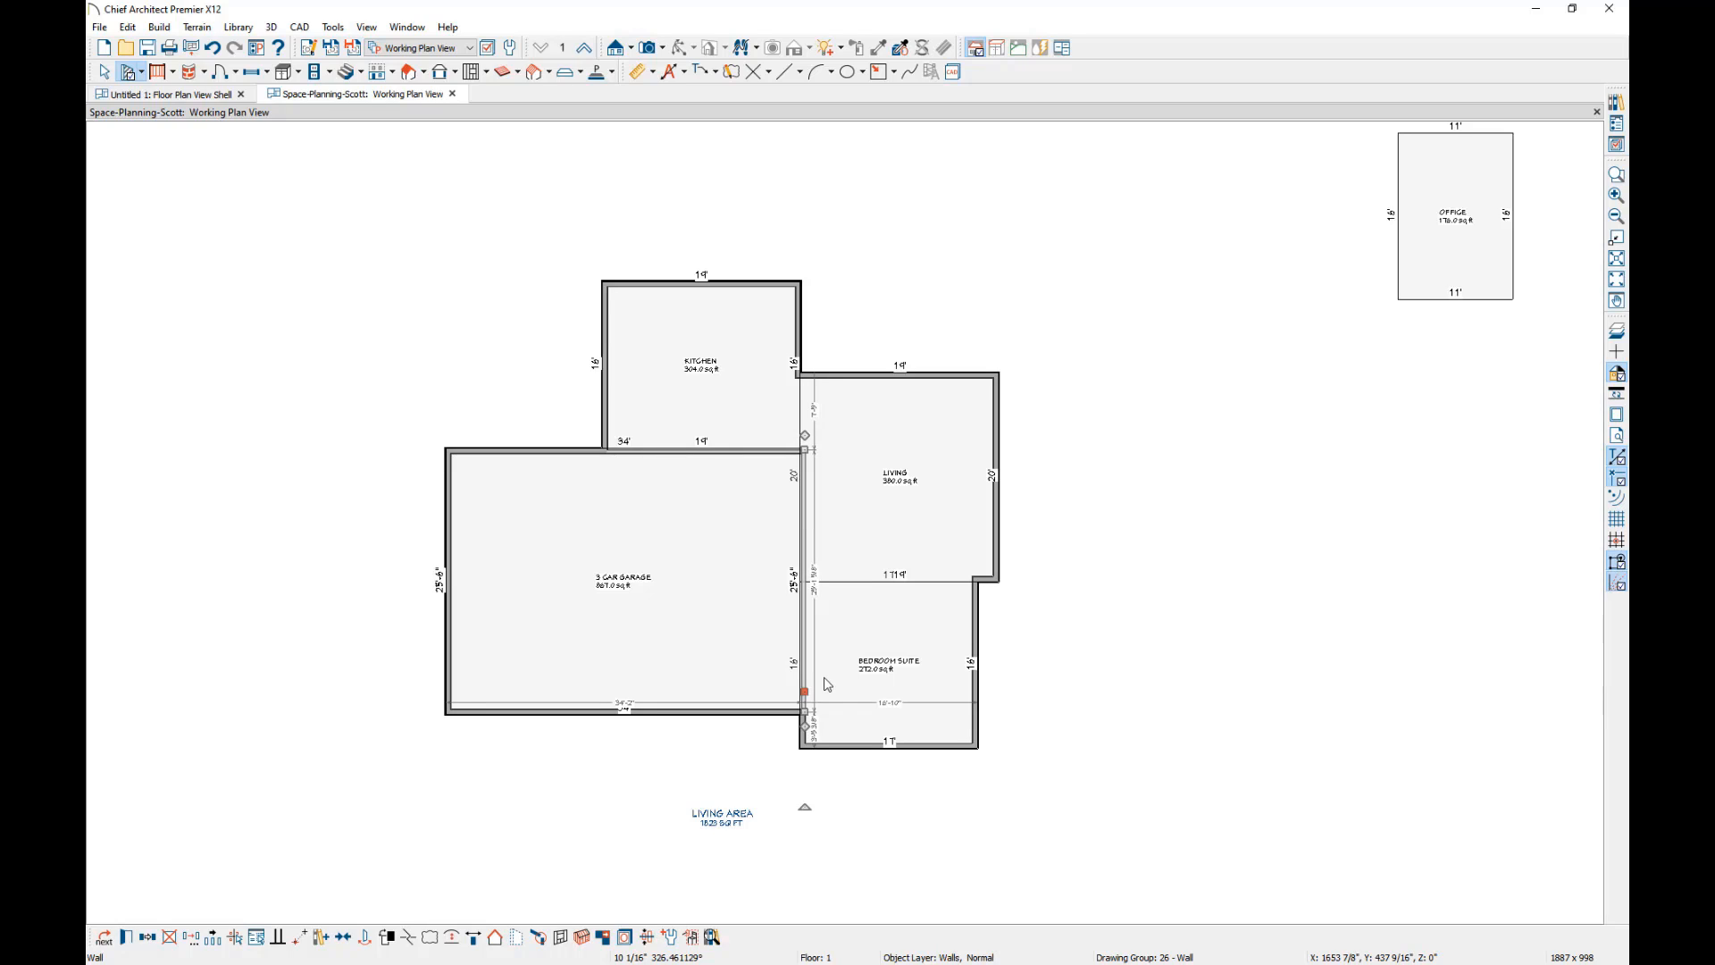
{"action": "key", "text": "space"}
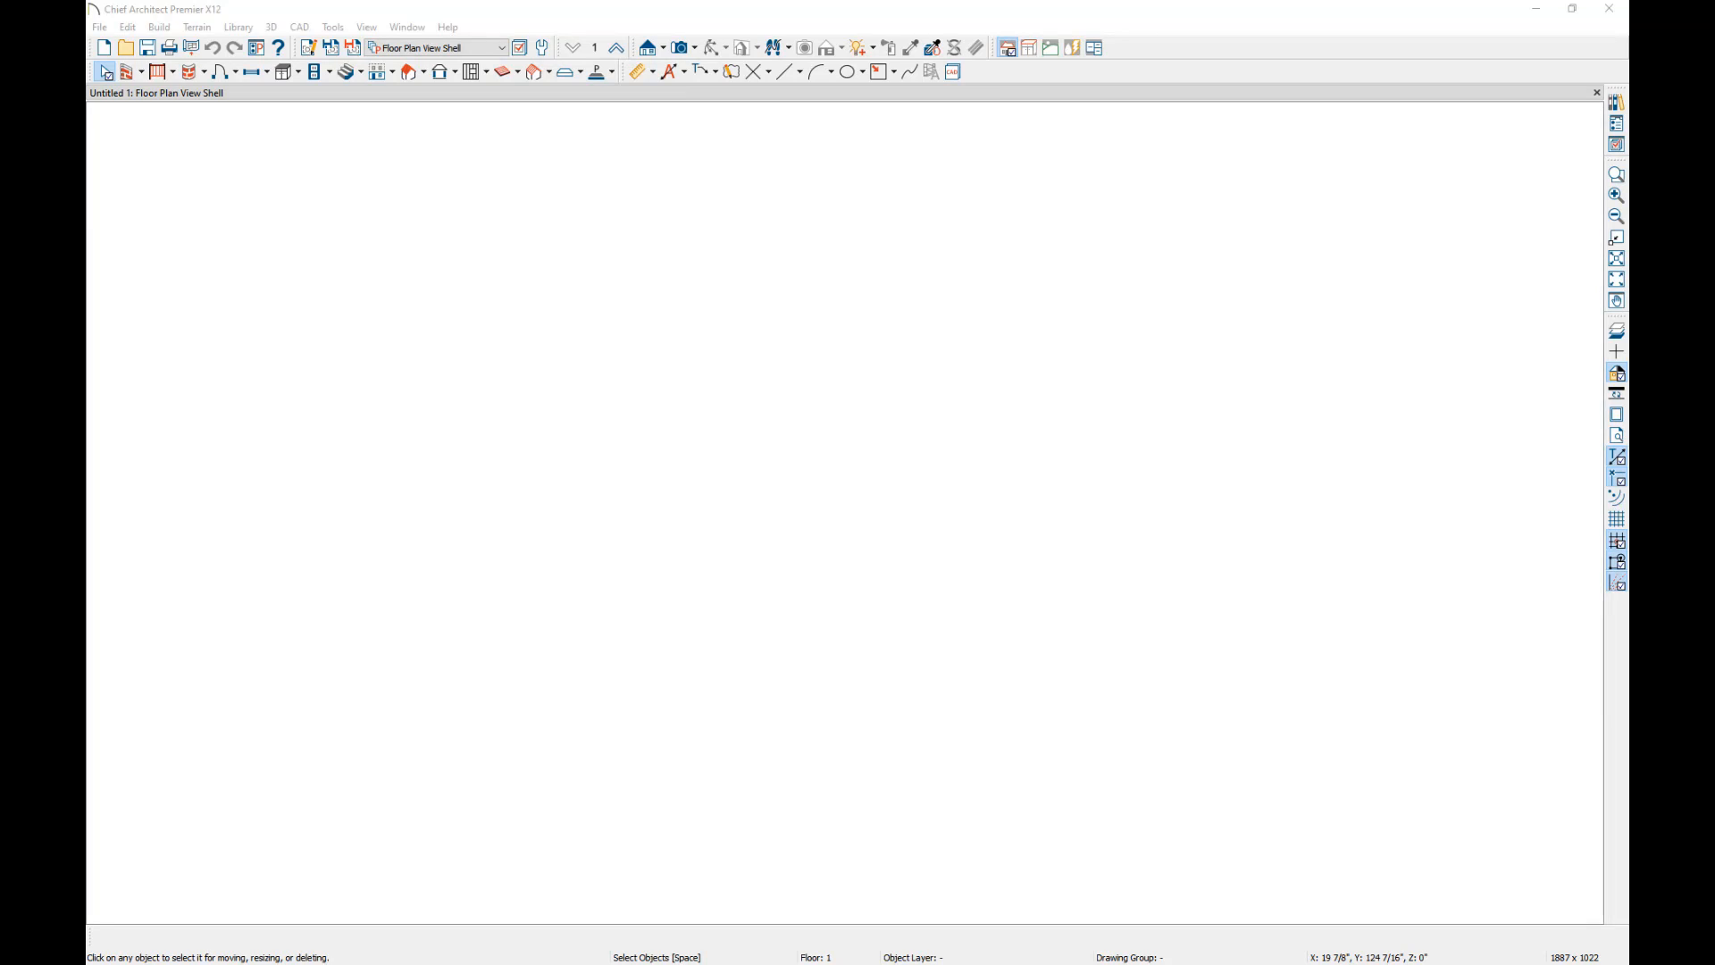
{"action": "left_click", "coordinate": [333, 27]}
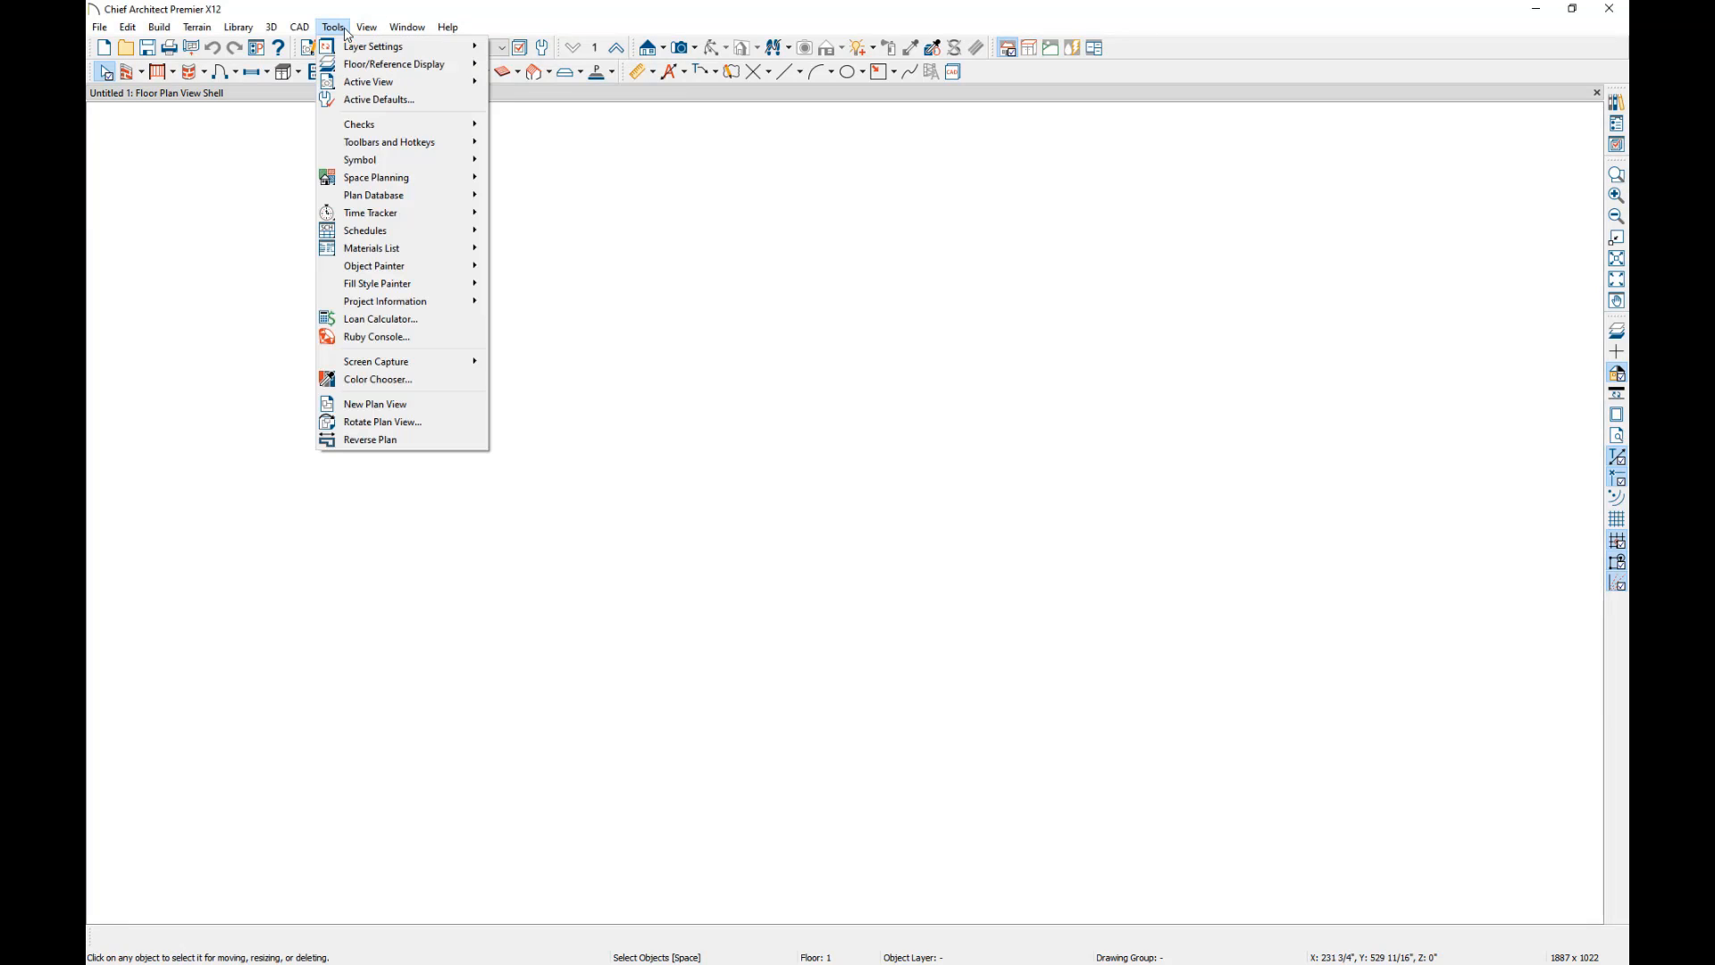
{"action": "mouse_move", "coordinate": [375, 183]}
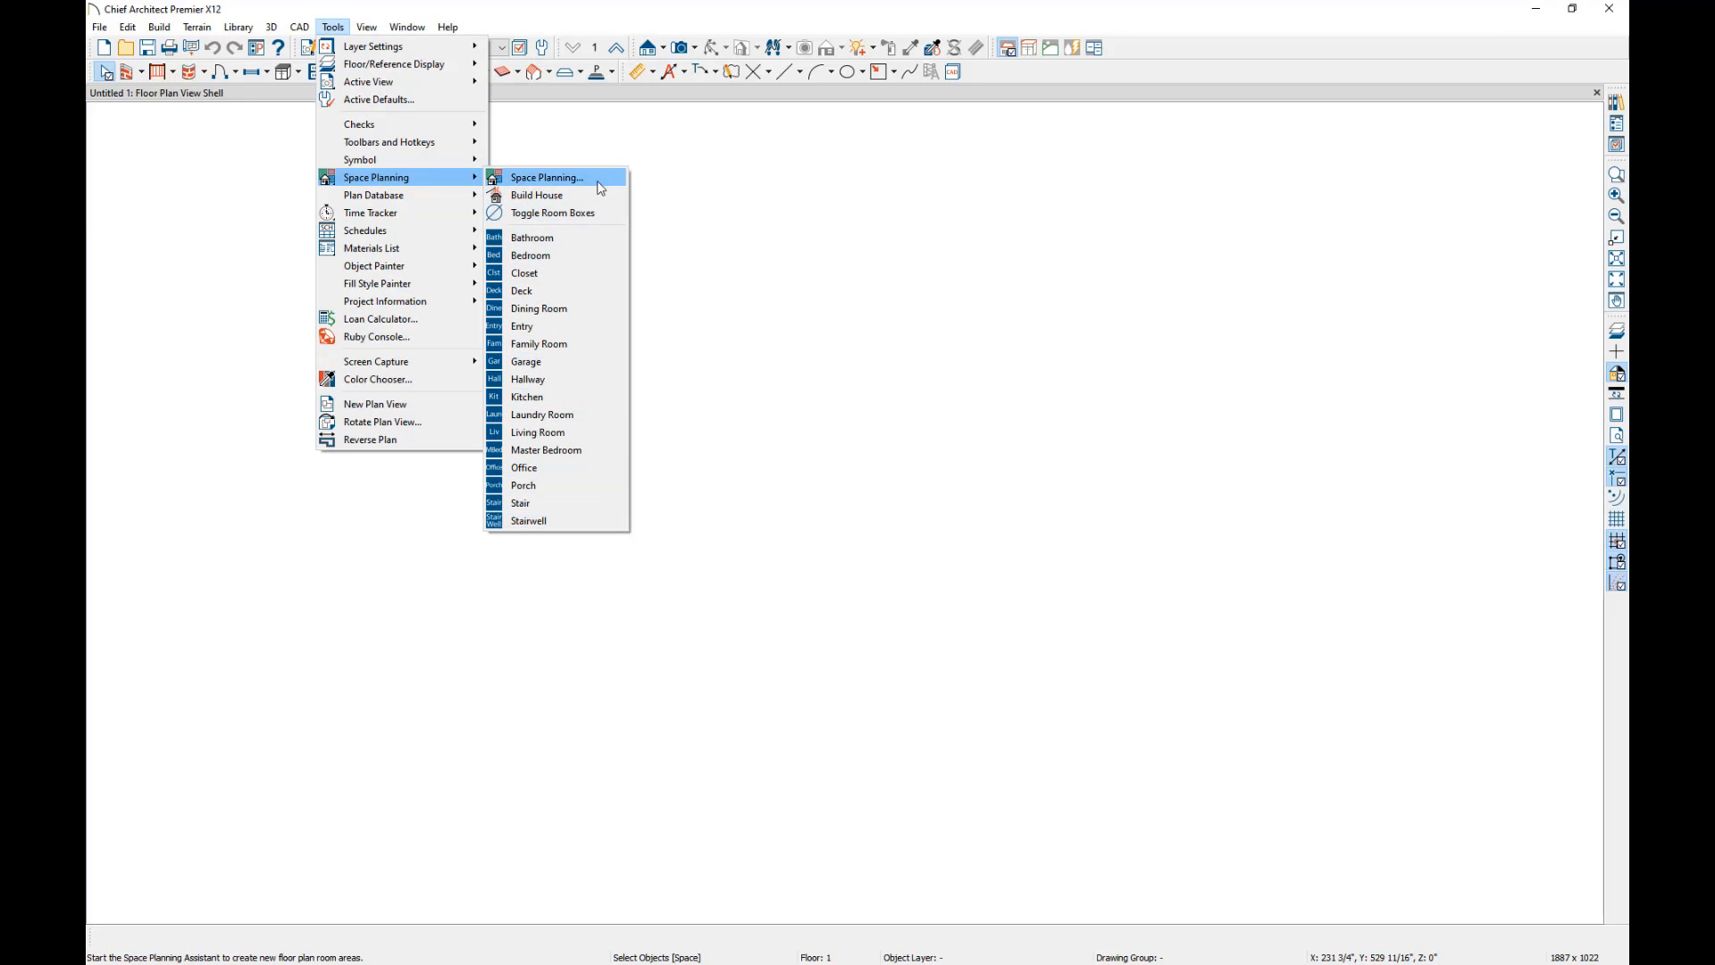
{"action": "left_click", "coordinate": [939, 19]}
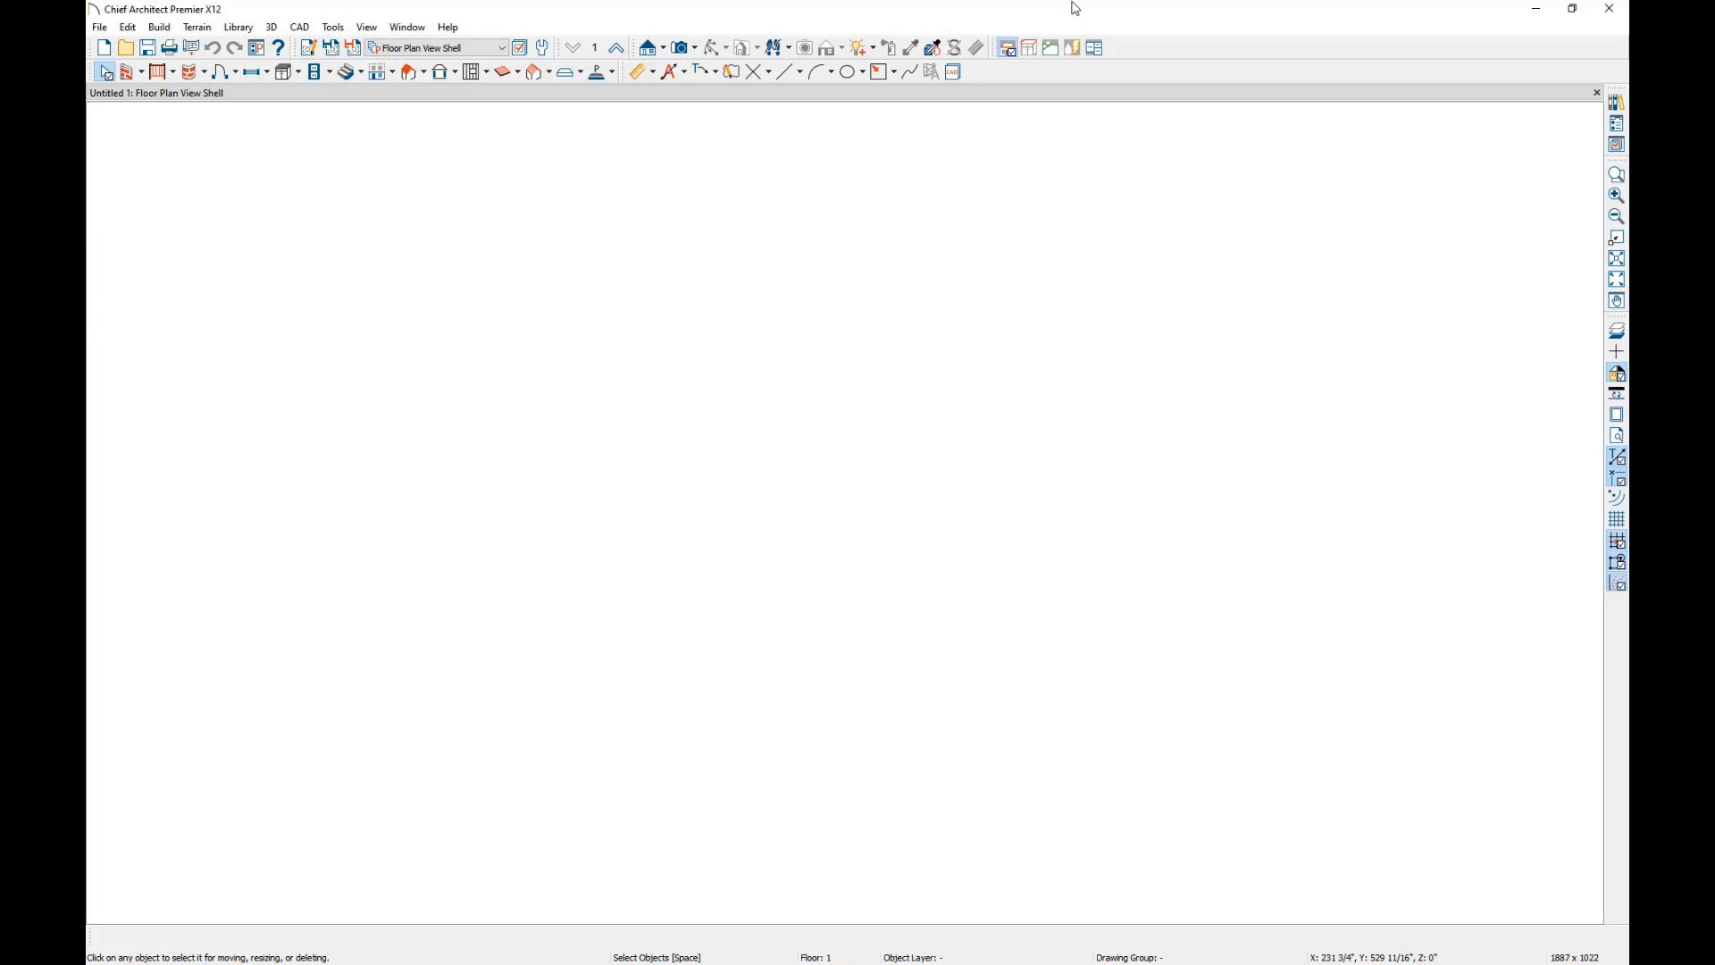
Switch the empty plan to the Space Planning toolbar configuration.
{"action": "left_click", "coordinate": [1097, 50]}
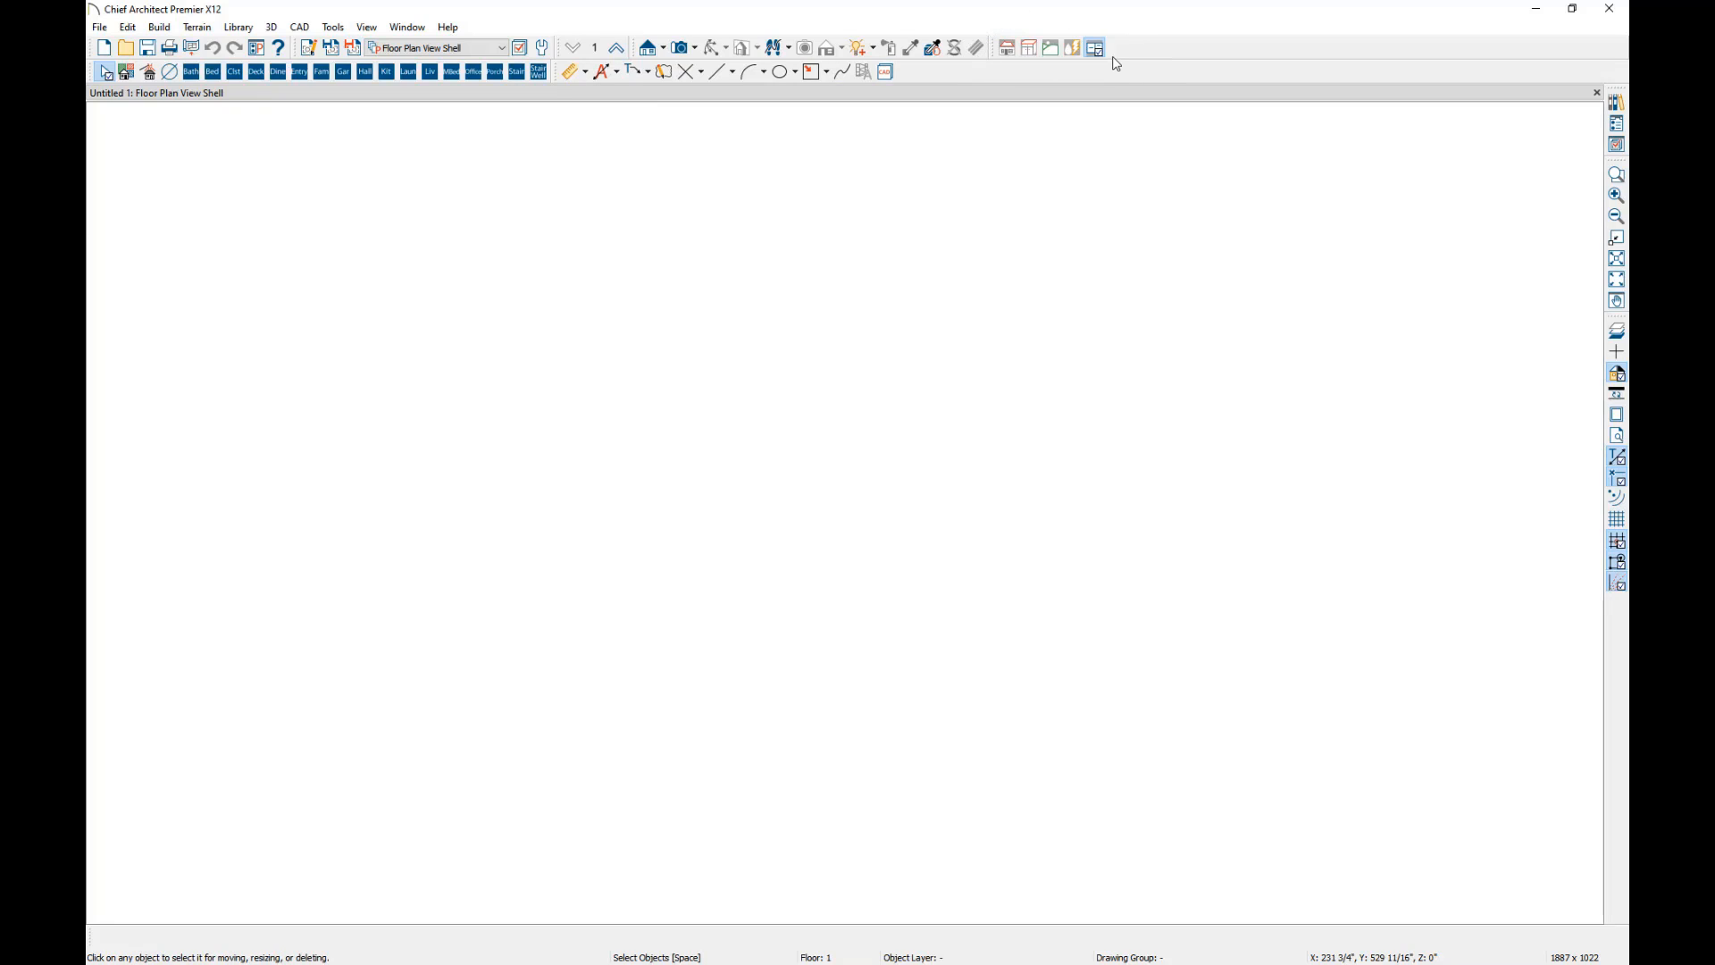
{"action": "left_click", "coordinate": [1009, 55]}
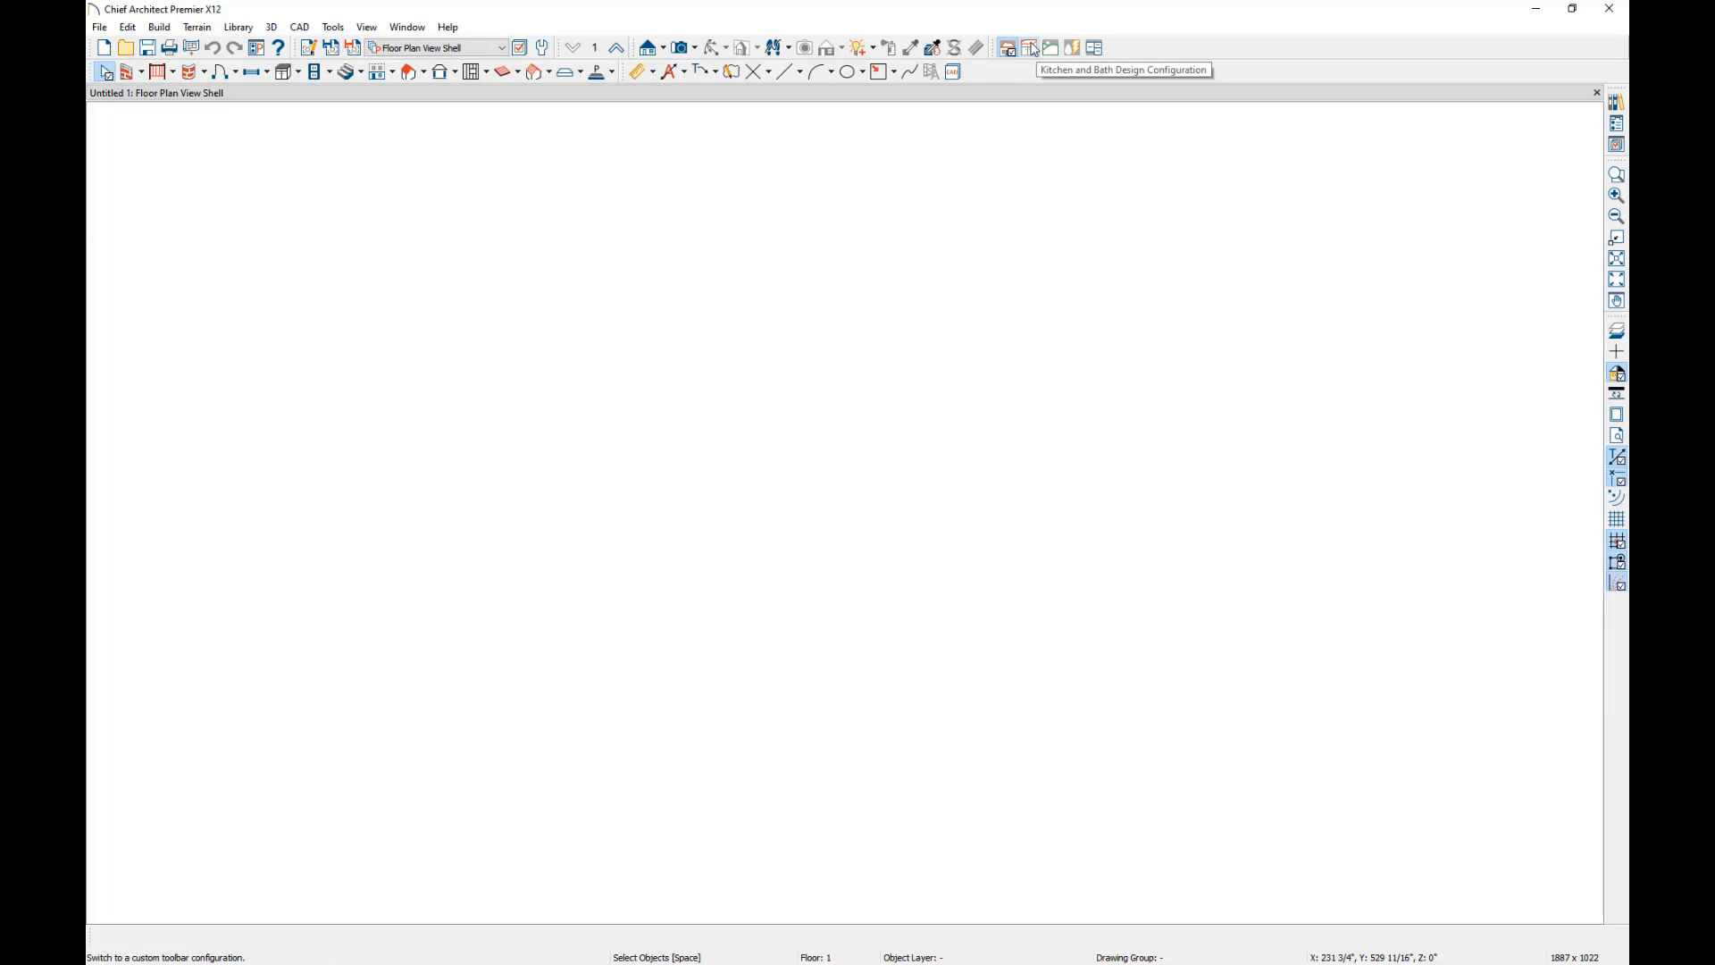
{"action": "left_click", "coordinate": [1097, 54]}
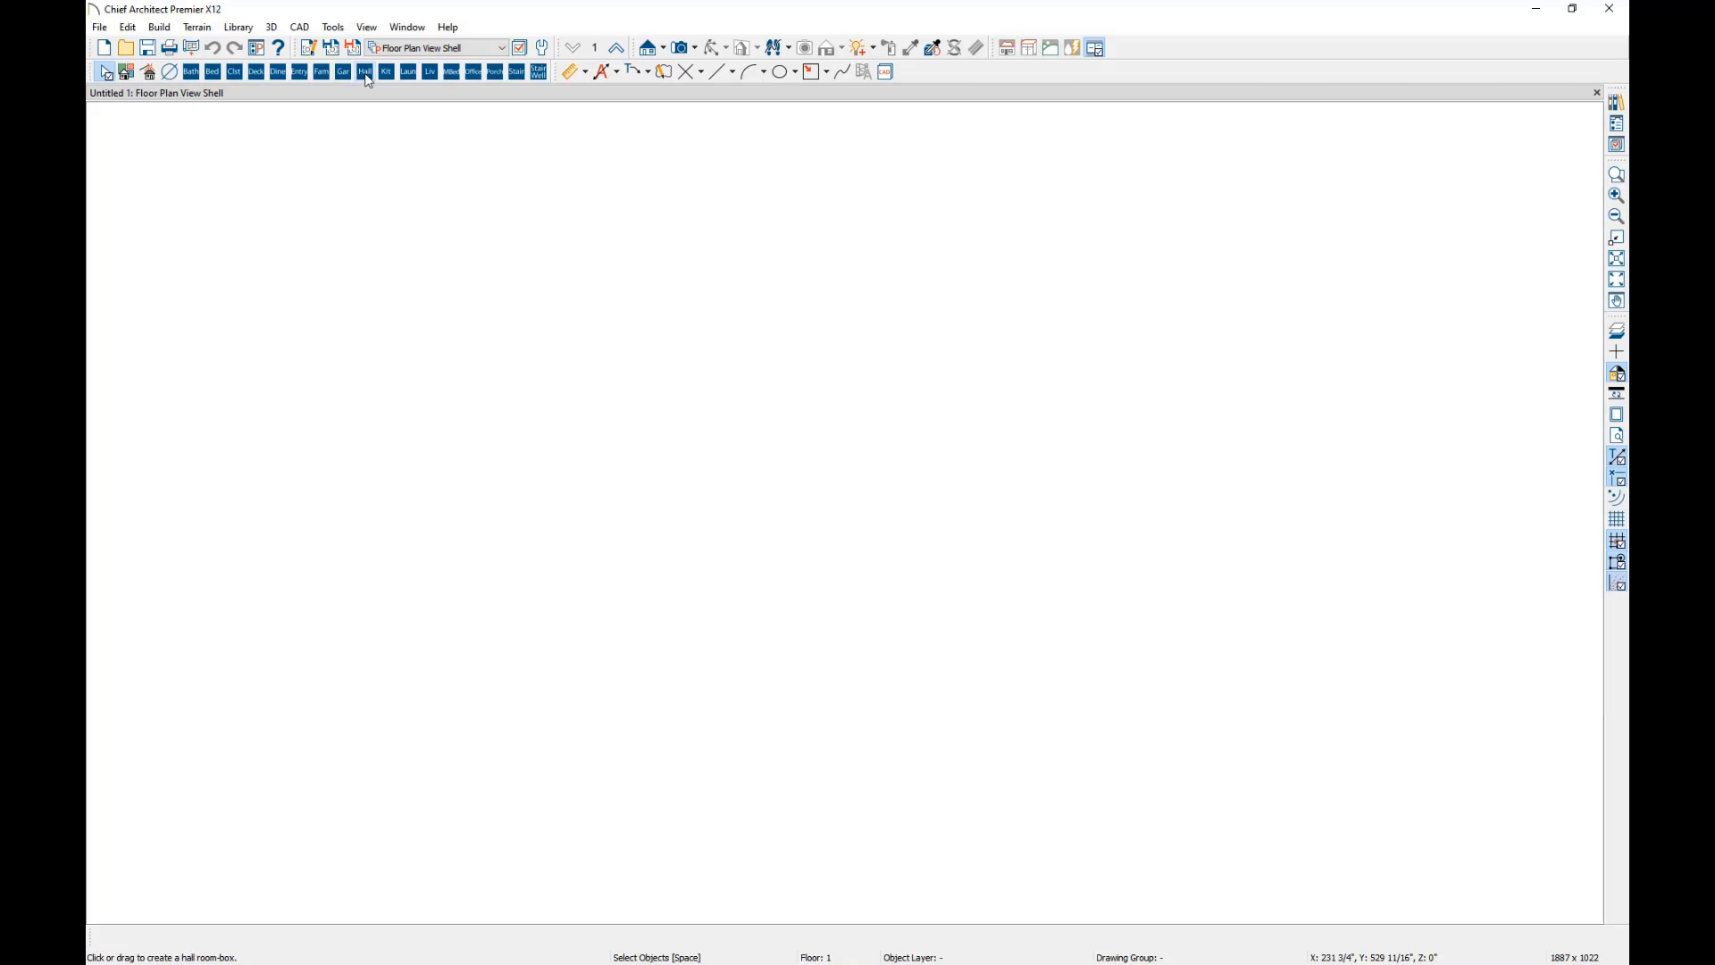
Place a bathroom room box in the empty plan and move it a little down and to the left.
{"action": "left_click", "coordinate": [195, 76]}
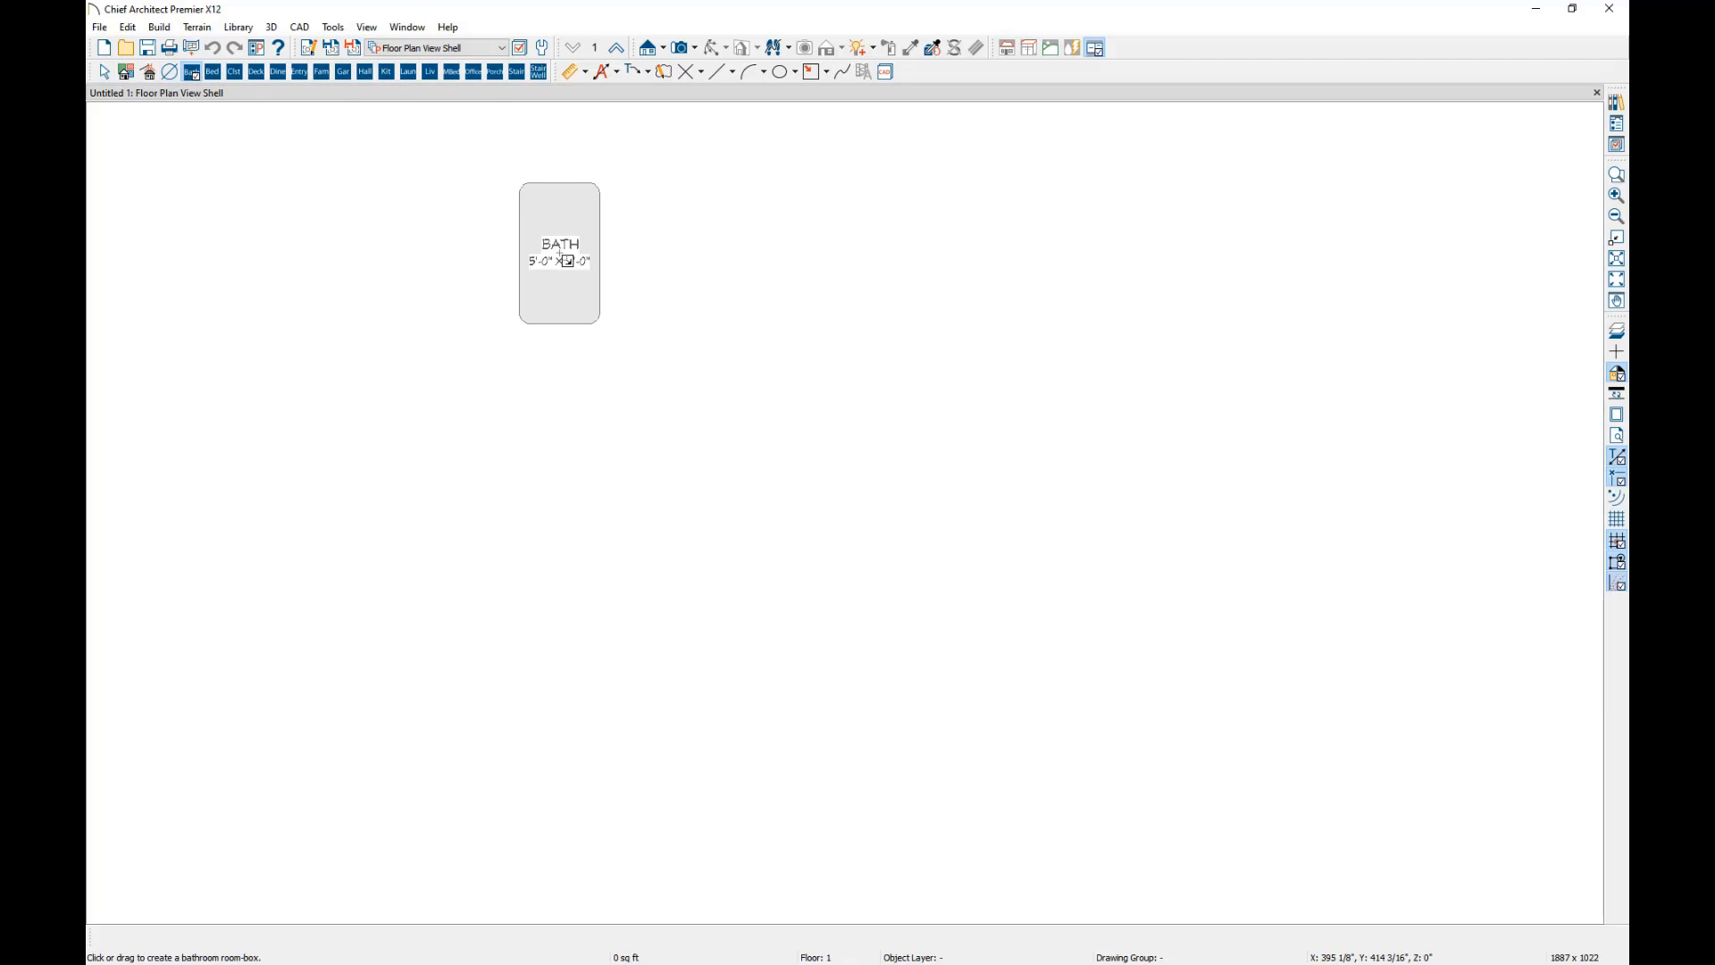
{"action": "left_click", "coordinate": [565, 287]}
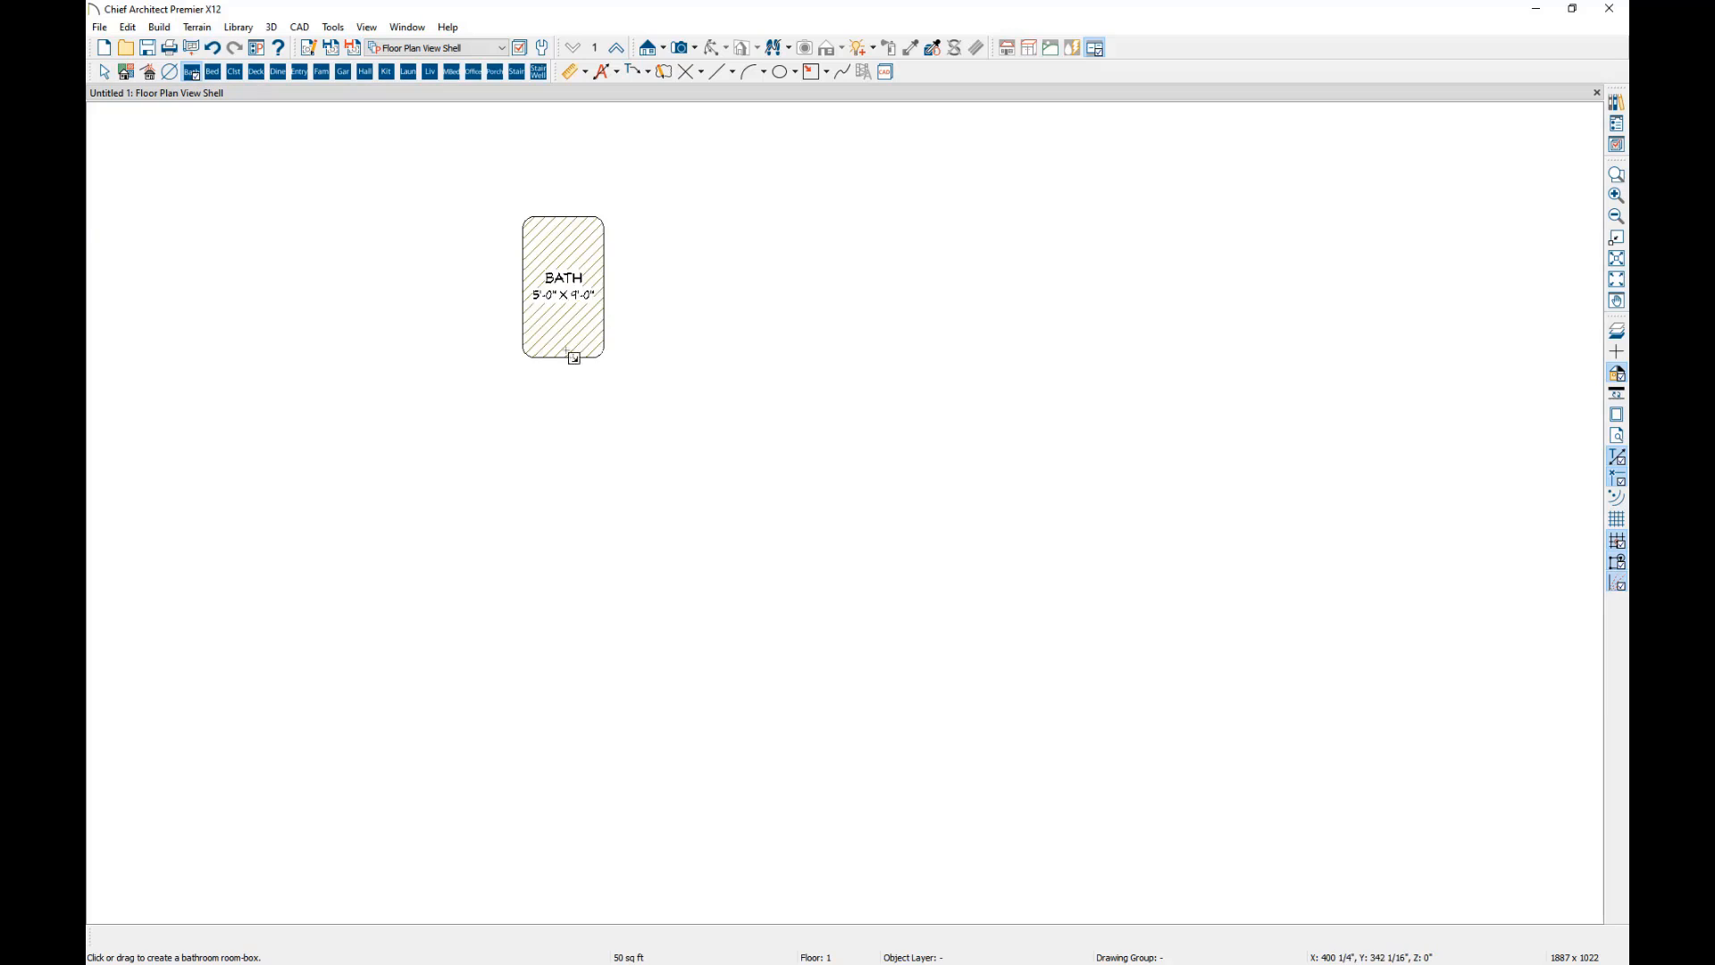
{"action": "left_click", "coordinate": [557, 261]}
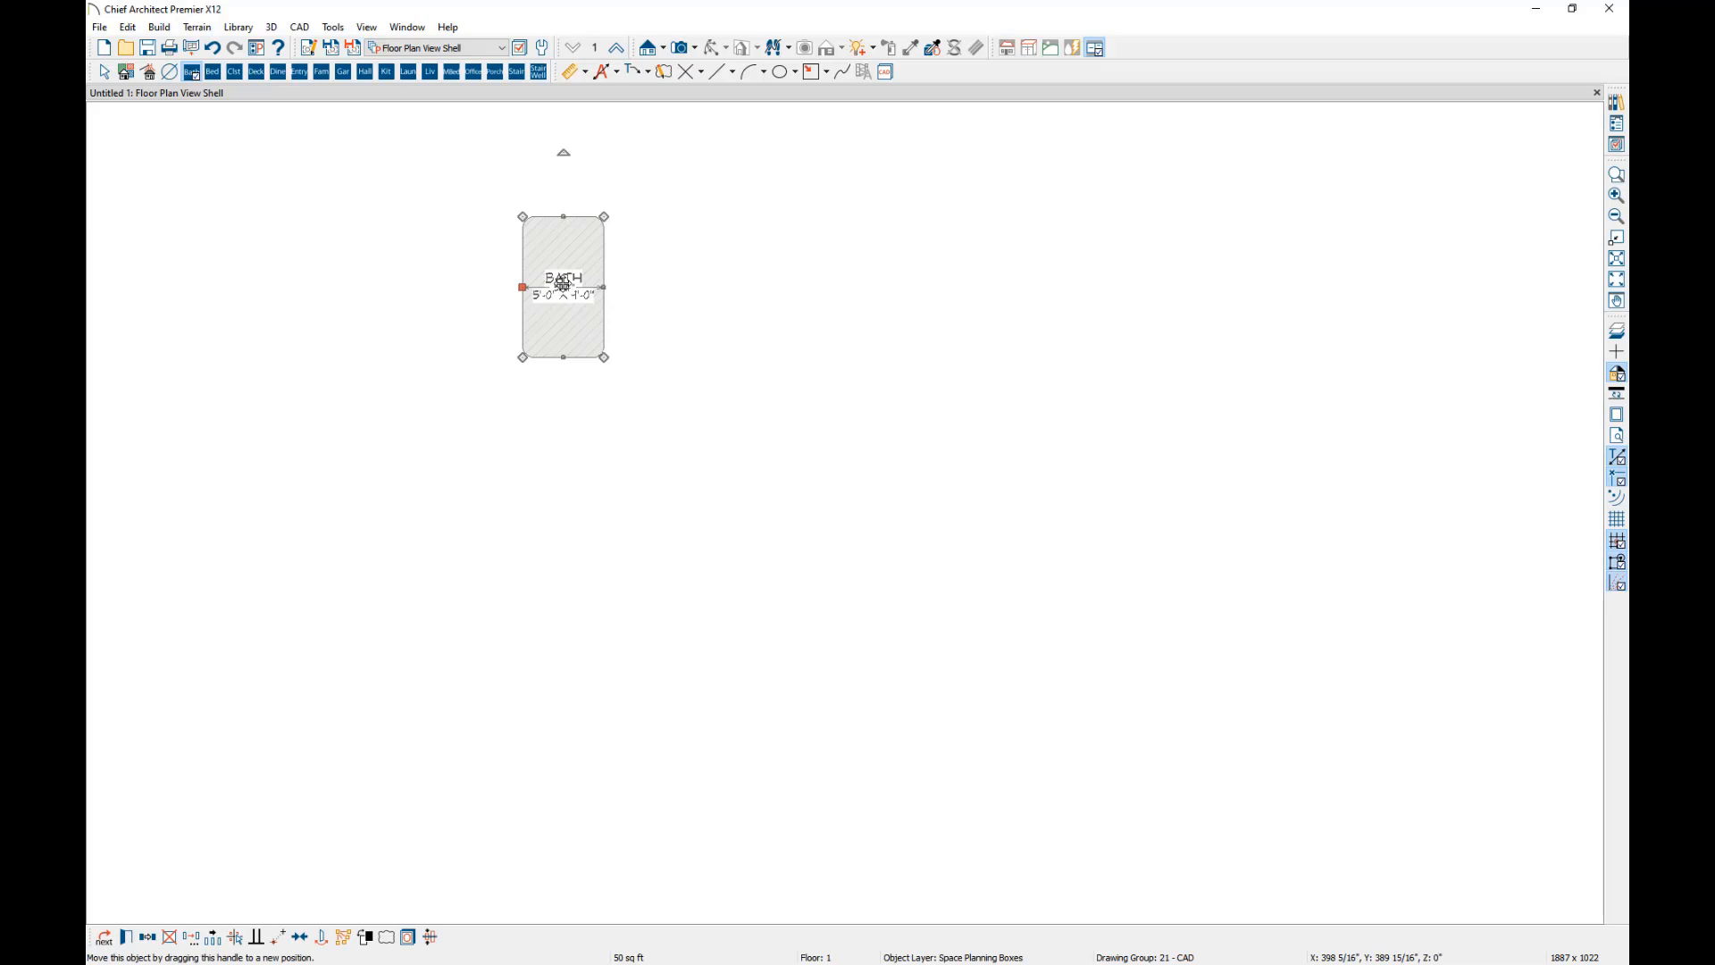
{"action": "left_click_drag", "start_coordinate": [562, 284], "coordinate": [499, 402]}
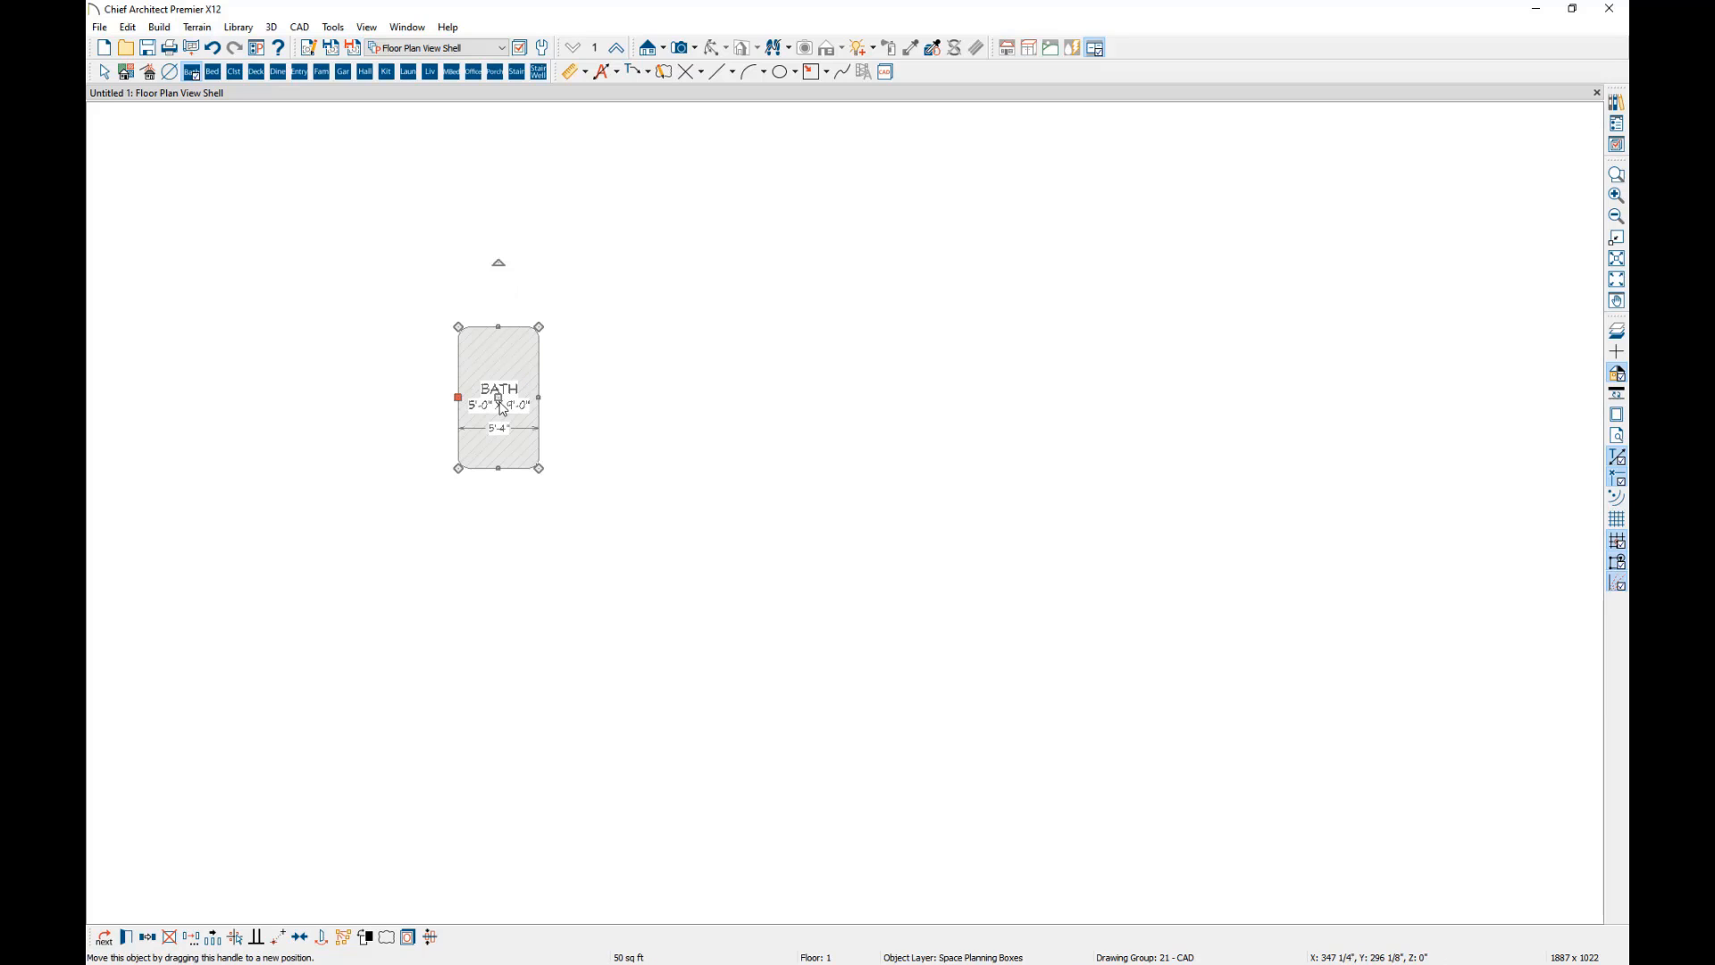
Delete the bathroom room box and return to object selection.
{"action": "key", "text": "Delete"}
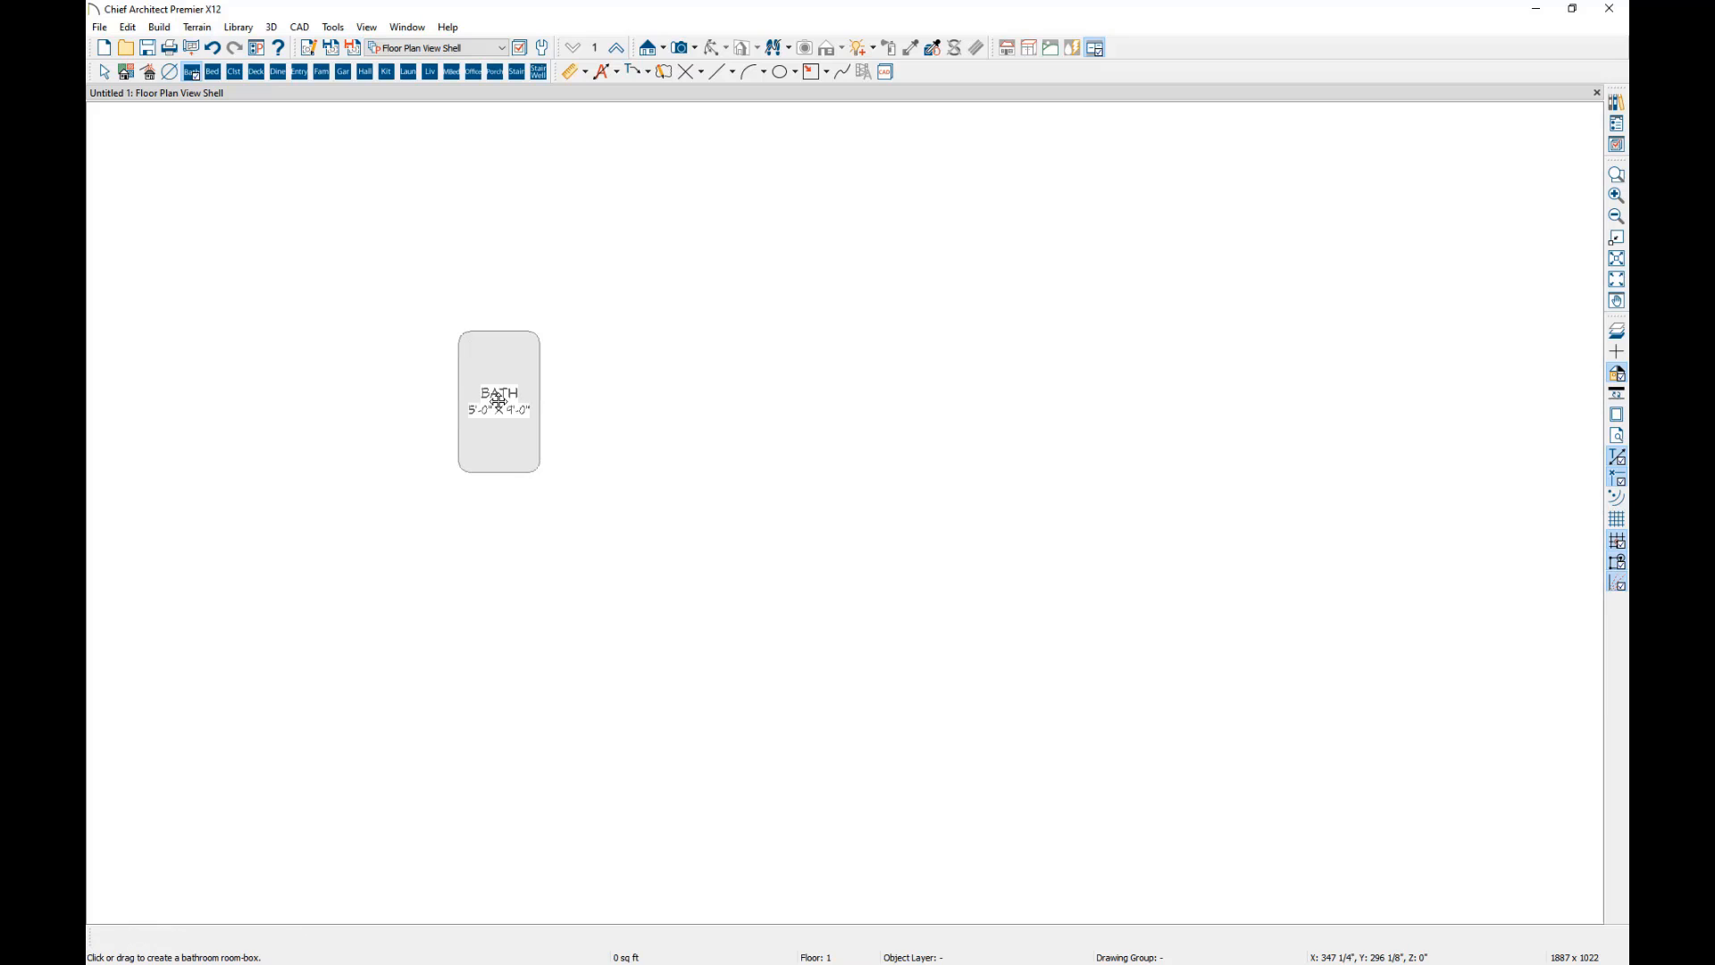
{"action": "right_click", "coordinate": [504, 399]}
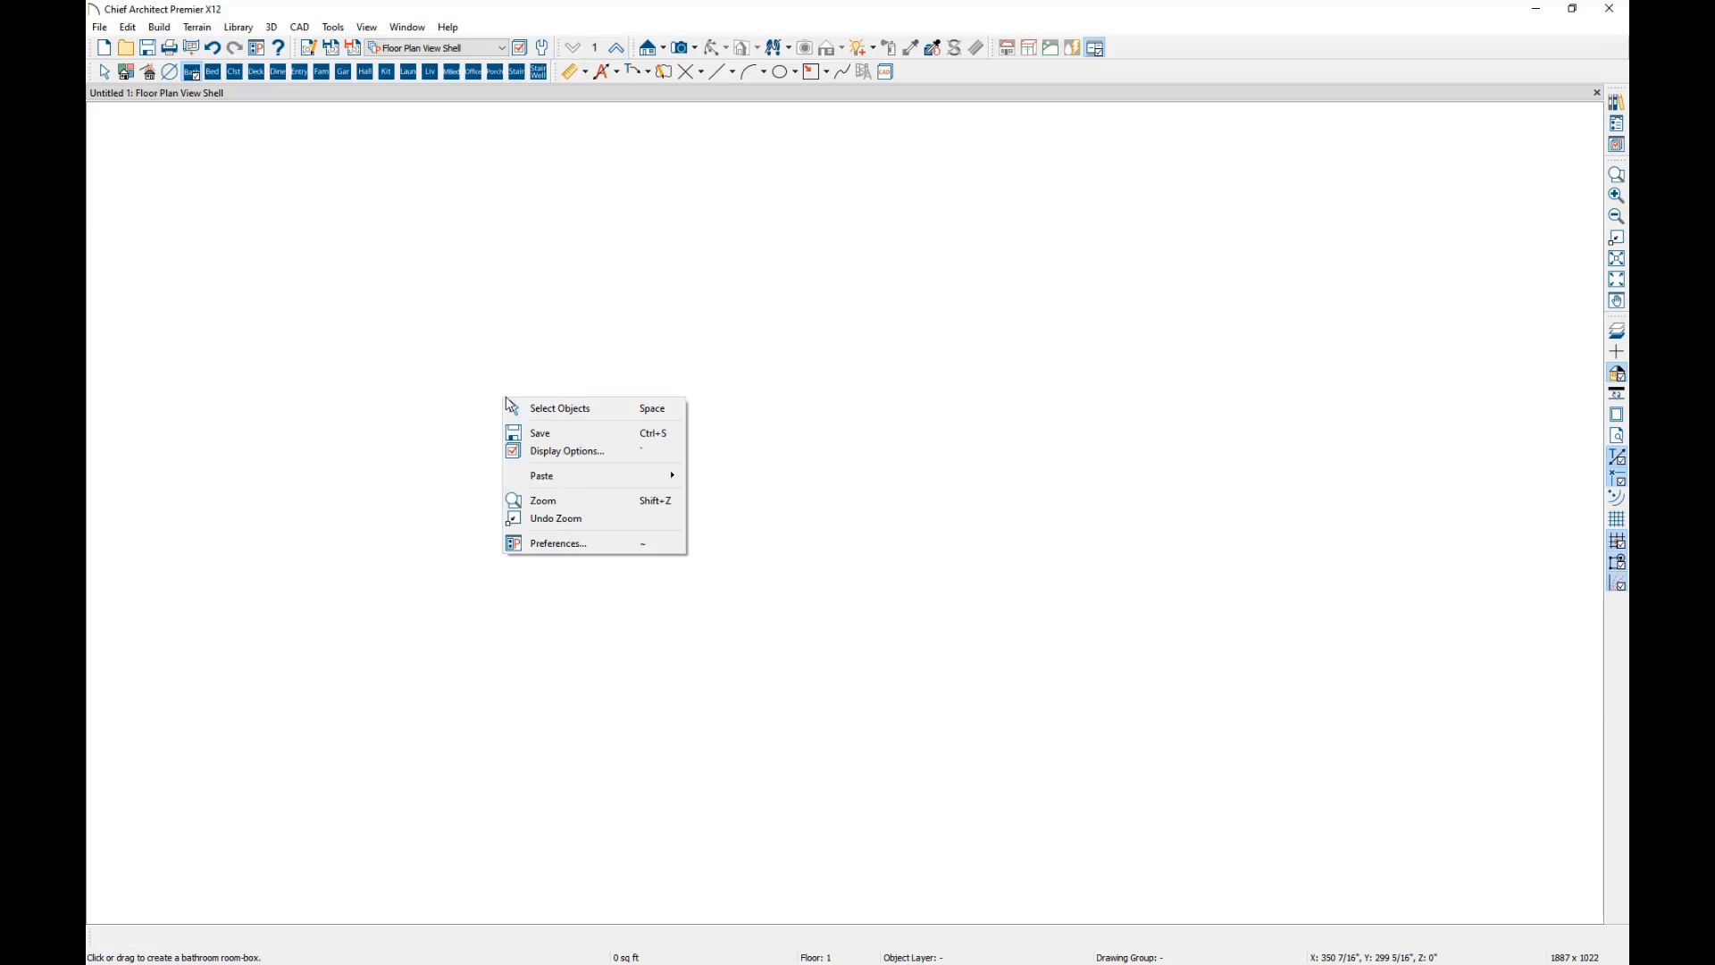
{"action": "left_click", "coordinate": [552, 408]}
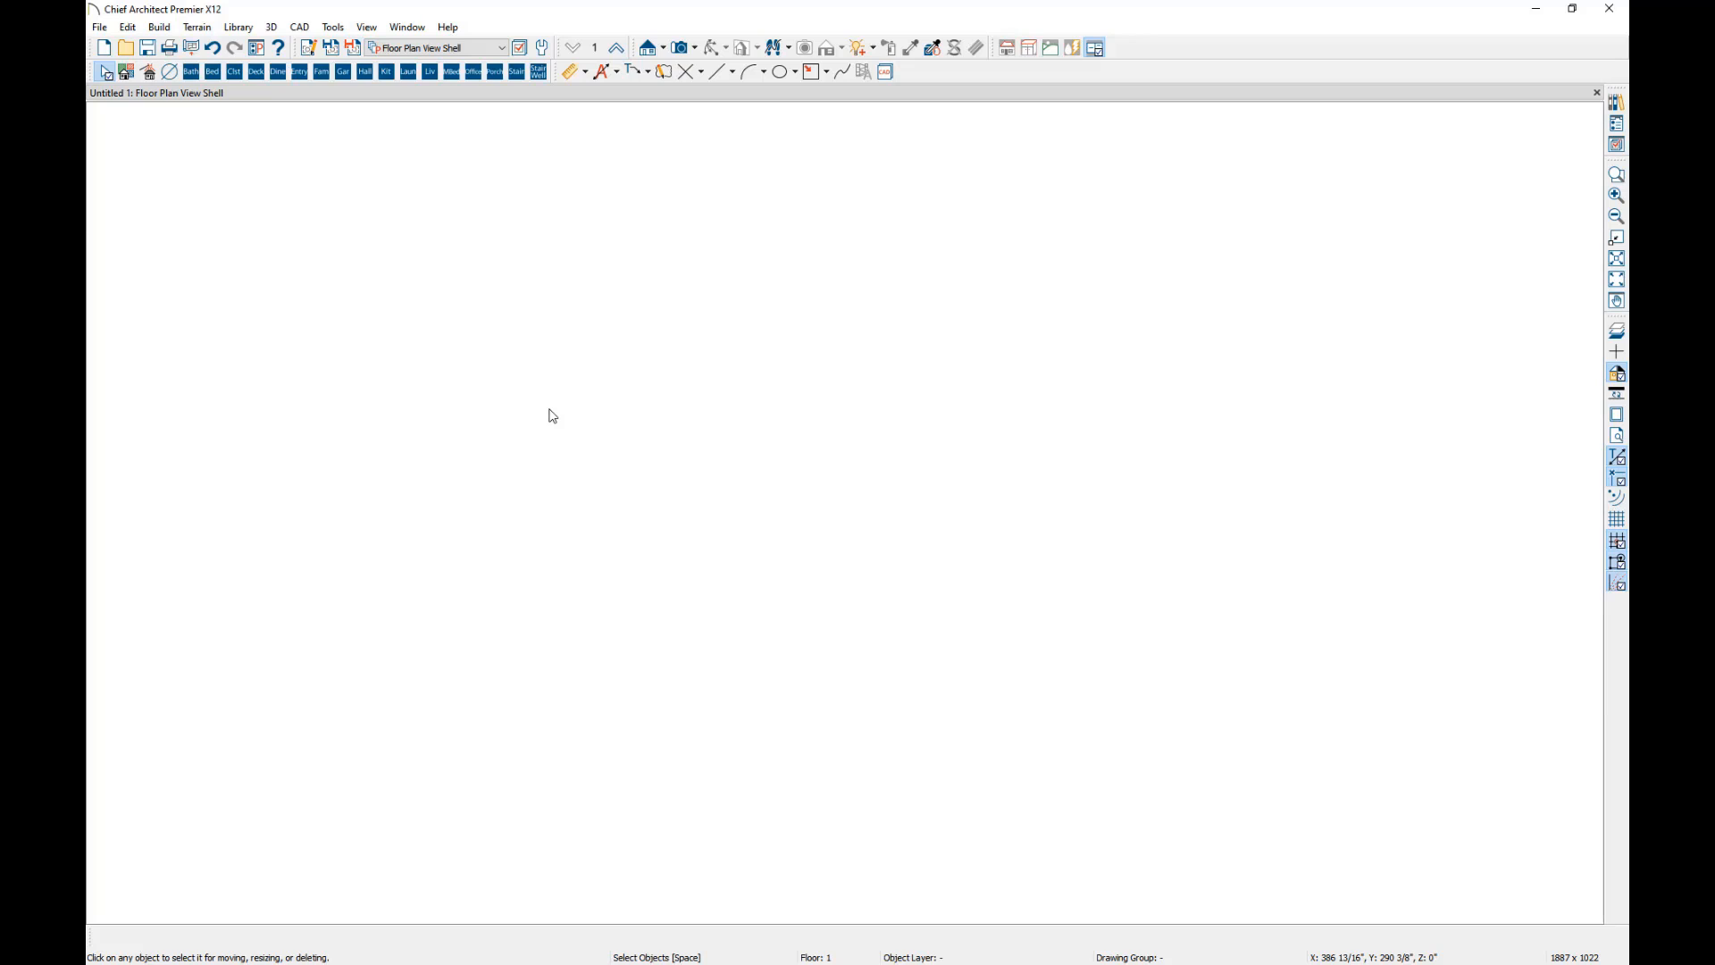
Start the Space Planning Assistant and accept one floor, a two-car first garage and no second garage.
{"action": "left_click", "coordinate": [127, 74]}
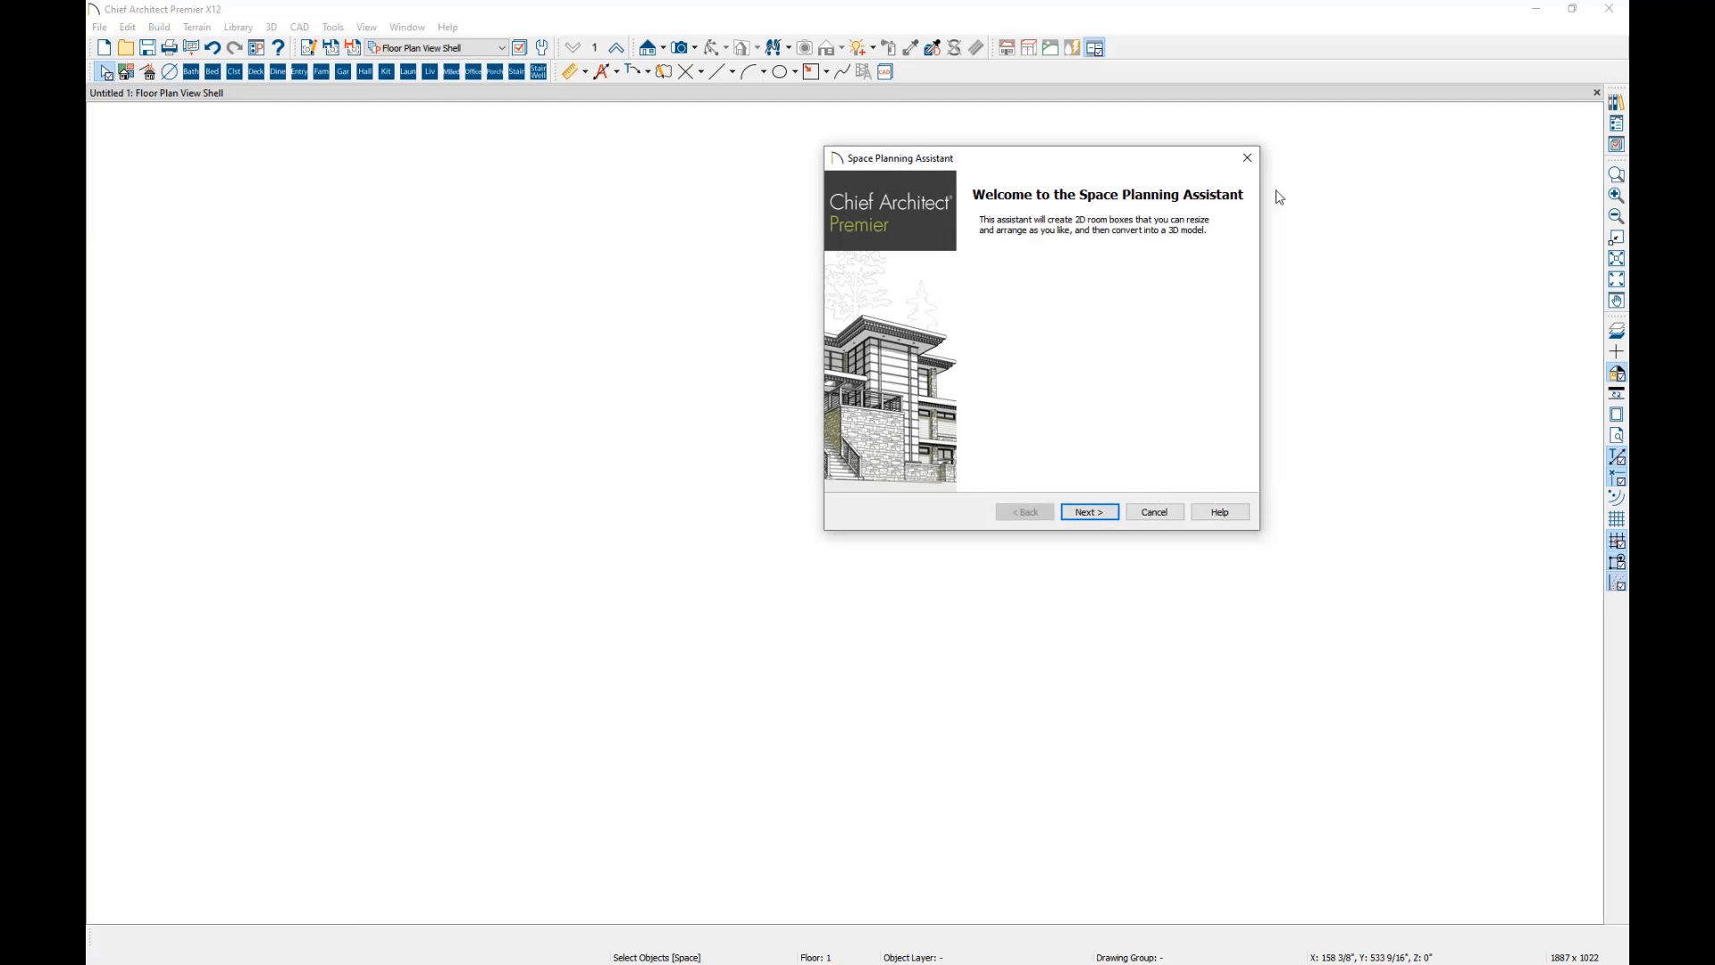
{"action": "left_click_drag", "start_coordinate": [1103, 163], "coordinate": [852, 192]}
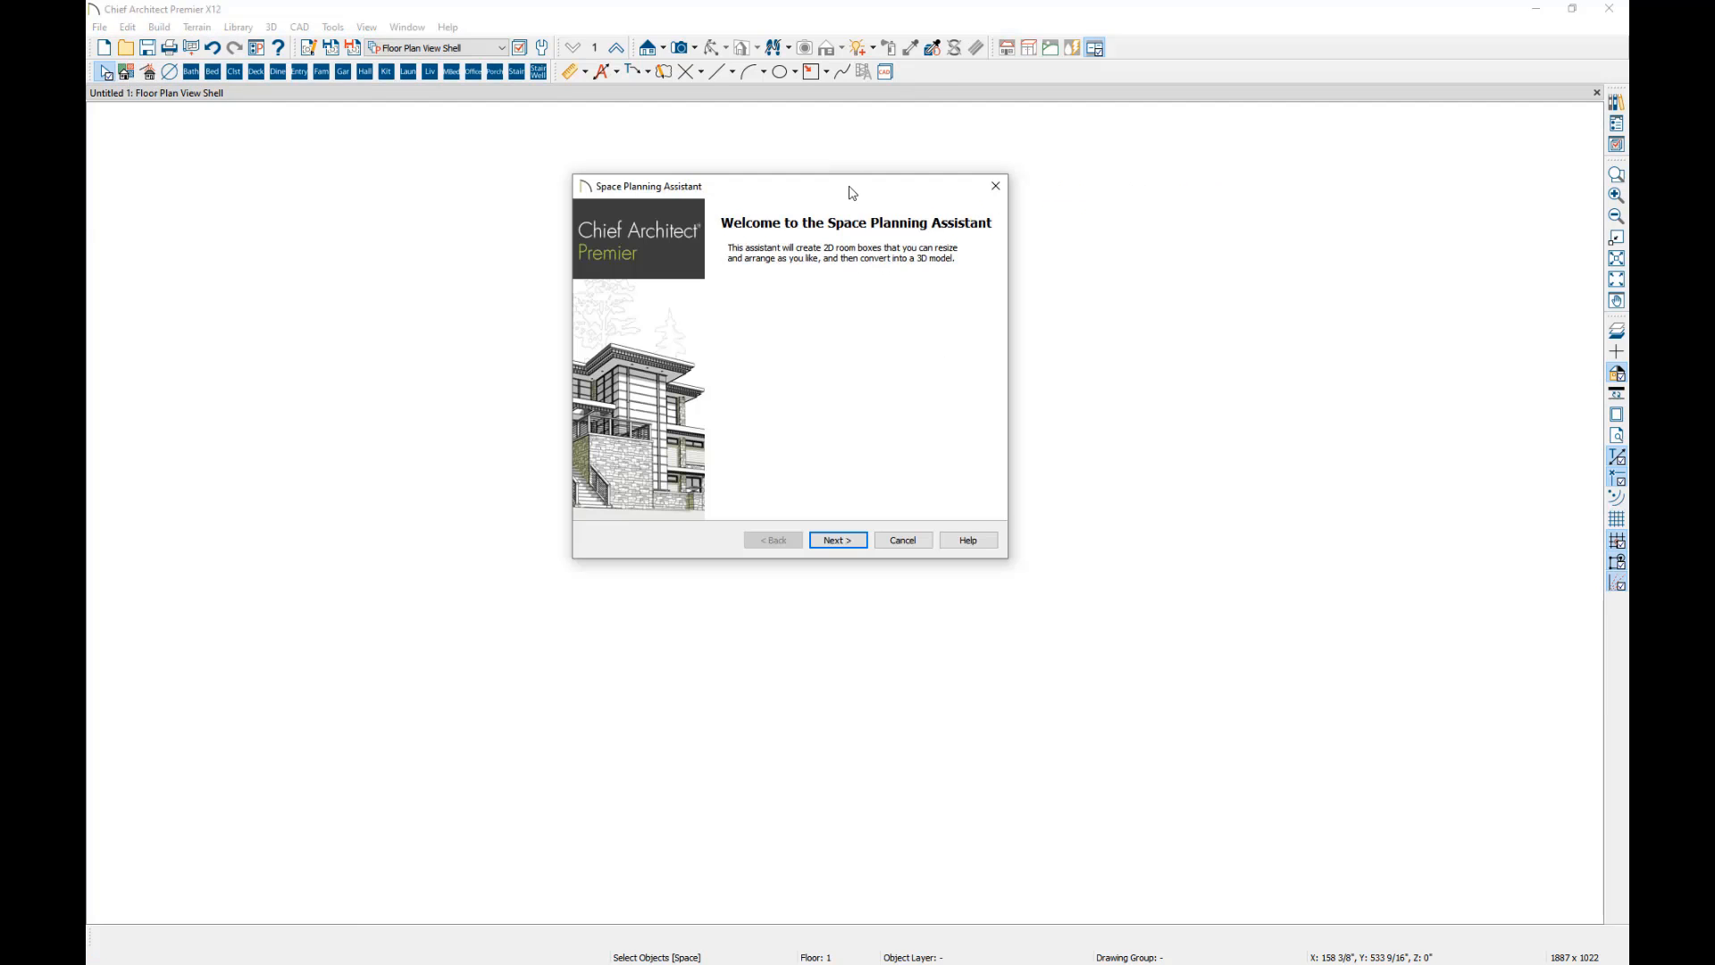
{"action": "left_click", "coordinate": [839, 540]}
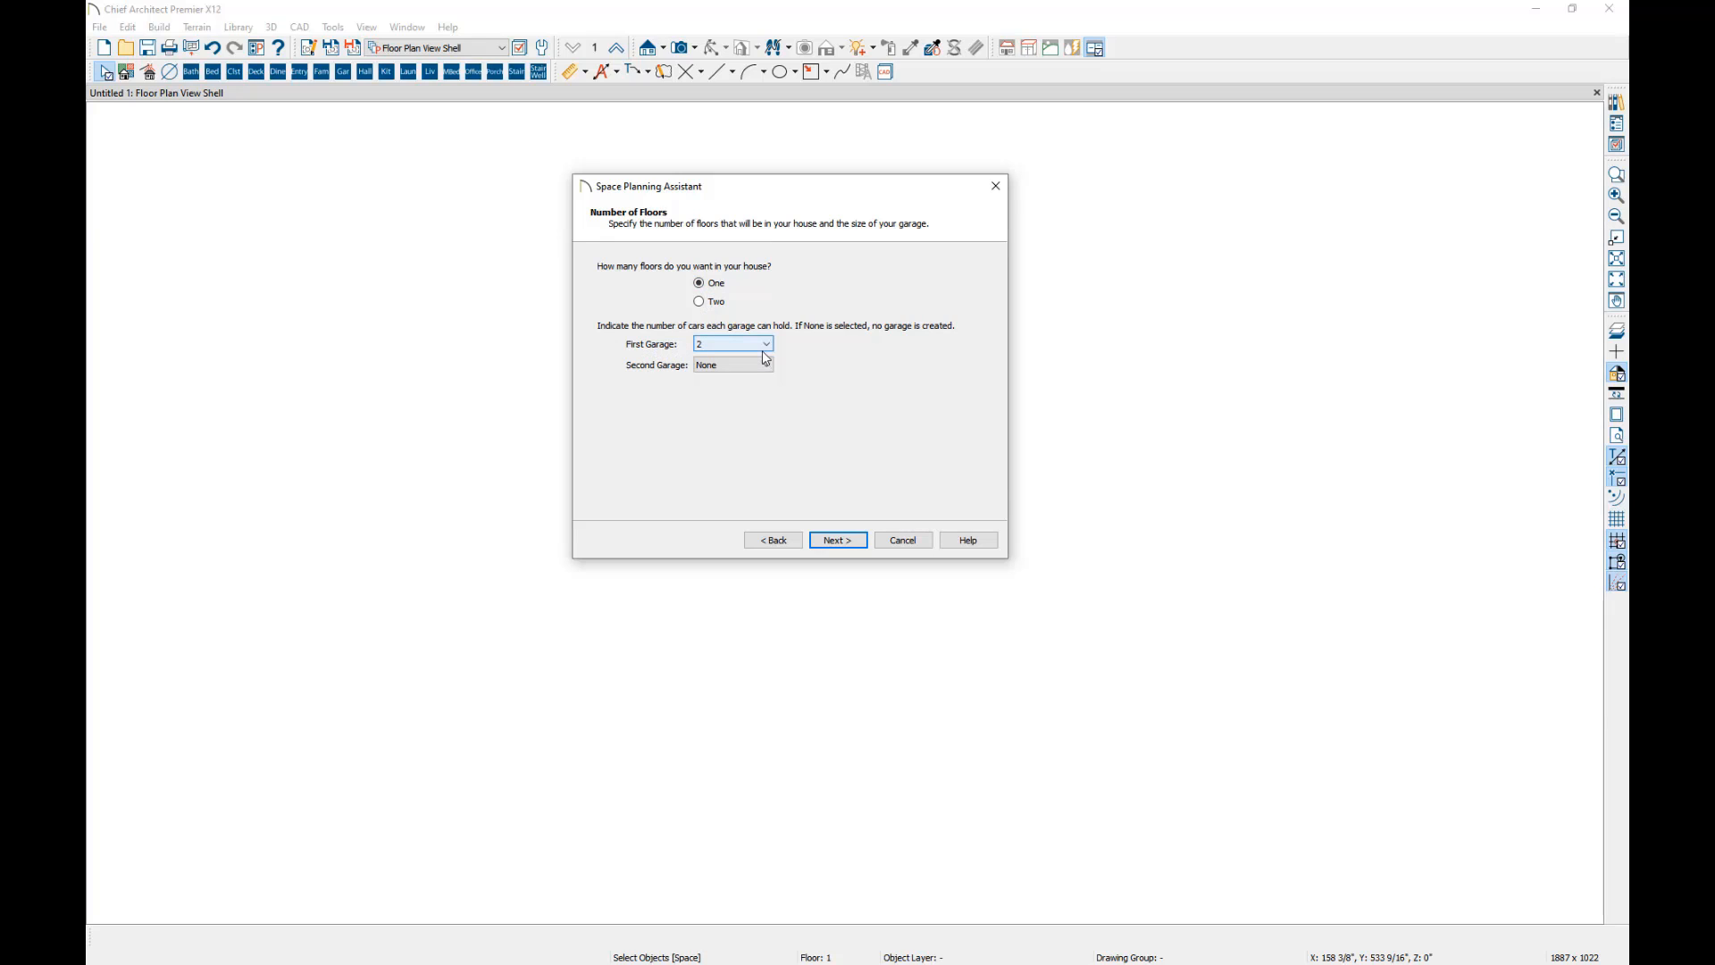
{"action": "left_click", "coordinate": [851, 542]}
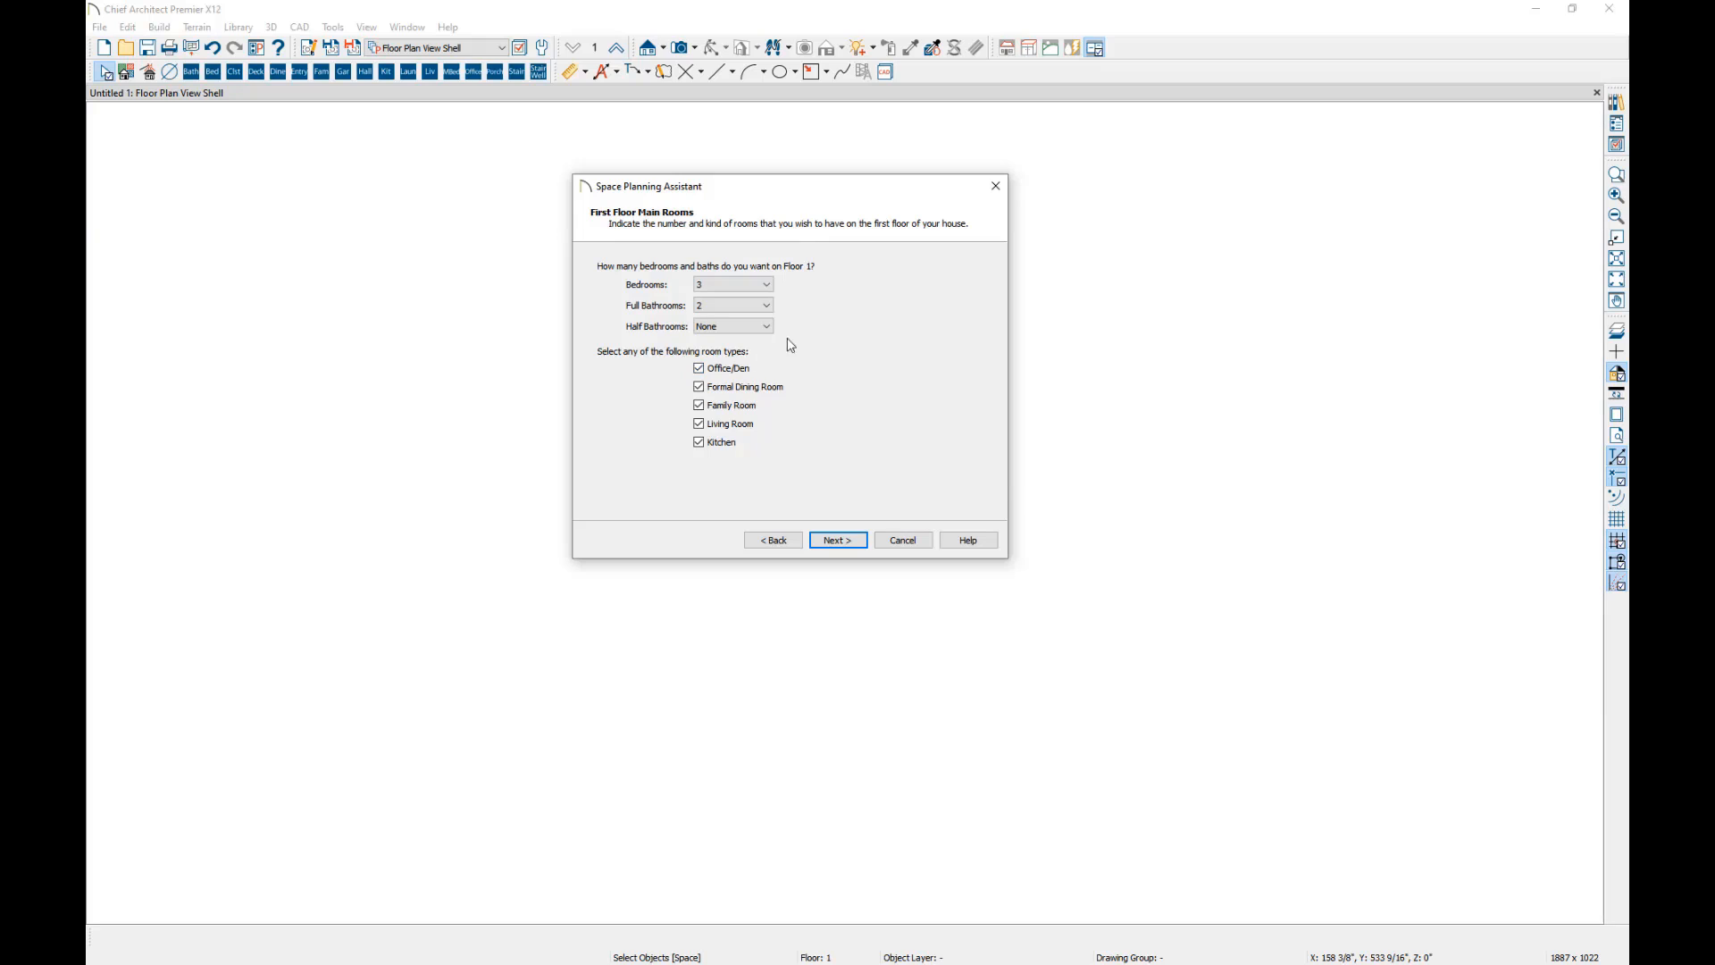
Exclude the formal dining room and family room from the first floor's main rooms, keeping 3 bedrooms and 2 full bathrooms.
{"action": "left_click", "coordinate": [699, 387]}
{"action": "left_click", "coordinate": [699, 405]}
{"action": "key", "text": "Return"}
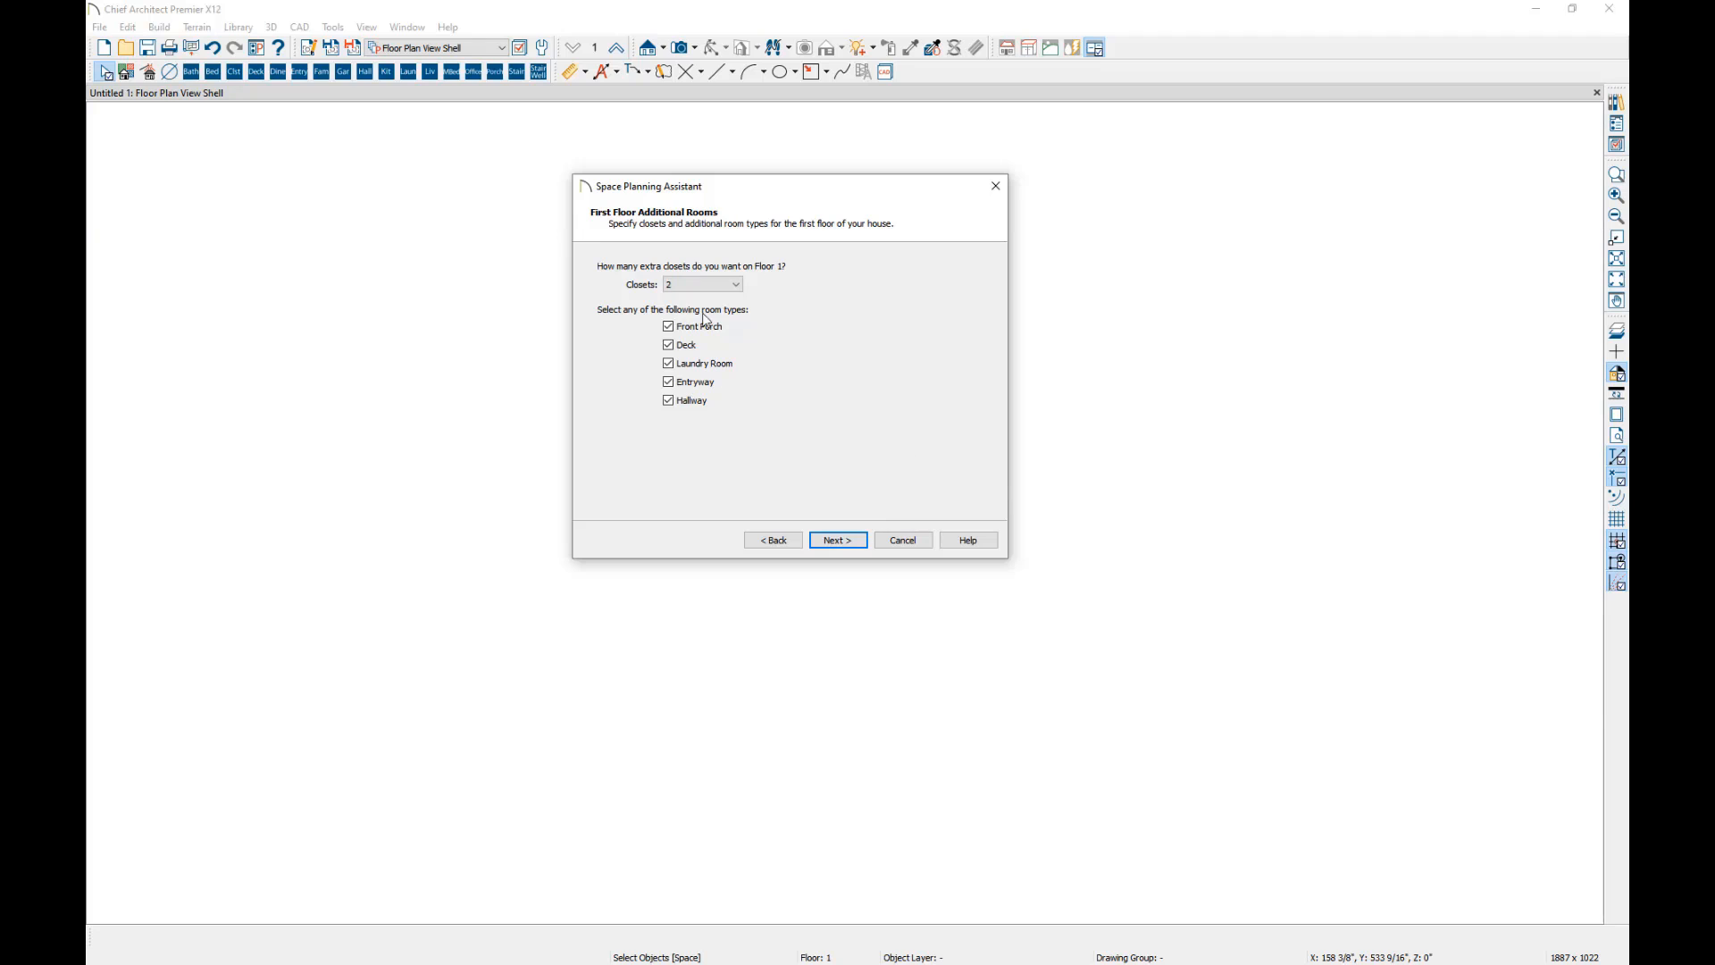
Exclude the front porch and entryway from the additional rooms and finish the assistant to generate the room boxes.
{"action": "left_click", "coordinate": [668, 327]}
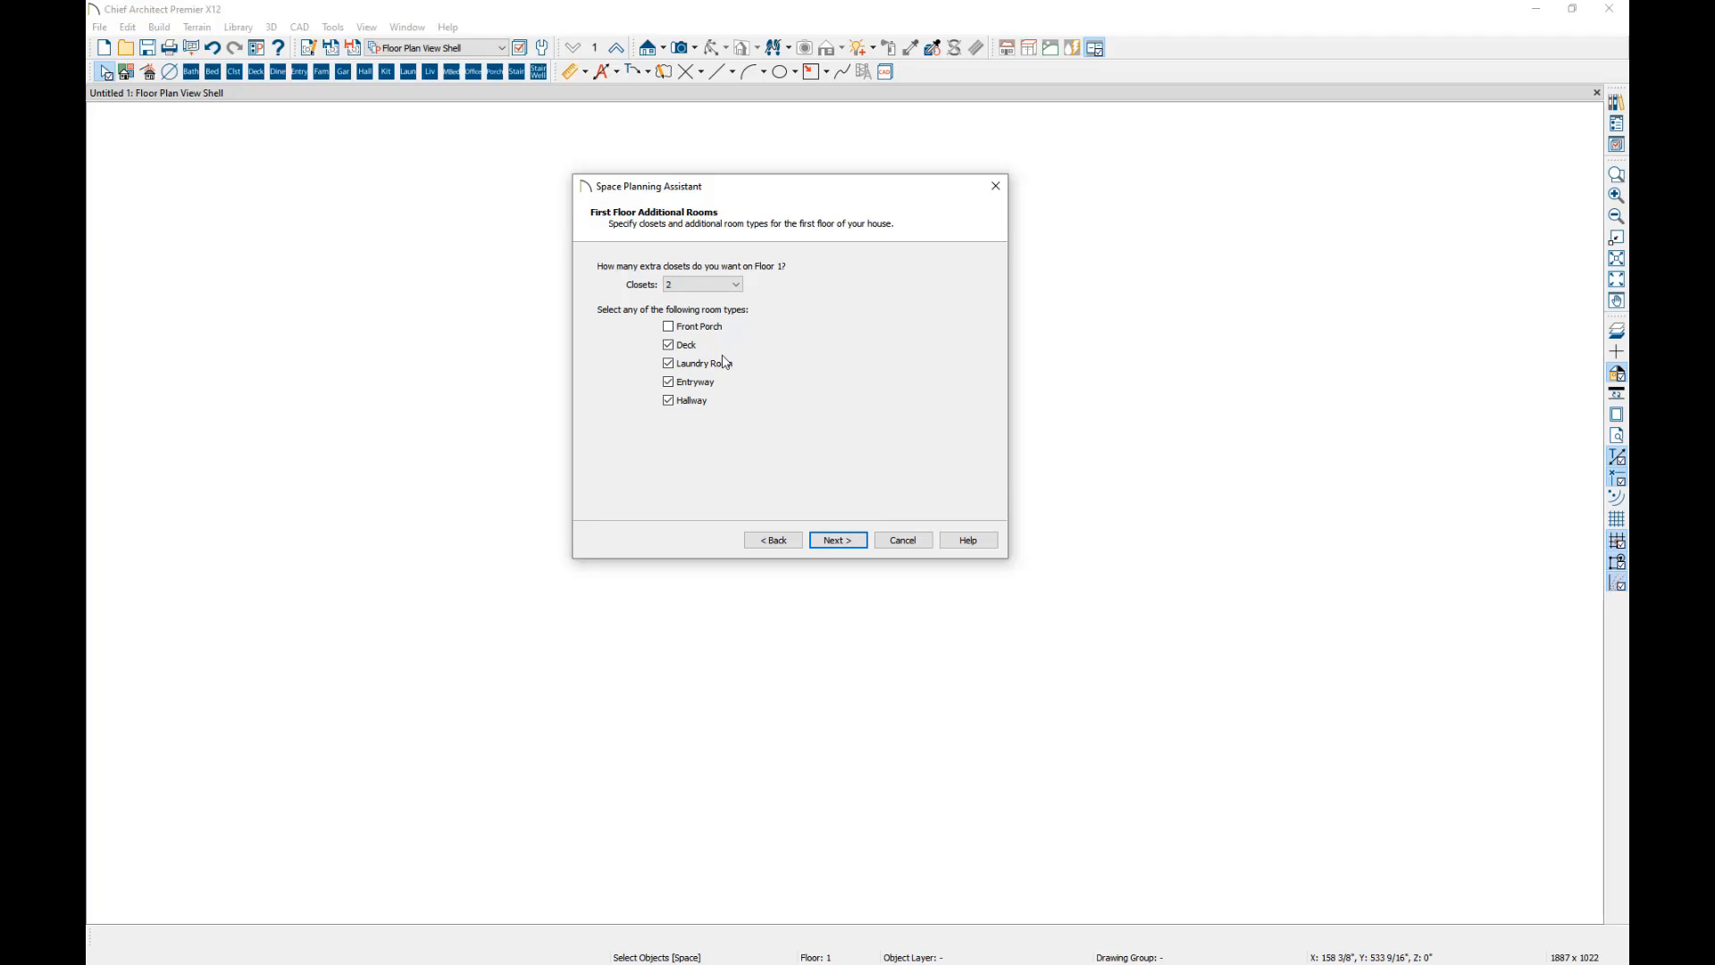
{"action": "left_click", "coordinate": [668, 381]}
{"action": "left_click", "coordinate": [830, 542]}
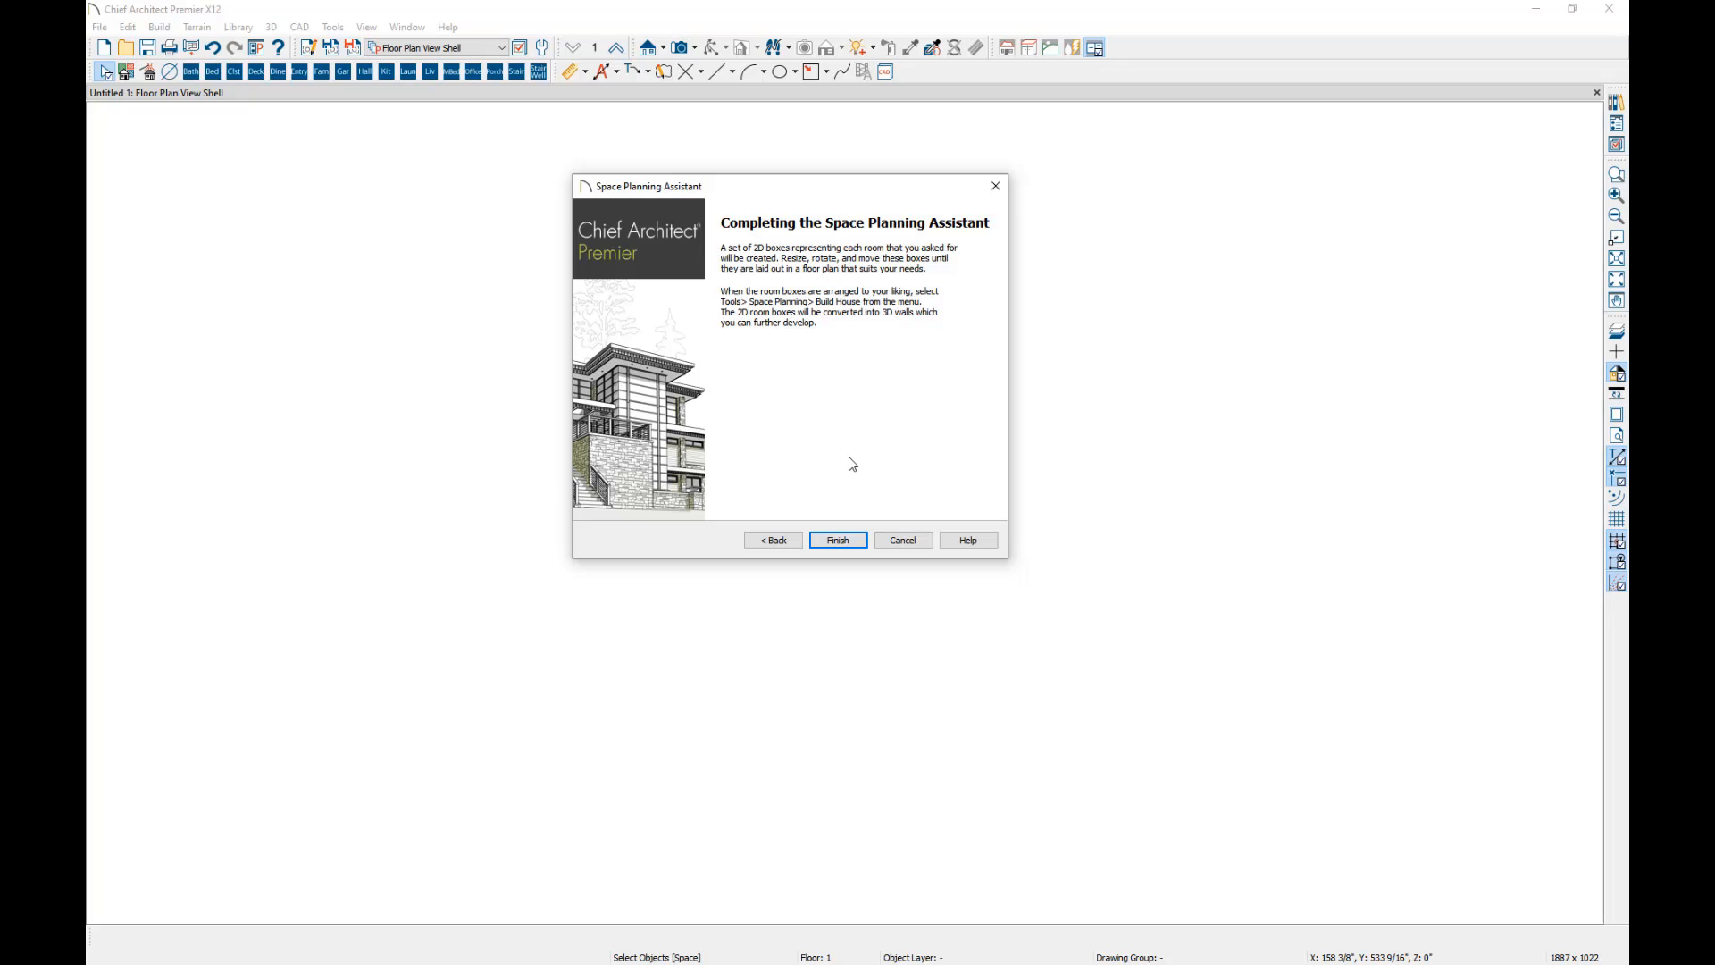
{"action": "left_click", "coordinate": [838, 541]}
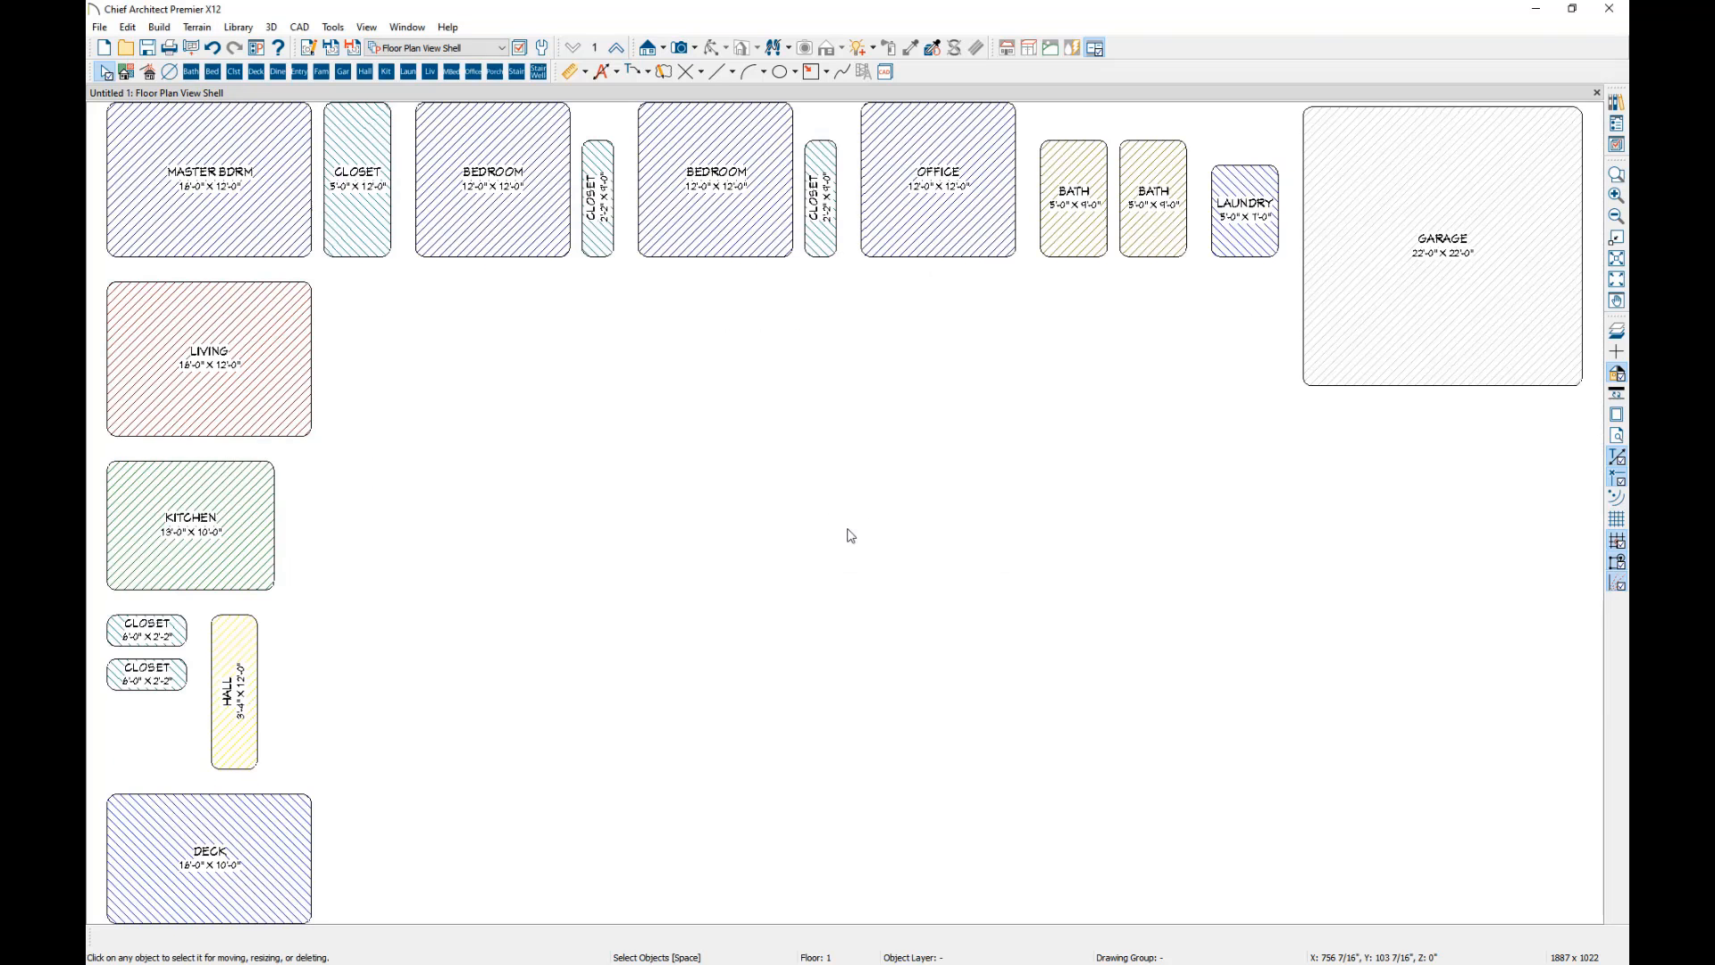
Move the master bedroom box into the open middle area and place the living box against its right edge.
{"action": "left_click", "coordinate": [263, 217]}
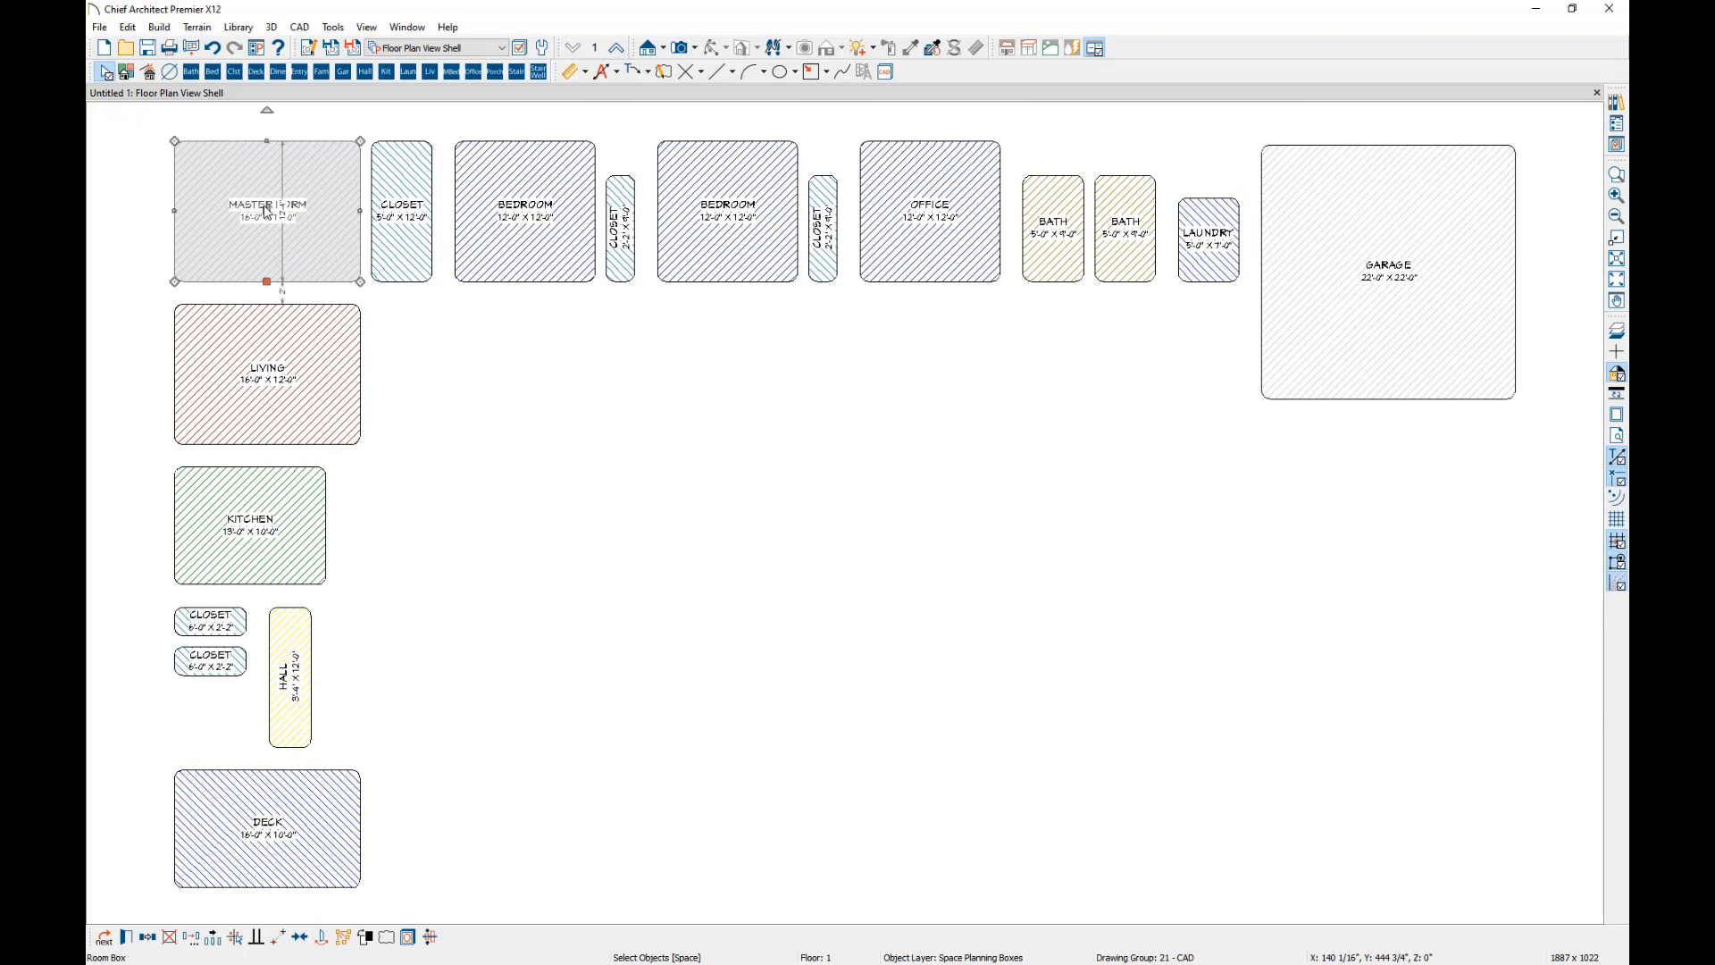
{"action": "left_click_drag", "start_coordinate": [267, 211], "coordinate": [699, 411]}
{"action": "left_click", "coordinate": [257, 380]}
{"action": "left_click_drag", "start_coordinate": [257, 384], "coordinate": [885, 453]}
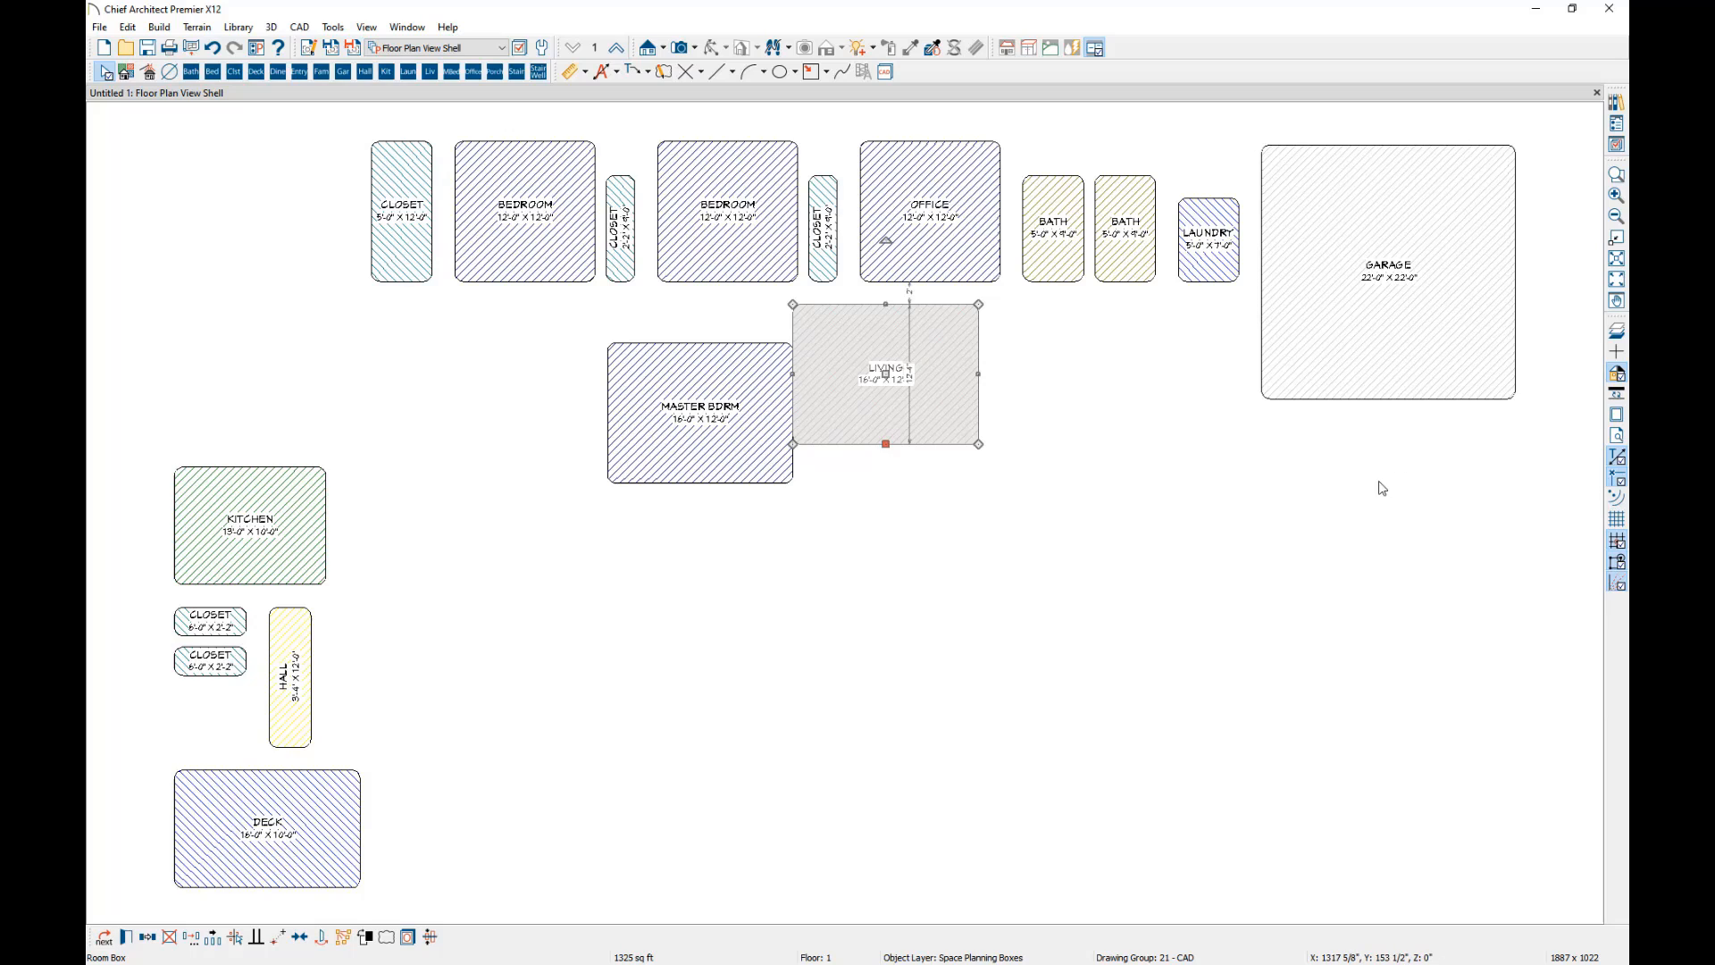
Rotate the narrow closet box between the bedroom and office a quarter turn and move it below the living box.
{"action": "left_click", "coordinate": [817, 180]}
{"action": "left_click_drag", "start_coordinate": [823, 122], "coordinate": [679, 219]}
{"action": "left_click_drag", "start_coordinate": [826, 230], "coordinate": [845, 462]}
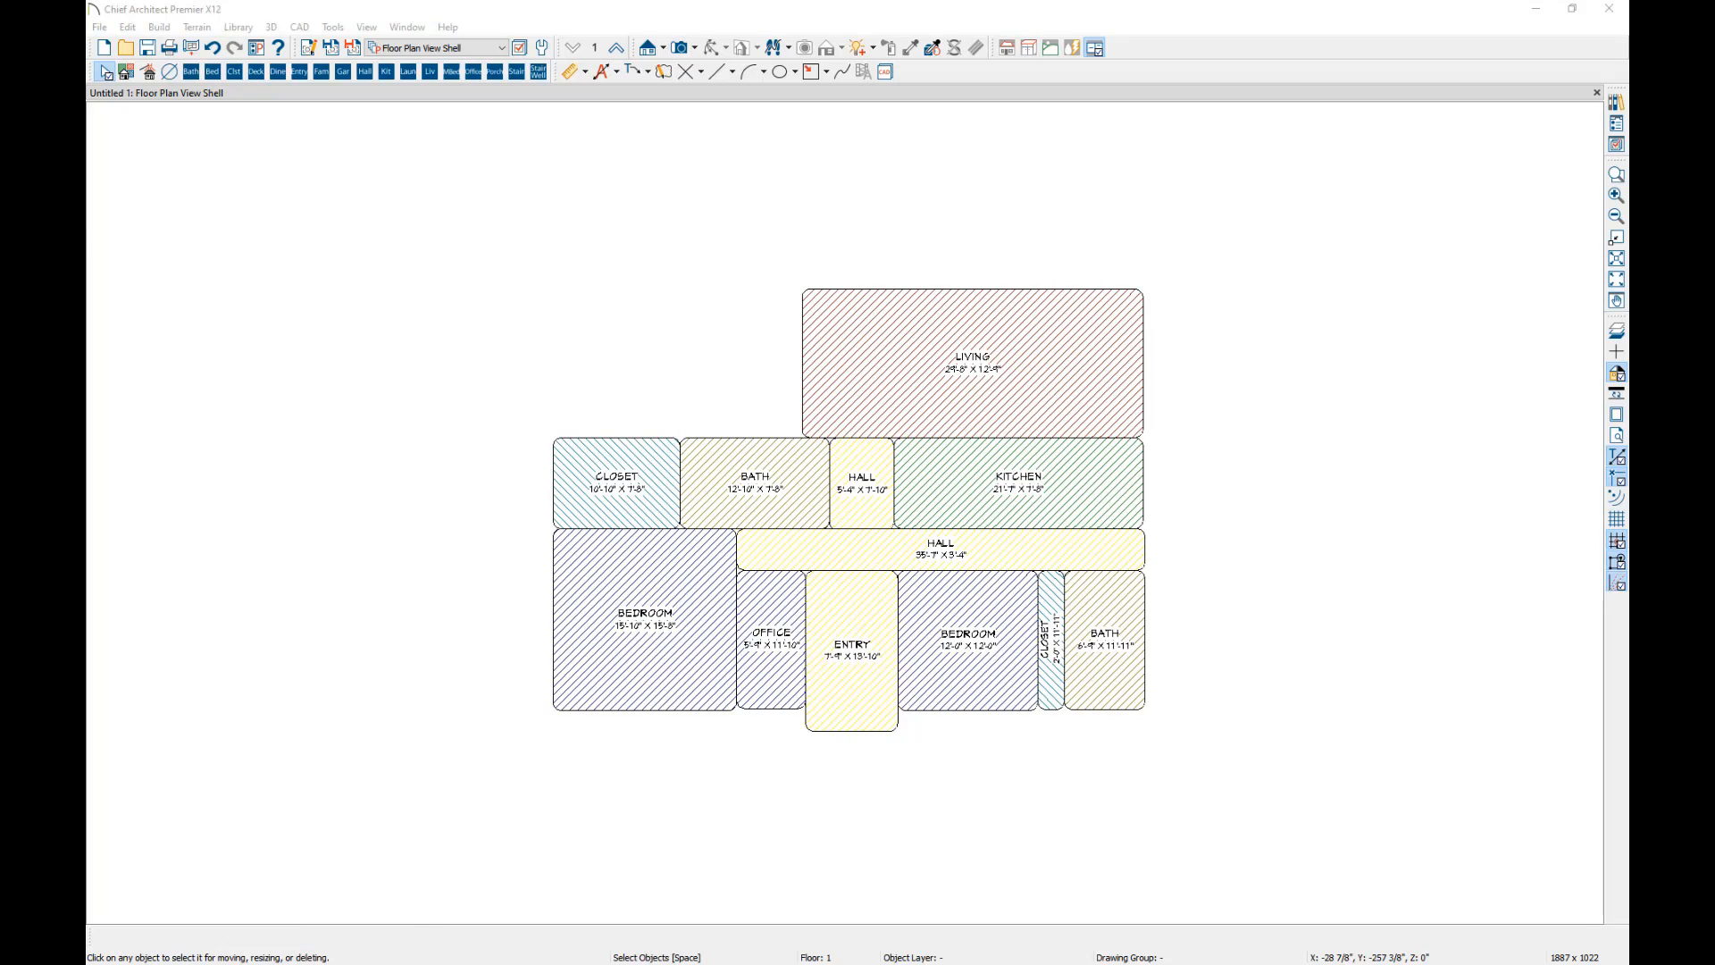
Open the specification of the closet box beside the bath and examine its general, line style and fill style settings.
{"action": "left_click", "coordinate": [615, 483]}
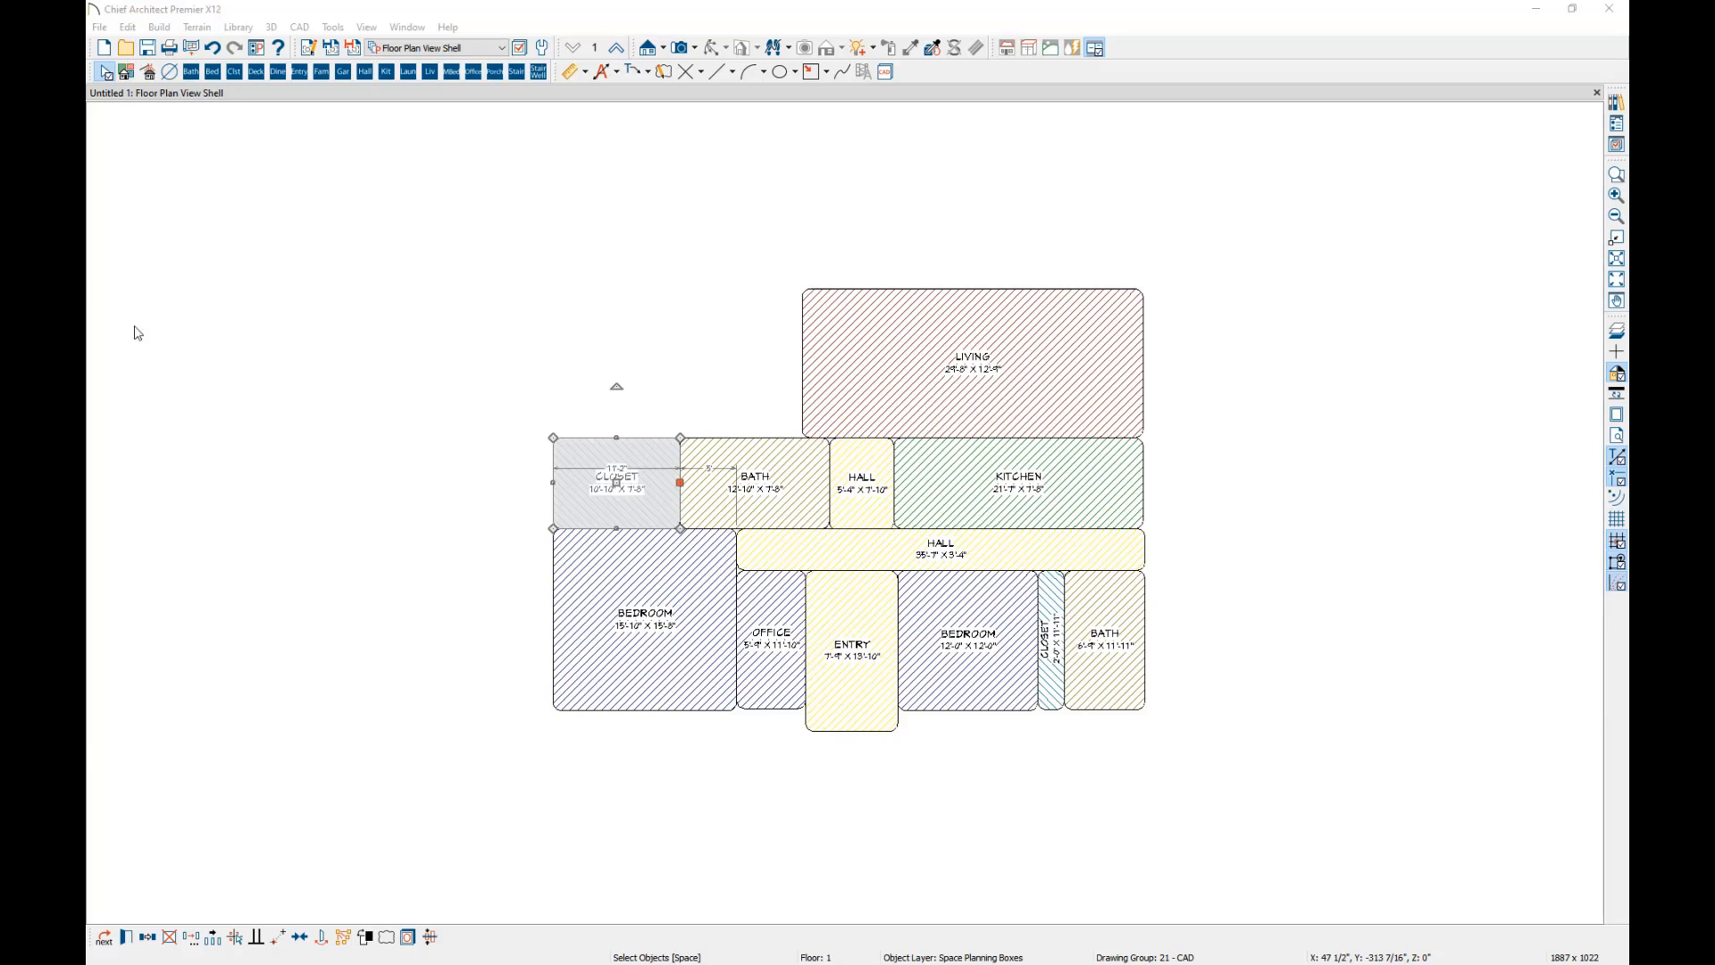
{"action": "key", "text": "ctrl+e"}
{"action": "left_click", "coordinate": [695, 211]}
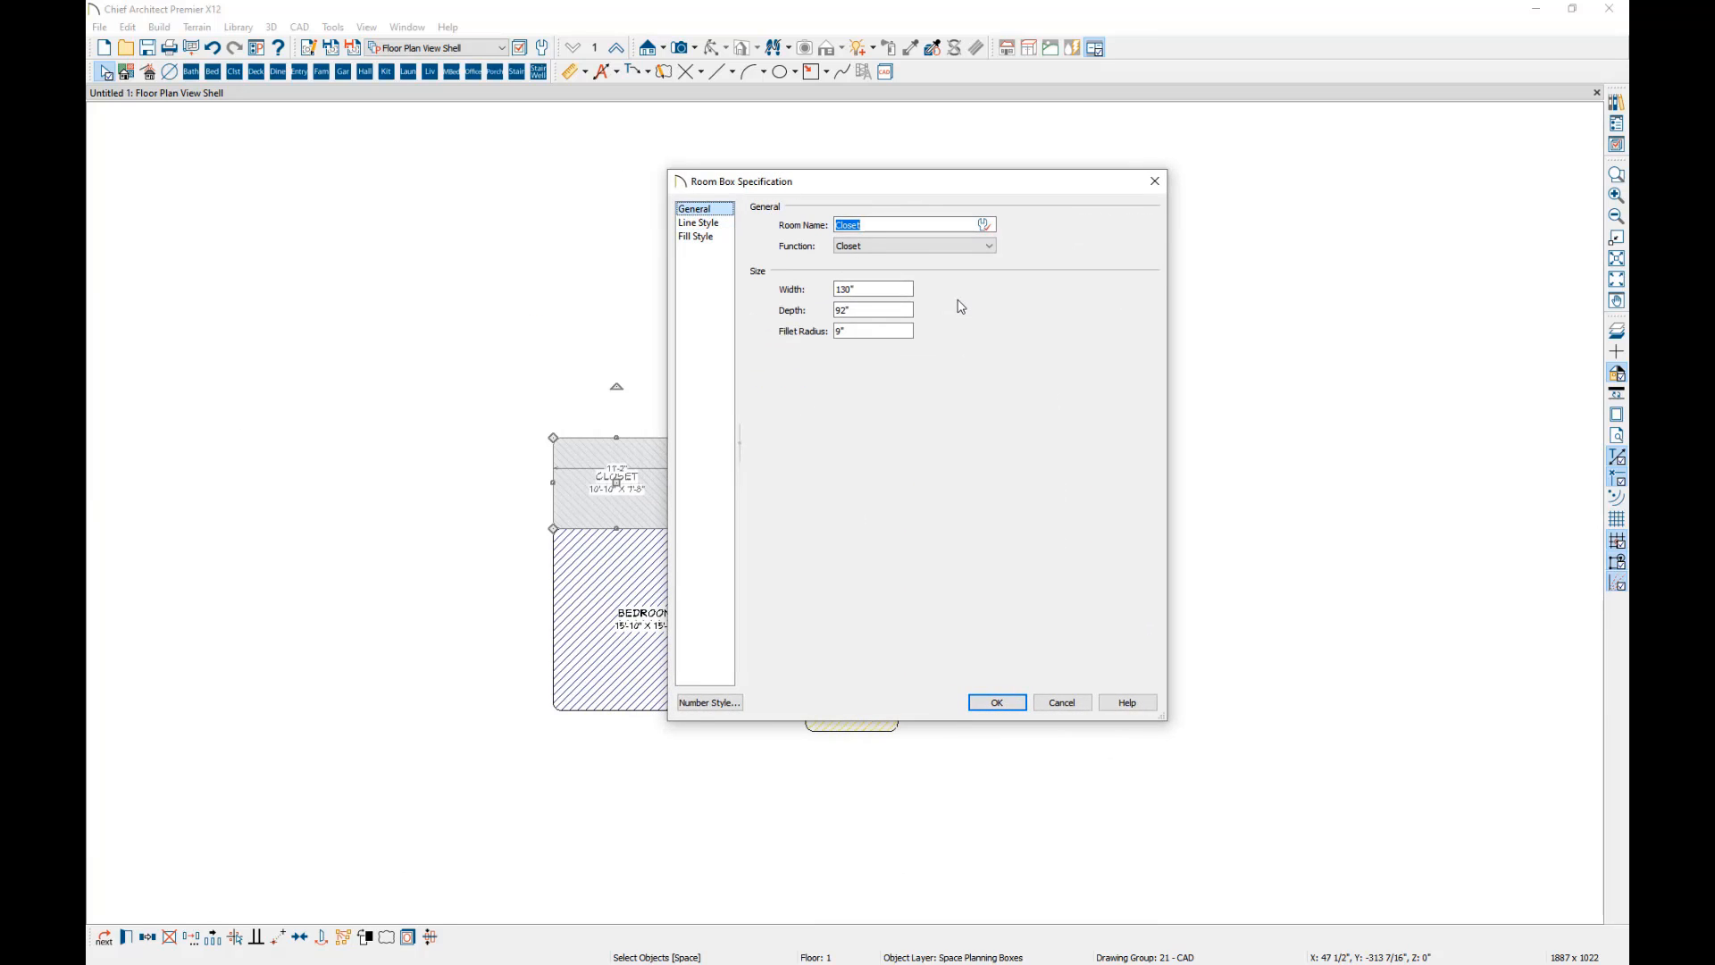
{"action": "left_click", "coordinate": [712, 223]}
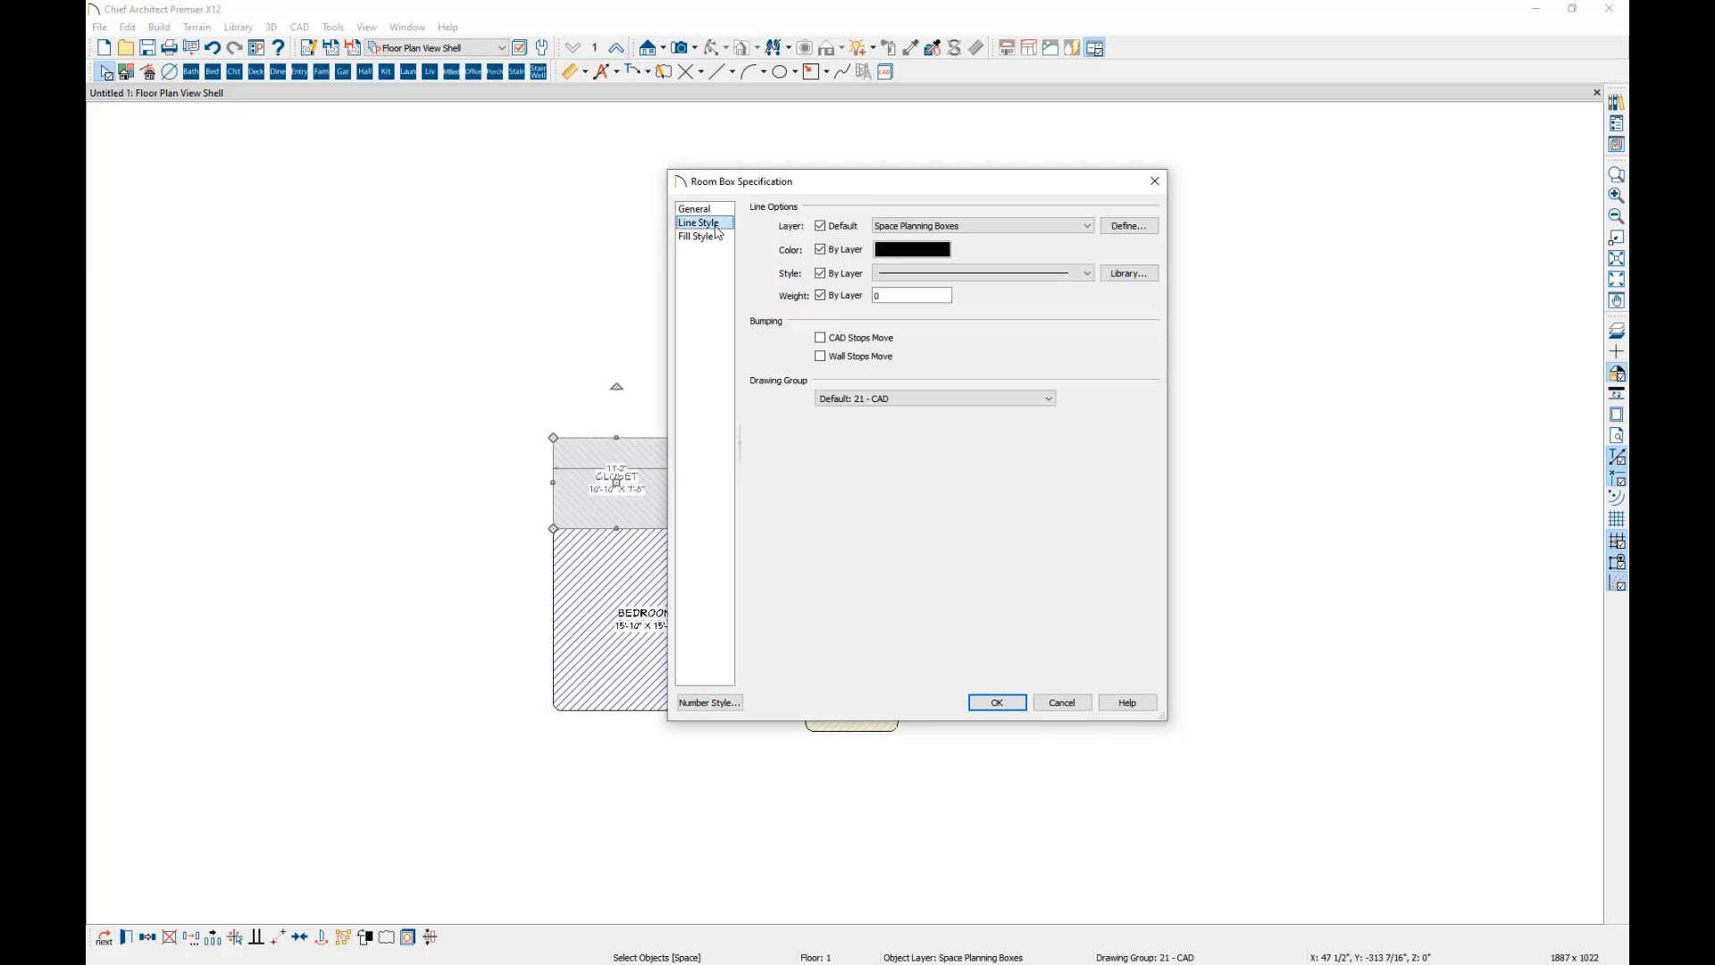
{"action": "left_click", "coordinate": [696, 237]}
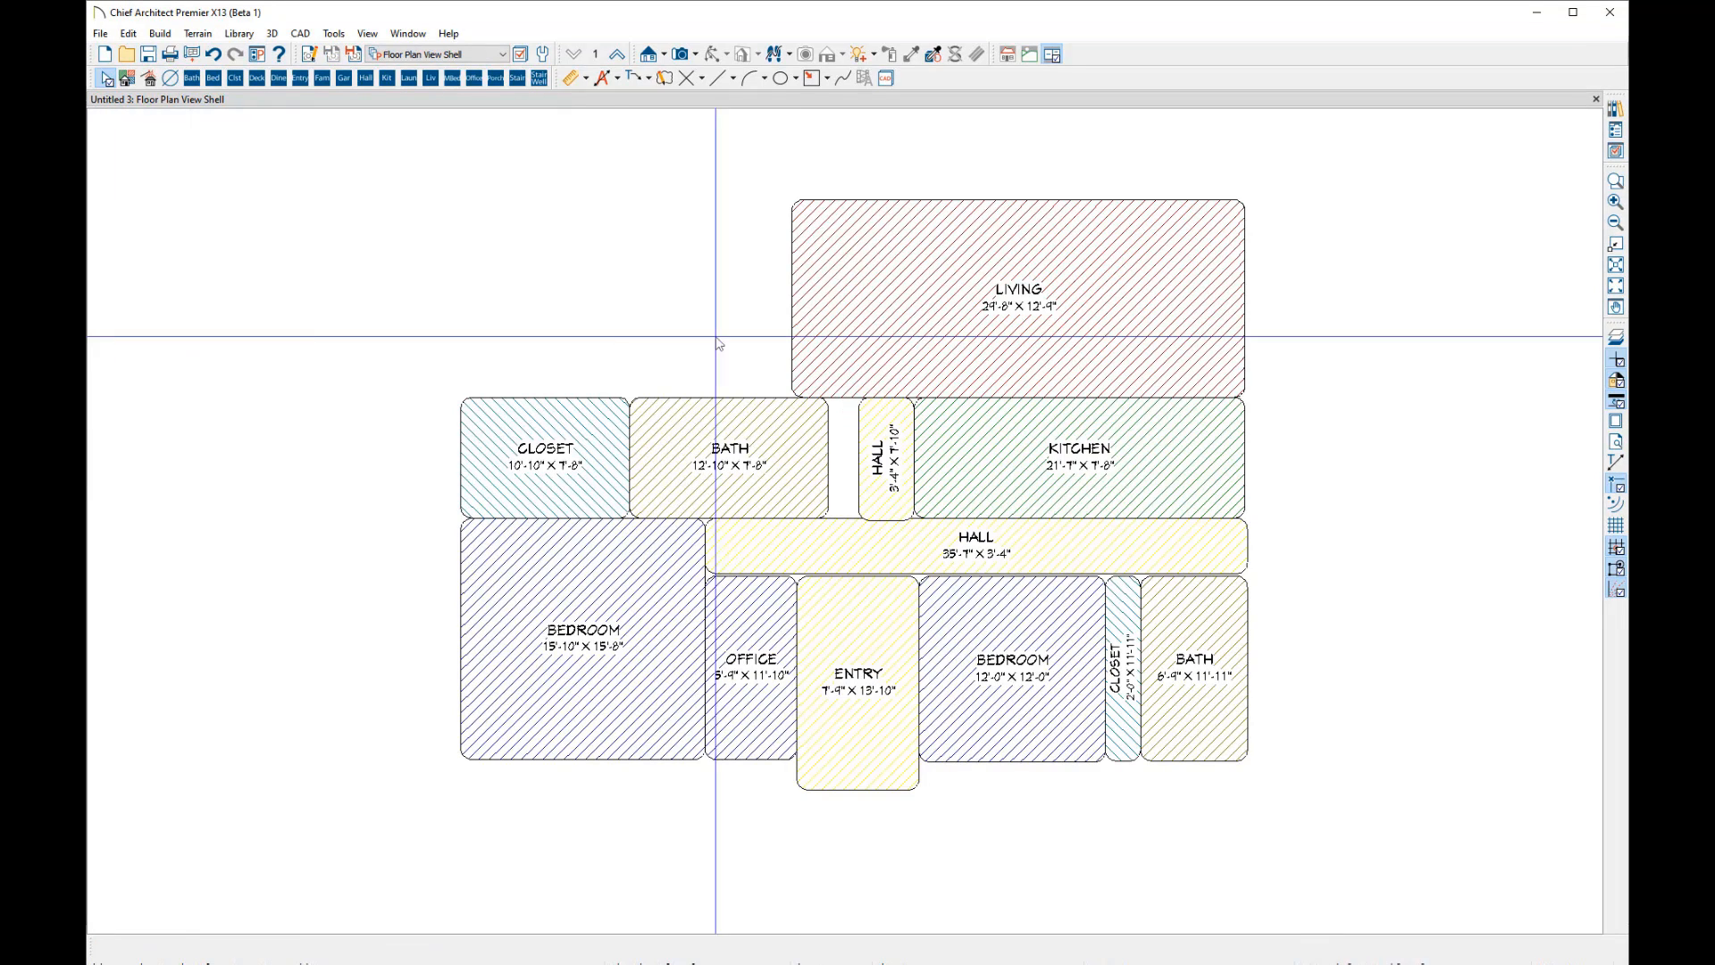
Stretch the small hall box's left edge to meet the bath box and fit its lower edge to the long hall box.
{"action": "left_click", "coordinate": [683, 431]}
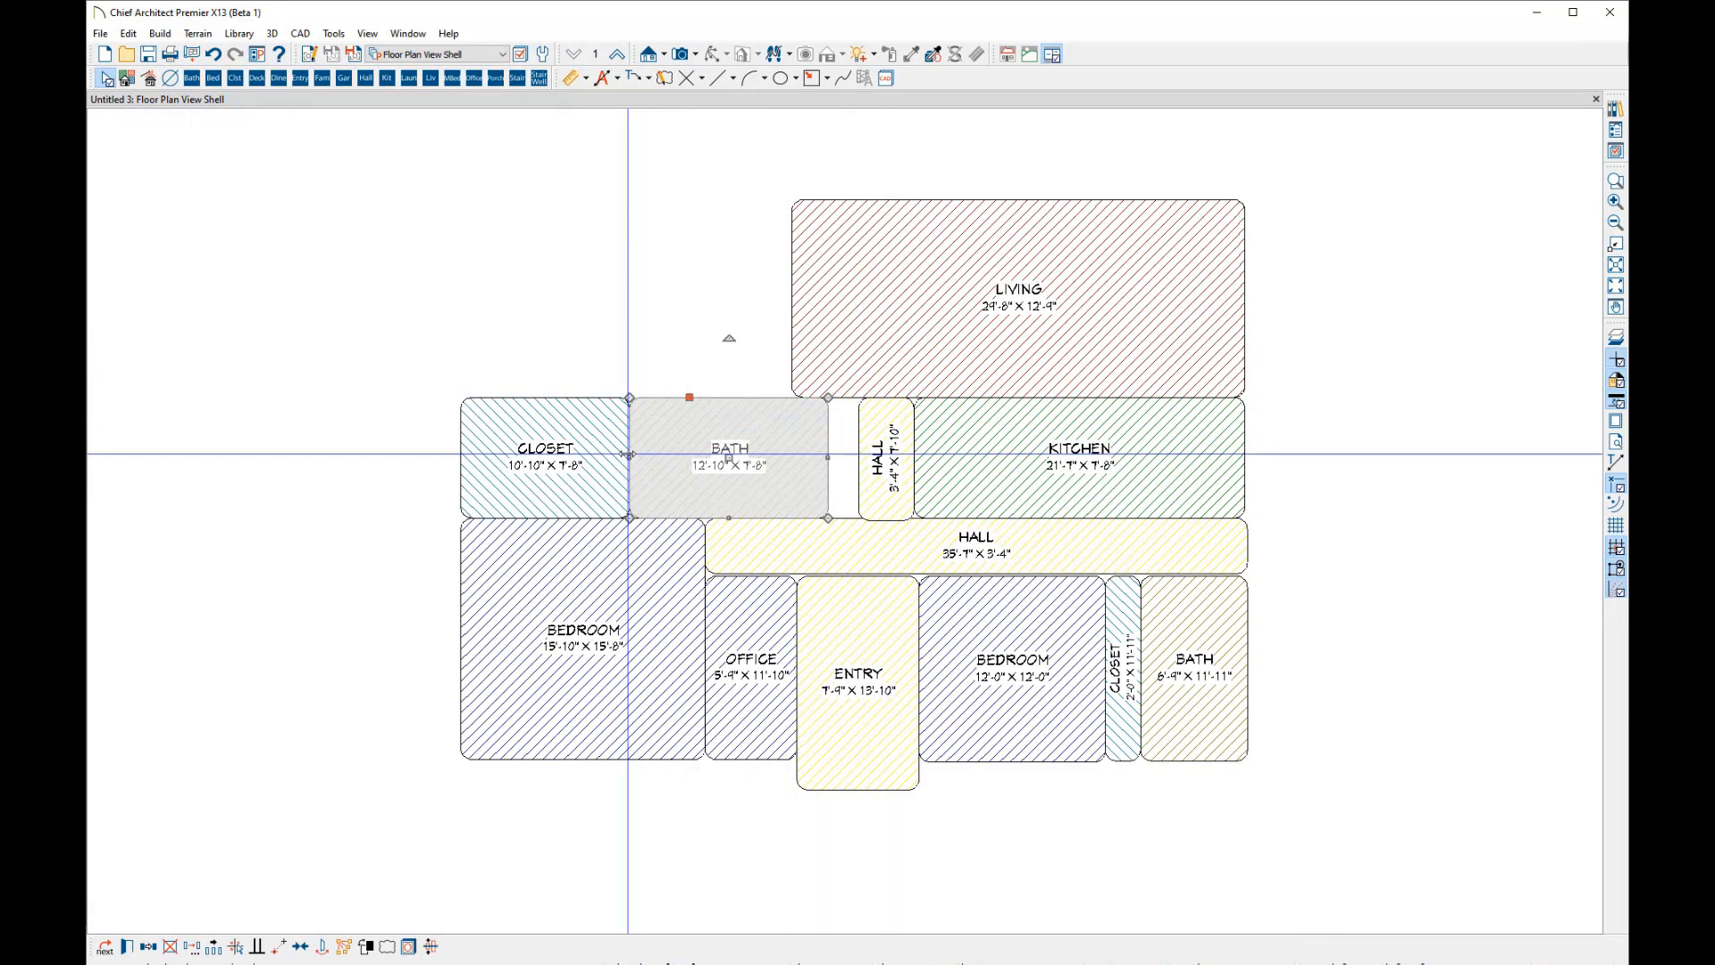
{"action": "left_click", "coordinate": [864, 470]}
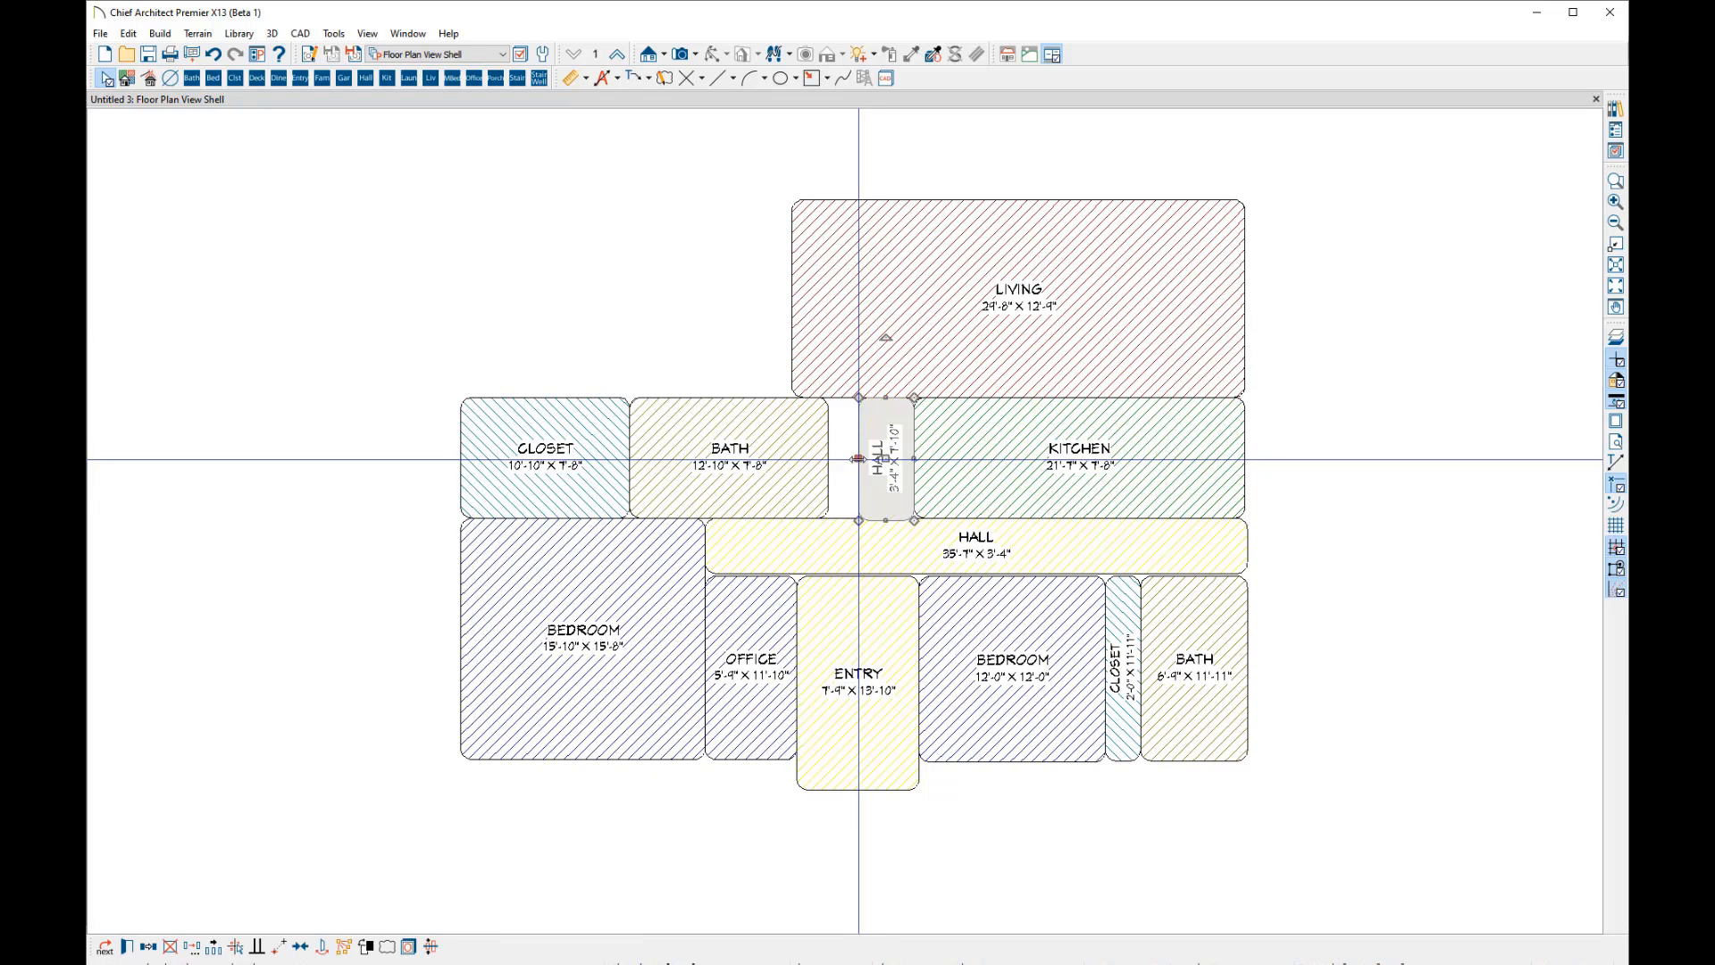
{"action": "left_click_drag", "start_coordinate": [863, 467], "coordinate": [837, 459]}
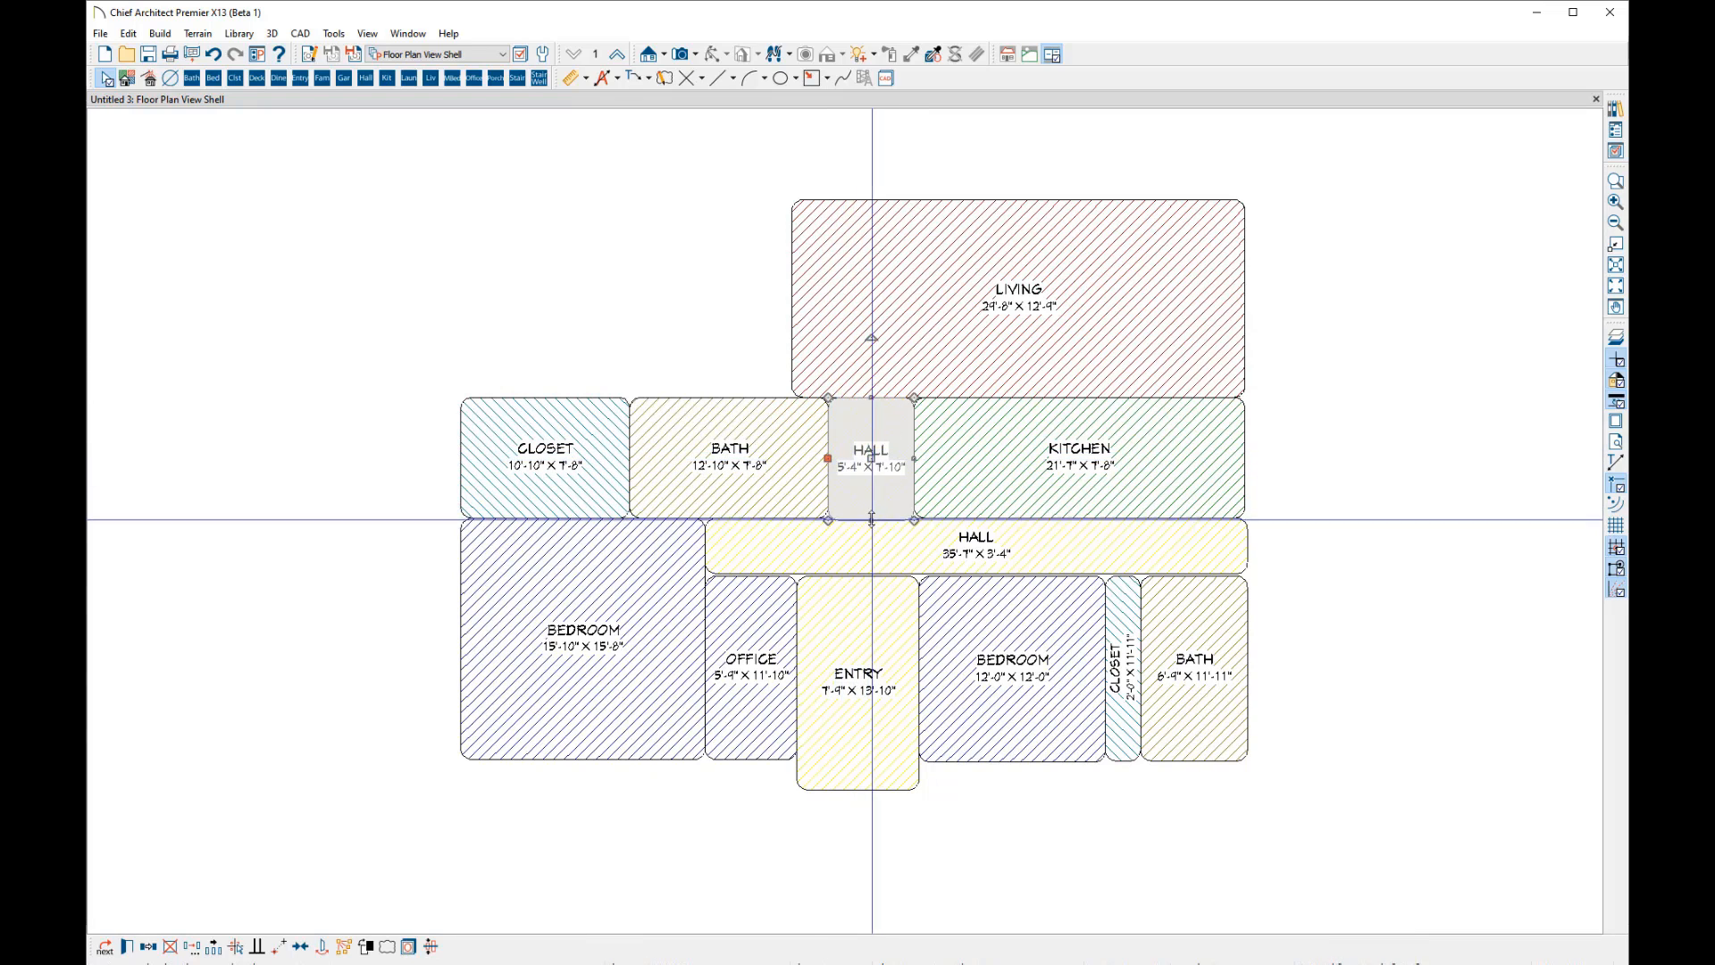
{"action": "left_click_drag", "start_coordinate": [874, 519], "coordinate": [875, 518]}
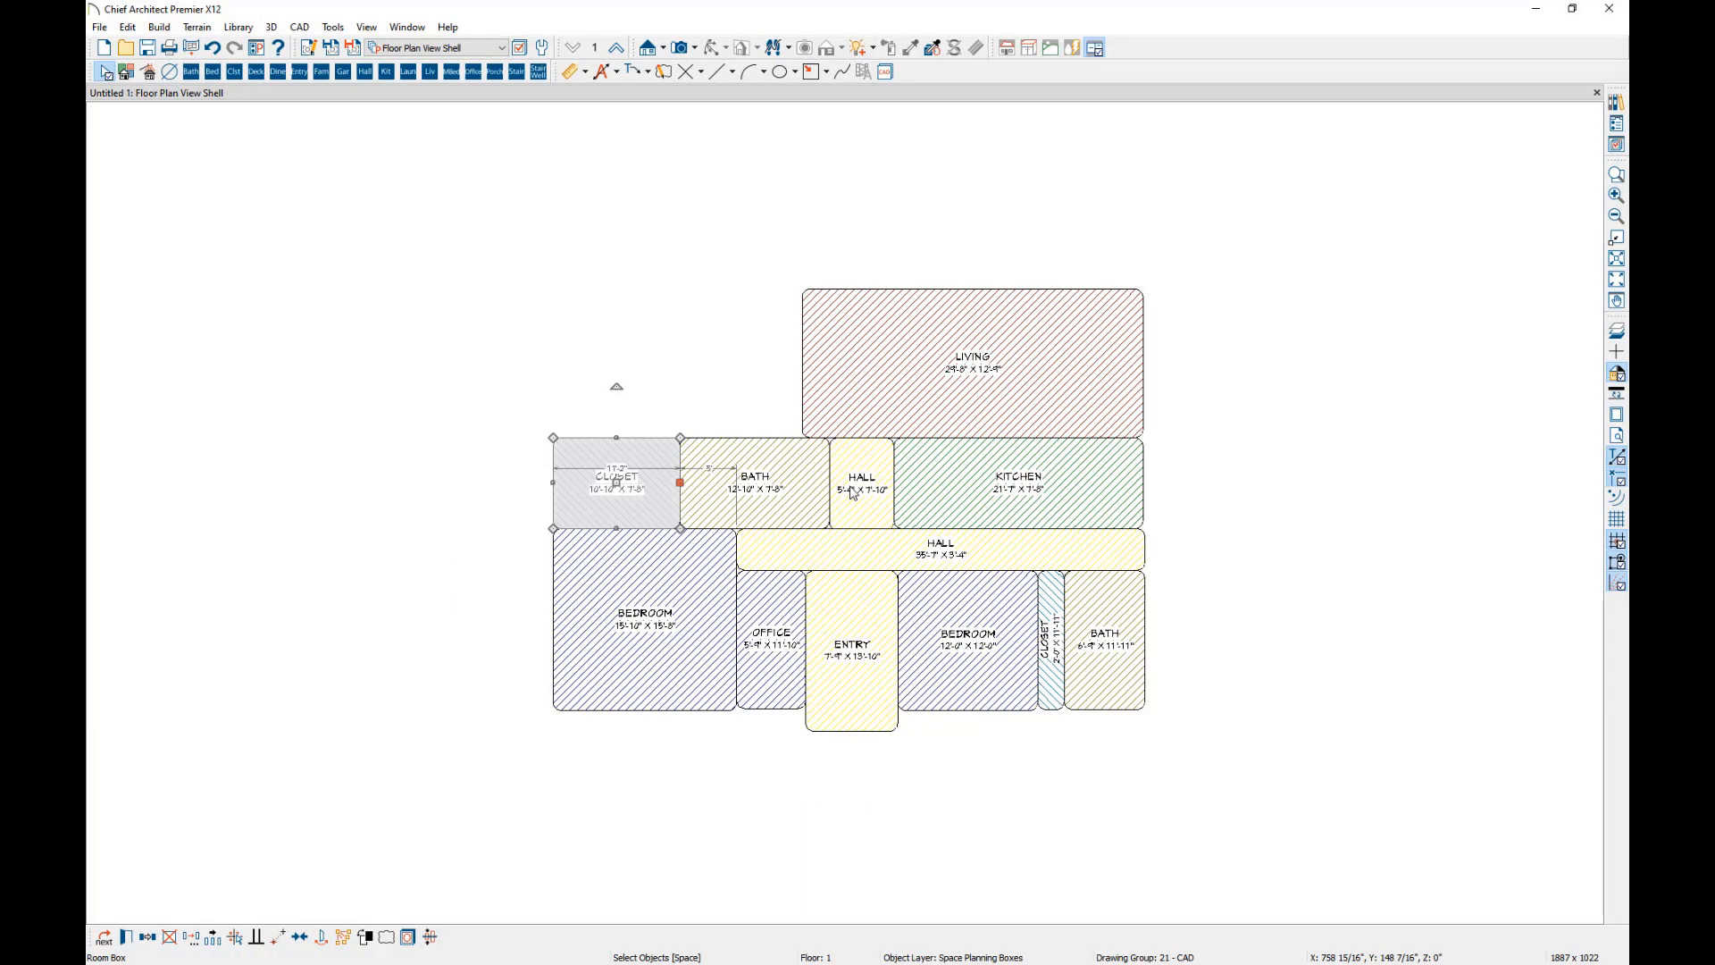
{"action": "key", "text": "Escape"}
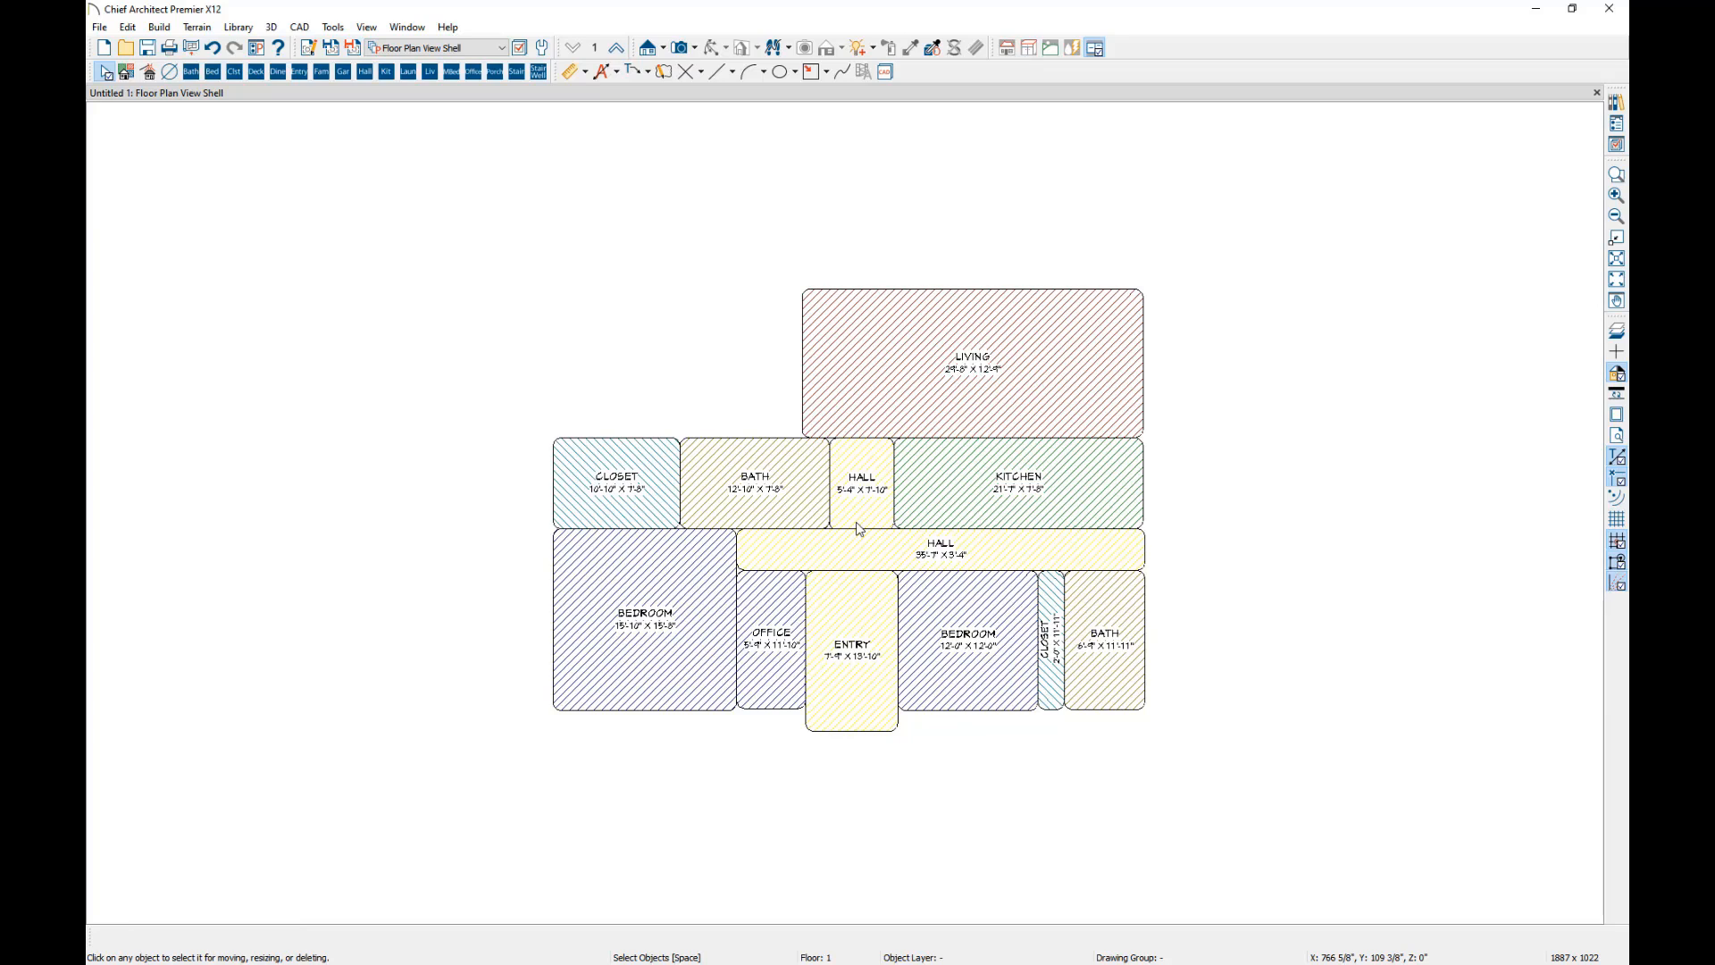
Build the house walls from the arranged room boxes and display the result in the Working Plan View.
{"action": "left_click", "coordinate": [149, 74]}
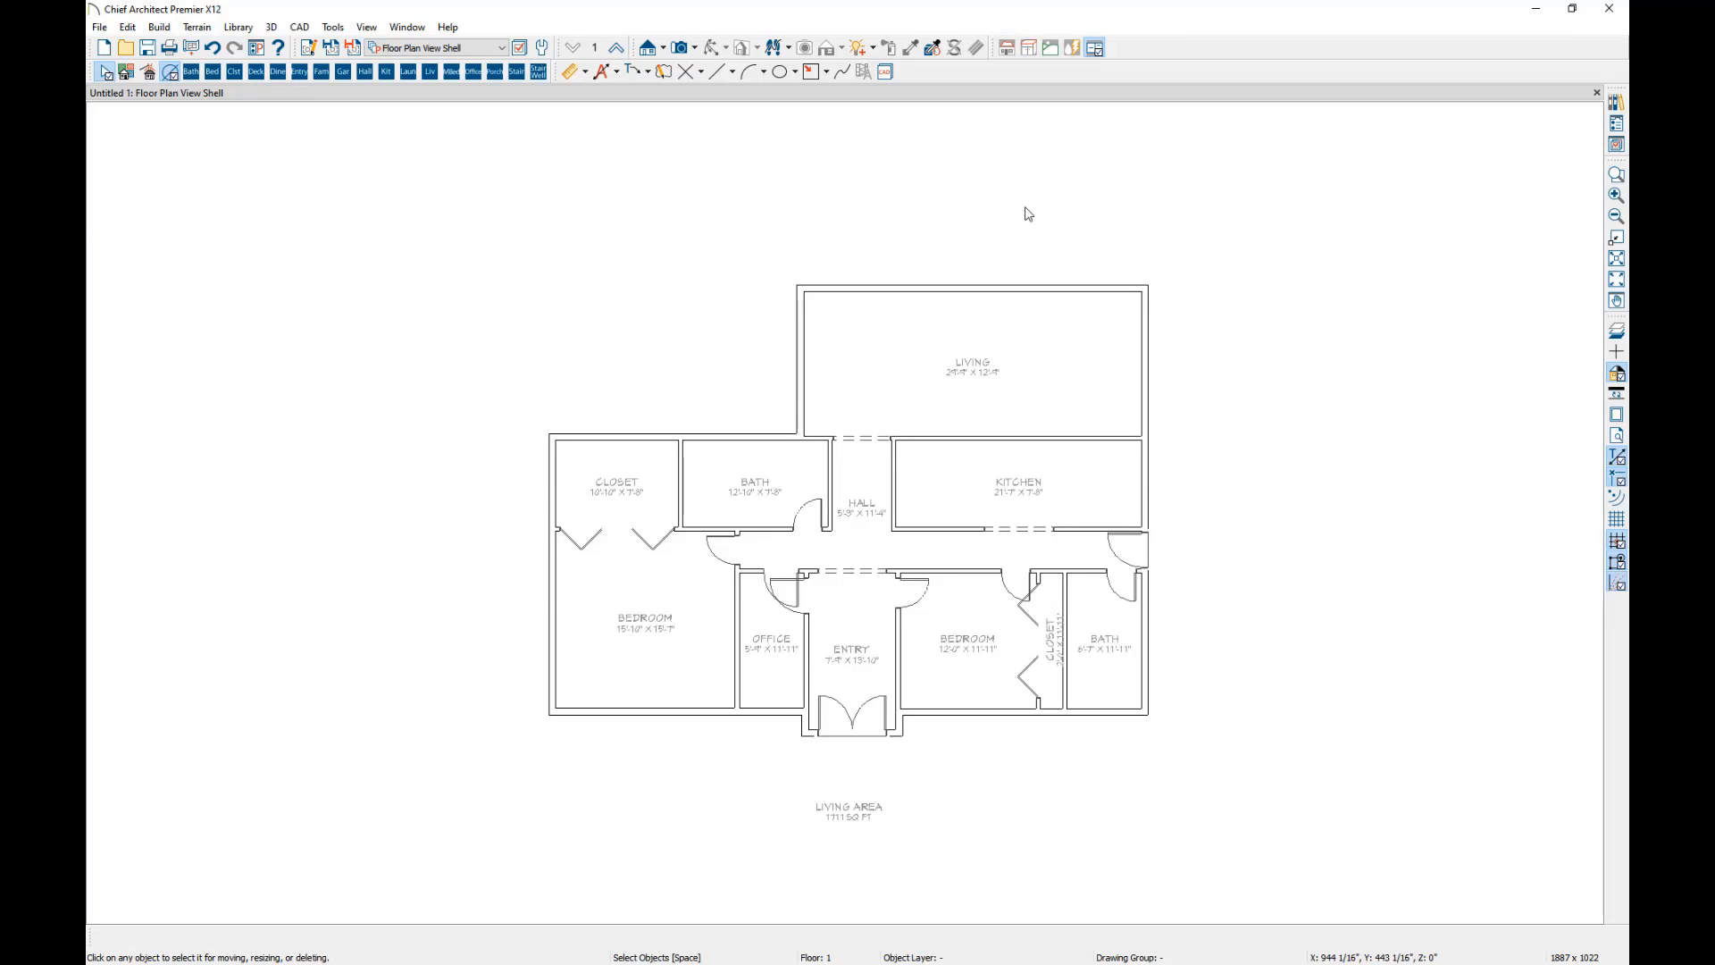
{"action": "left_click", "coordinate": [498, 48]}
{"action": "left_click", "coordinate": [429, 81]}
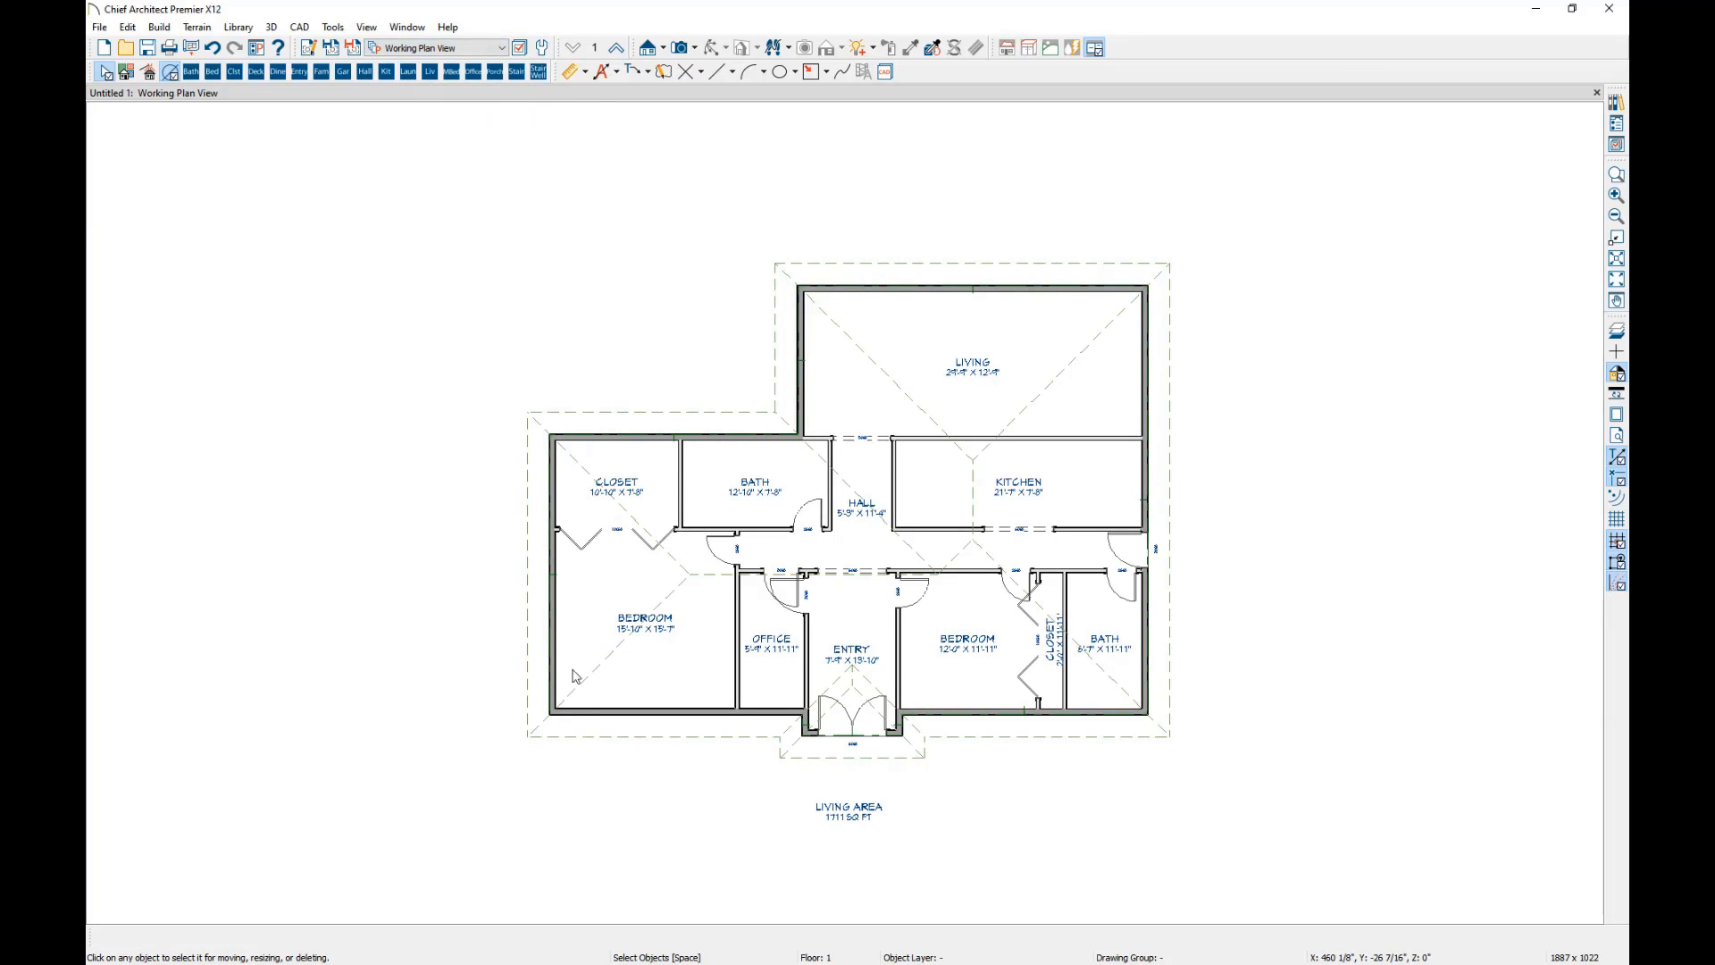
Examine the generated exterior wall below the bedroom and office, the wall between those rooms, and the bedroom closet door.
{"action": "left_click", "coordinate": [748, 712]}
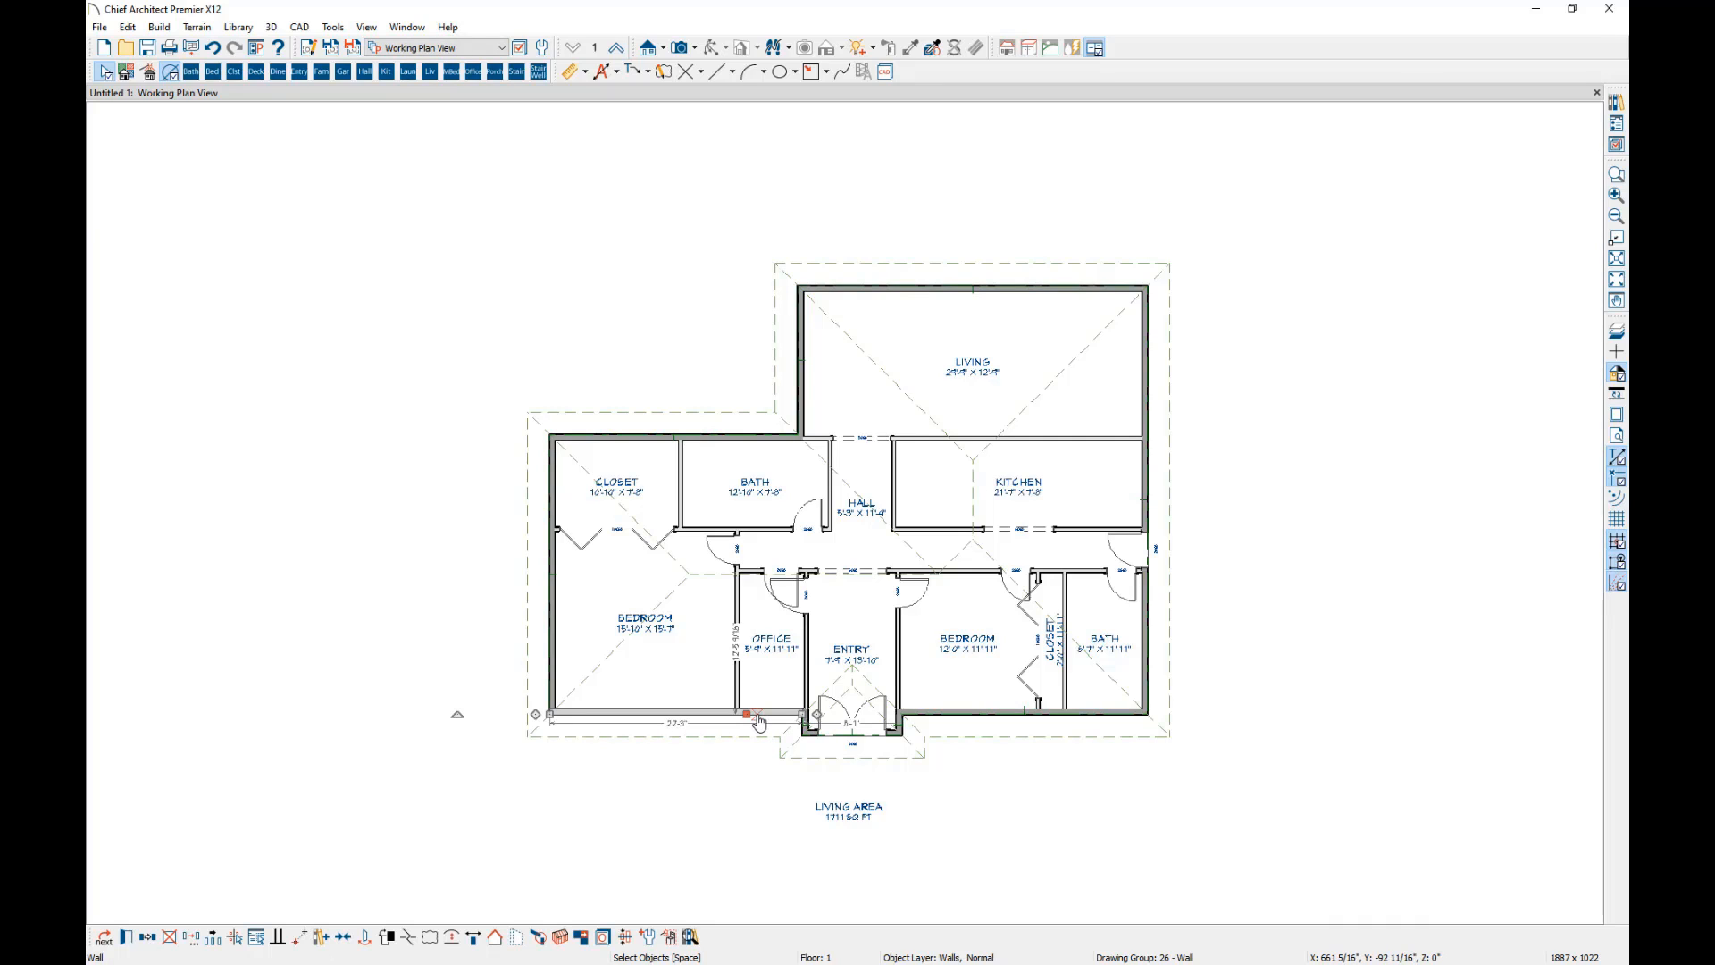
{"action": "left_click", "coordinate": [737, 681]}
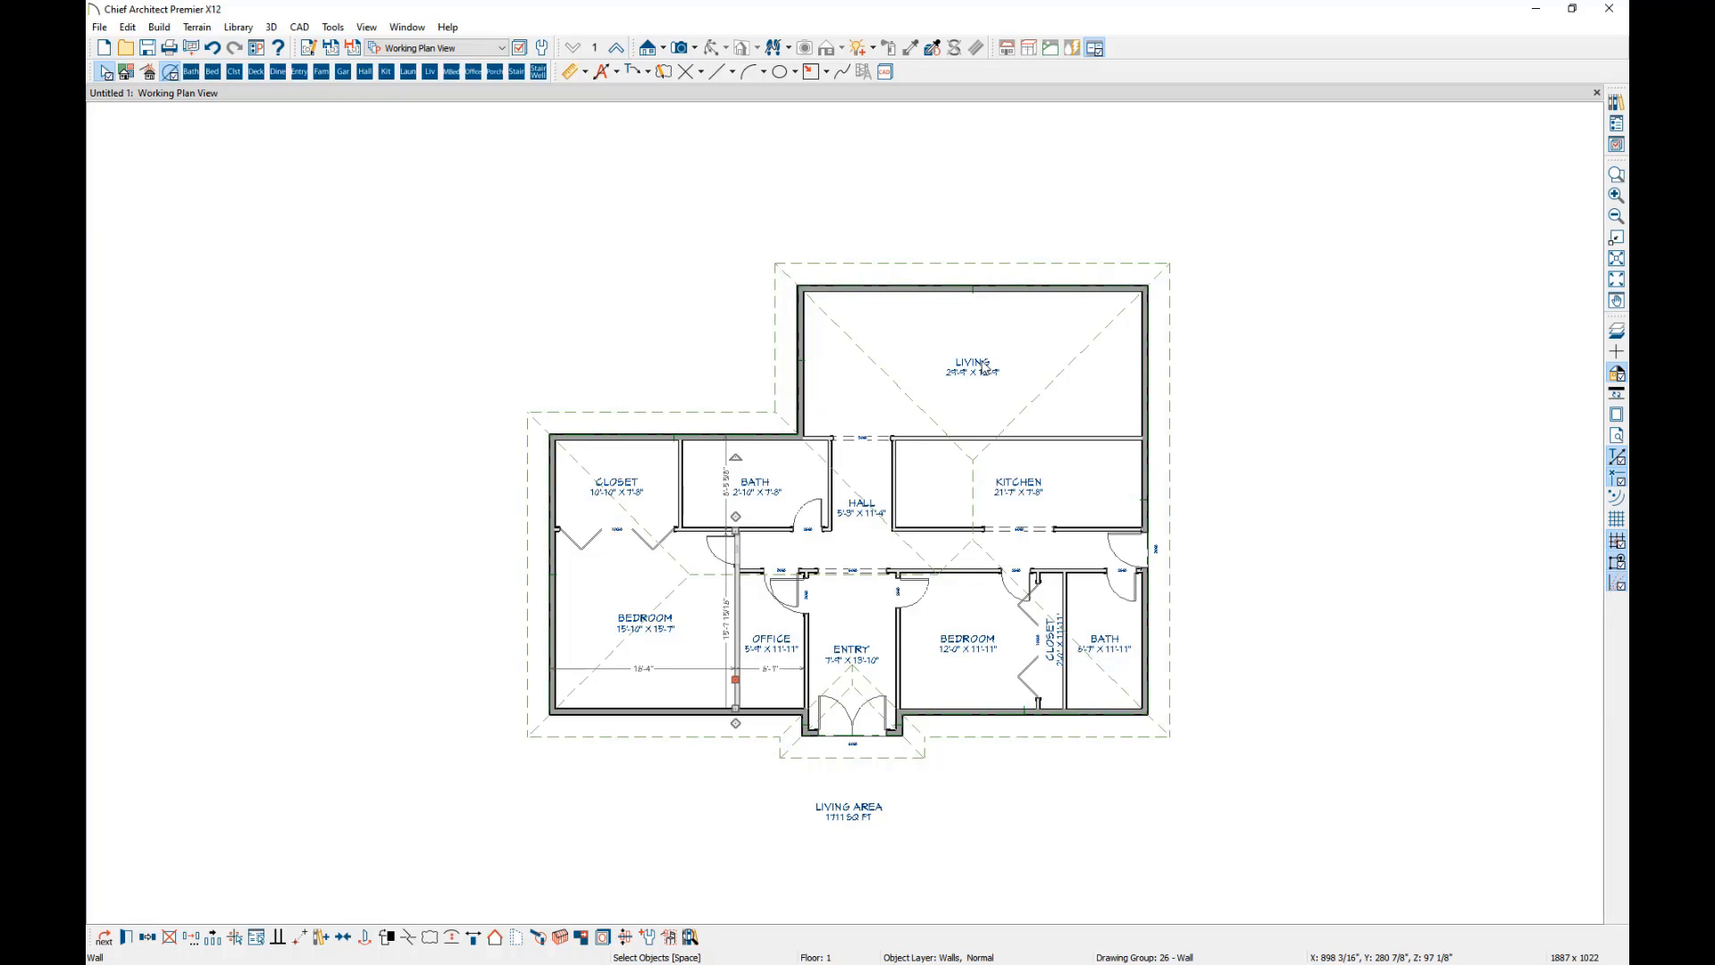
{"action": "left_click", "coordinate": [616, 540]}
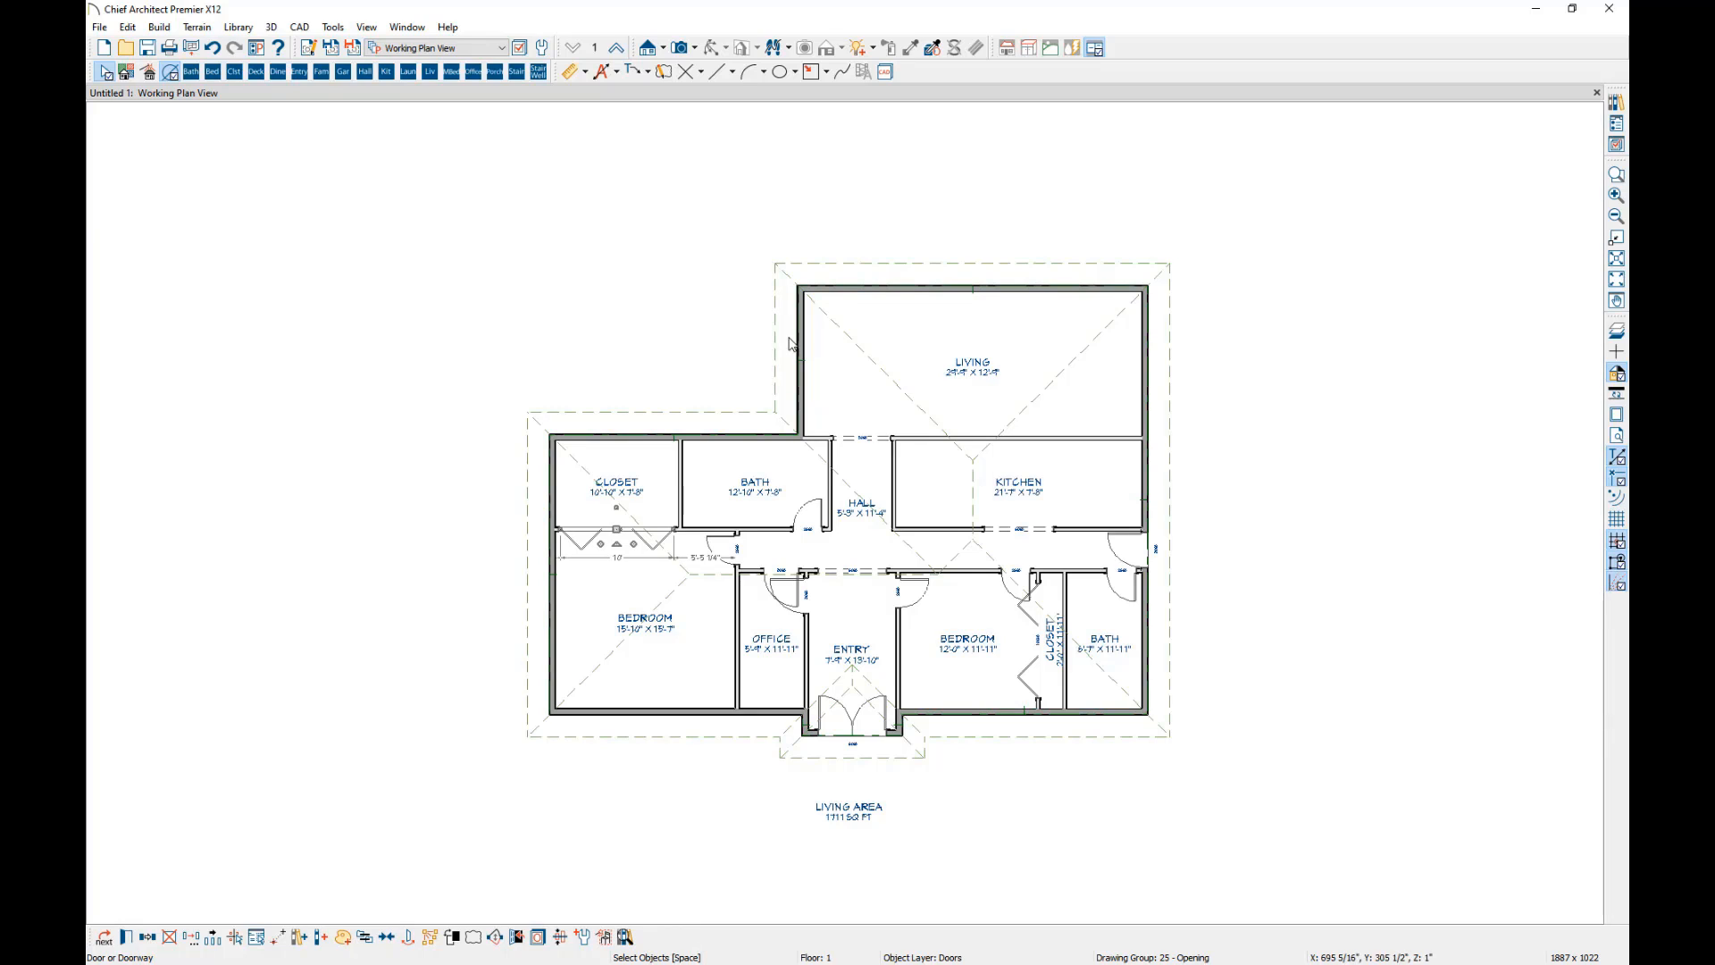
Create a perspective full overview of the house and orbit around the model.
{"action": "left_click", "coordinate": [695, 50]}
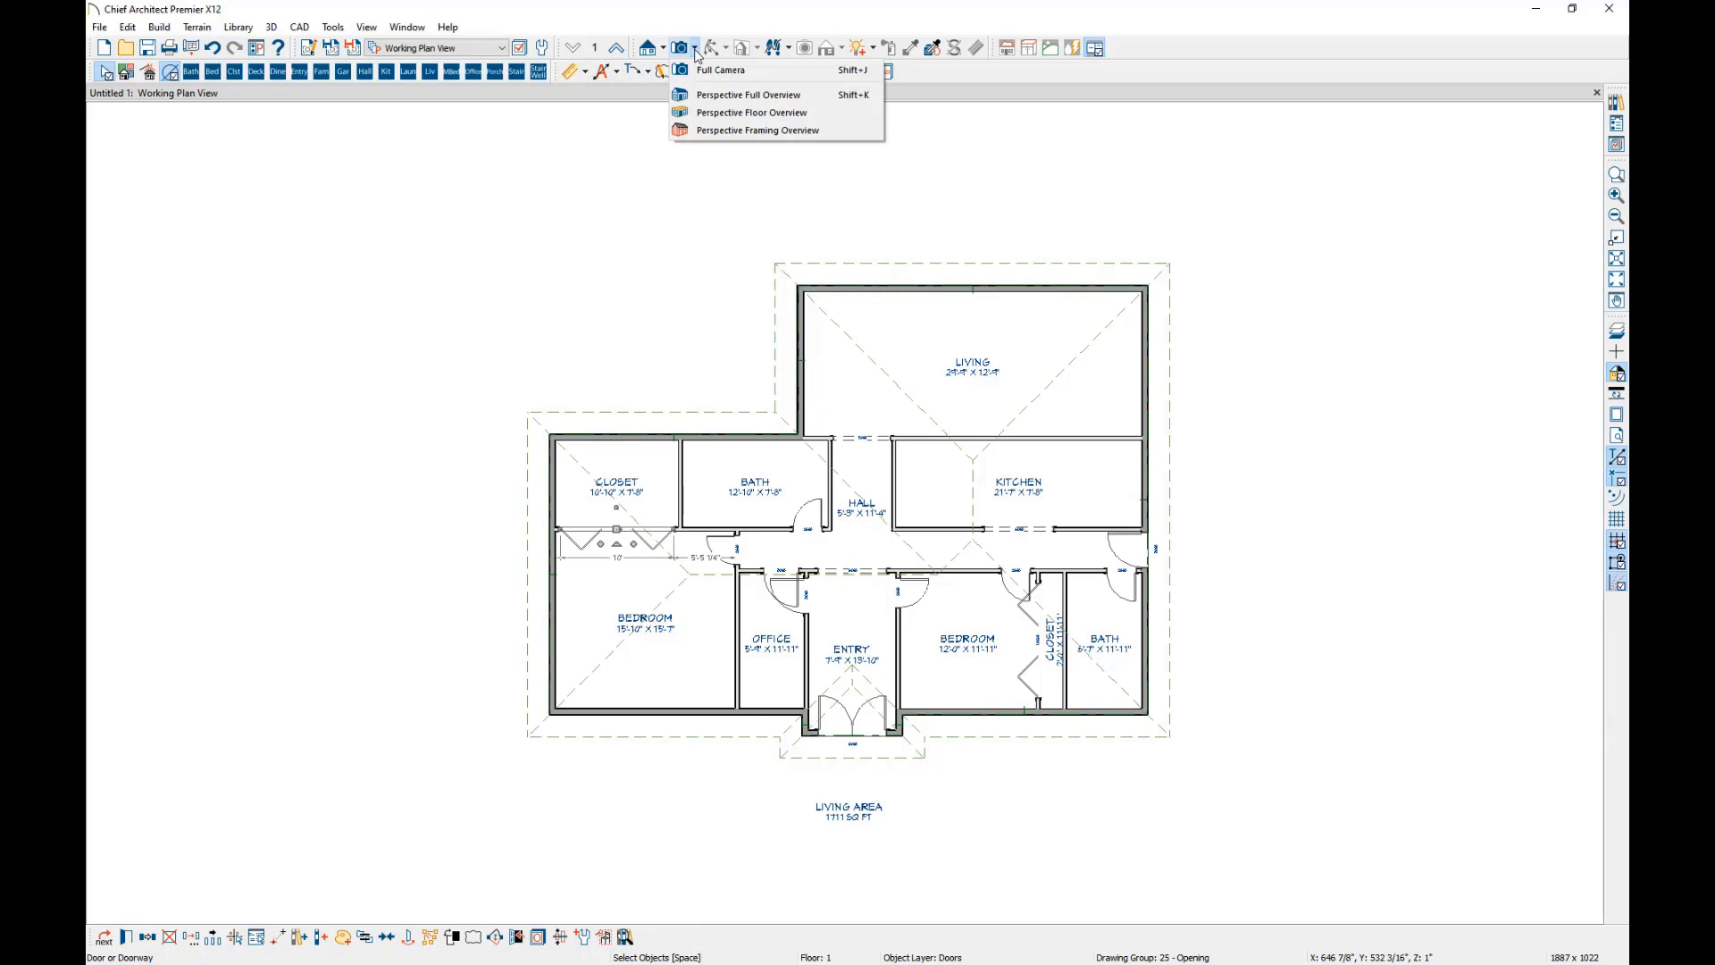
{"action": "left_click", "coordinate": [729, 96]}
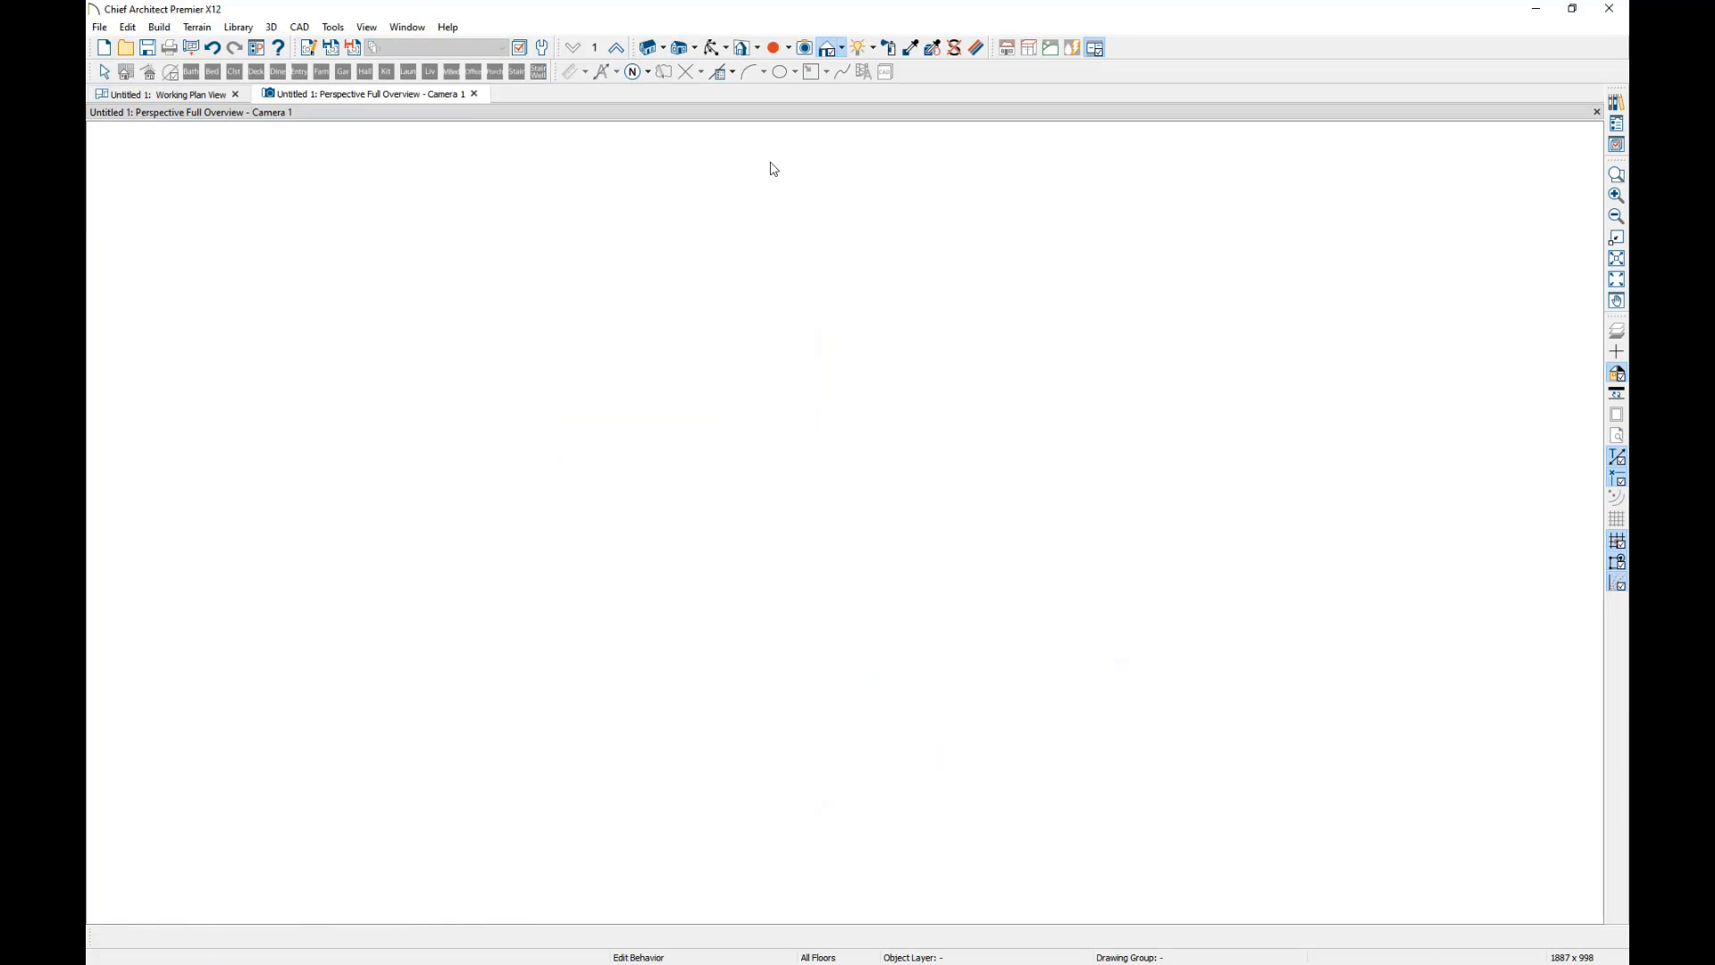
{"action": "left_click_drag", "start_coordinate": [697, 682], "coordinate": [691, 626]}
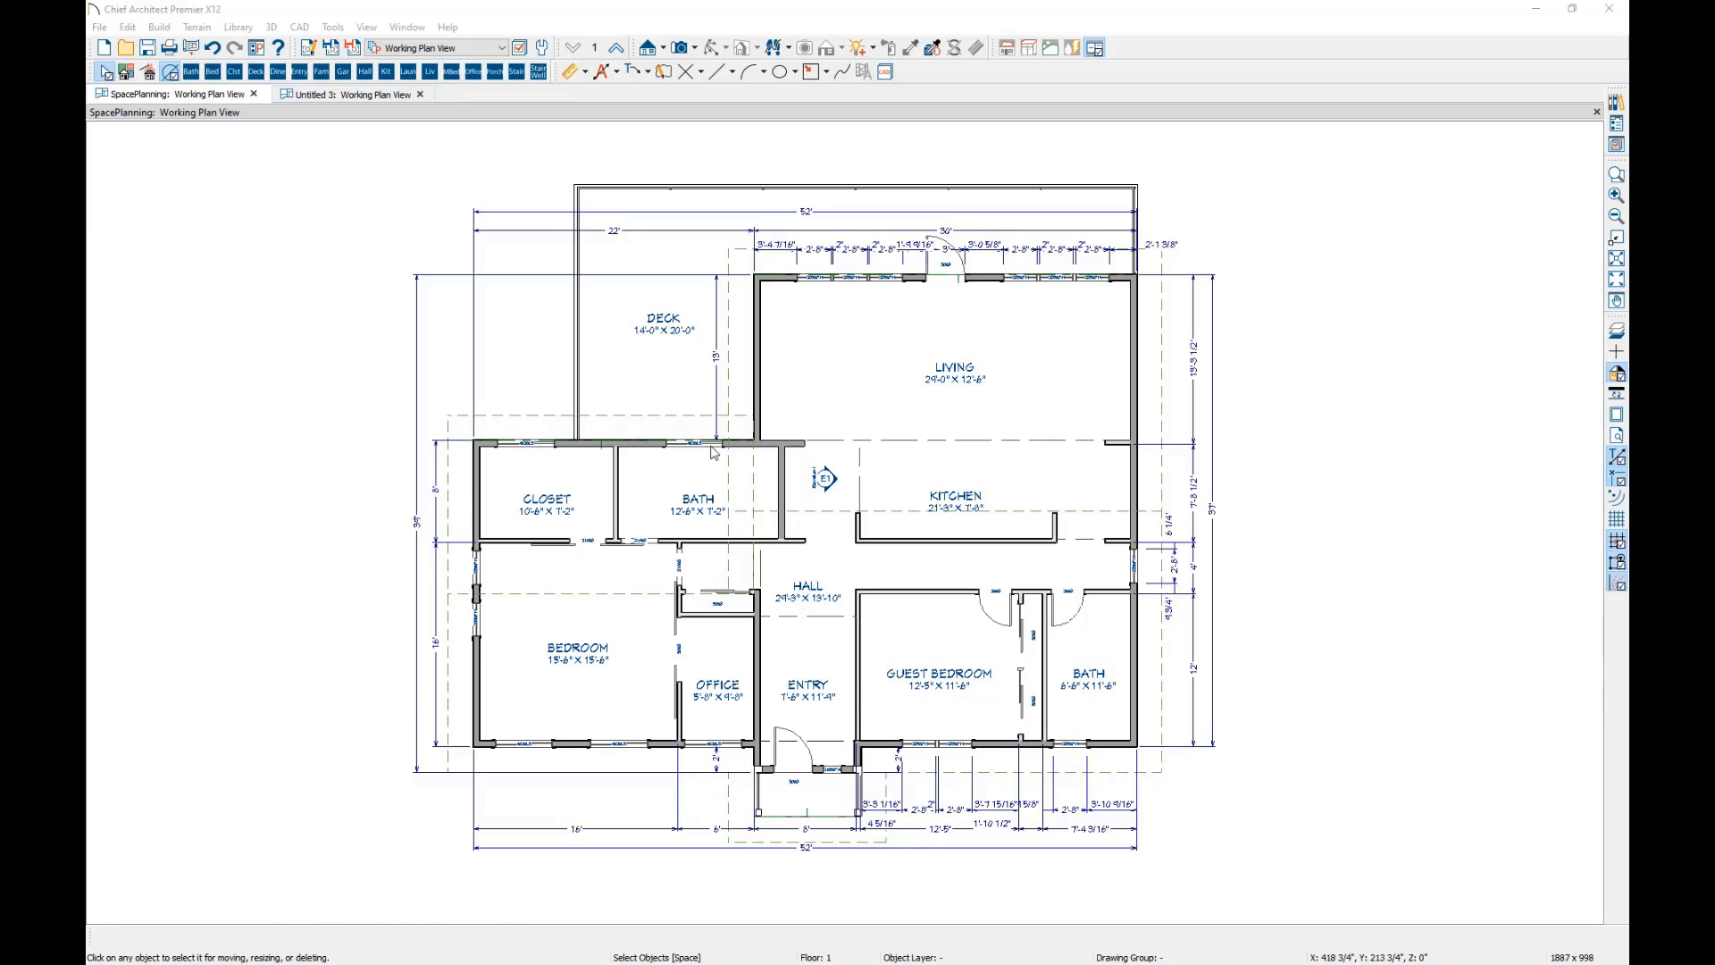
Open the living room's specification and look through the available room types.
{"action": "left_click", "coordinate": [881, 358]}
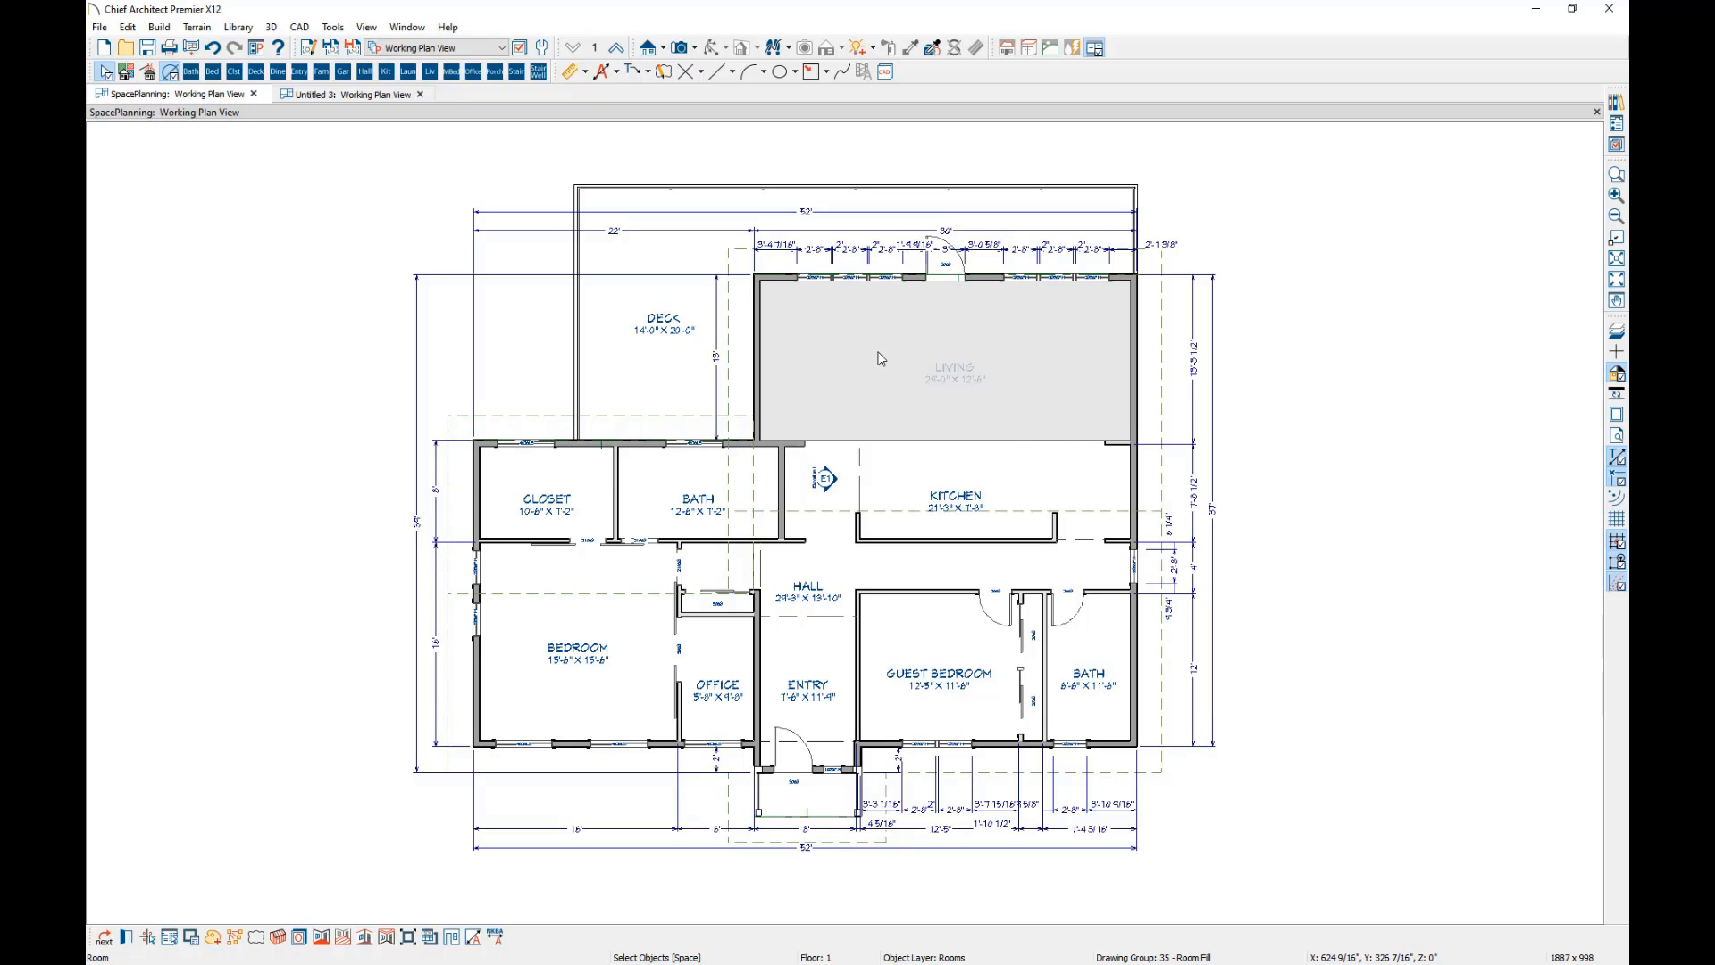
{"action": "double_click", "coordinate": [881, 358]}
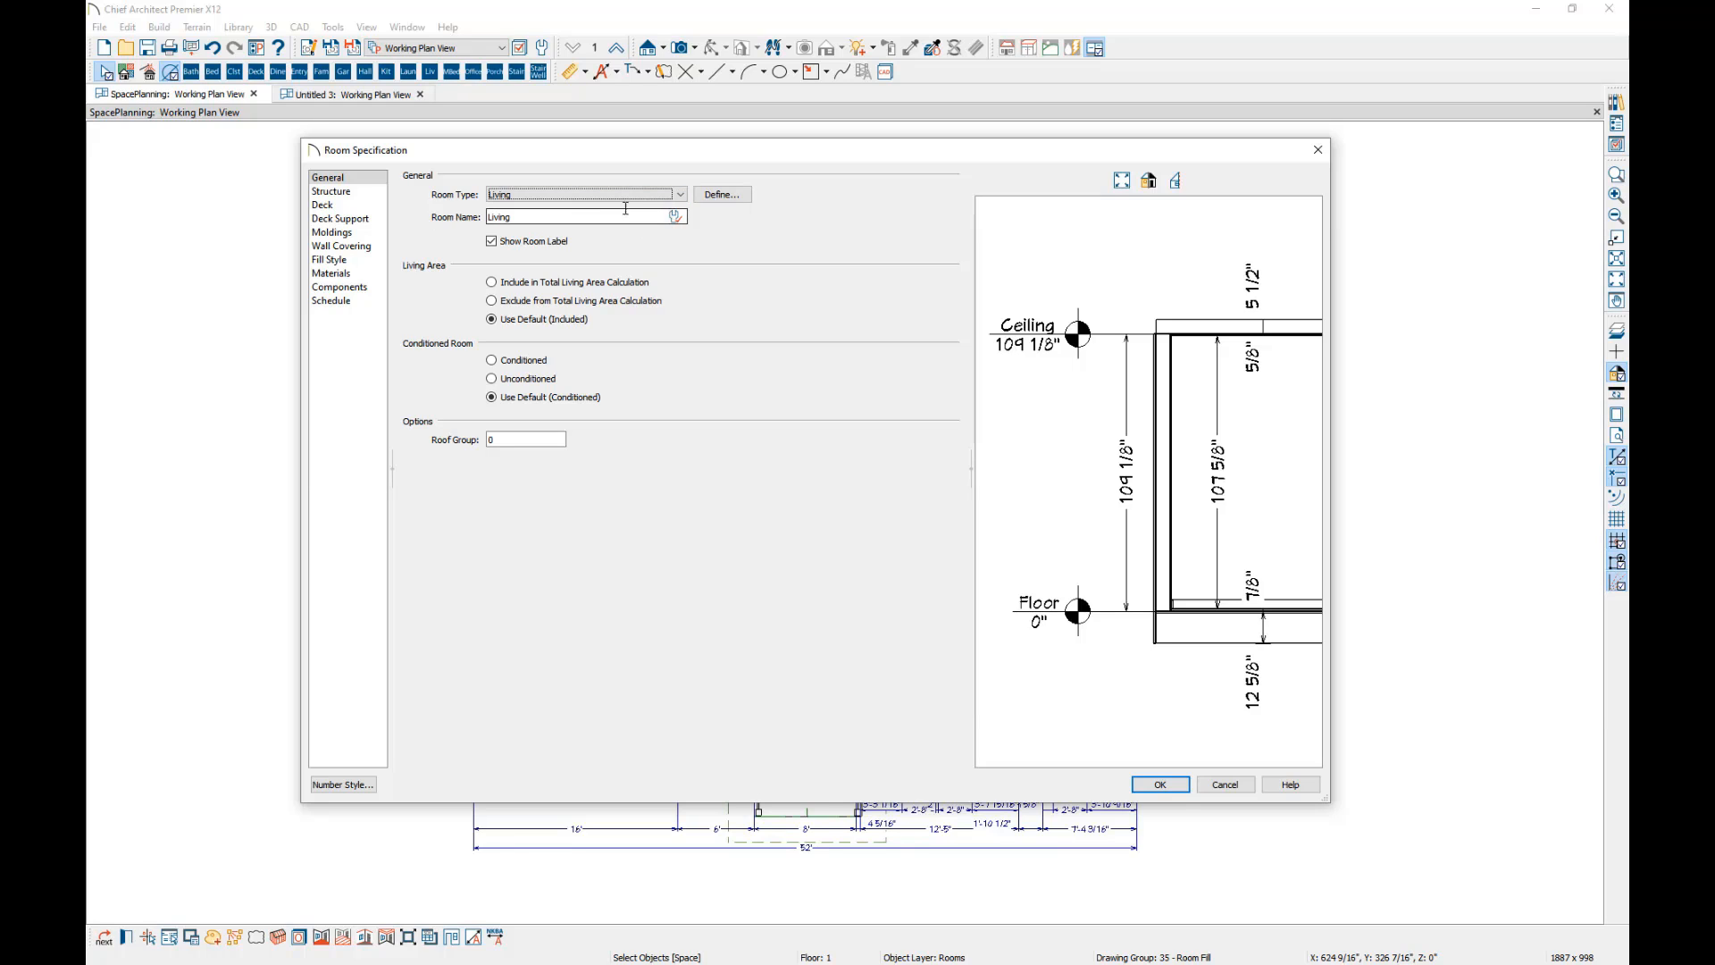
{"action": "left_click", "coordinate": [680, 195]}
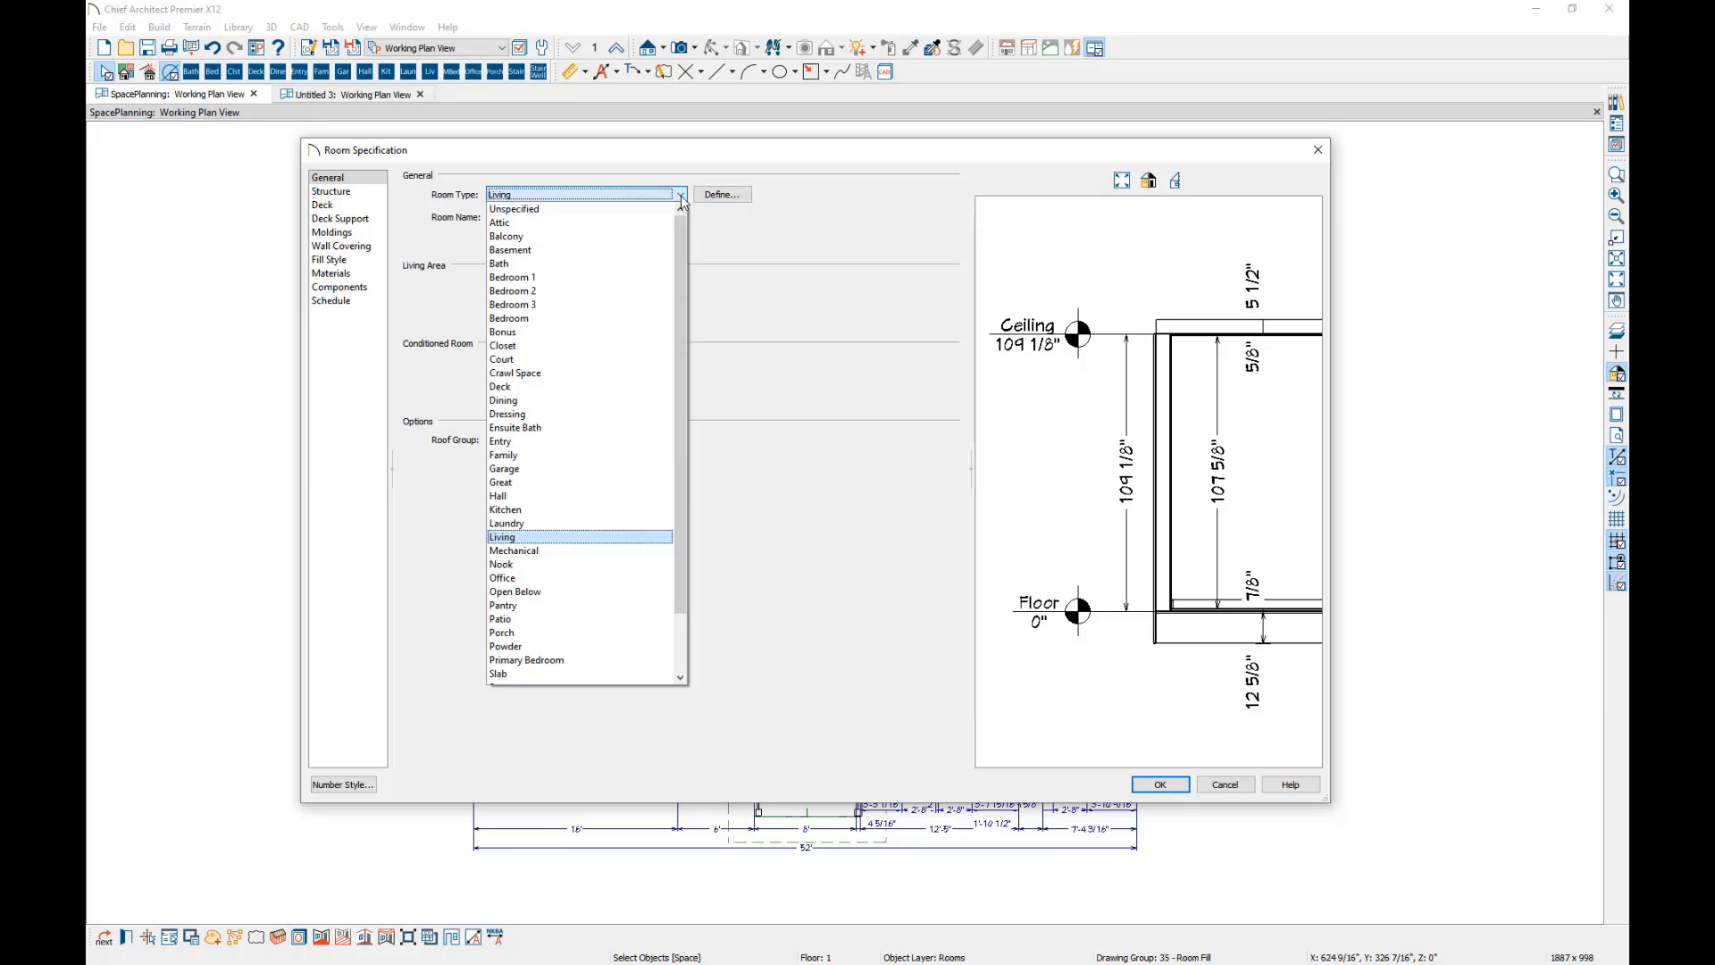
{"action": "left_click_drag", "start_coordinate": [680, 238], "coordinate": [693, 321]}
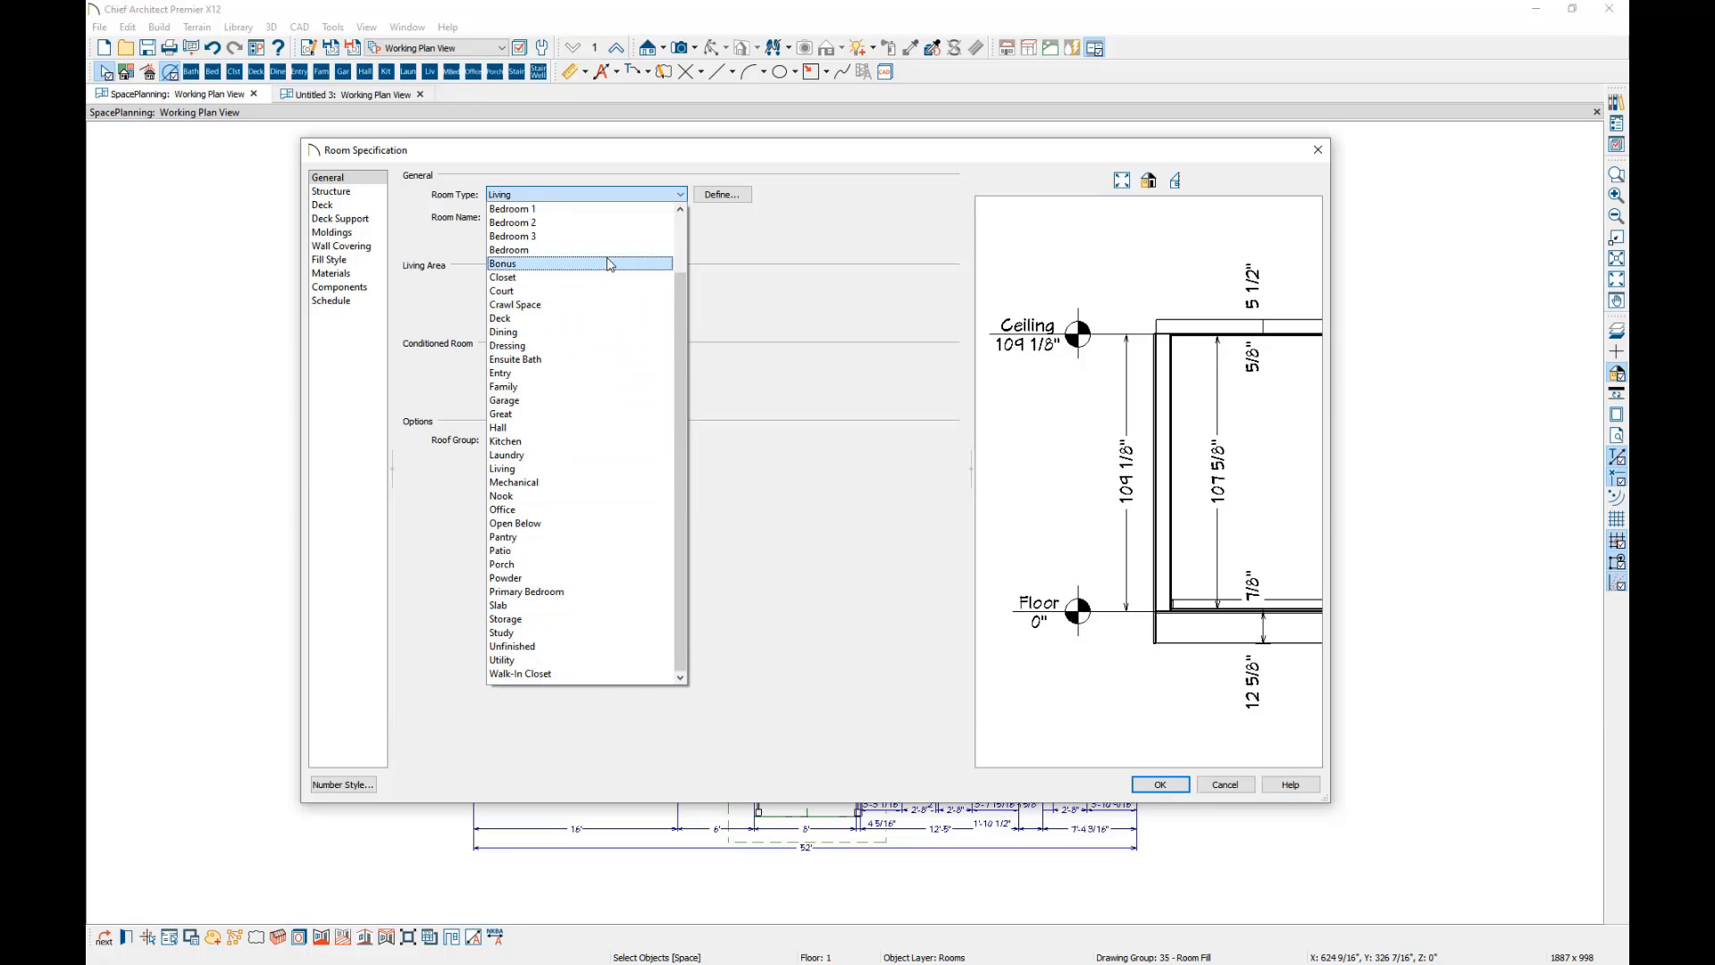
{"action": "scroll", "coordinate": [625, 288], "scroll_direction": "up", "scroll_amount": 2}
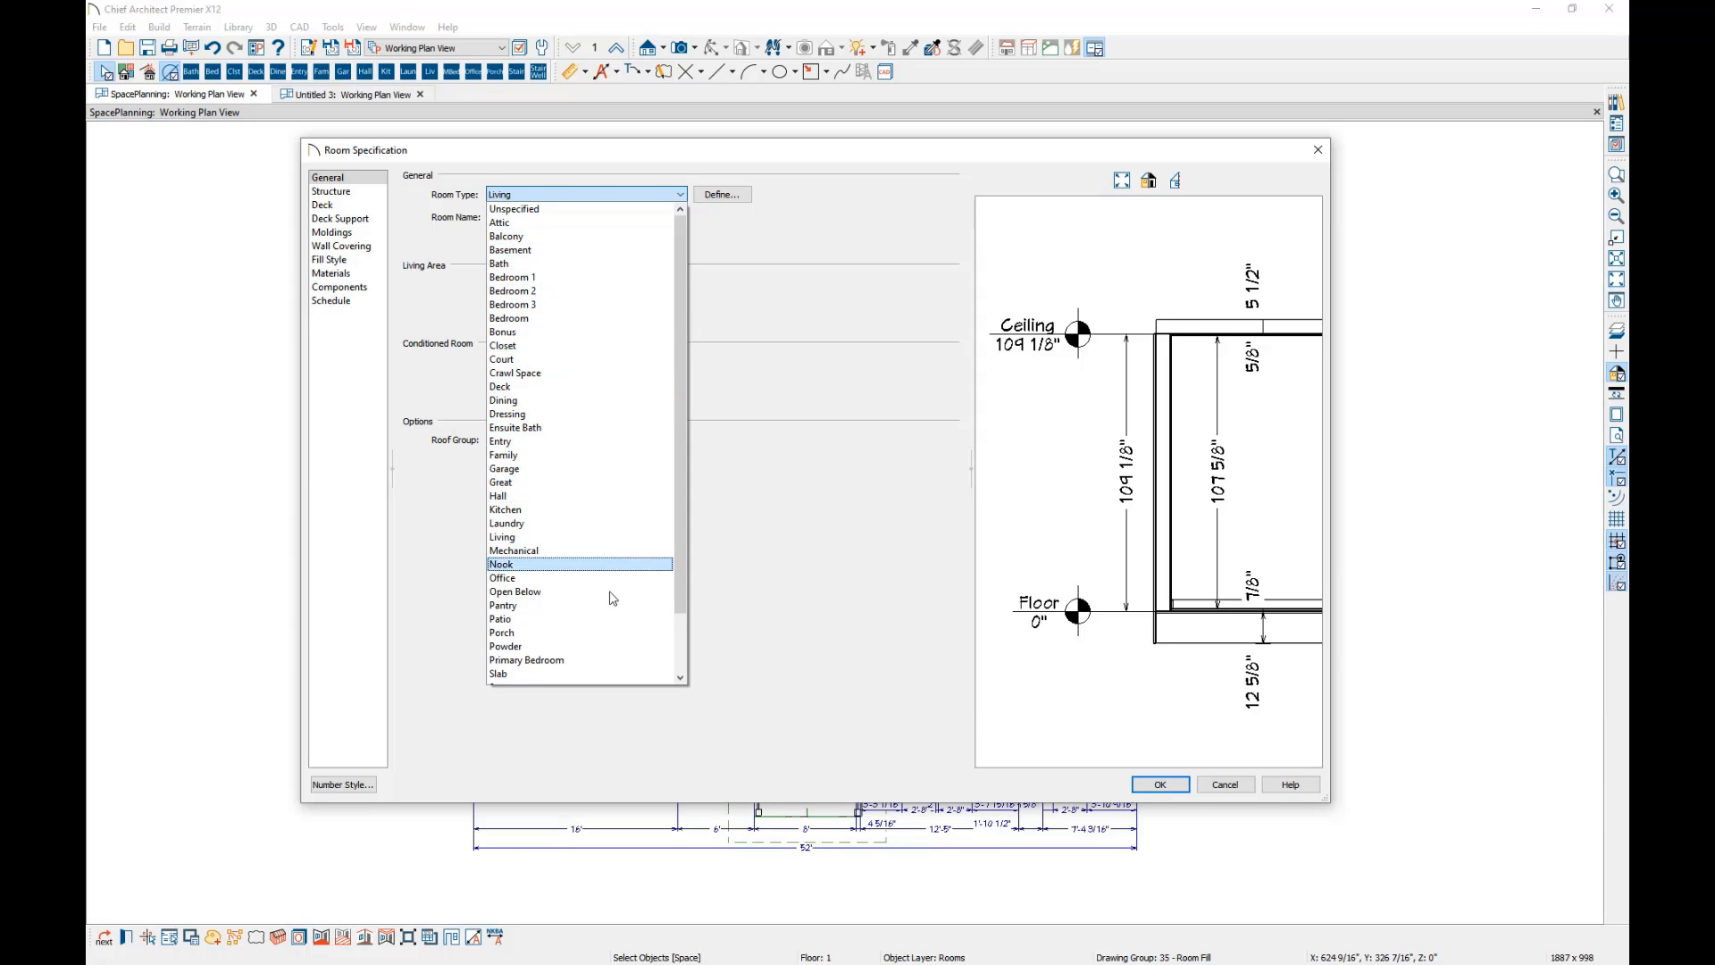
{"action": "left_click", "coordinate": [681, 195]}
{"action": "left_click", "coordinate": [572, 217]}
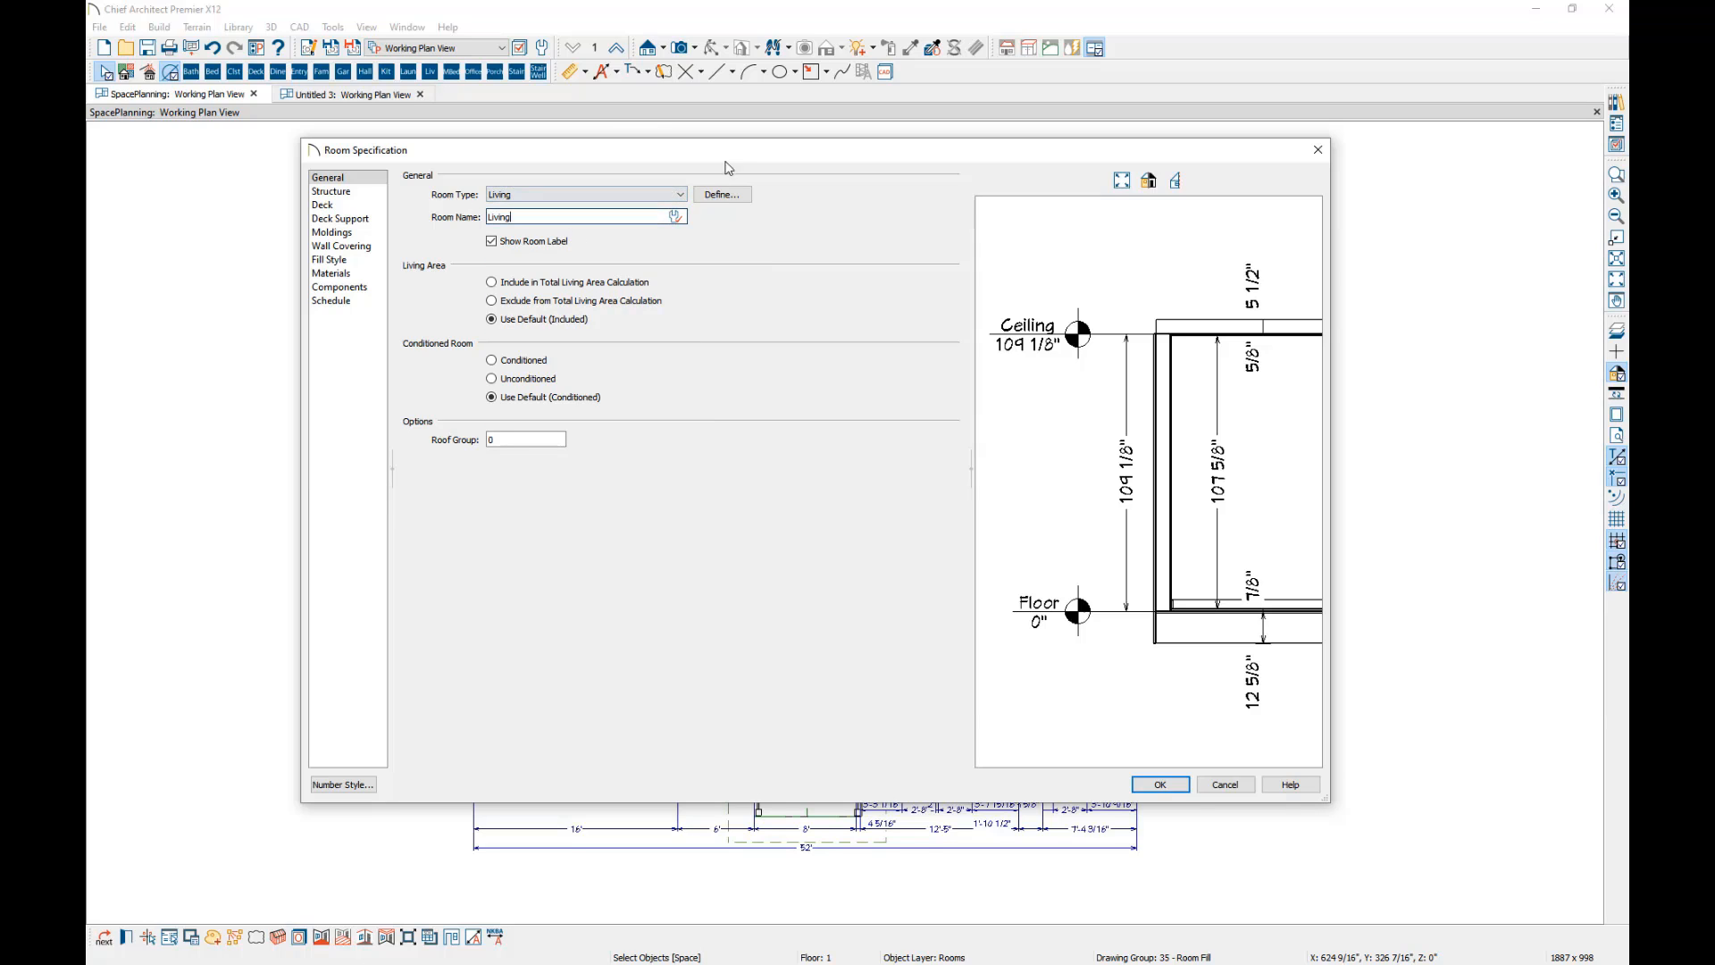
Narrow the room specification dialog, move it off the plan's left half, and rename the living room "Dining / Living Room".
{"action": "left_click_drag", "start_coordinate": [1331, 371], "coordinate": [1226, 371]}
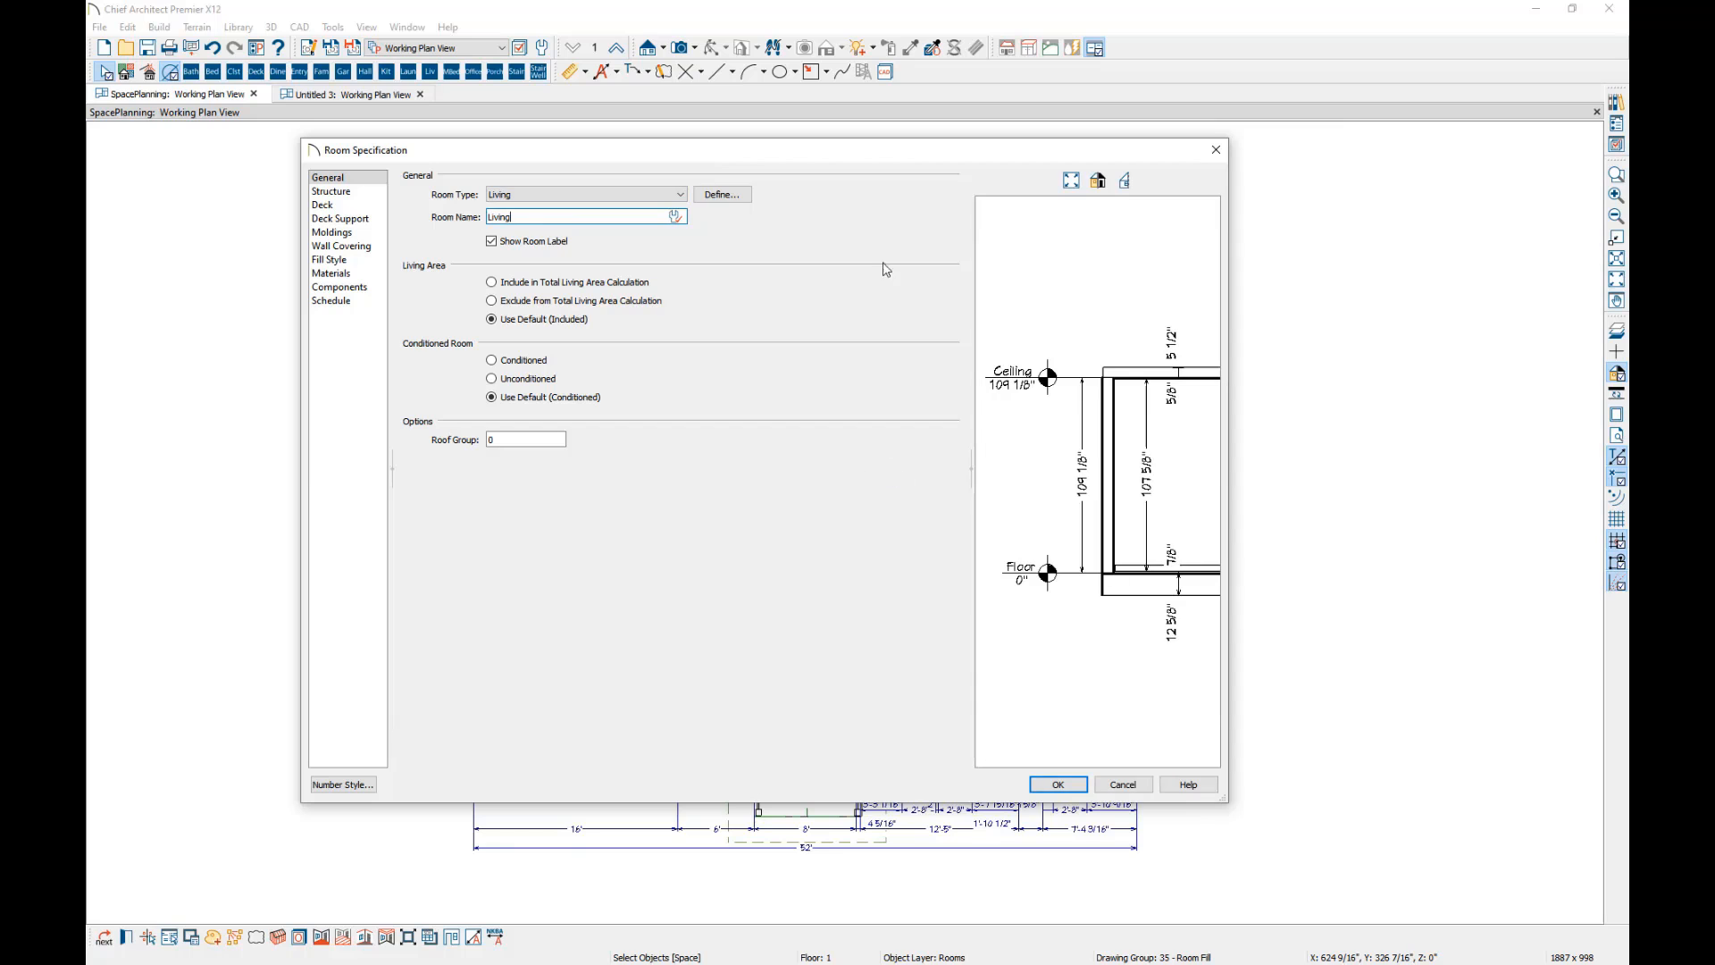
{"action": "left_click_drag", "start_coordinate": [832, 156], "coordinate": [1166, 136]}
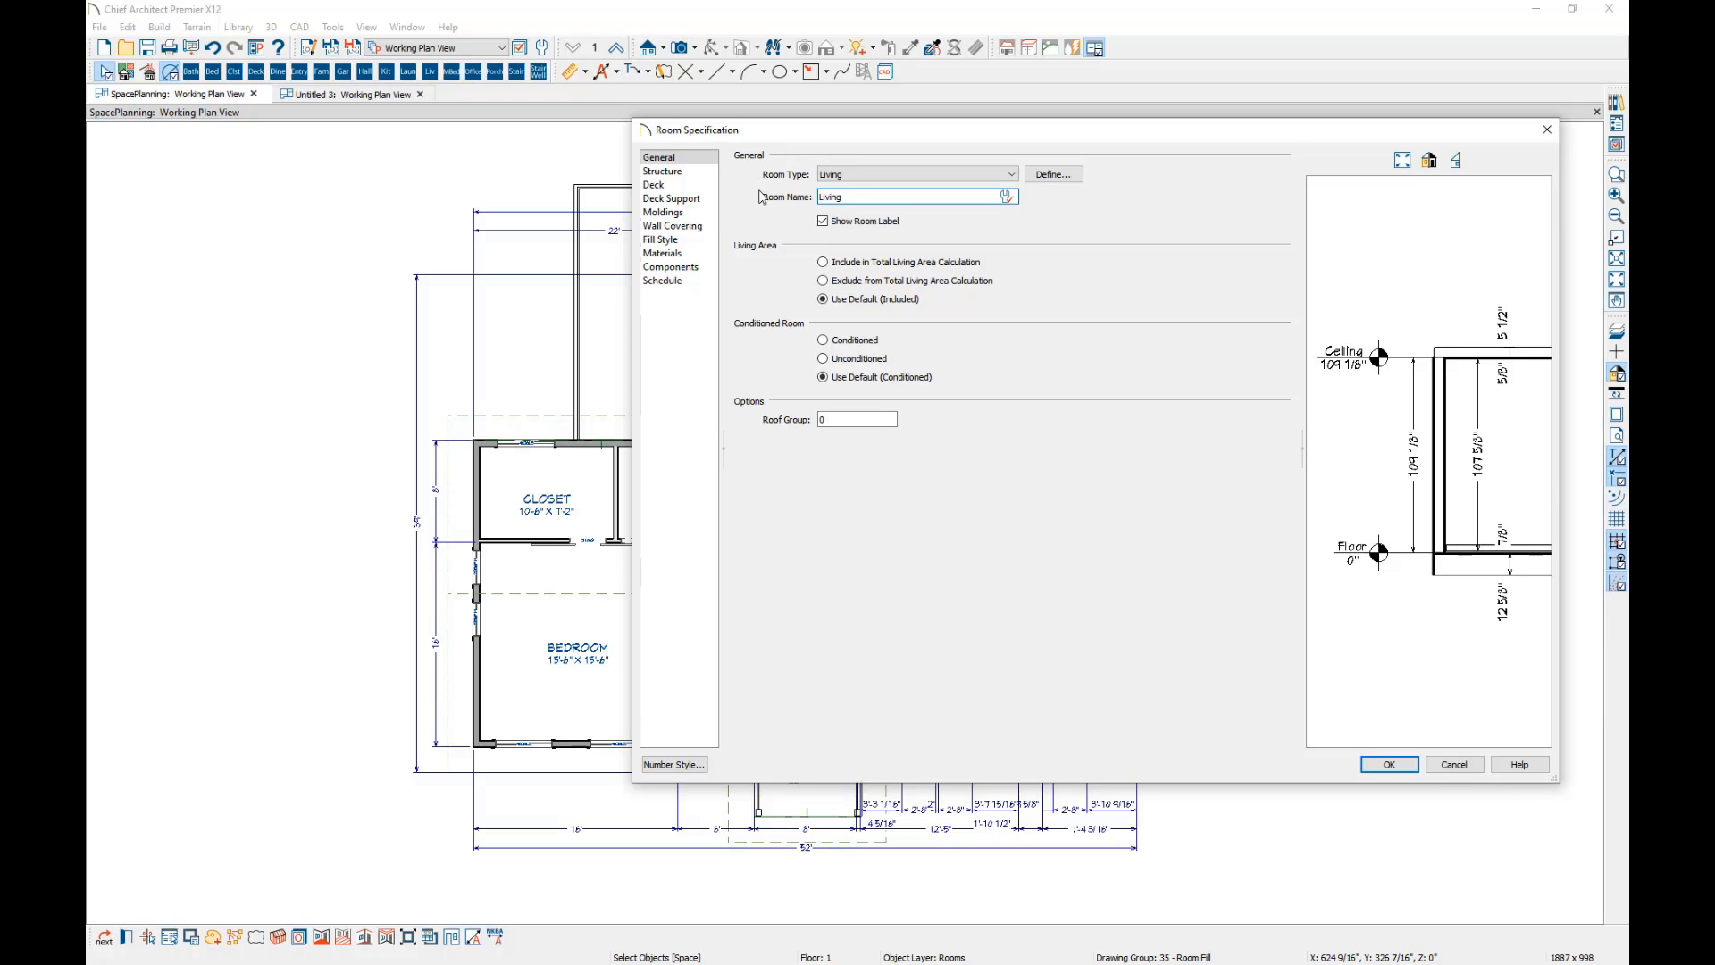
{"action": "key", "text": "ctrl+a"}
{"action": "type", "text": "Dining / Living Room"}
{"action": "key", "text": "Return"}
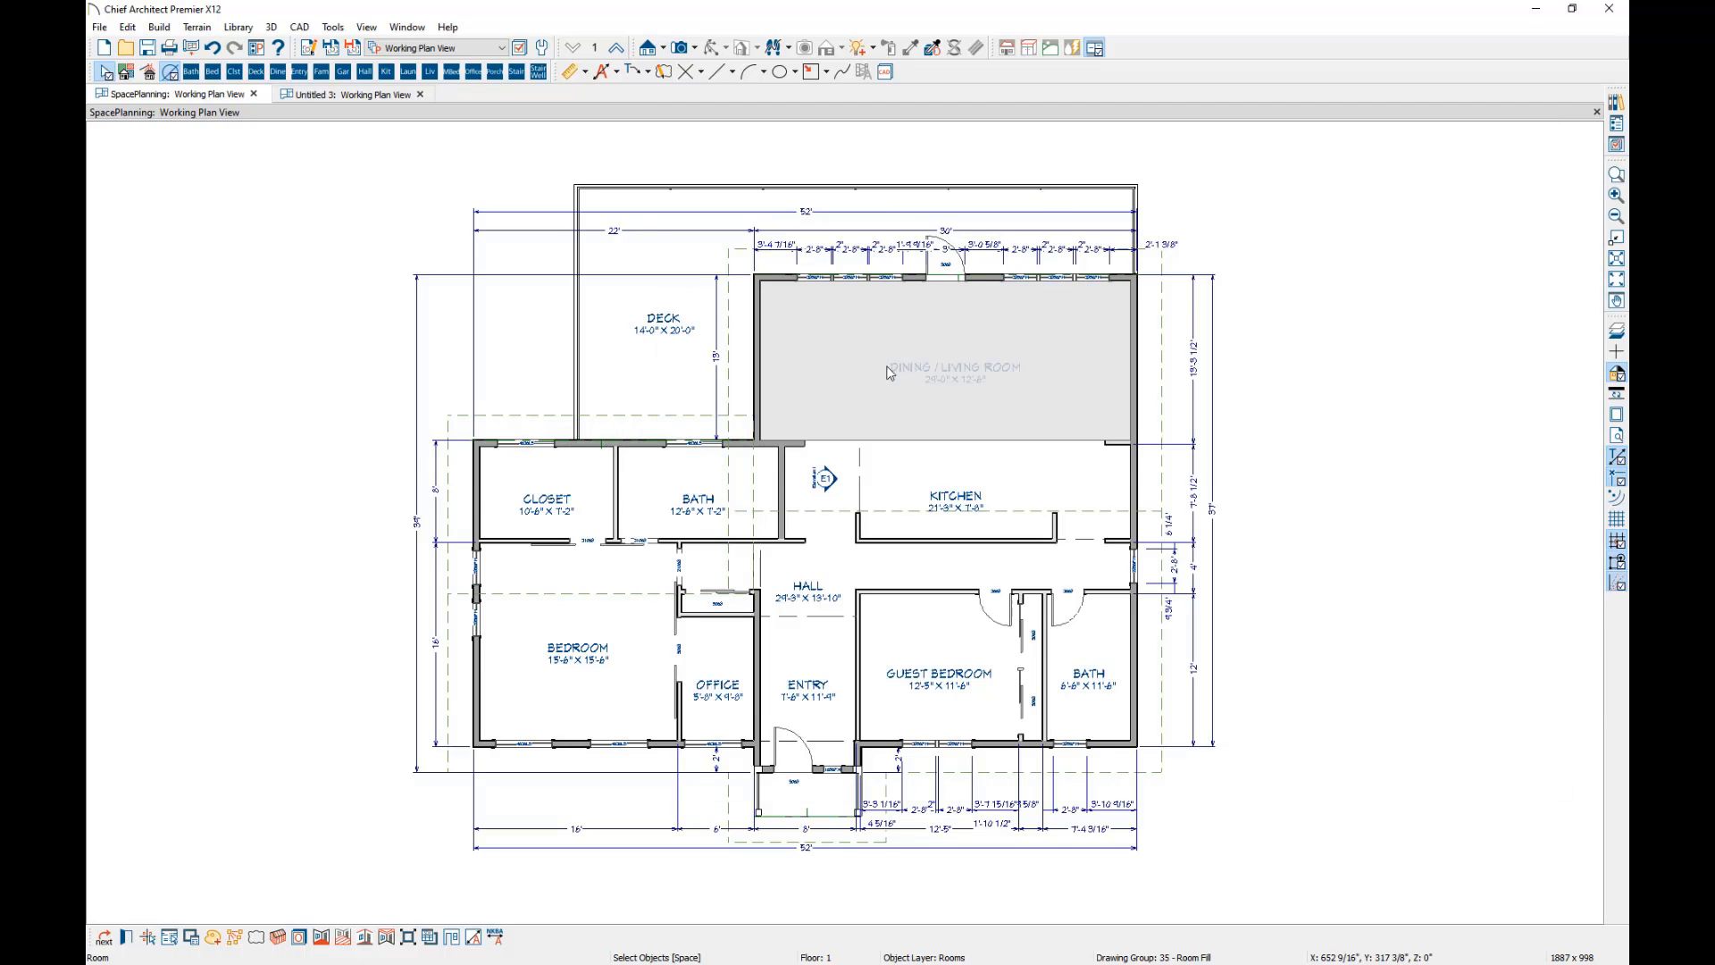
{"action": "left_click", "coordinate": [1424, 378]}
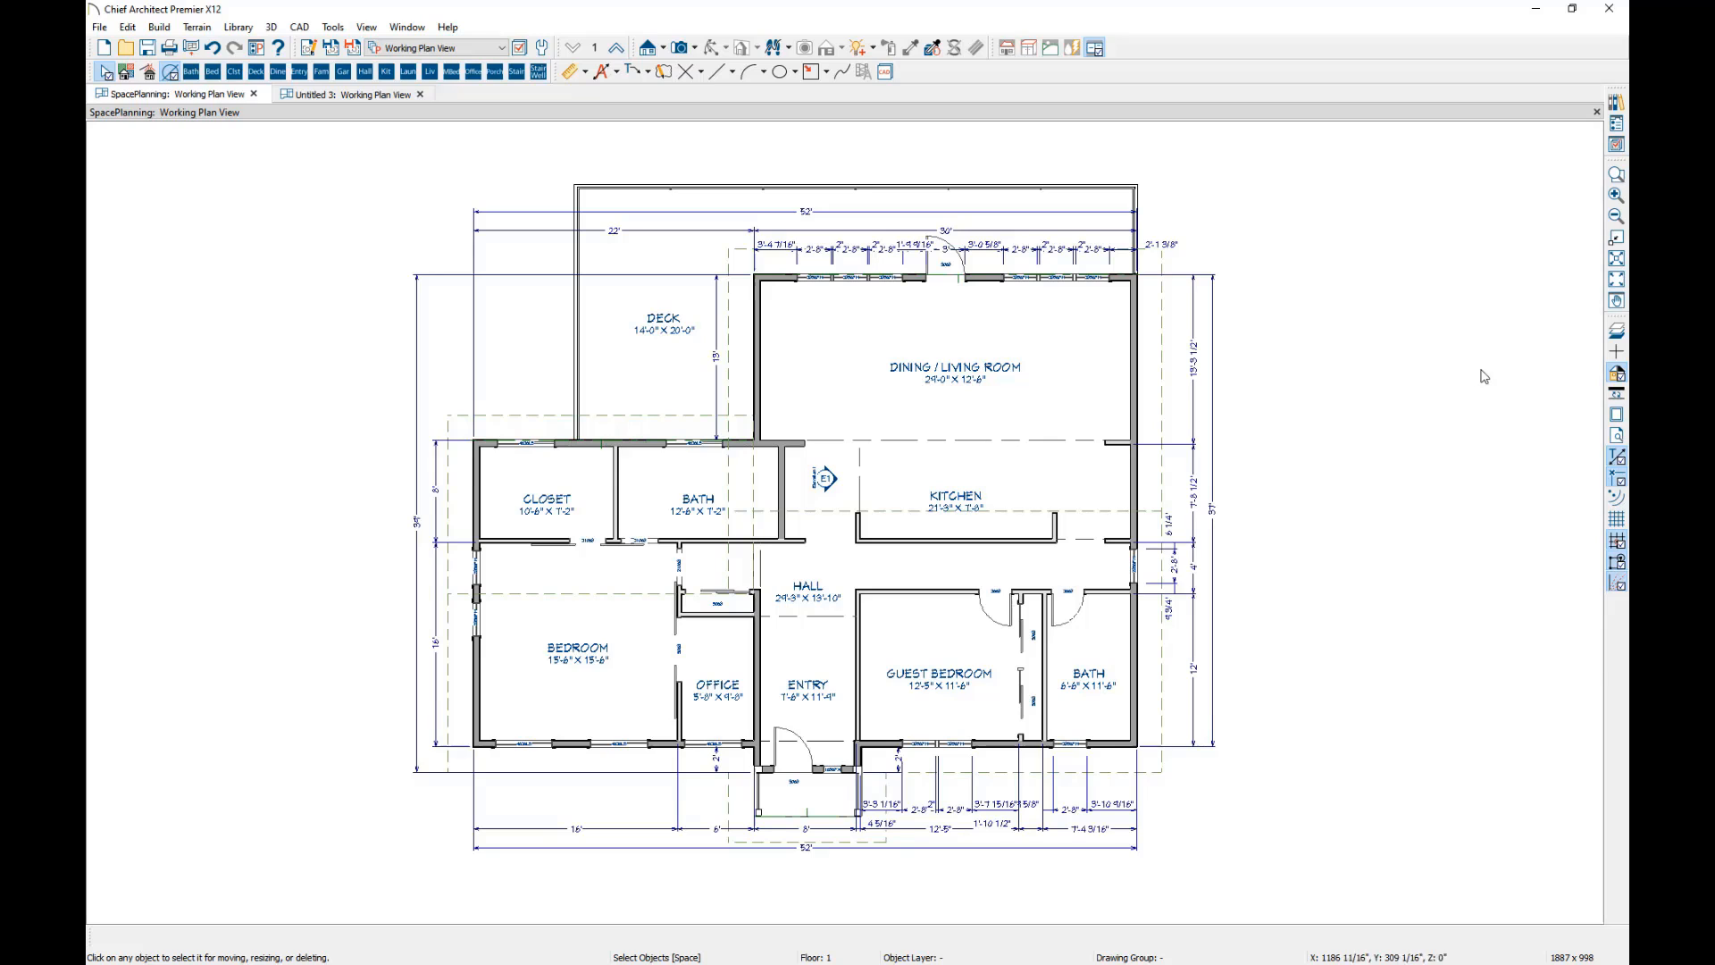
Examine the invisible room dividers separating the kitchen from the dining/living room and the hall, and the kitchen area they enclose.
{"action": "left_click", "coordinate": [1616, 174]}
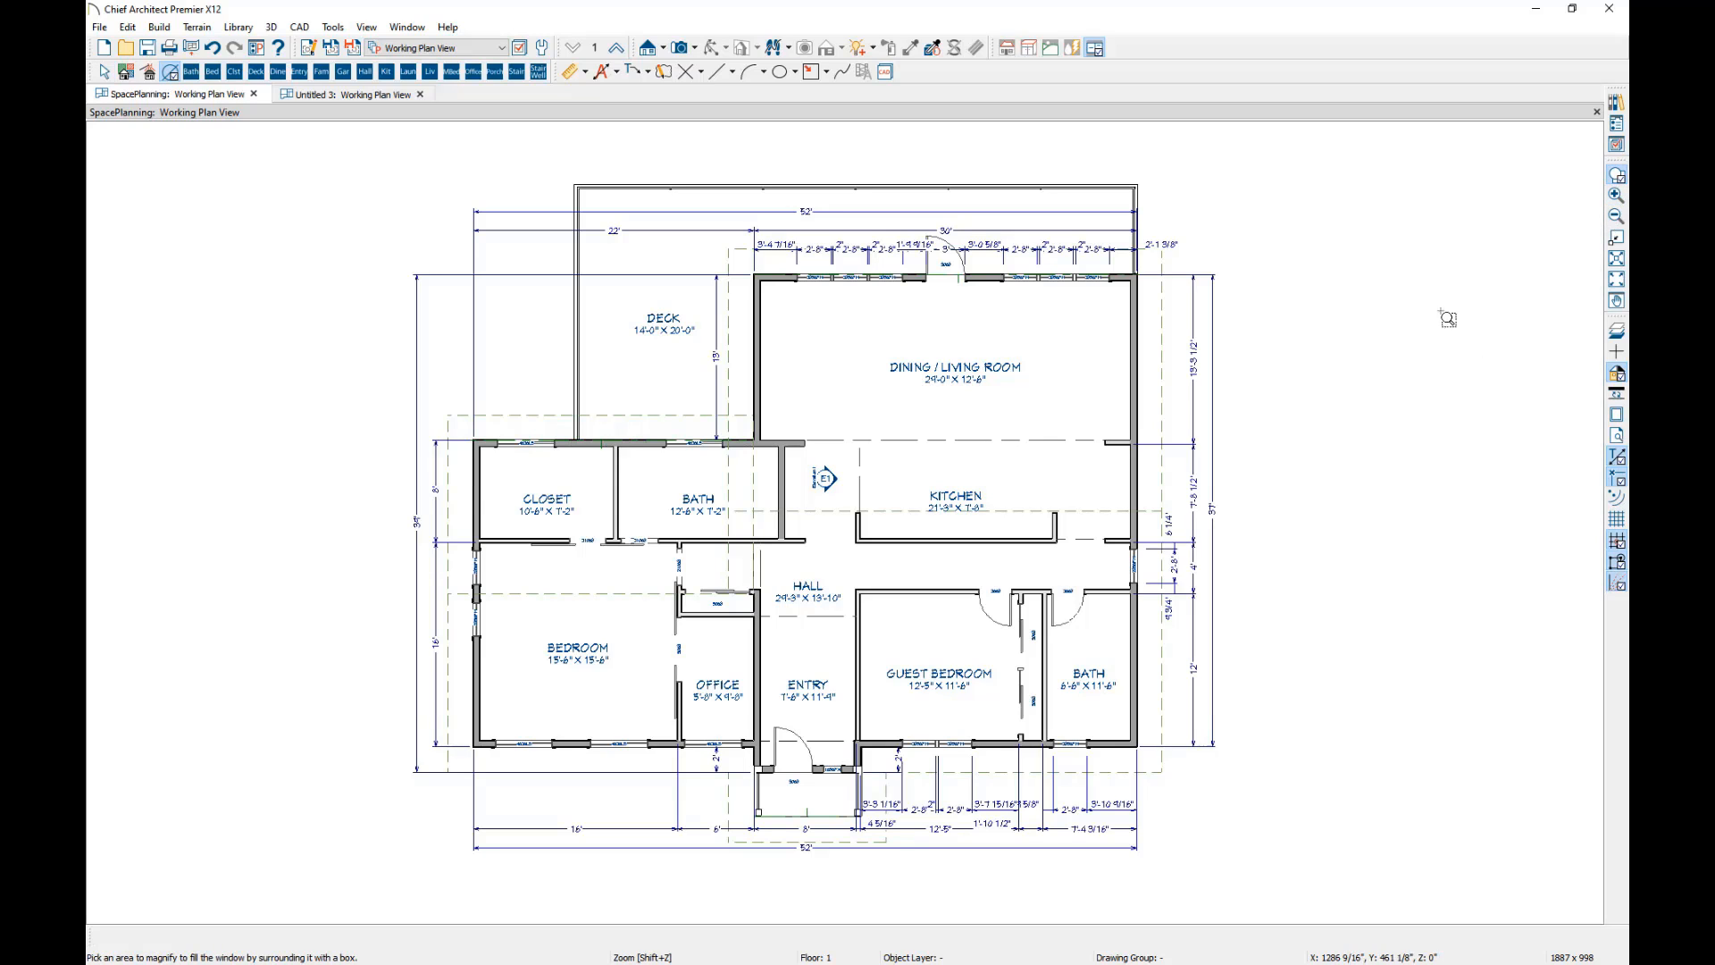
{"action": "left_click_drag", "start_coordinate": [928, 494], "coordinate": [713, 568]}
{"action": "left_click", "coordinate": [722, 442]}
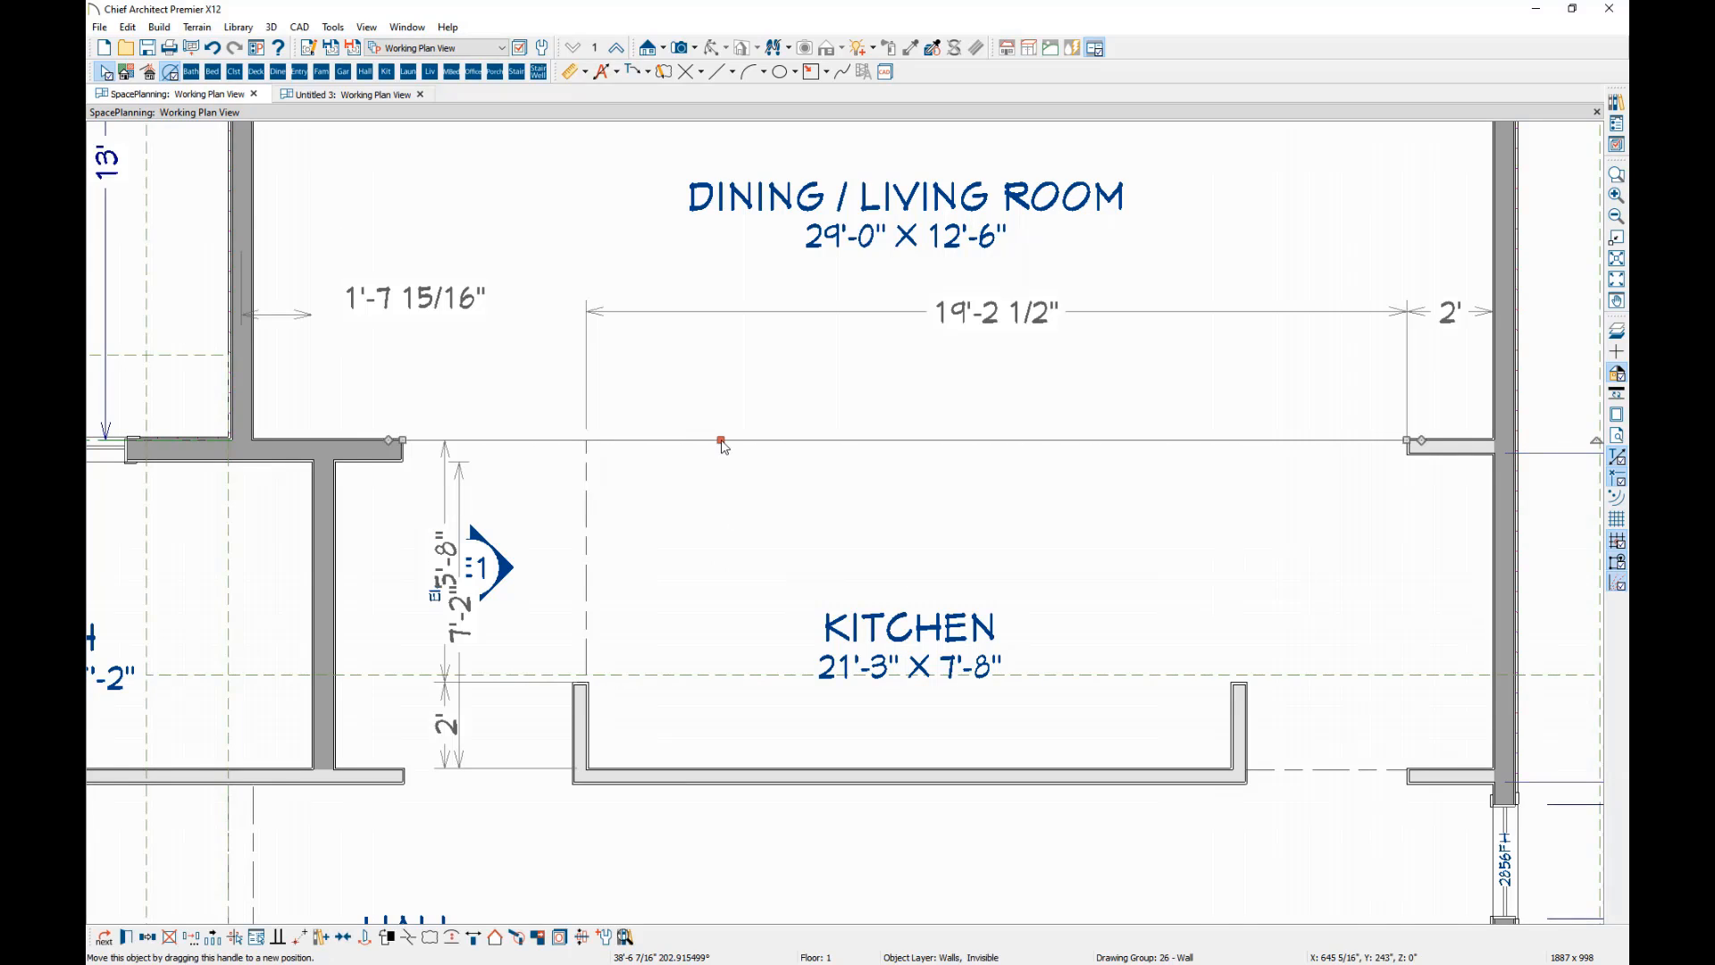
{"action": "left_click", "coordinate": [588, 564]}
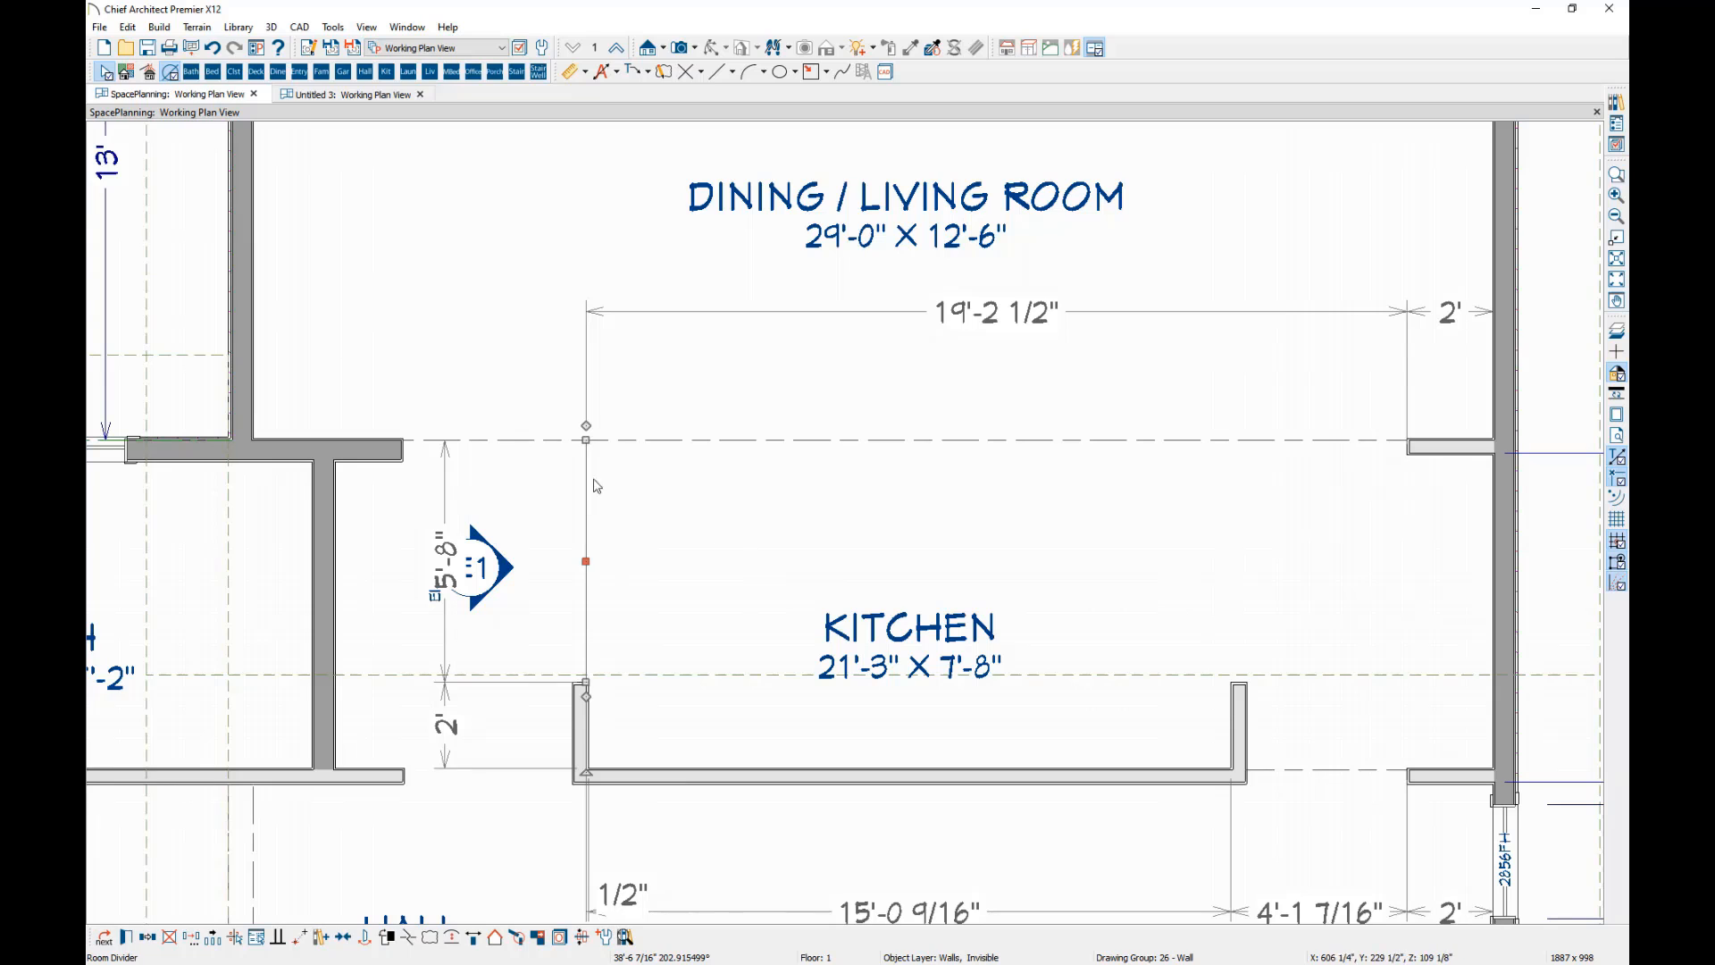
{"action": "scroll", "coordinate": [857, 510], "scroll_direction": "down", "scroll_amount": 2}
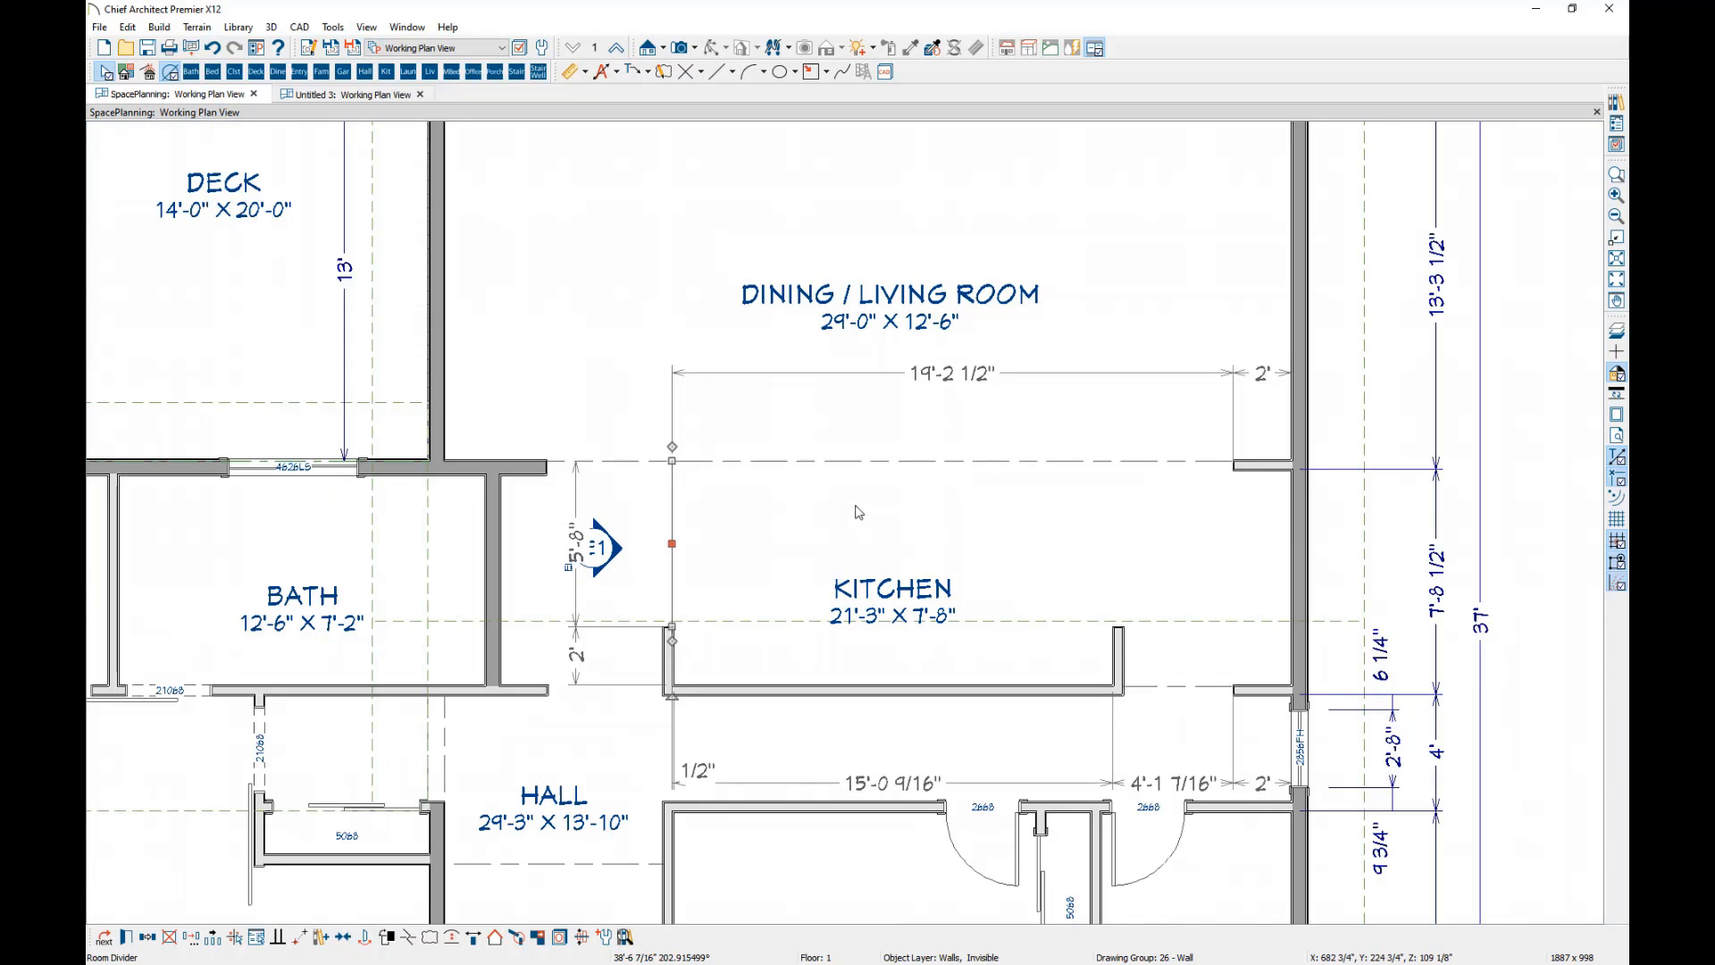
{"action": "scroll", "coordinate": [858, 510], "scroll_direction": "down", "scroll_amount": 1}
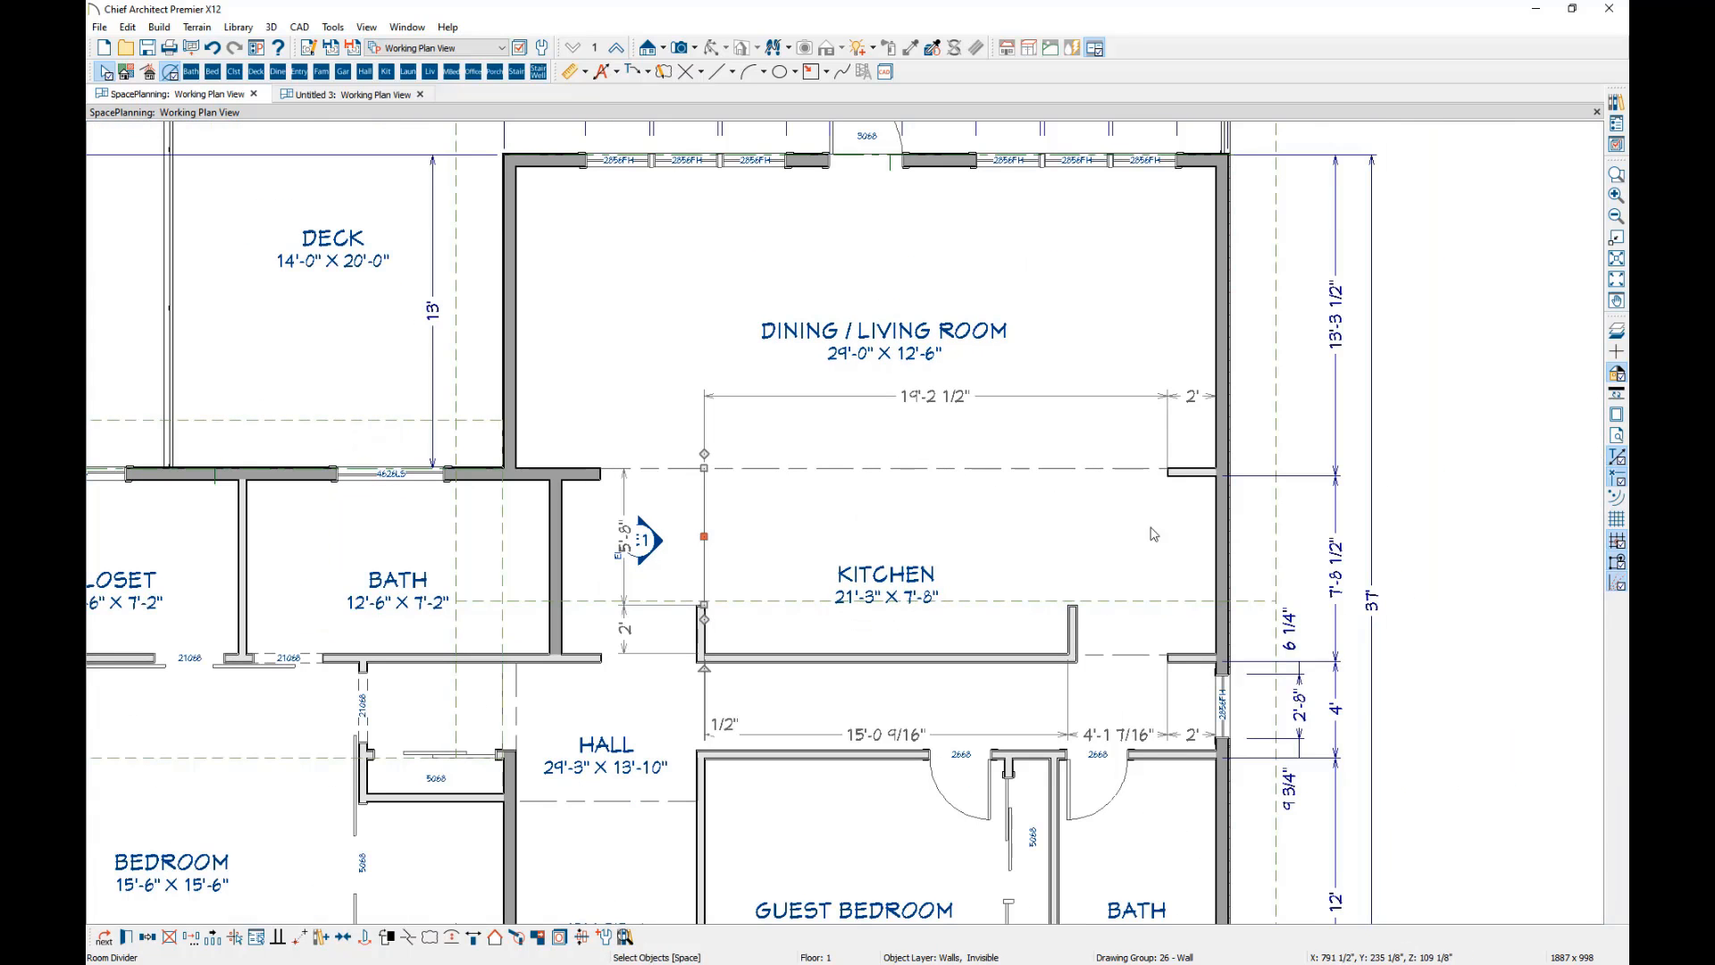
{"action": "left_click", "coordinate": [1171, 554]}
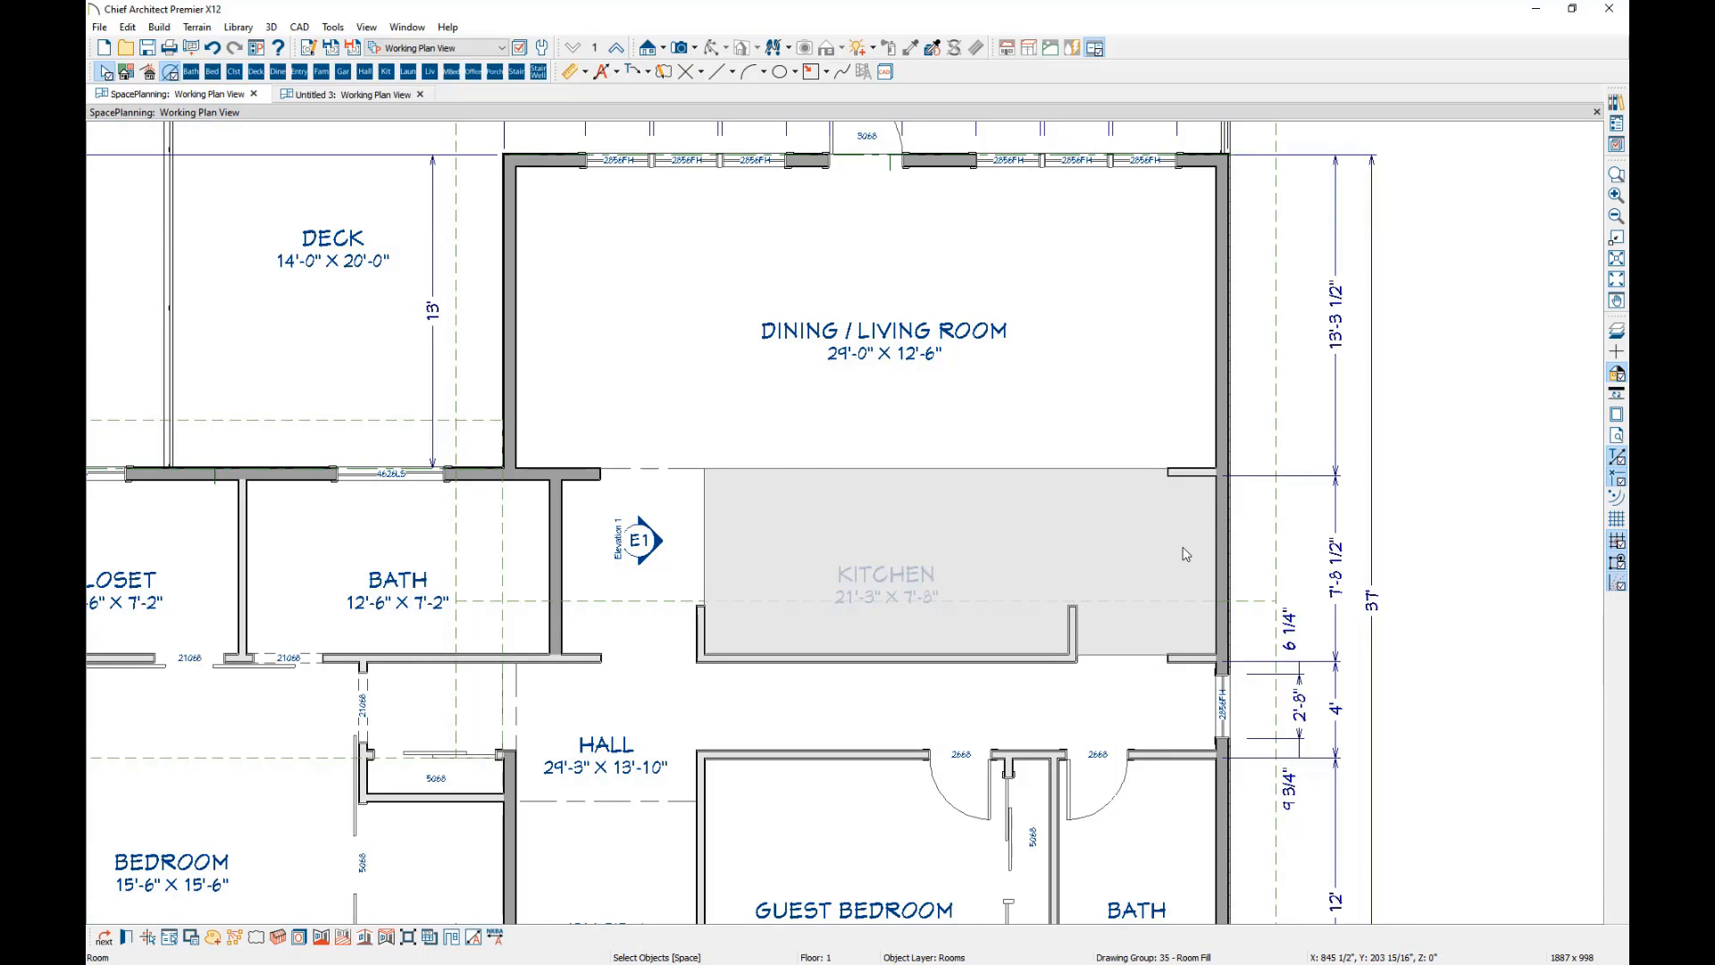
{"action": "key", "text": "Escape"}
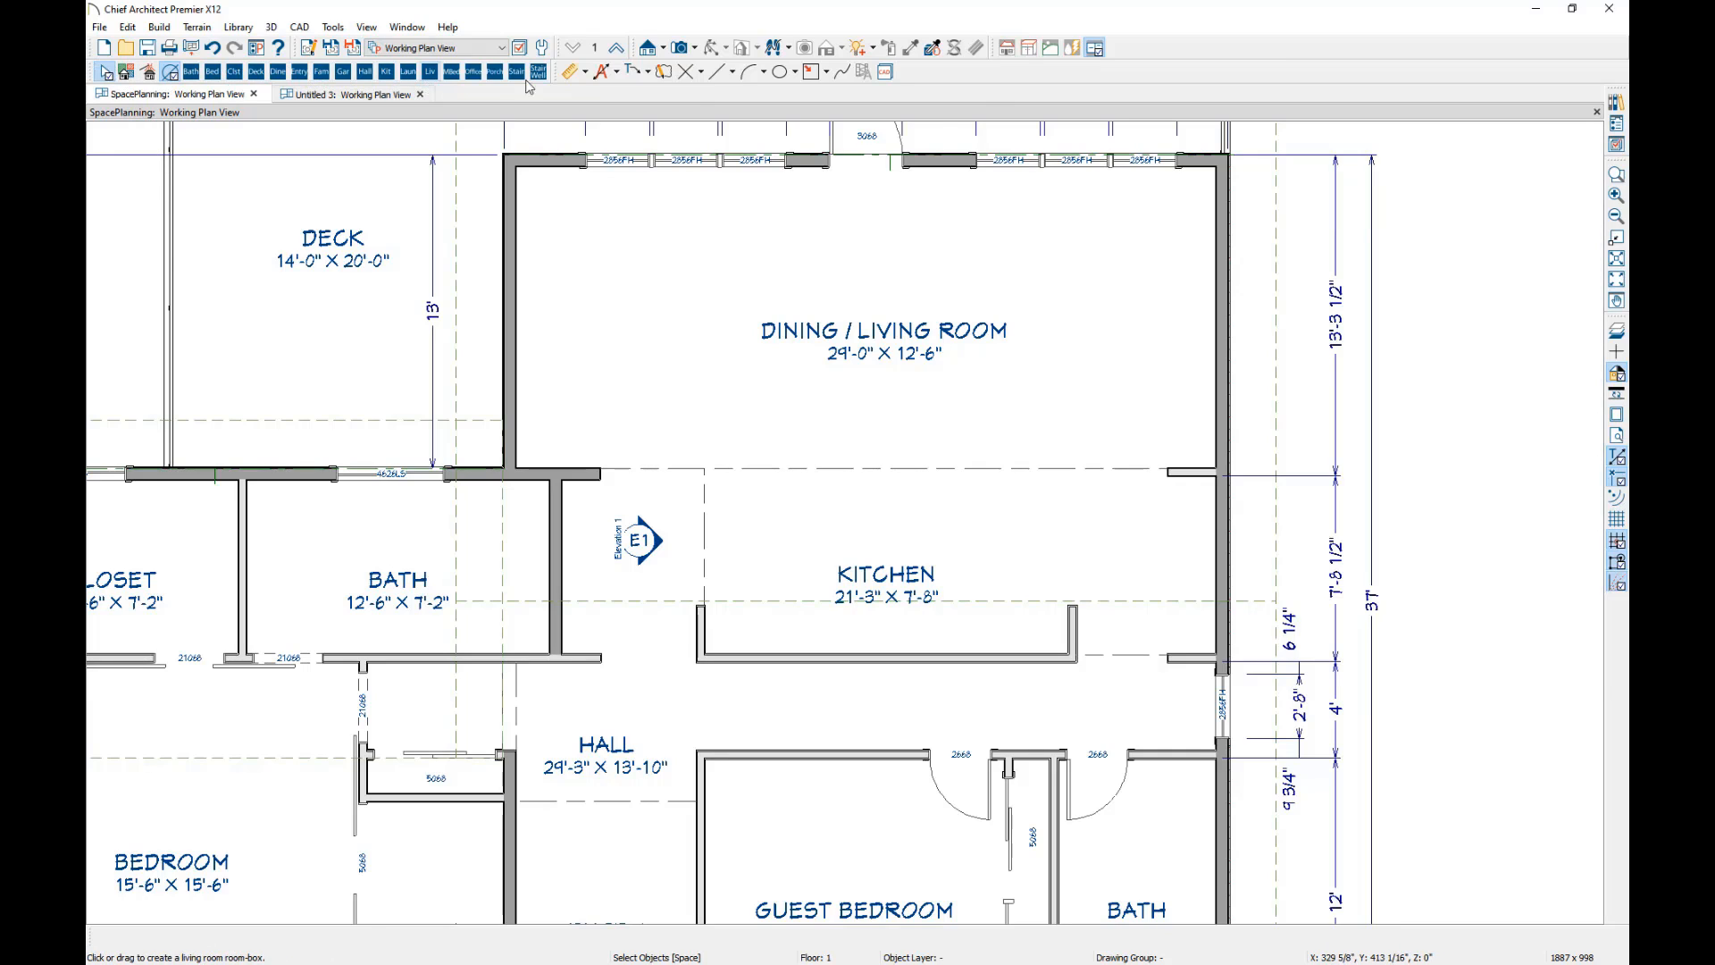
Switch to the default toolbar configuration and divide the hall with a Room Divider between the passage beside the kitchen and the main hall.
{"action": "left_click", "coordinate": [1007, 49]}
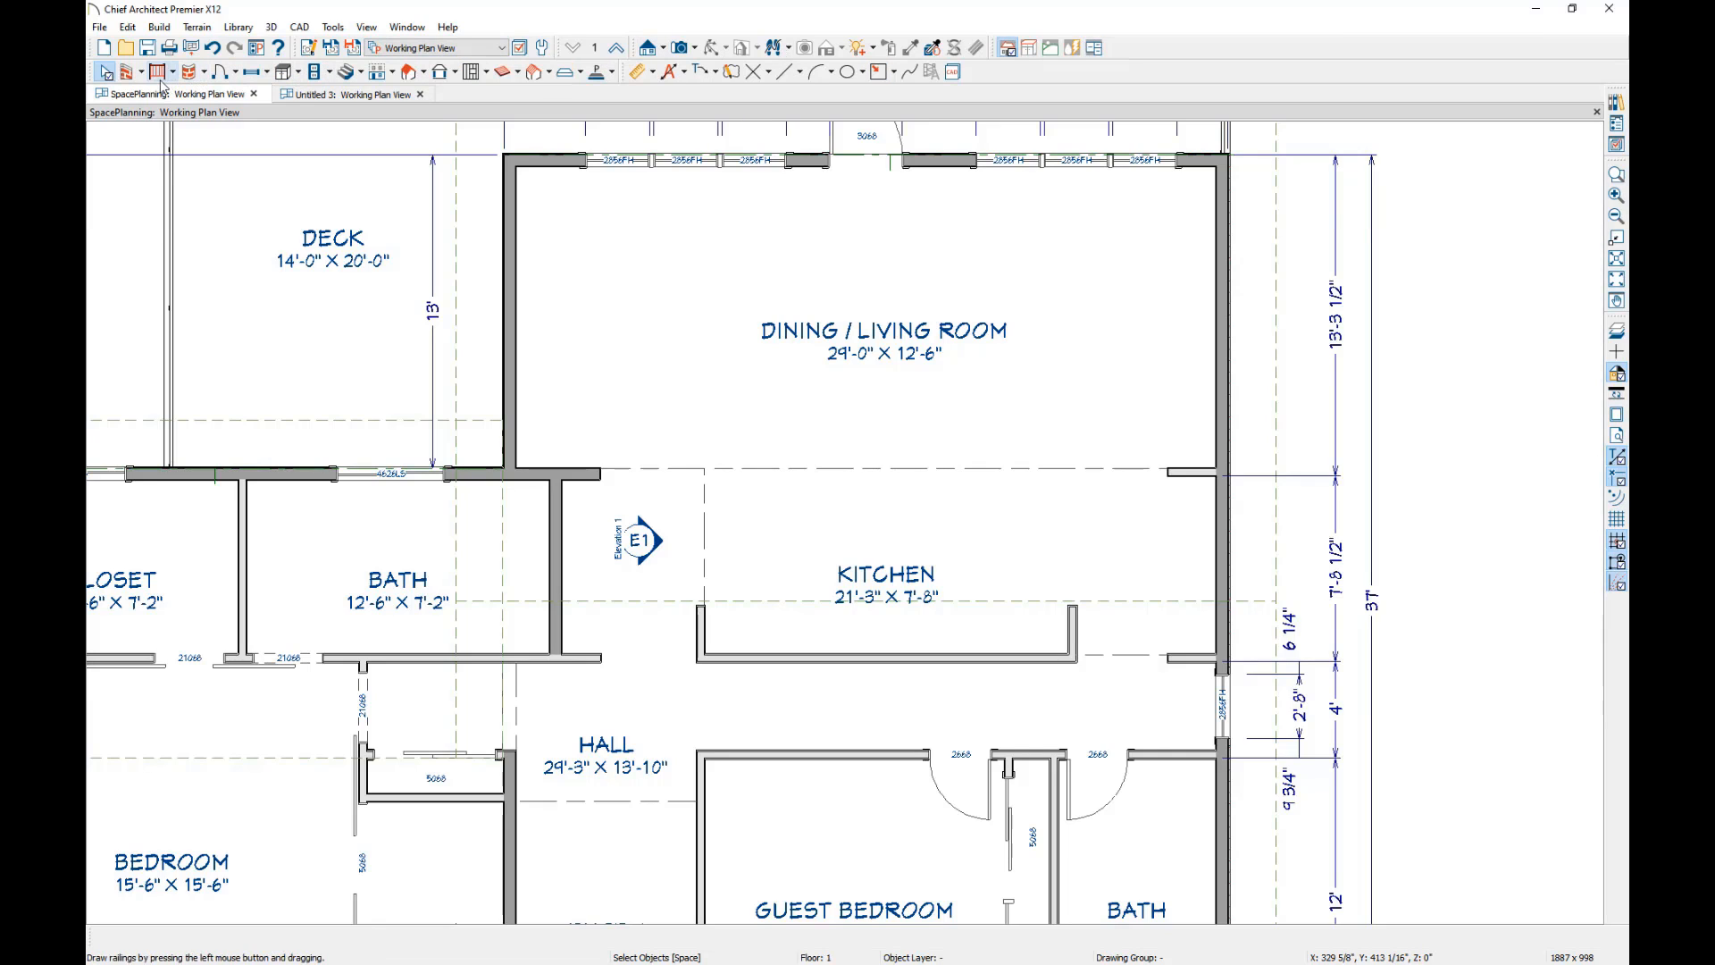
{"action": "left_click", "coordinate": [141, 73]}
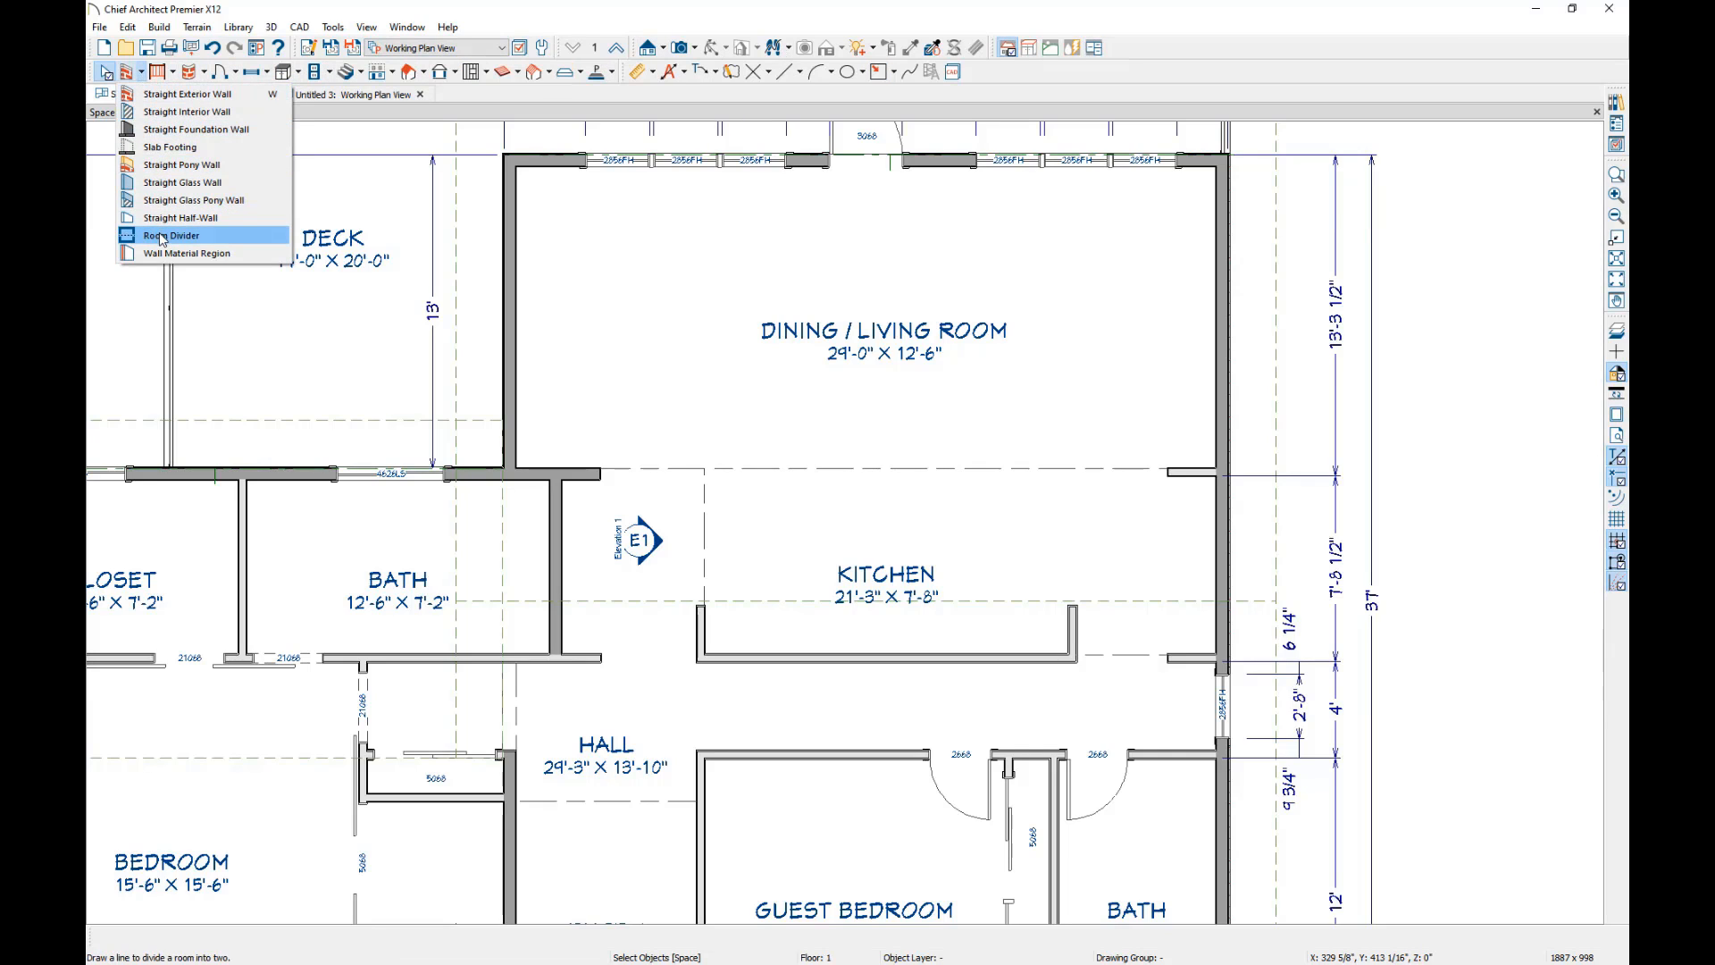
{"action": "left_click", "coordinate": [161, 237]}
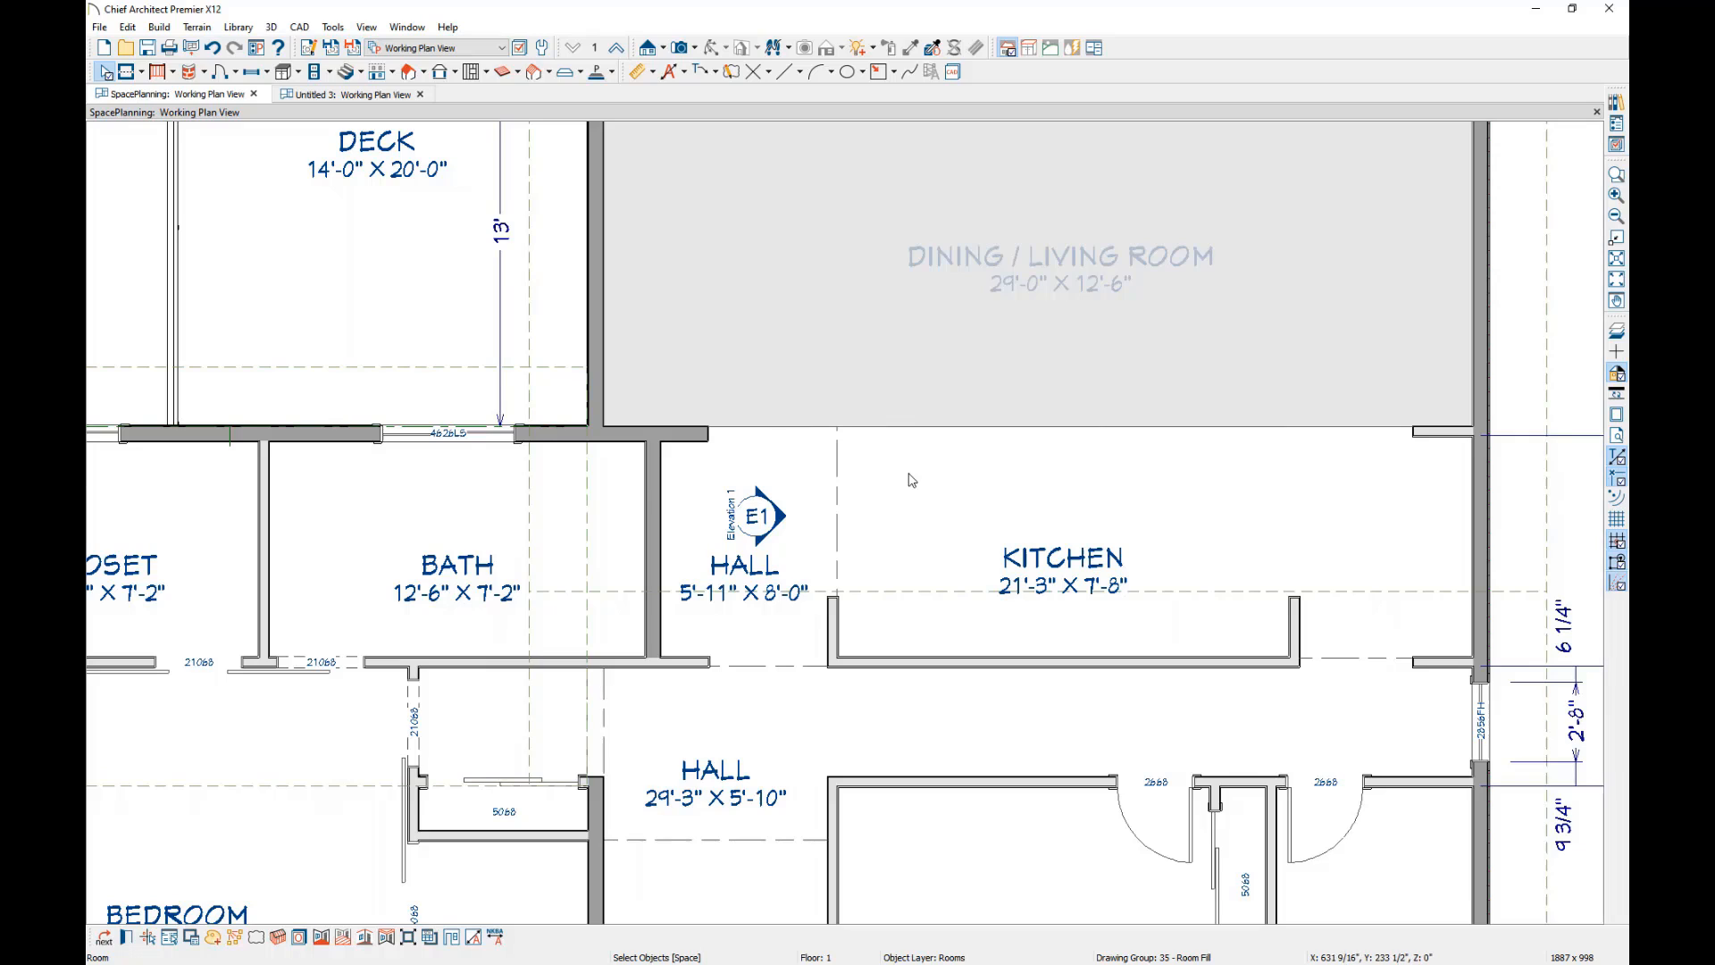
{"action": "key", "text": "Escape"}
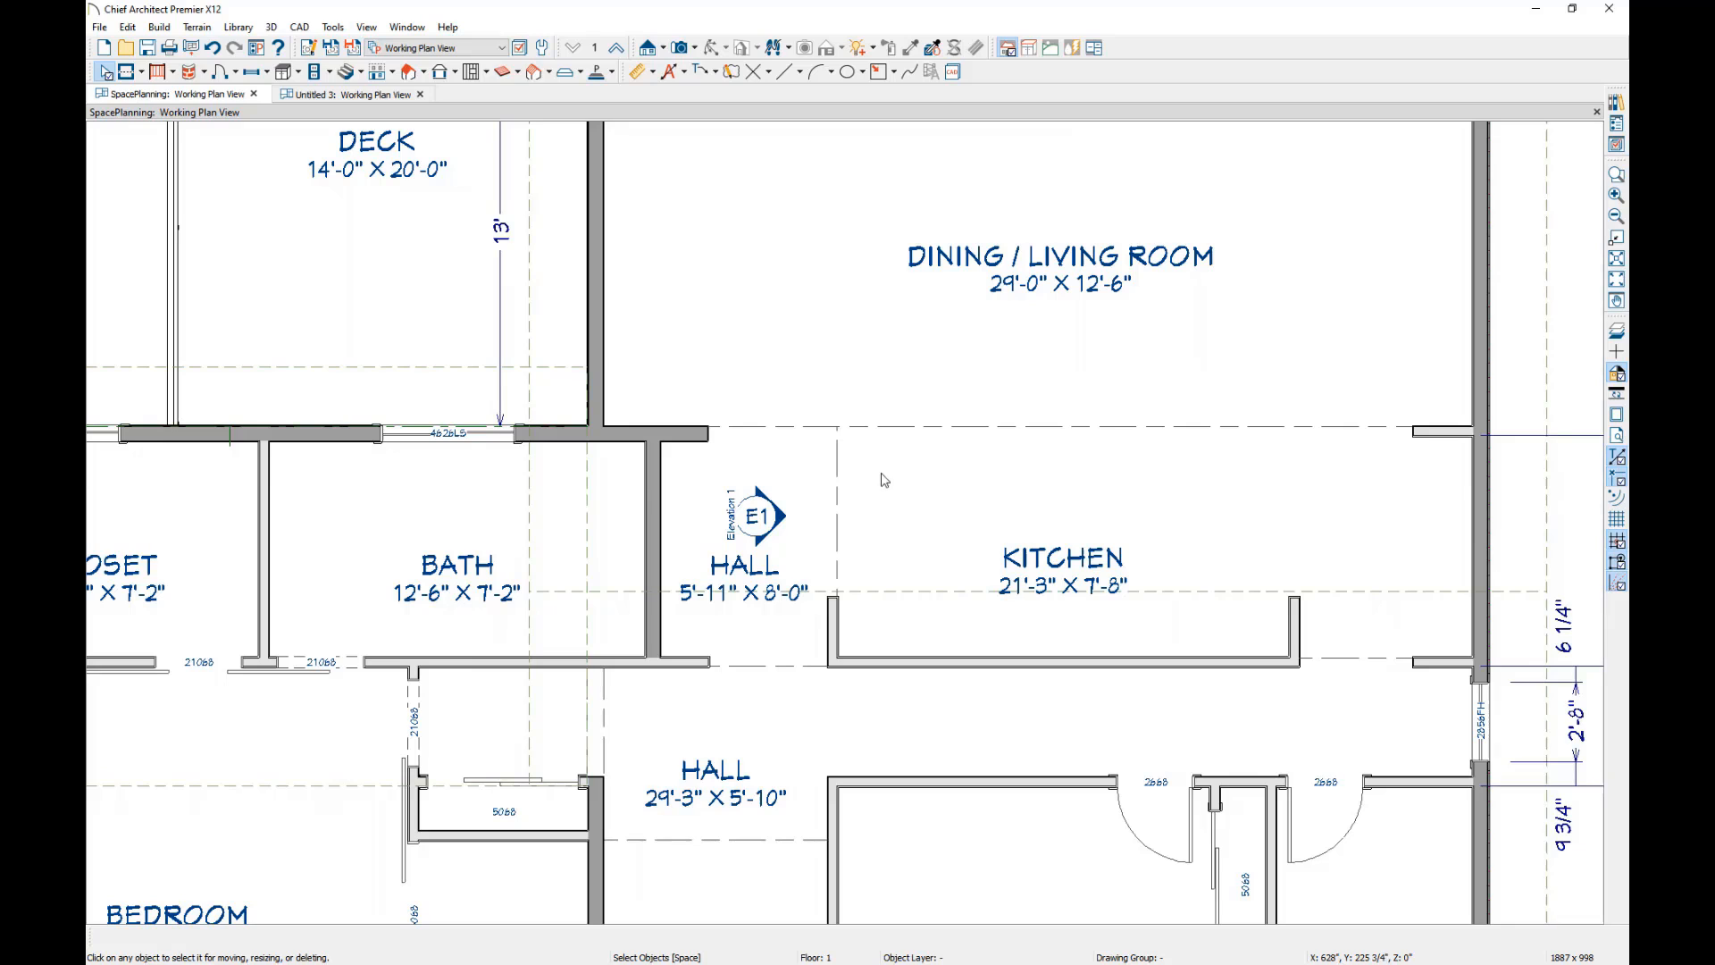
Open the Elevation 1 cross section from its camera in the hall, place it side by side with the plan, and fit the view.
{"action": "left_click", "coordinate": [758, 515]}
{"action": "double_click", "coordinate": [757, 516]}
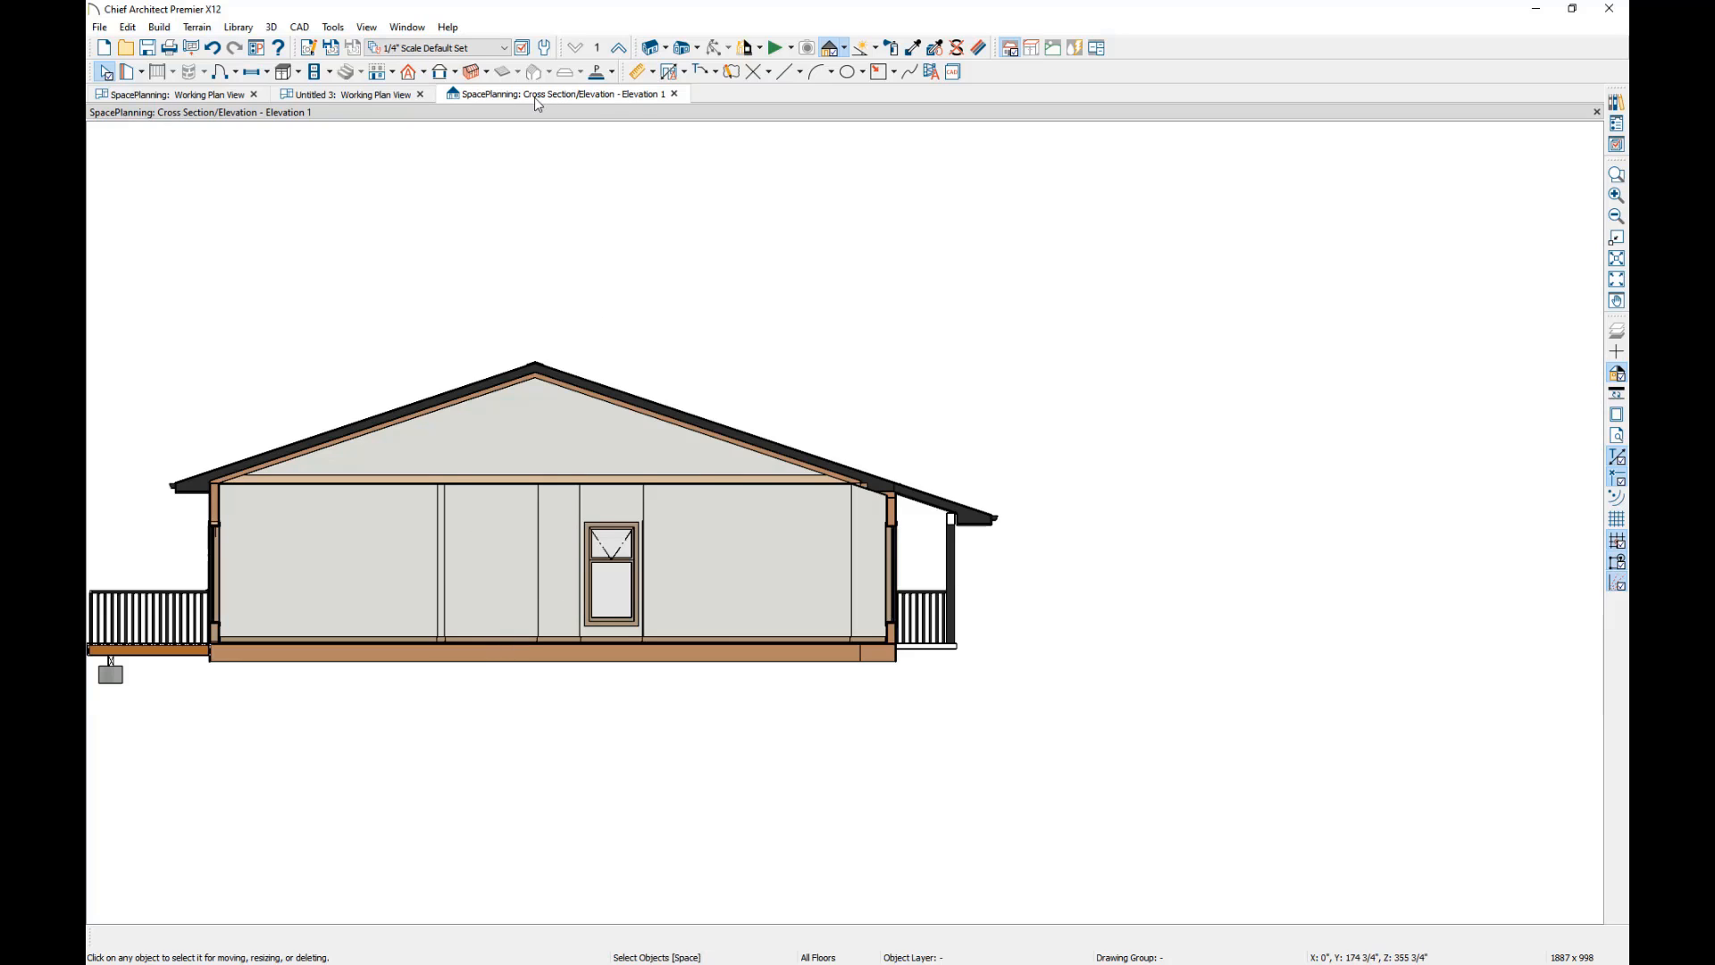
{"action": "left_click_drag", "start_coordinate": [530, 99], "coordinate": [1265, 209]}
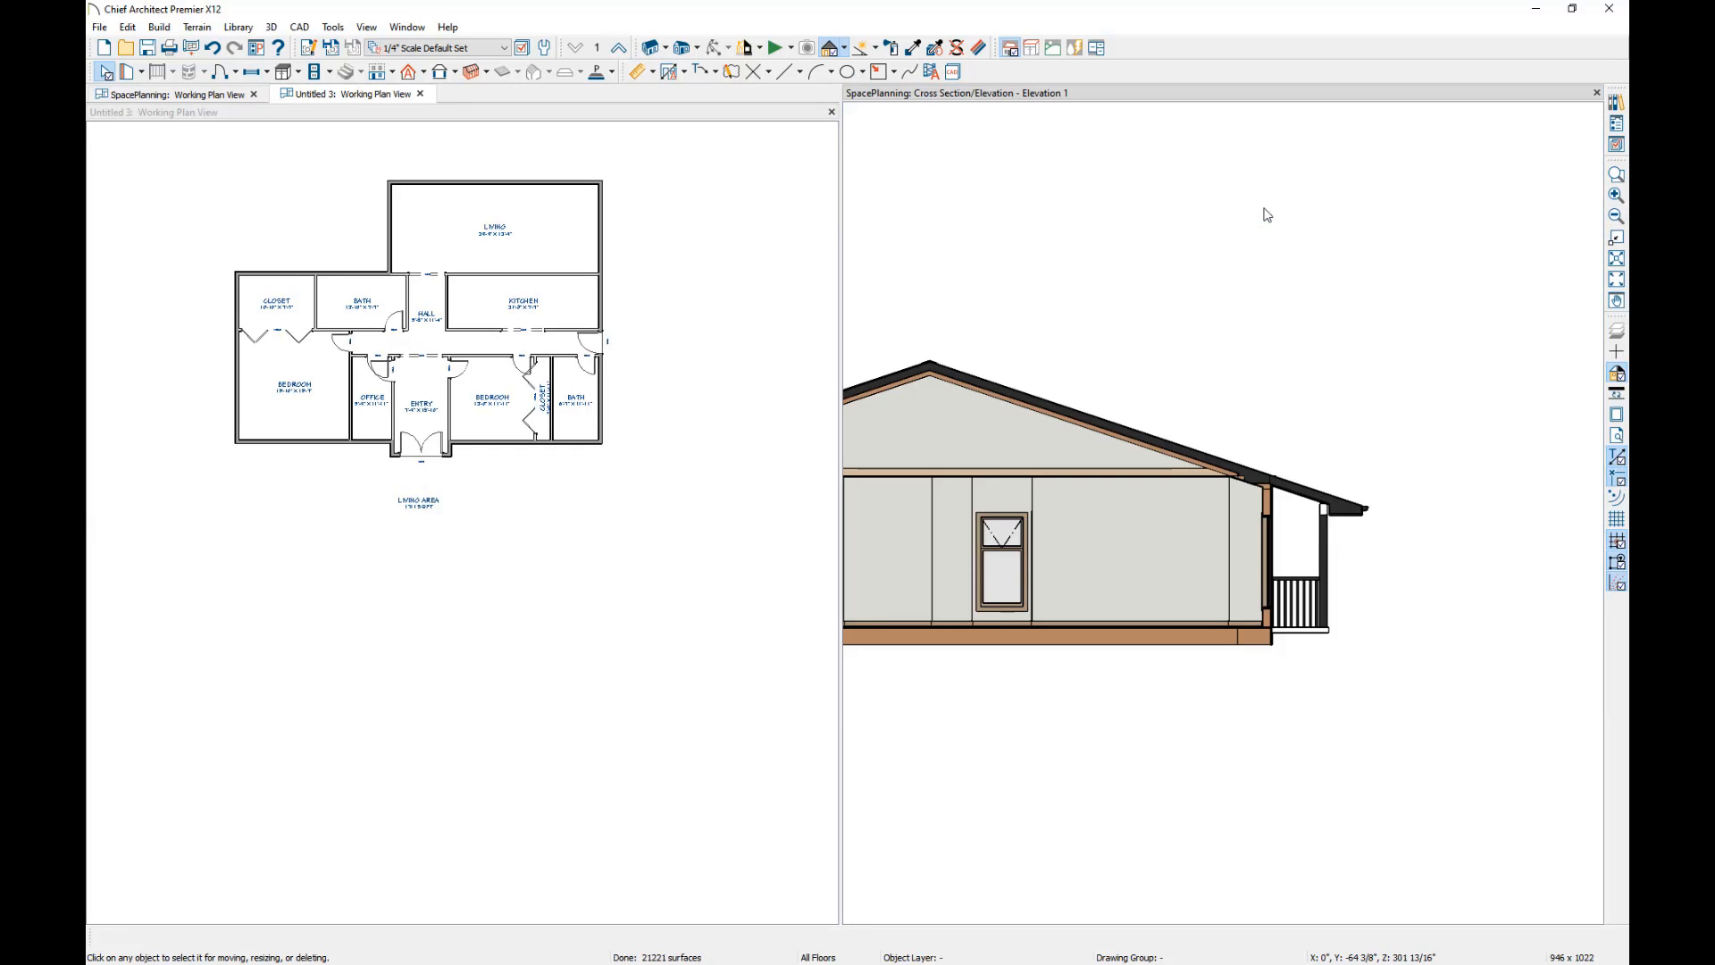
{"action": "left_click", "coordinate": [1618, 279]}
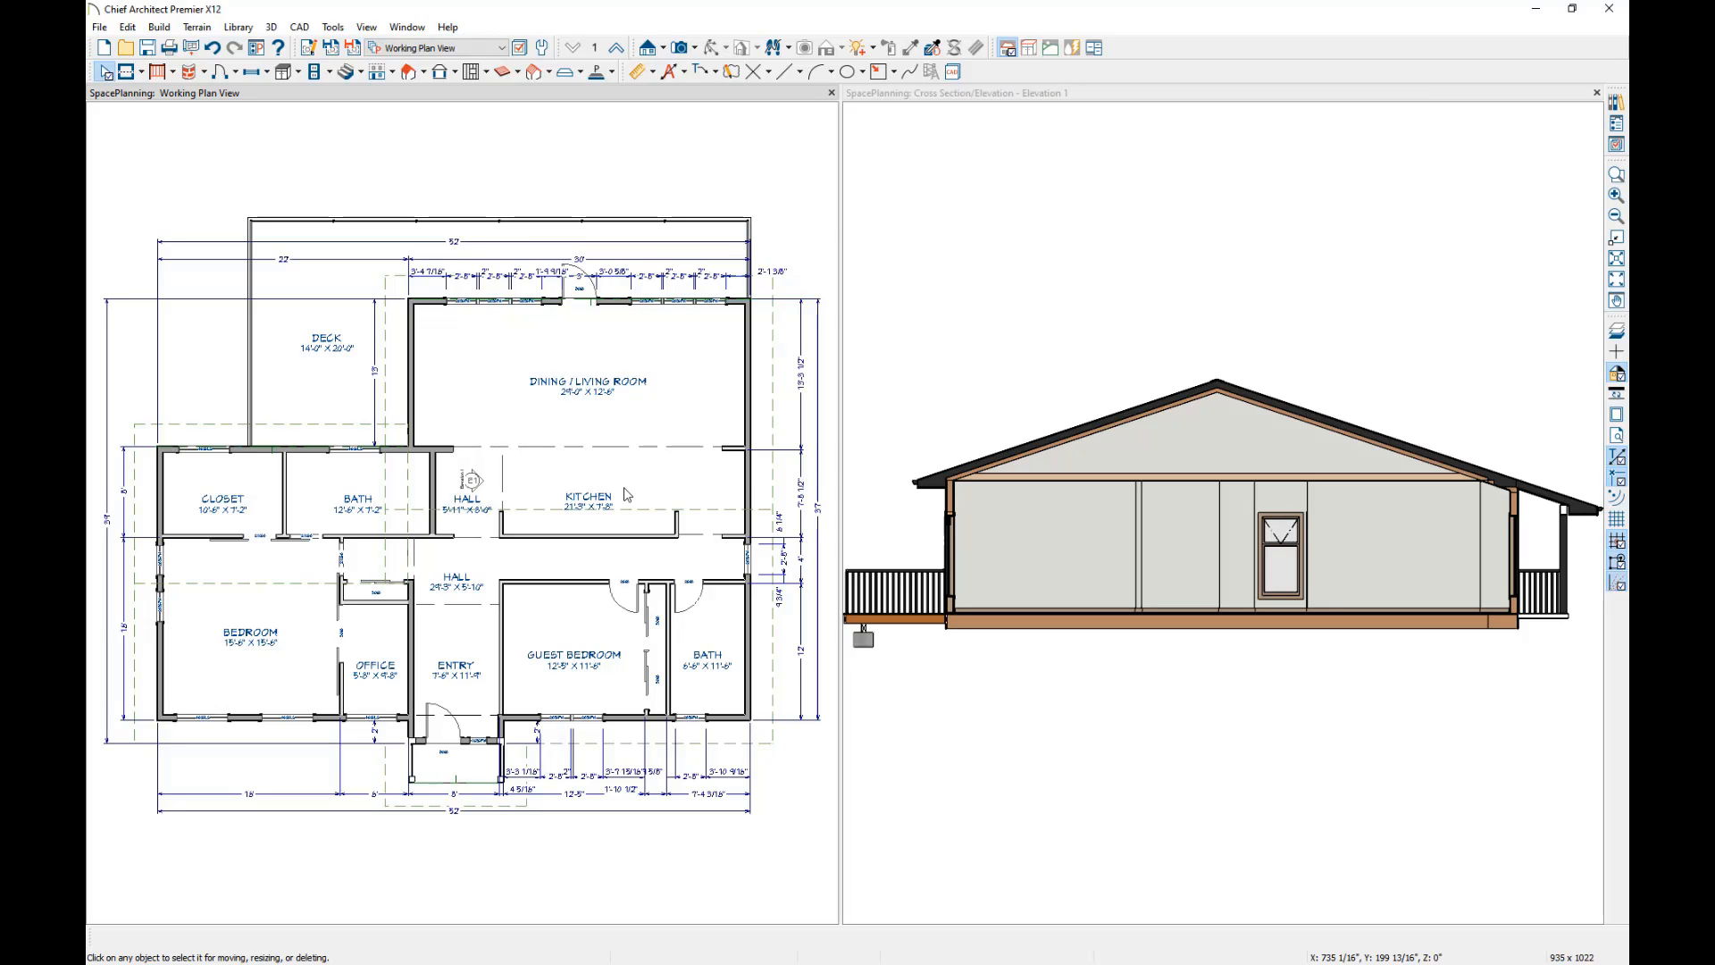
Remove the flat ceiling over the Dining / Living Room in its room structure settings.
{"action": "double_click", "coordinate": [674, 347]}
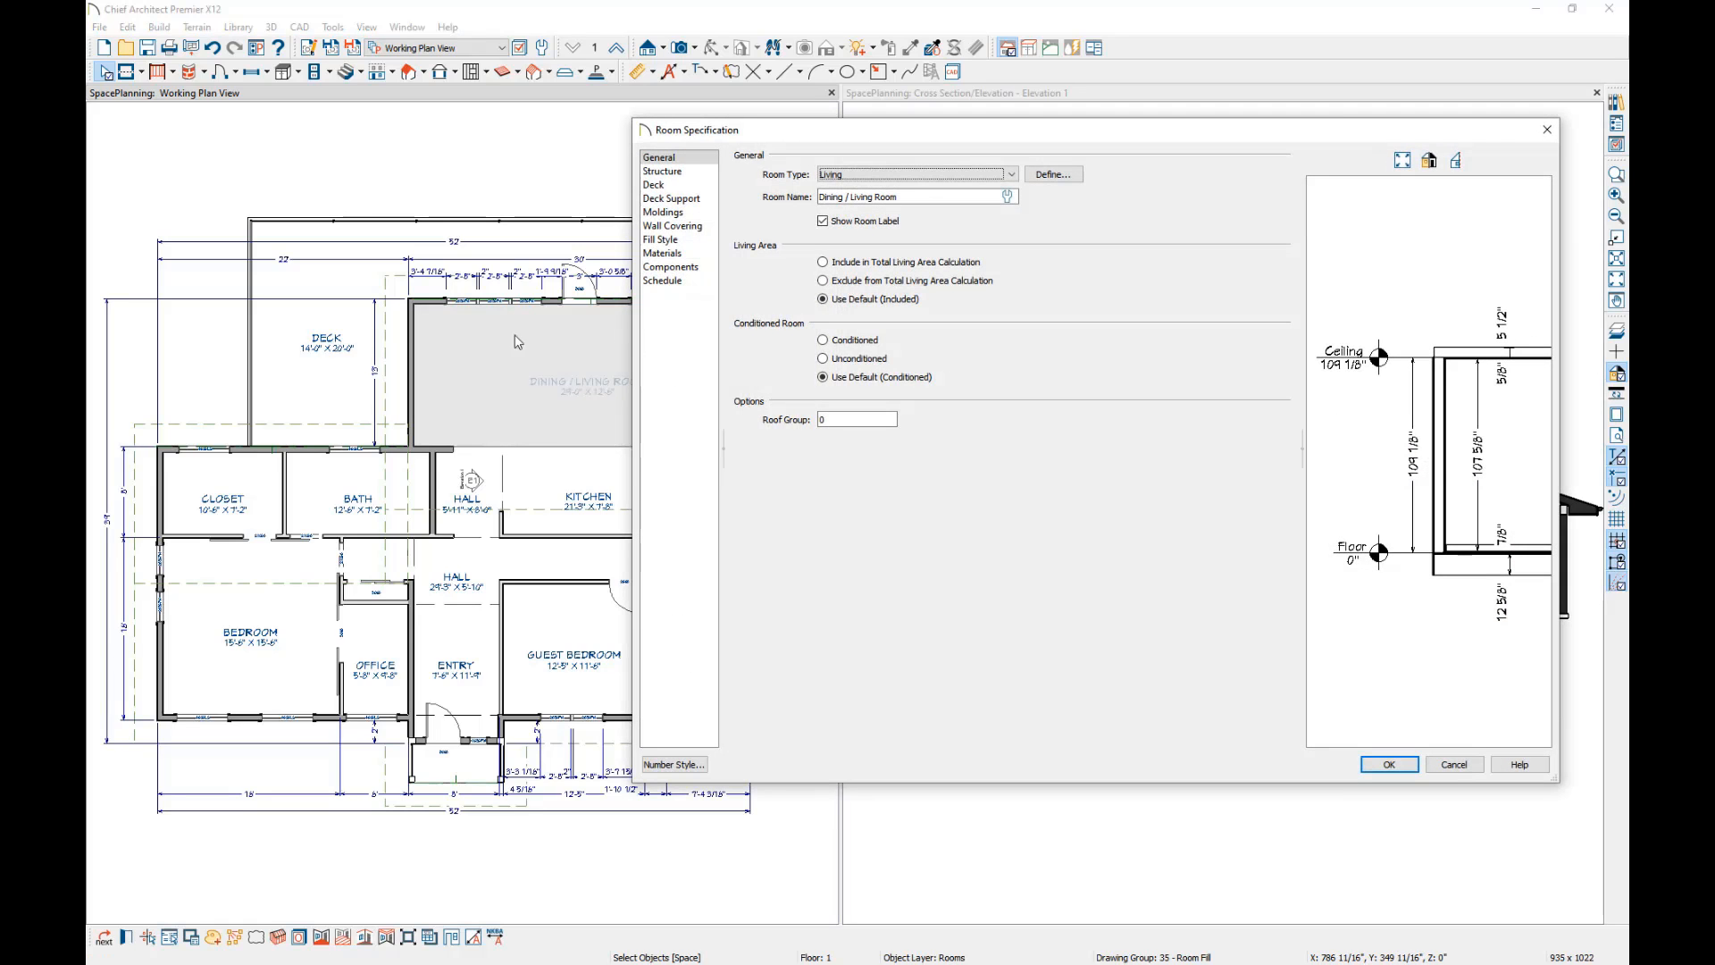
{"action": "left_click", "coordinate": [668, 172]}
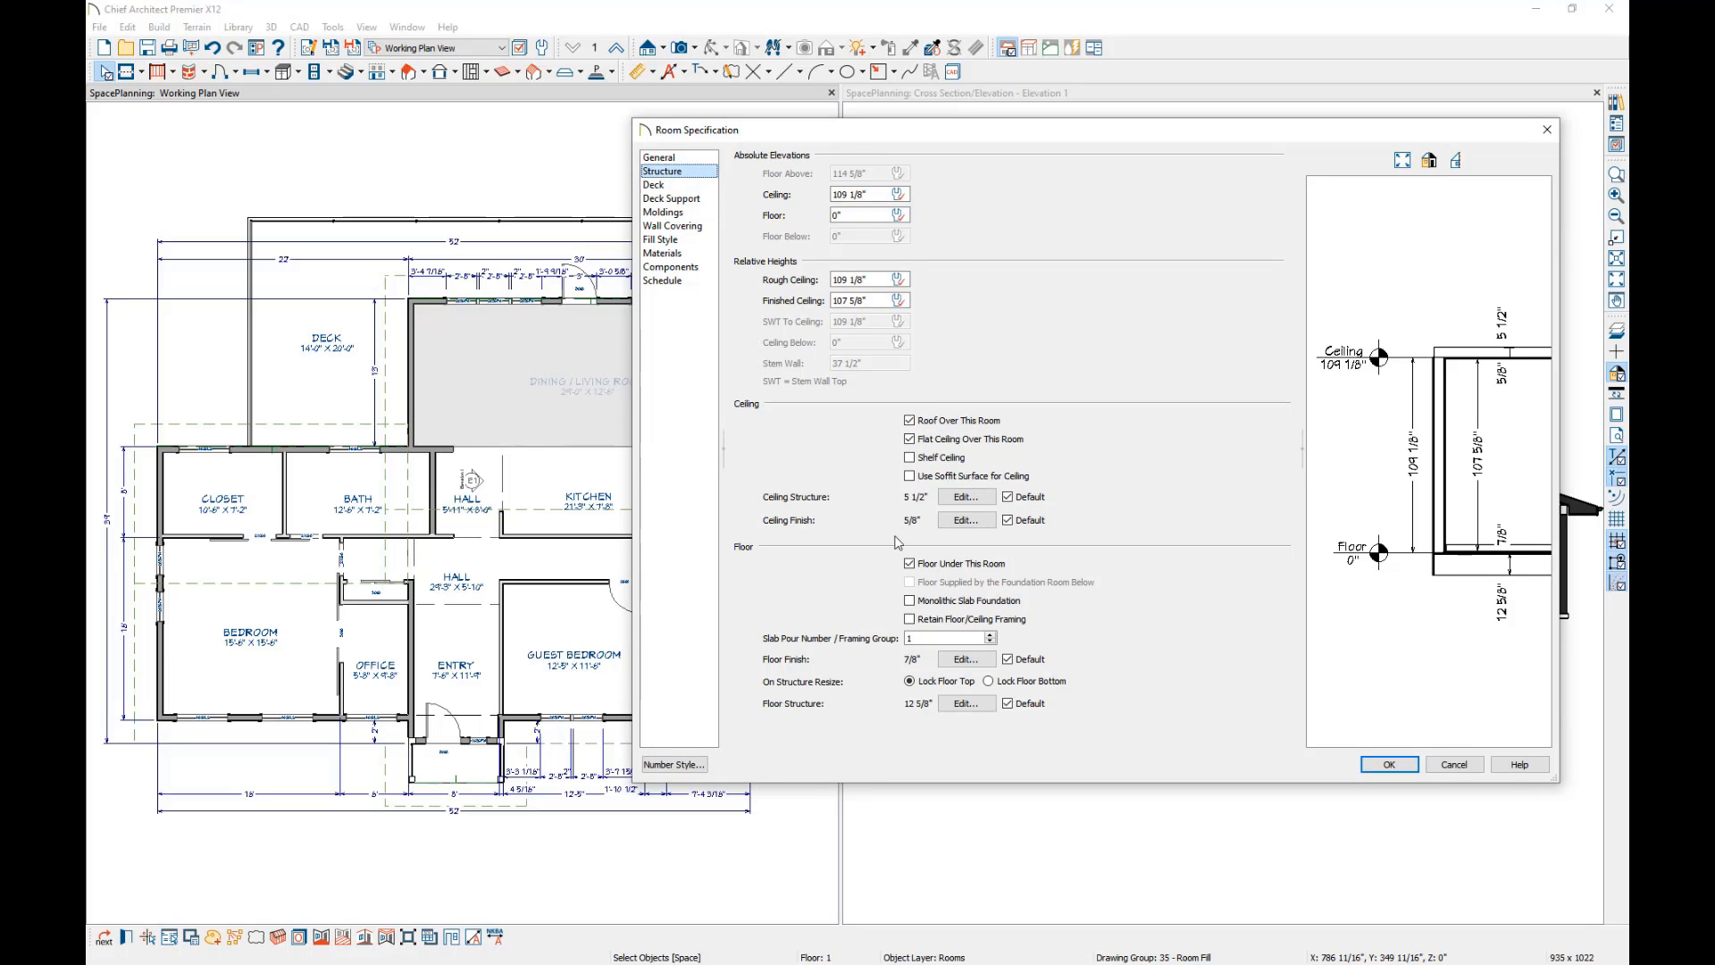
{"action": "left_click", "coordinate": [910, 439]}
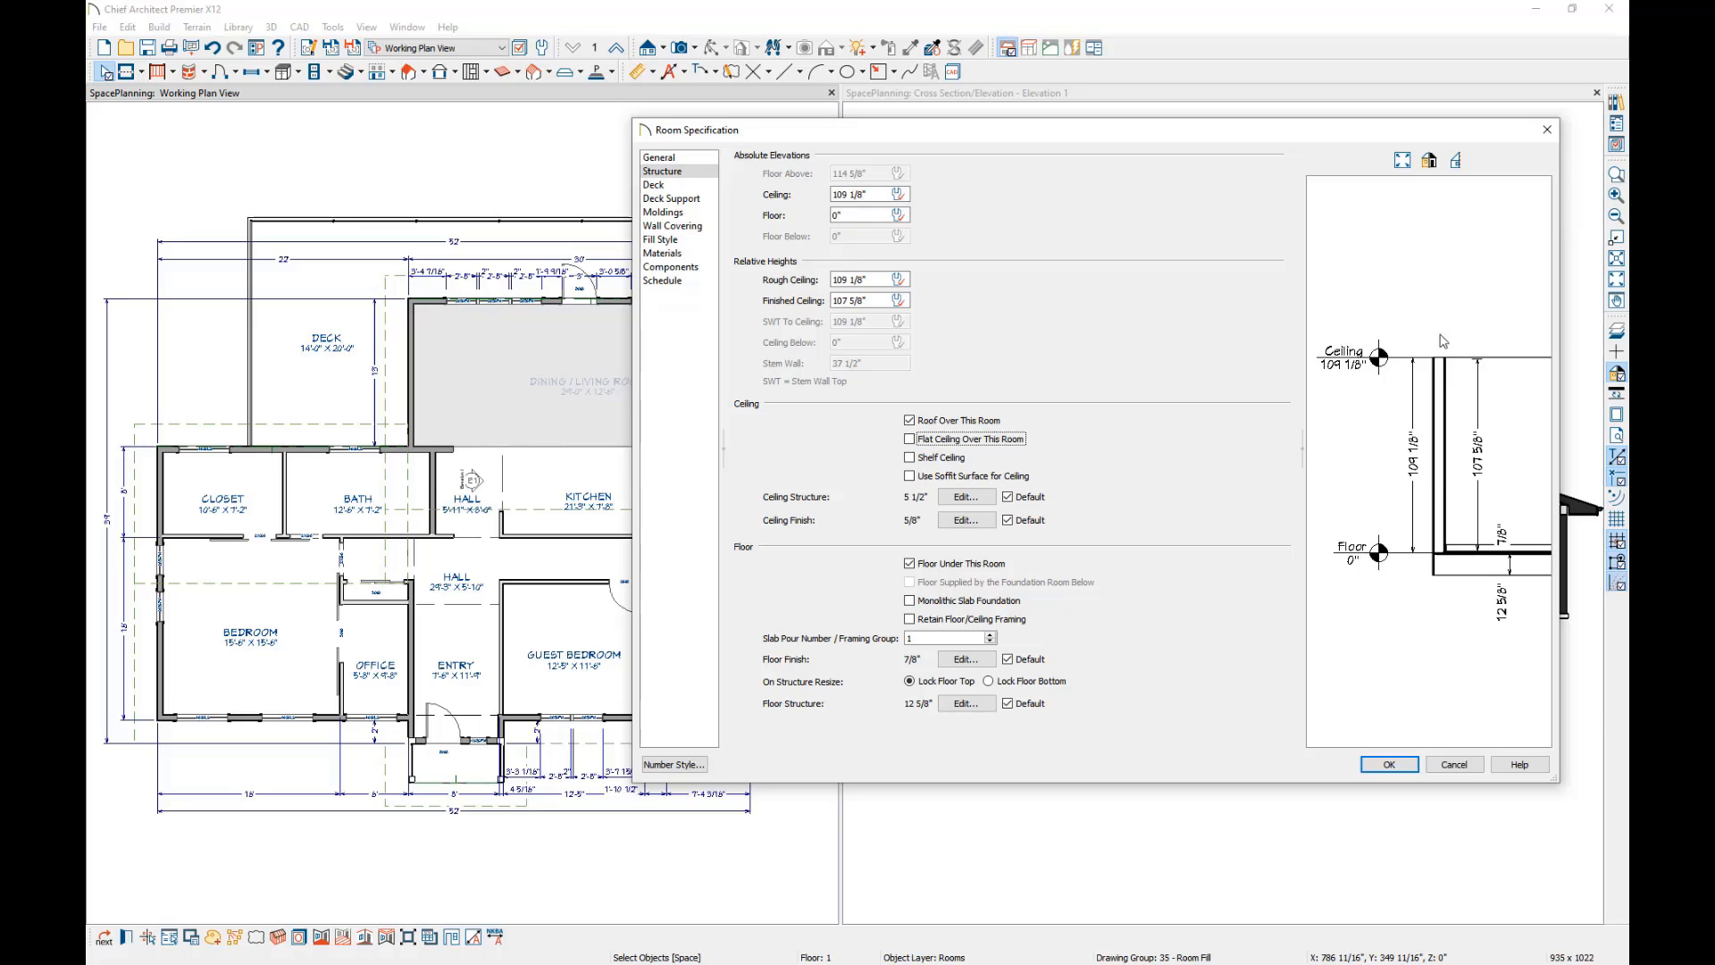
{"action": "left_click", "coordinate": [909, 439]}
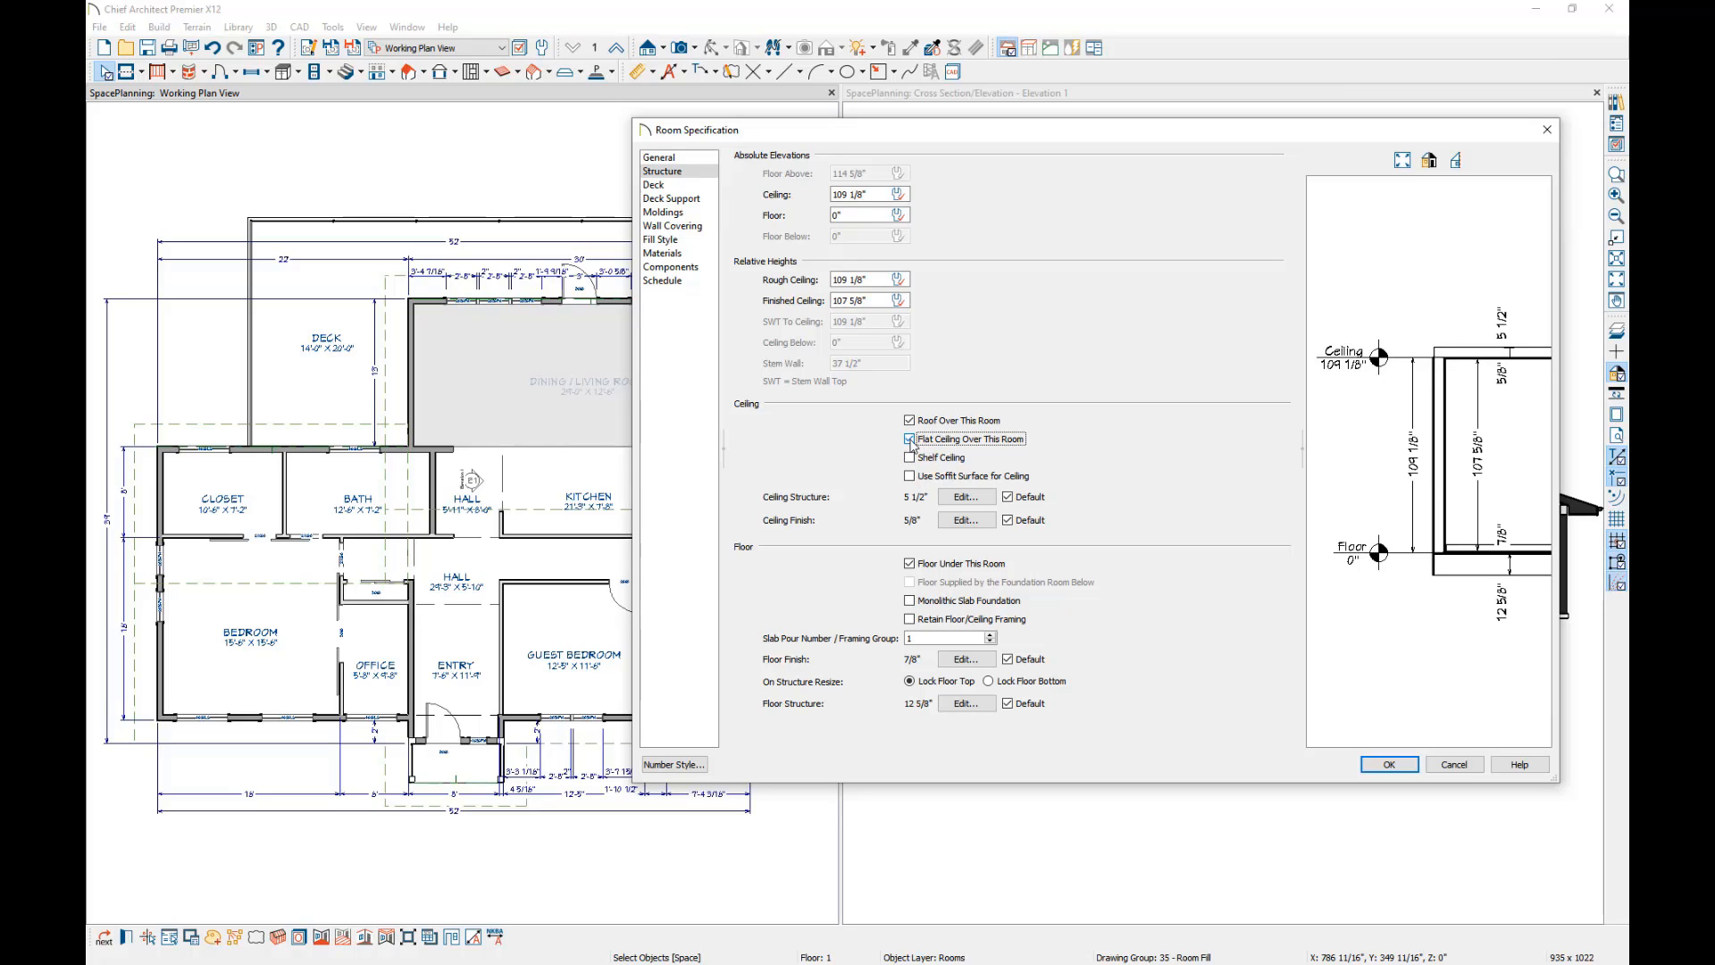
{"action": "left_click", "coordinate": [909, 439]}
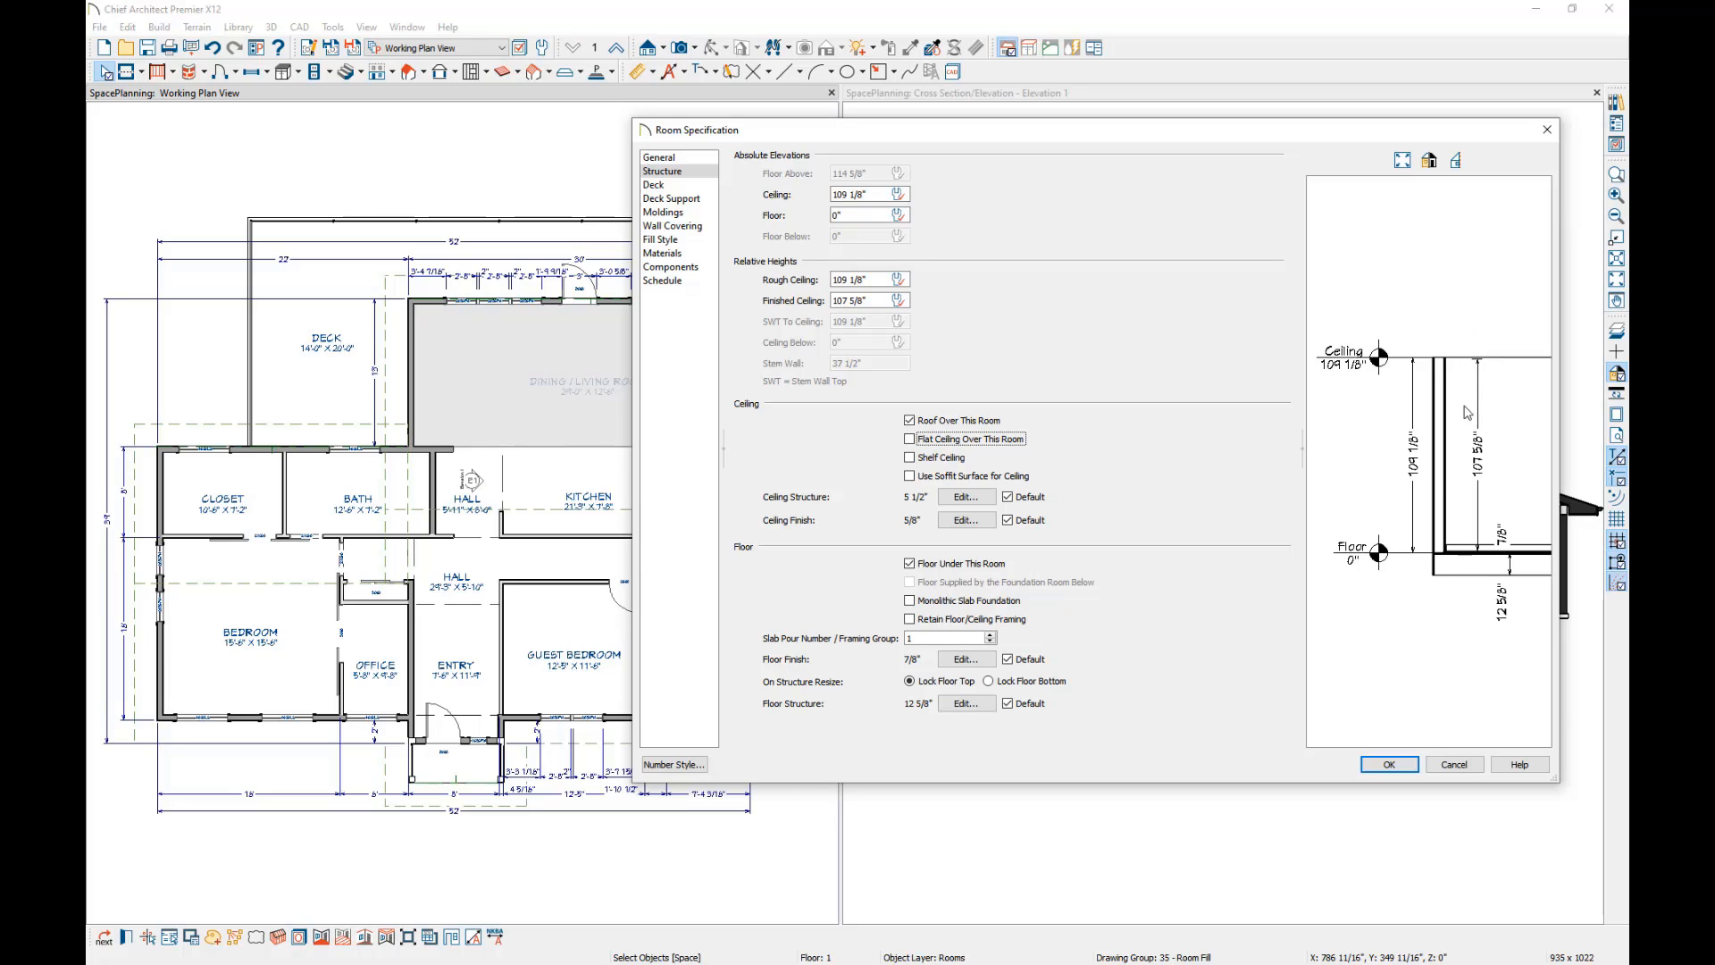
{"action": "left_click", "coordinate": [1389, 766]}
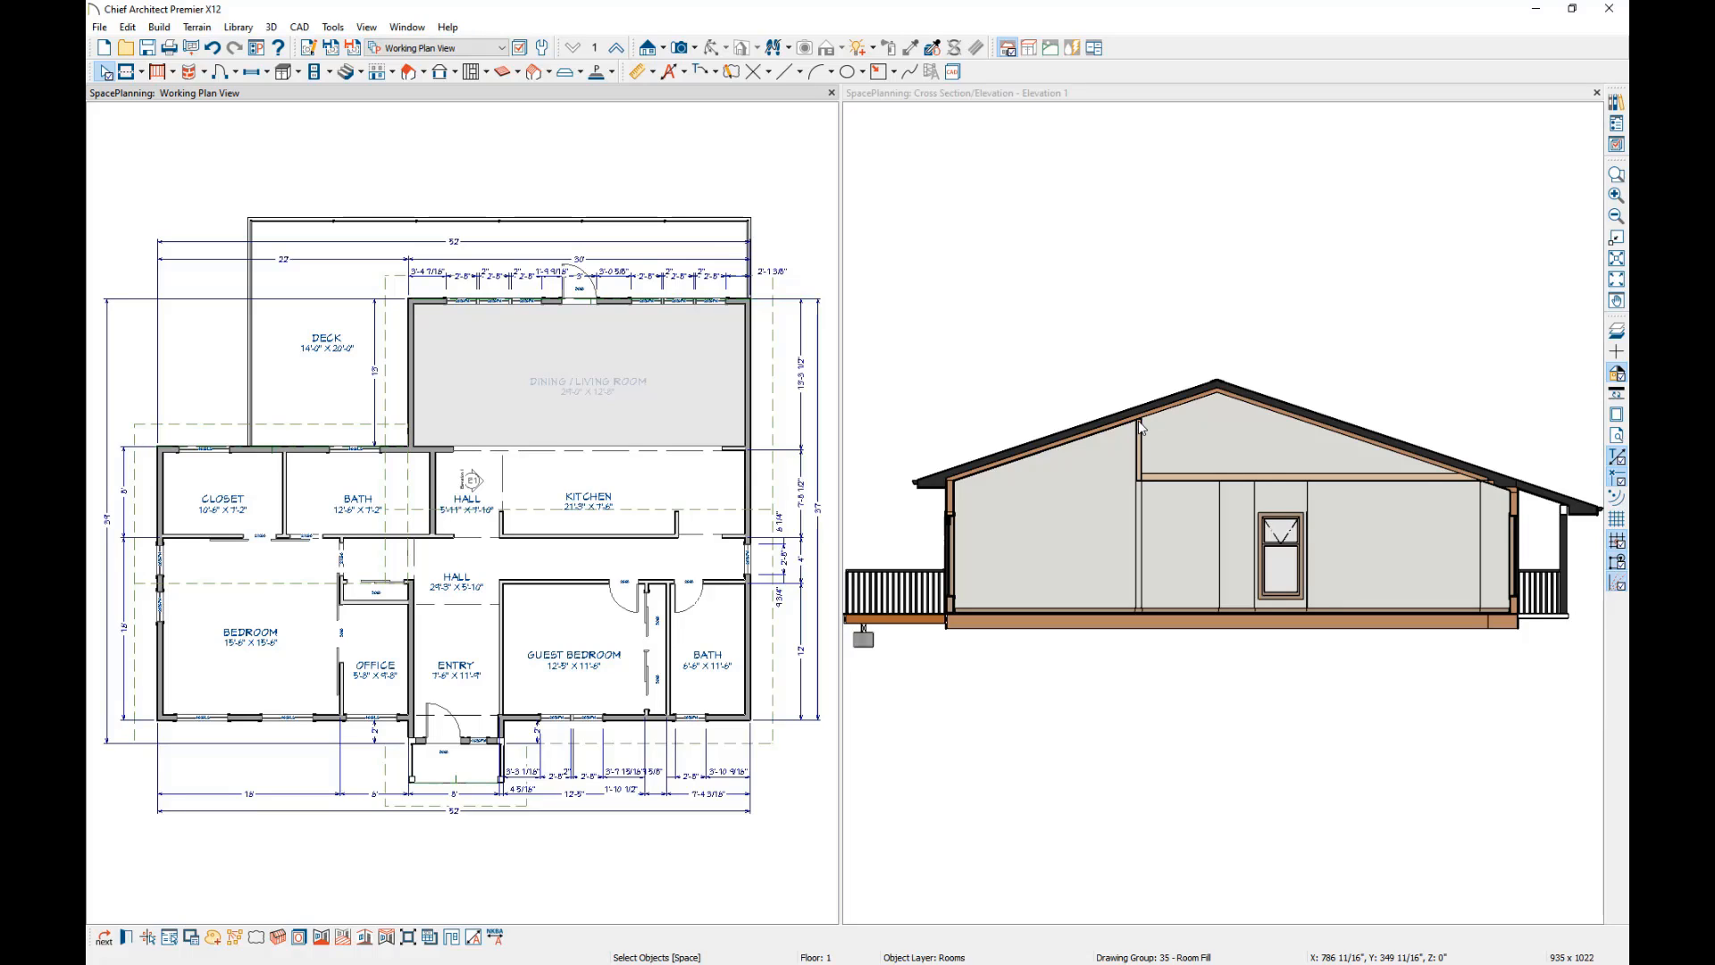
Turn off display of the "Walls, Invisible" layer through the layer properties of the room divider between the kitchen and dining/living room.
{"action": "left_click", "coordinate": [1617, 174]}
{"action": "left_click_drag", "start_coordinate": [777, 370], "coordinate": [354, 579]}
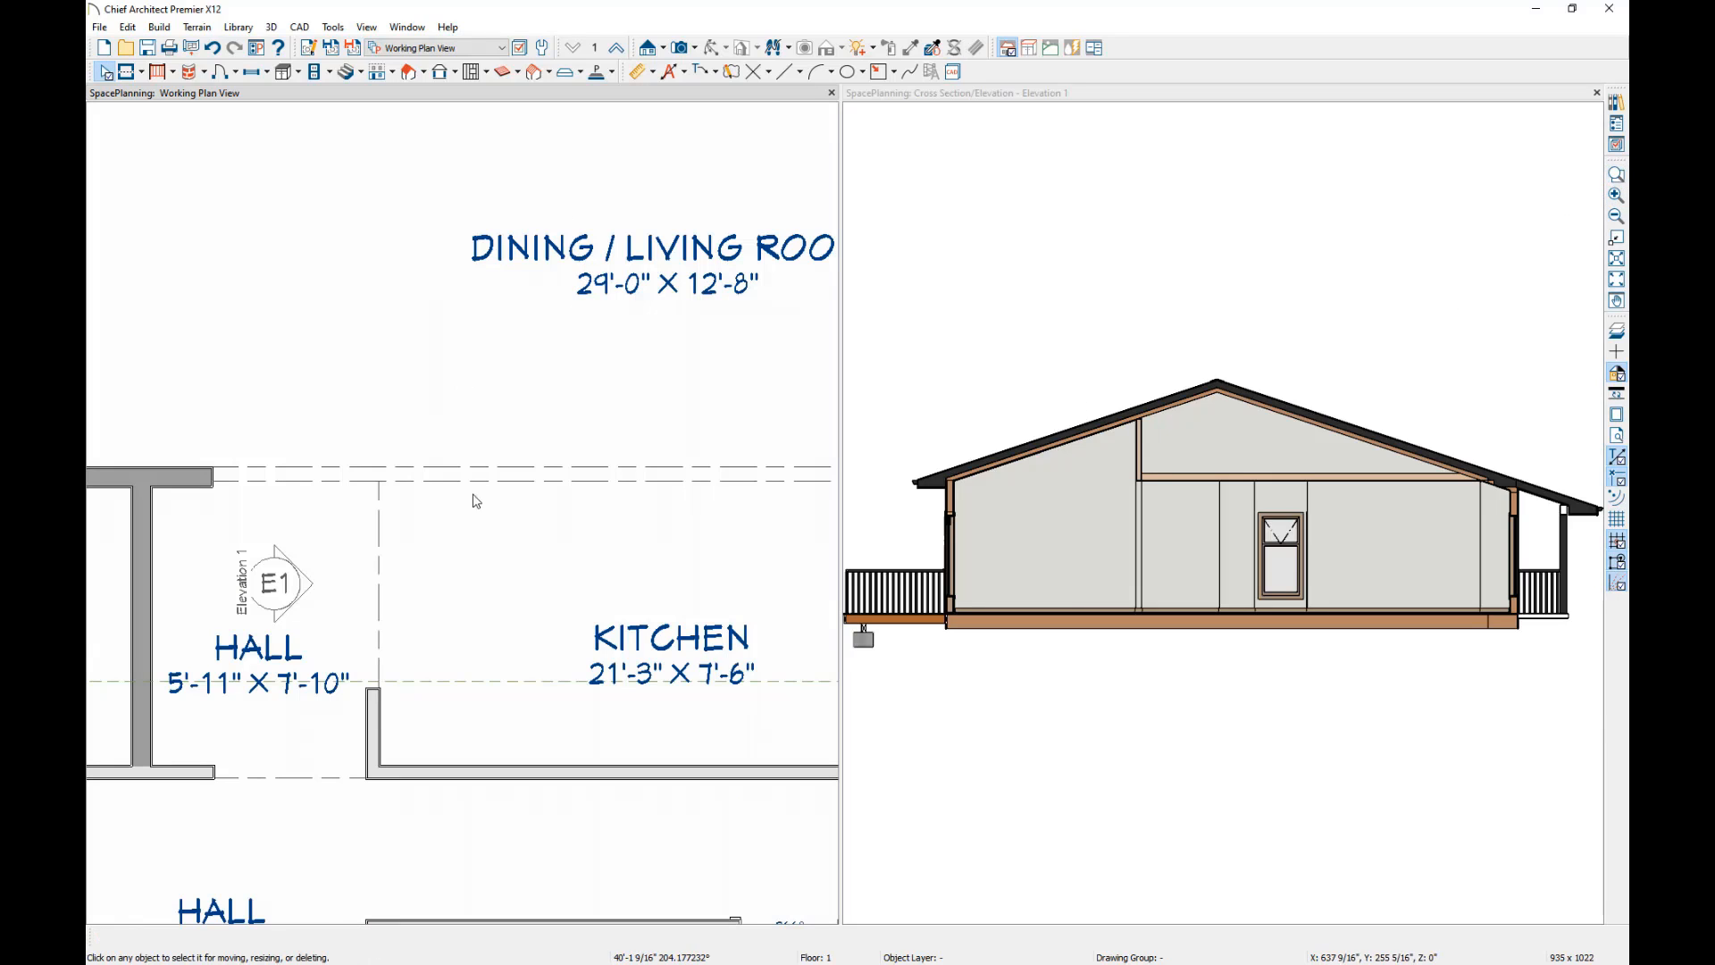
{"action": "left_click", "coordinate": [416, 475]}
{"action": "left_click", "coordinate": [380, 557]}
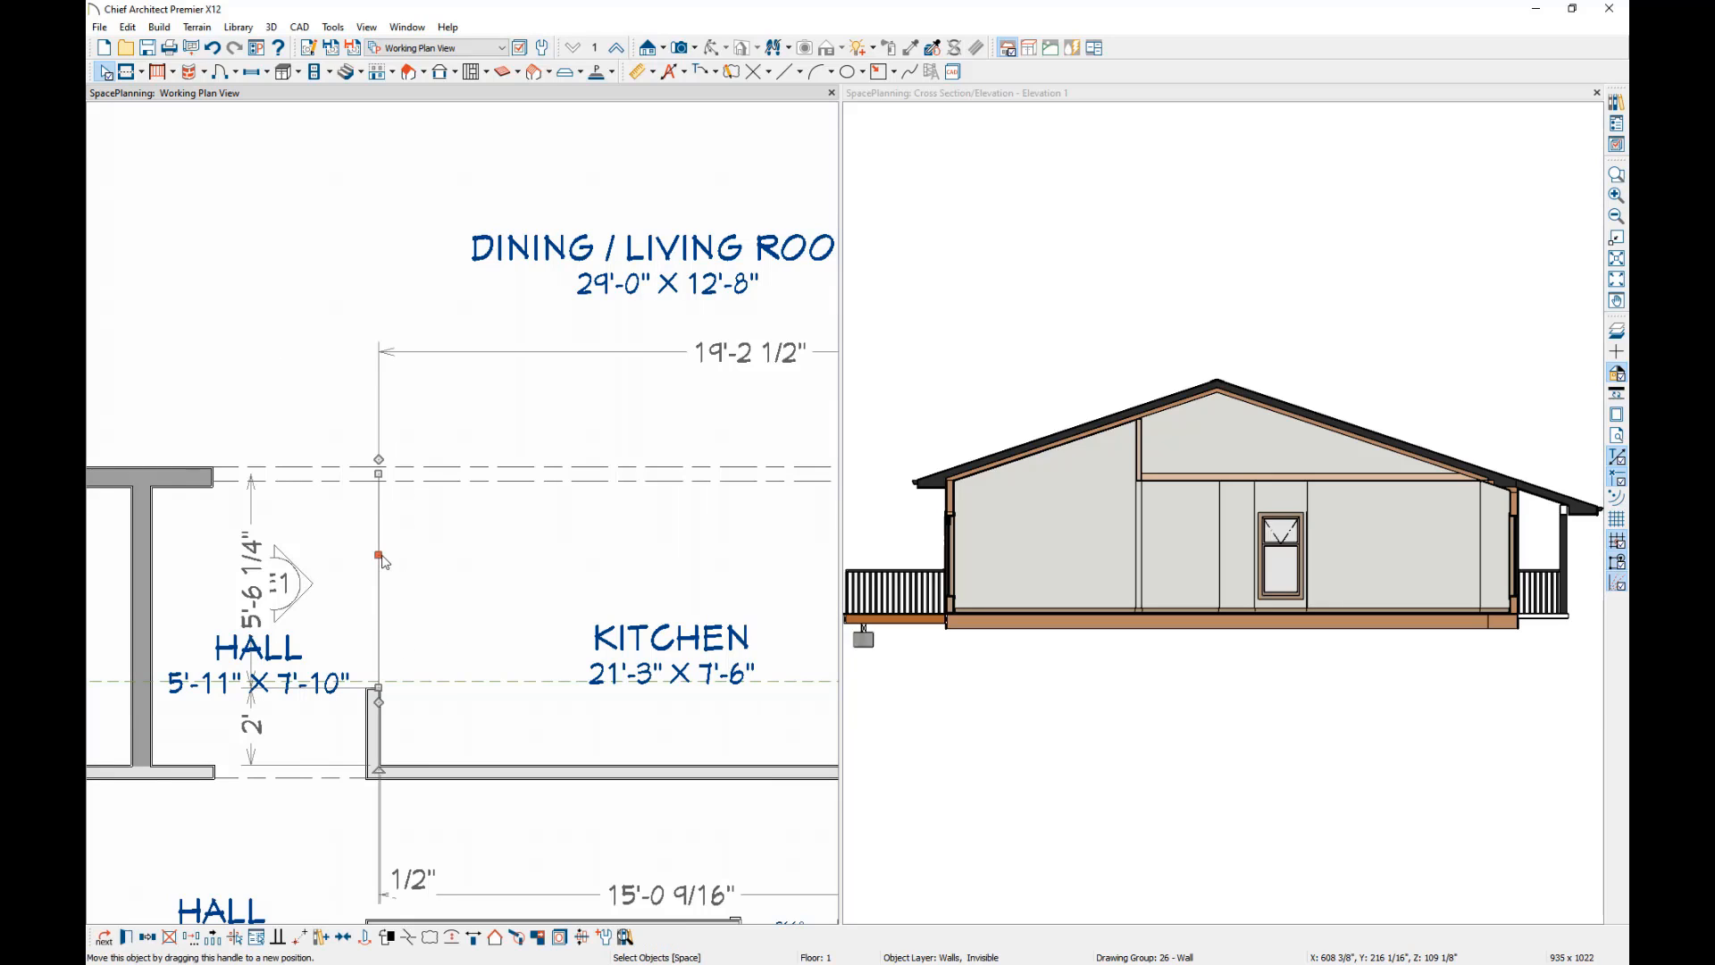
{"action": "left_click", "coordinate": [525, 472]}
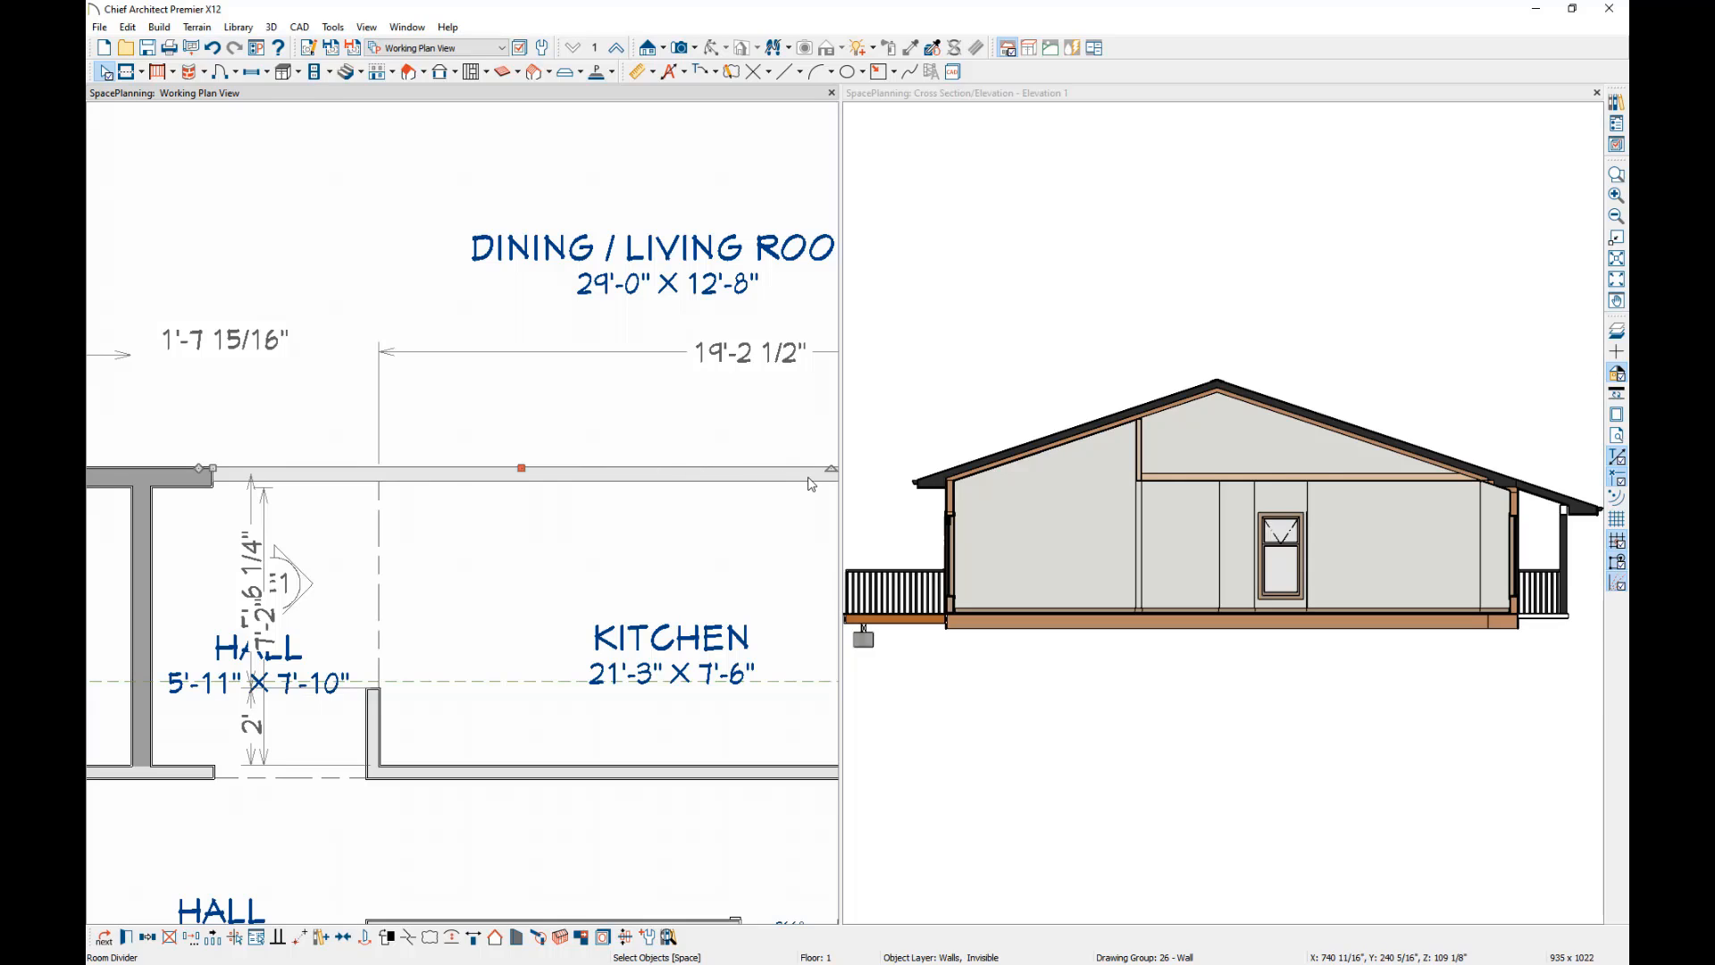
{"action": "key", "text": "Escape"}
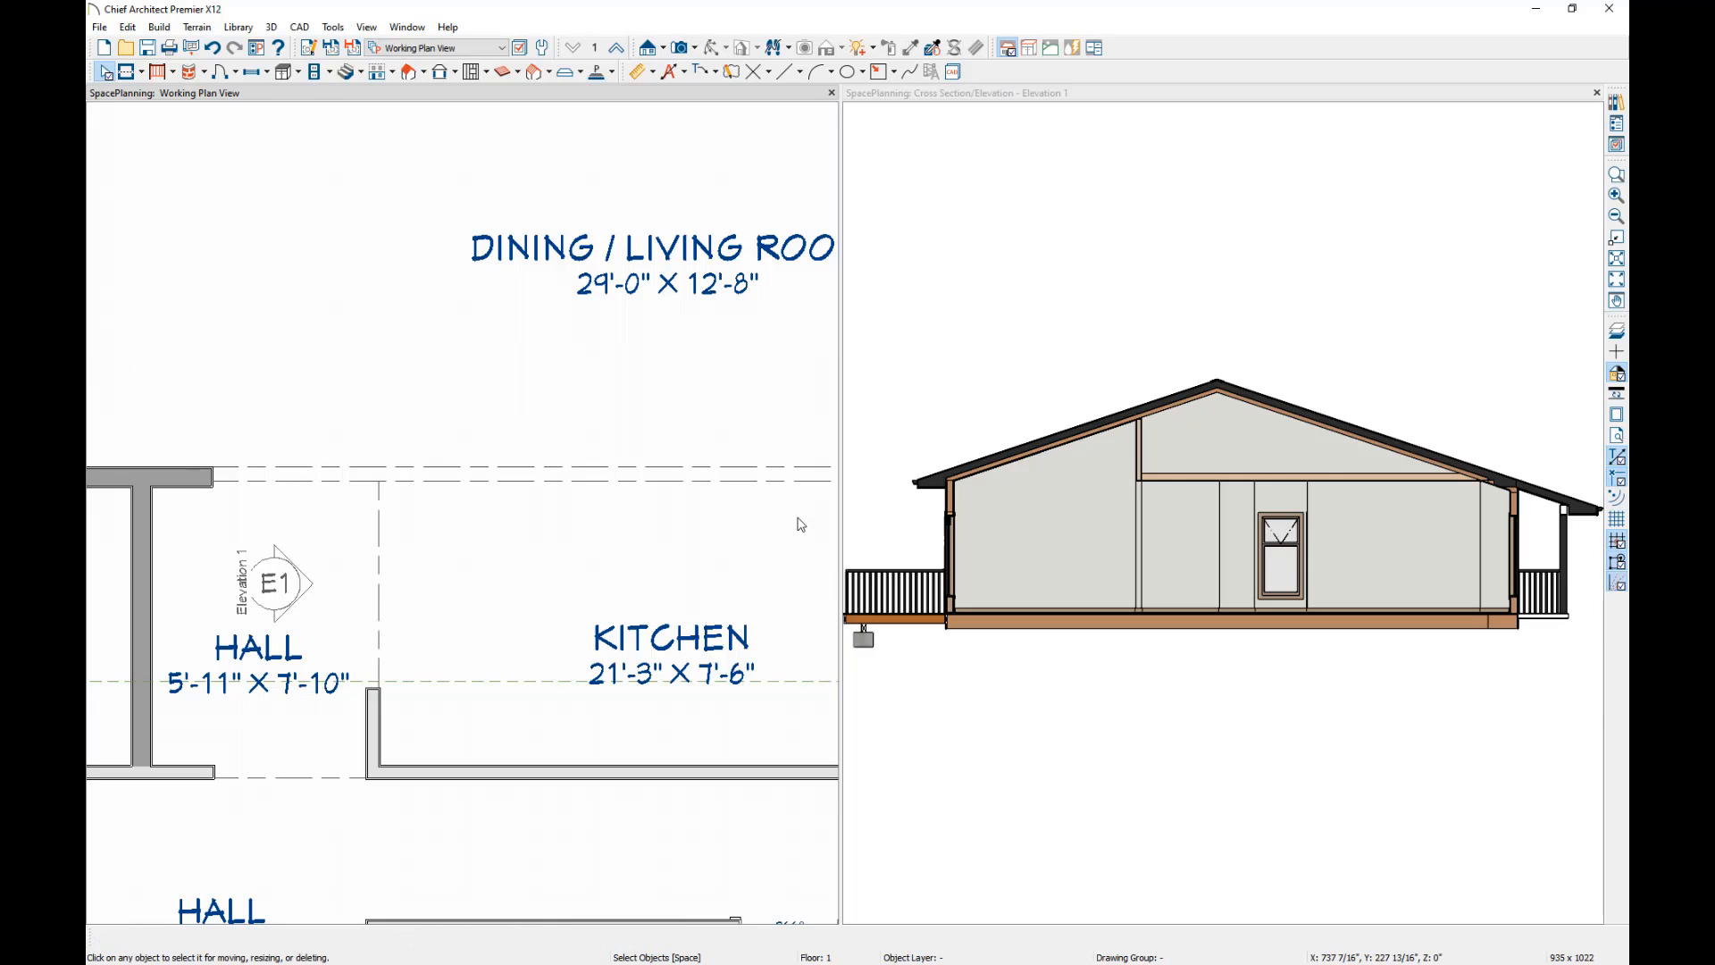
{"action": "left_click", "coordinate": [757, 484]}
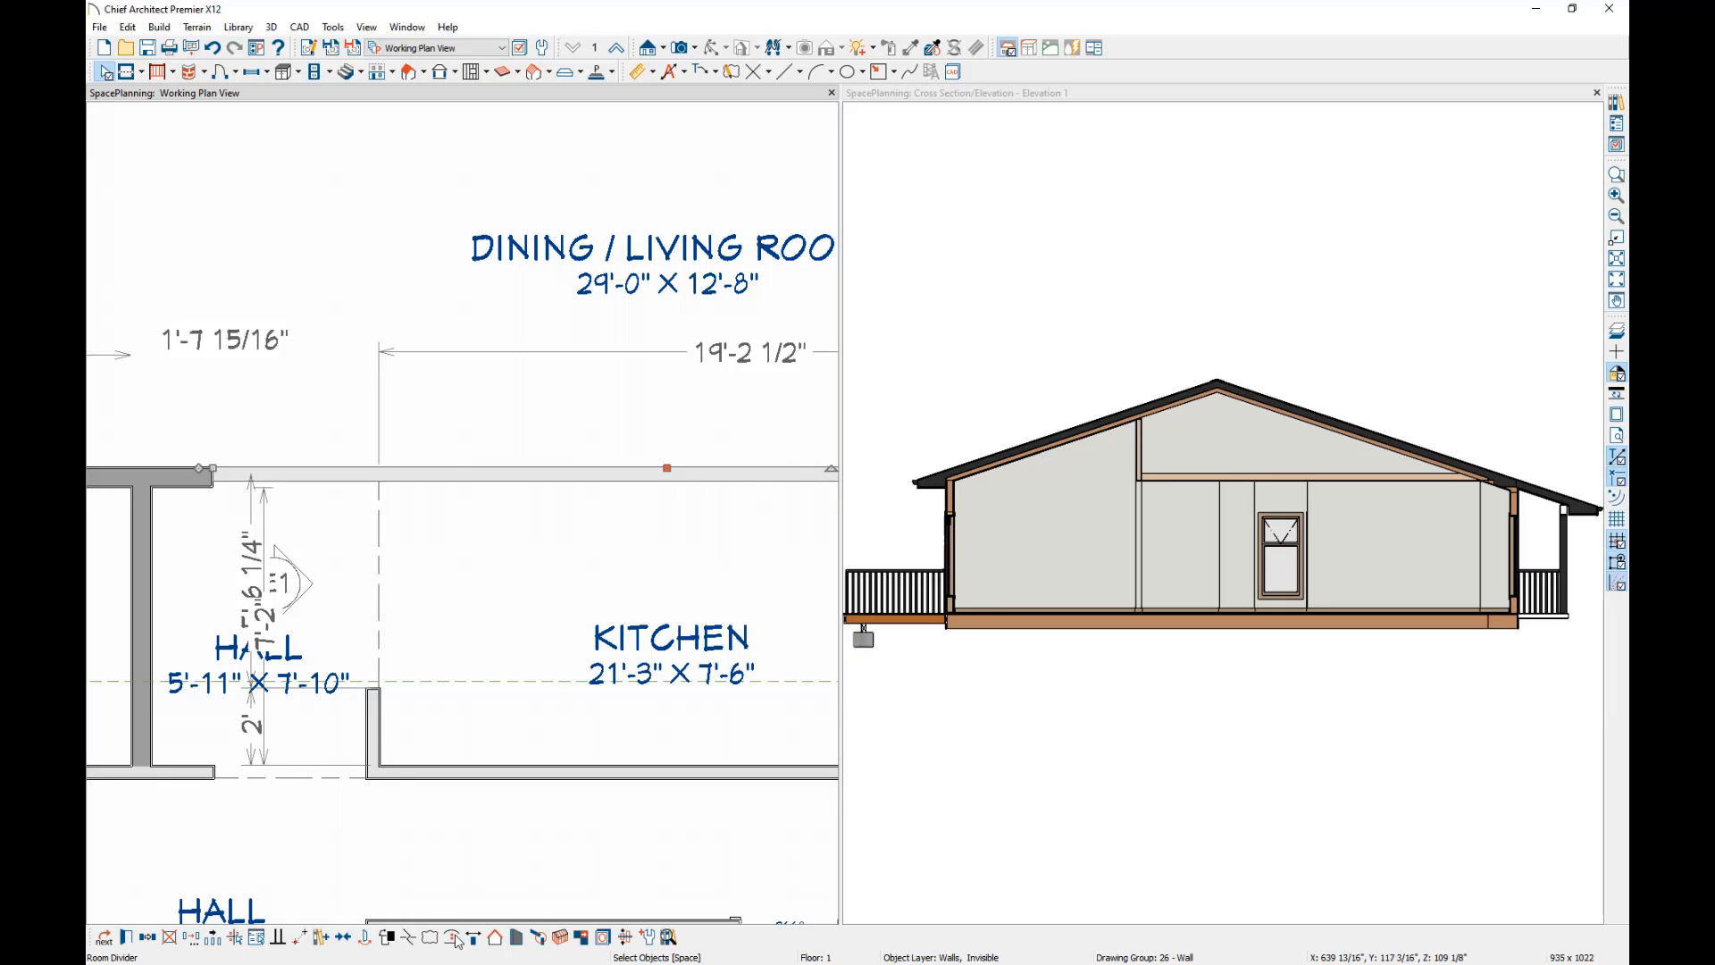
{"action": "left_click", "coordinate": [603, 938]}
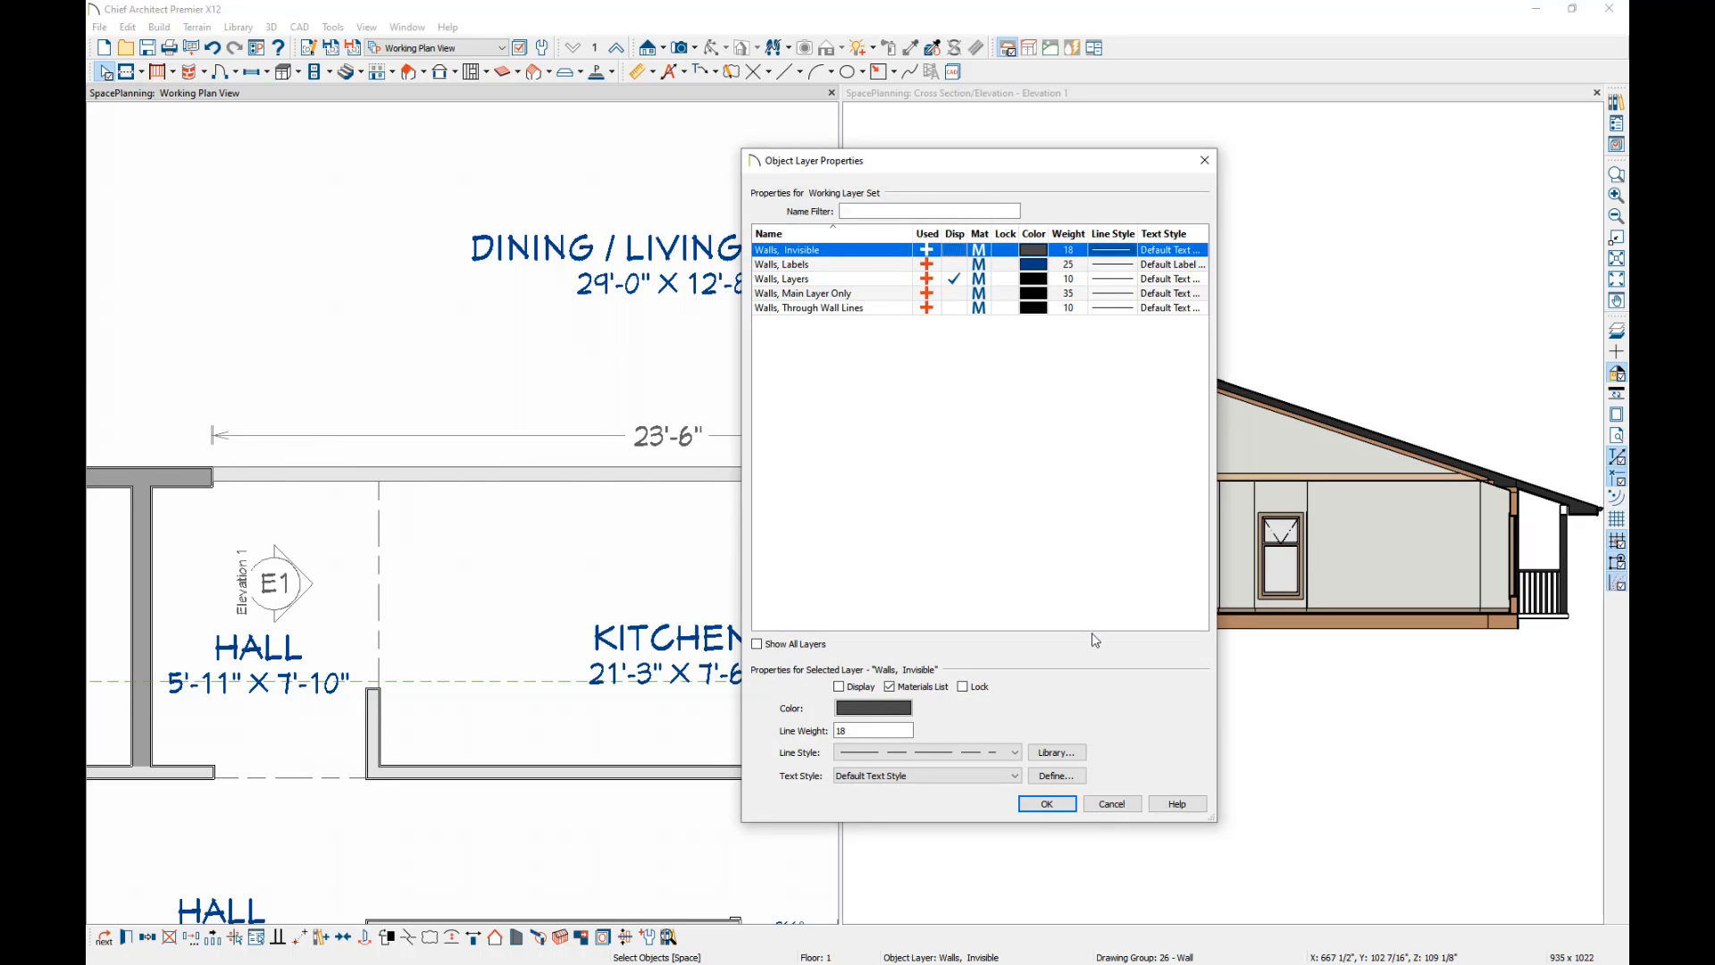
{"action": "left_click", "coordinate": [1045, 805]}
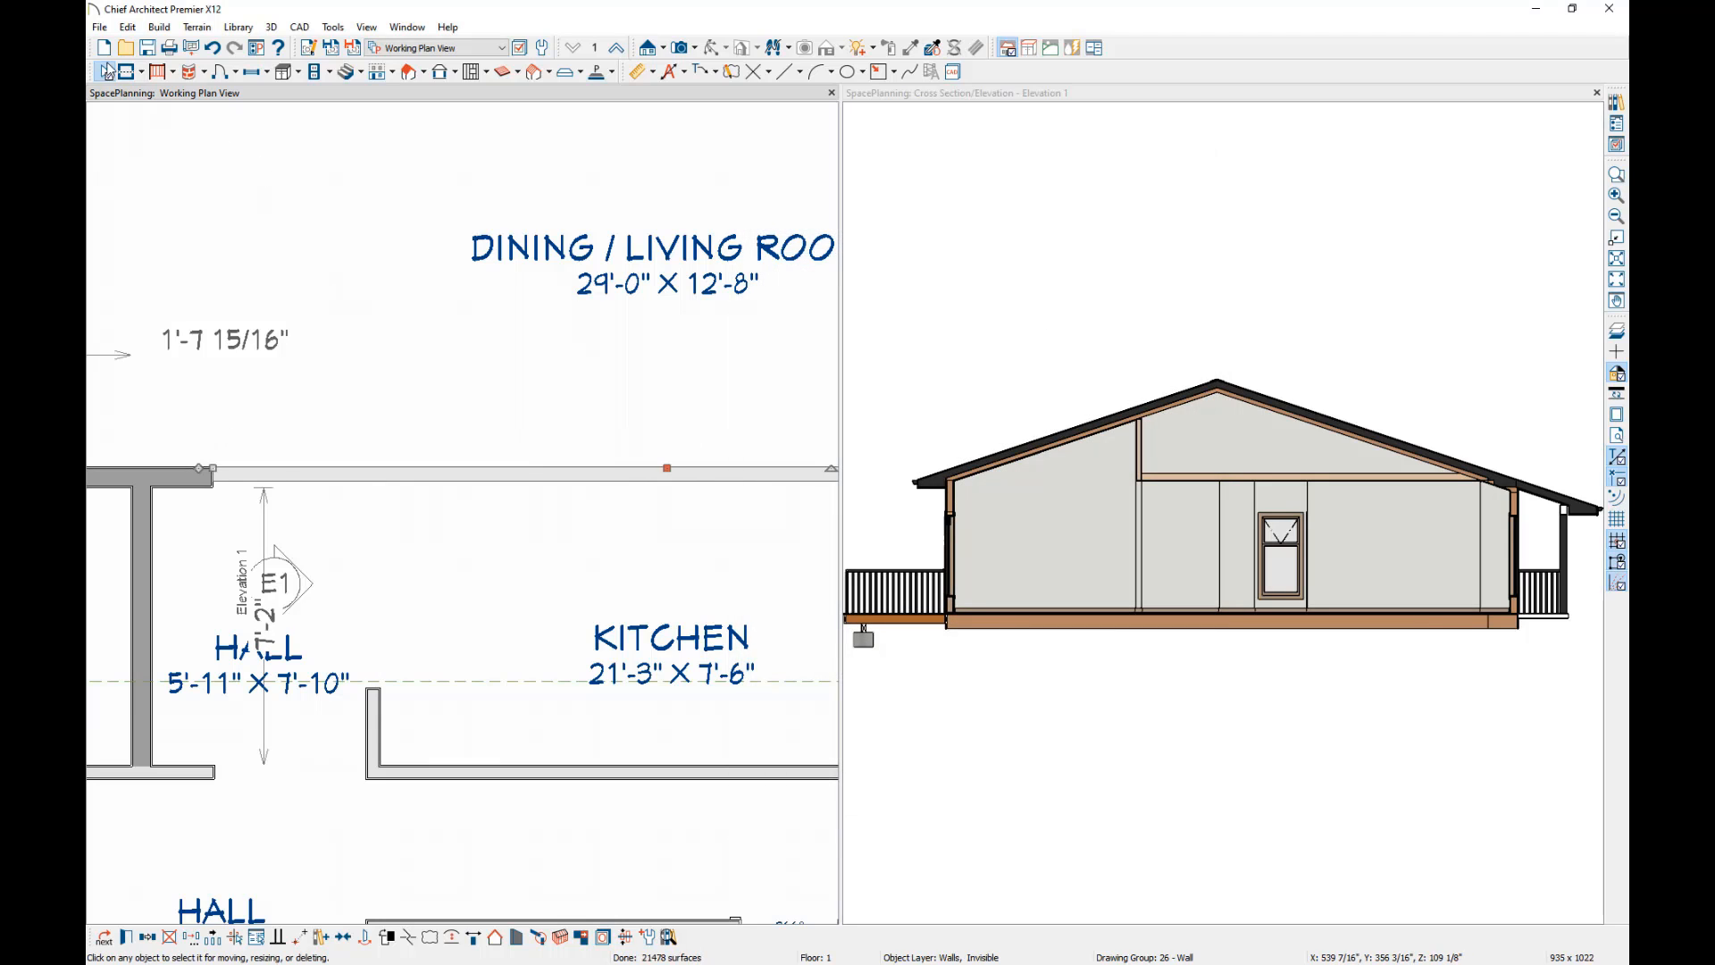
Draw a CAD line between the wall ends separating the kitchen from the dining/living room and give it a dashed line style.
{"action": "scroll", "coordinate": [456, 429], "scroll_direction": "down", "scroll_amount": 4}
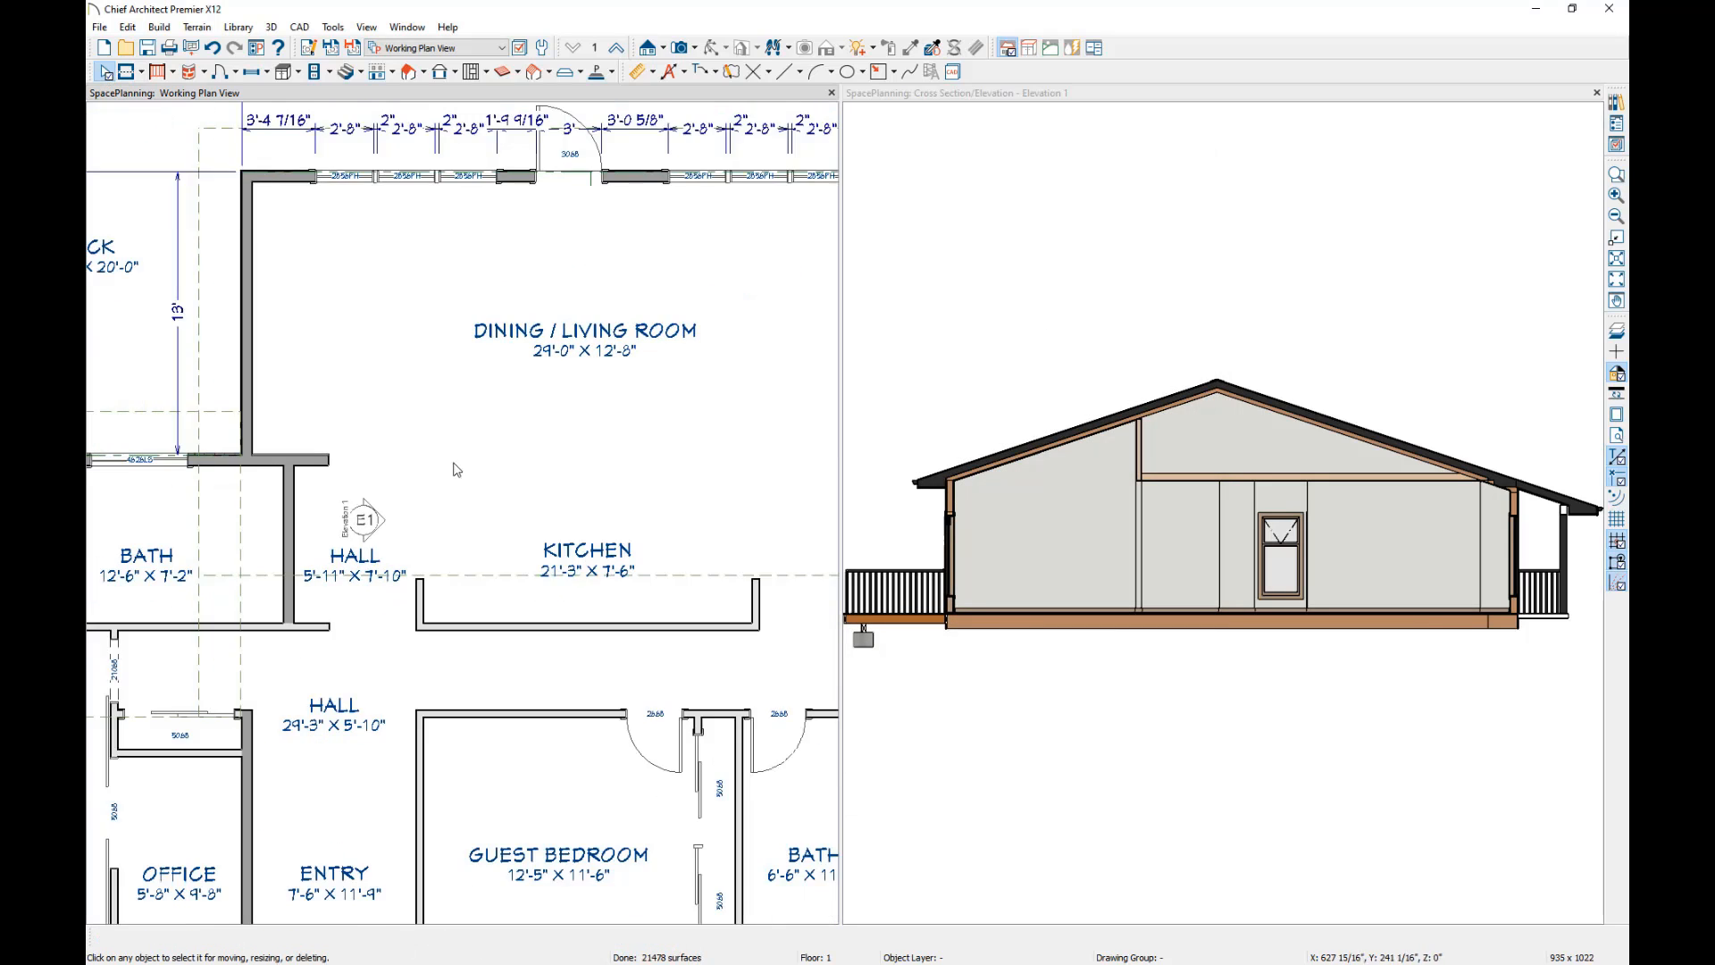
{"action": "middle_click_drag", "start_coordinate": [517, 513], "coordinate": [514, 516]}
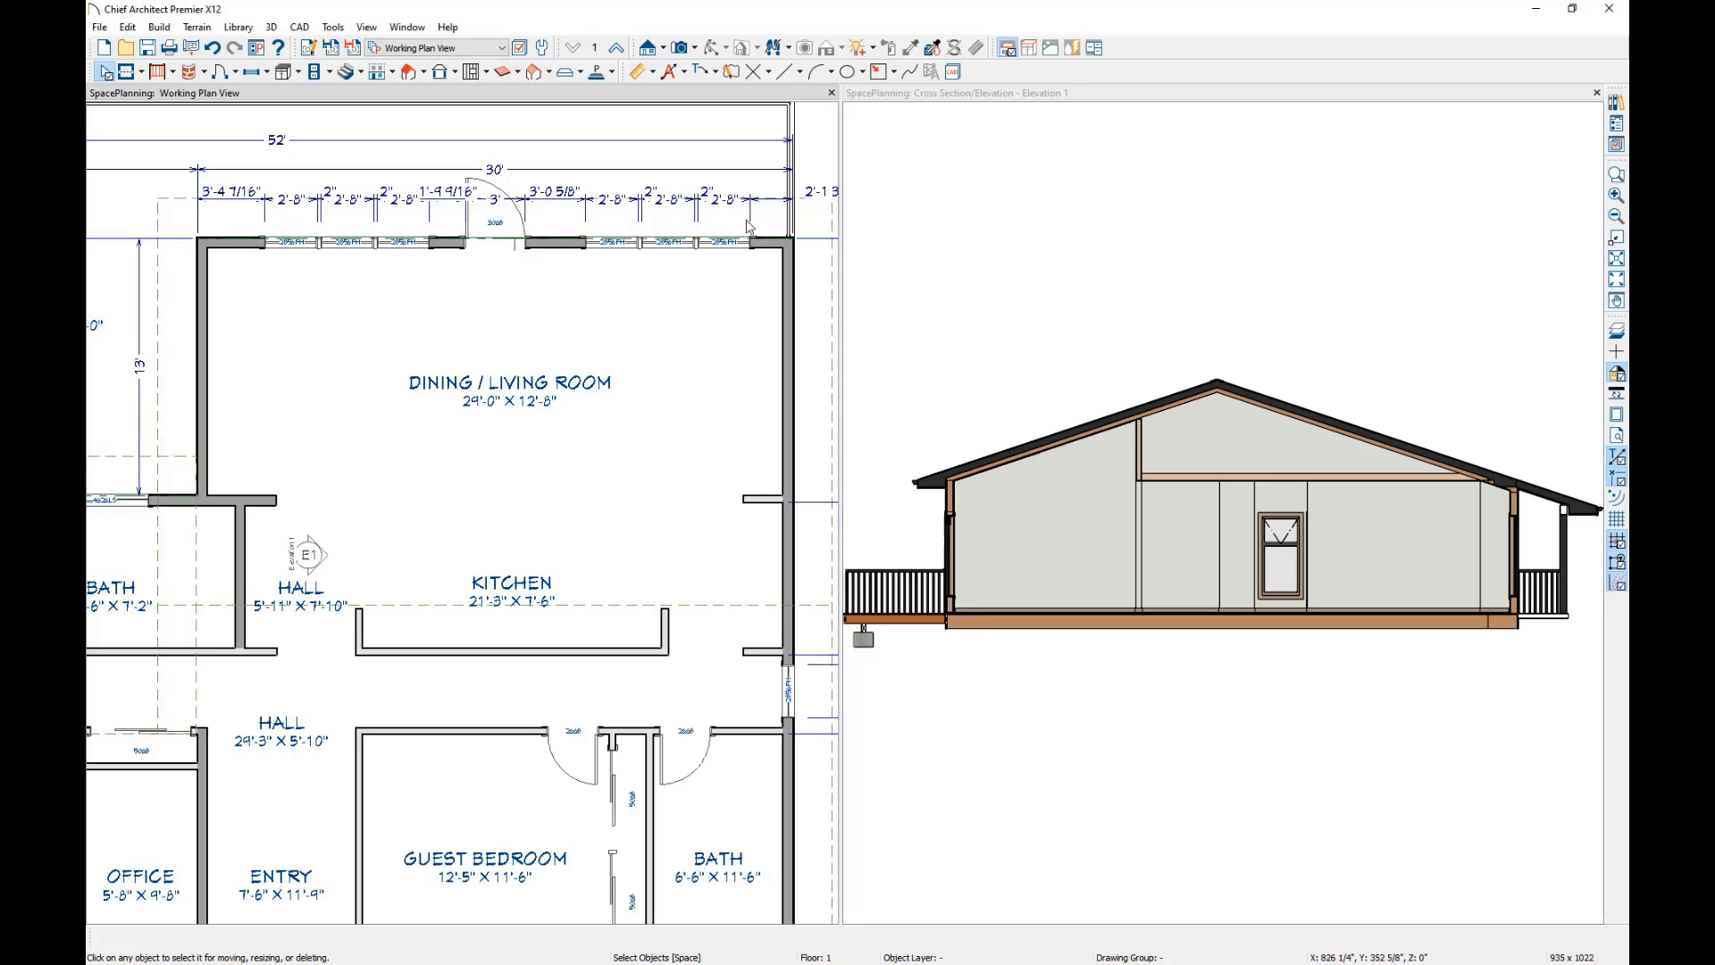
{"action": "left_click", "coordinate": [786, 75]}
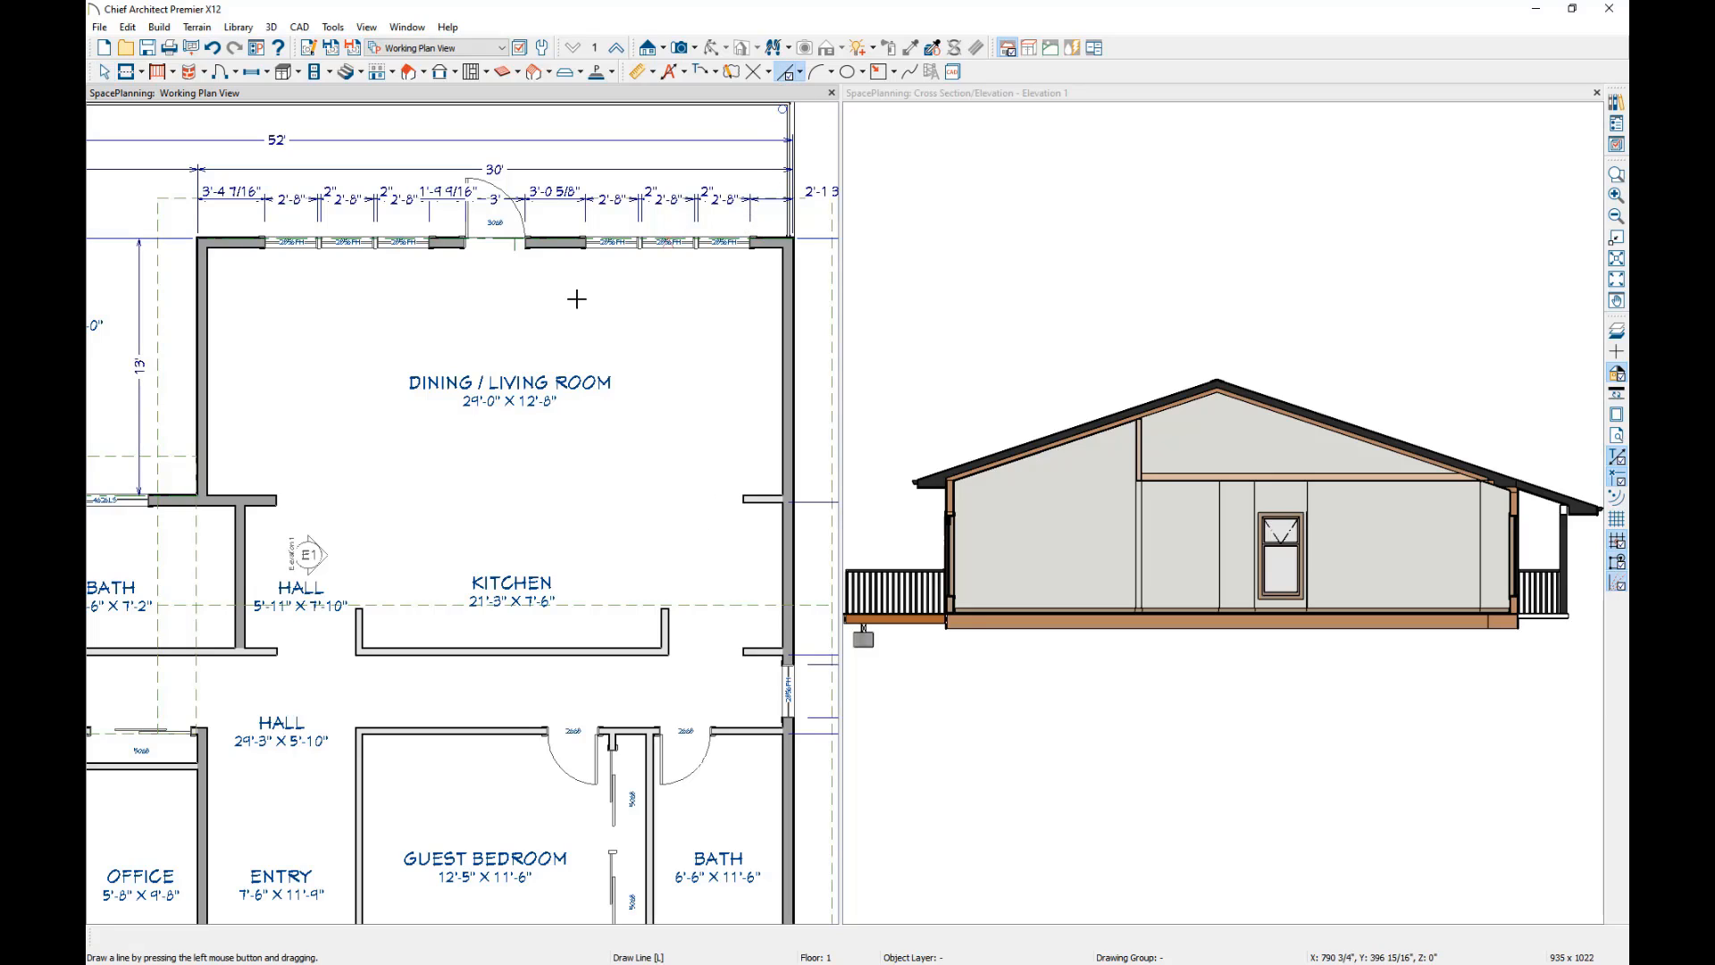
{"action": "left_click_drag", "start_coordinate": [277, 495], "coordinate": [733, 496]}
{"action": "left_click", "coordinate": [126, 937]}
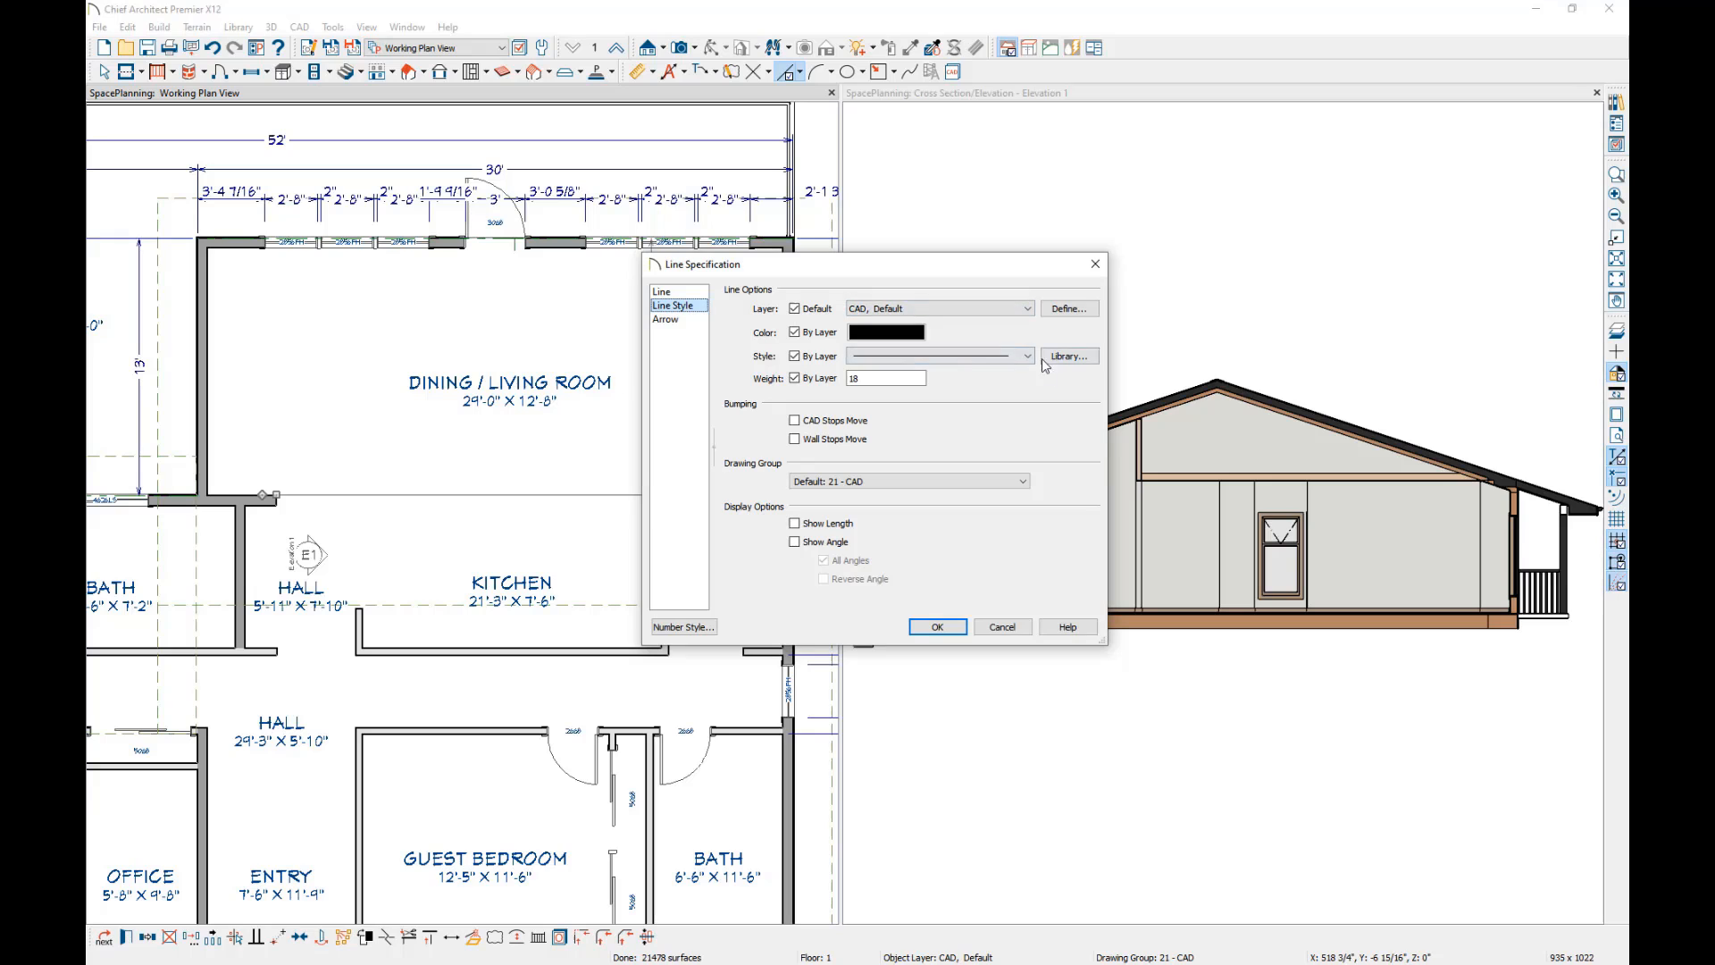
{"action": "left_click", "coordinate": [983, 356]}
{"action": "left_click", "coordinate": [913, 395]}
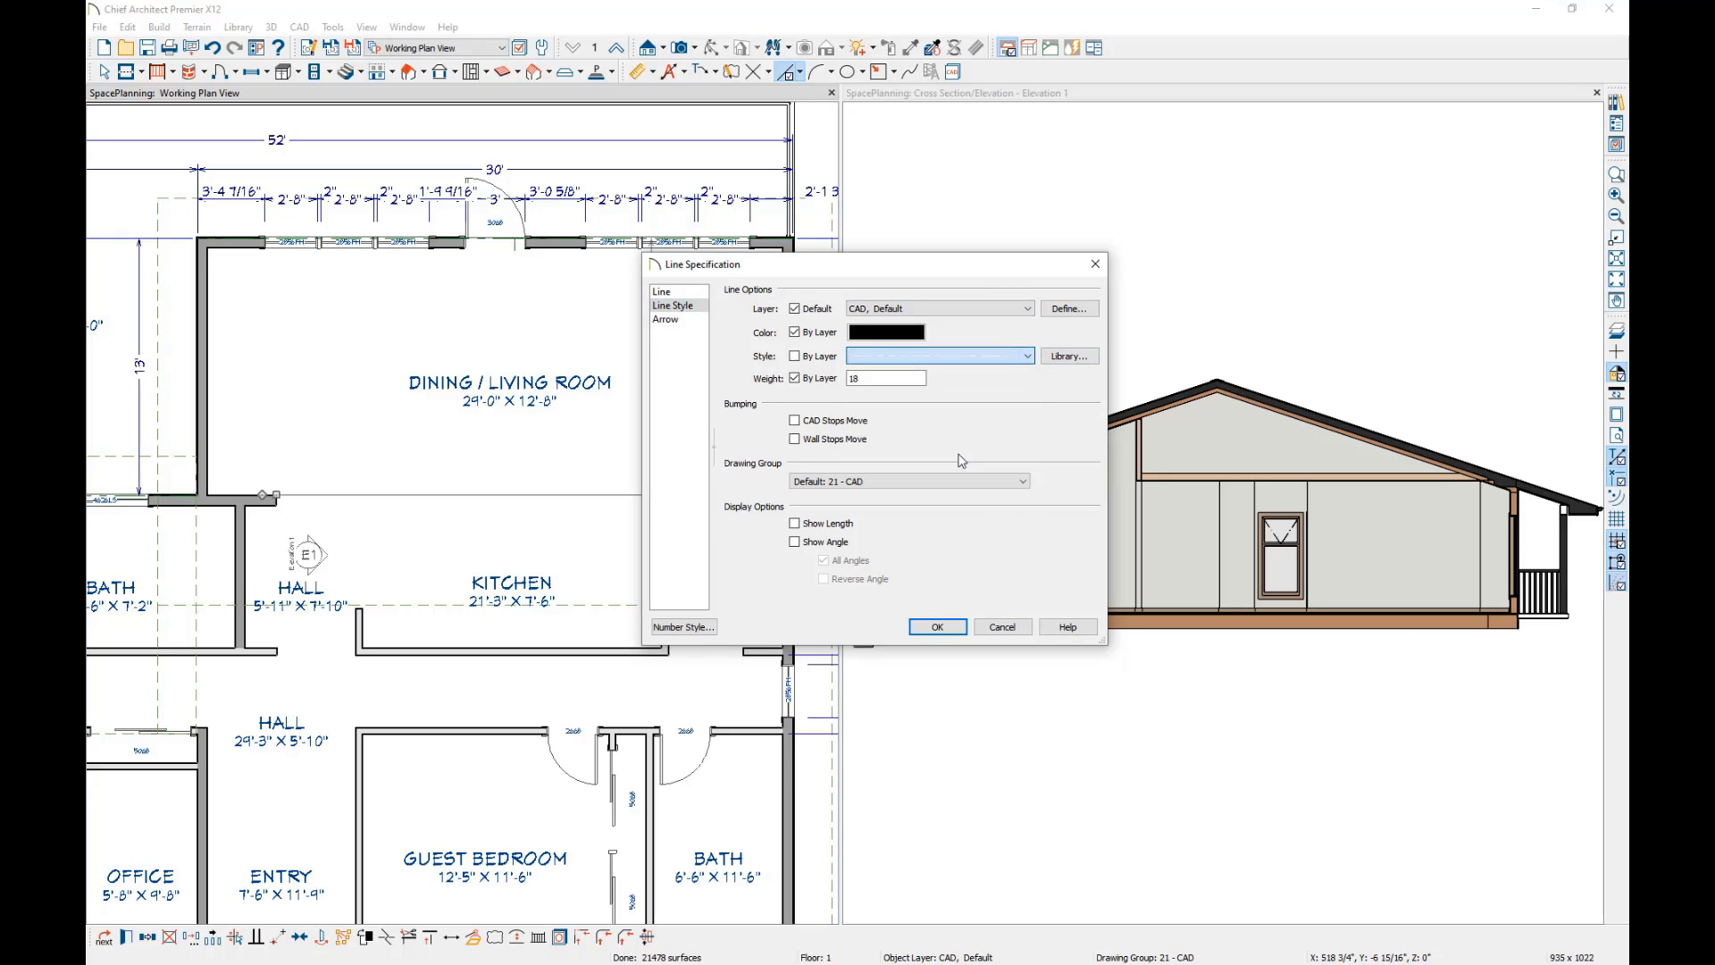
{"action": "left_click", "coordinate": [937, 627]}
Review the available room types for the Dining / Living Room, keeping Living as its type.
{"action": "middle_click_drag", "start_coordinate": [572, 381], "coordinate": [700, 331]}
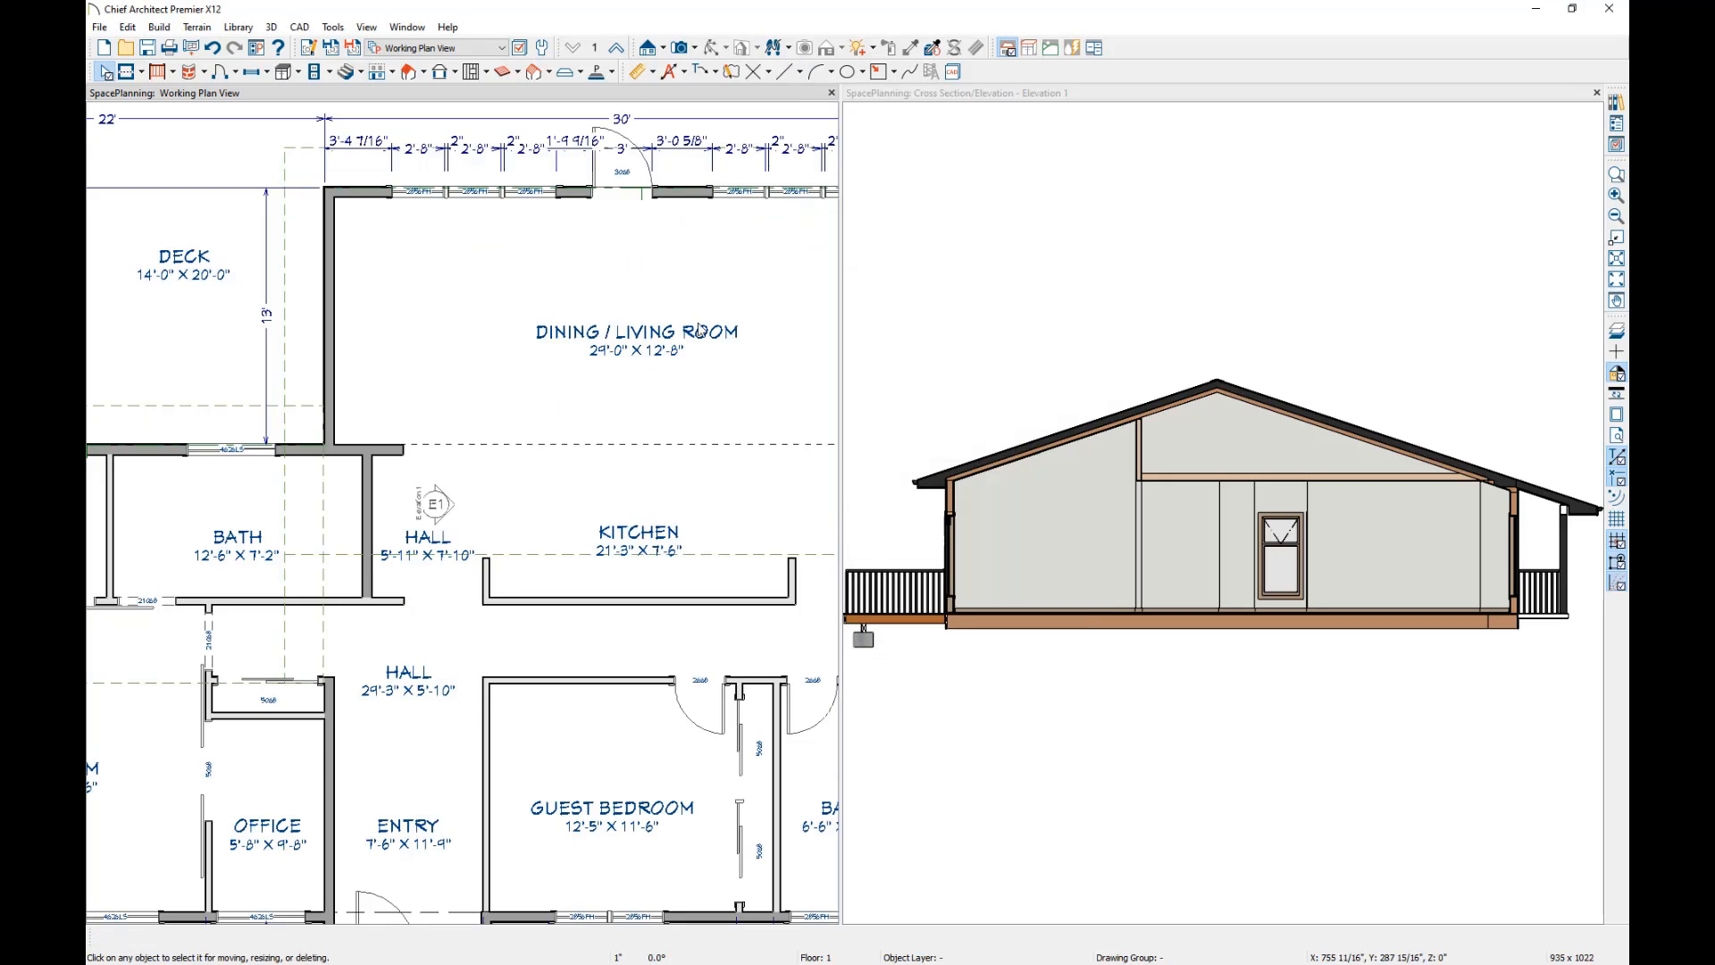
{"action": "double_click", "coordinate": [653, 279]}
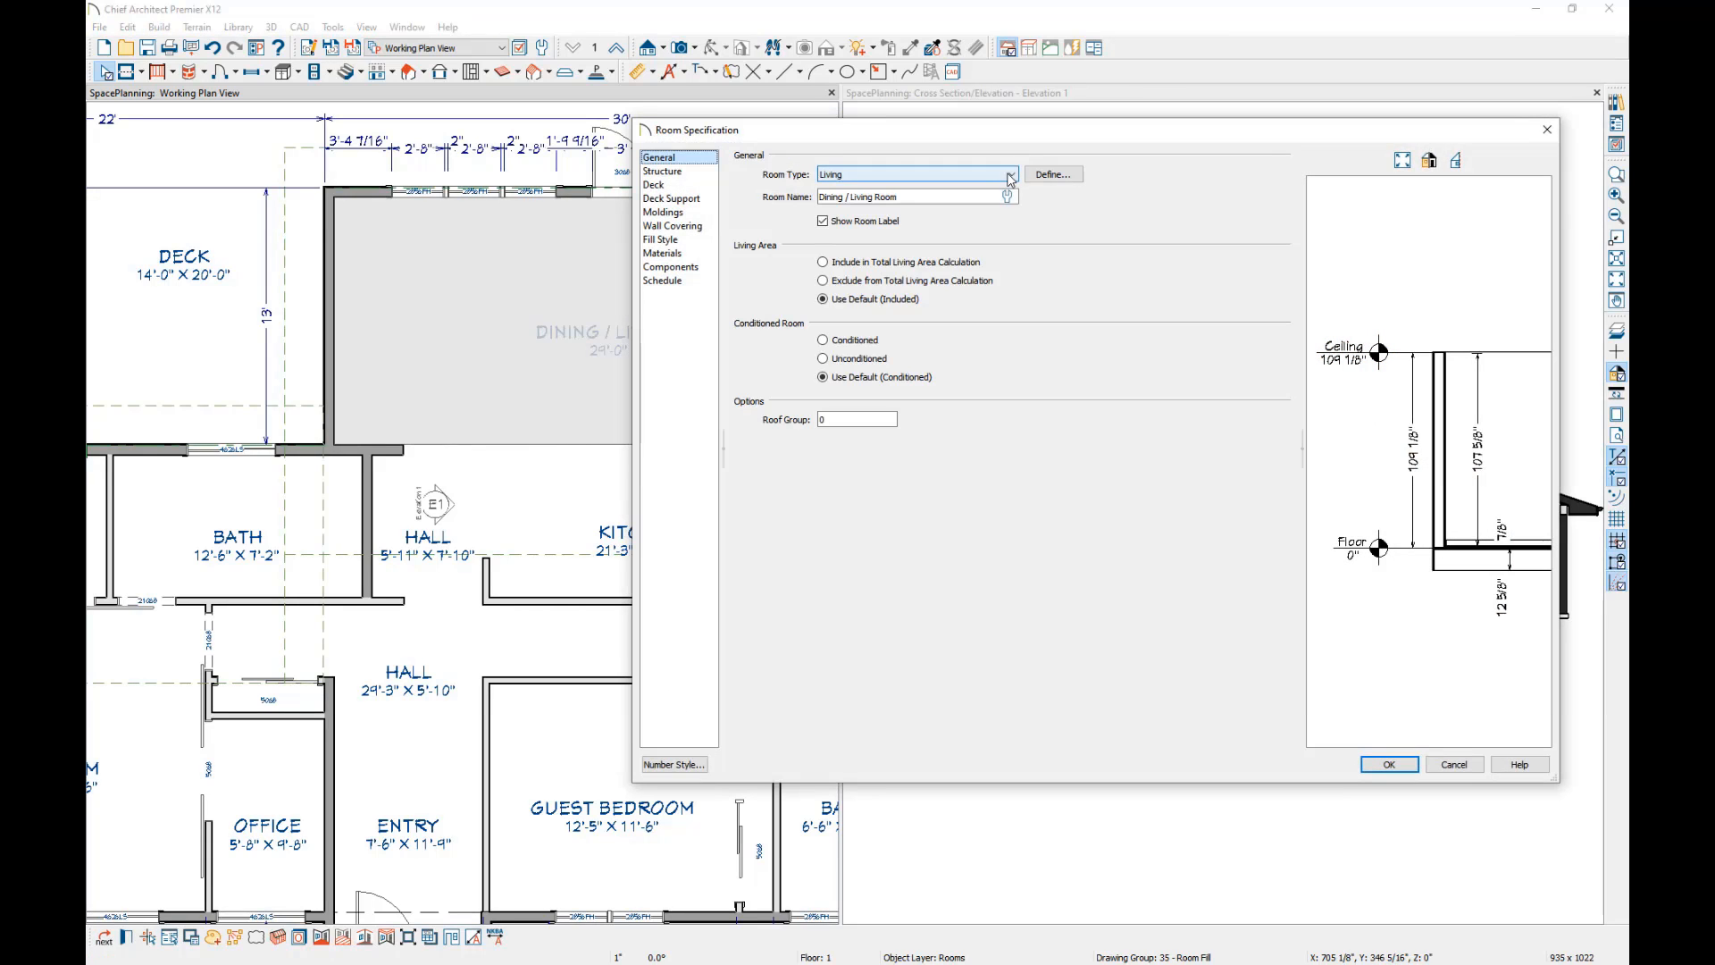
{"action": "left_click", "coordinate": [920, 174]}
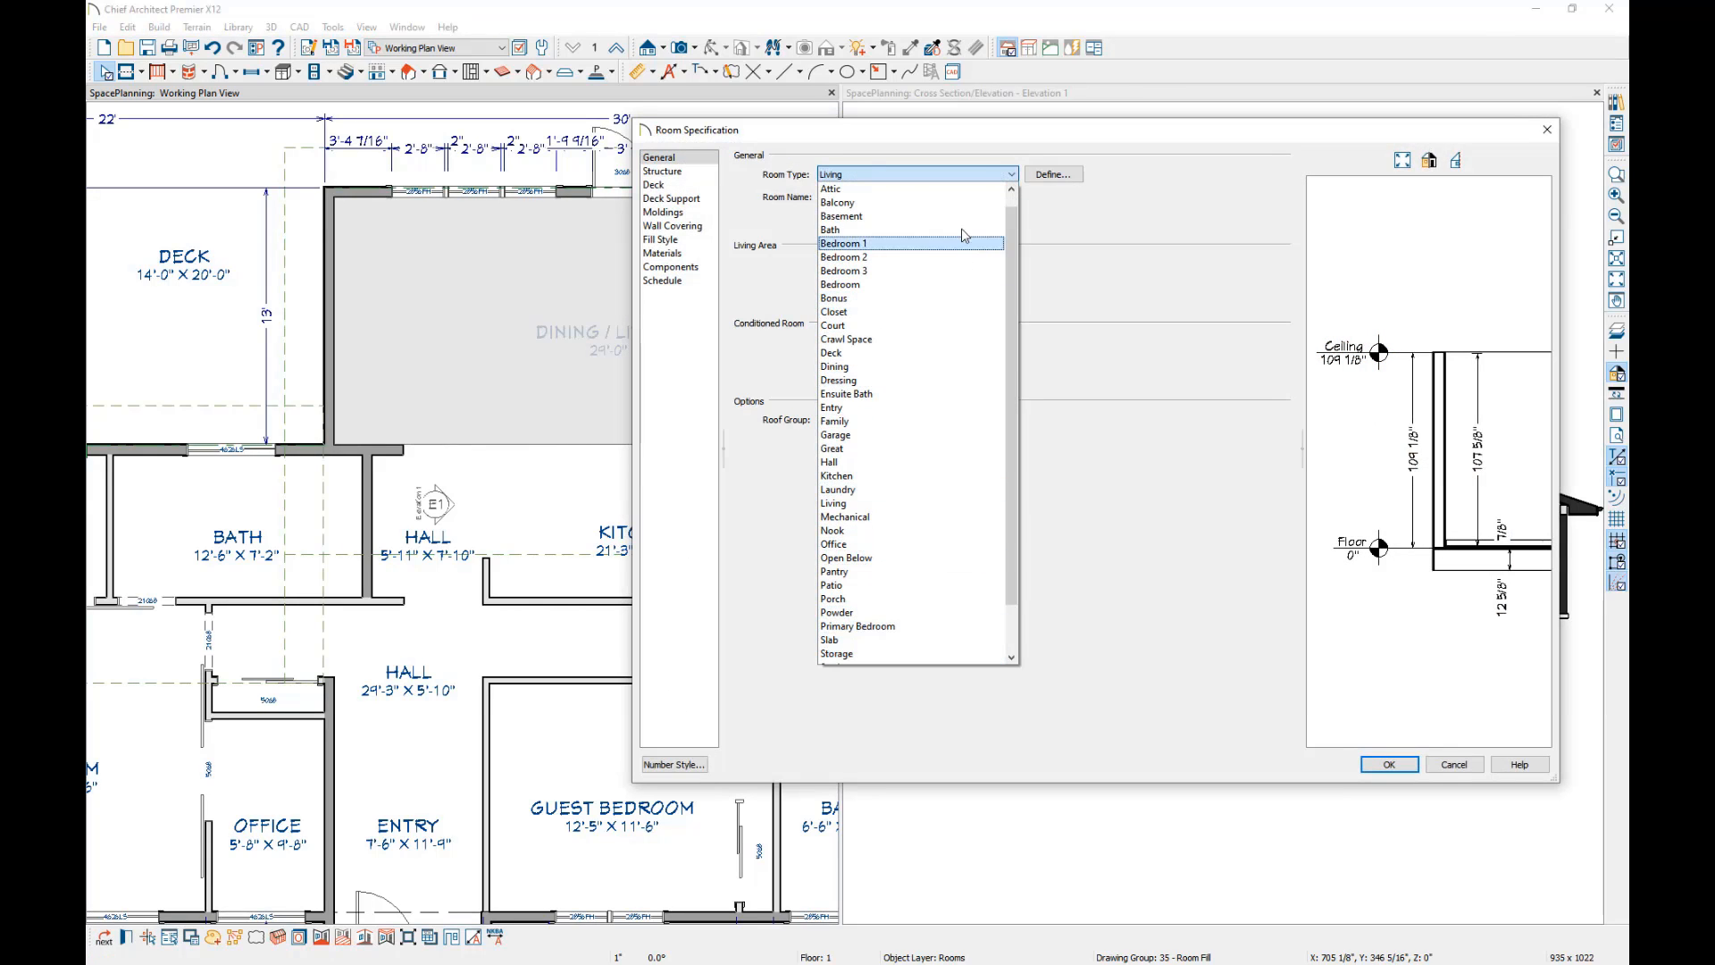
{"action": "left_click", "coordinate": [1012, 175]}
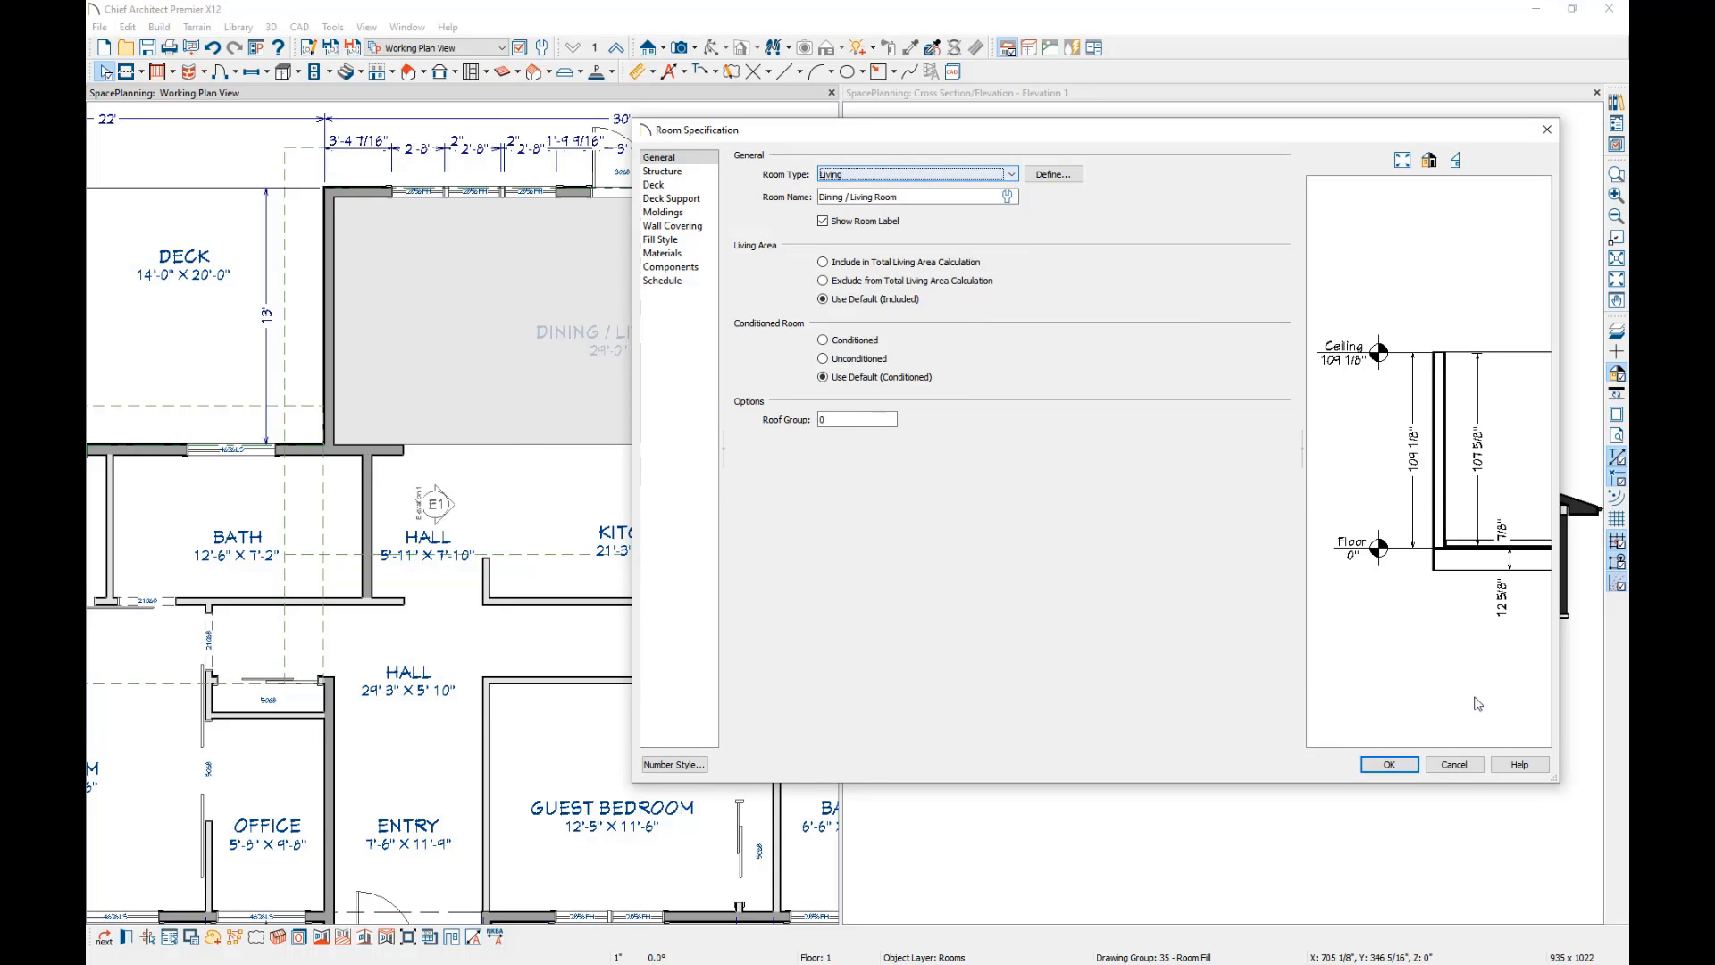
{"action": "left_click", "coordinate": [1390, 765]}
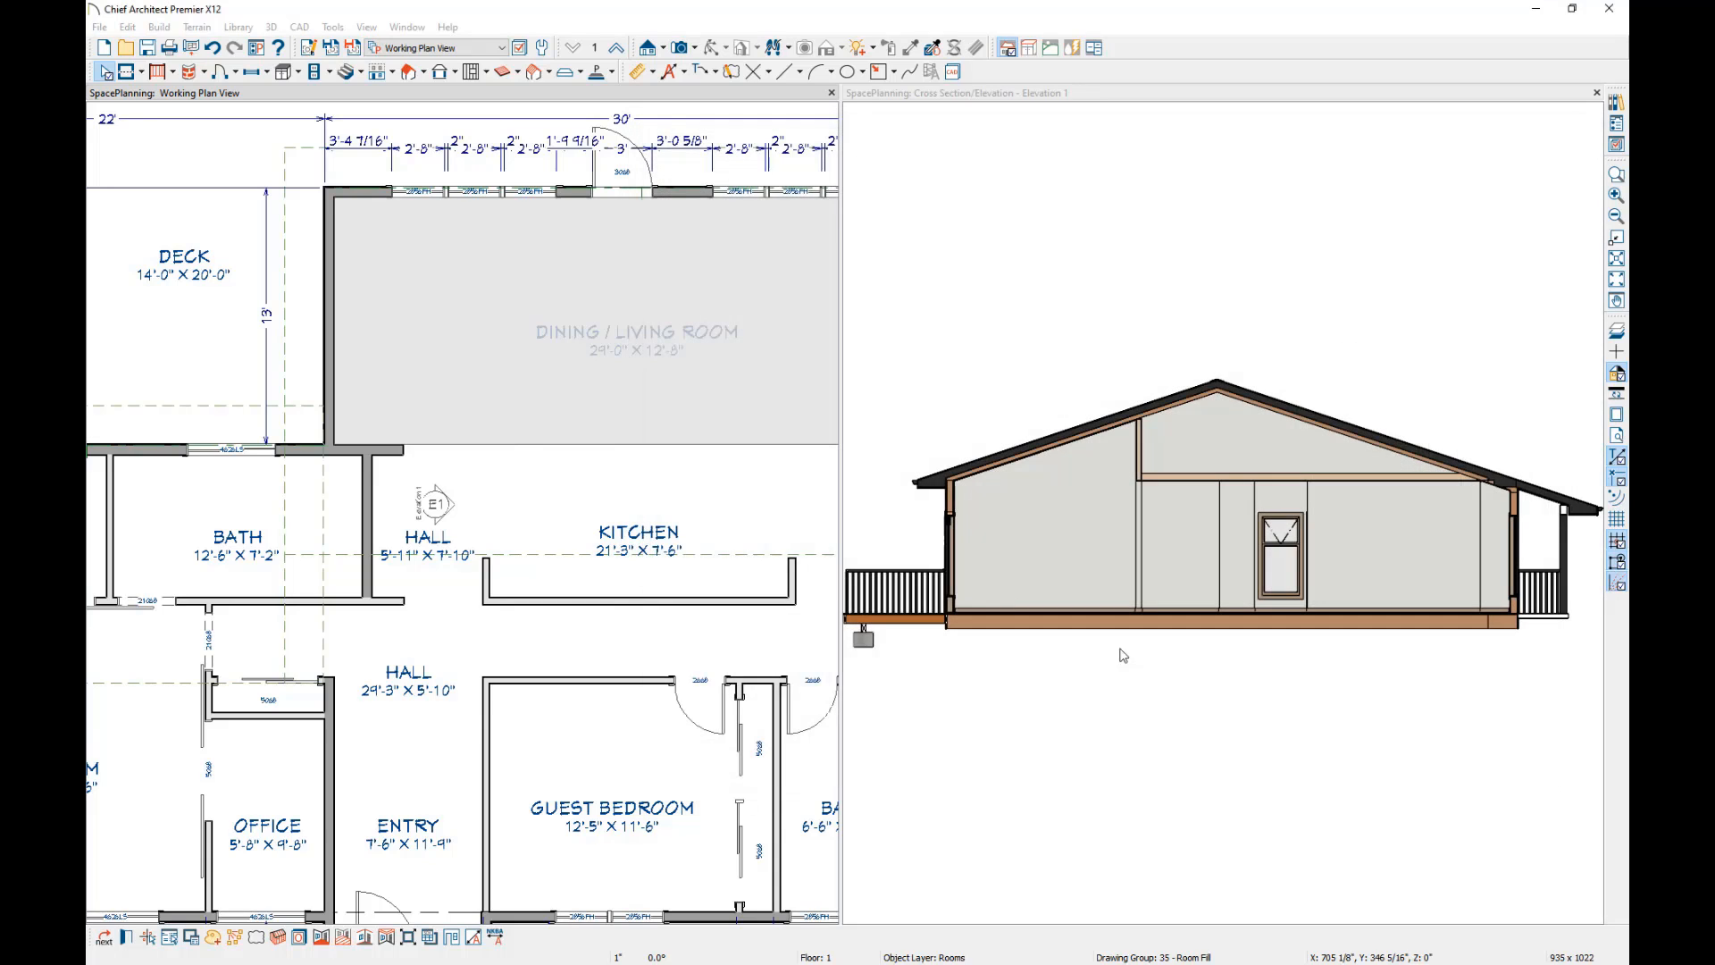
Examine the deck room's planking and joist options, structure settings and floor structure layers.
{"action": "left_click", "coordinate": [203, 225]}
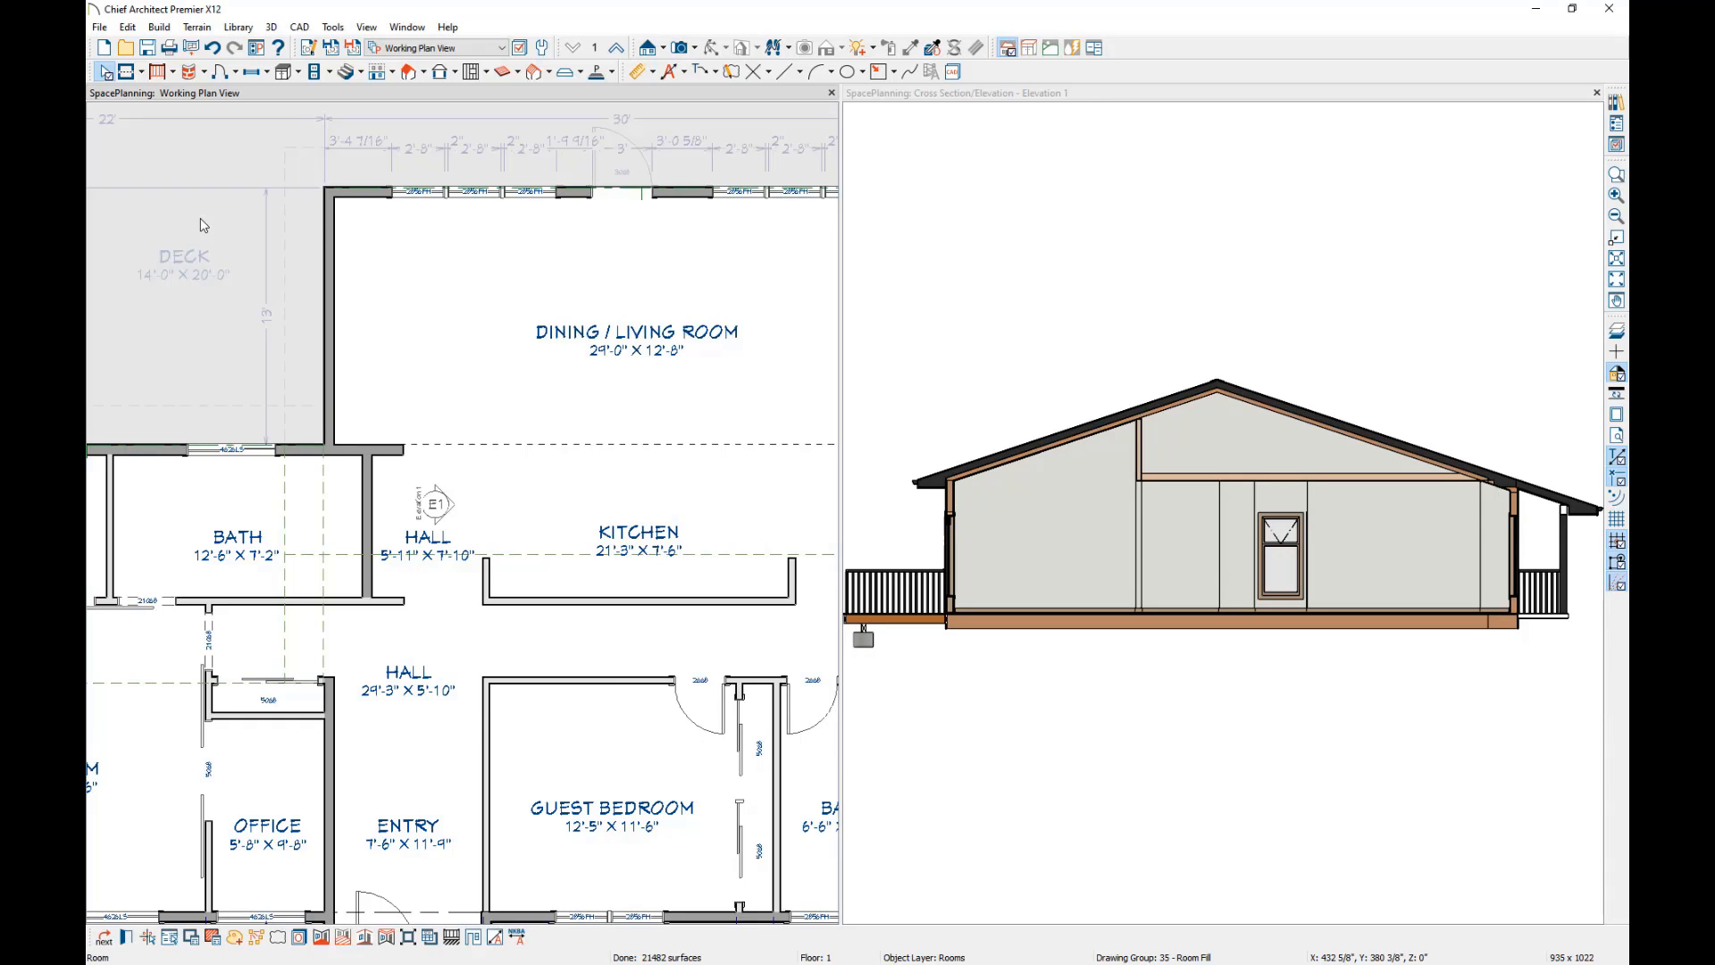
{"action": "double_click", "coordinate": [204, 225]}
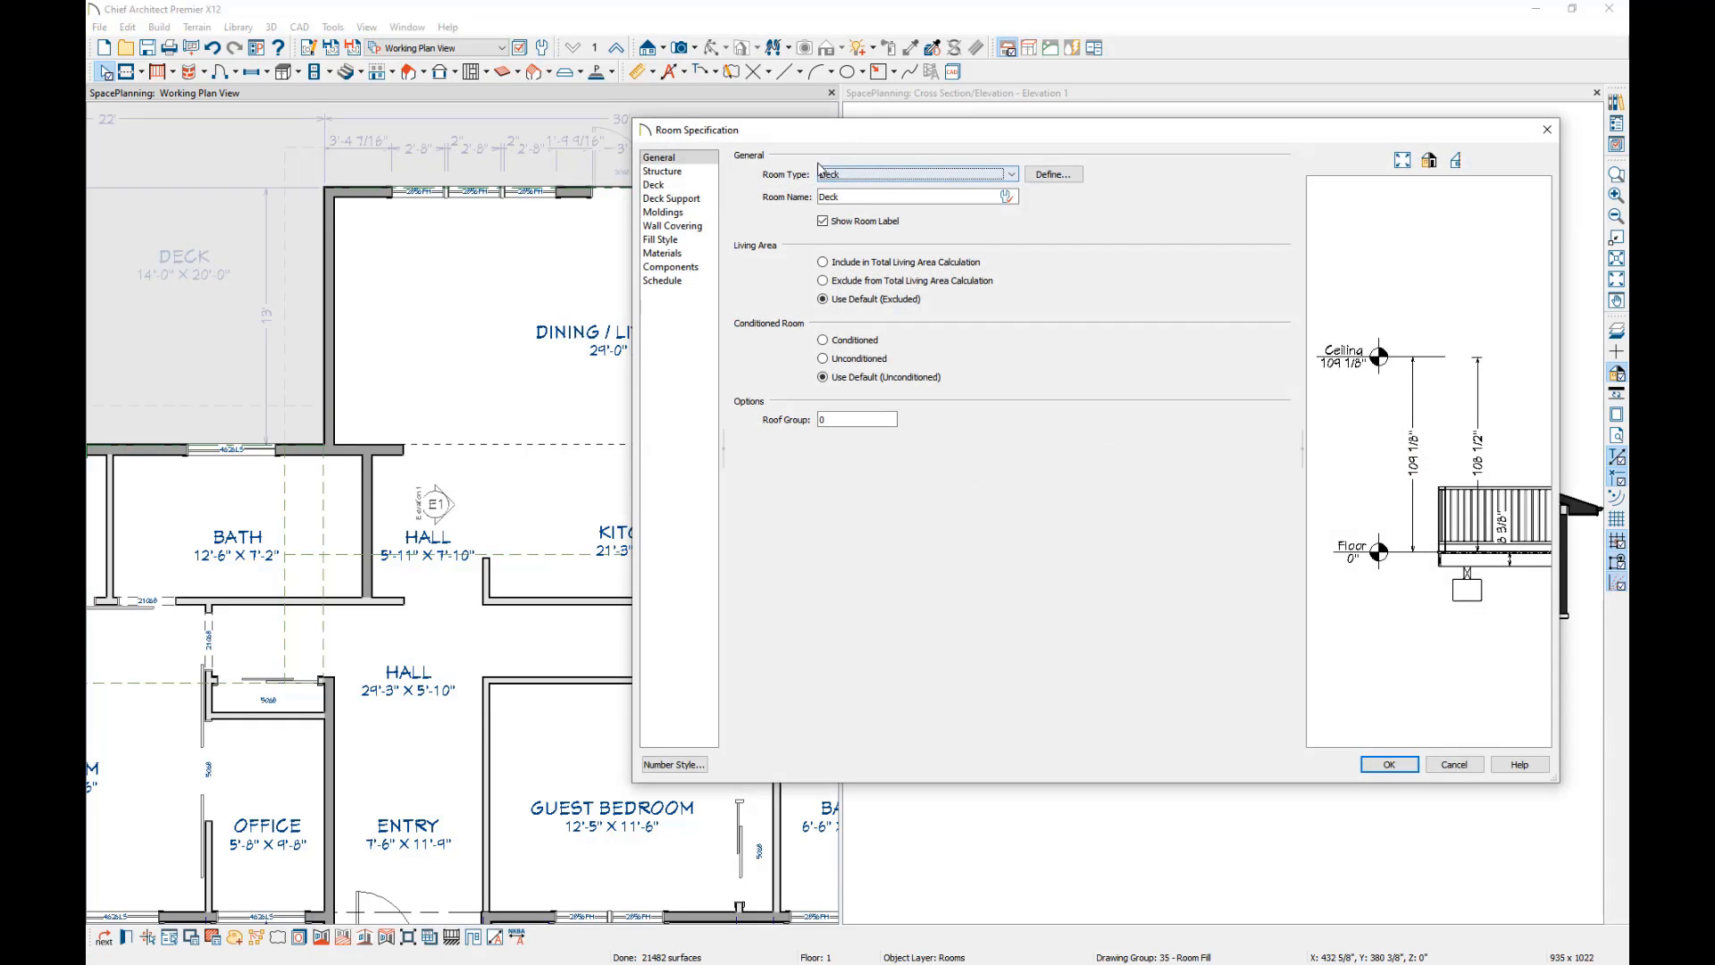
{"action": "left_click", "coordinate": [691, 185]}
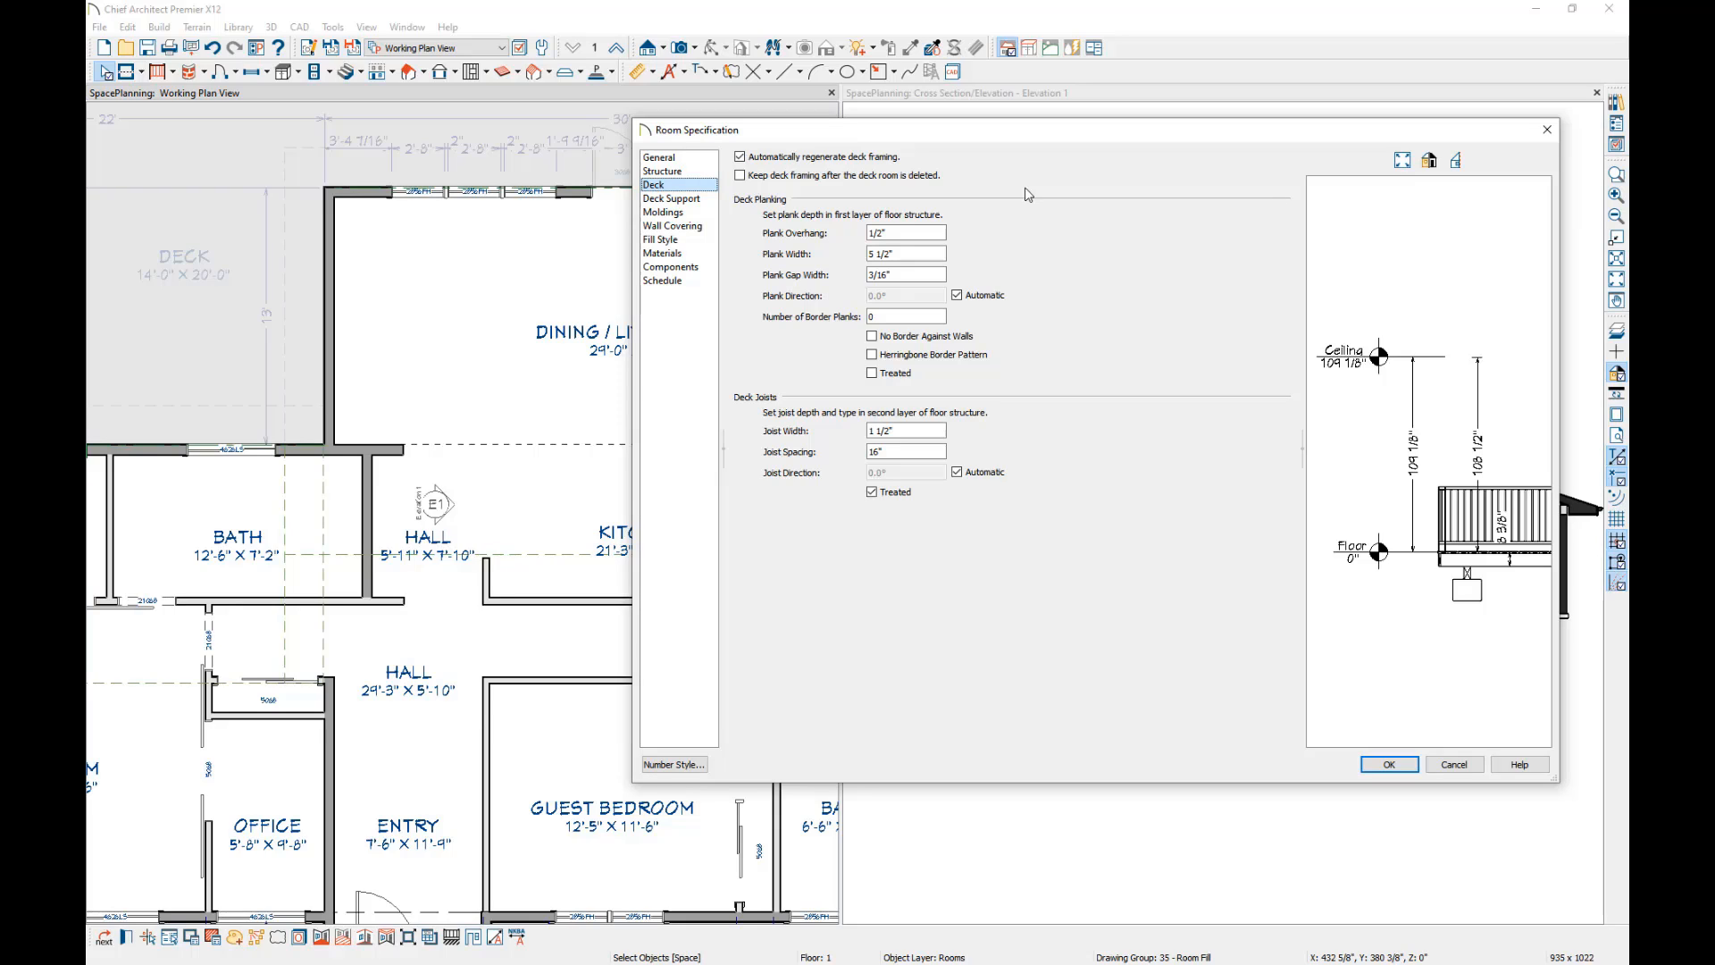
{"action": "left_click", "coordinate": [661, 171]}
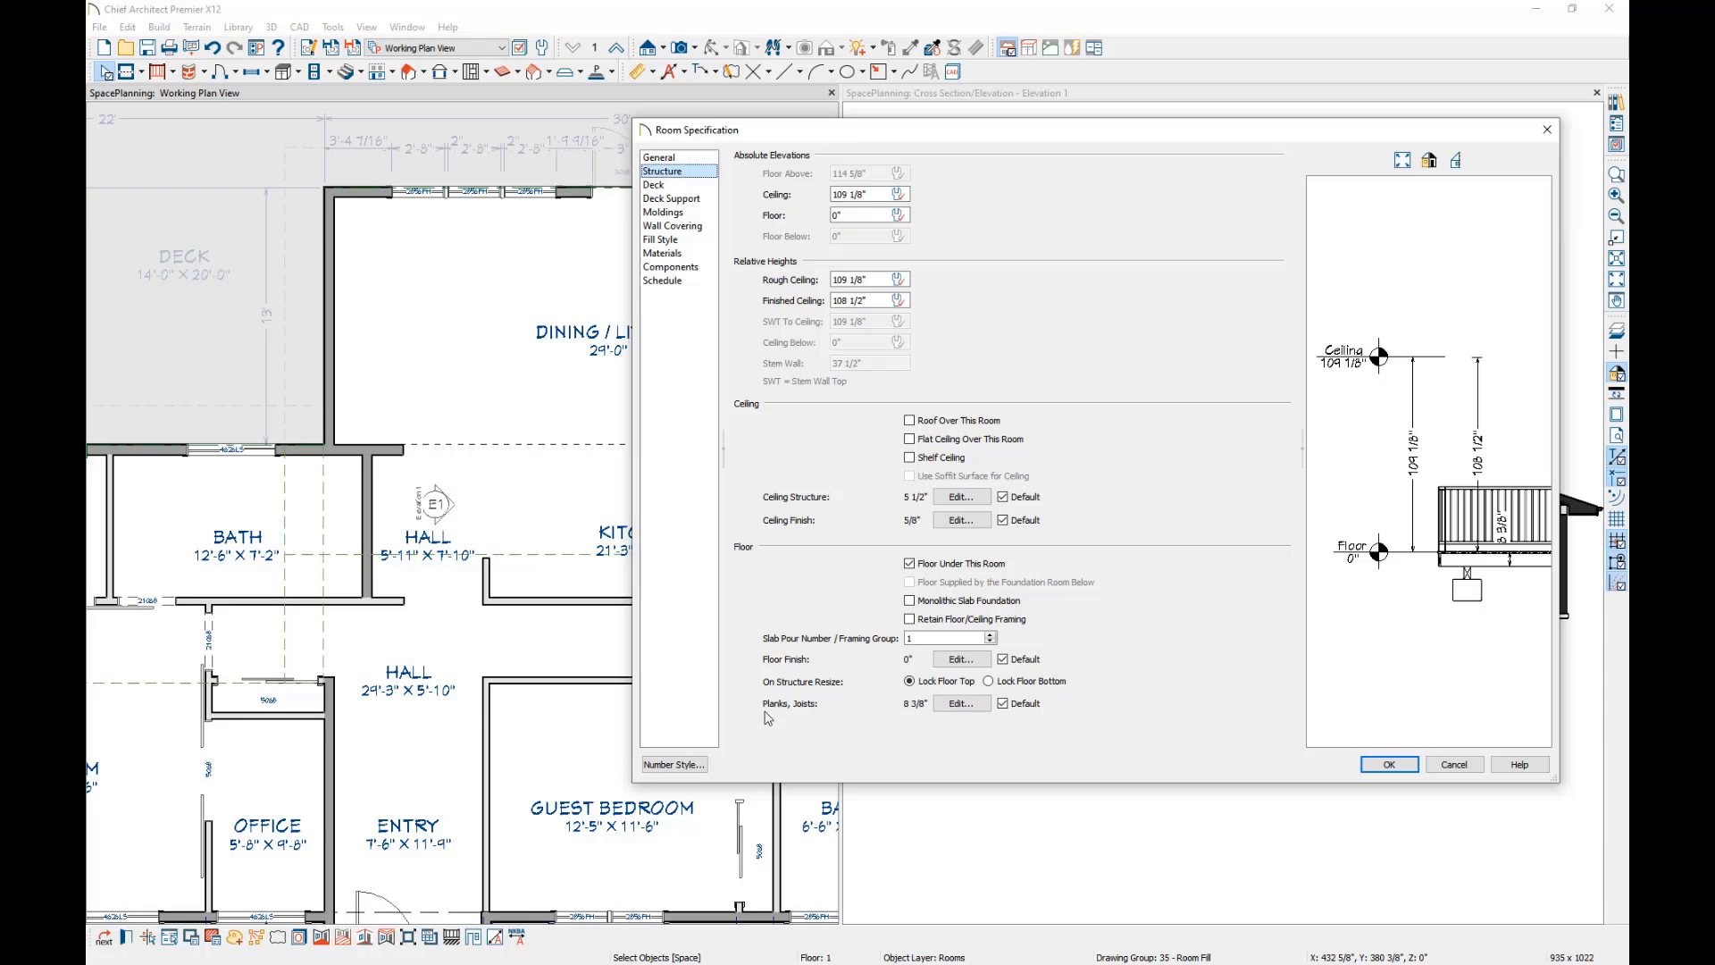
{"action": "left_click", "coordinate": [960, 704]}
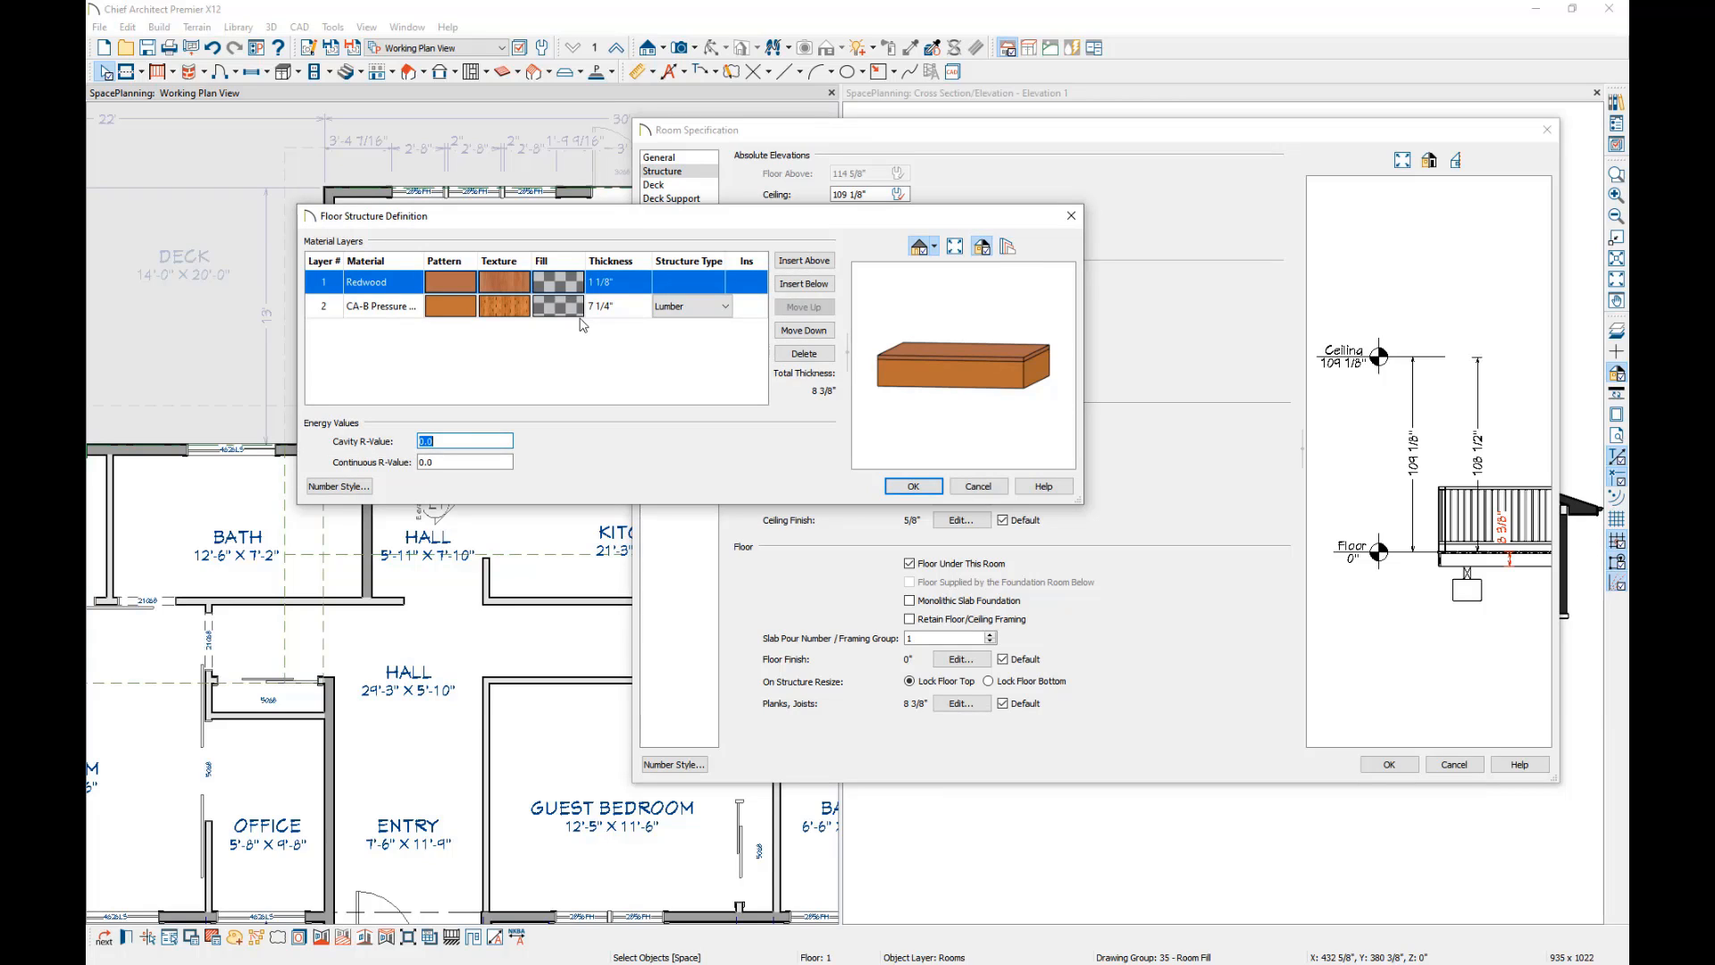
{"action": "left_click", "coordinate": [934, 486]}
{"action": "left_click", "coordinate": [1398, 764]}
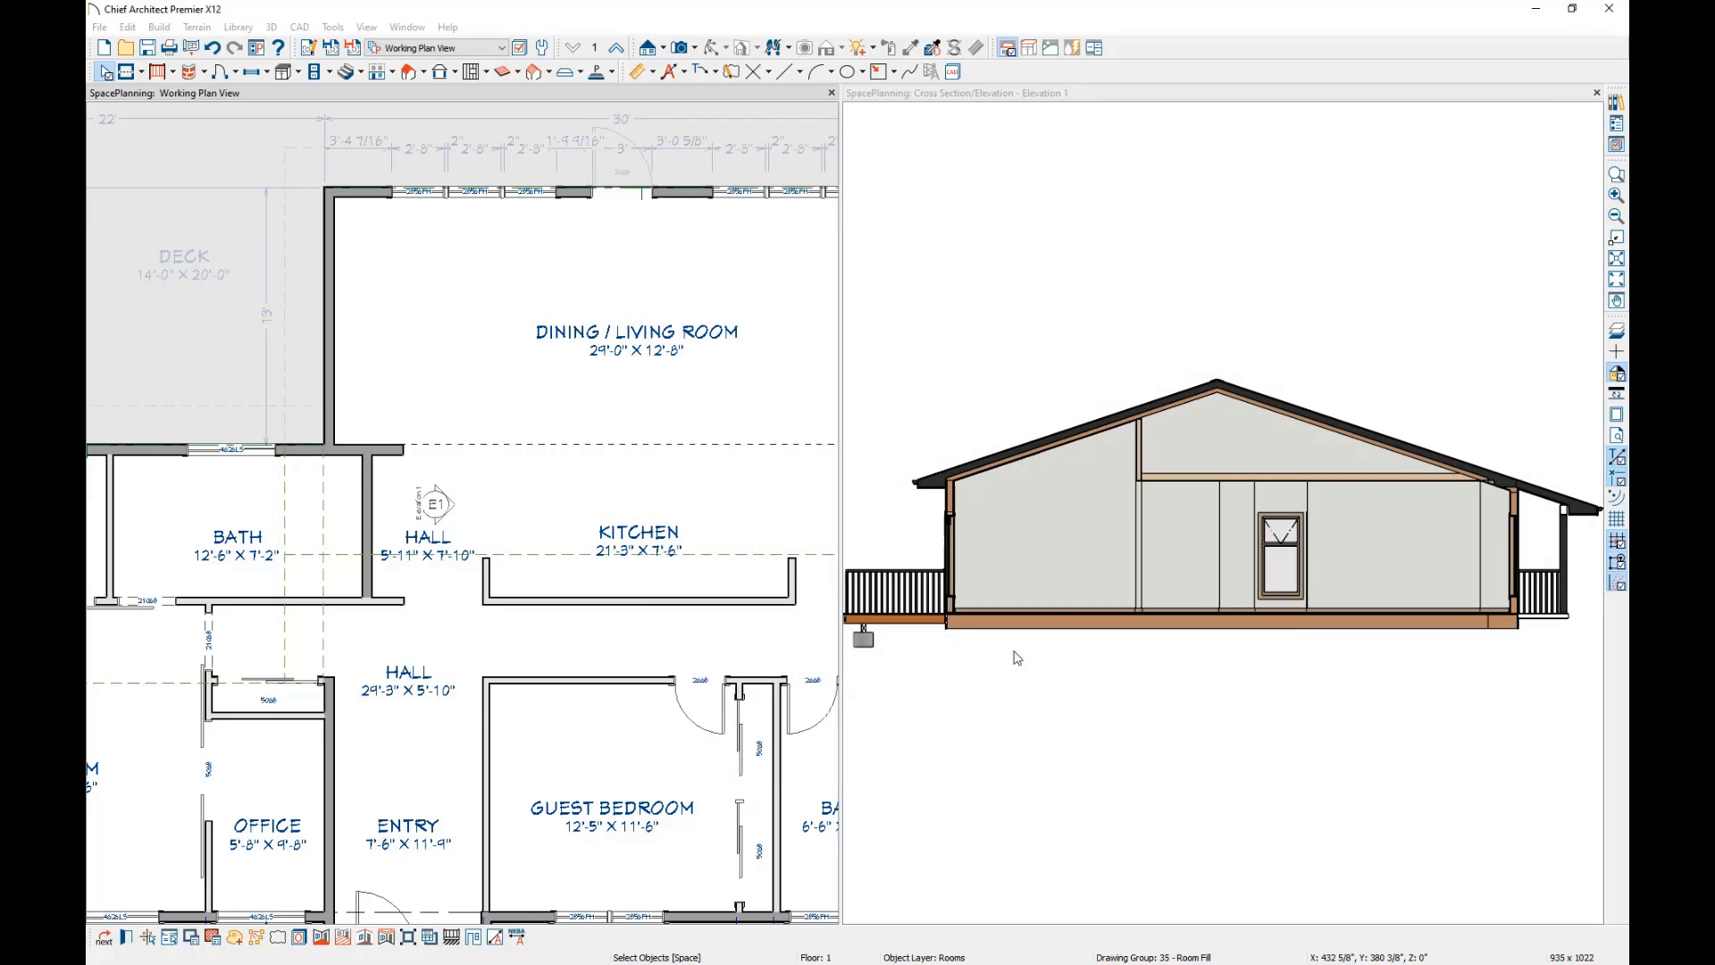
Examine the floor structure layers of the Dining / Living Room.
{"action": "double_click", "coordinate": [436, 288]}
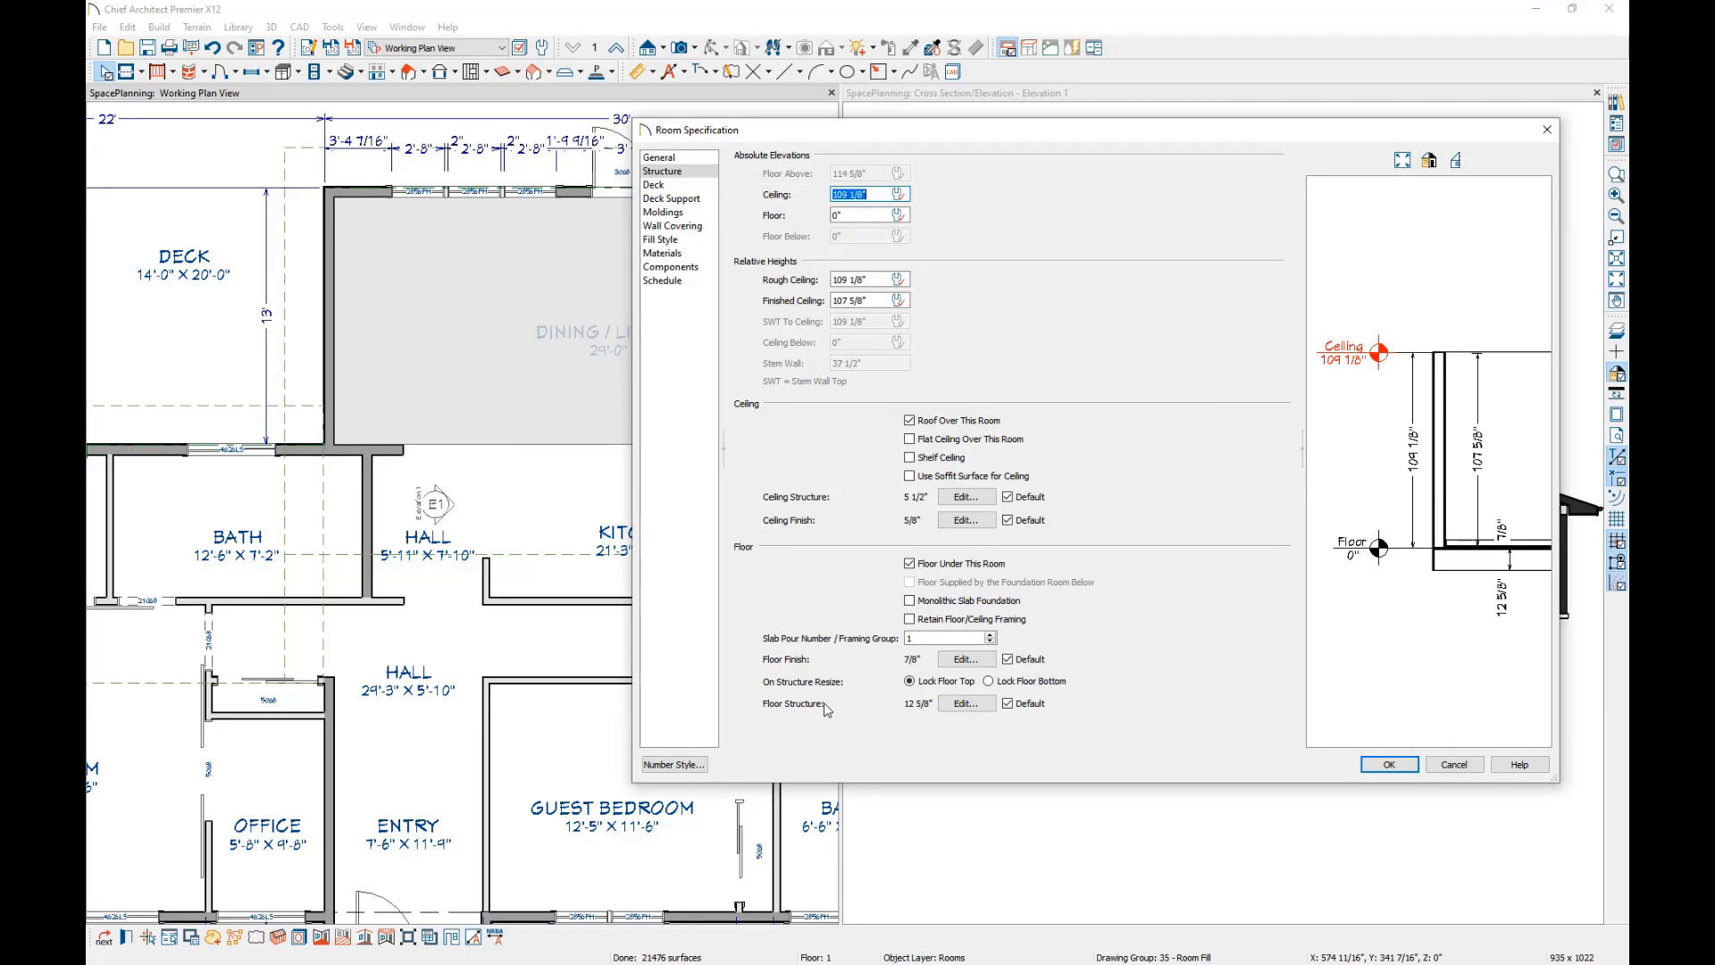
{"action": "left_click", "coordinate": [973, 703]}
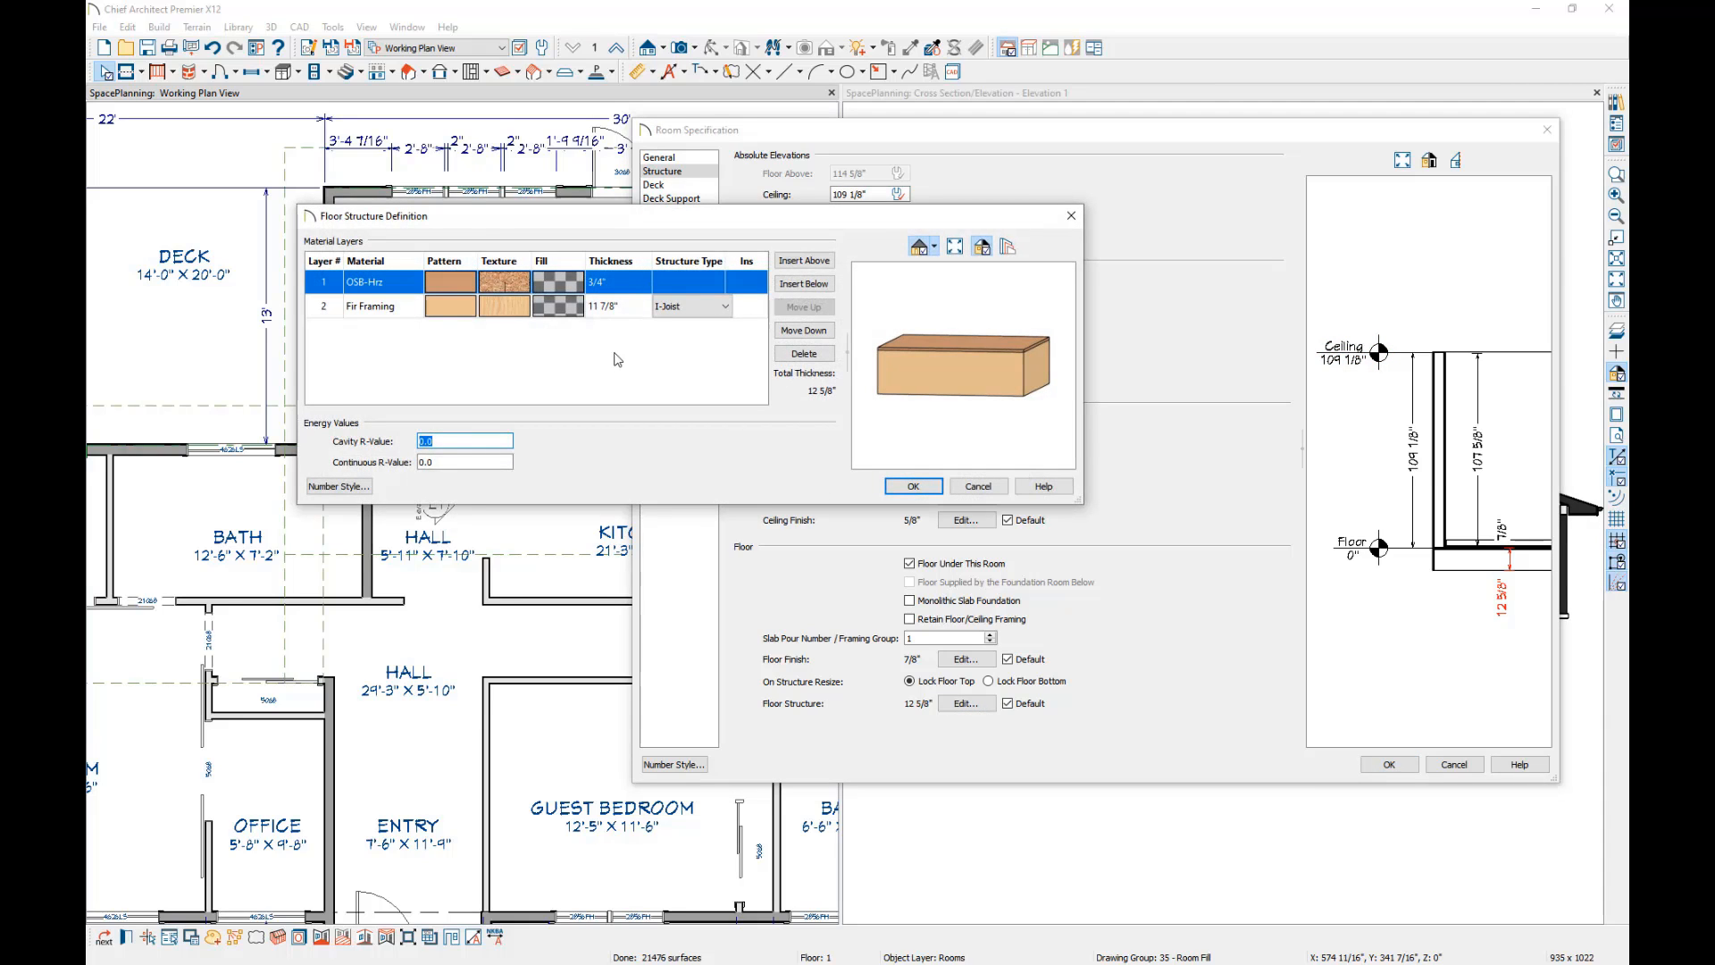
{"action": "left_click", "coordinate": [913, 485]}
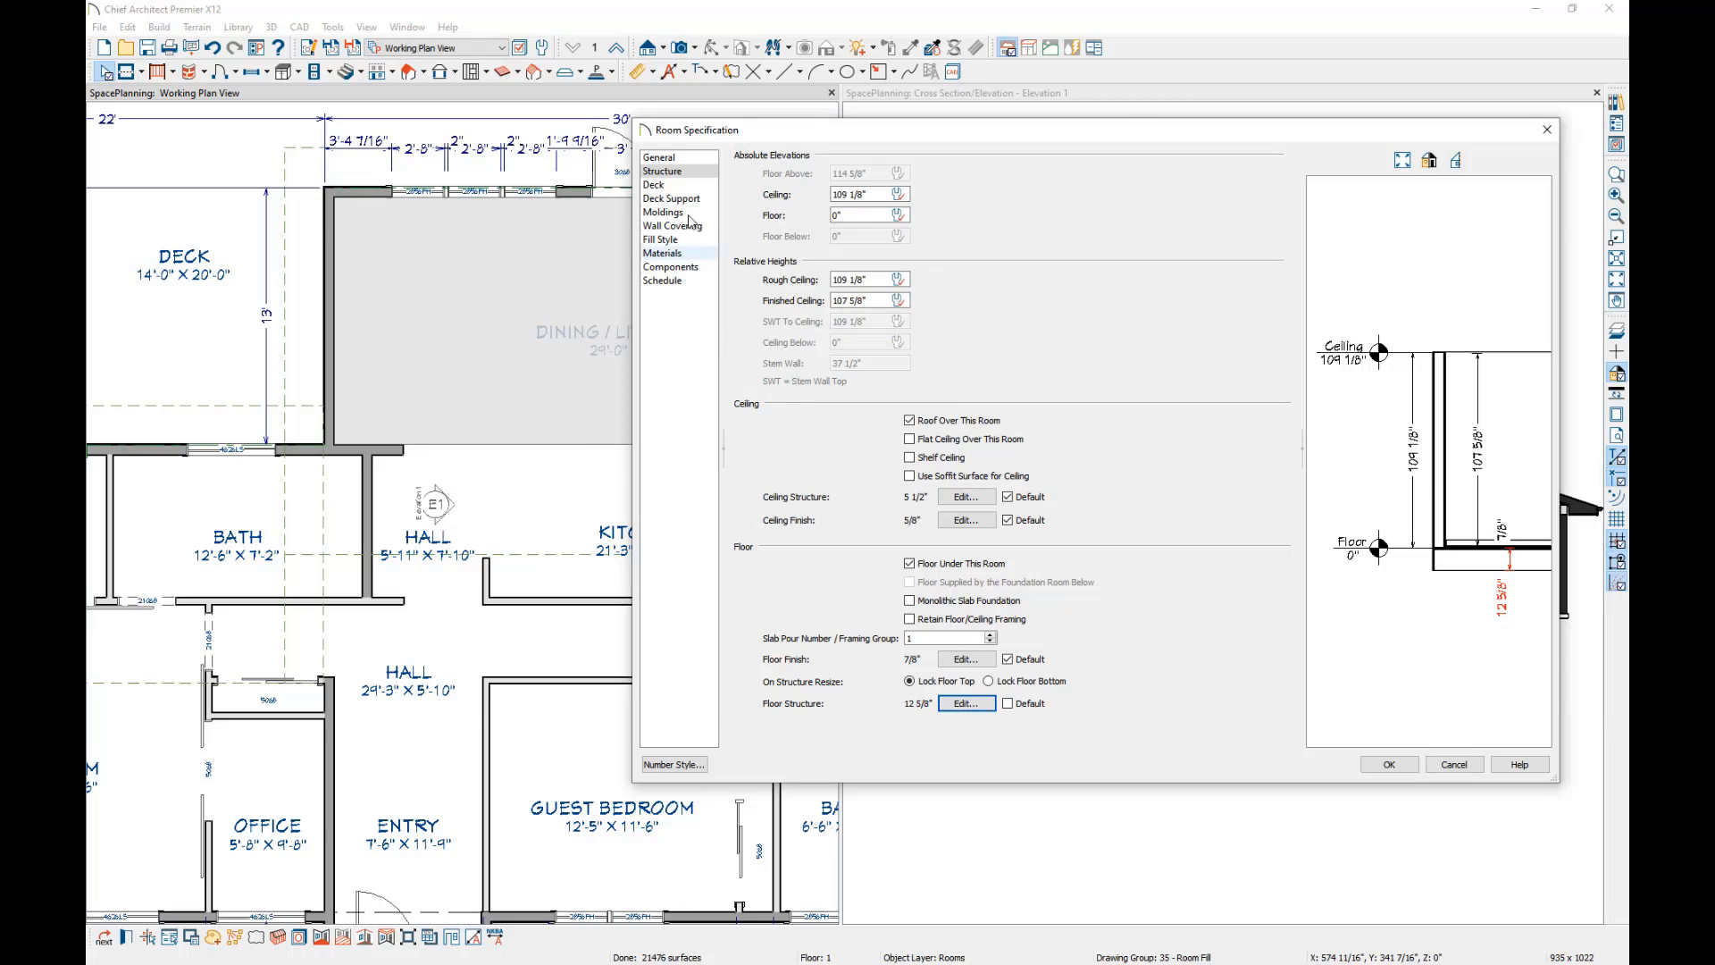
Try the Deck room type on the Dining / Living Room and examine the structure settings it brings.
{"action": "left_click", "coordinate": [661, 158]}
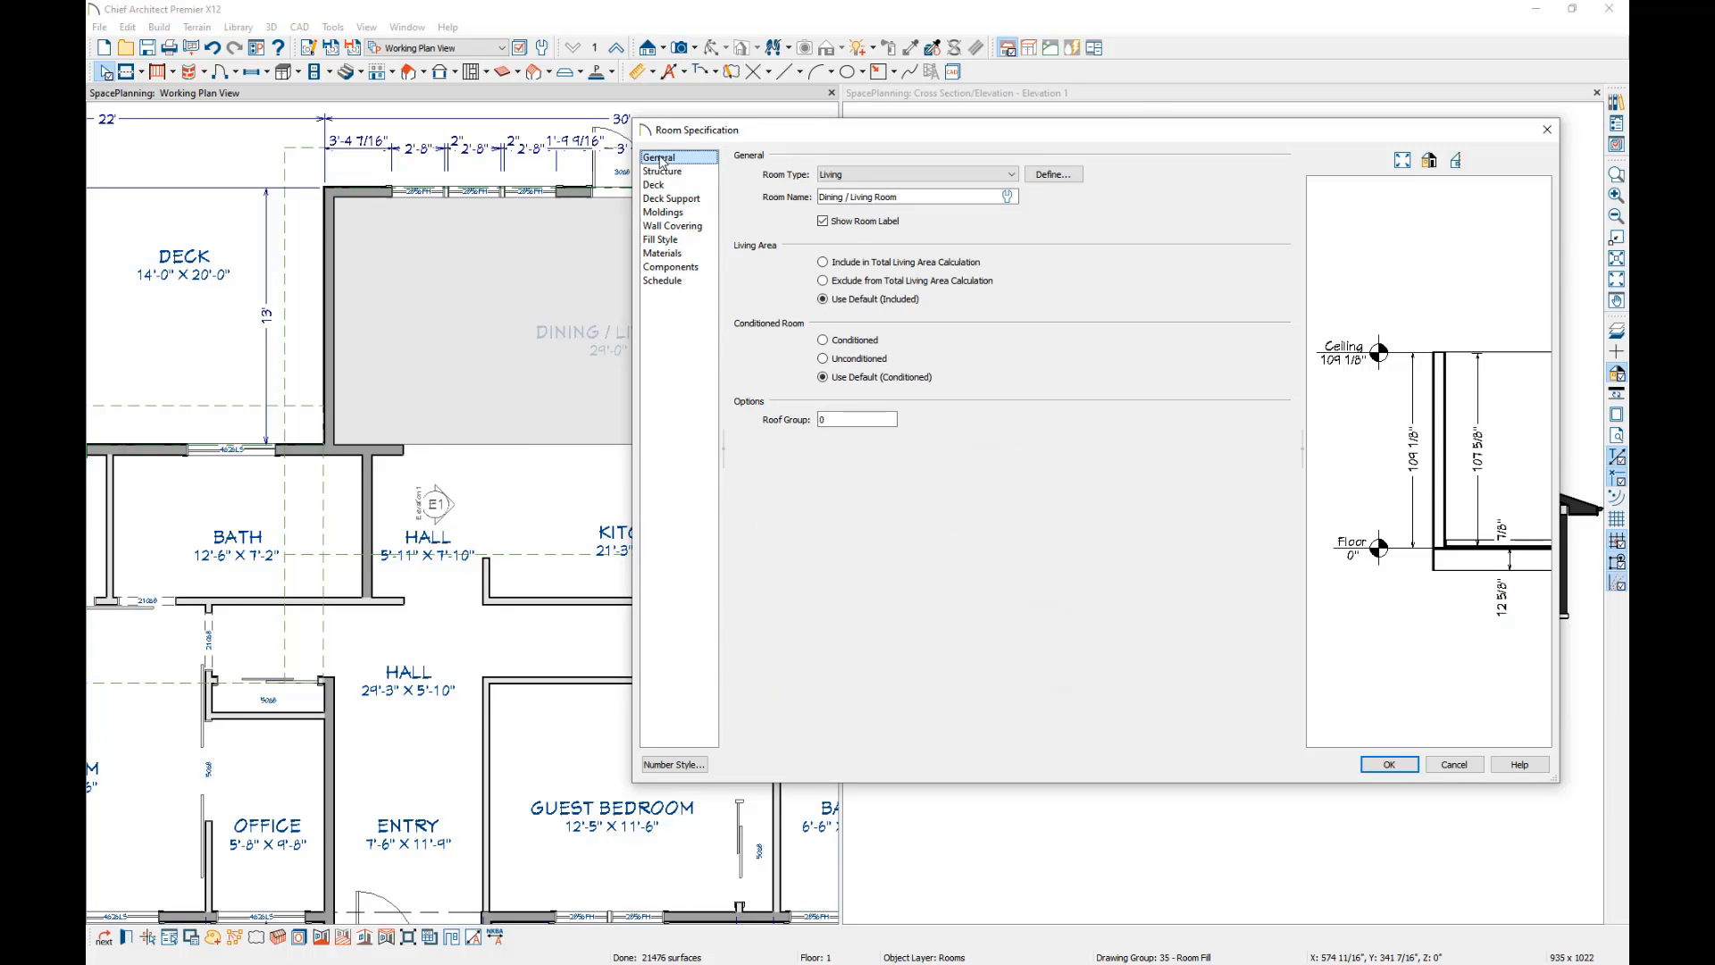
{"action": "left_click", "coordinate": [938, 176]}
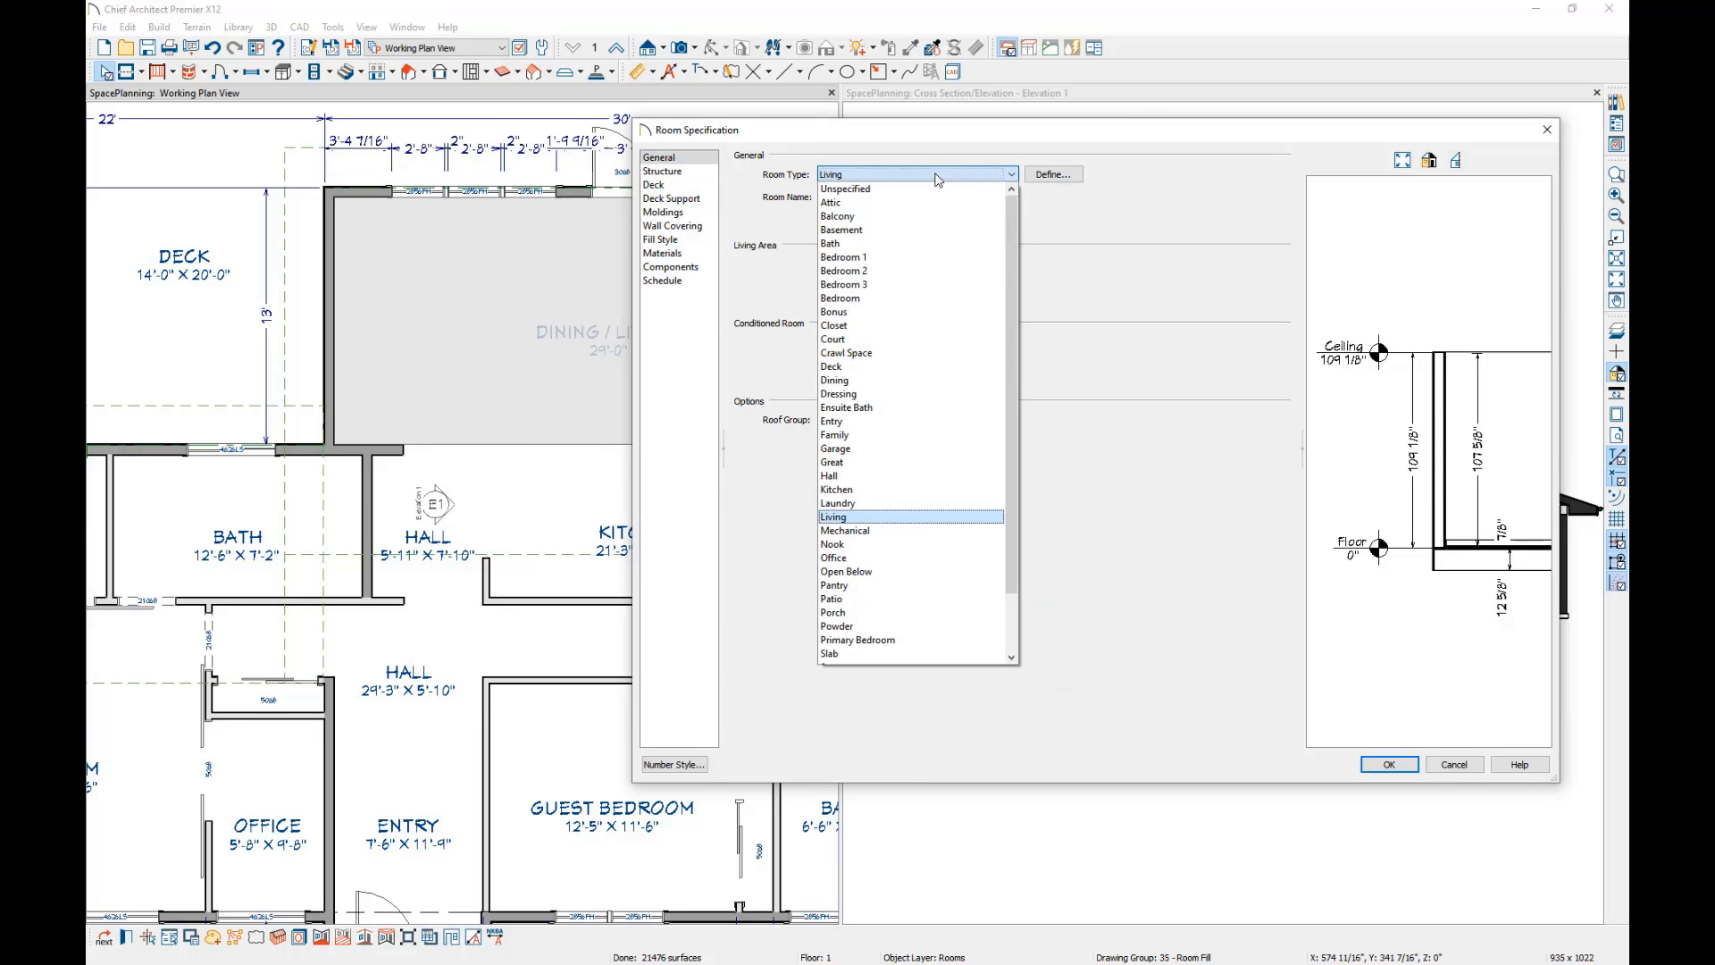
{"action": "left_click", "coordinate": [838, 367]}
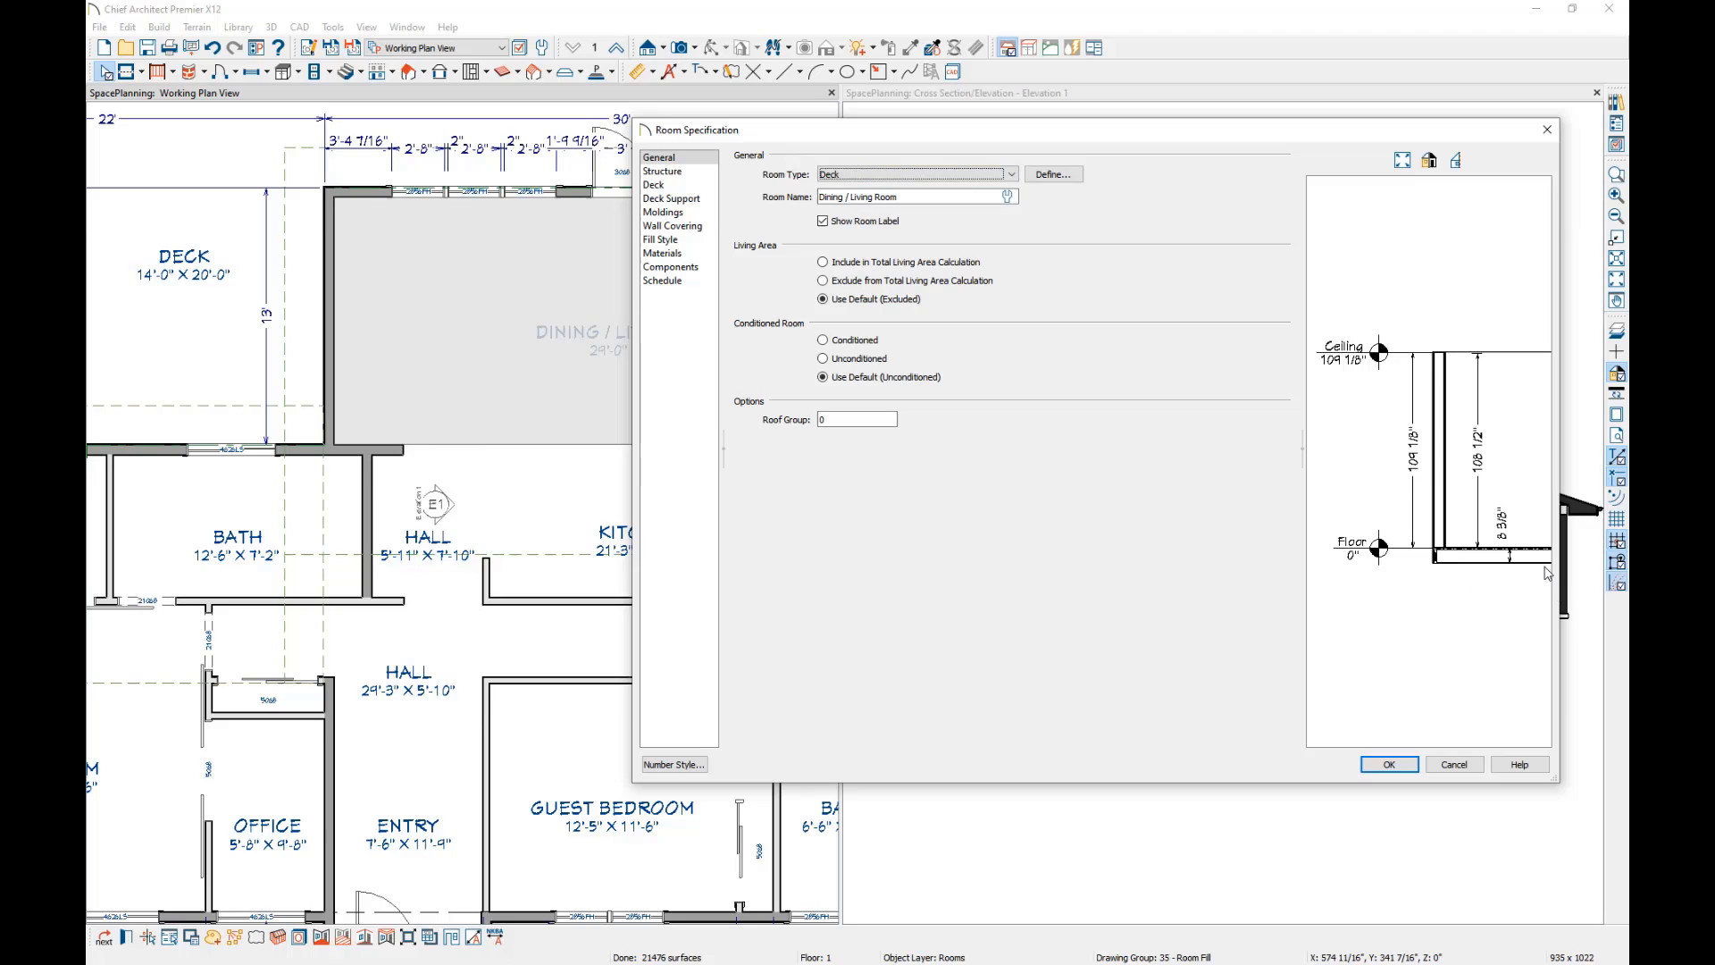
{"action": "left_click", "coordinate": [652, 172]}
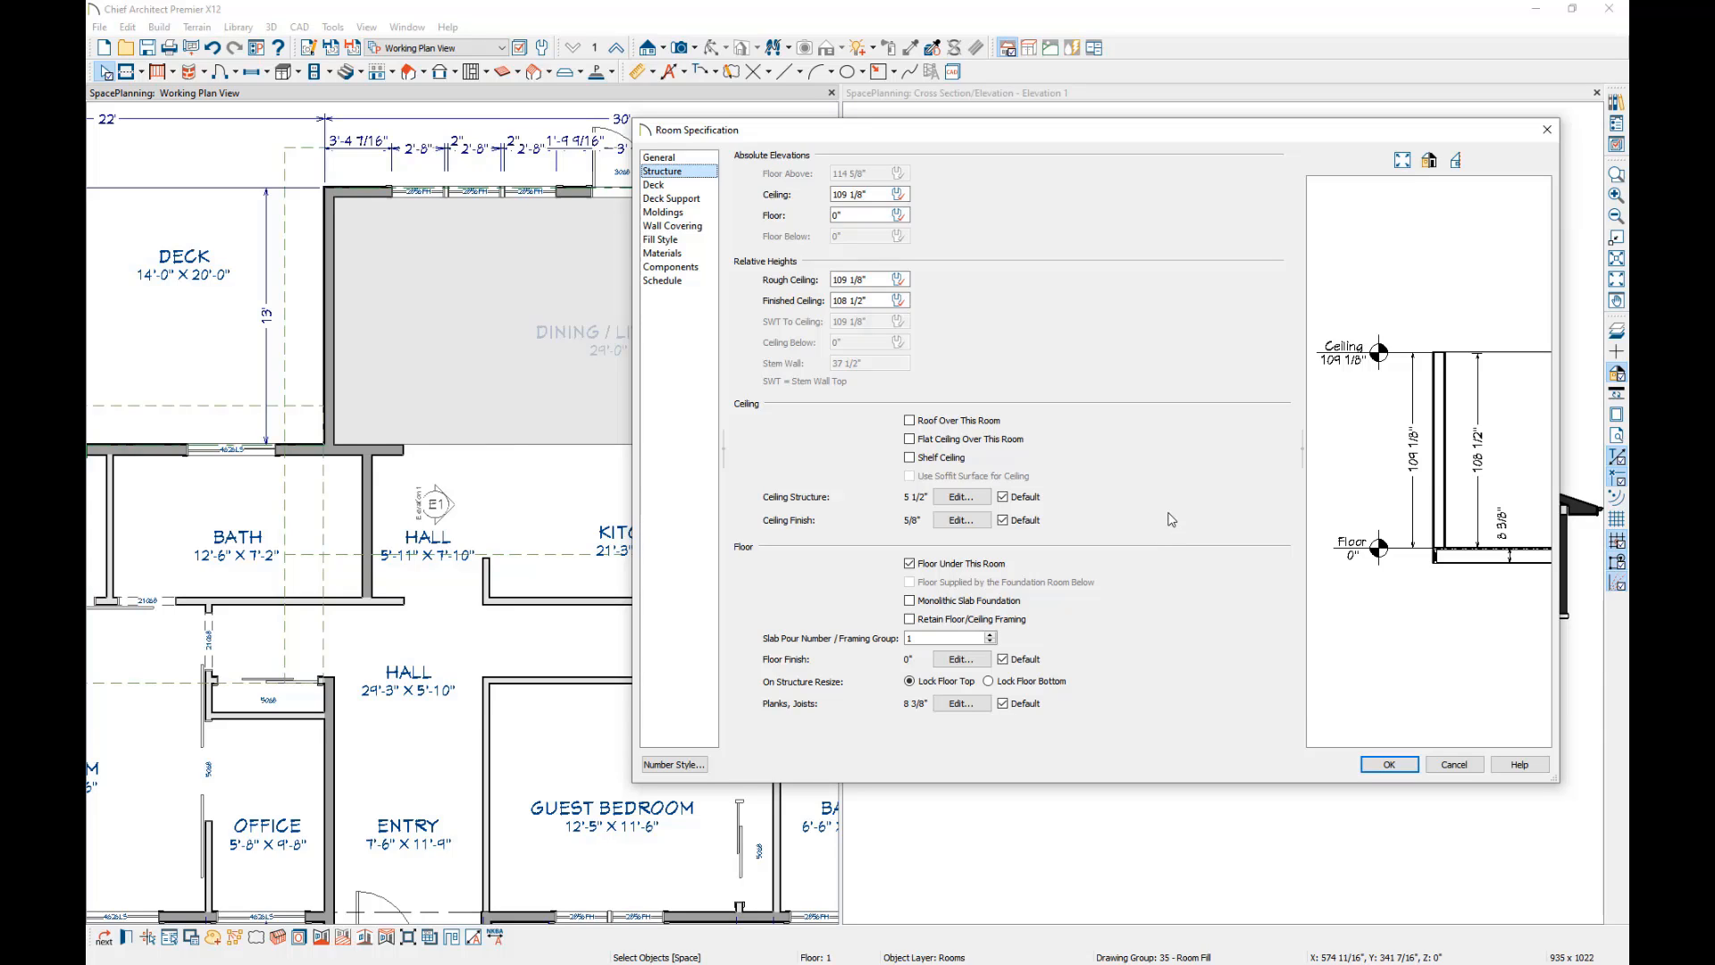
{"action": "left_click", "coordinate": [690, 158]}
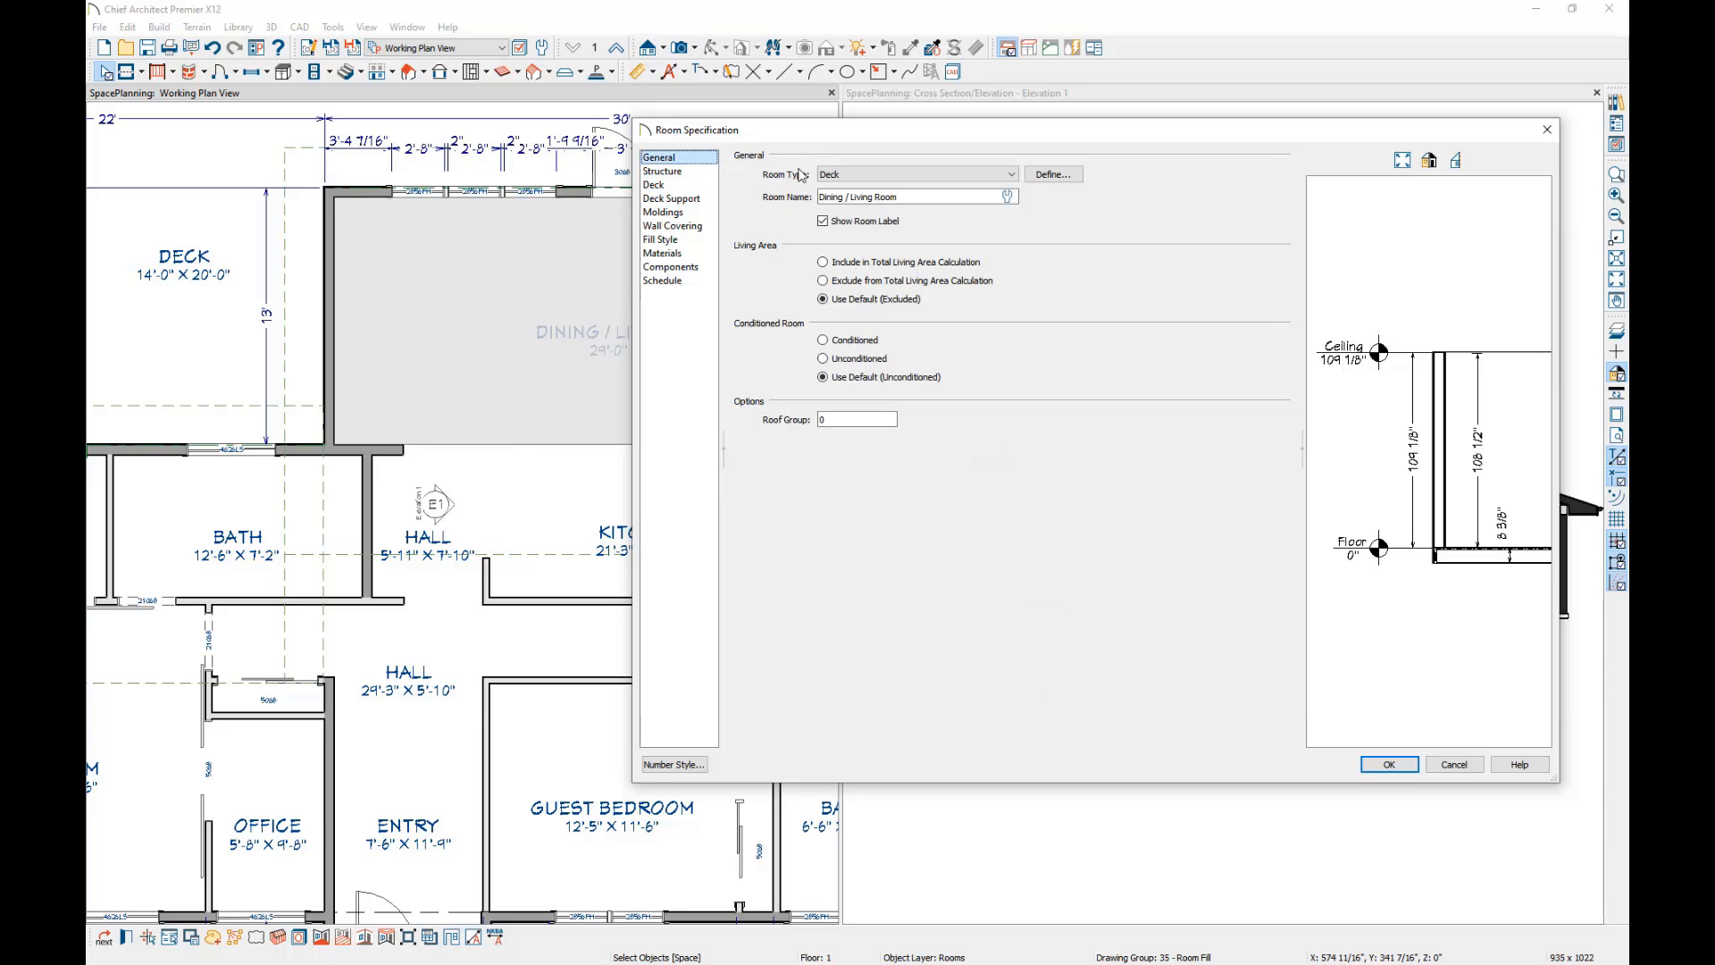
{"action": "left_click", "coordinate": [926, 176]}
{"action": "left_click", "coordinate": [926, 175]}
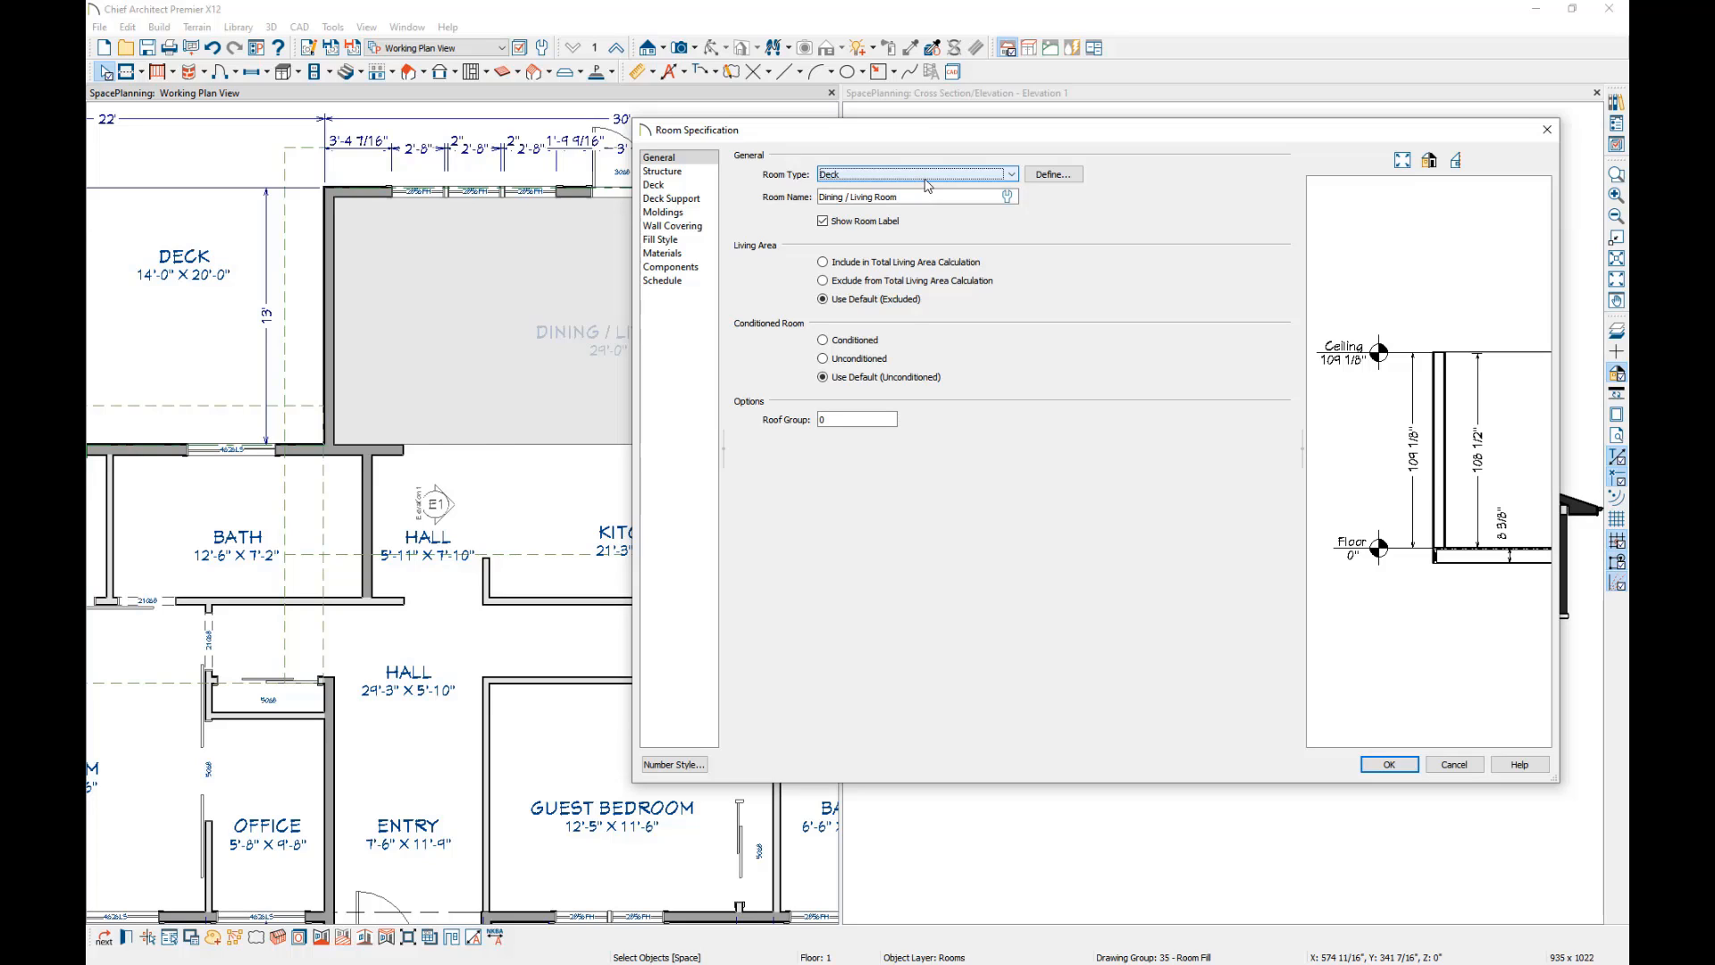
{"action": "left_click", "coordinate": [1456, 765]}
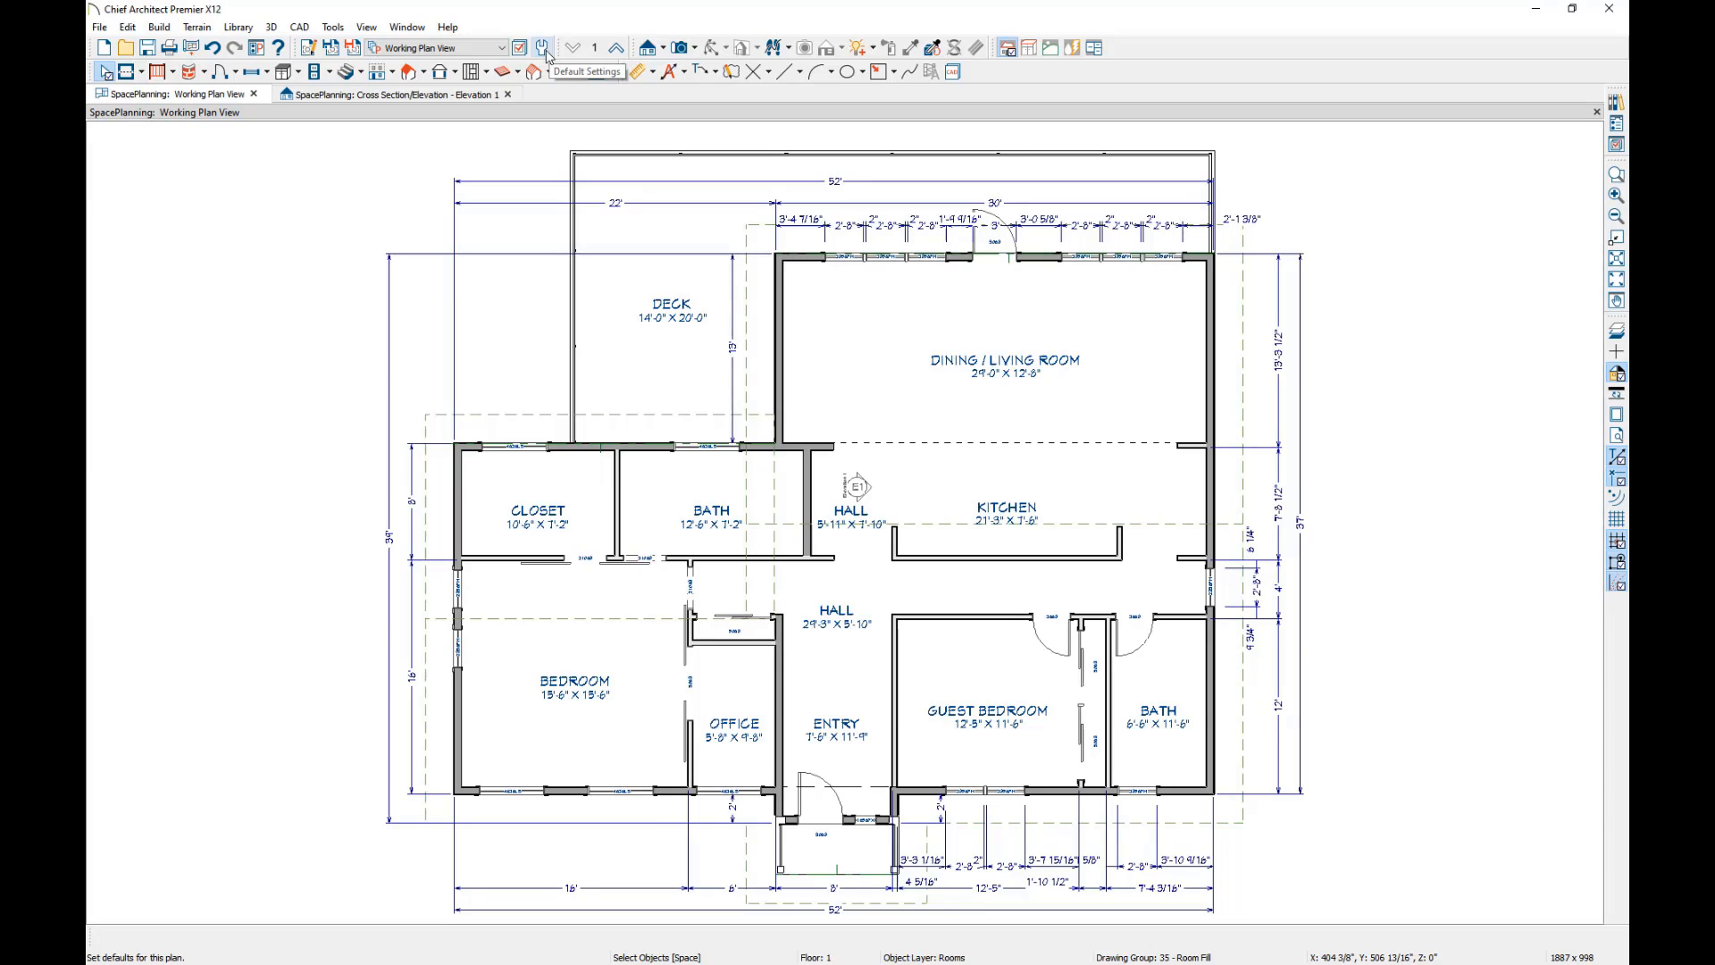
Open the Room Types defaults under Floors and Rooms and look through the list of available room types.
{"action": "left_click", "coordinate": [543, 48]}
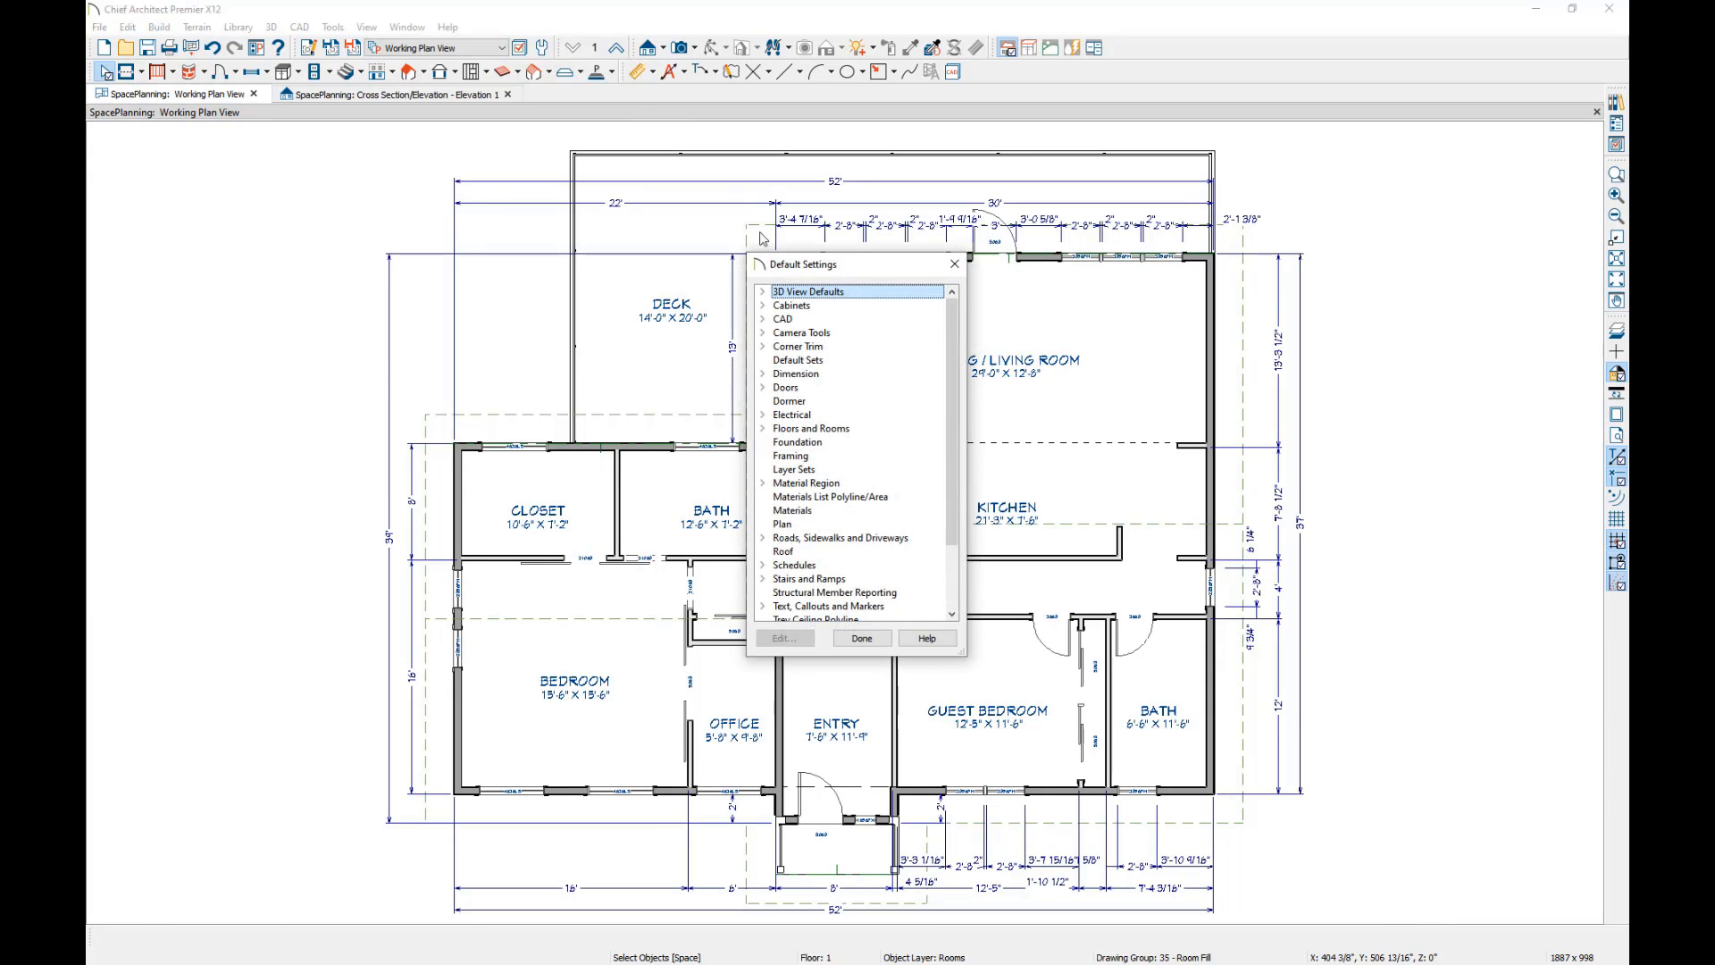
{"action": "left_click", "coordinate": [763, 430]}
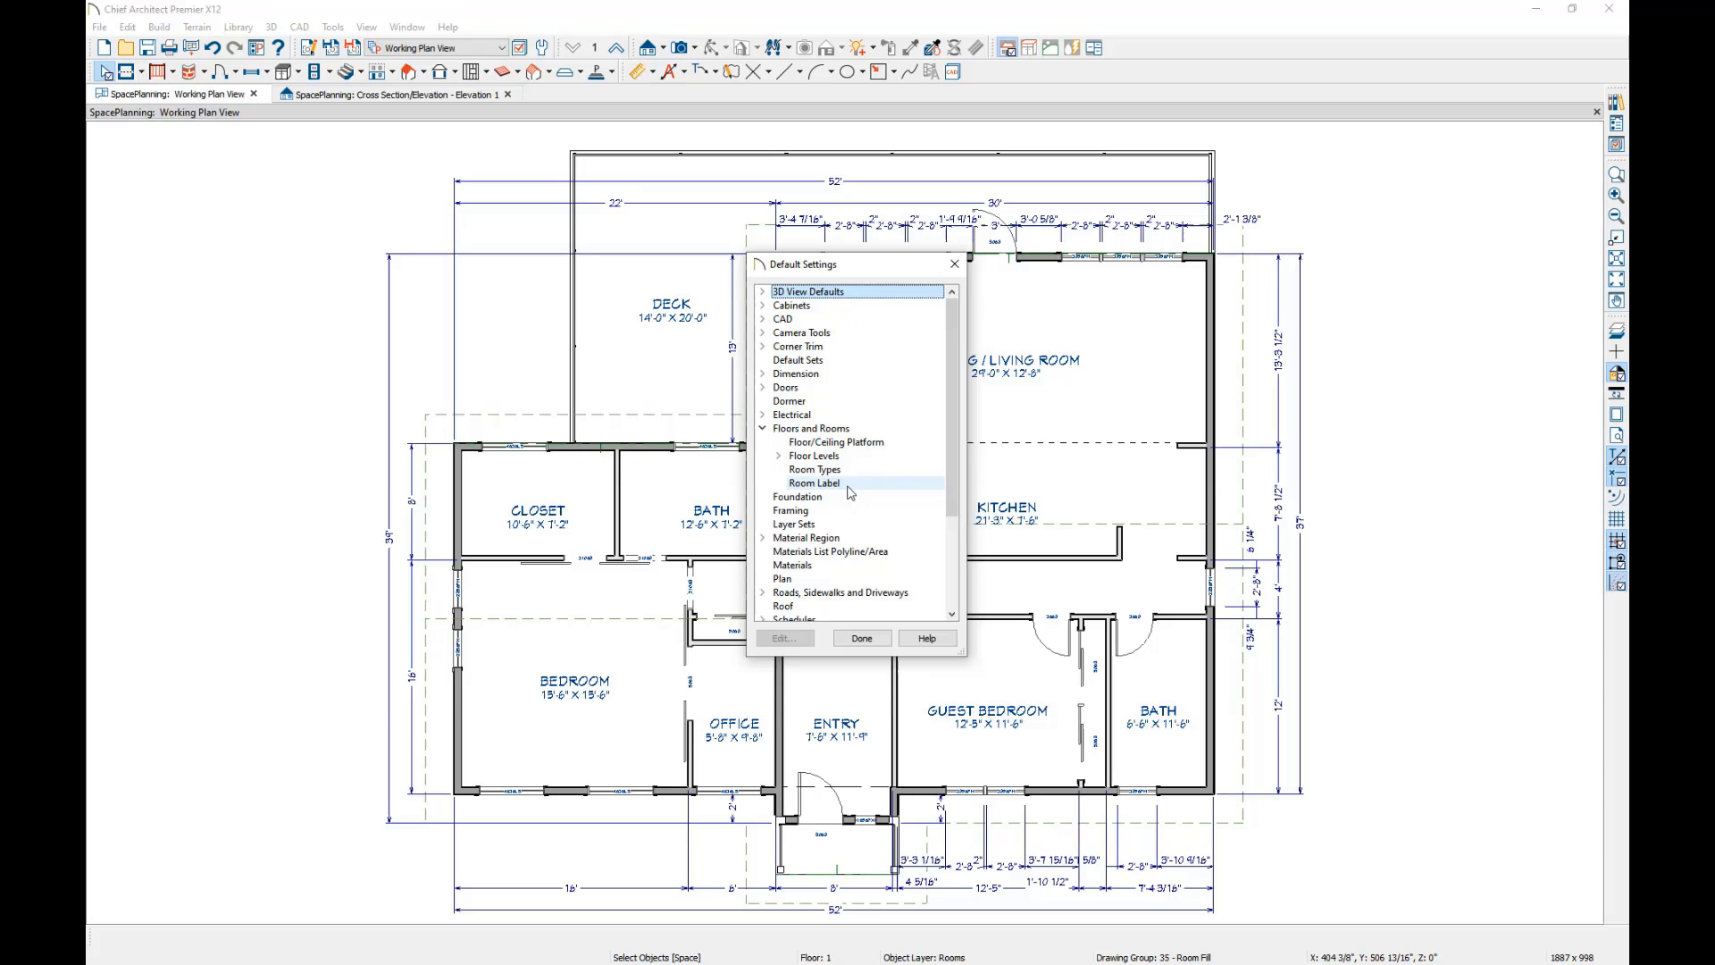
{"action": "left_click", "coordinate": [802, 484]}
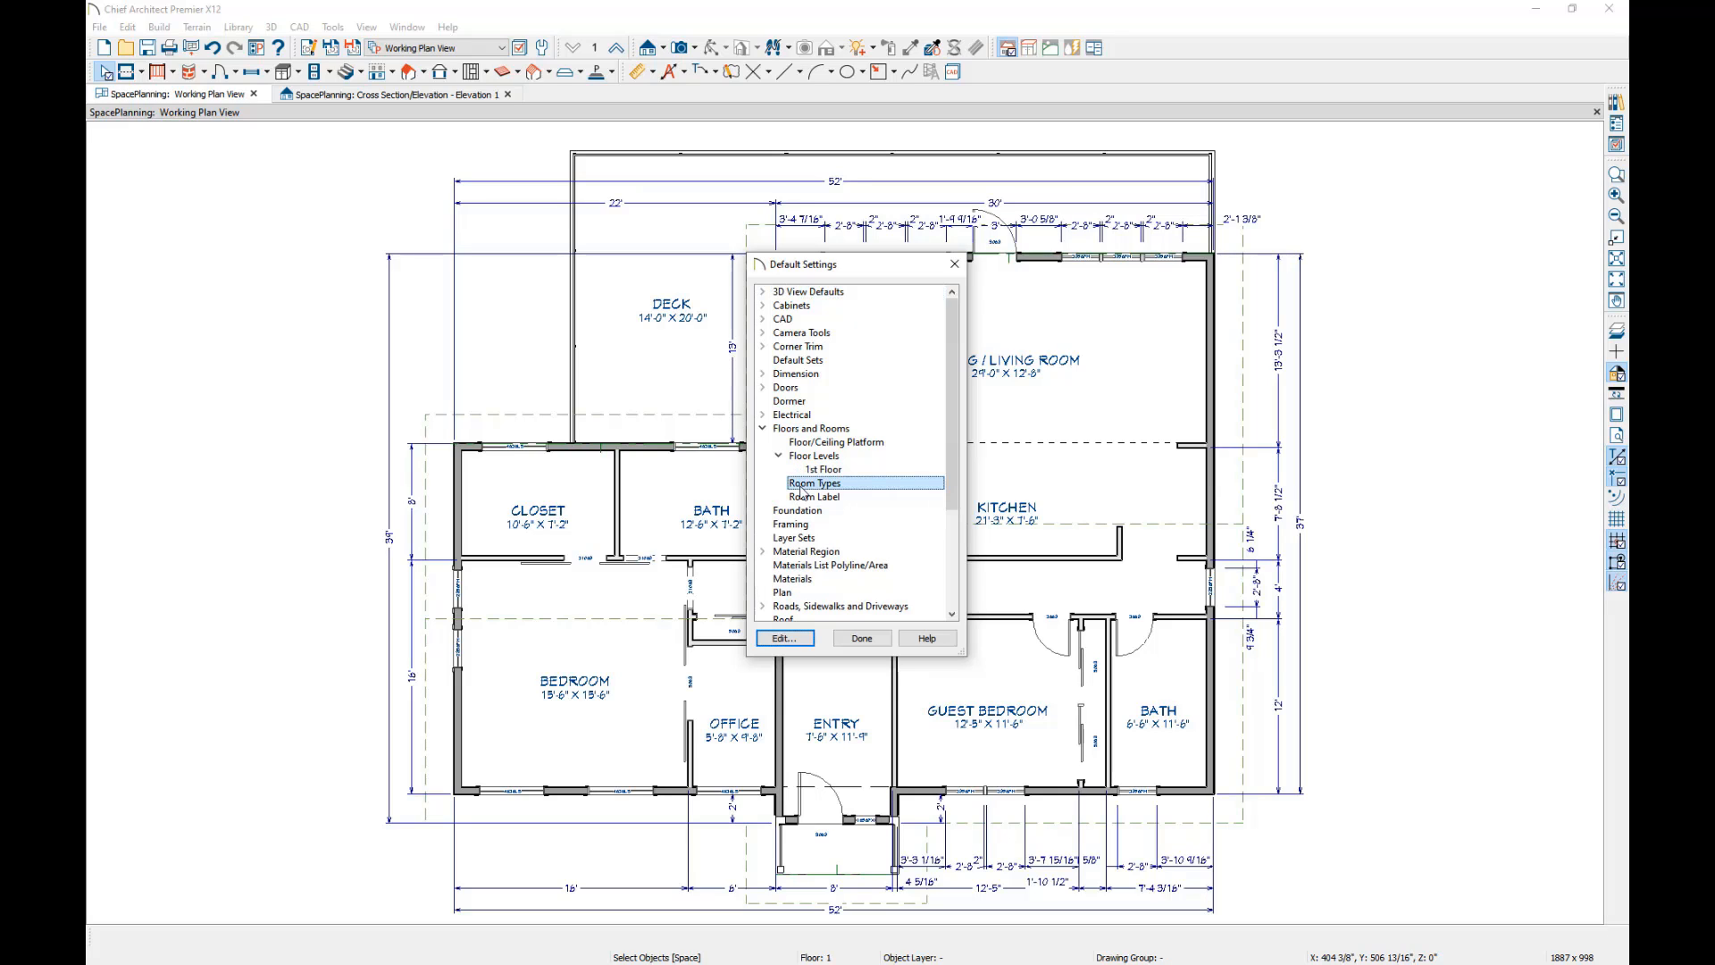
{"action": "double_click", "coordinate": [803, 484]}
{"action": "left_click_drag", "start_coordinate": [853, 348], "coordinate": [842, 239]}
{"action": "left_click_drag", "start_coordinate": [862, 430], "coordinate": [863, 728]}
{"action": "scroll", "coordinate": [899, 395], "scroll_direction": "up", "scroll_amount": 2}
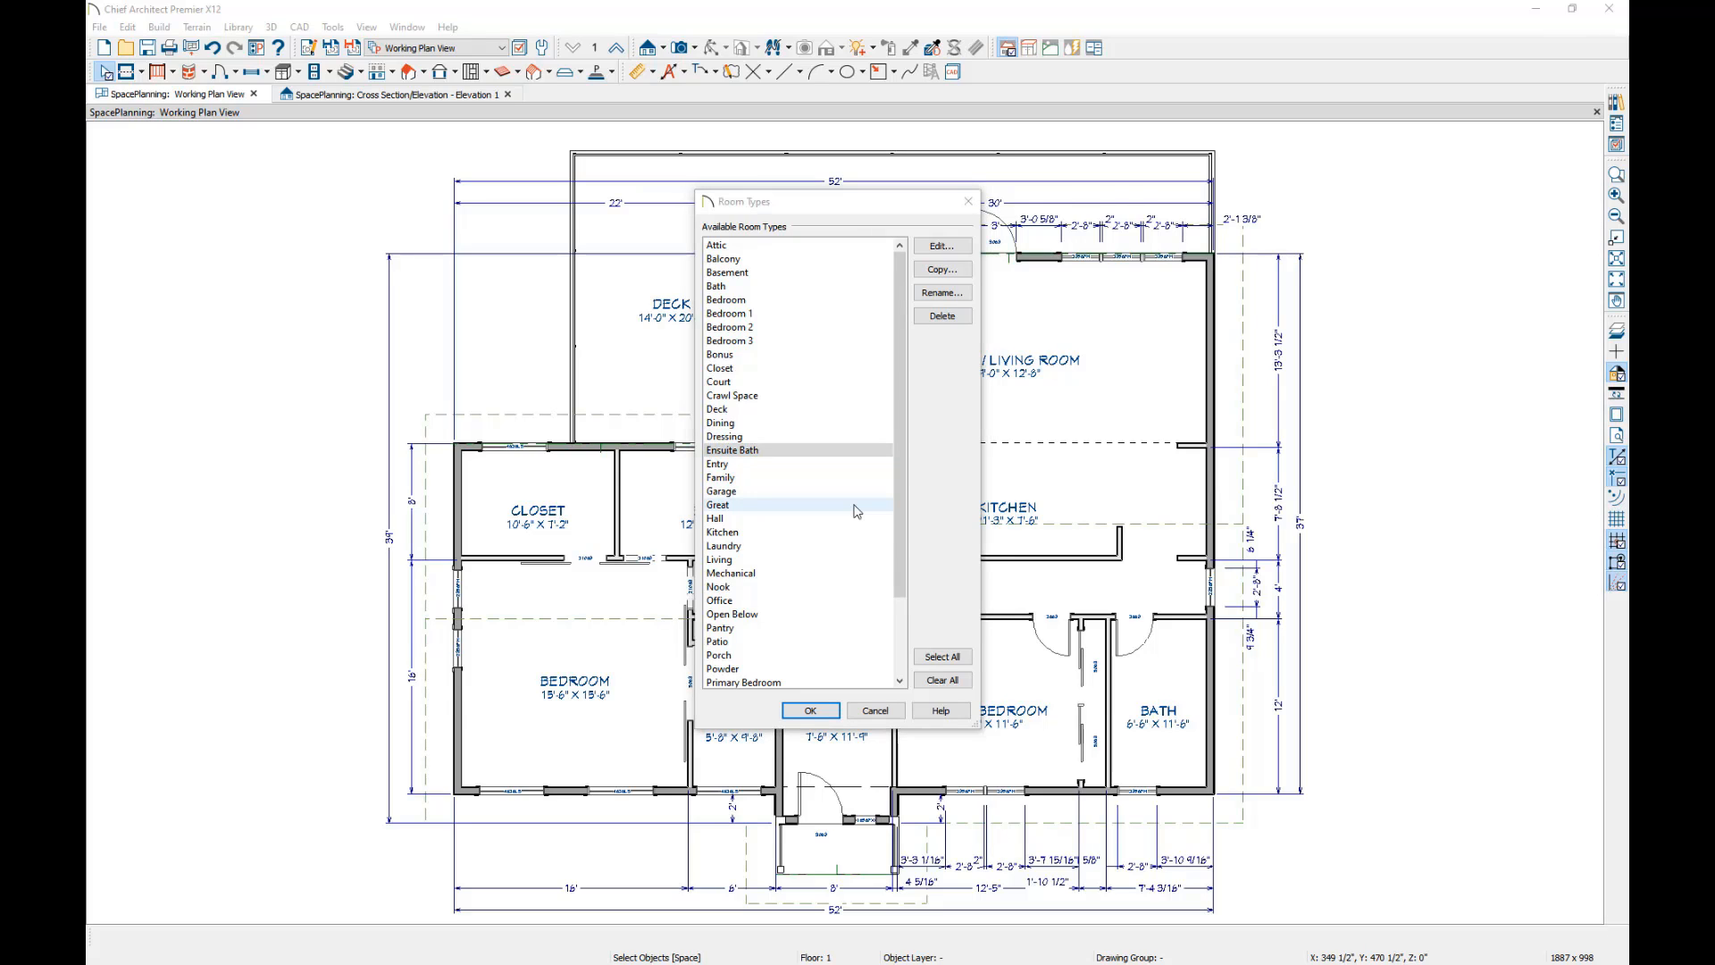
Consult the help on Floor and Room Defaults and follow its topic on Room Types and Functions.
{"action": "left_click", "coordinate": [943, 711]}
{"action": "scroll", "coordinate": [935, 563], "scroll_direction": "down", "scroll_amount": 5}
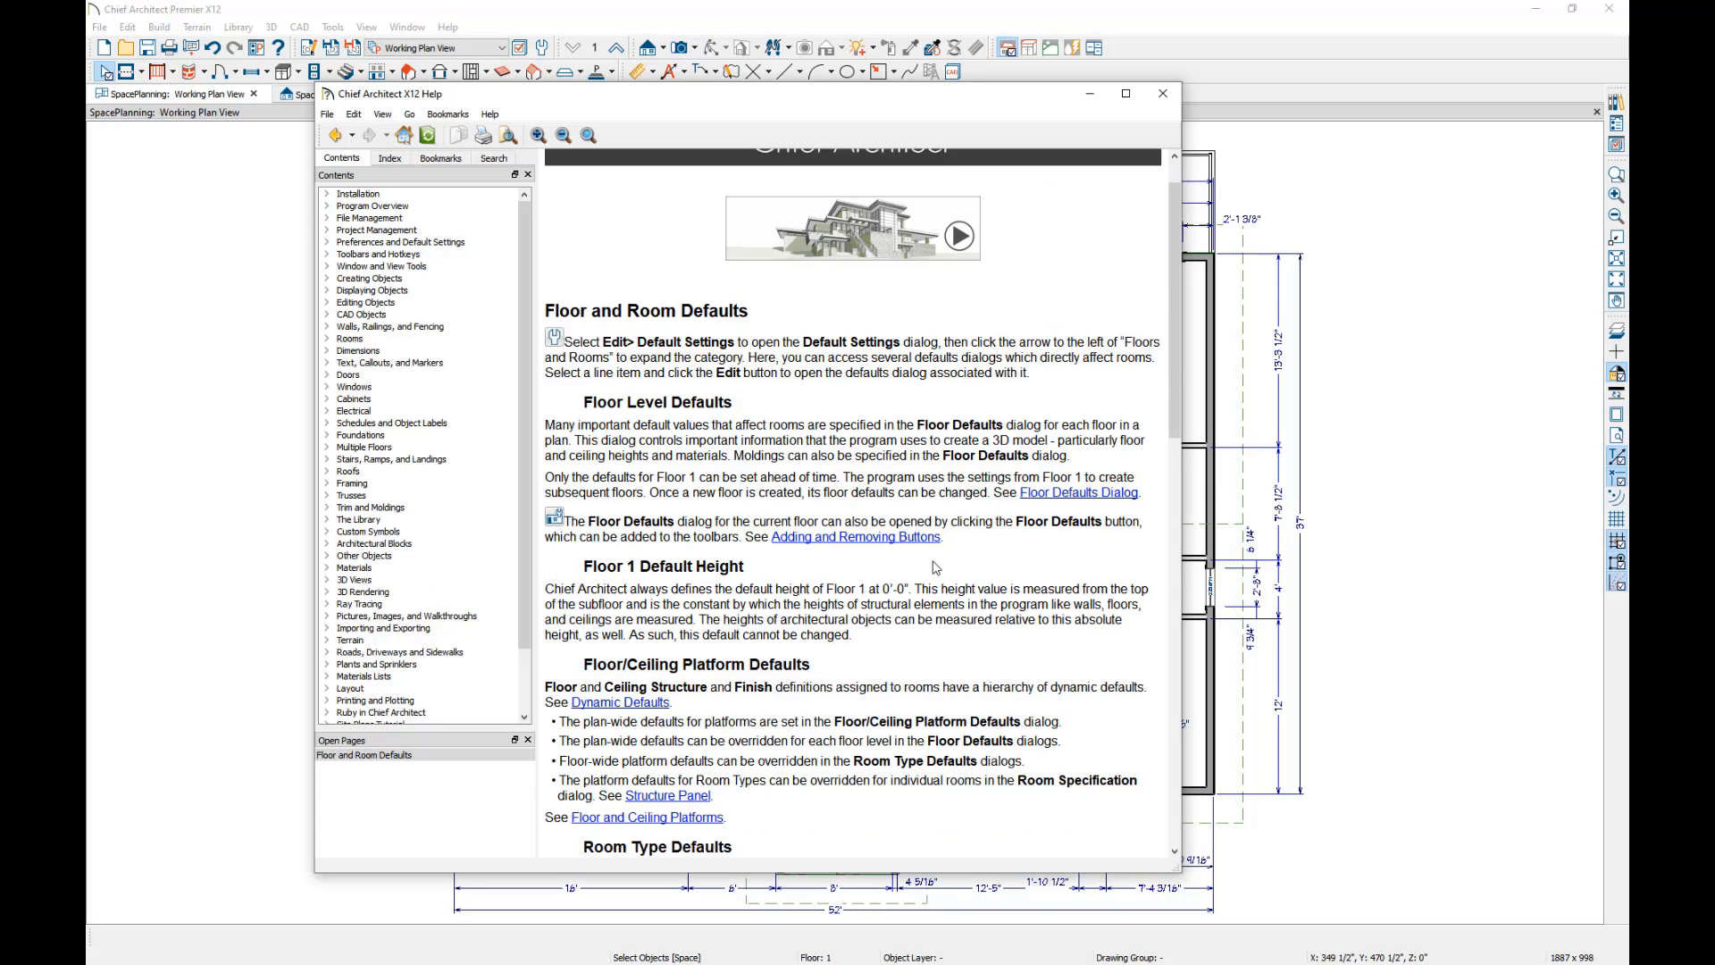
{"action": "scroll", "coordinate": [920, 572], "scroll_direction": "down", "scroll_amount": 4}
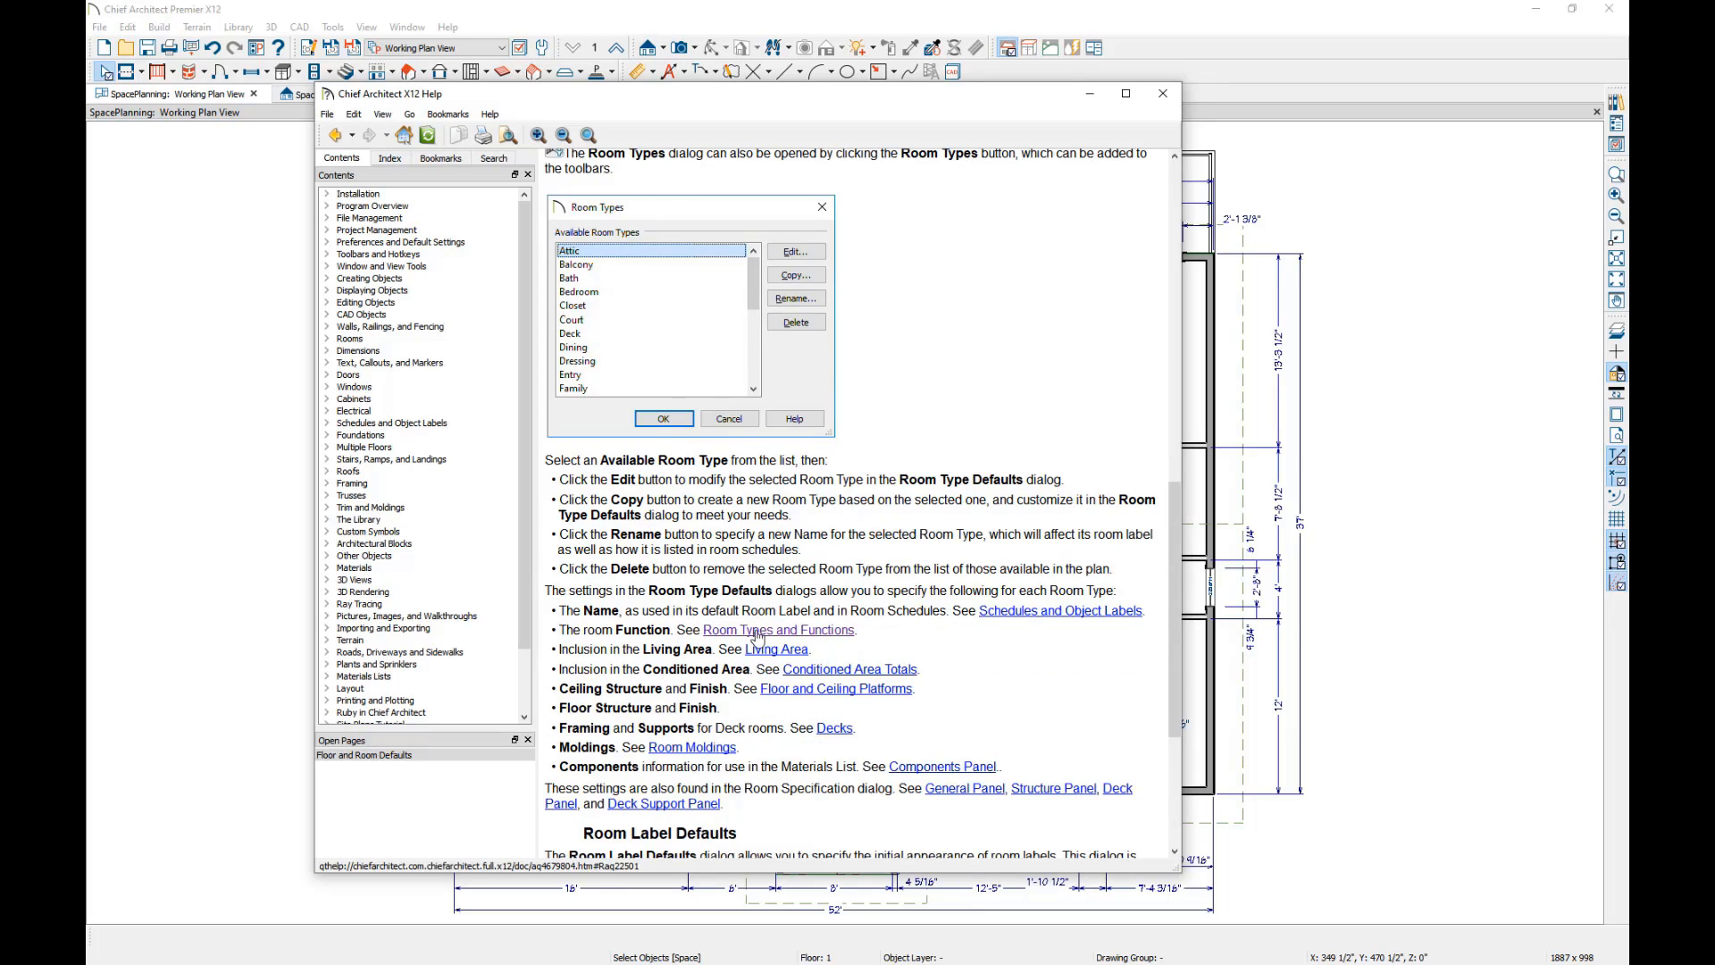
{"action": "left_click", "coordinate": [757, 632]}
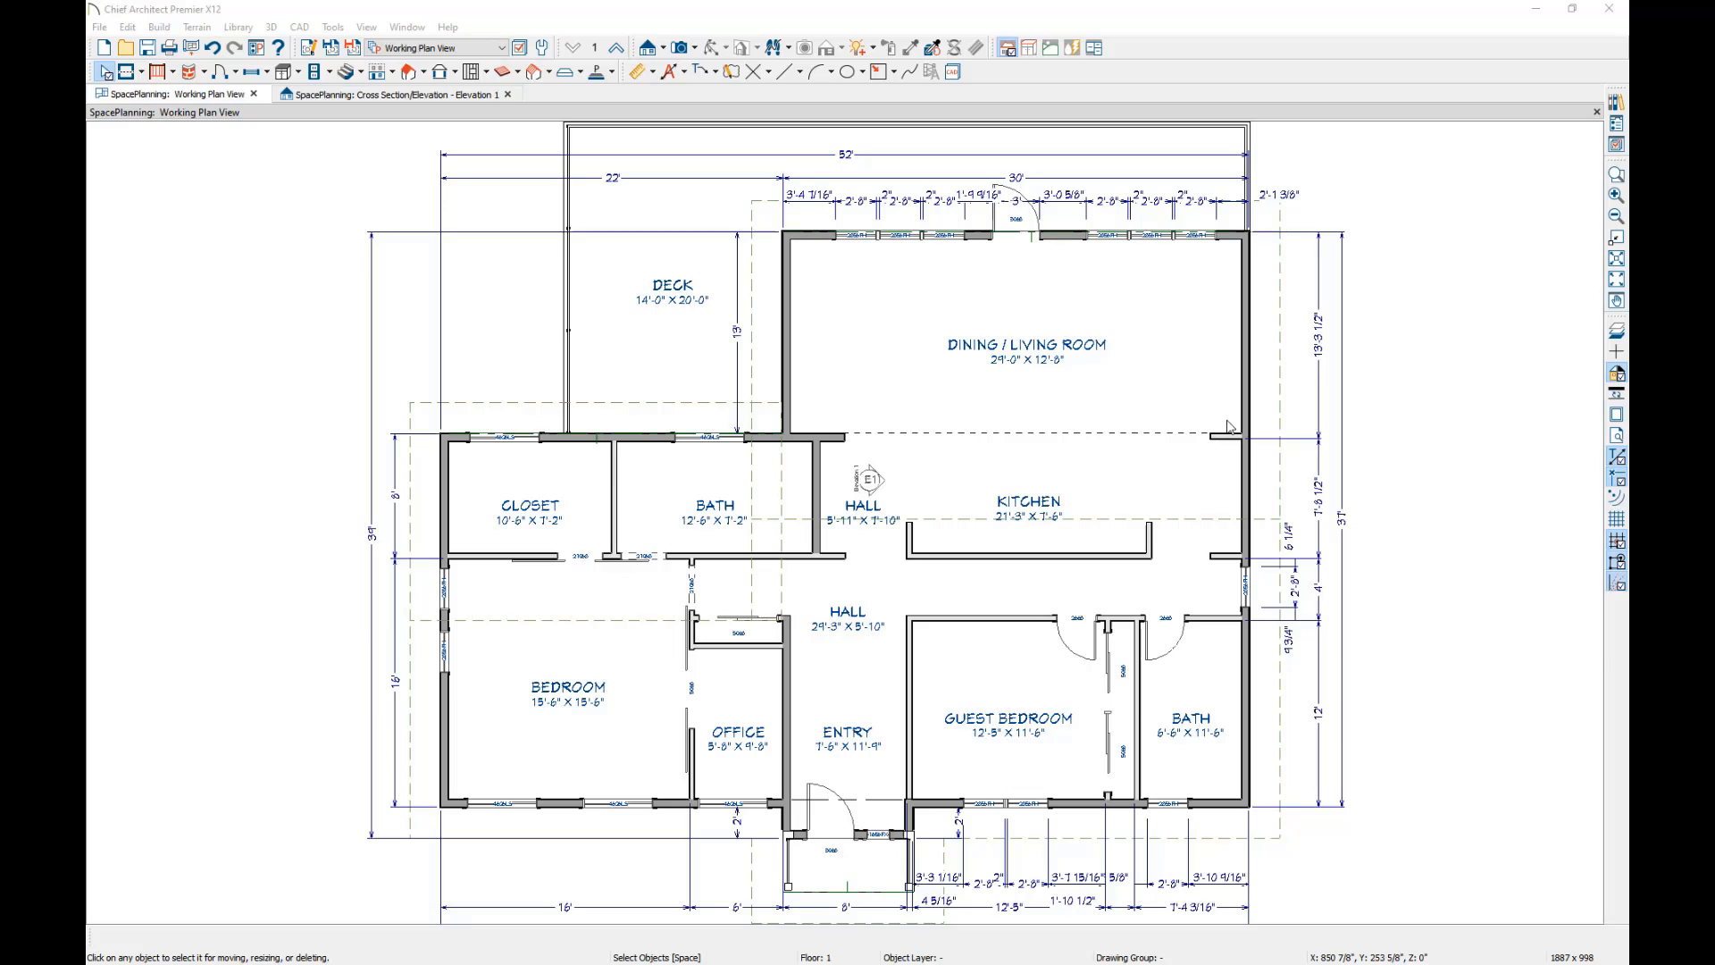
{"action": "left_click", "coordinate": [1035, 589]}
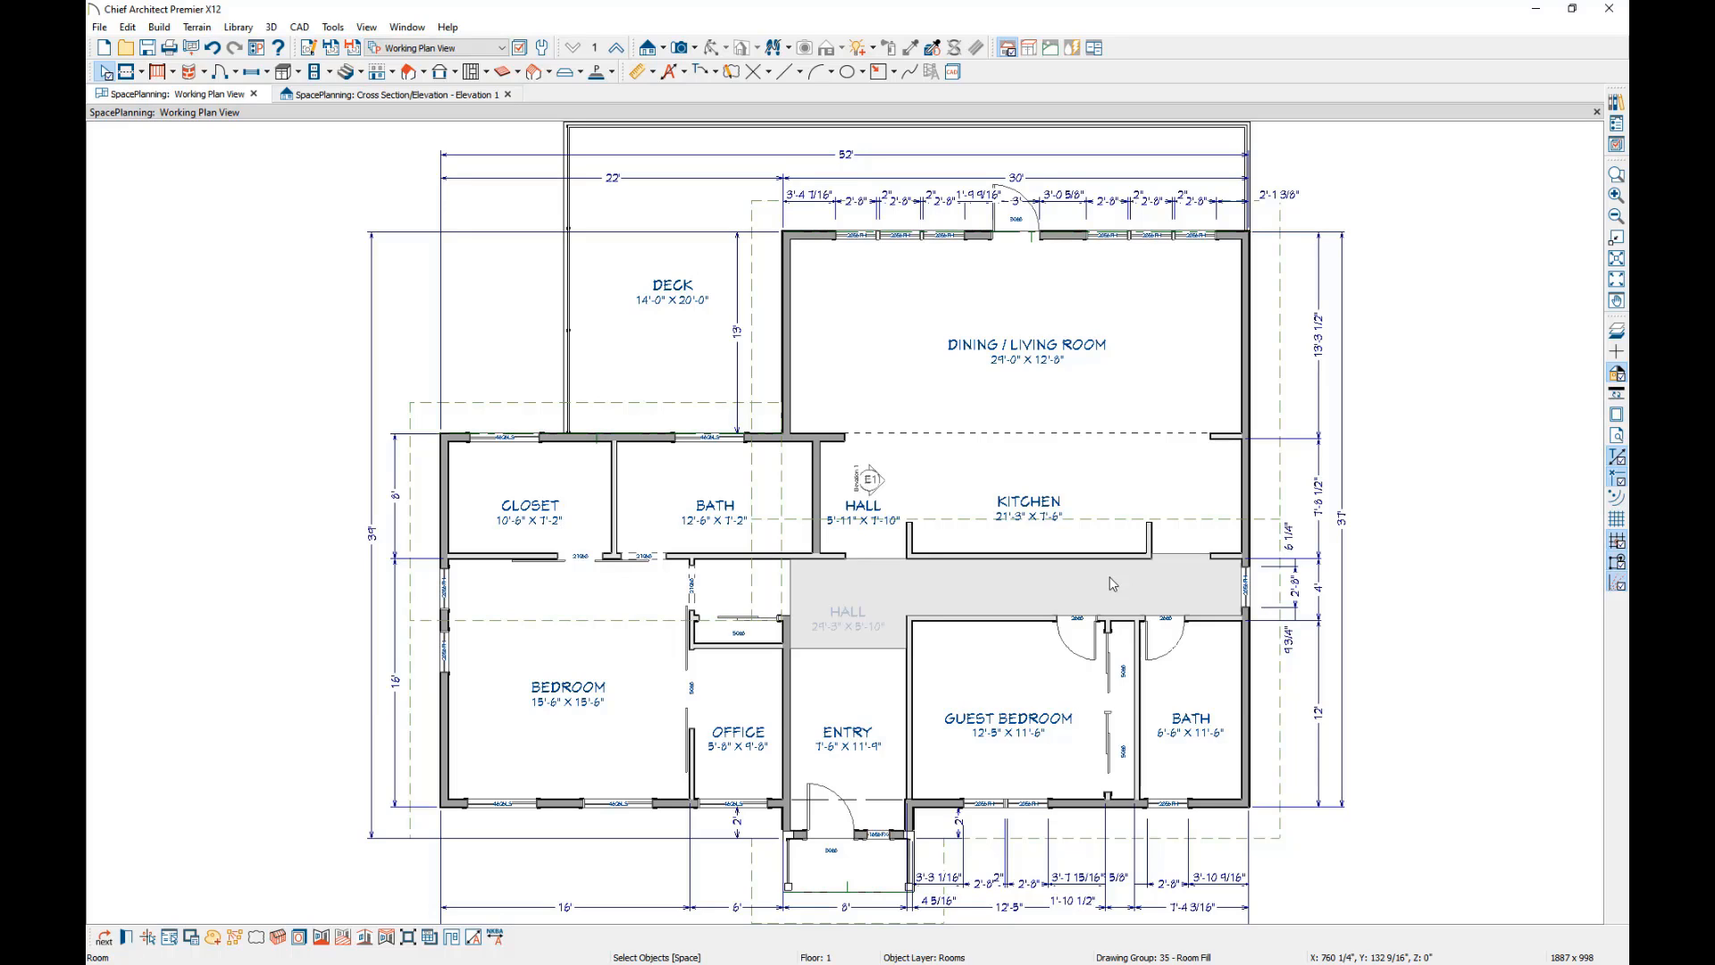
{"action": "key", "text": "Escape"}
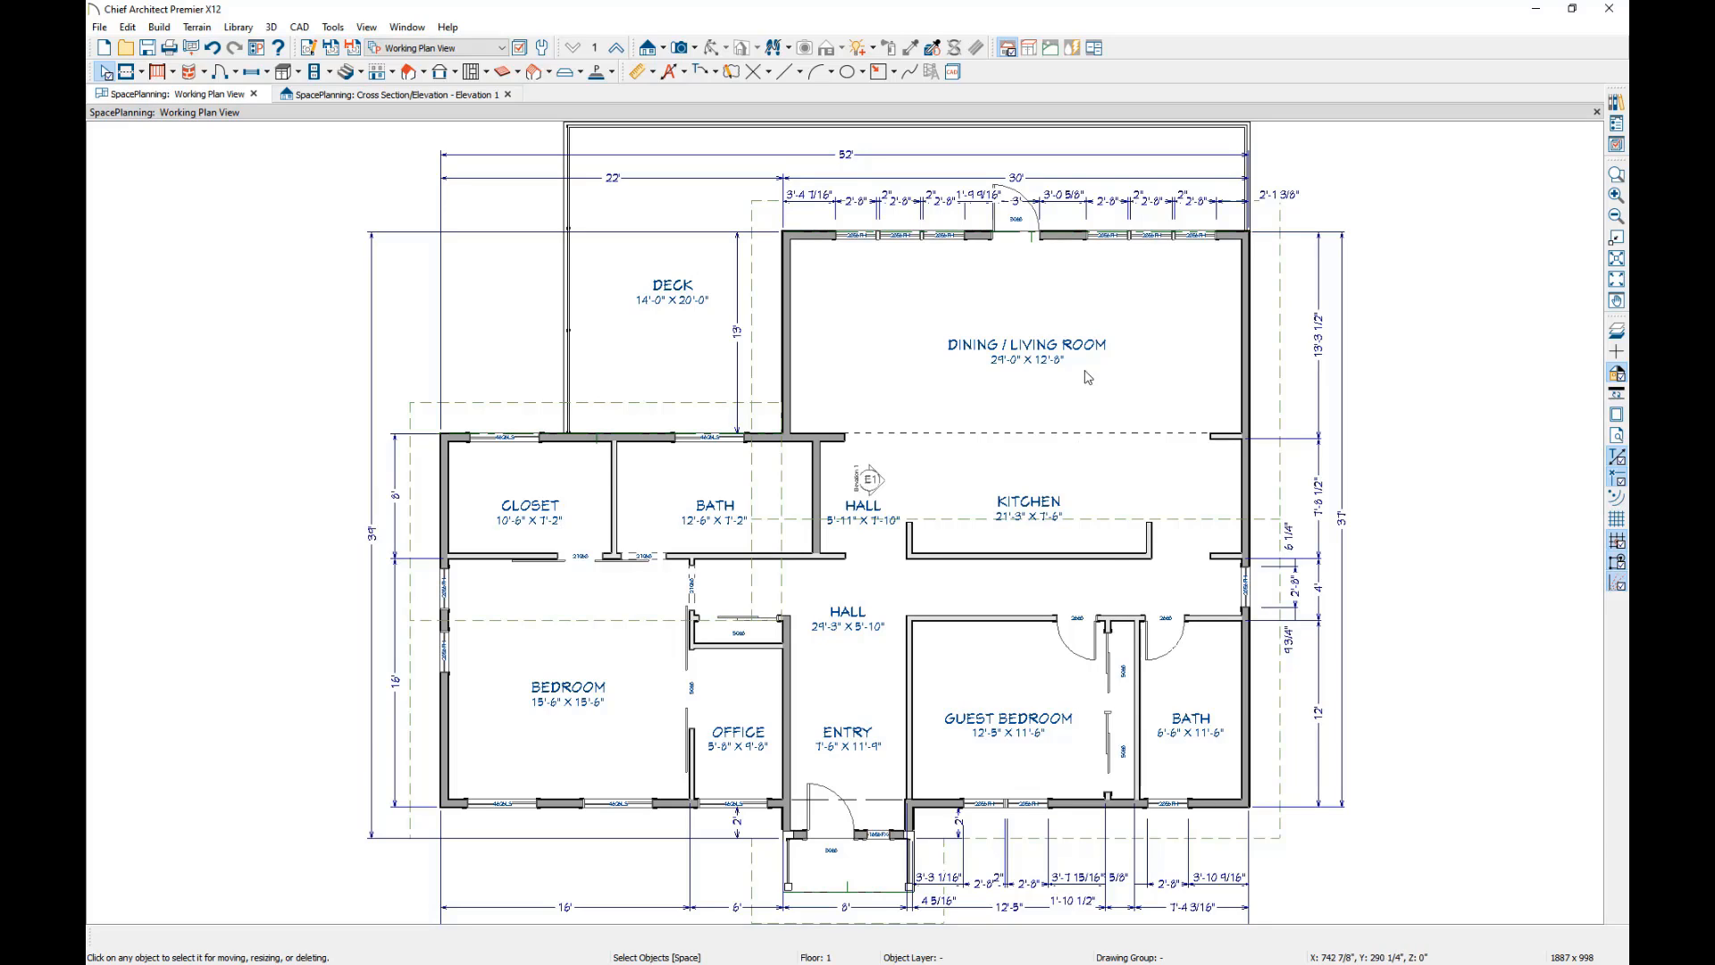
Try displaying the Rooms, Interior Area and Rooms, Standard Area layers alongside the room labels.
{"action": "left_click", "coordinate": [1032, 352]}
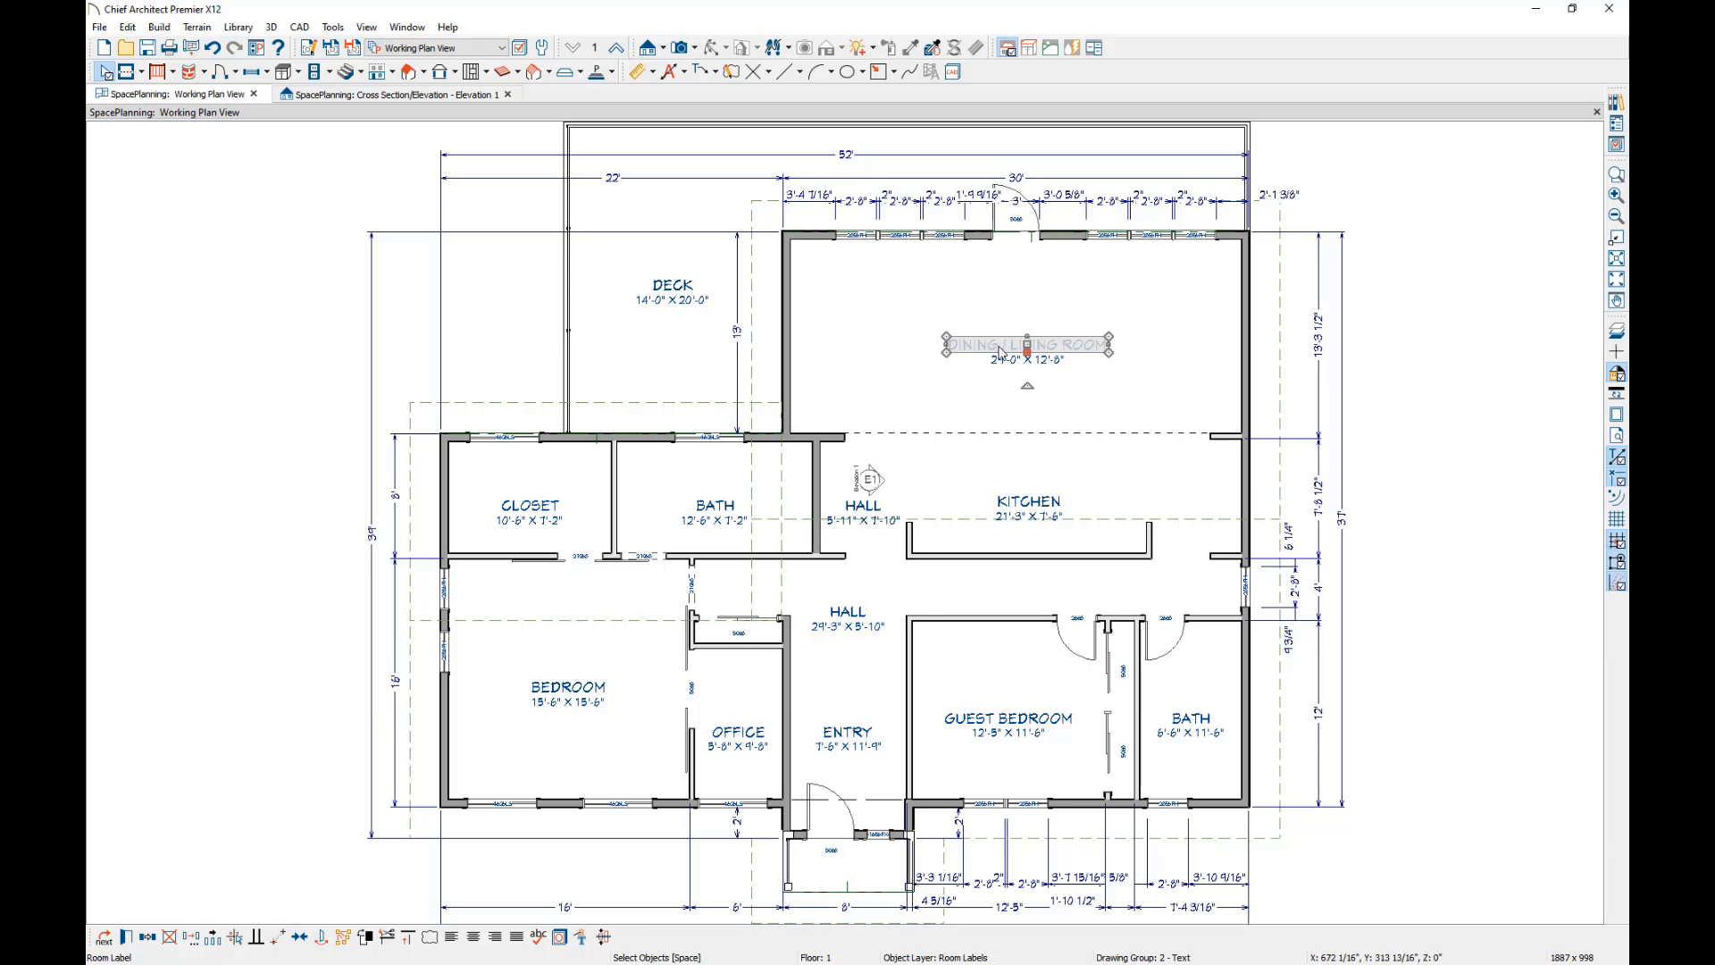
{"action": "left_click", "coordinate": [560, 938]}
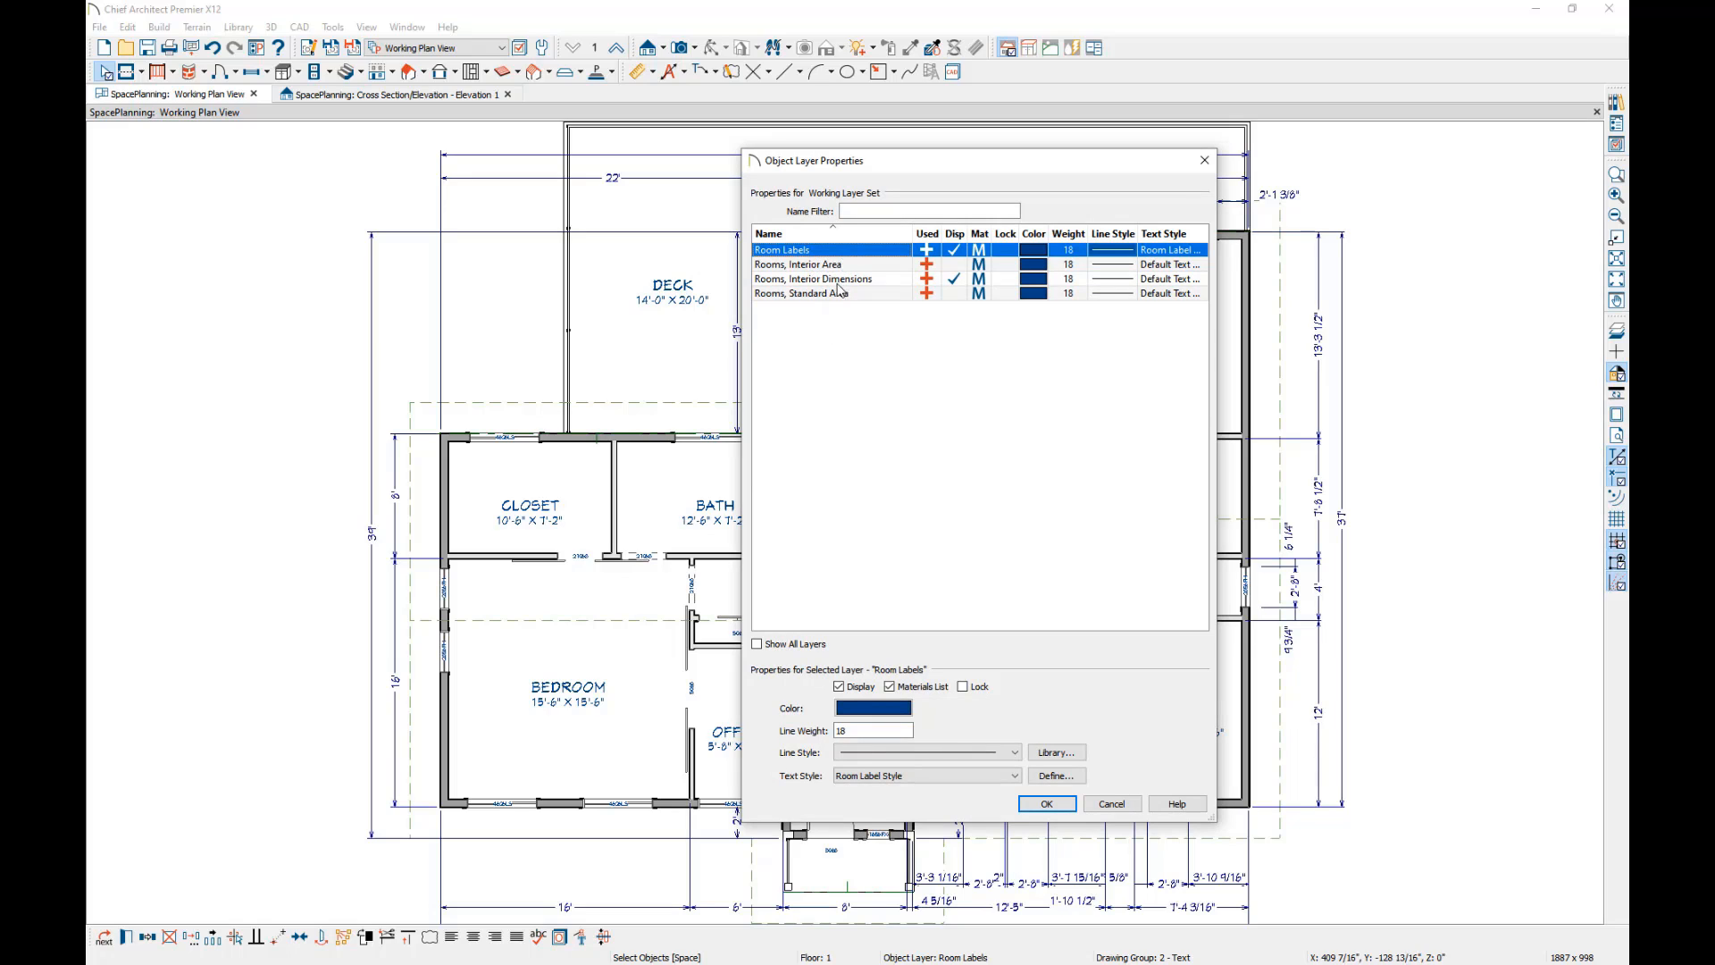
{"action": "left_click", "coordinate": [954, 265]}
{"action": "left_click", "coordinate": [955, 294]}
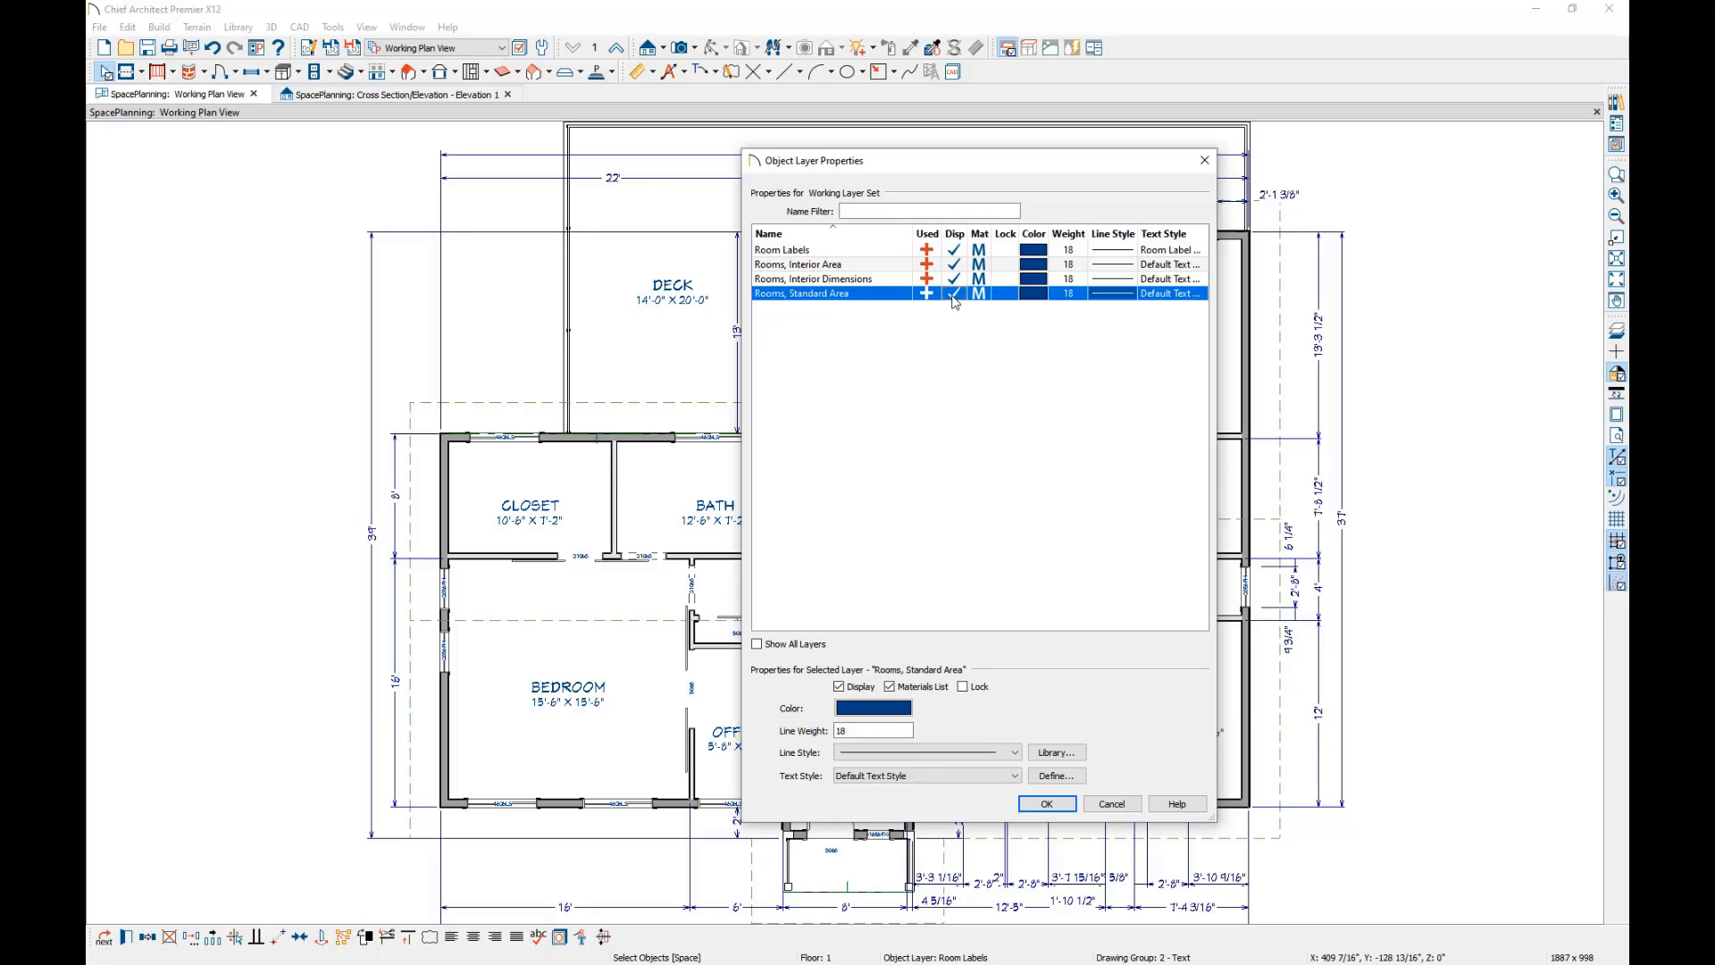
{"action": "left_click", "coordinate": [1051, 804]}
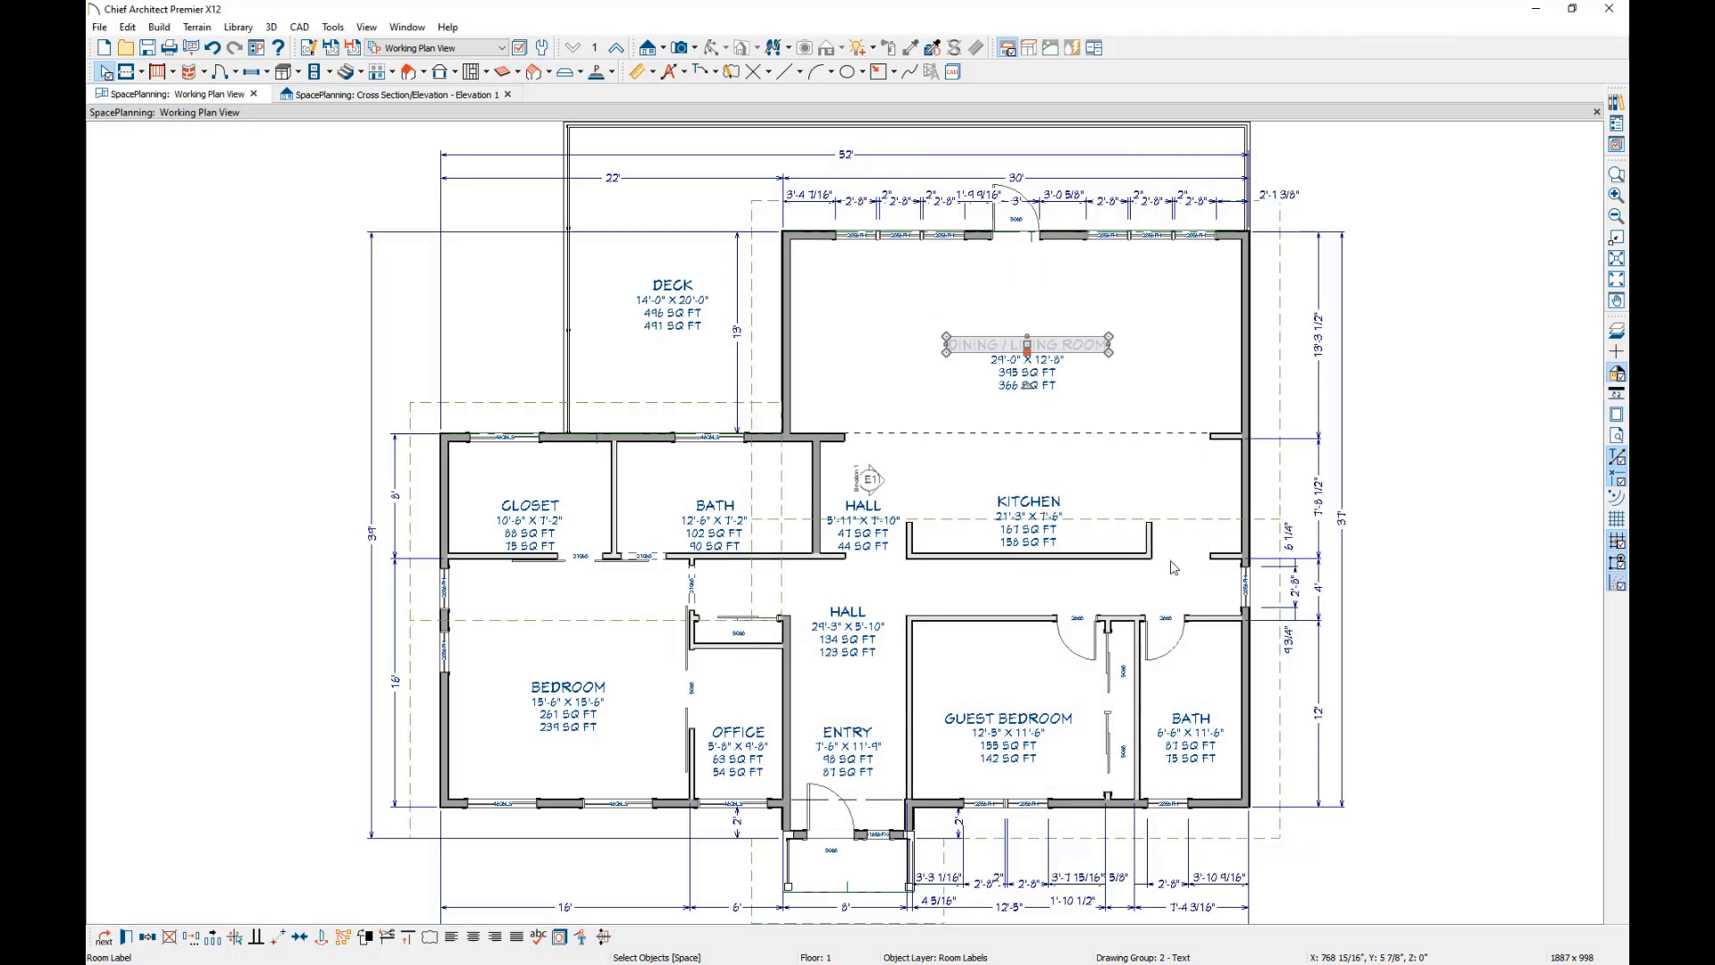
{"action": "key", "text": "Escape"}
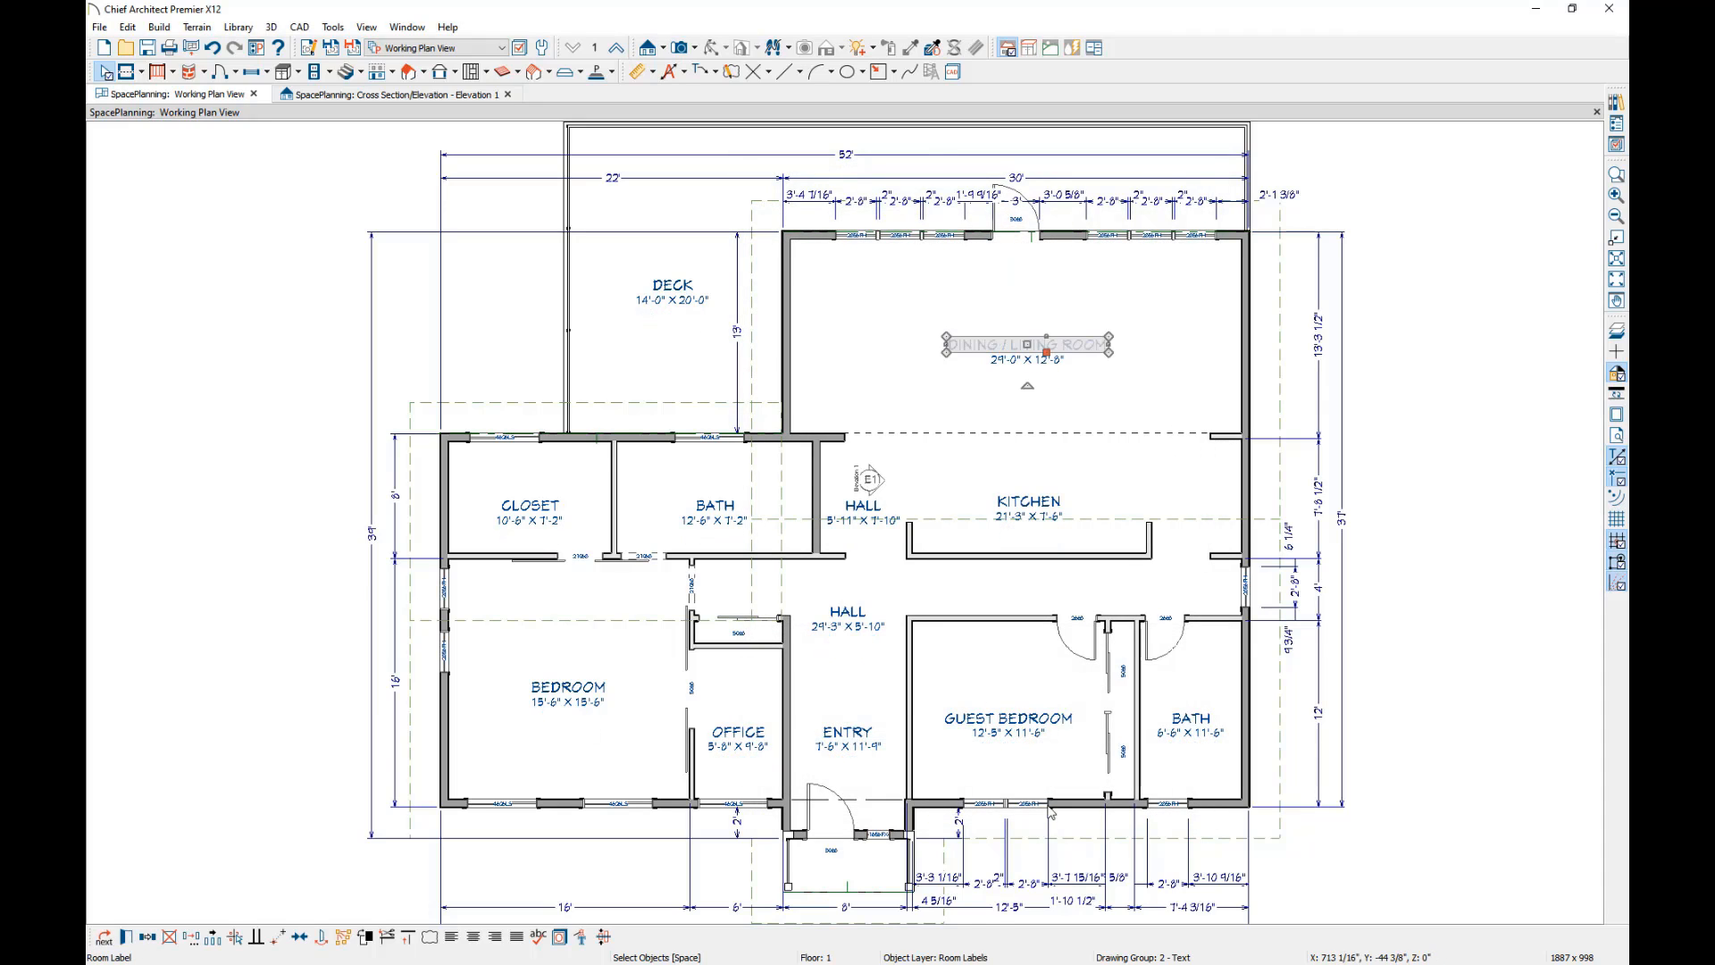
Switch to the Floor Plan View Shell plan view and review the living area options in the General Plan Defaults.
{"action": "left_click", "coordinate": [503, 48]}
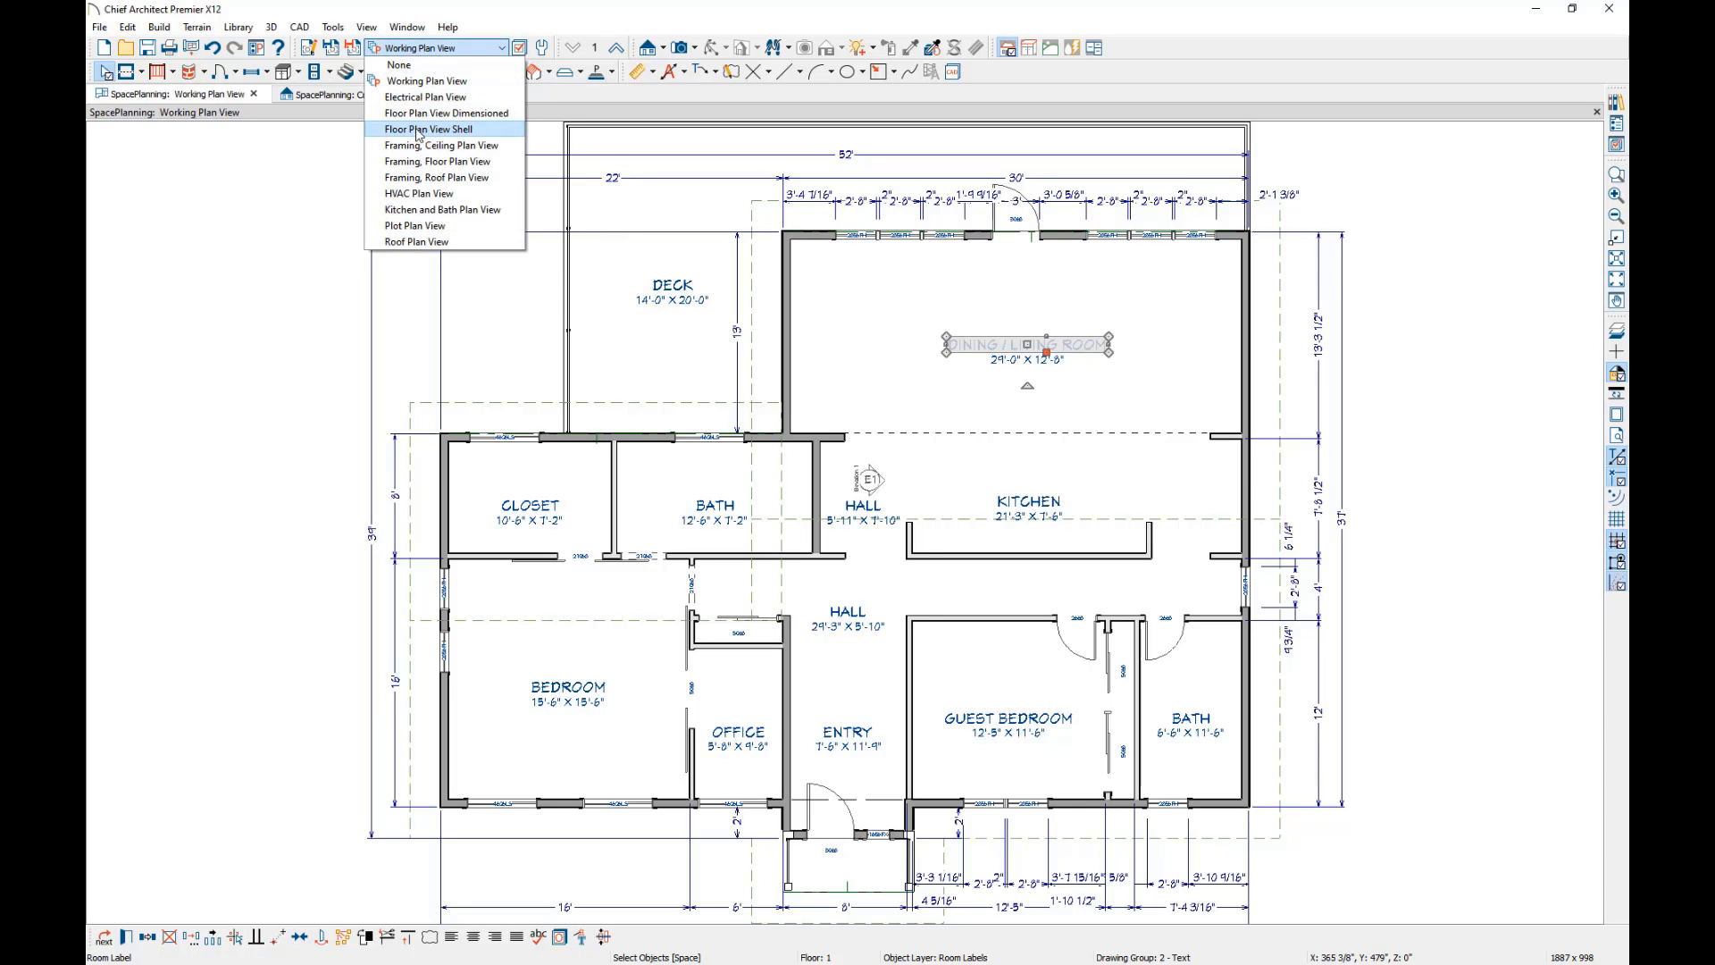
{"action": "left_click", "coordinate": [419, 130]}
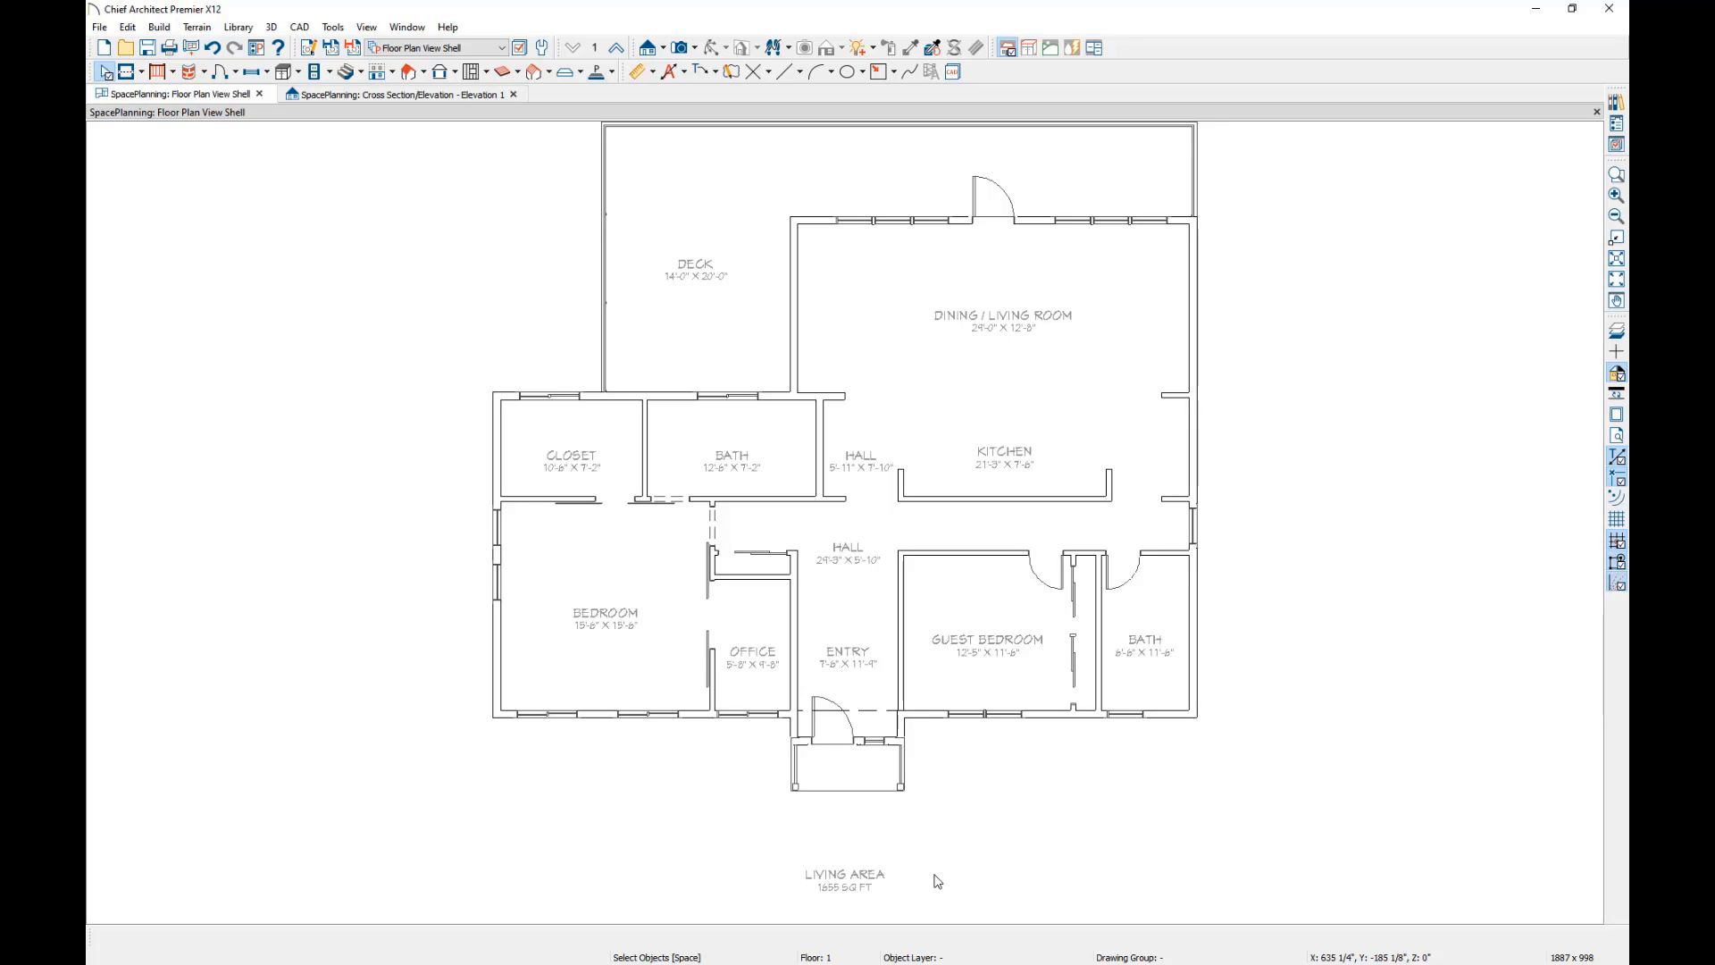
{"action": "double_click", "coordinate": [887, 263]}
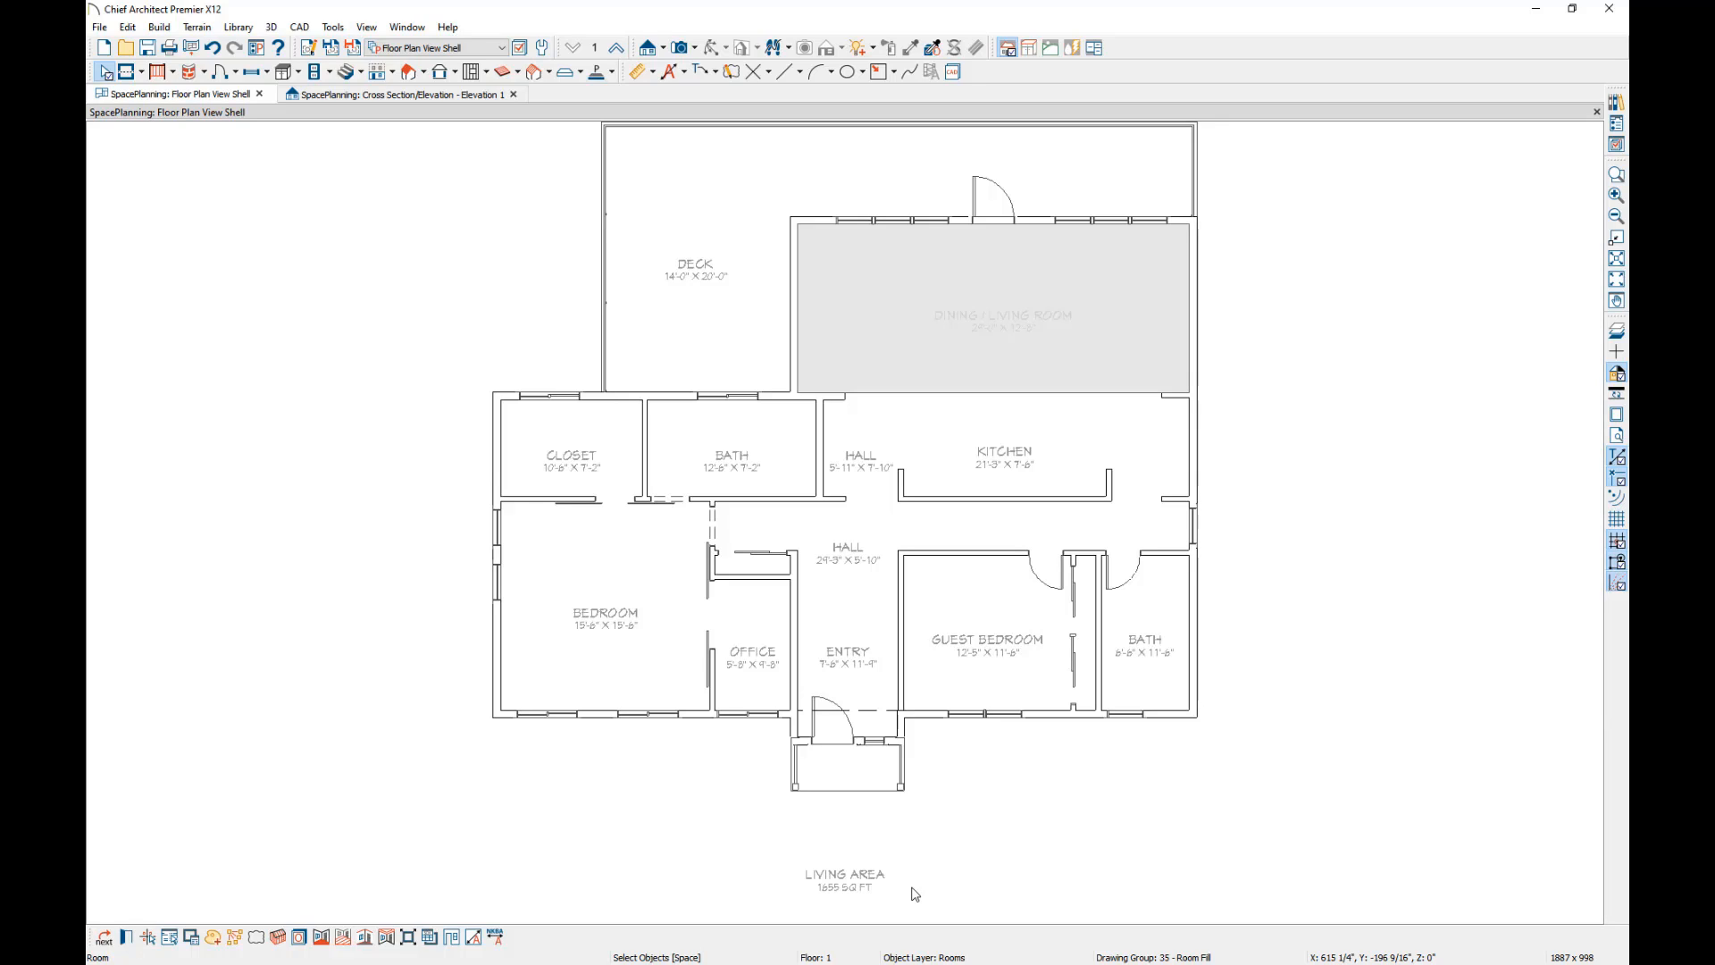
{"action": "double_click", "coordinate": [106, 73]}
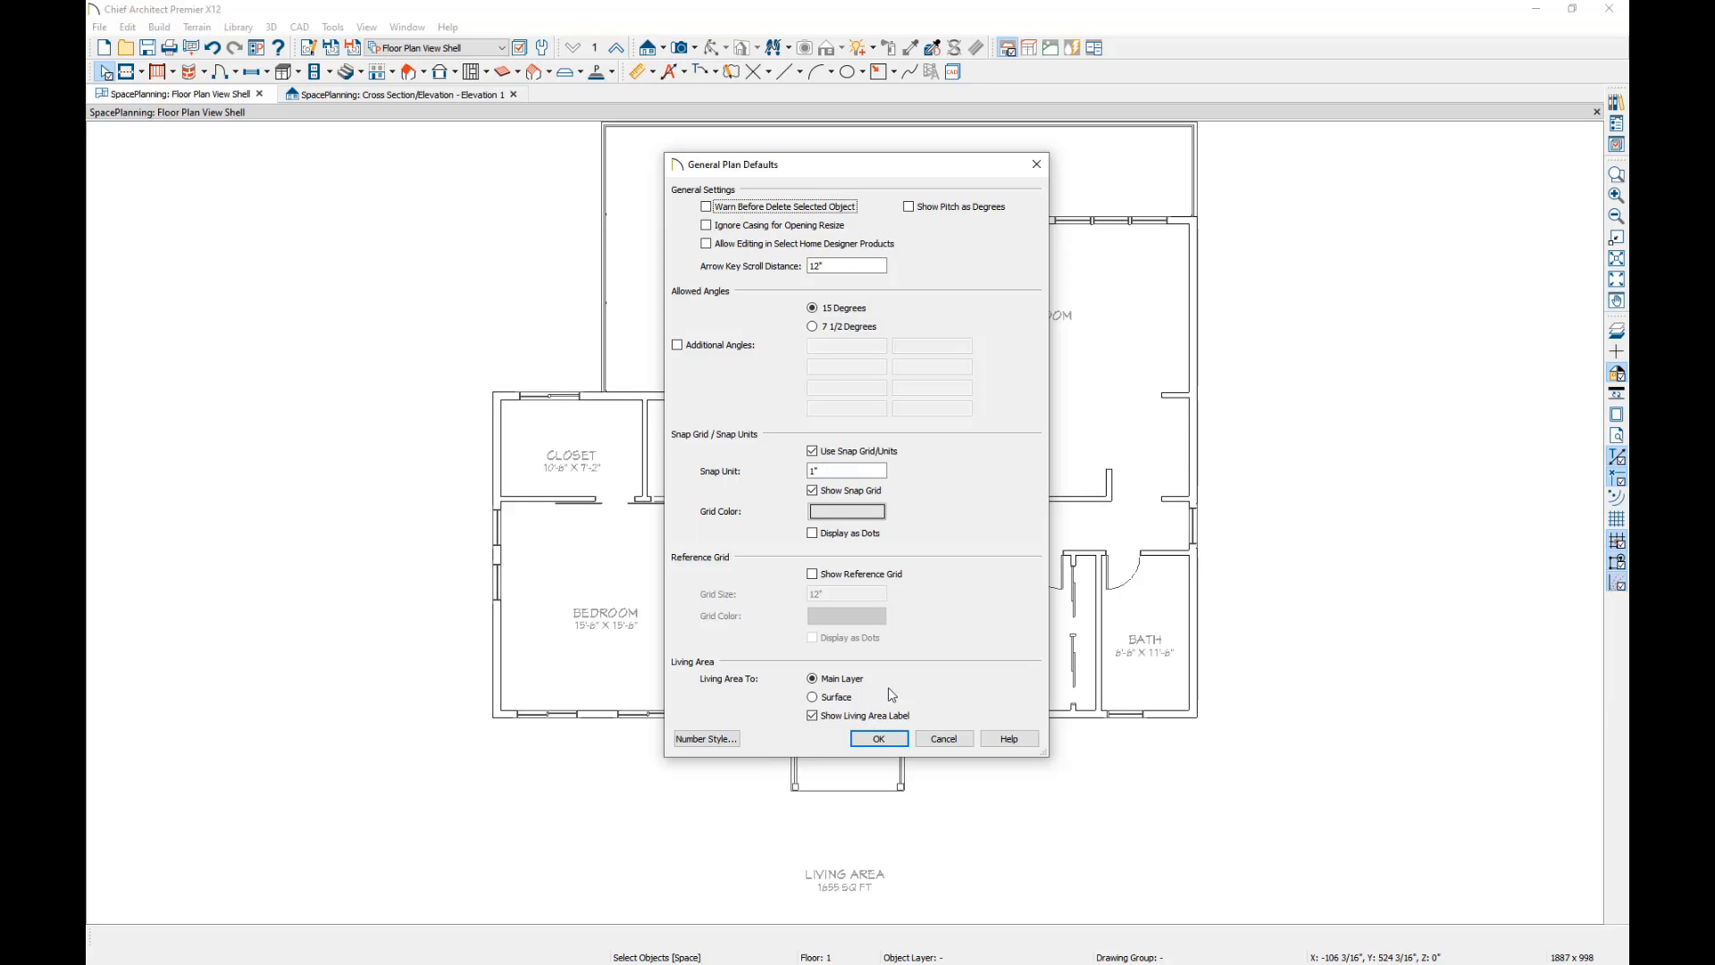
{"action": "left_click", "coordinate": [876, 740]}
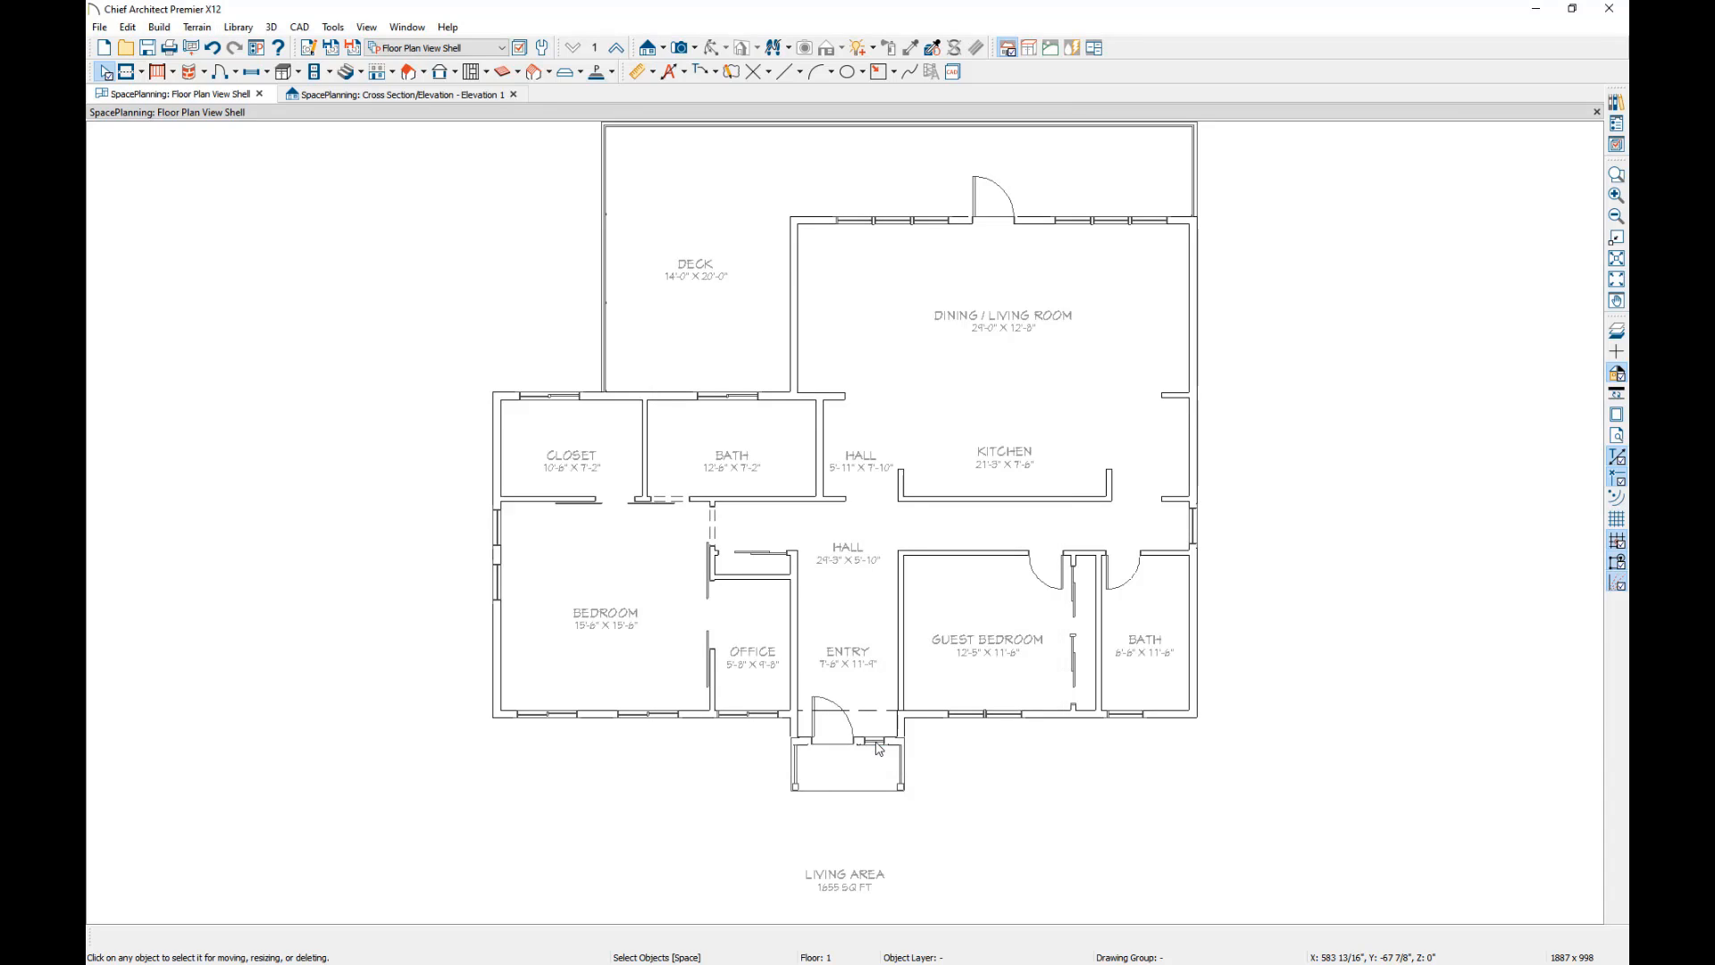
Delete the Living Area label below the floor plan.
{"action": "left_click", "coordinate": [853, 876]}
{"action": "key", "text": "Delete"}
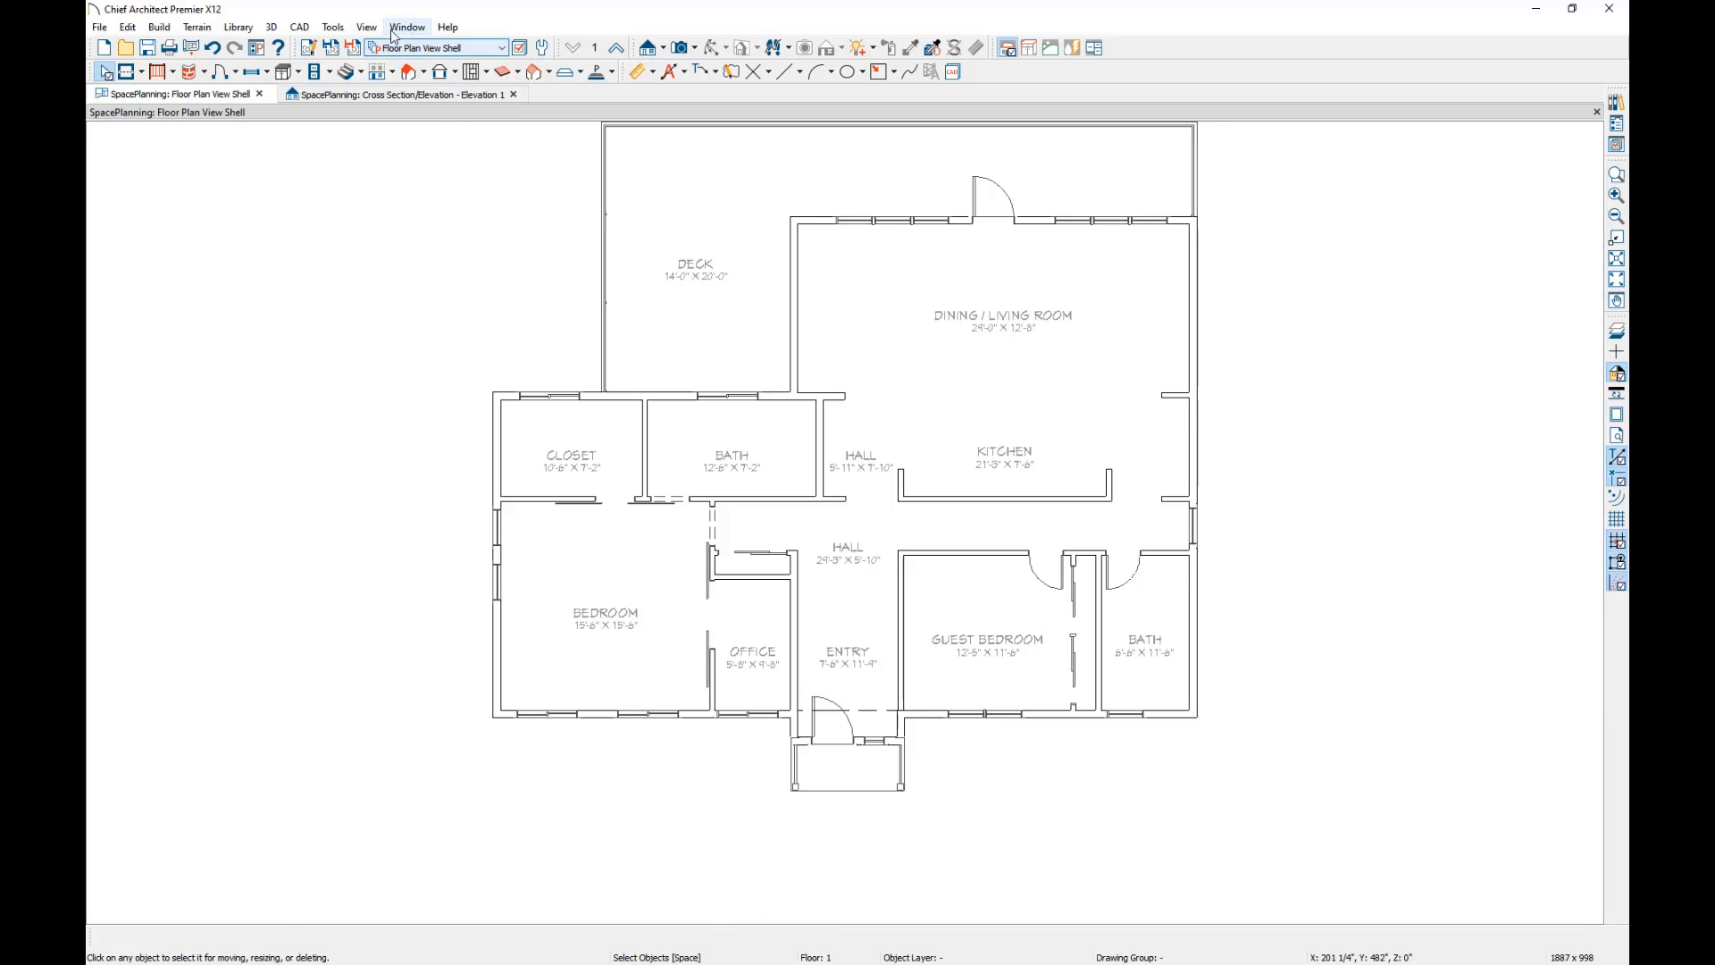
Run a Plan Check on the floor plan and review its first two errors.
{"action": "left_click", "coordinate": [338, 28]}
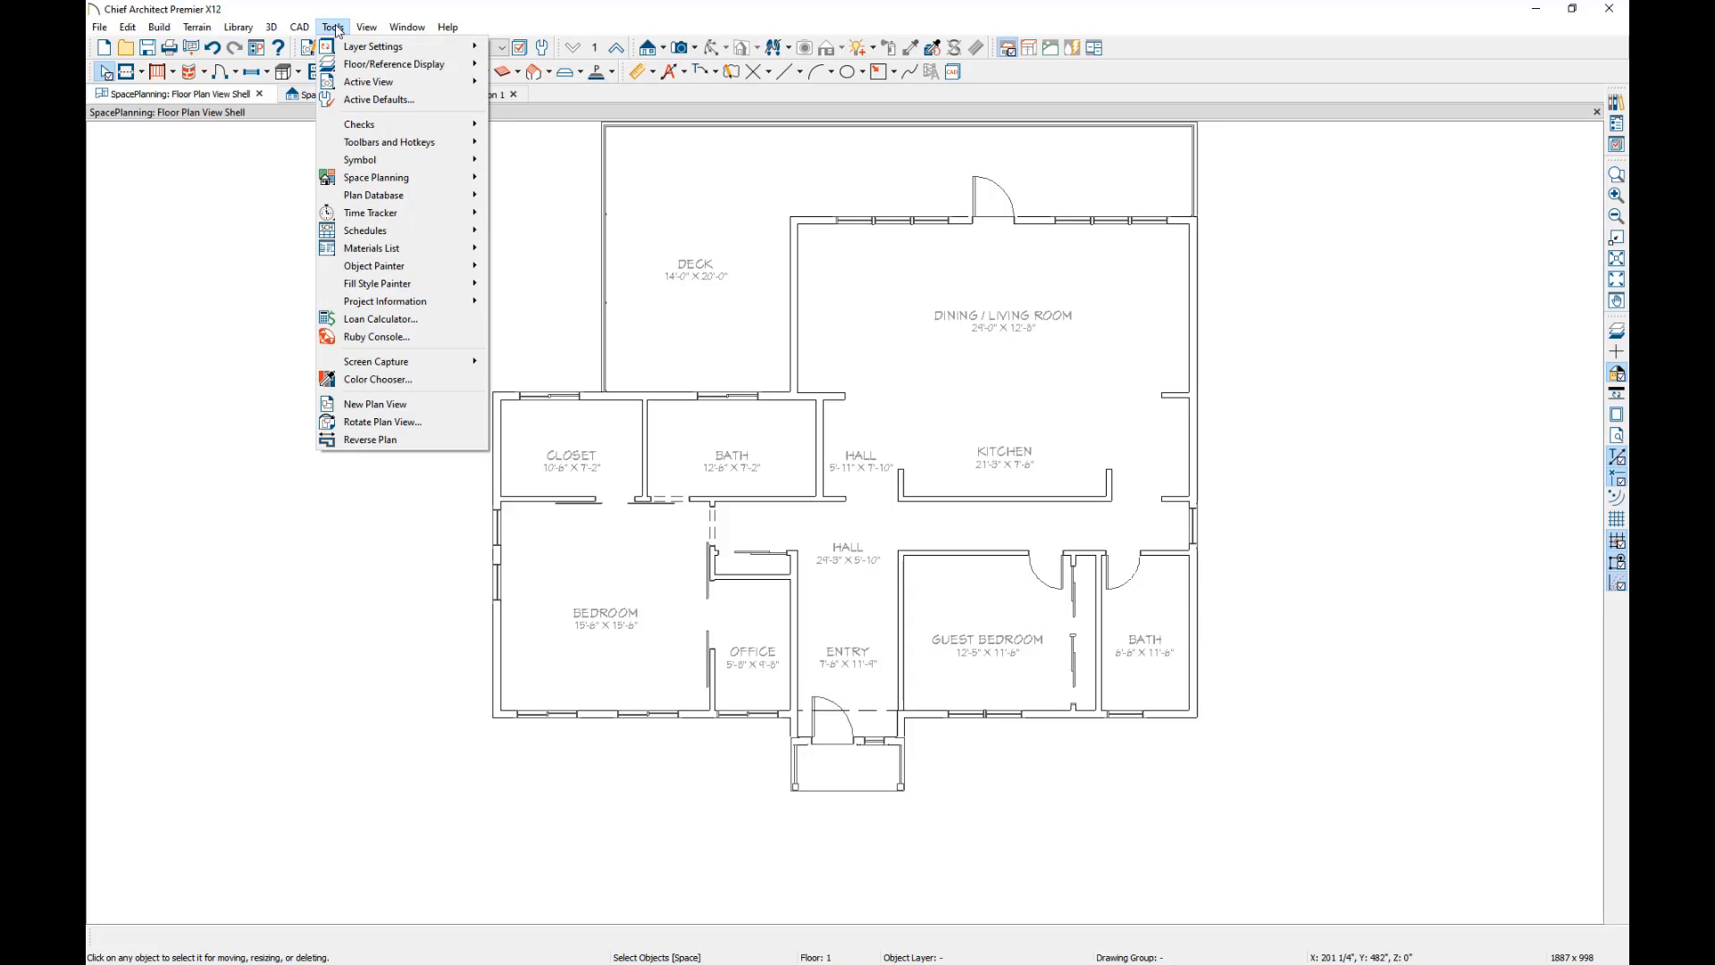
{"action": "mouse_move", "coordinate": [375, 126]}
{"action": "left_click", "coordinate": [499, 127]}
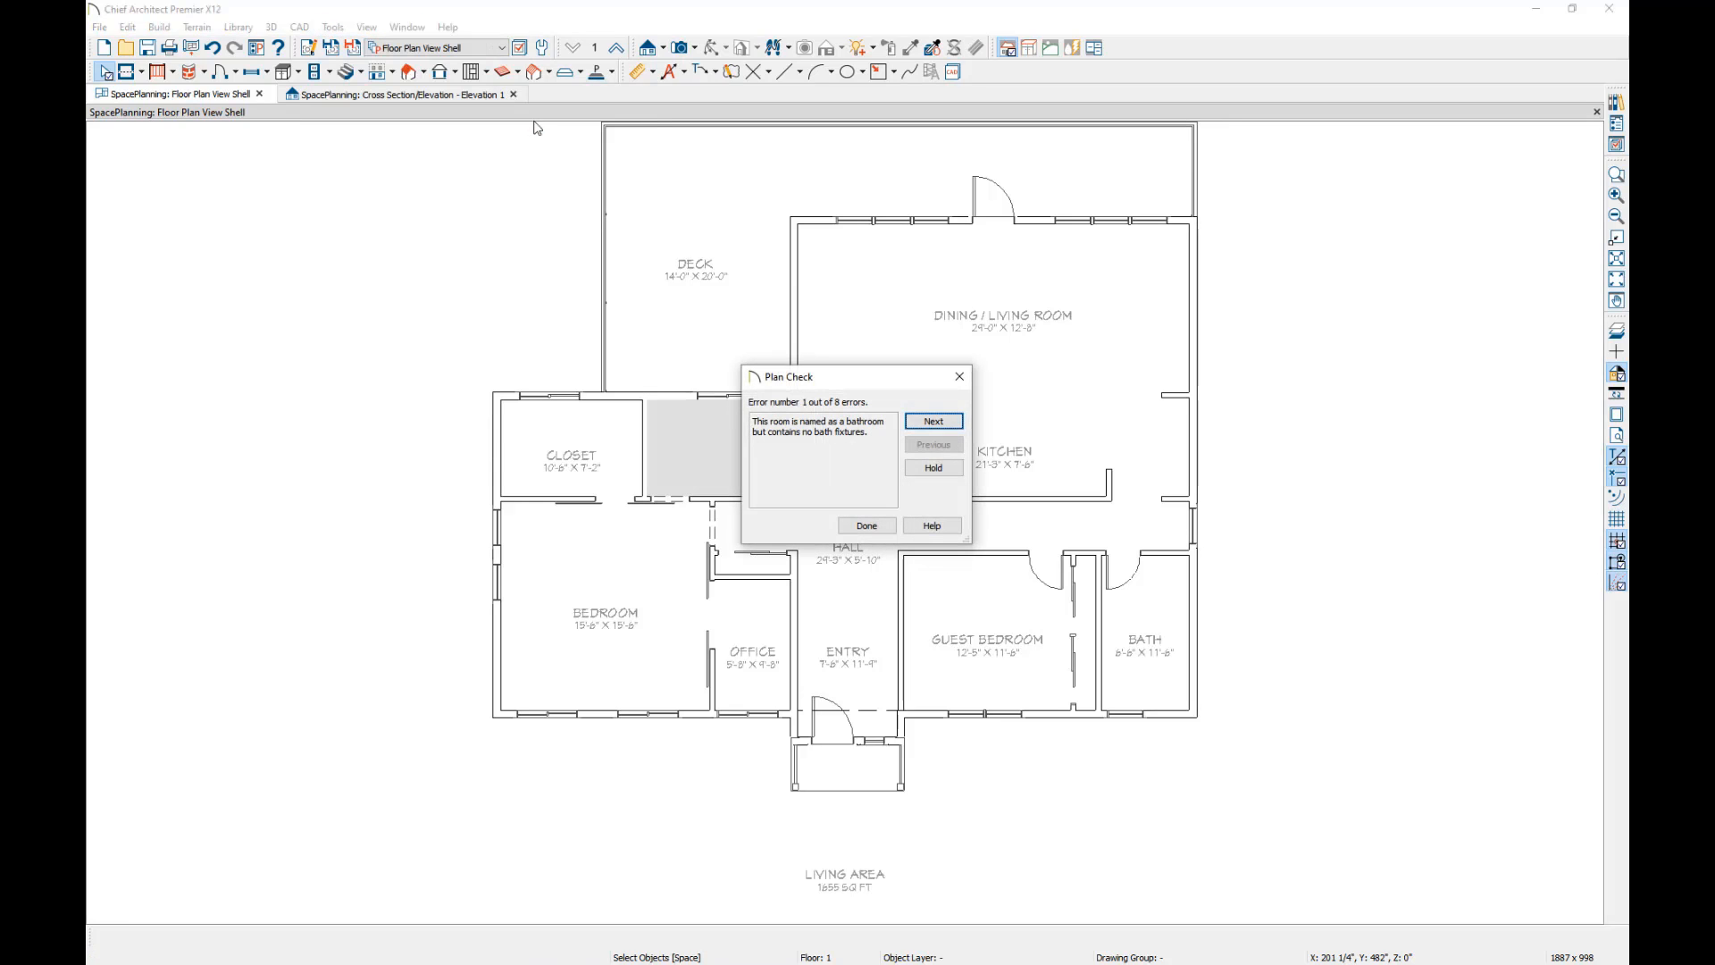
{"action": "left_click", "coordinate": [933, 421]}
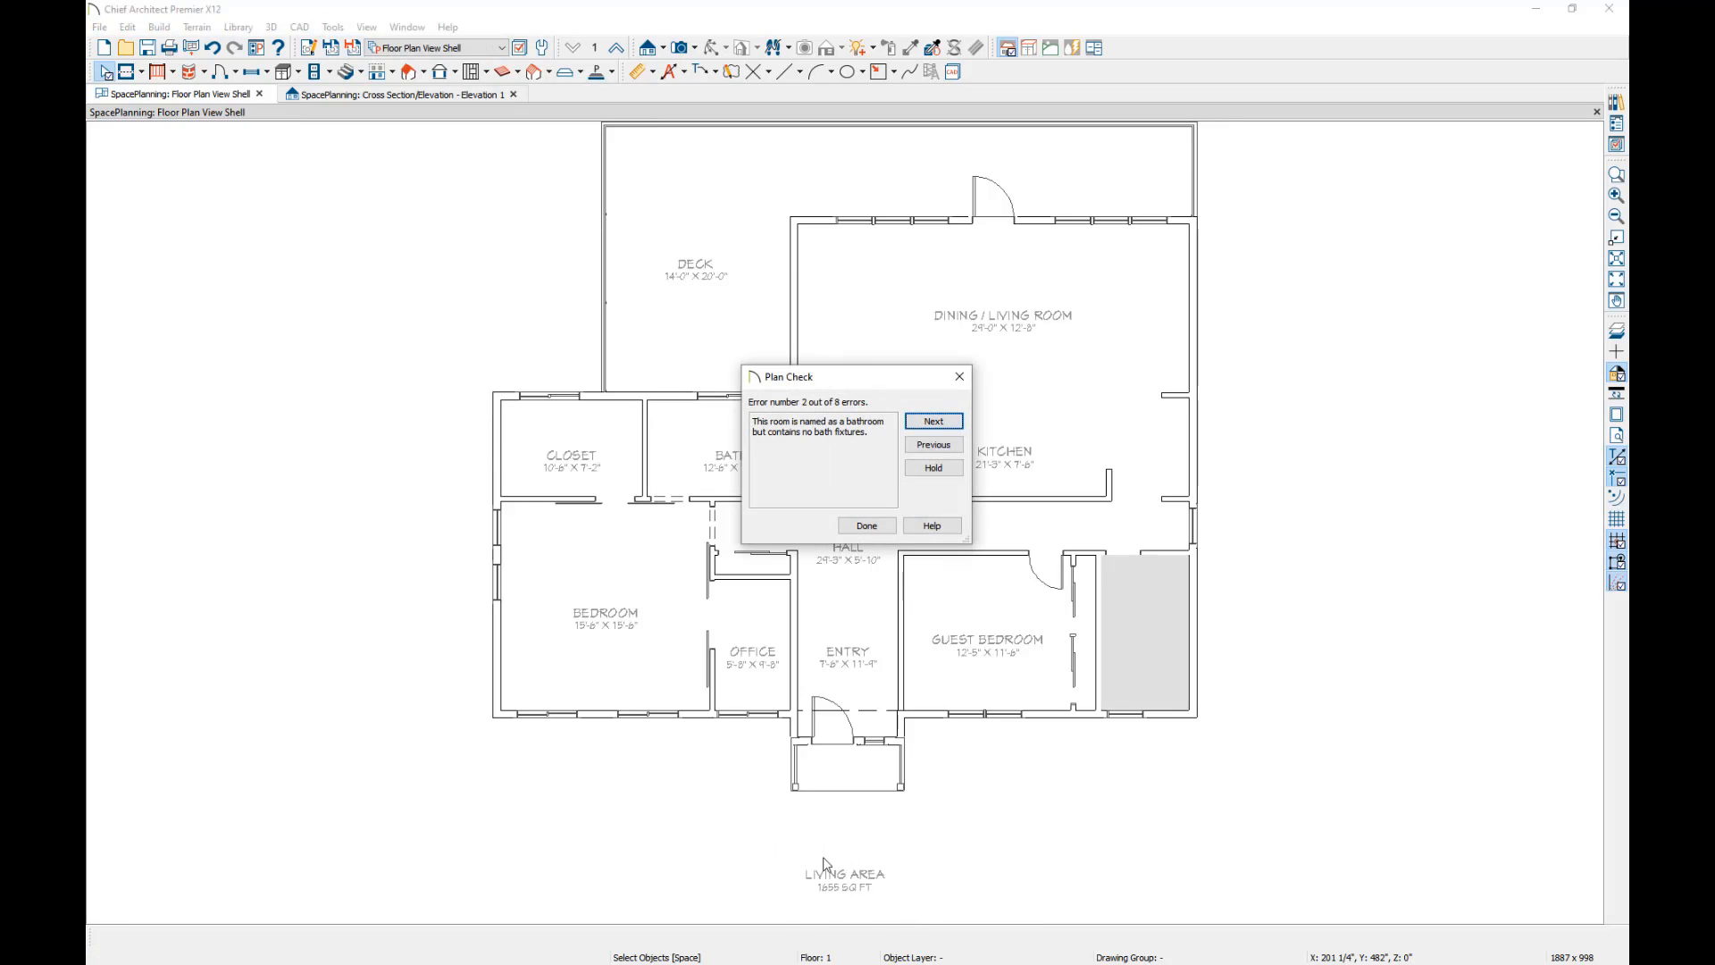
{"action": "left_click", "coordinate": [866, 526]}
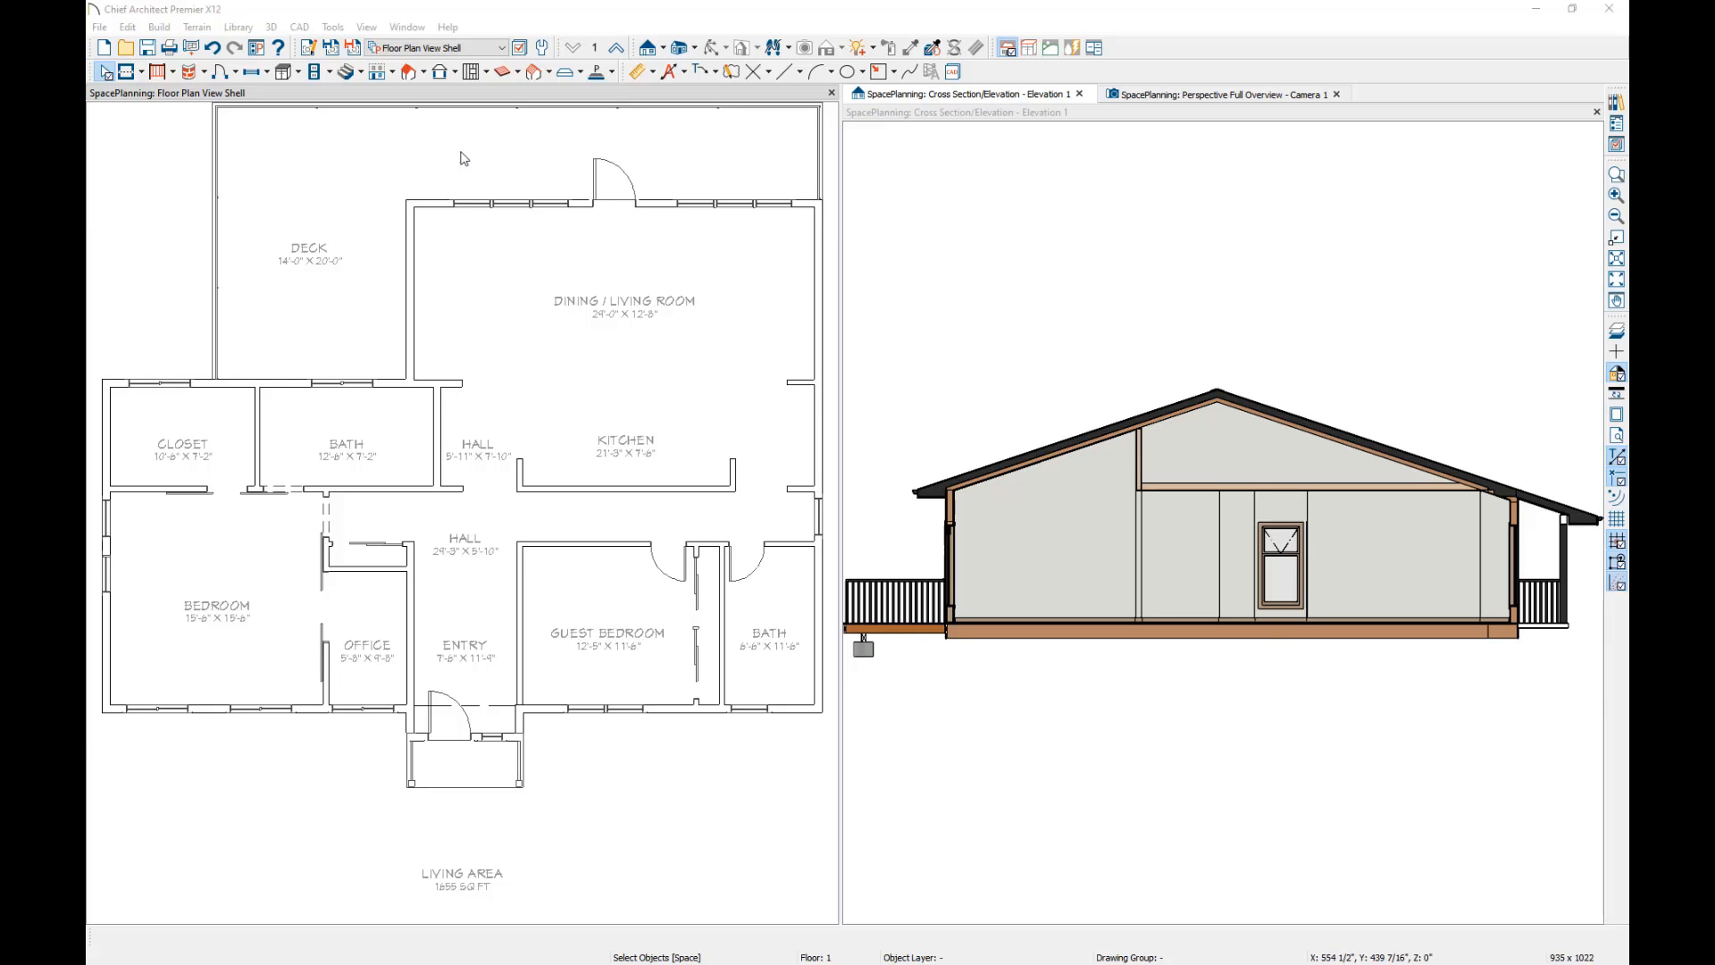
Build a new 2nd floor derived from the 1st floor plan, accepting the default floor heights.
{"action": "left_click", "coordinate": [453, 93]}
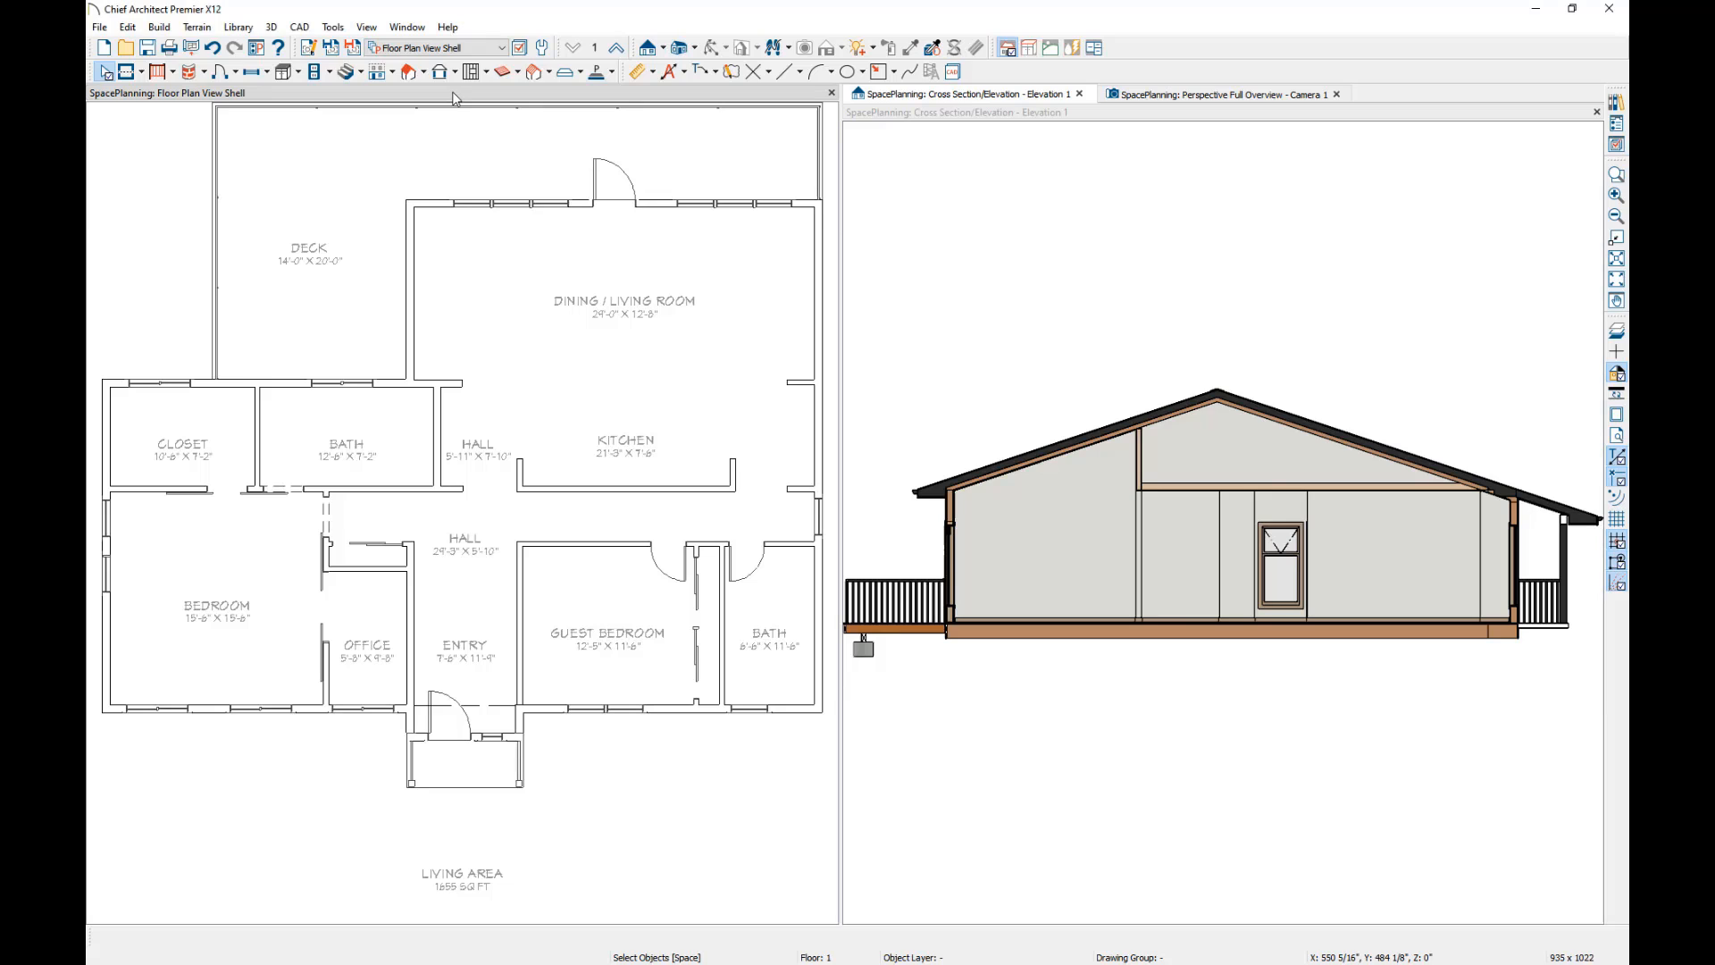
{"action": "left_click", "coordinate": [394, 73]}
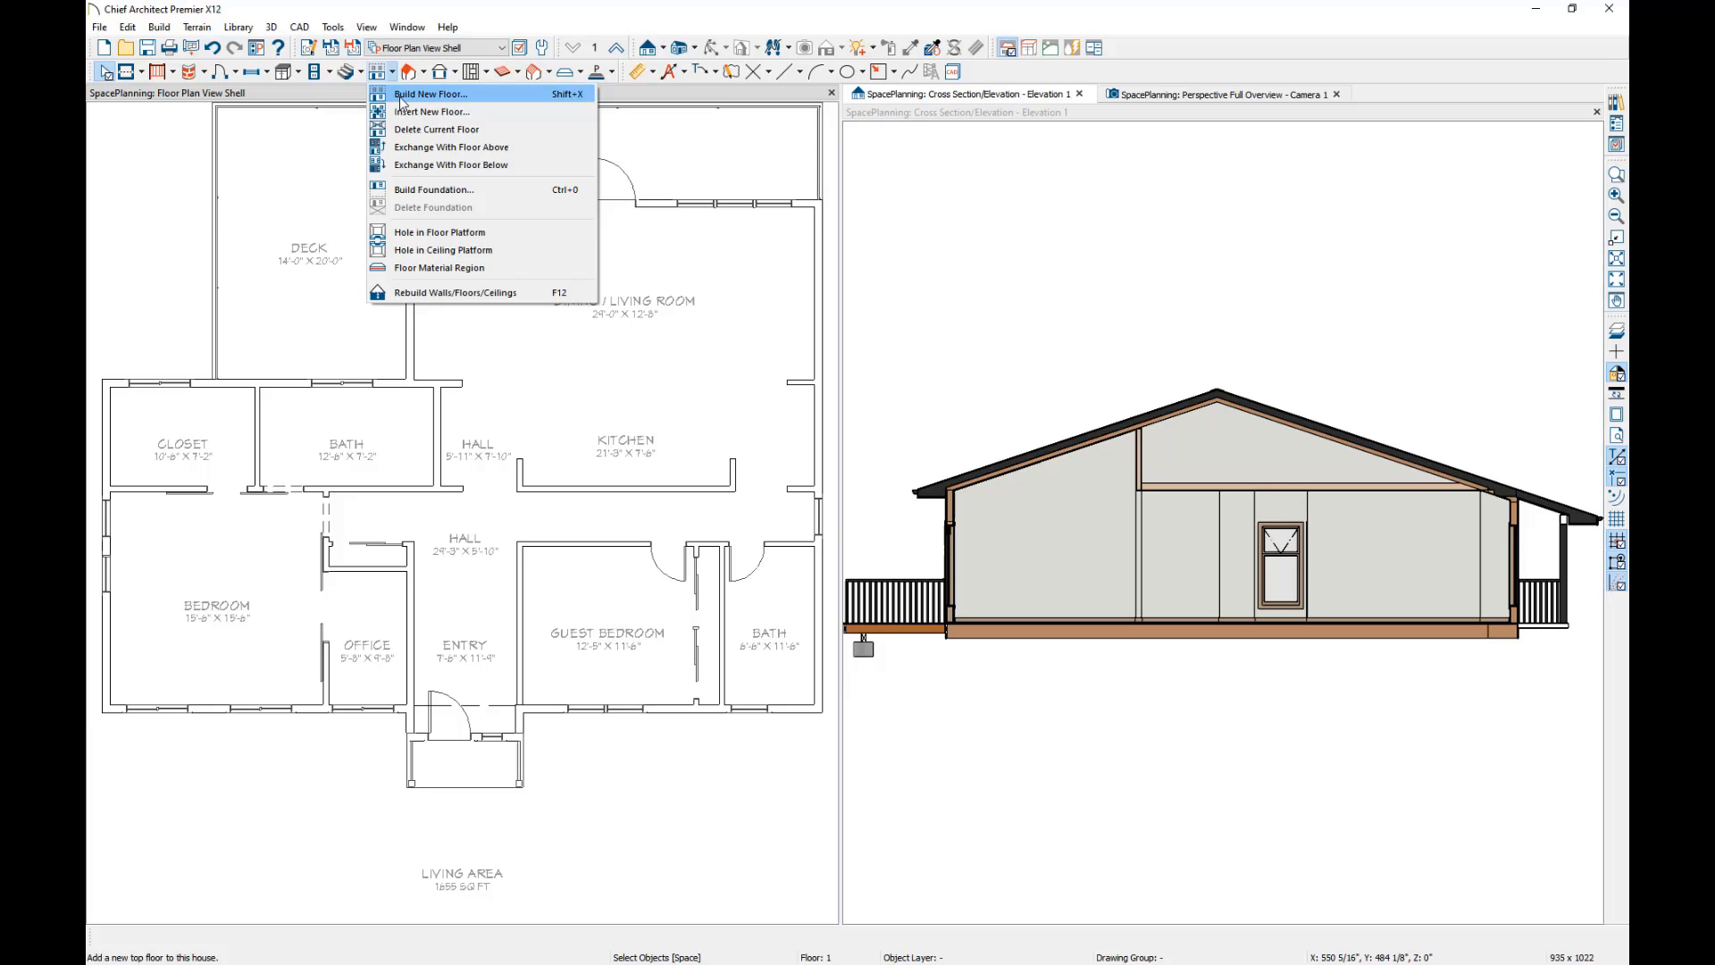
{"action": "left_click", "coordinate": [402, 95]}
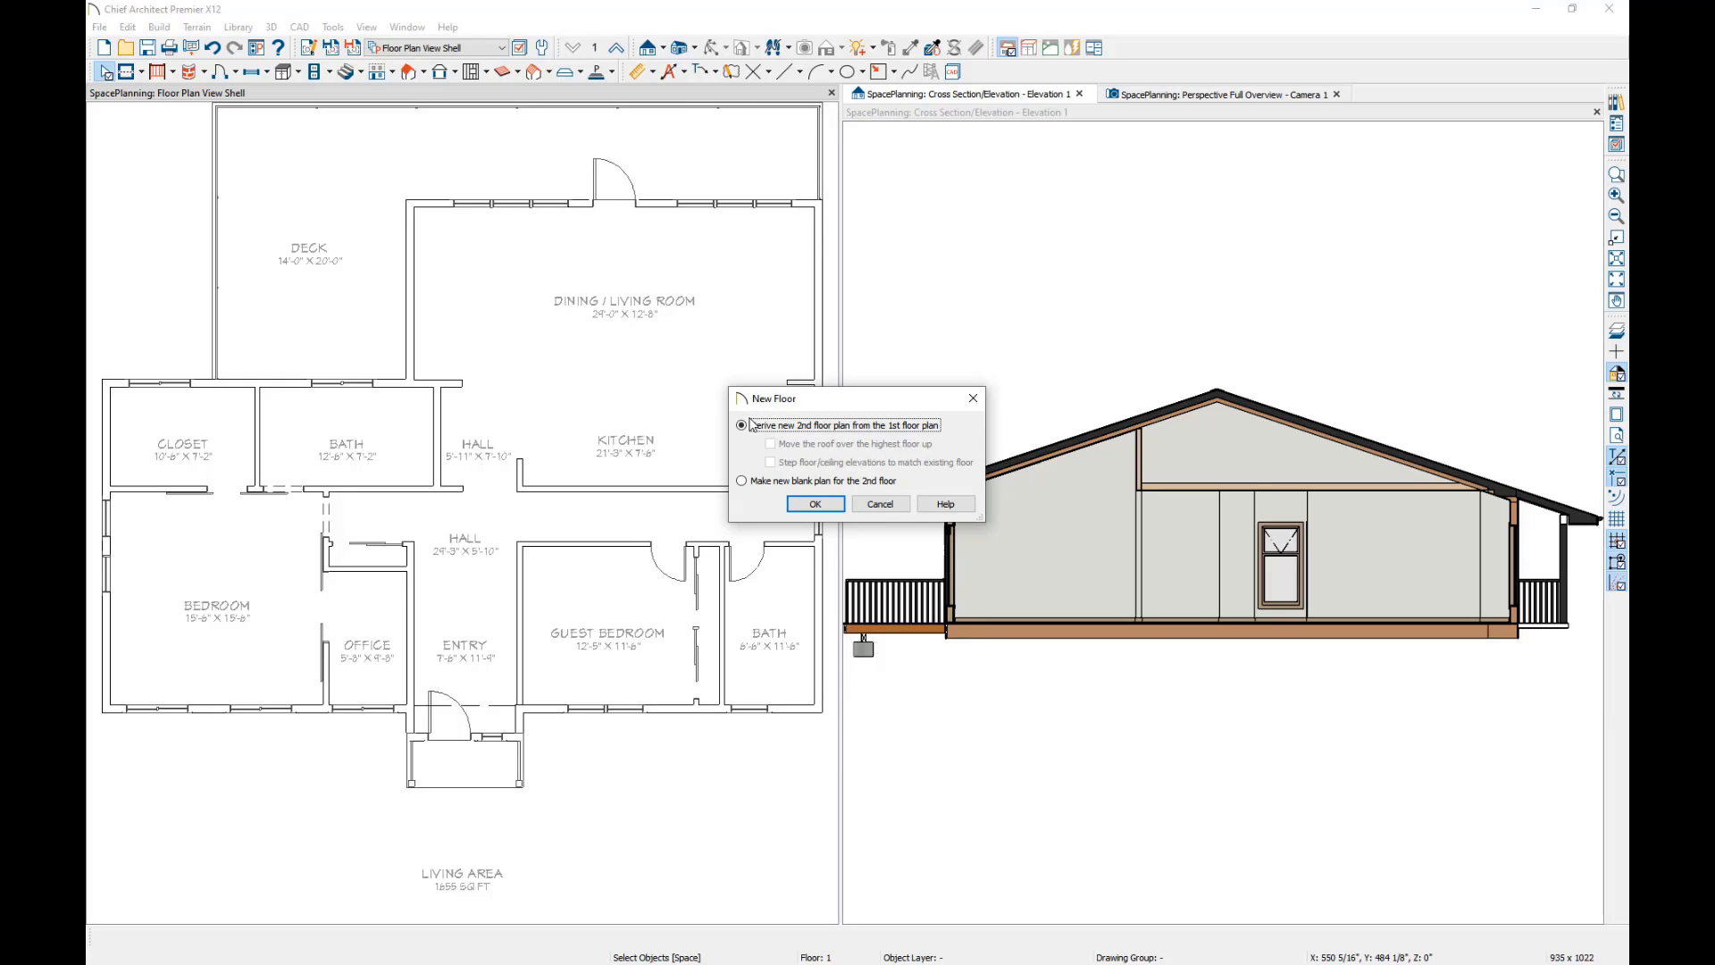
{"action": "left_click", "coordinate": [816, 504]}
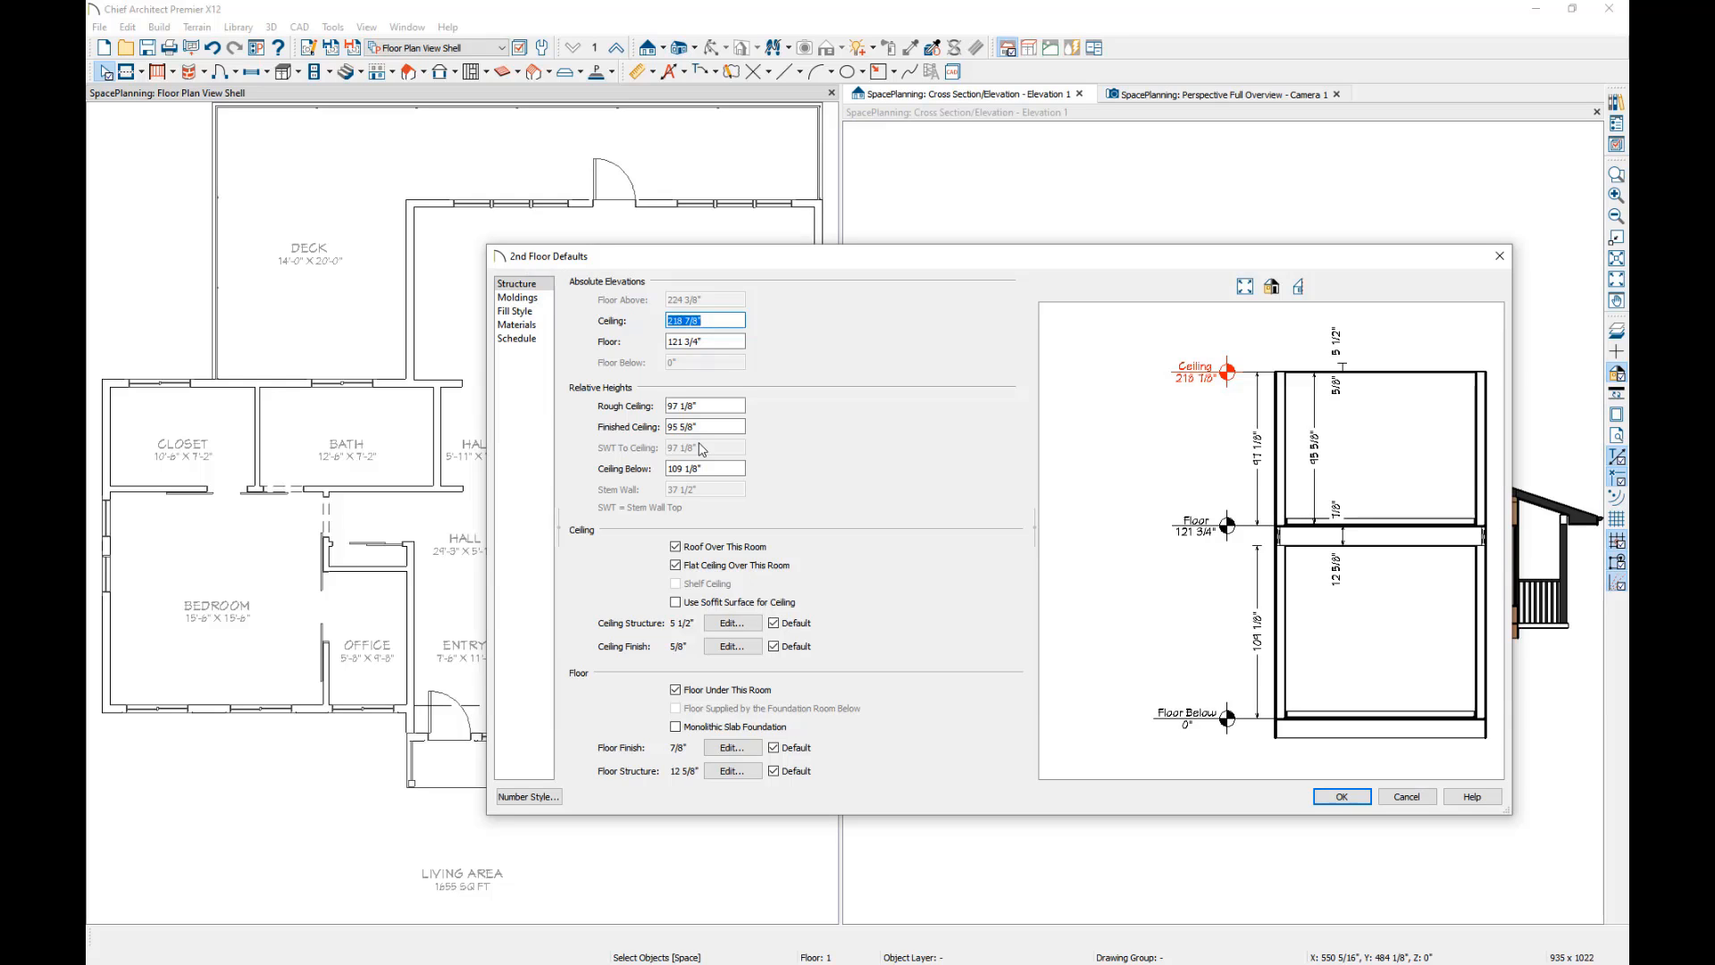
{"action": "left_click", "coordinate": [1341, 796]}
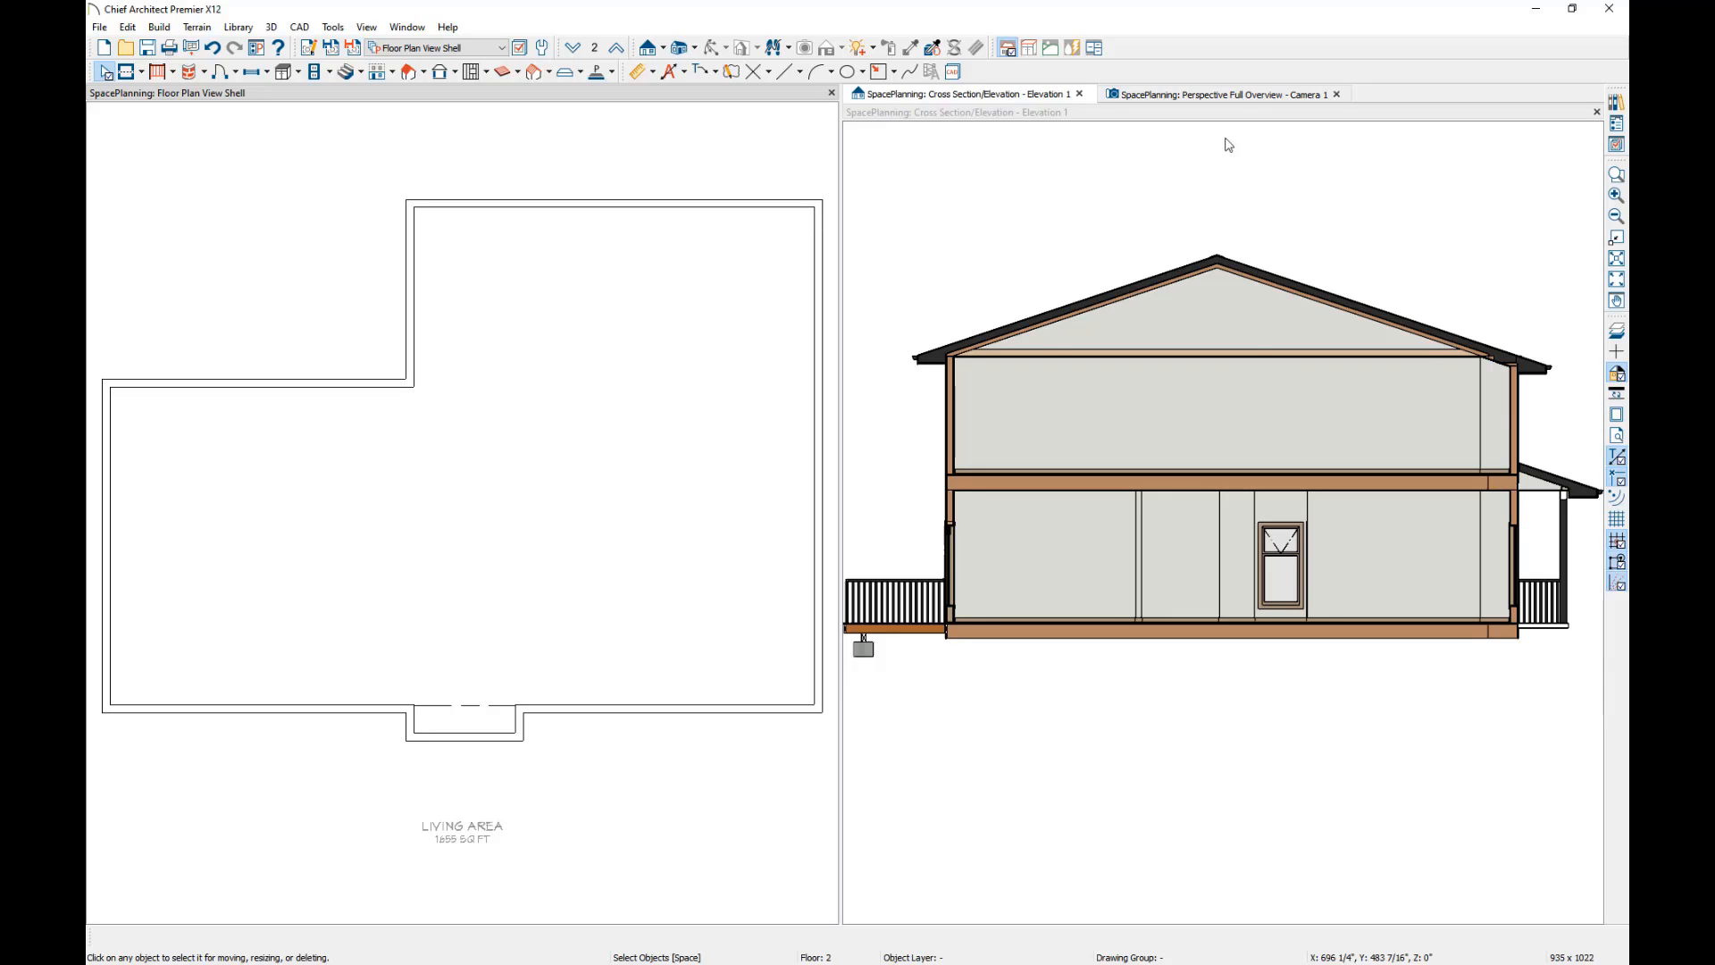
Switch to the perspective full overview and exchange the first floor with the floor above.
{"action": "left_click", "coordinate": [1238, 98]}
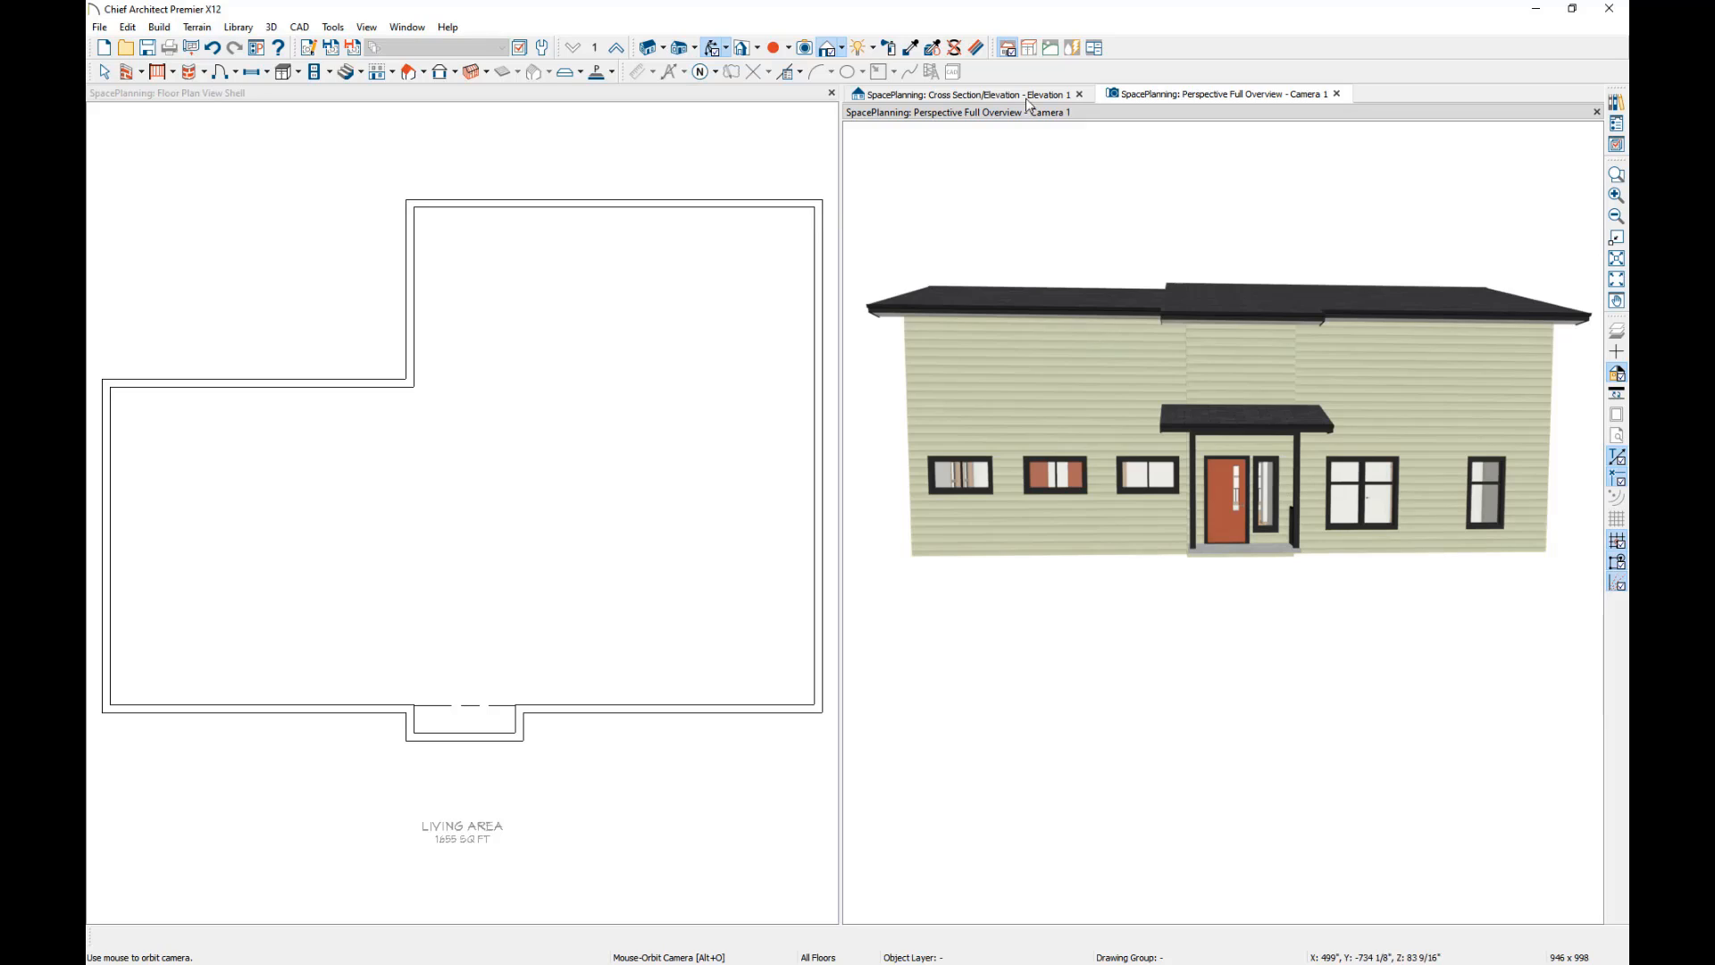
{"action": "left_click", "coordinate": [394, 75]}
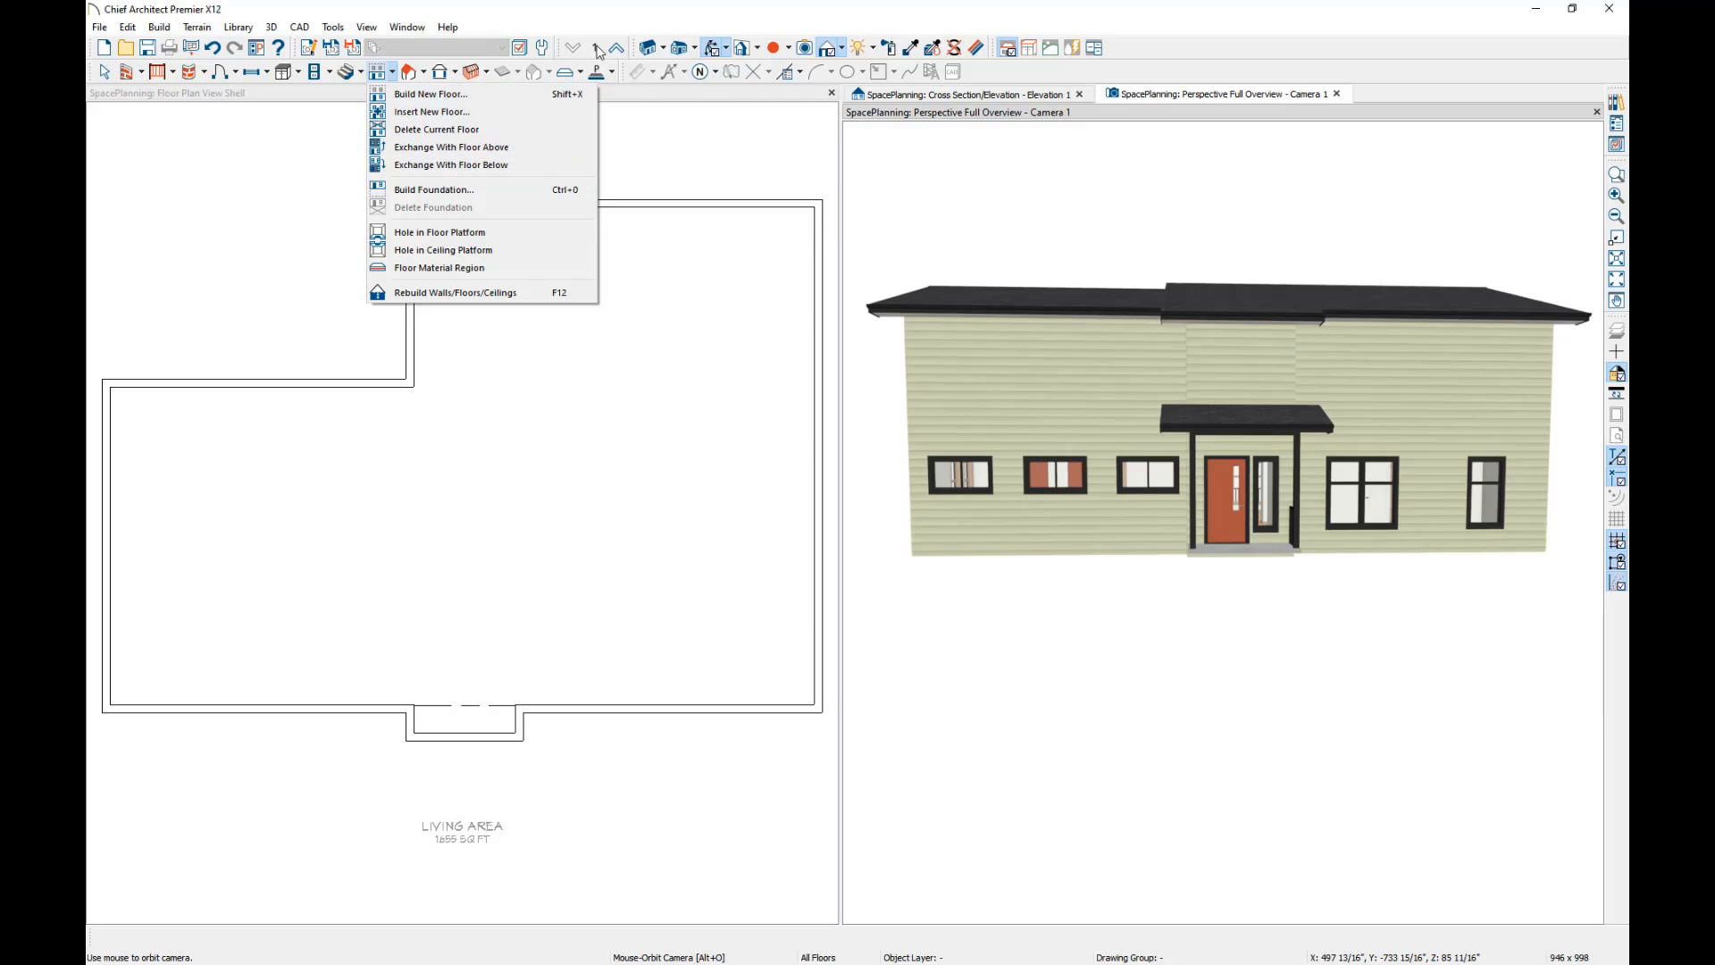
{"action": "left_click", "coordinate": [415, 147]}
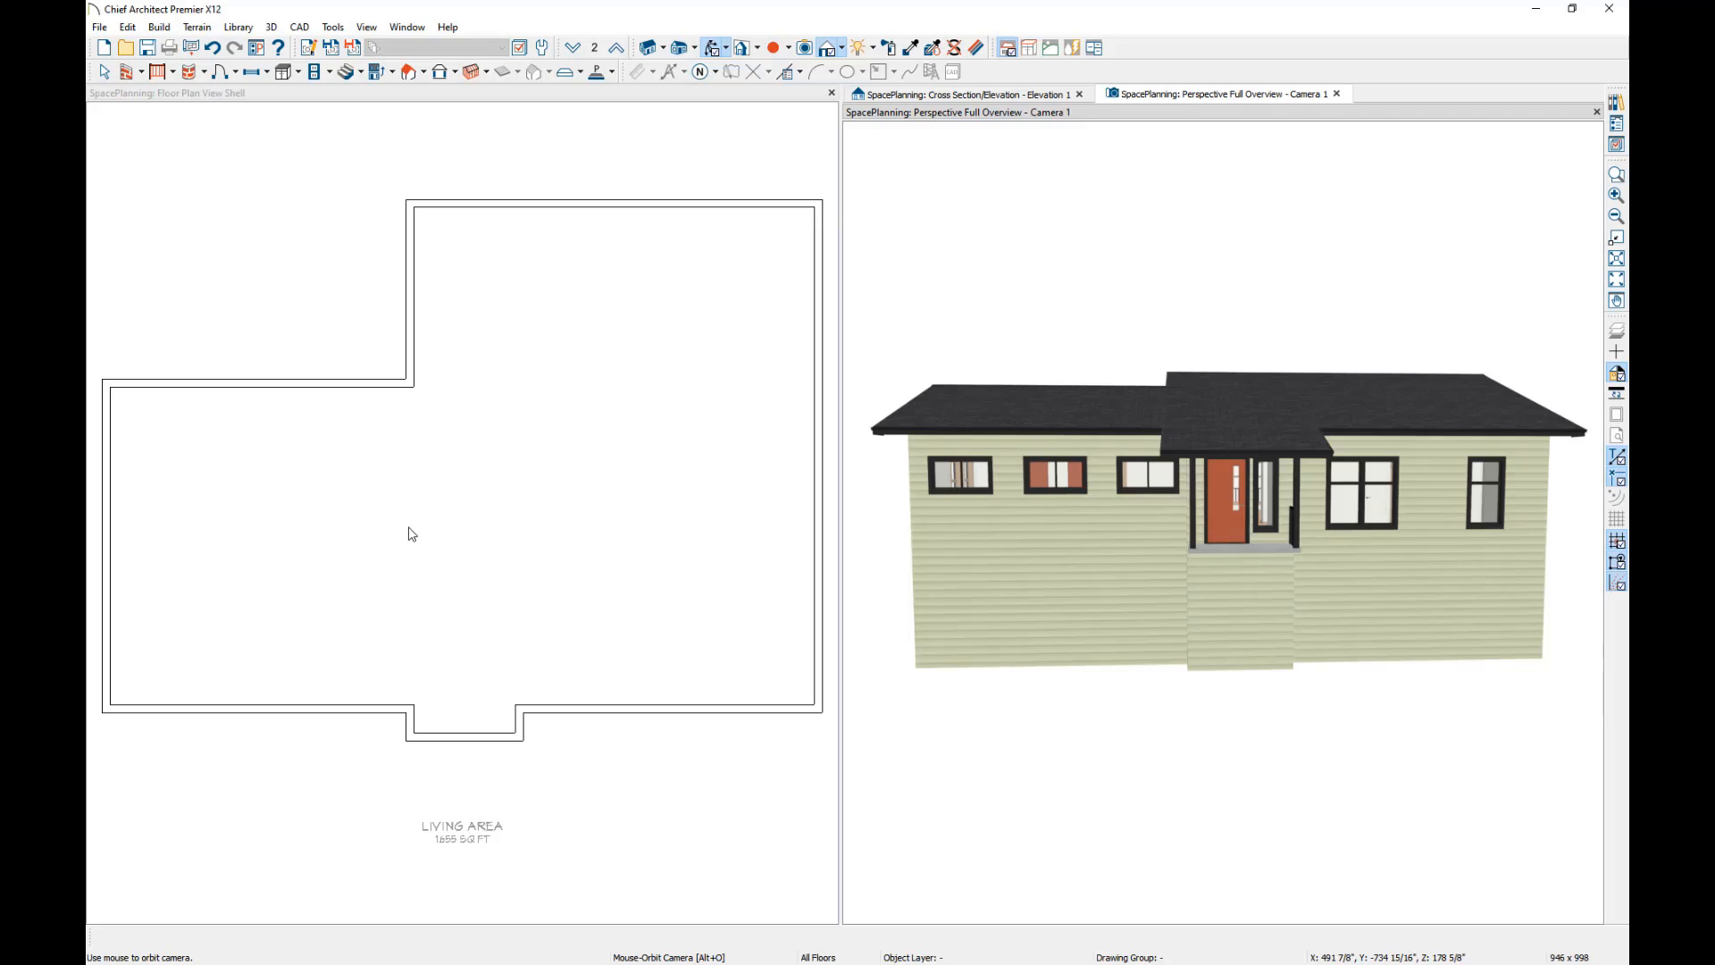
Display the reference floor and extend the first floor's rear left side wall to the front wall, dividing off the left wing as a room.
{"action": "left_click", "coordinate": [1618, 332]}
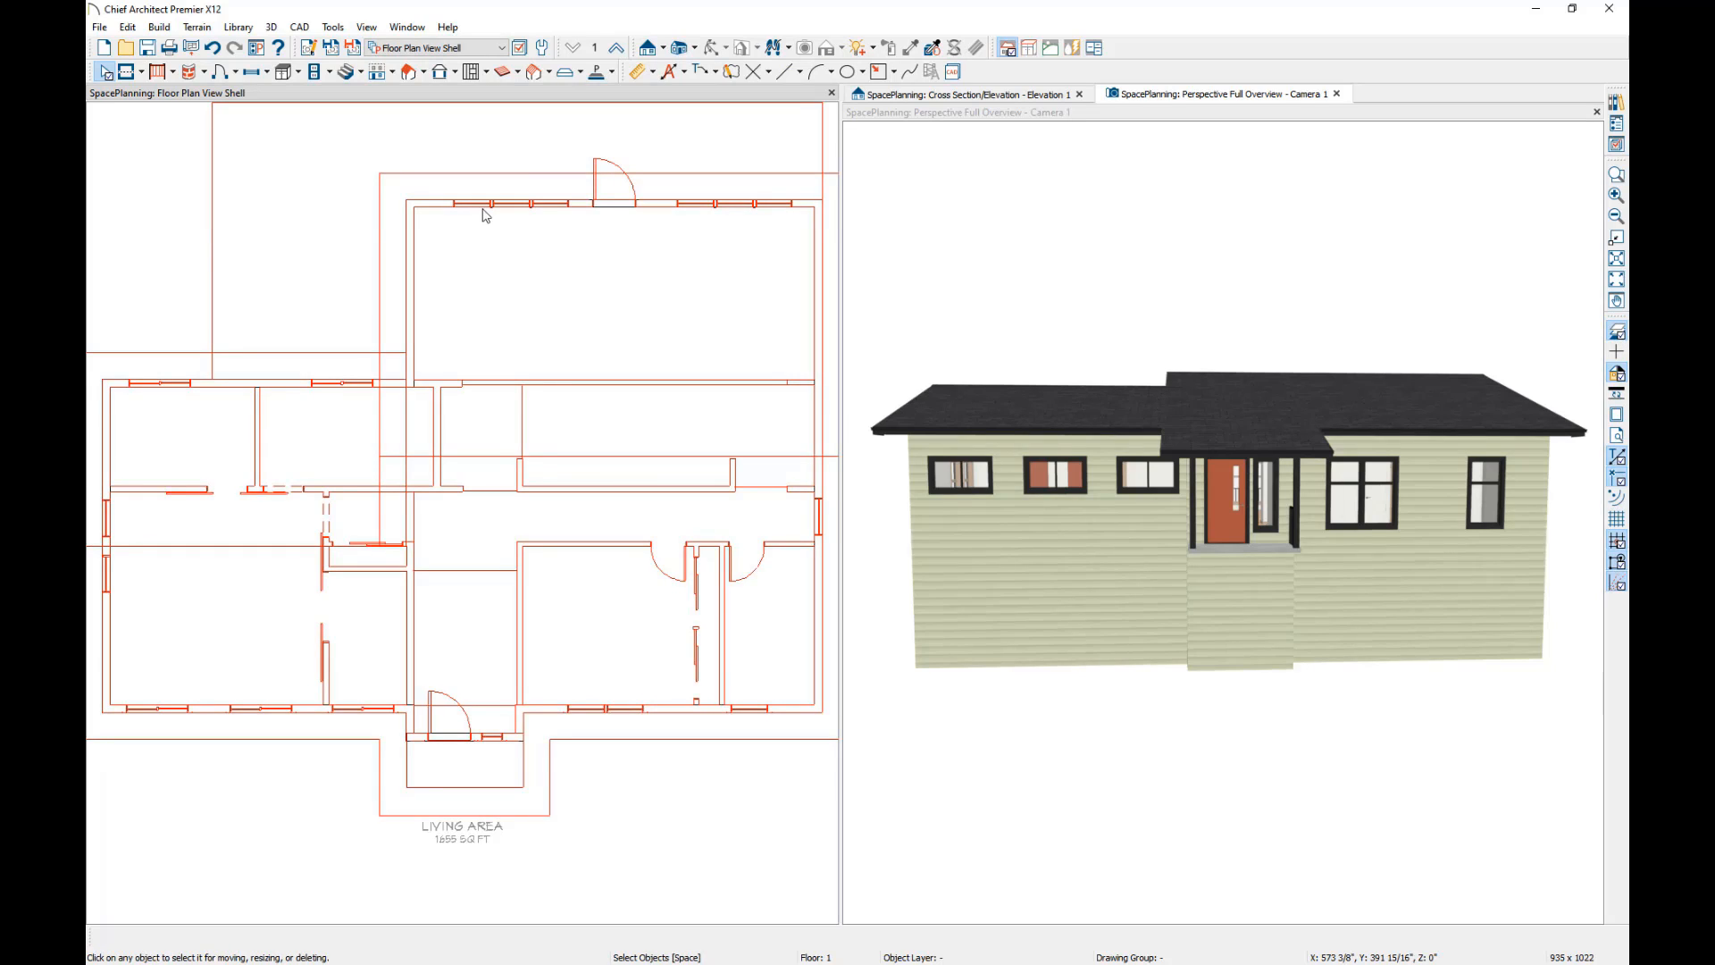
{"action": "left_click", "coordinate": [411, 299]}
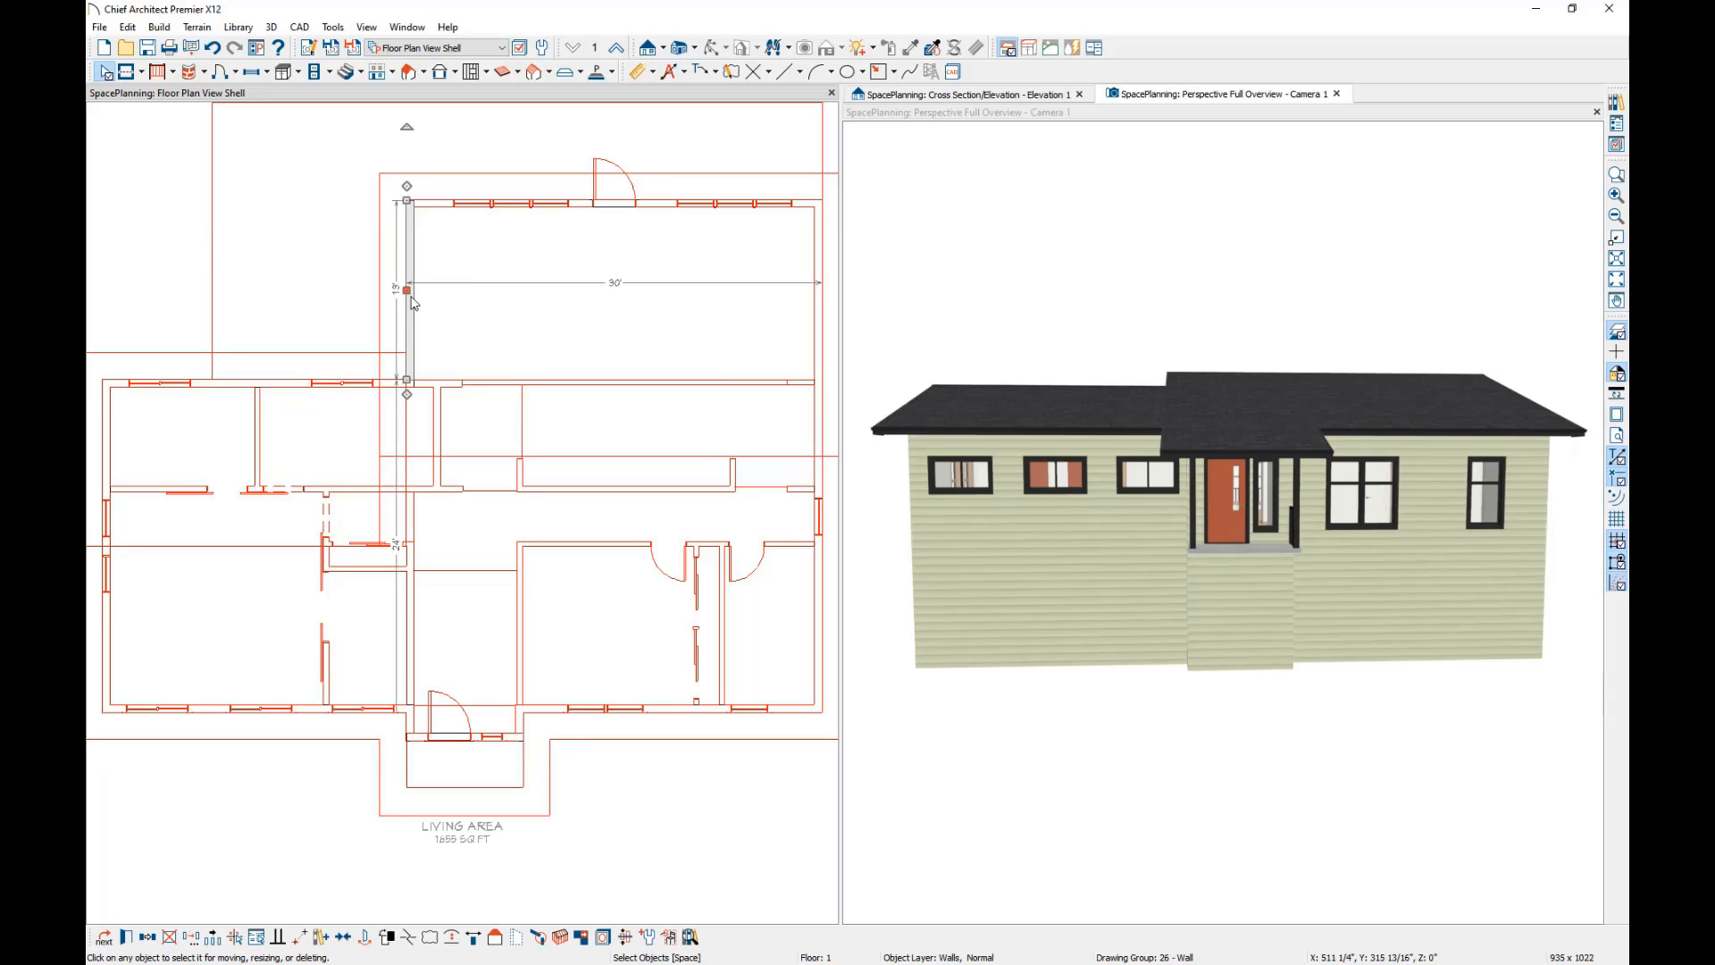
{"action": "left_click_drag", "start_coordinate": [407, 379], "coordinate": [413, 705]}
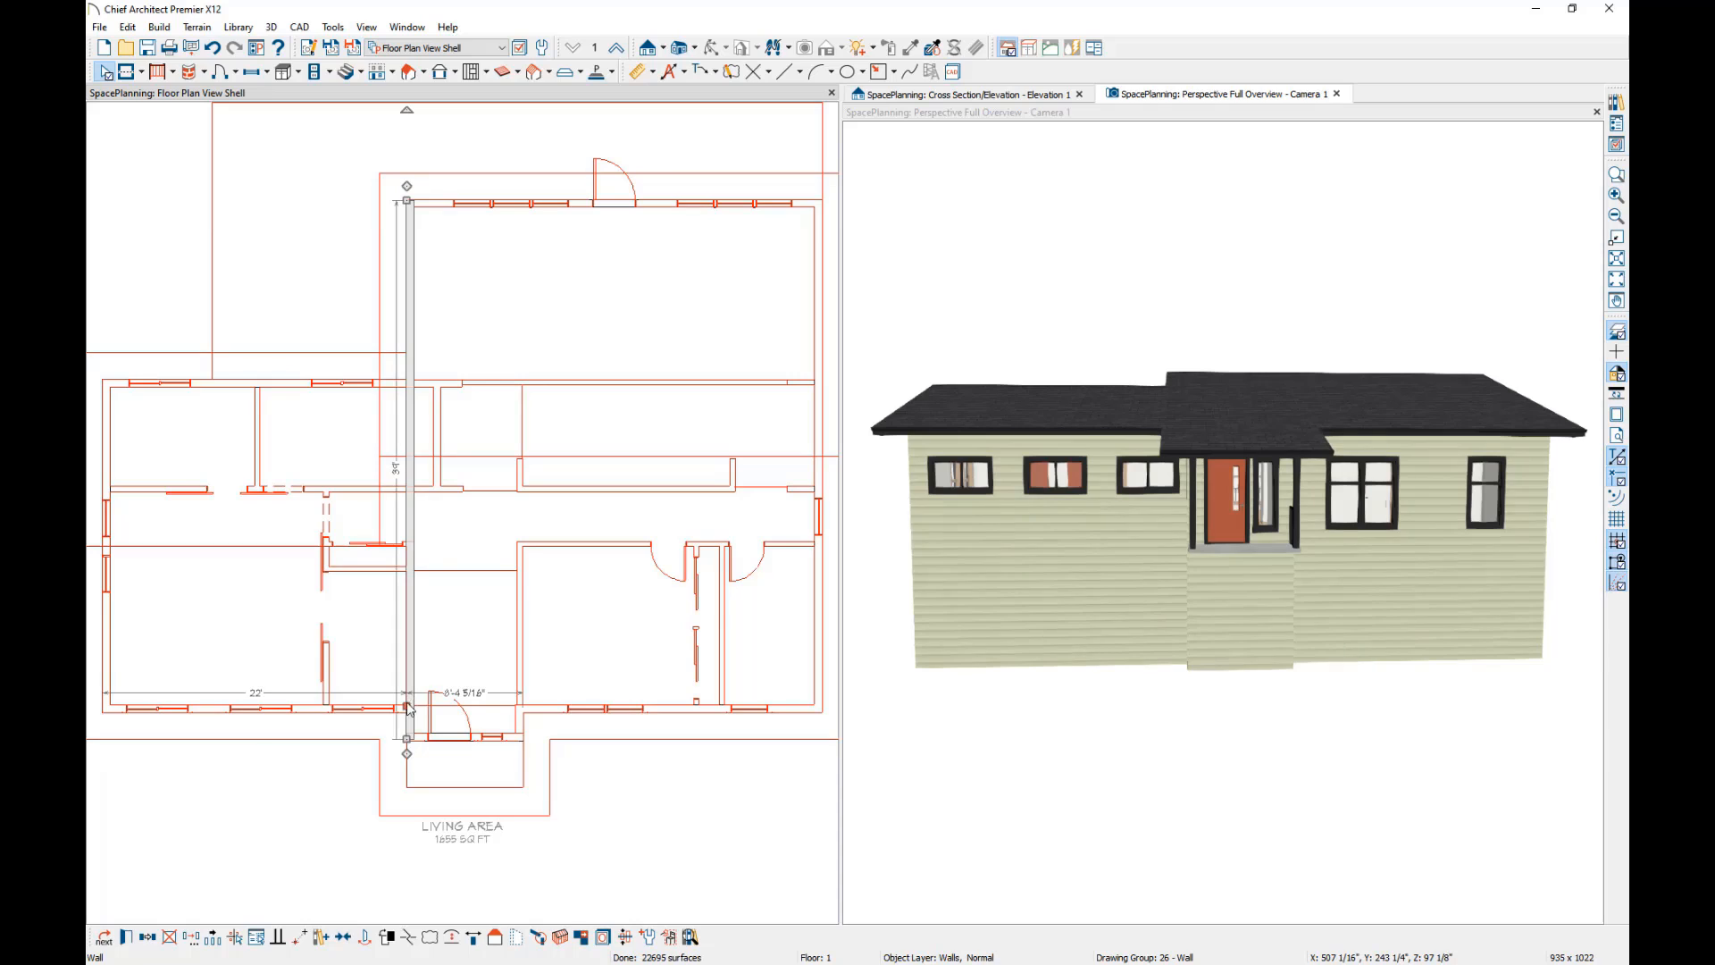
{"action": "left_click", "coordinate": [223, 524]}
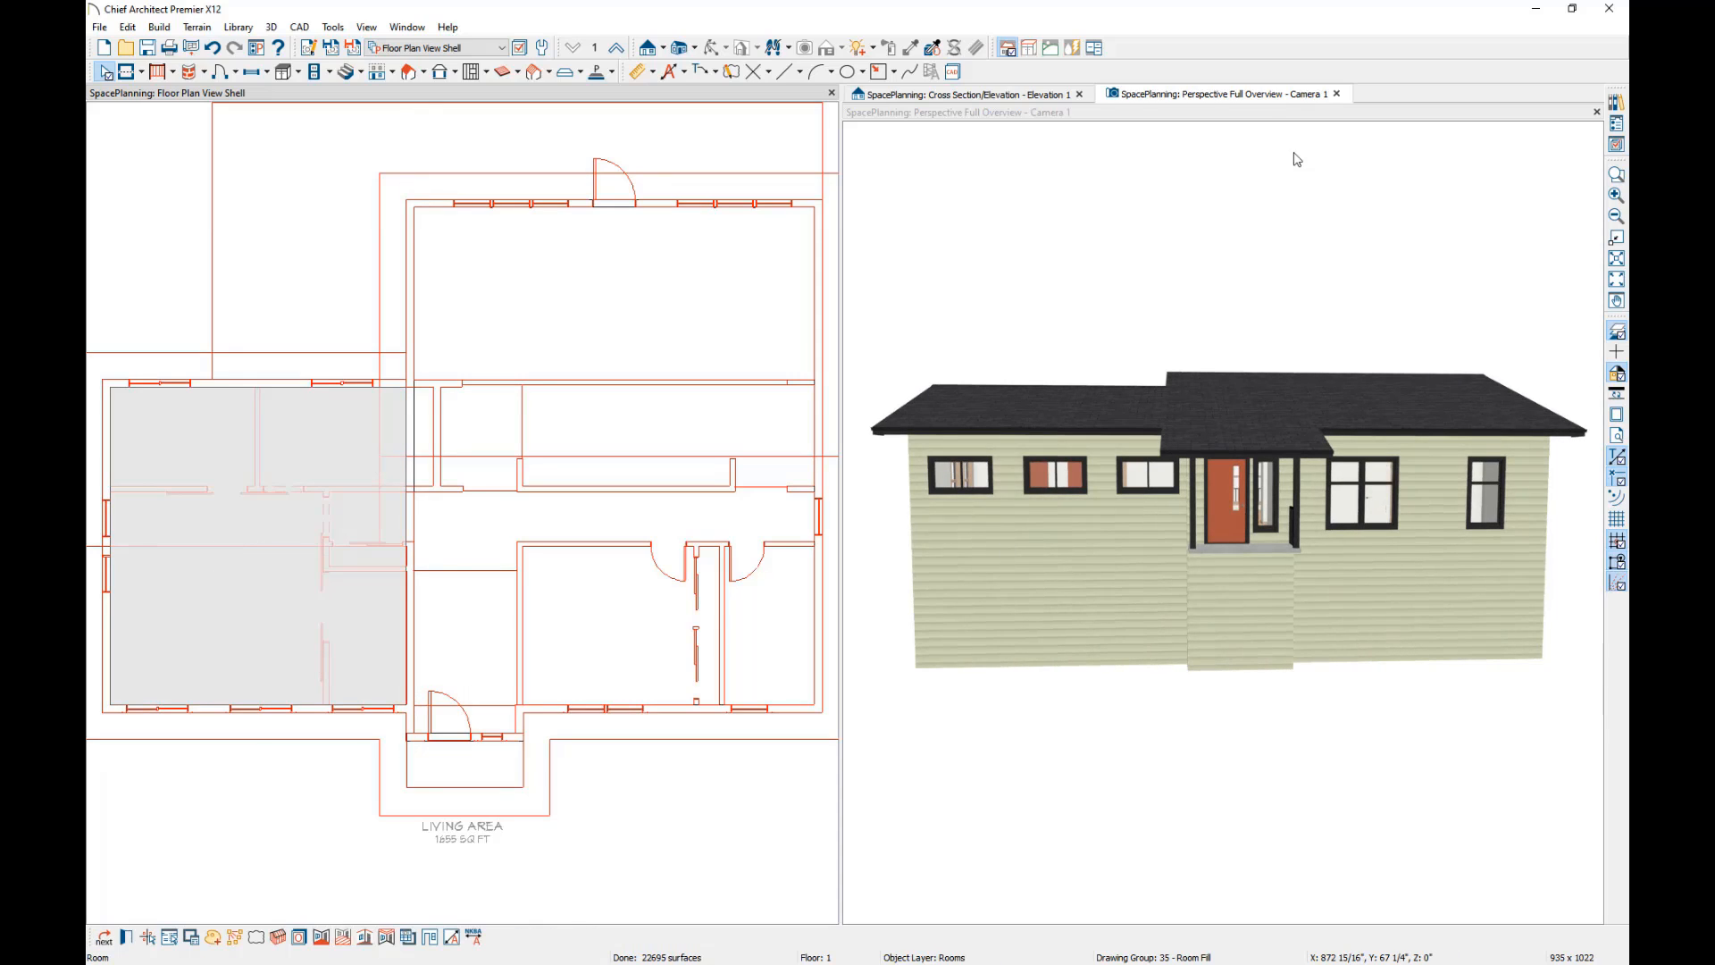
Render the perspective overview with the Glass House technique.
{"action": "left_click", "coordinate": [1258, 122]}
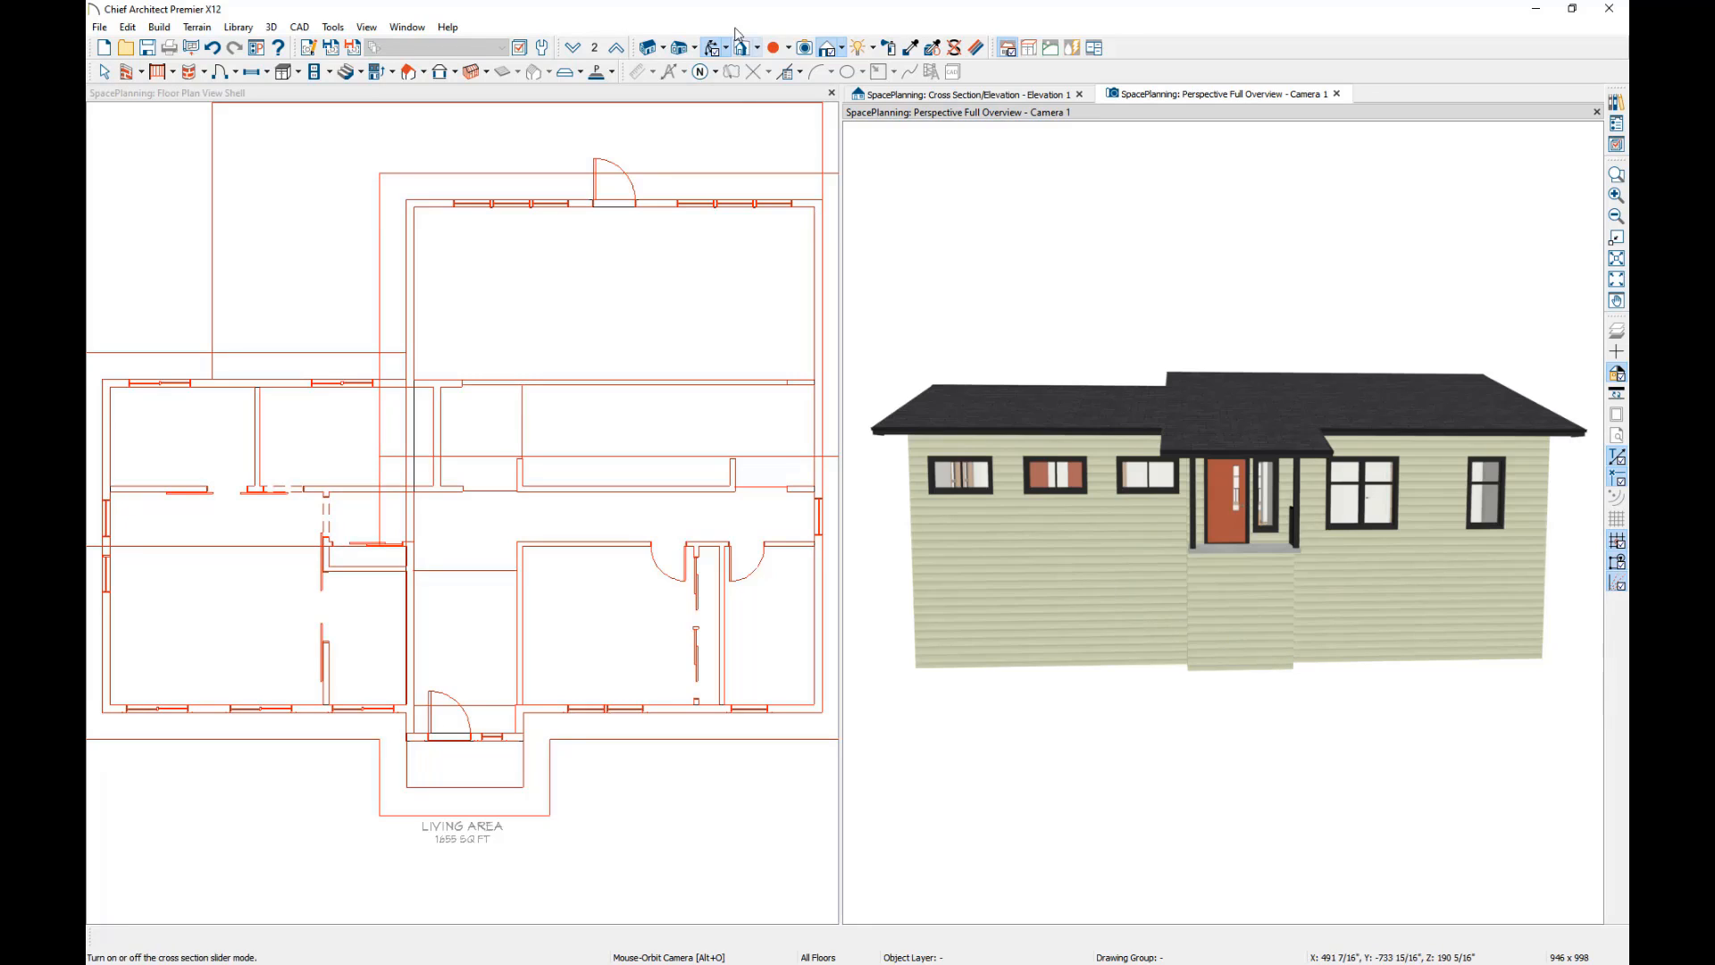
{"action": "left_click", "coordinate": [842, 48]}
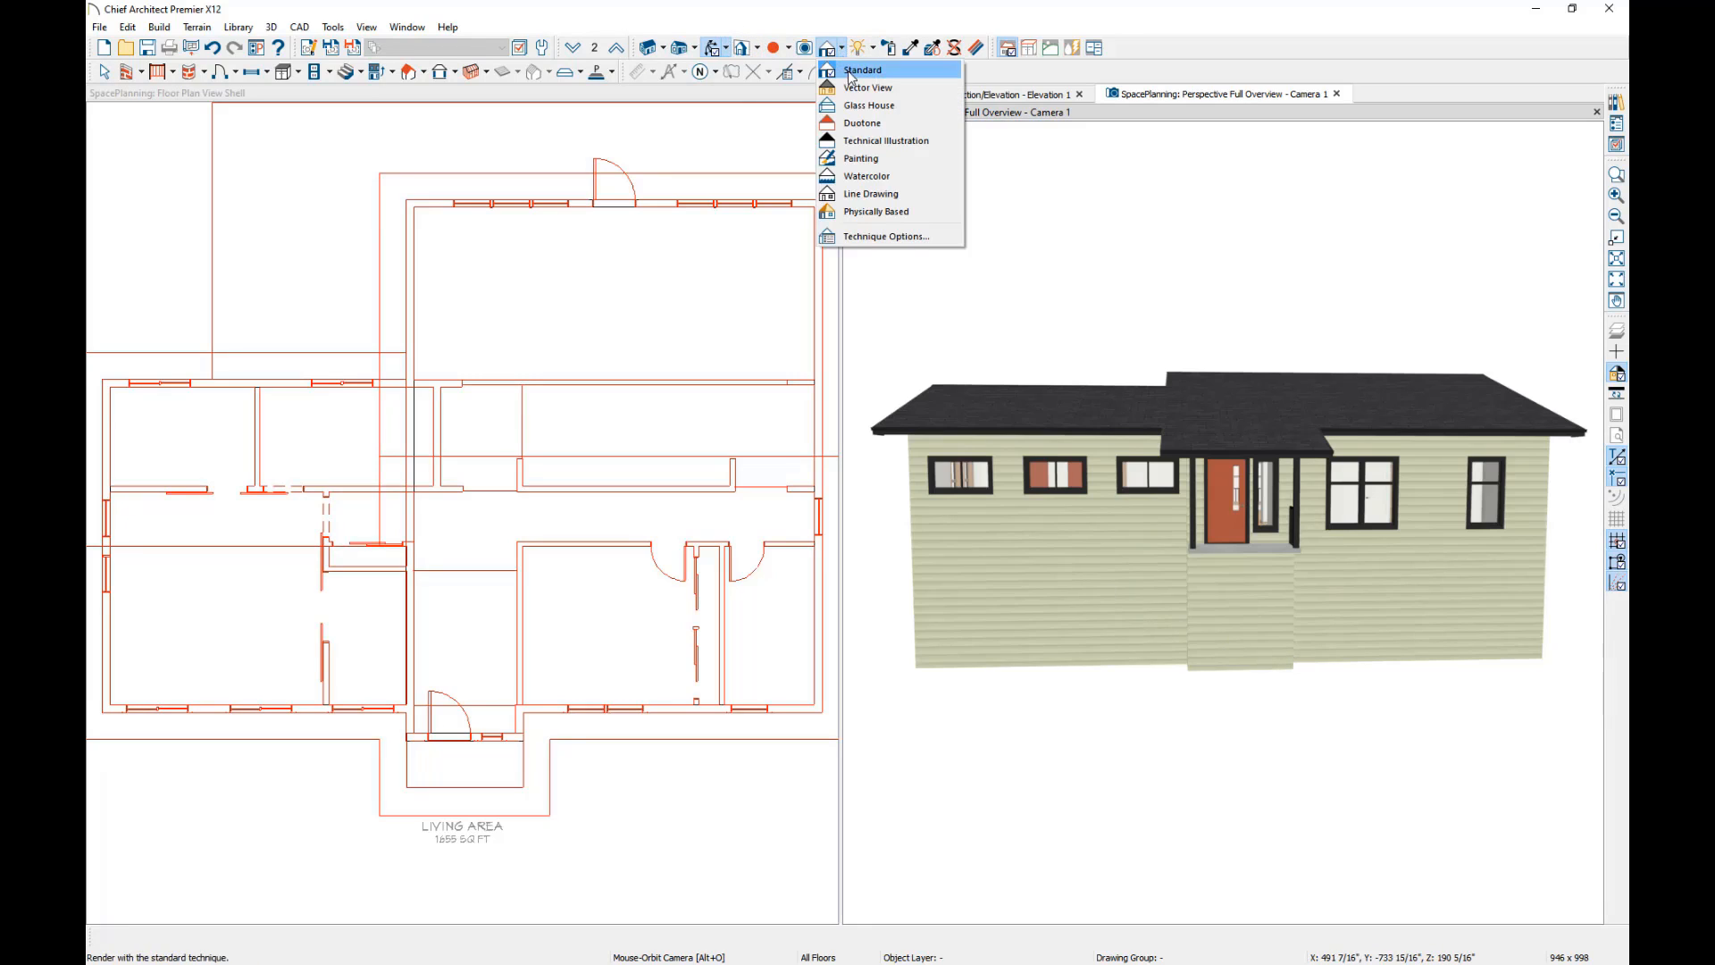
{"action": "left_click", "coordinate": [850, 107]}
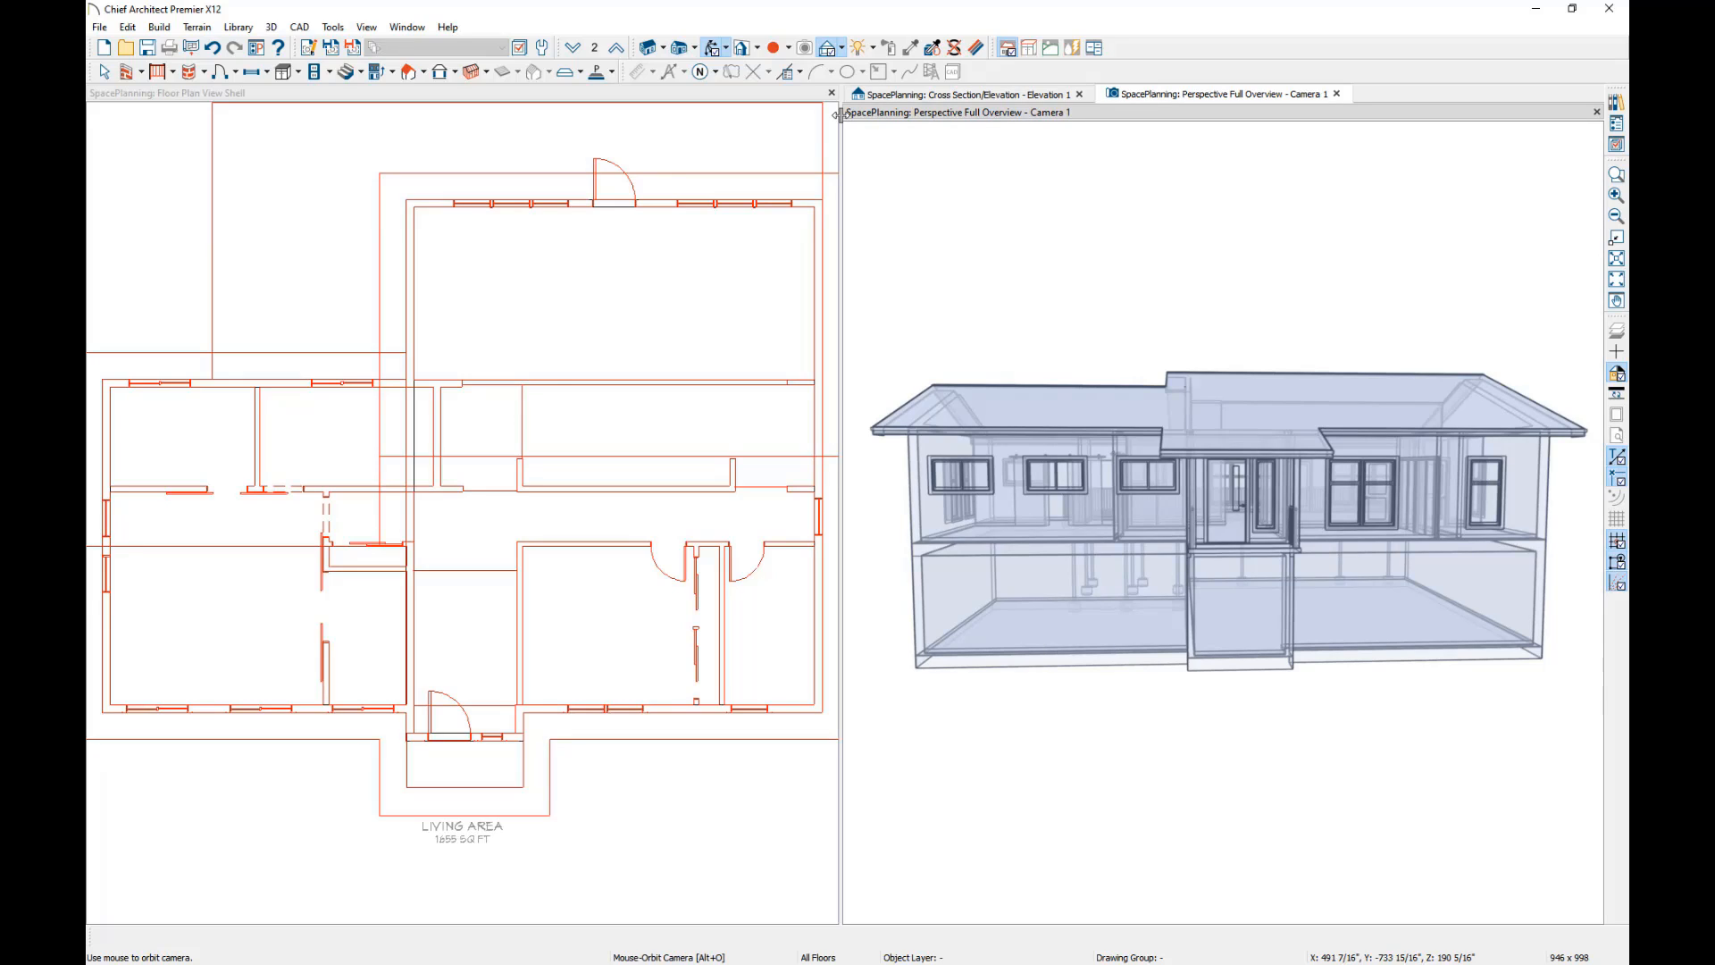
Set the room type of the divided-off left room on the first floor to Garage.
{"action": "left_click", "coordinate": [249, 601]}
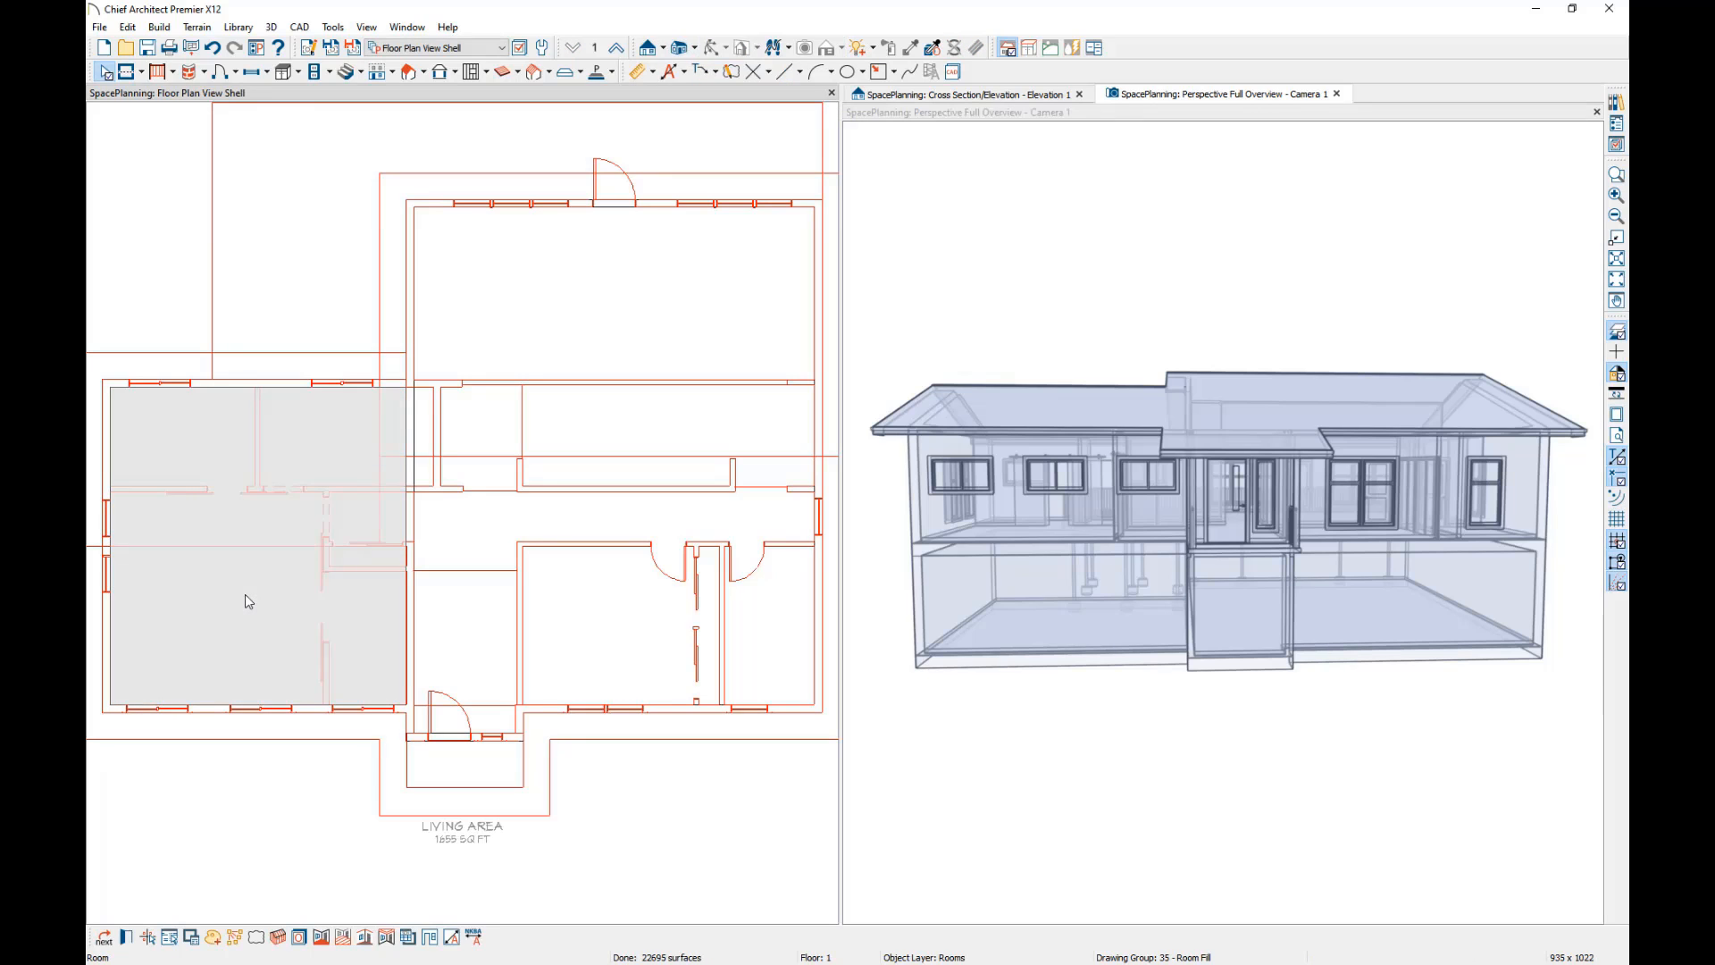
{"action": "double_click", "coordinate": [248, 602]}
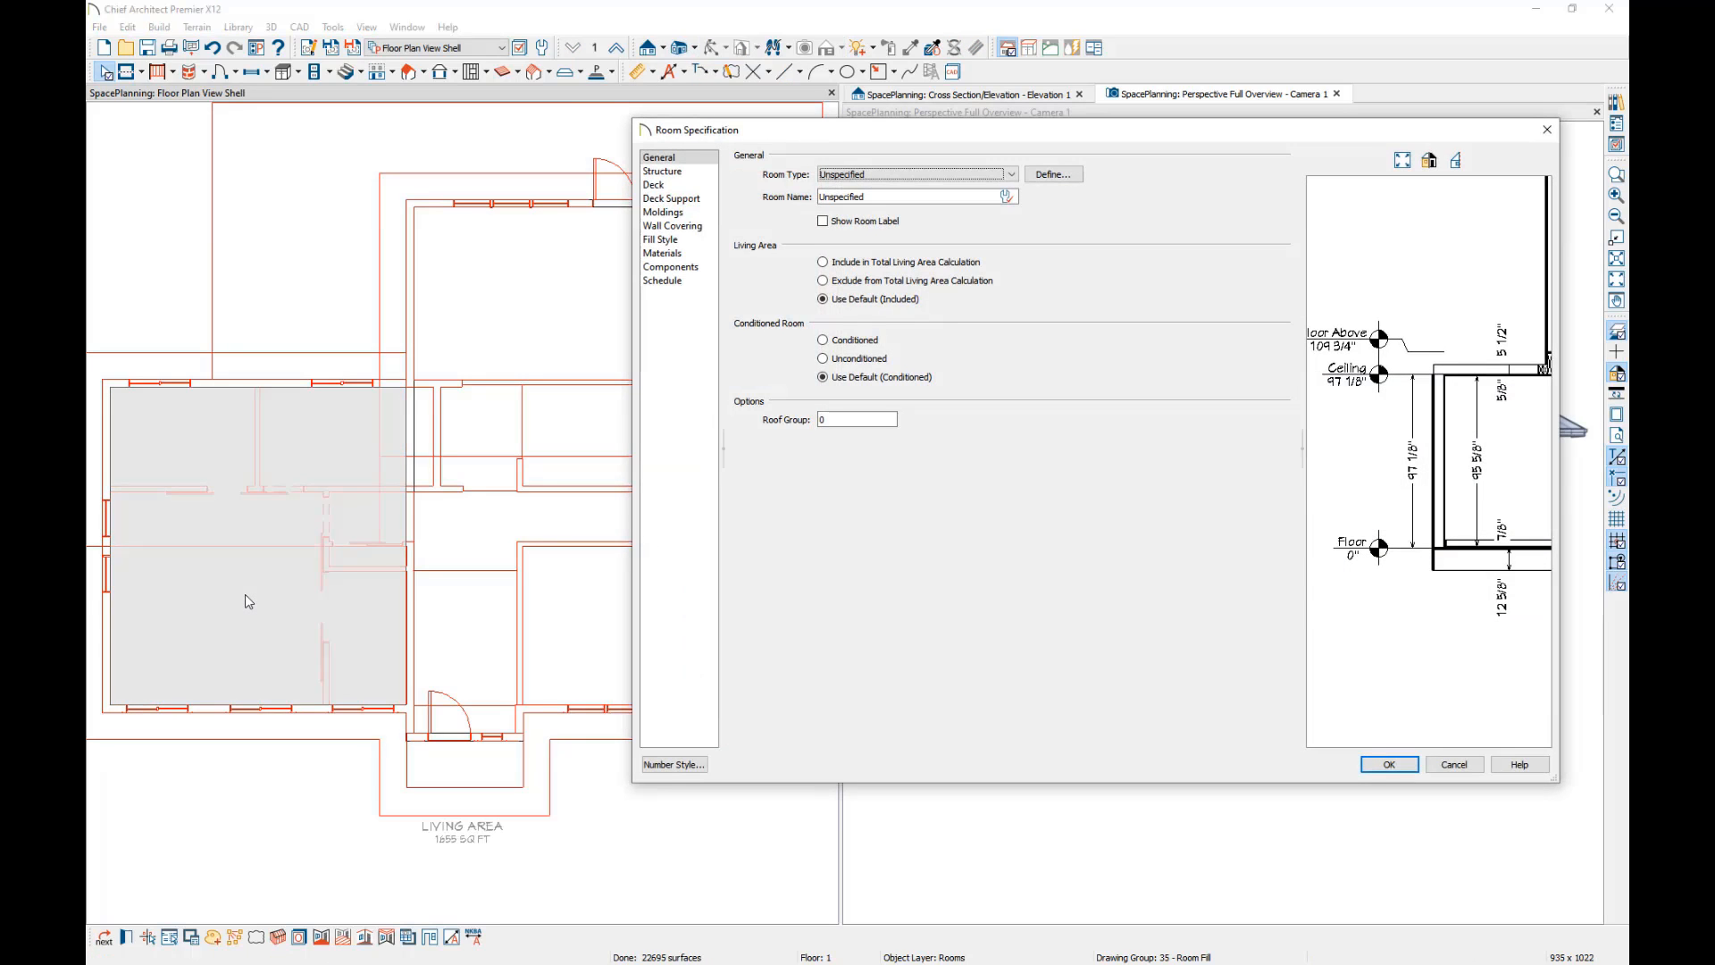
{"action": "left_click", "coordinate": [1009, 175]}
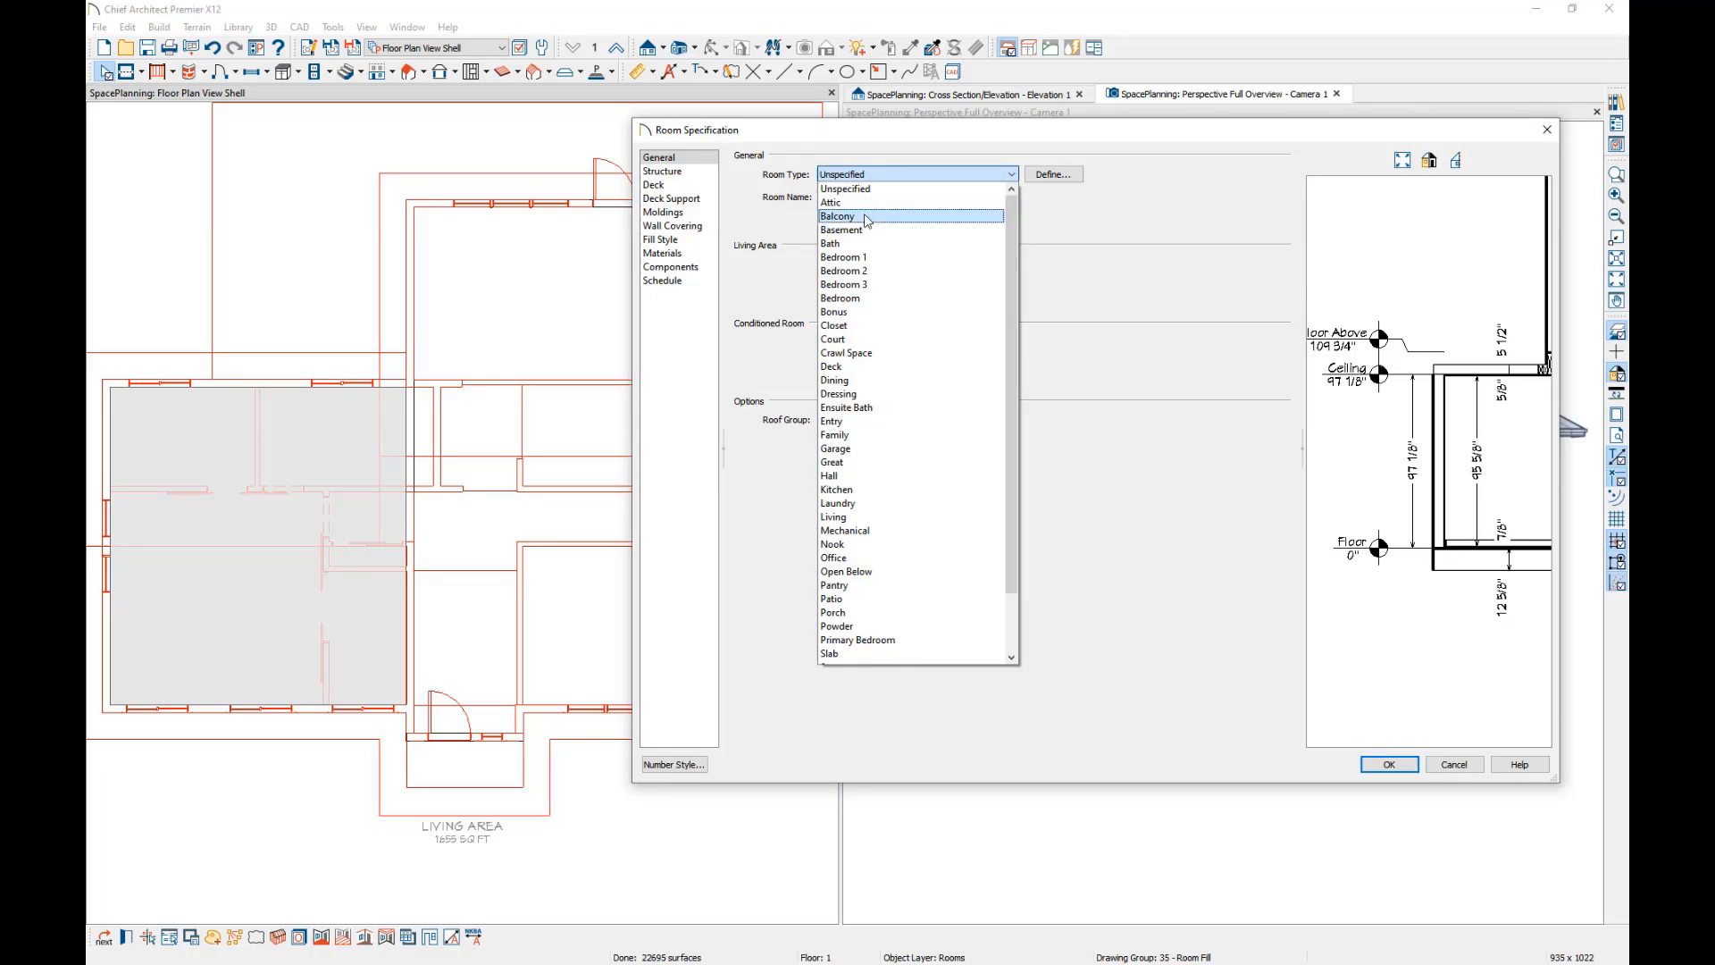
{"action": "left_click", "coordinate": [845, 453]}
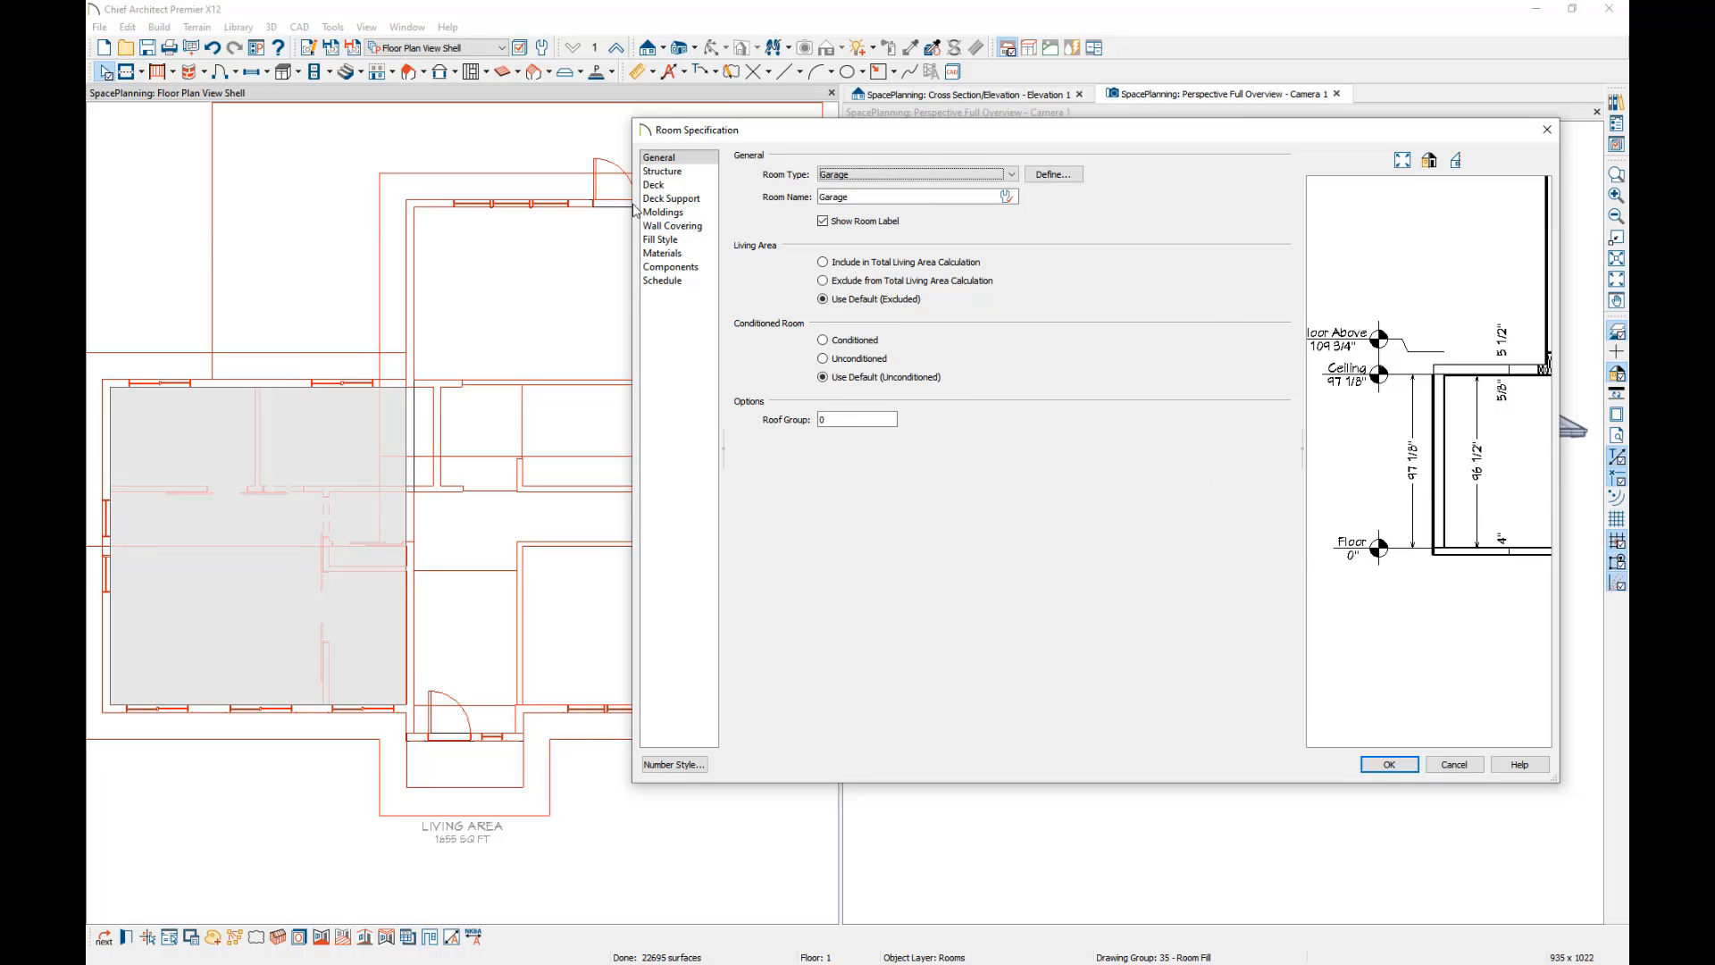
Accept the garage's 4" concrete floor structure and set its floor elevation to -10".
{"action": "left_click", "coordinate": [662, 172]}
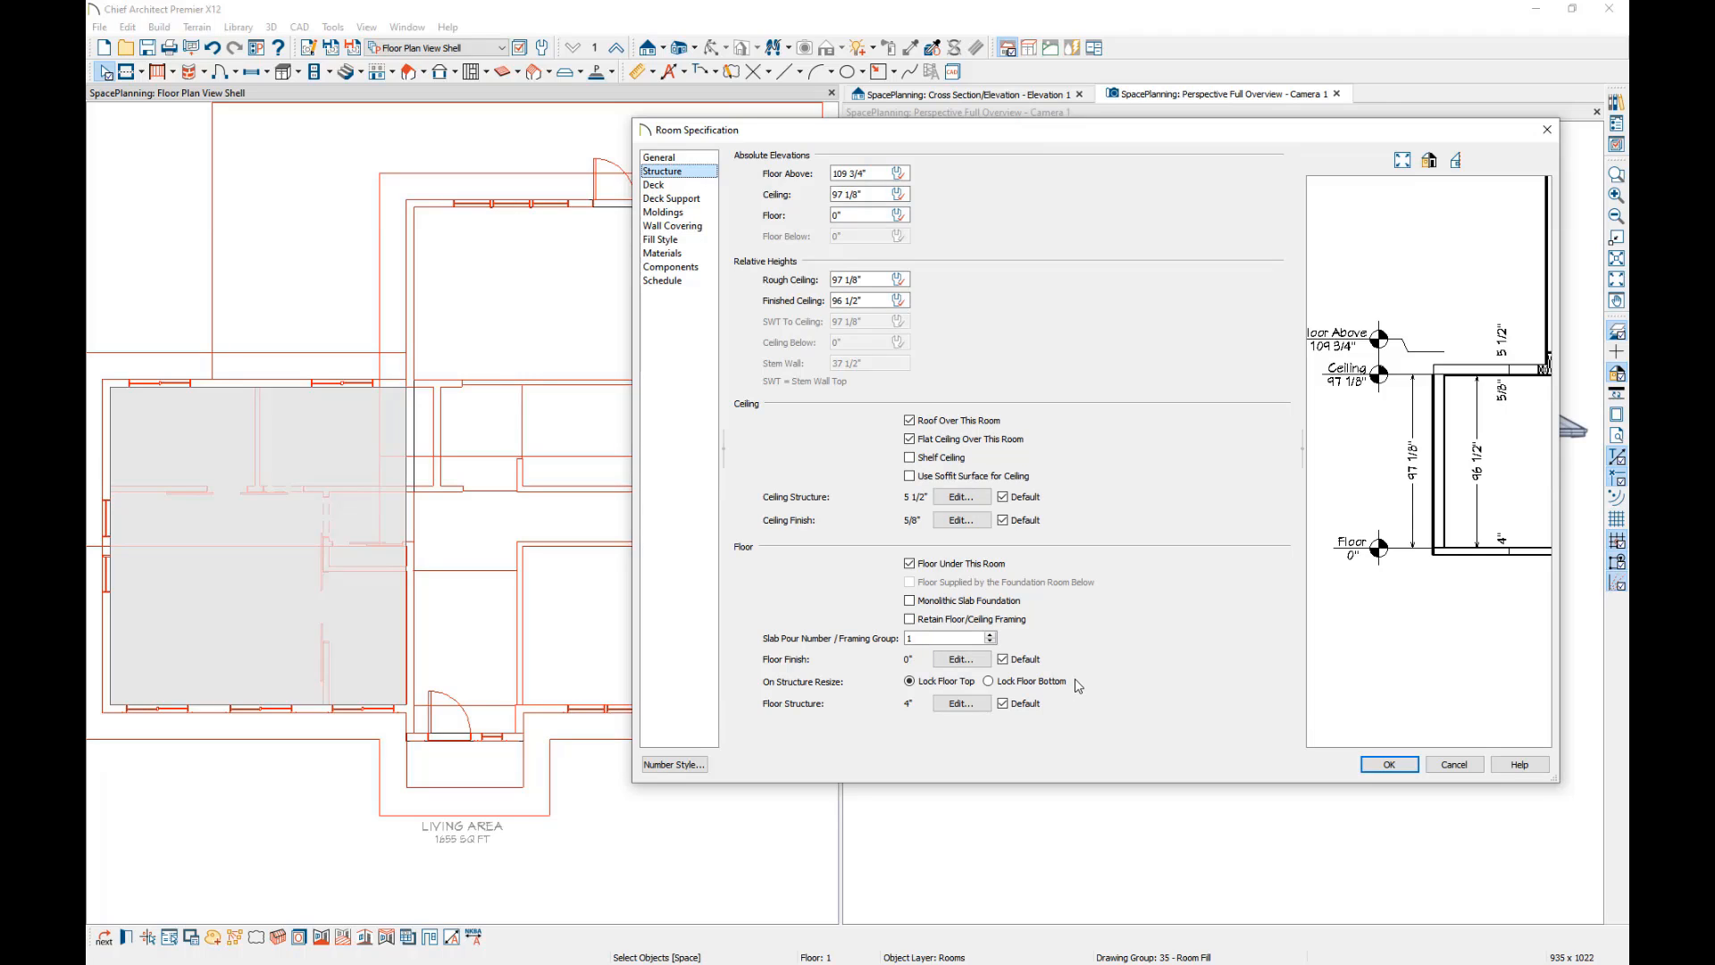
{"action": "left_click", "coordinate": [974, 707]}
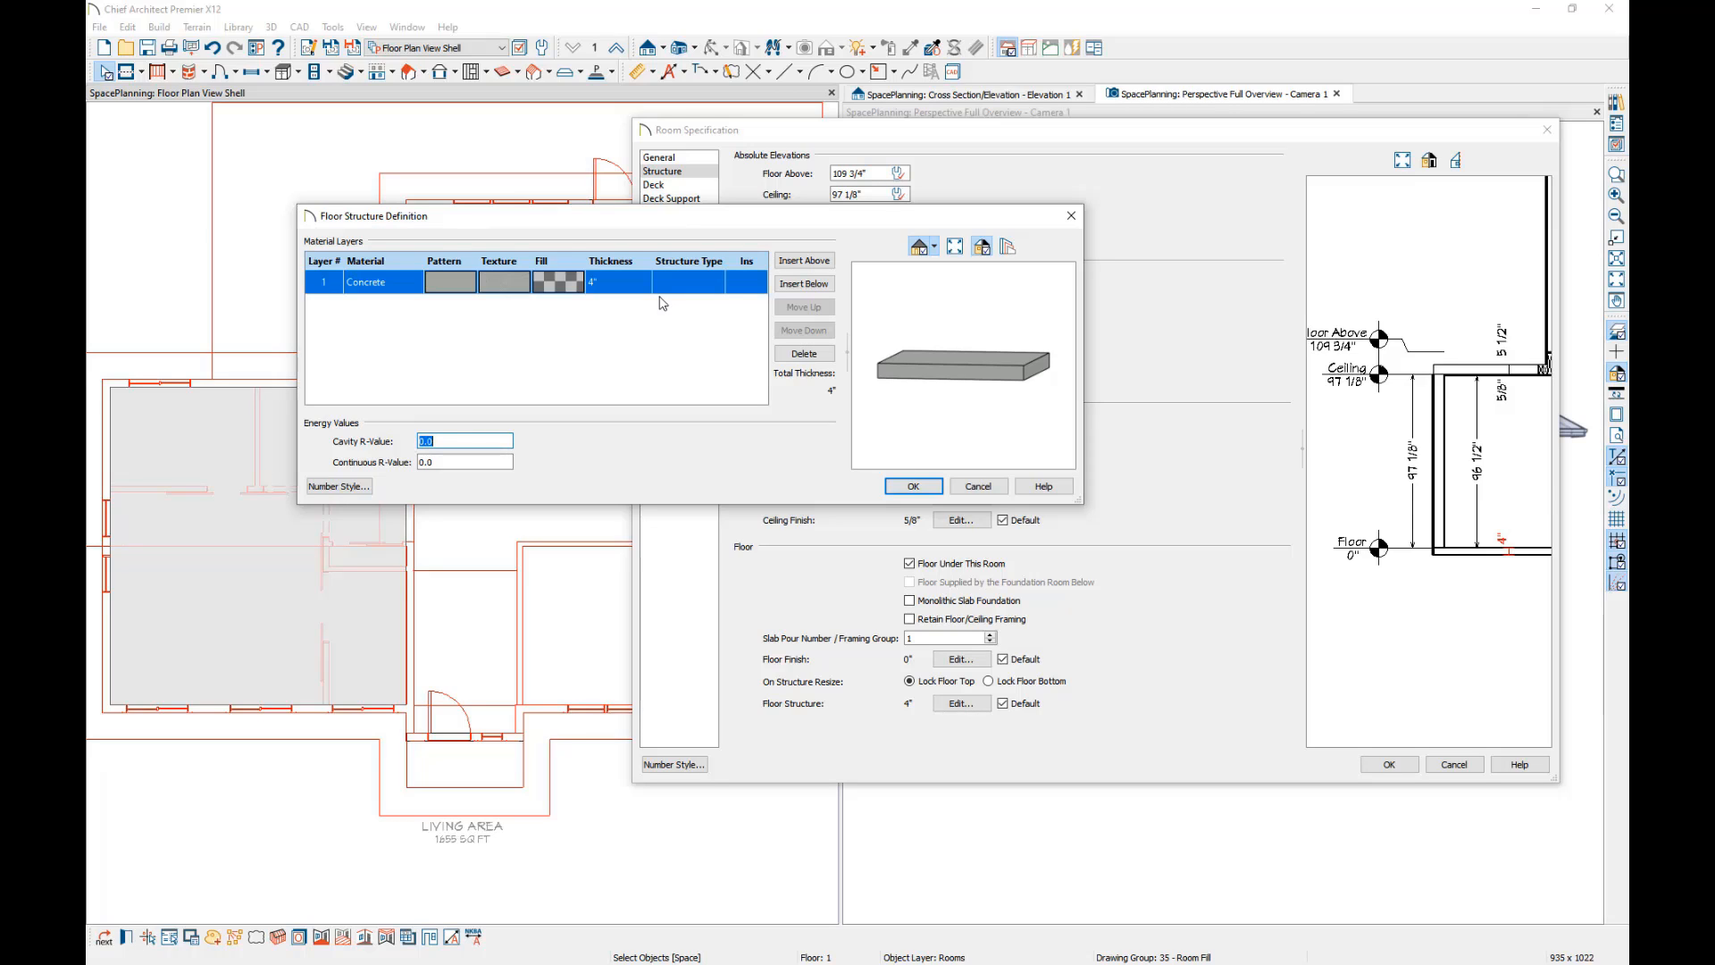
{"action": "left_click", "coordinate": [907, 487]}
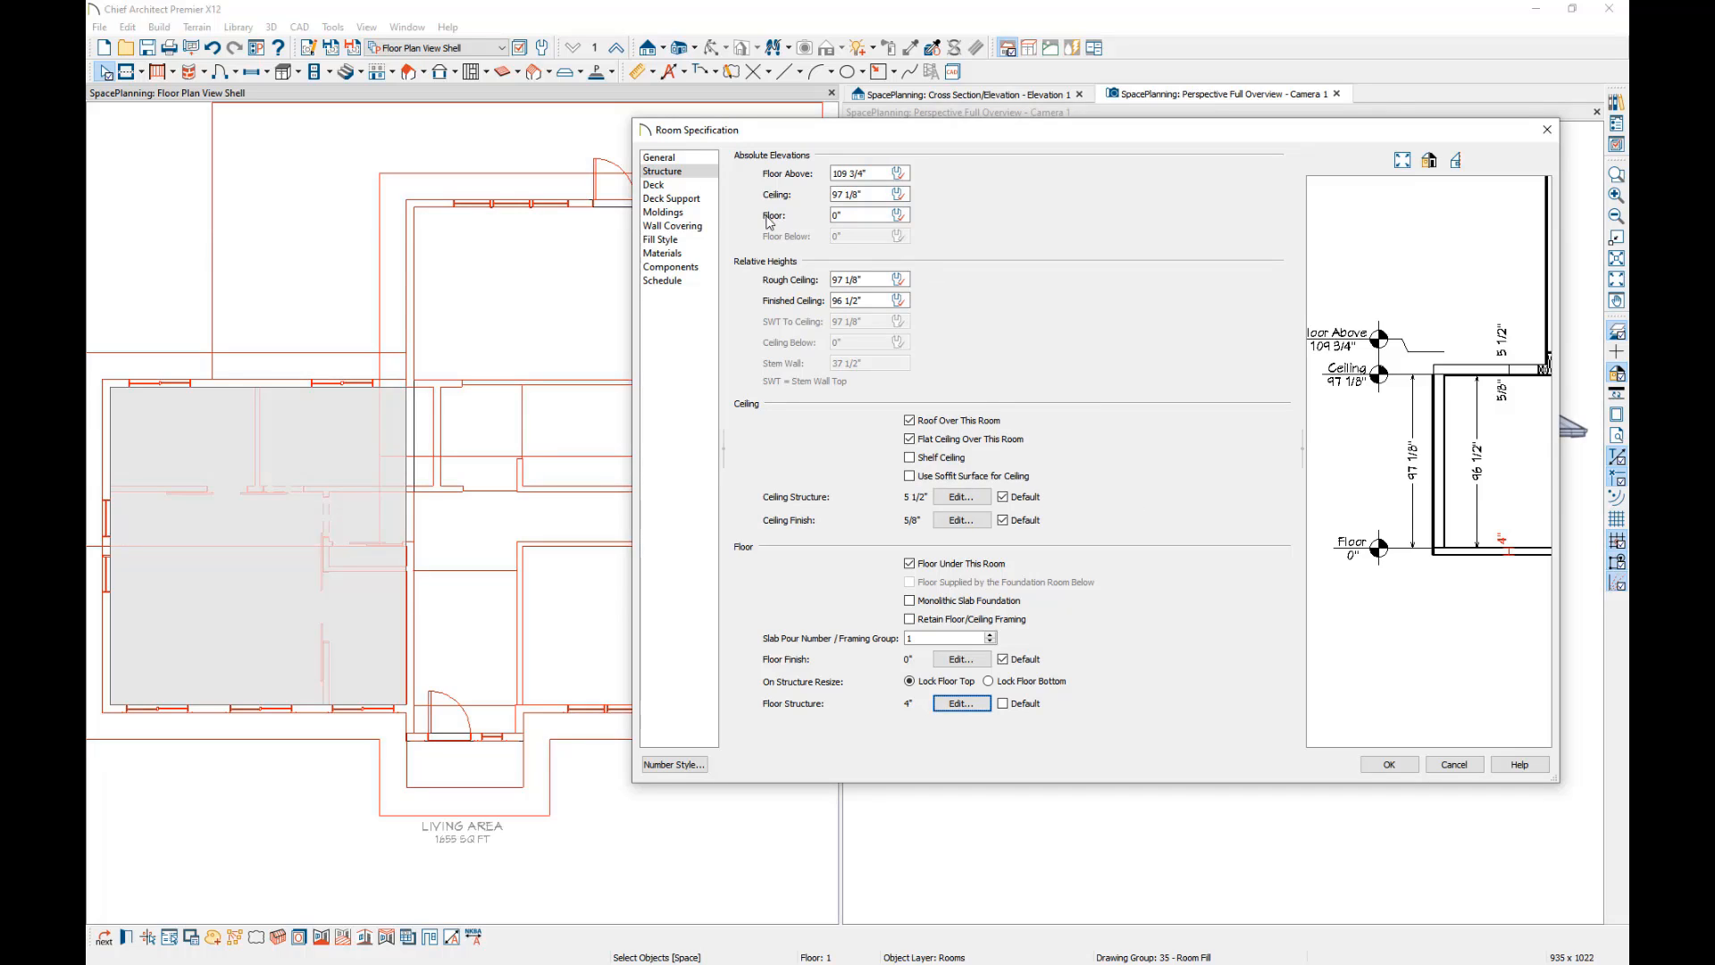
{"action": "left_click_drag", "start_coordinate": [866, 215], "coordinate": [787, 216]}
{"action": "type", "text": "-10"}
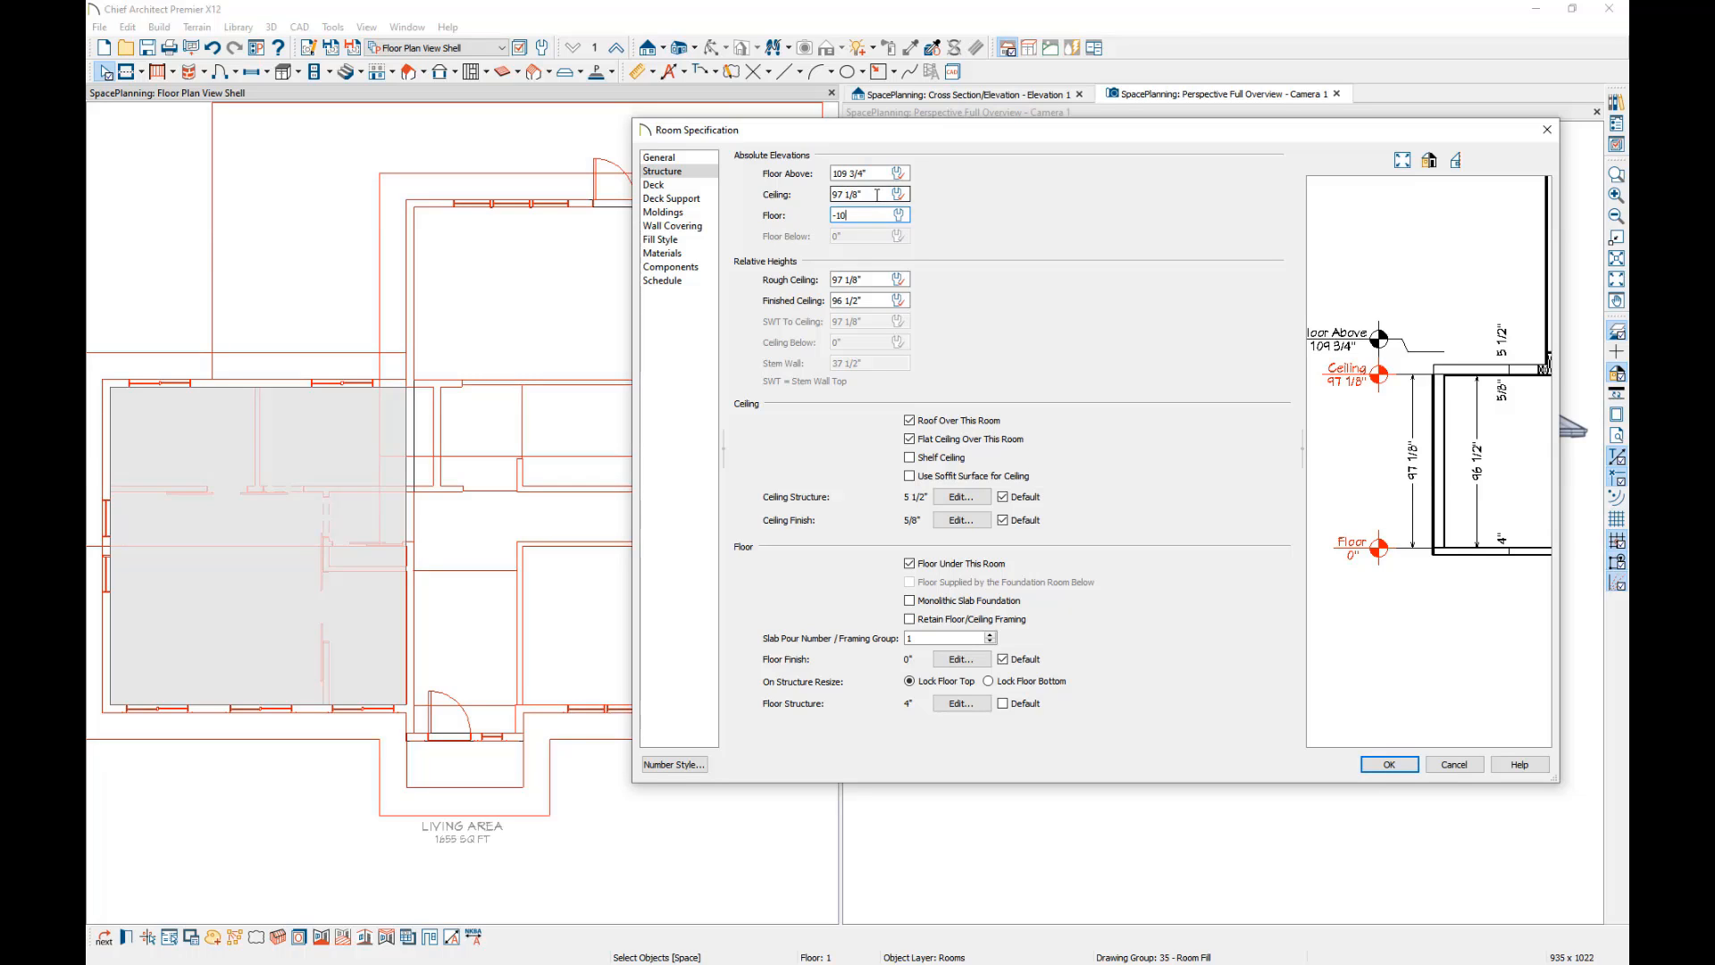
{"action": "key", "text": "Tab"}
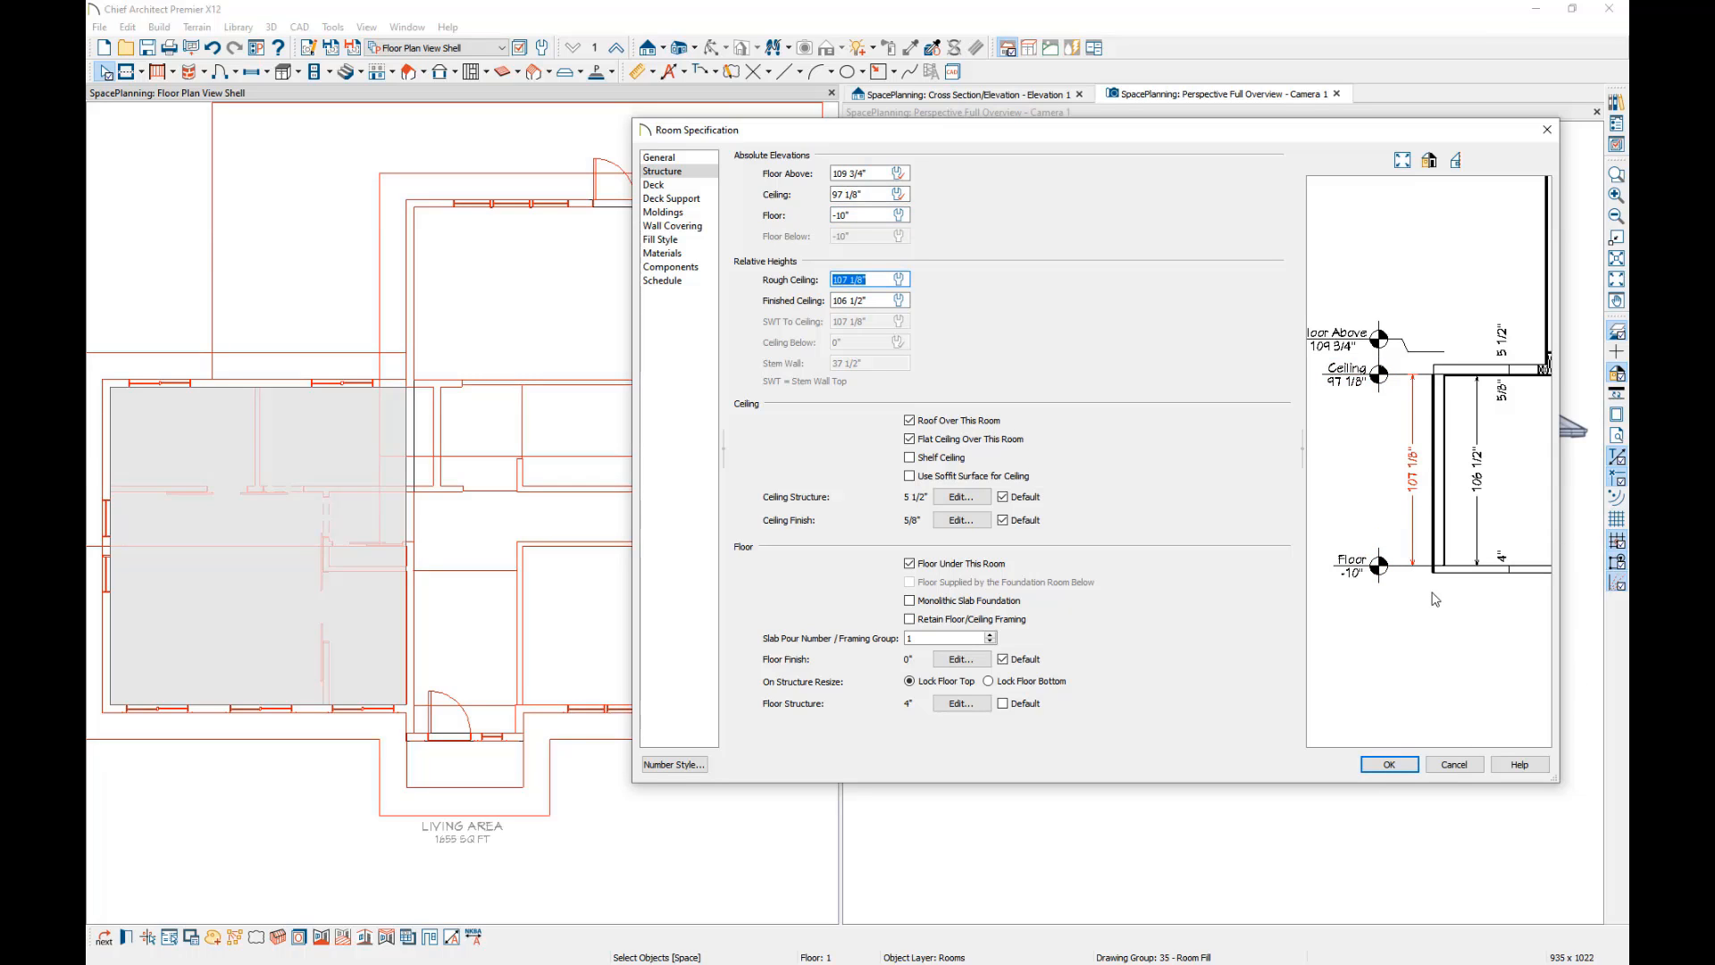
{"action": "left_click", "coordinate": [1390, 765]}
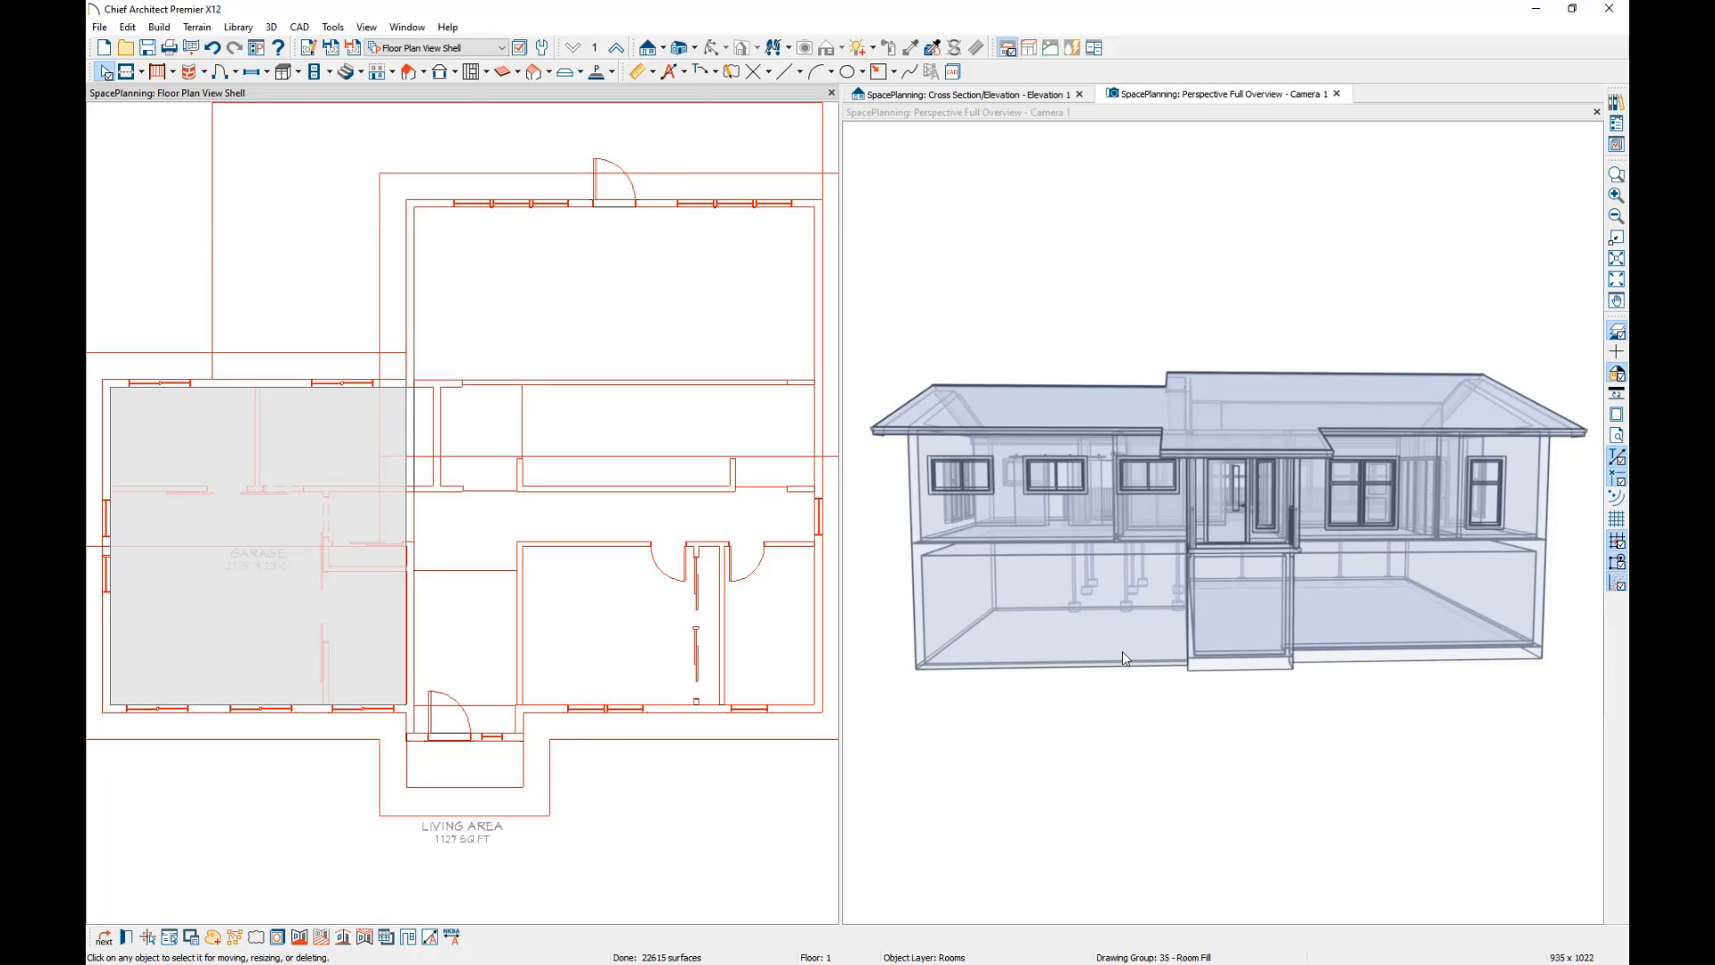
Inspect the lowered garage in the perspective view, turn off the reference floor display and go up to the second floor.
{"action": "middle_click_drag", "start_coordinate": [1123, 659], "coordinate": [1300, 532]}
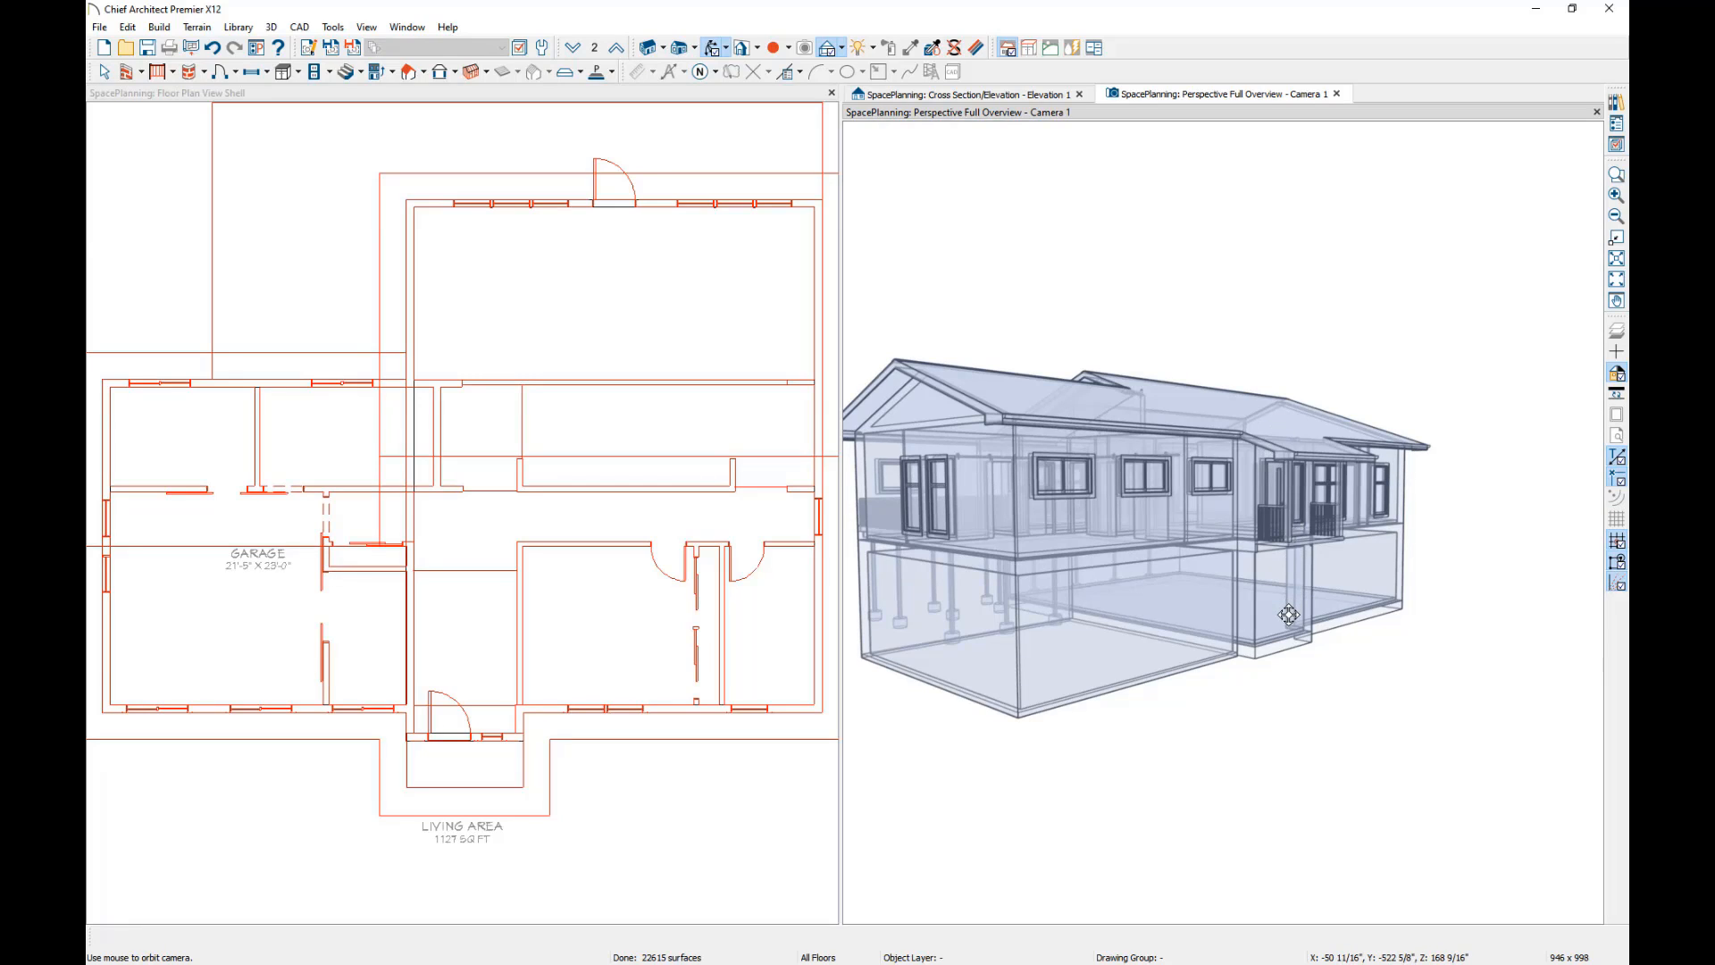
{"action": "left_click", "coordinate": [1618, 331]}
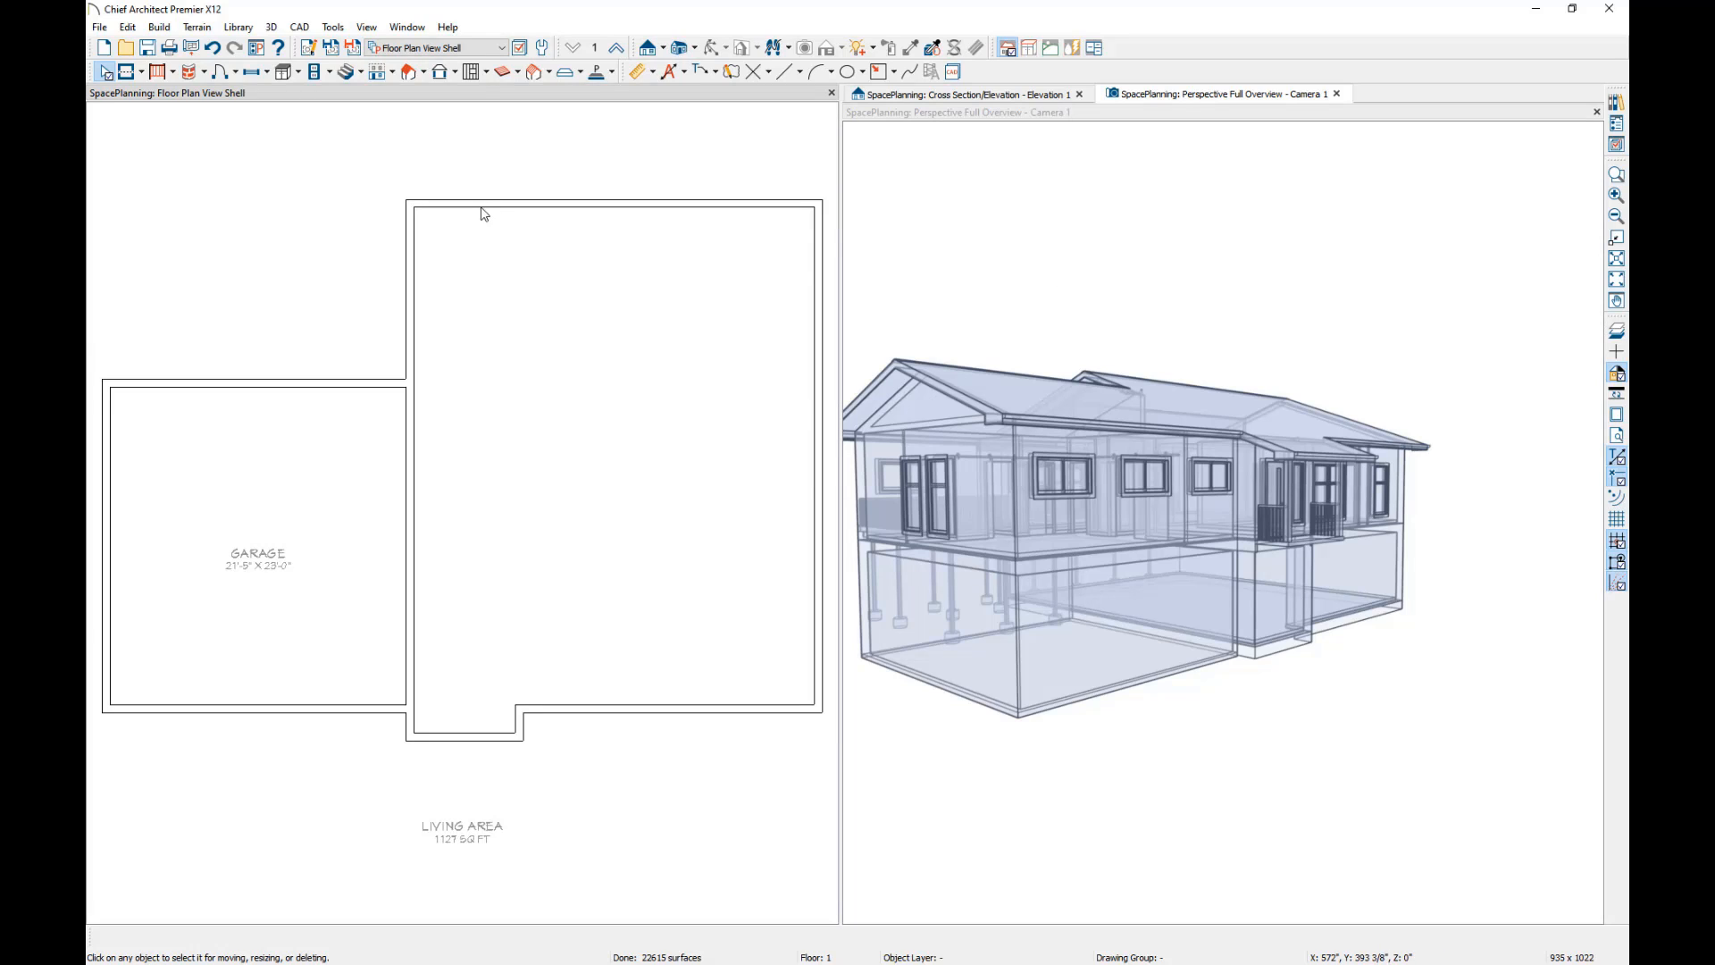
{"action": "left_click", "coordinate": [617, 49]}
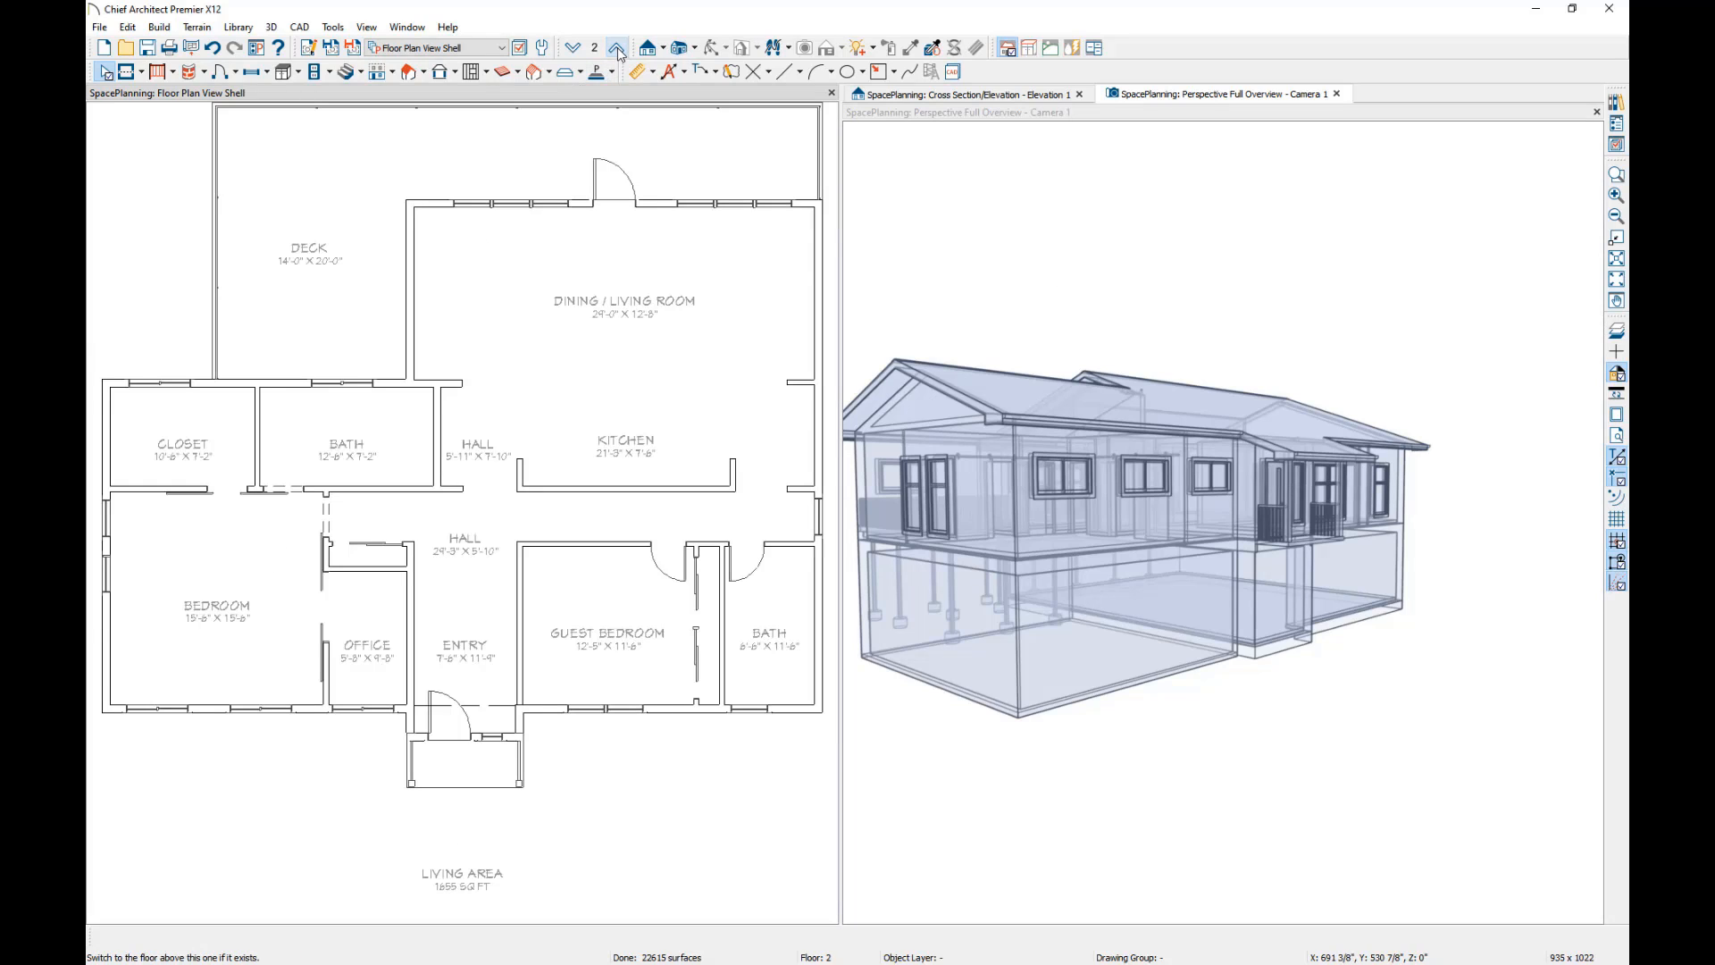
Set the floor elevation of the second-floor Entry room to 60".
{"action": "left_click", "coordinate": [489, 620]}
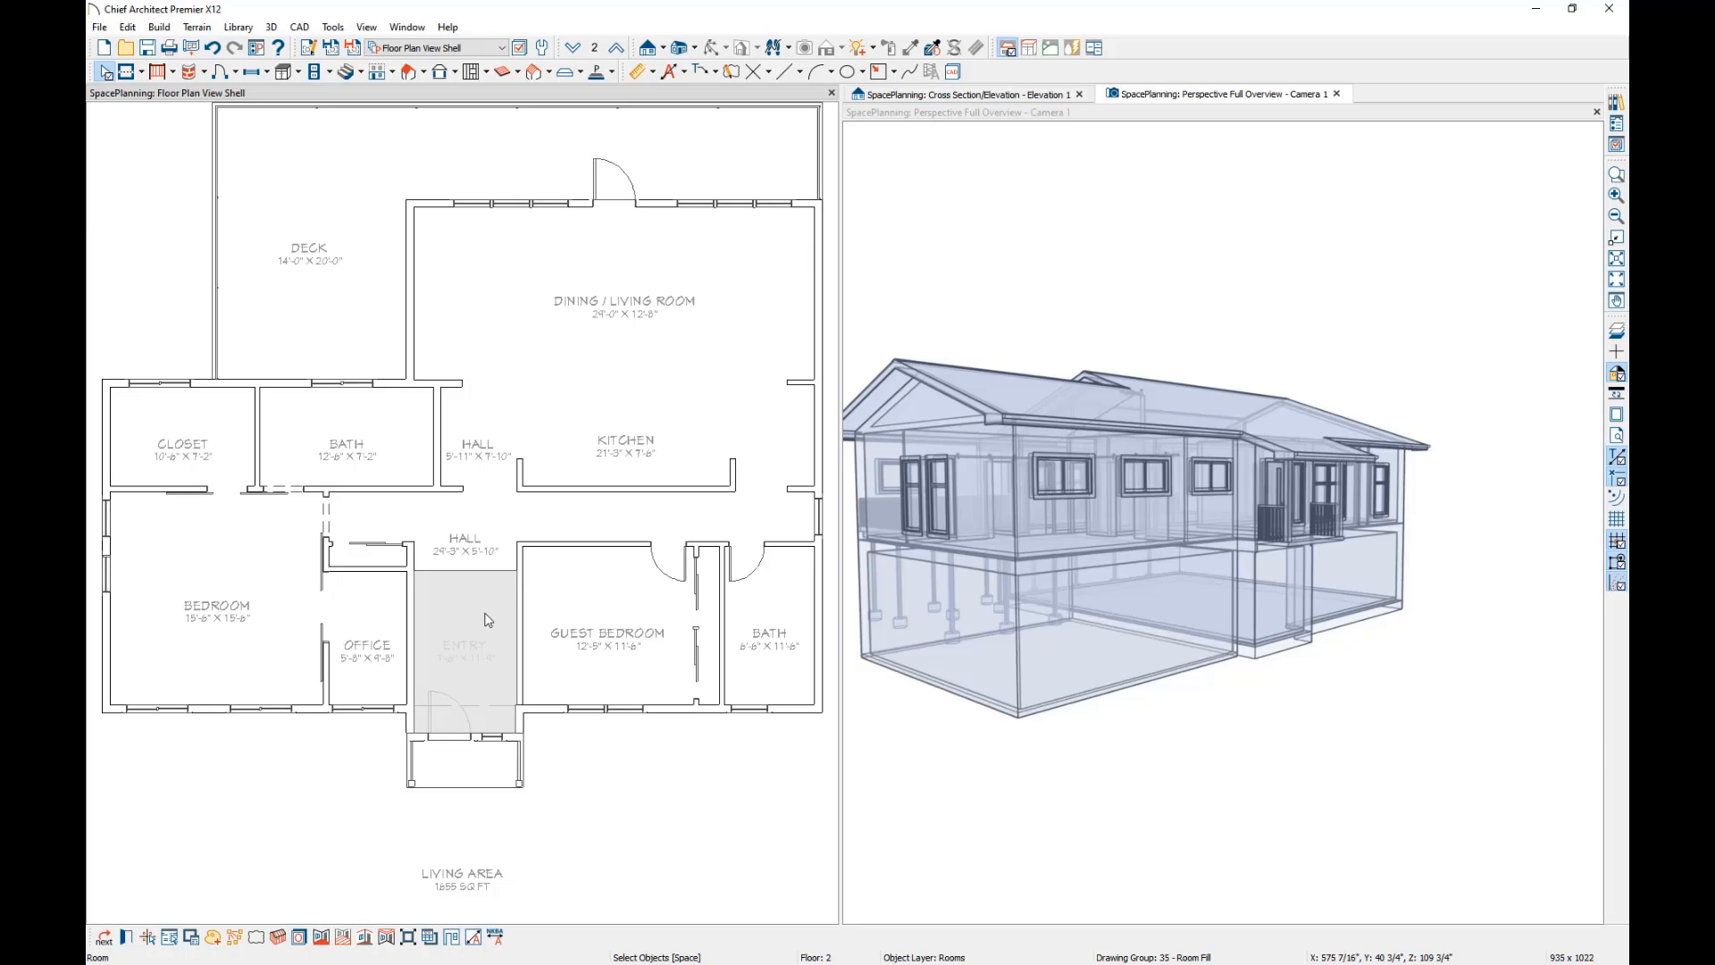
{"action": "double_click", "coordinate": [480, 620]}
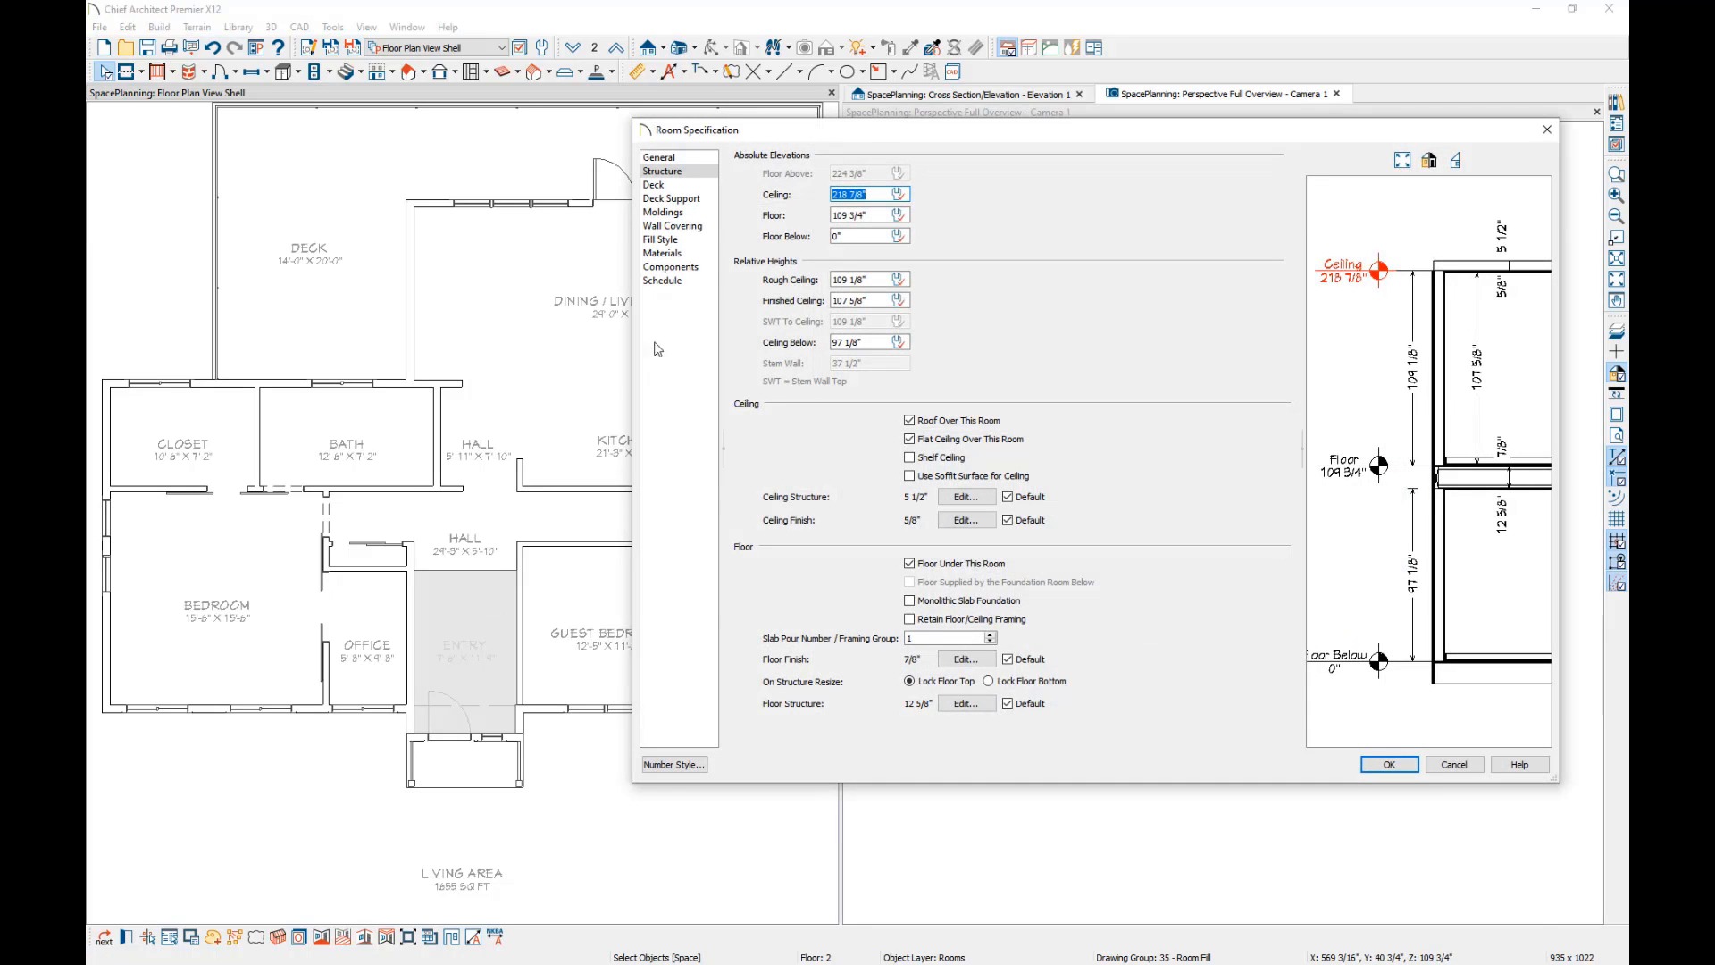
{"action": "key", "text": "Tab"}
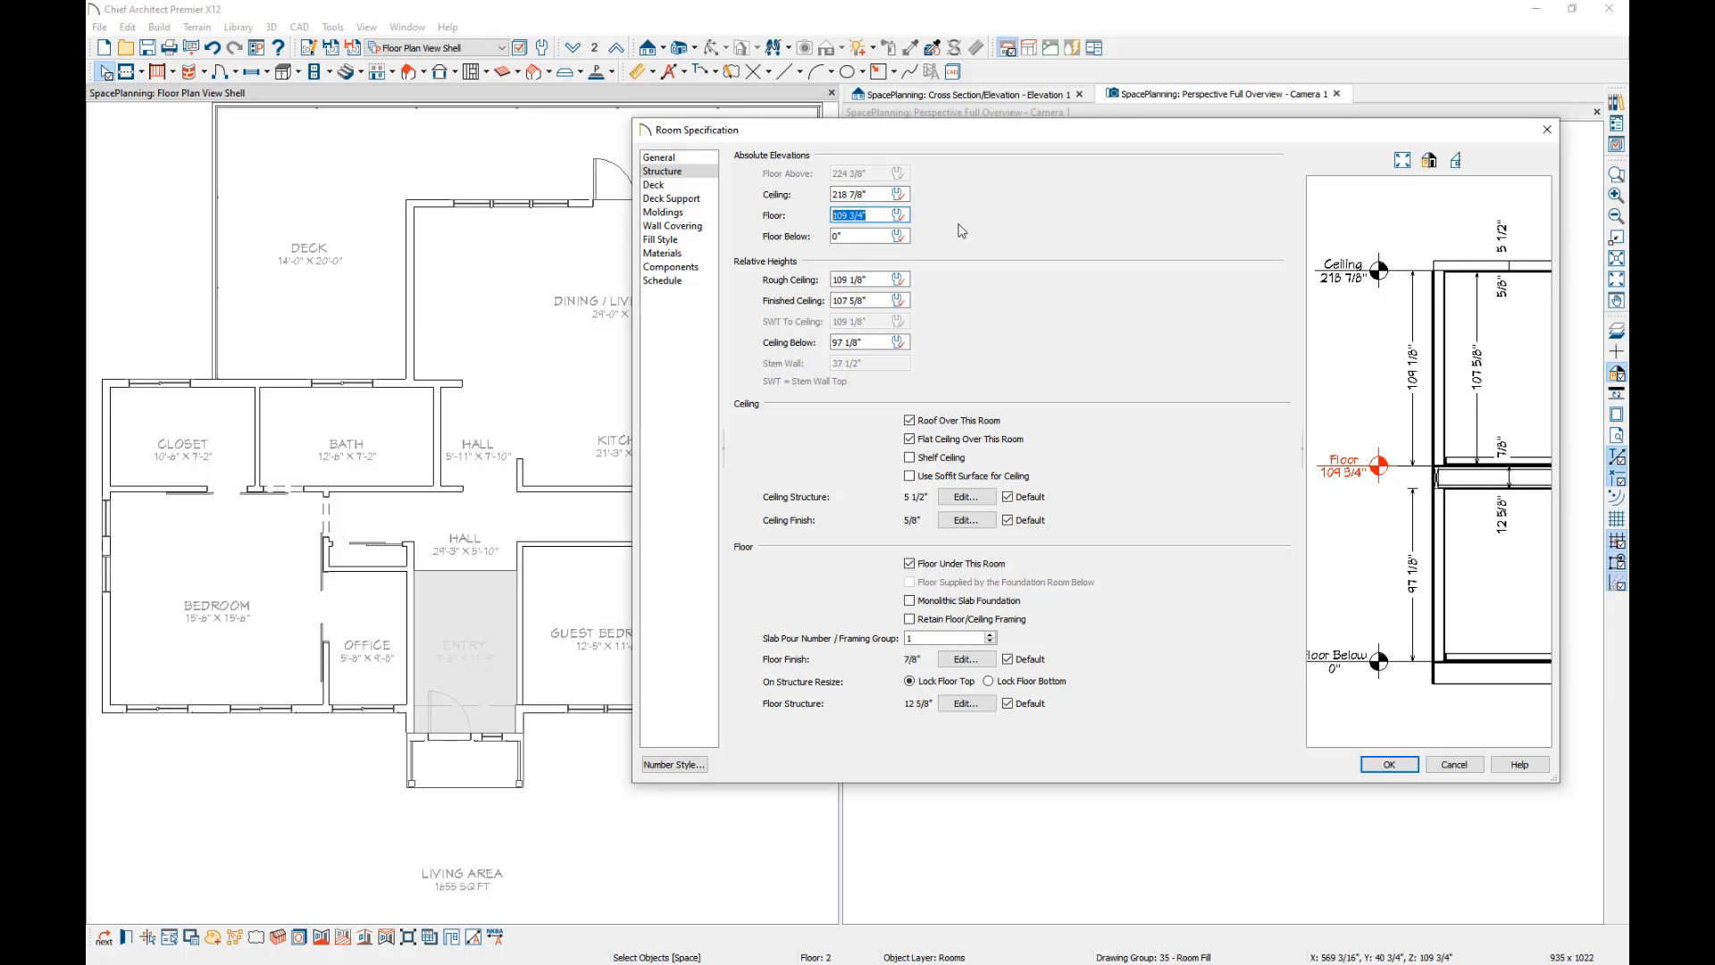
{"action": "type", "text": "60"}
{"action": "key", "text": "Tab"}
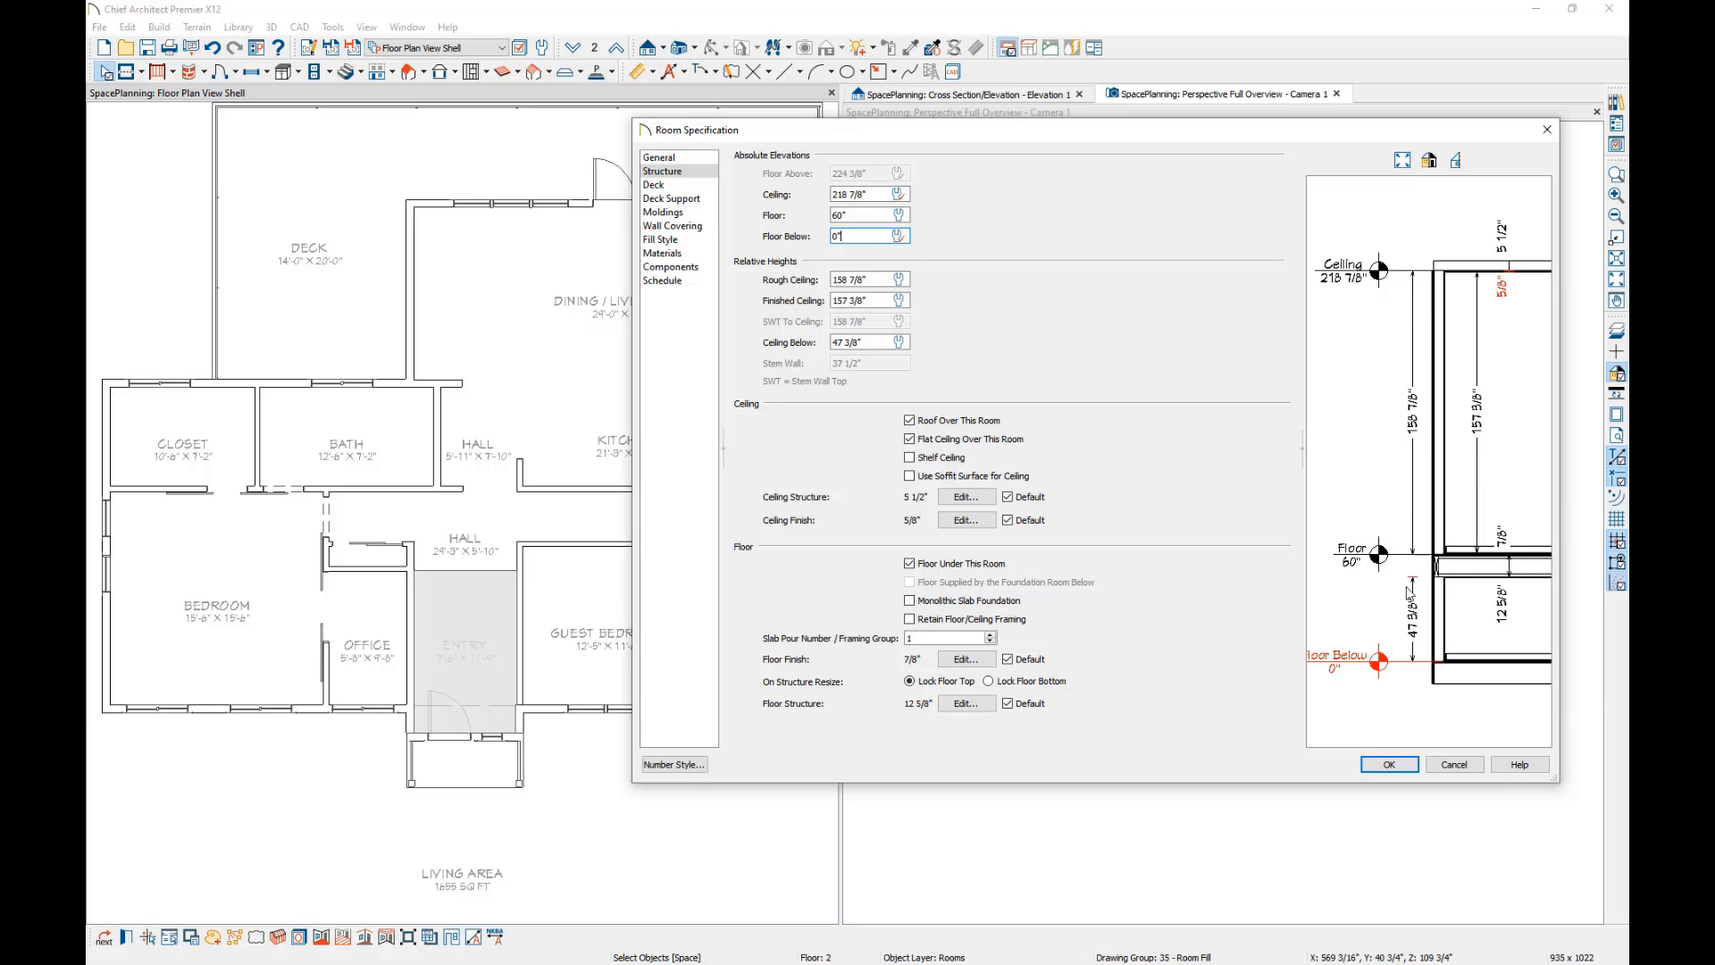
{"action": "key", "text": "Return"}
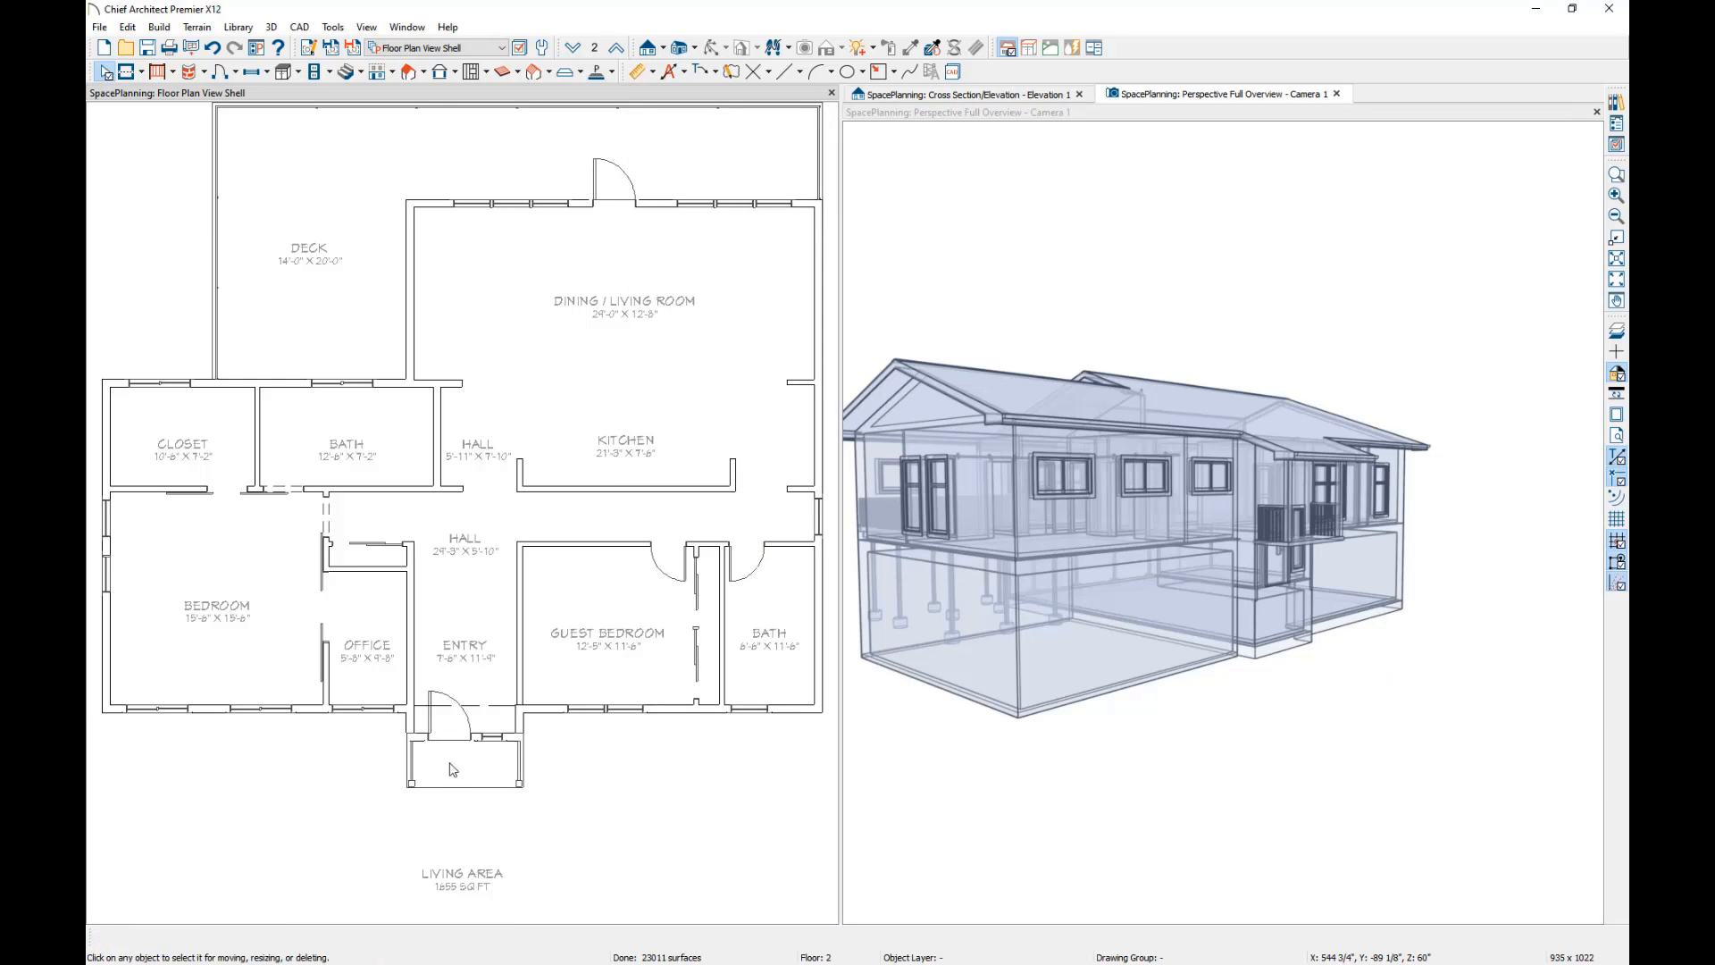
Set the floor elevation of the small front porch room outside the Entry to 56".
{"action": "left_click", "coordinate": [449, 767]}
{"action": "double_click", "coordinate": [449, 763]}
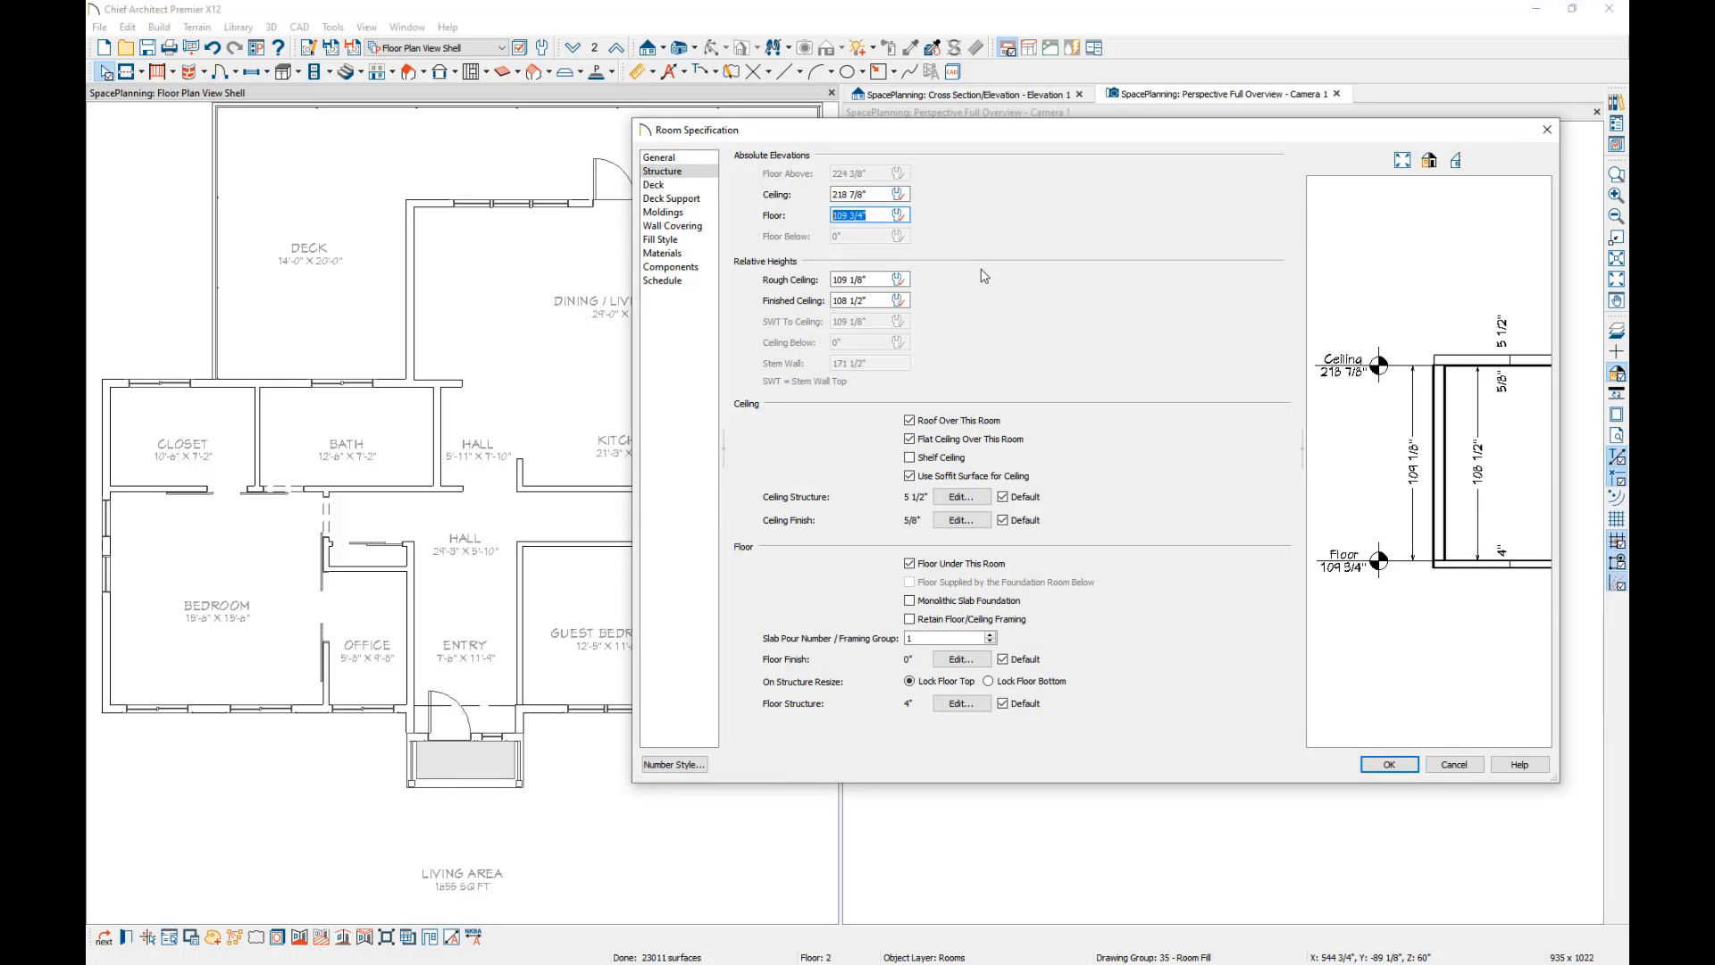
{"action": "type", "text": "56"}
{"action": "left_click", "coordinate": [877, 278]}
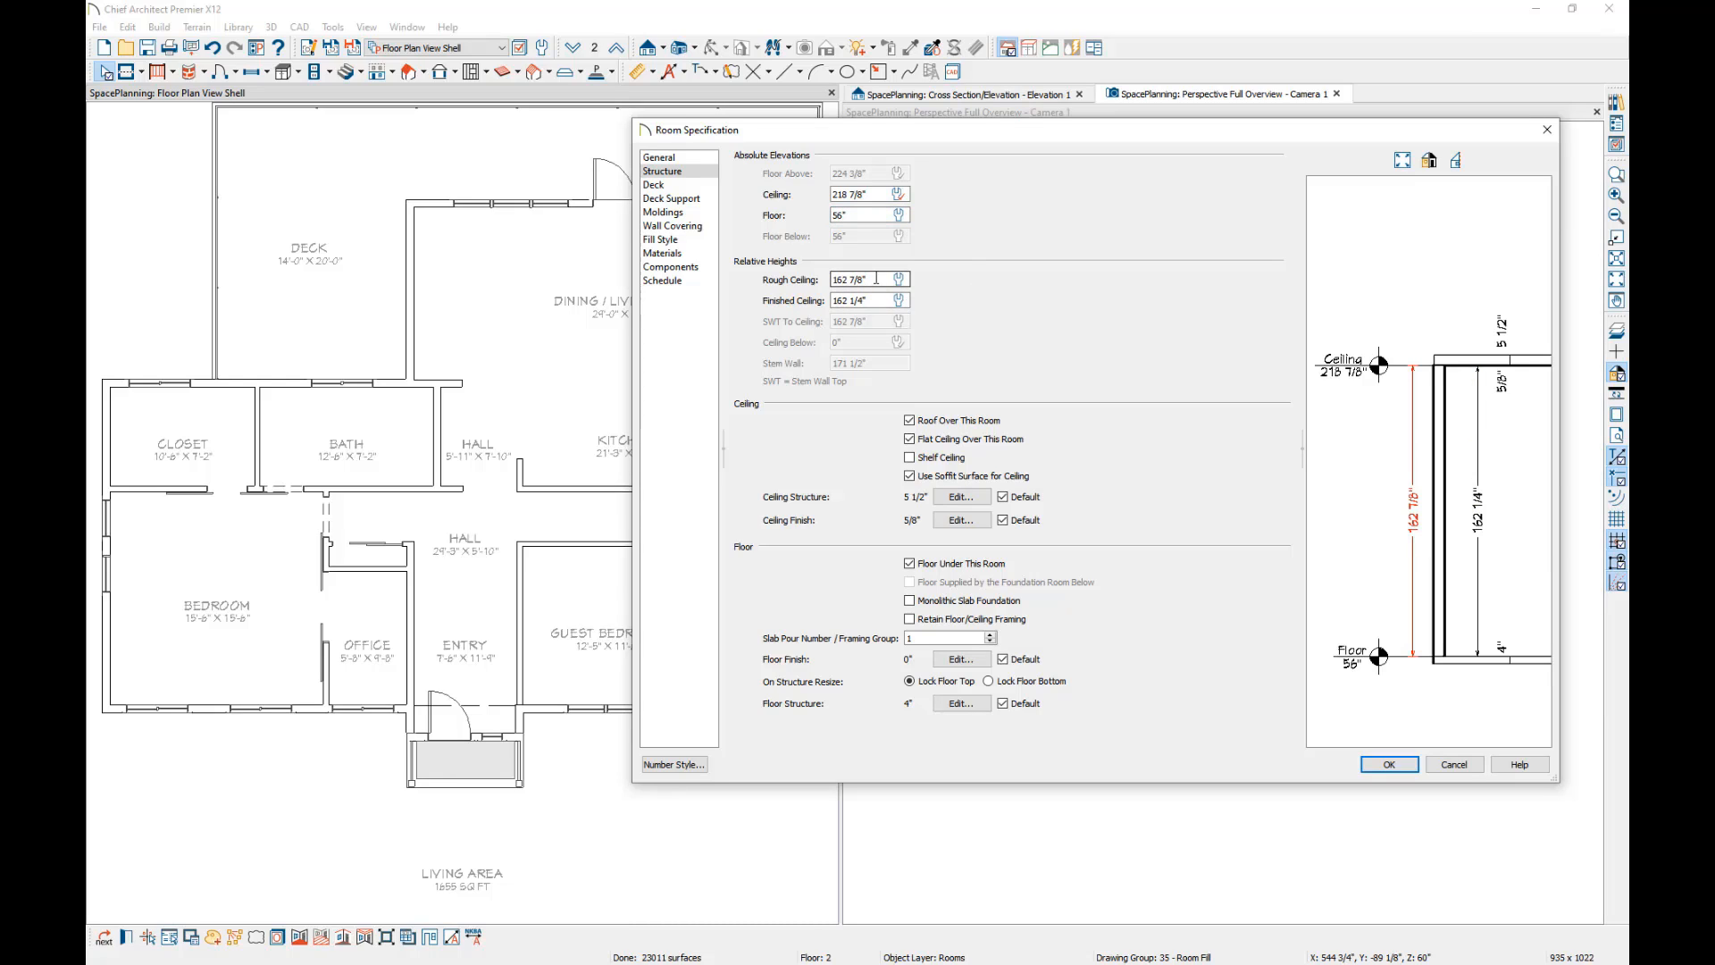
{"action": "left_click", "coordinate": [1389, 768]}
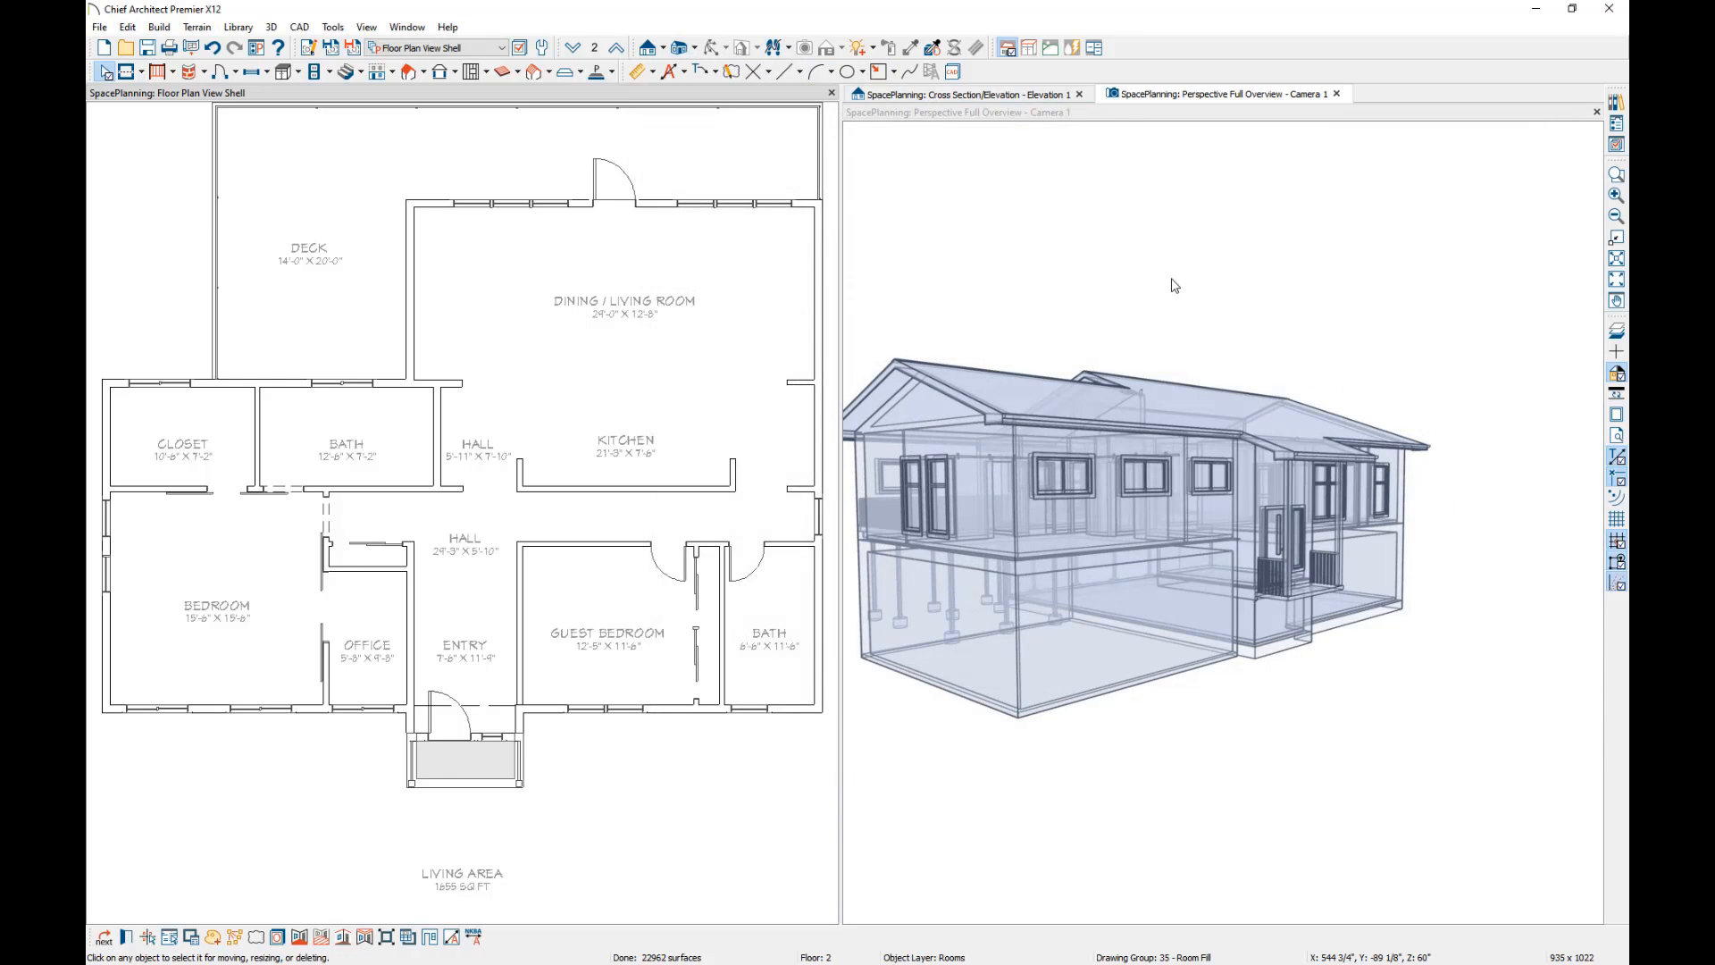
Examine the front entry and porch in the perspective view, looking from several angles and up close.
{"action": "left_click", "coordinate": [1128, 127]}
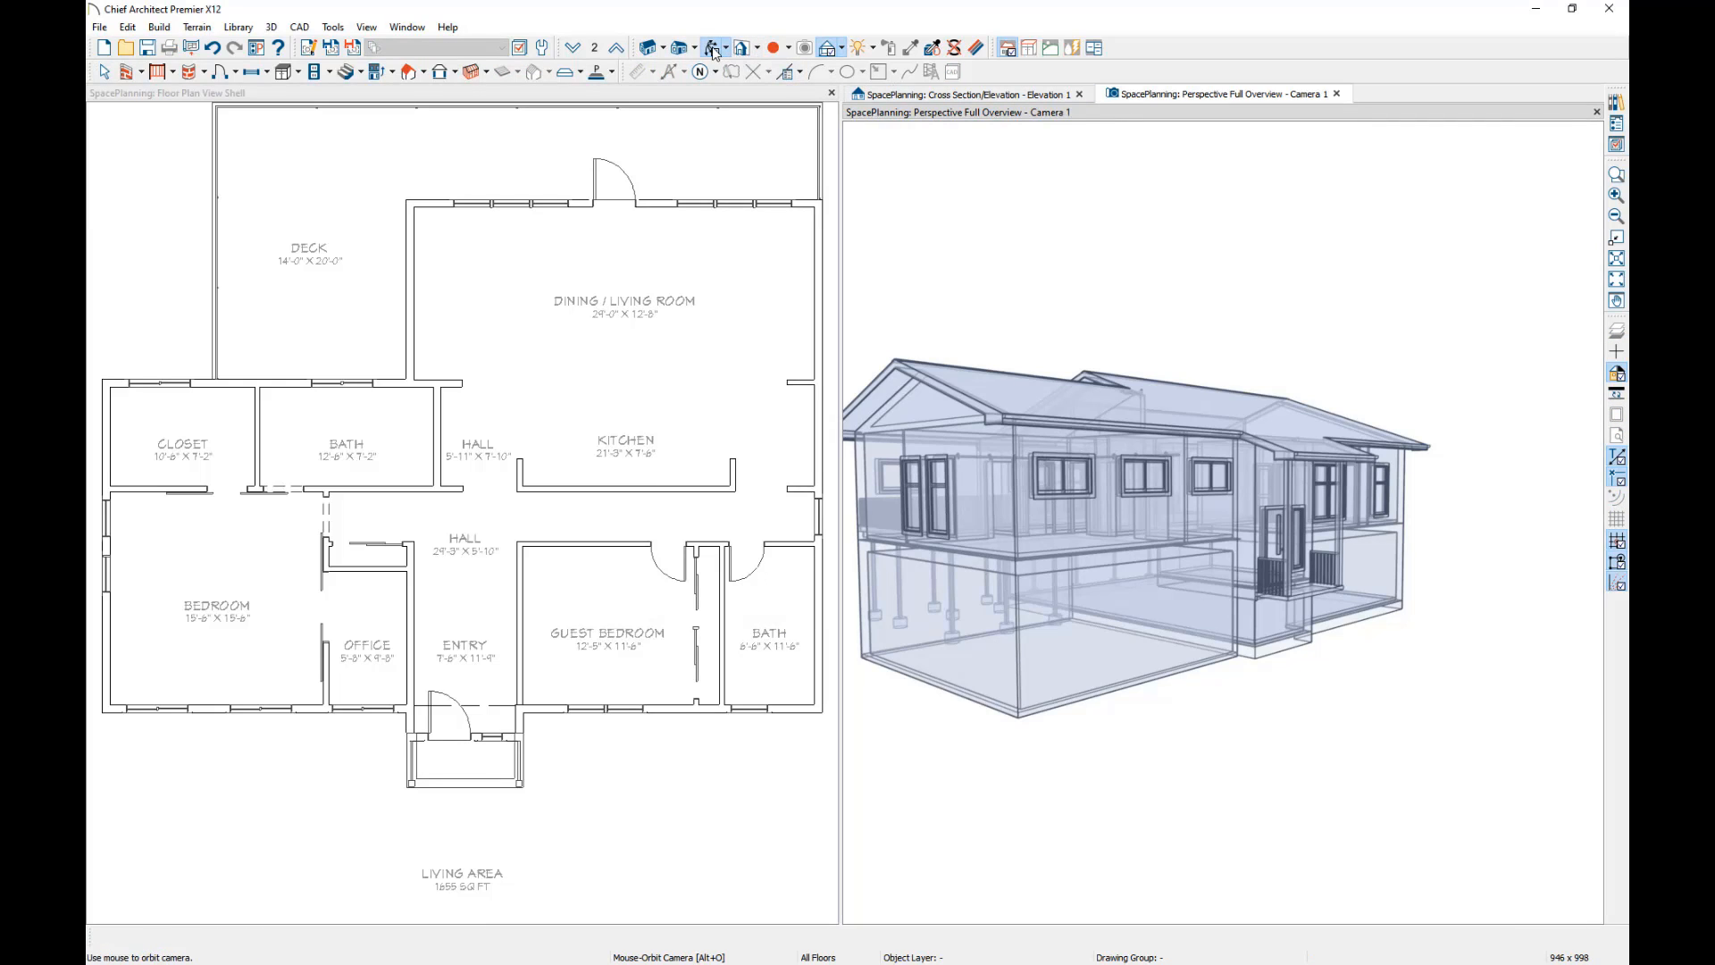
{"action": "left_click_drag", "start_coordinate": [1362, 476], "coordinate": [1221, 490]}
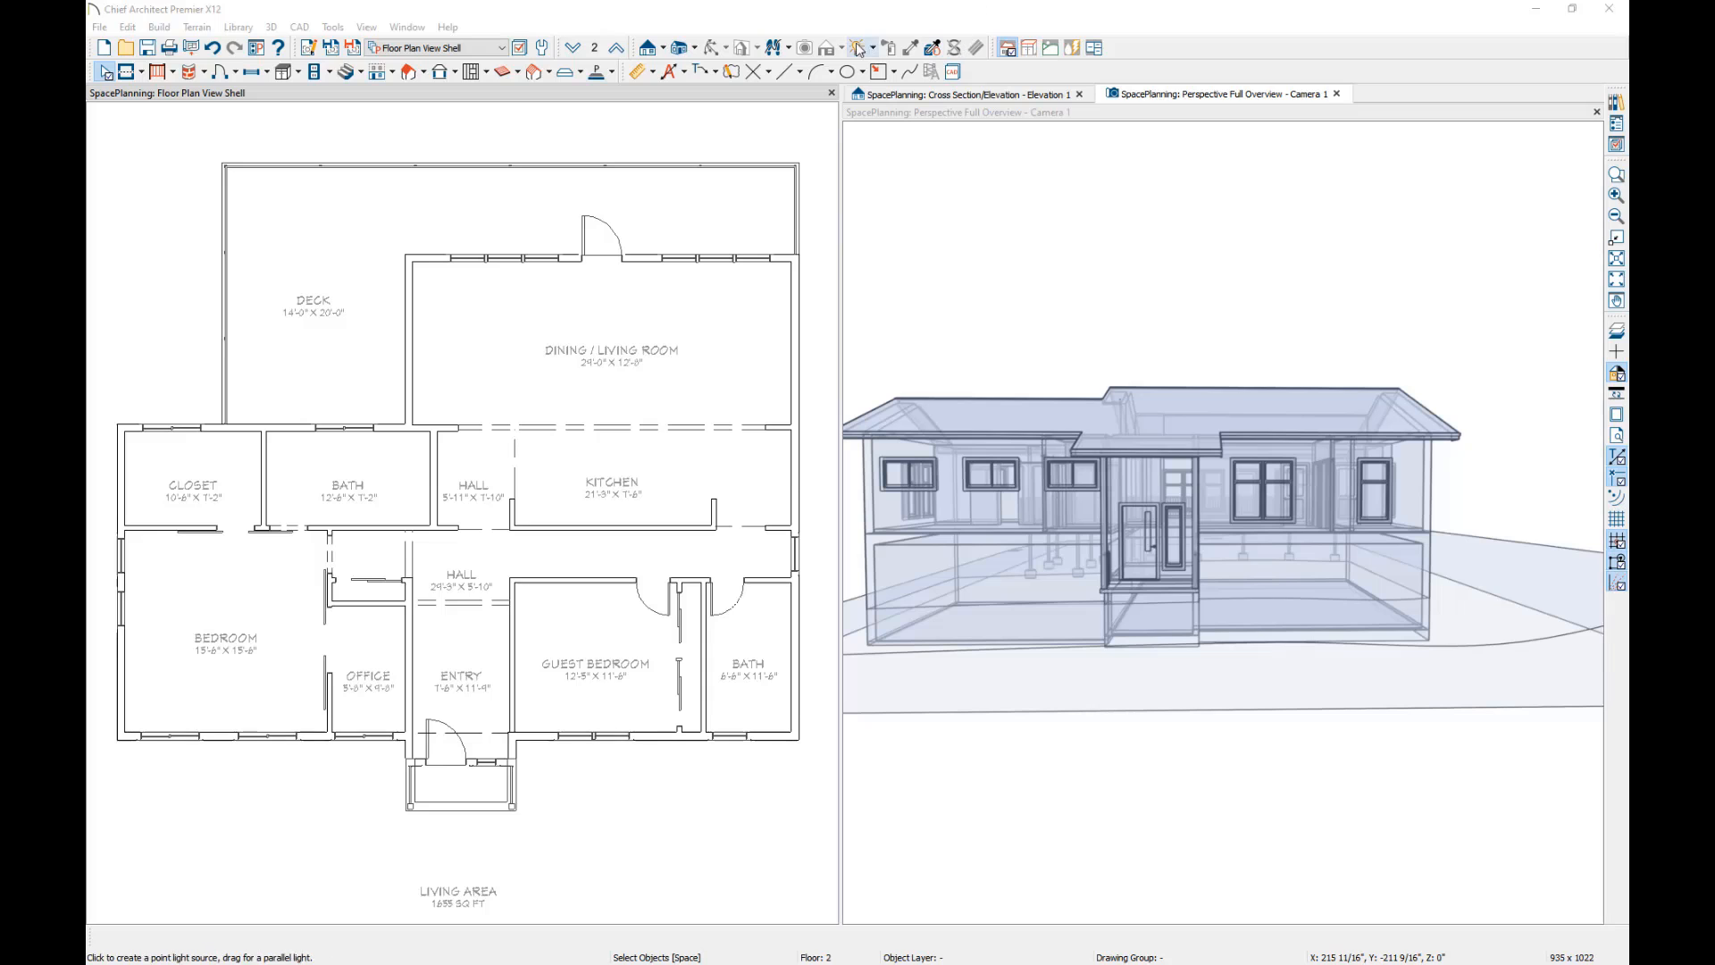
{"action": "left_click", "coordinate": [1172, 112]}
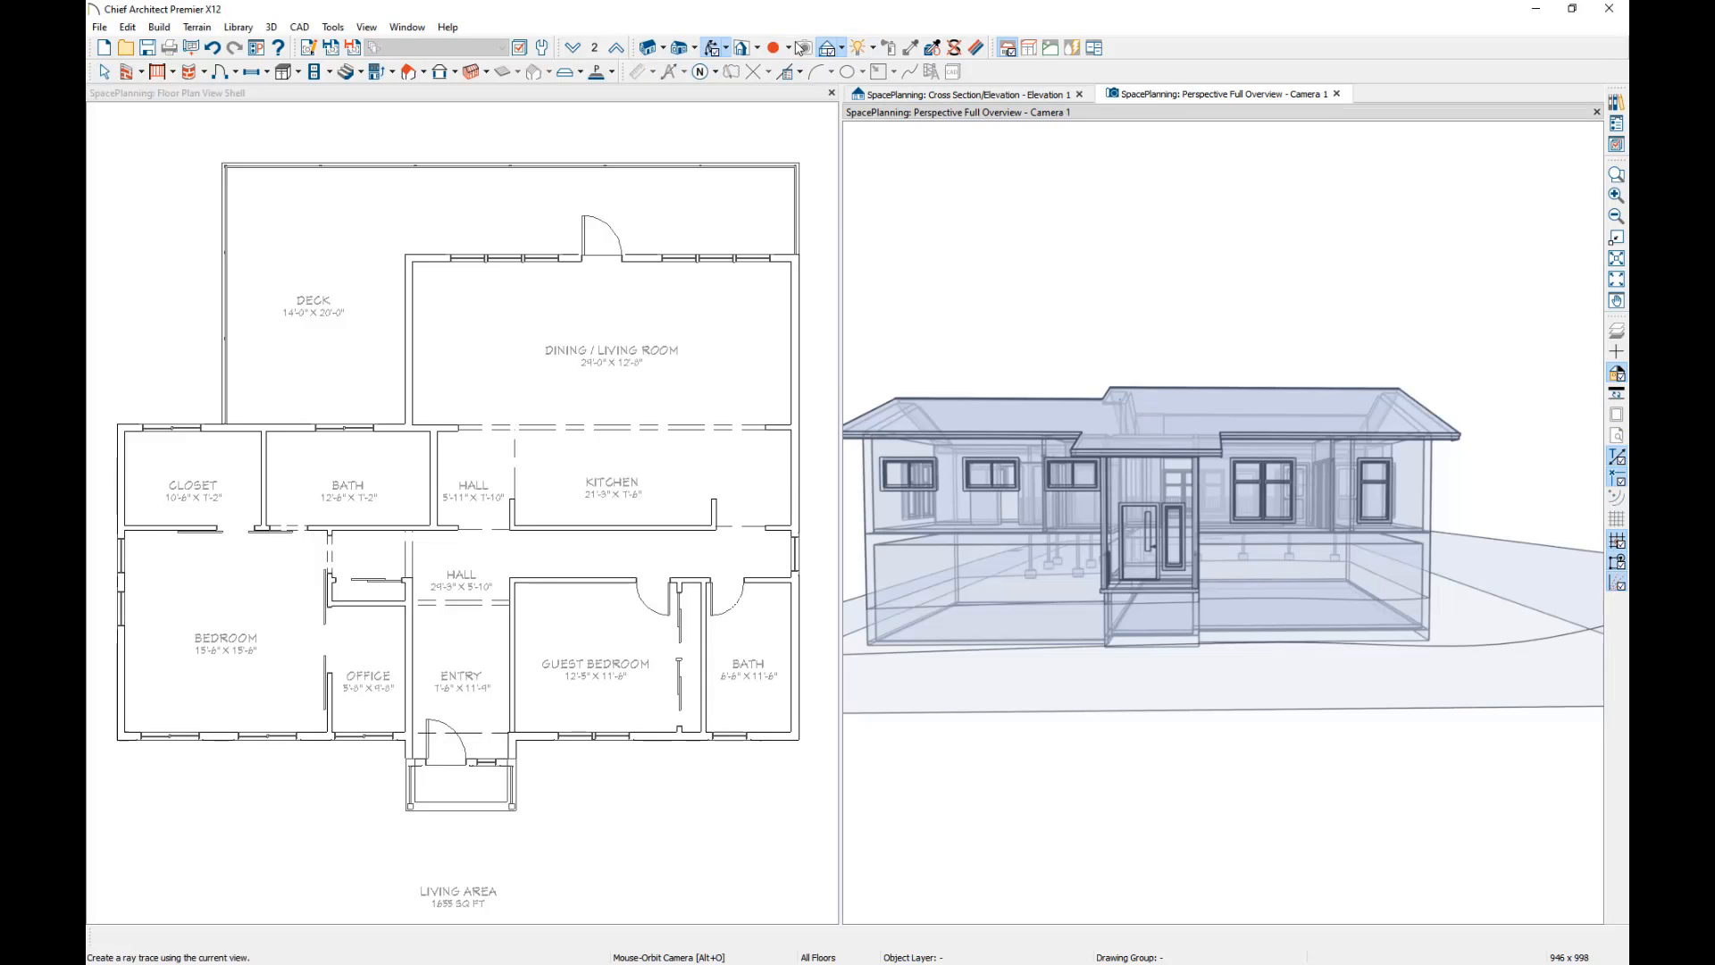
{"action": "left_click", "coordinate": [712, 52]}
{"action": "left_click_drag", "start_coordinate": [1011, 553], "coordinate": [888, 563]}
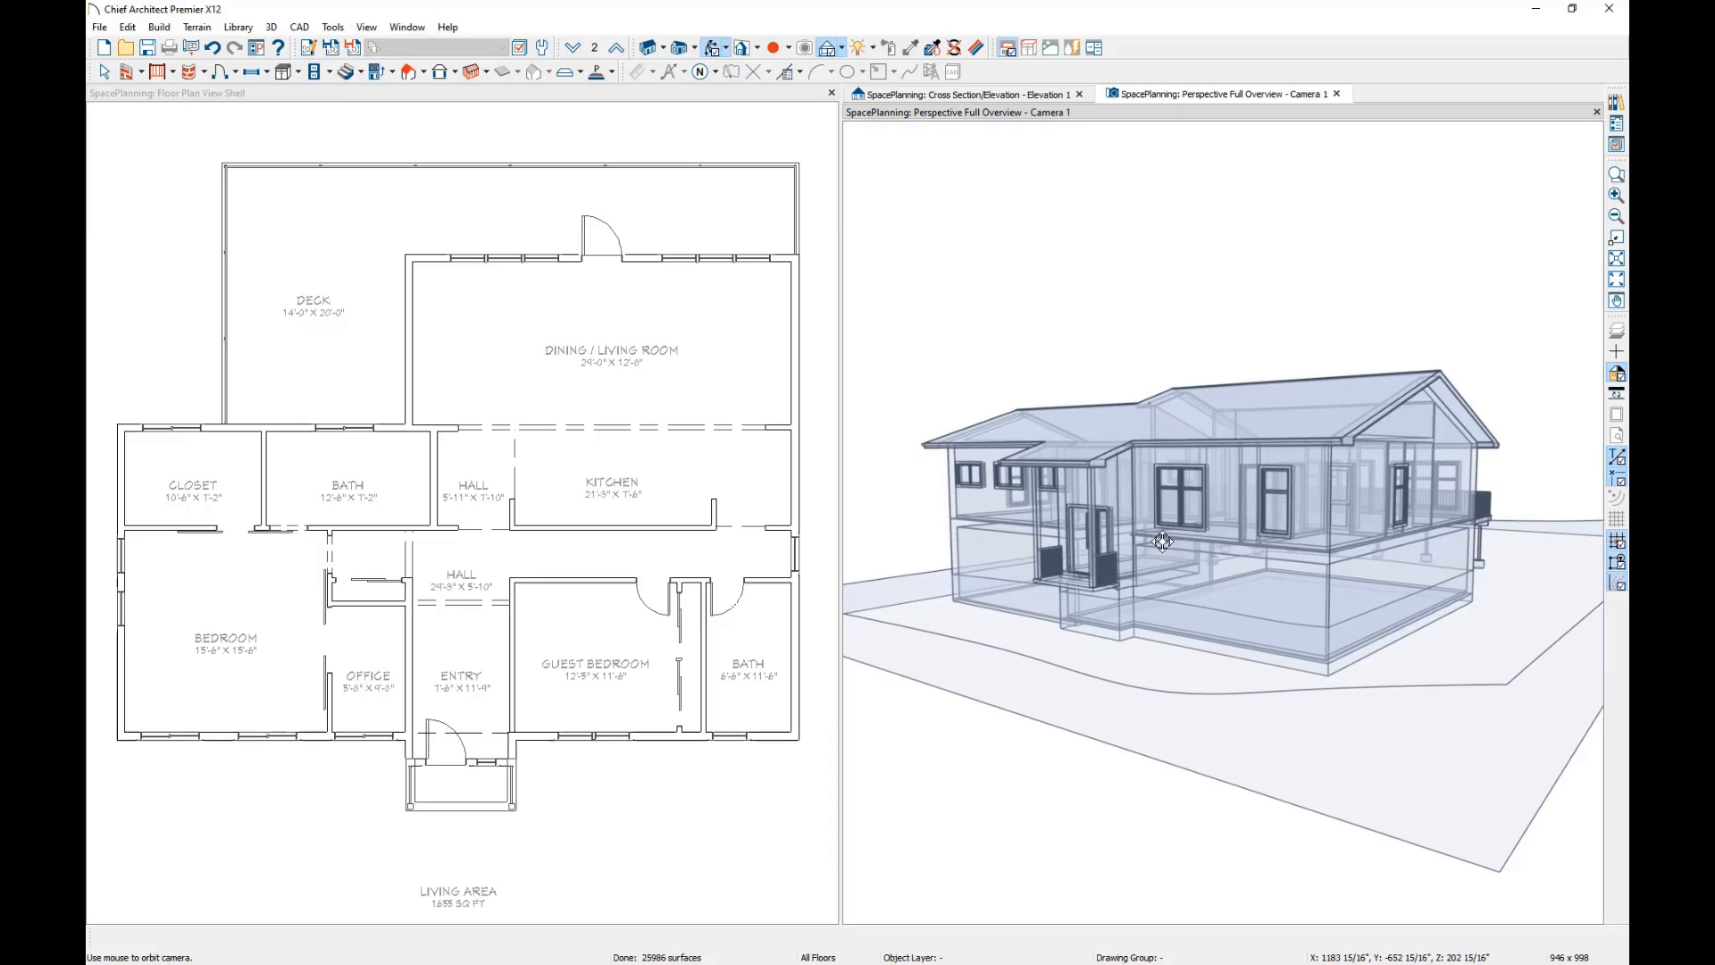
{"action": "scroll", "coordinate": [1157, 543], "scroll_direction": "up", "scroll_amount": 5}
{"action": "left_click_drag", "start_coordinate": [1153, 555], "coordinate": [1114, 545]}
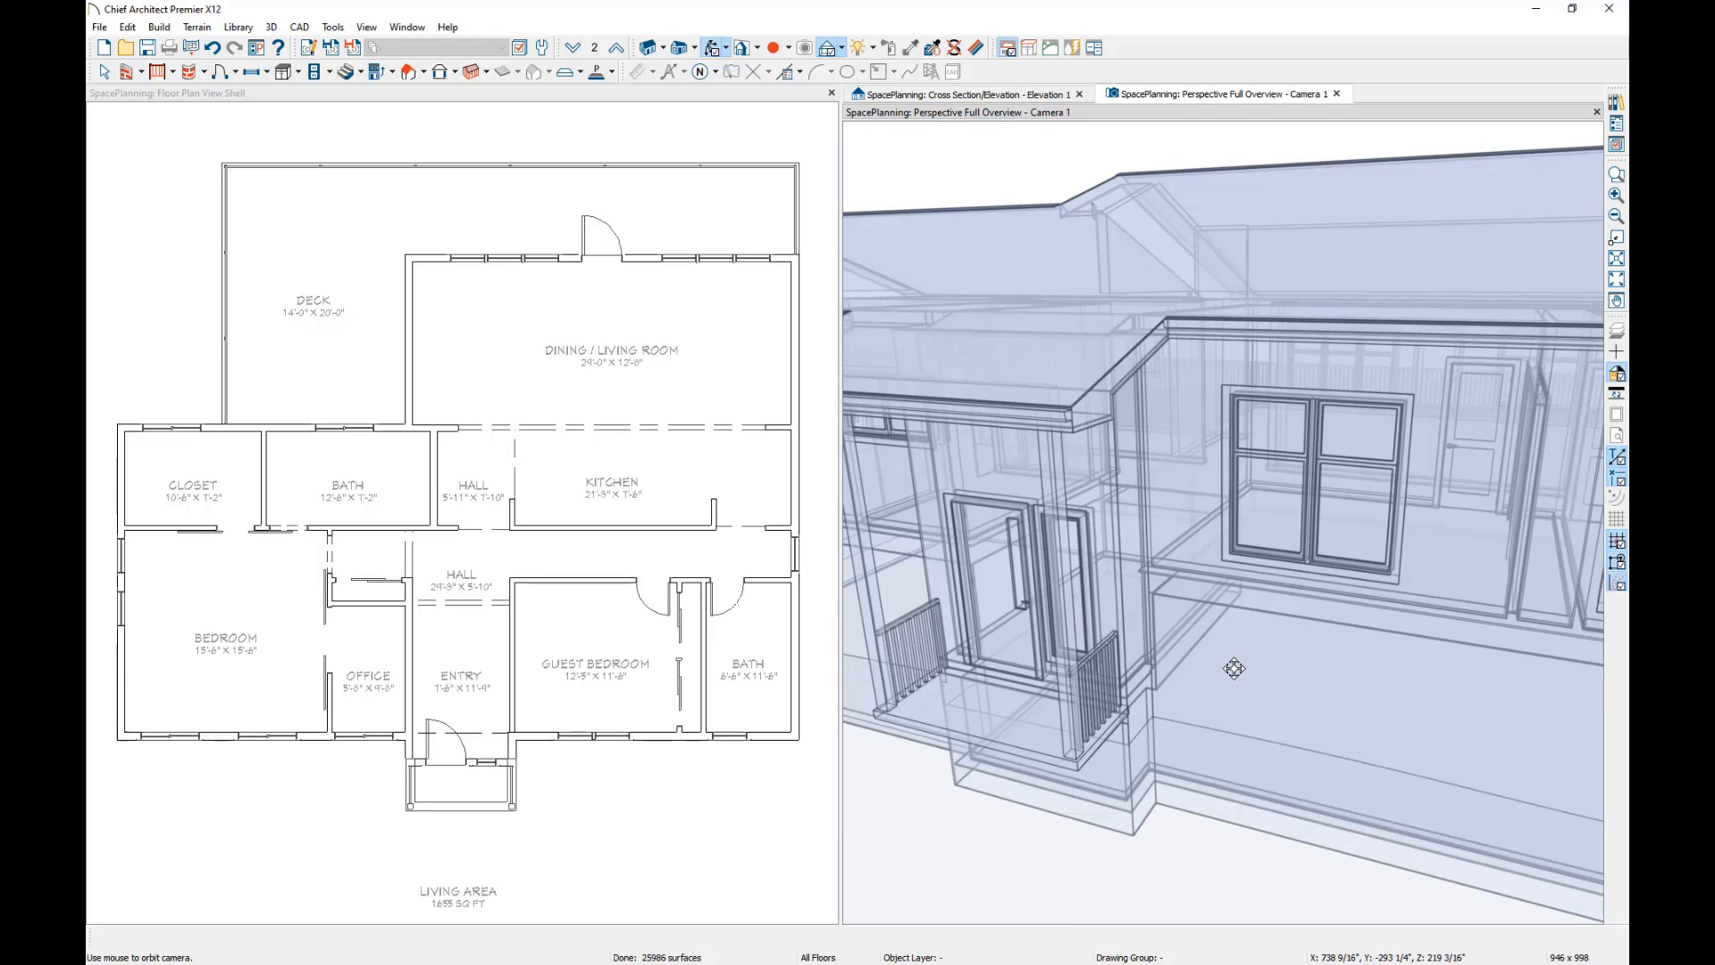
Draw a straight staircase from the second-floor Entry up to the Hall beside the Guest Bedroom wall and lengthen it slightly towards the front door.
{"action": "left_click", "coordinate": [538, 93]}
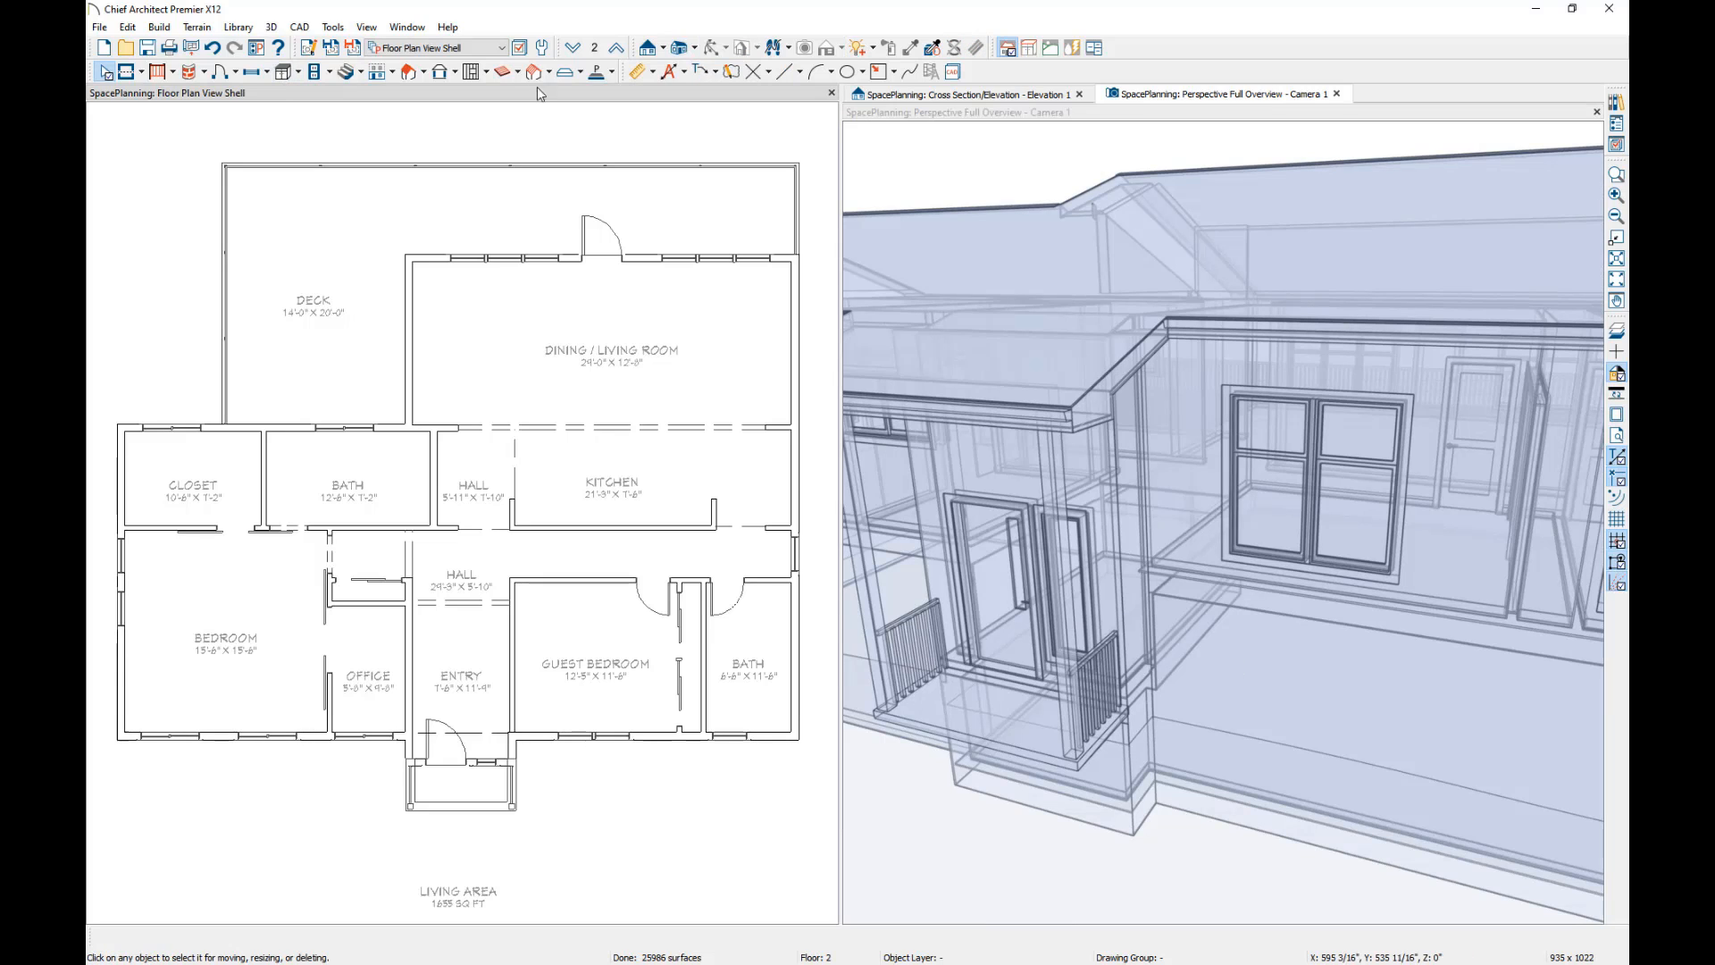
{"action": "left_click", "coordinate": [347, 73]}
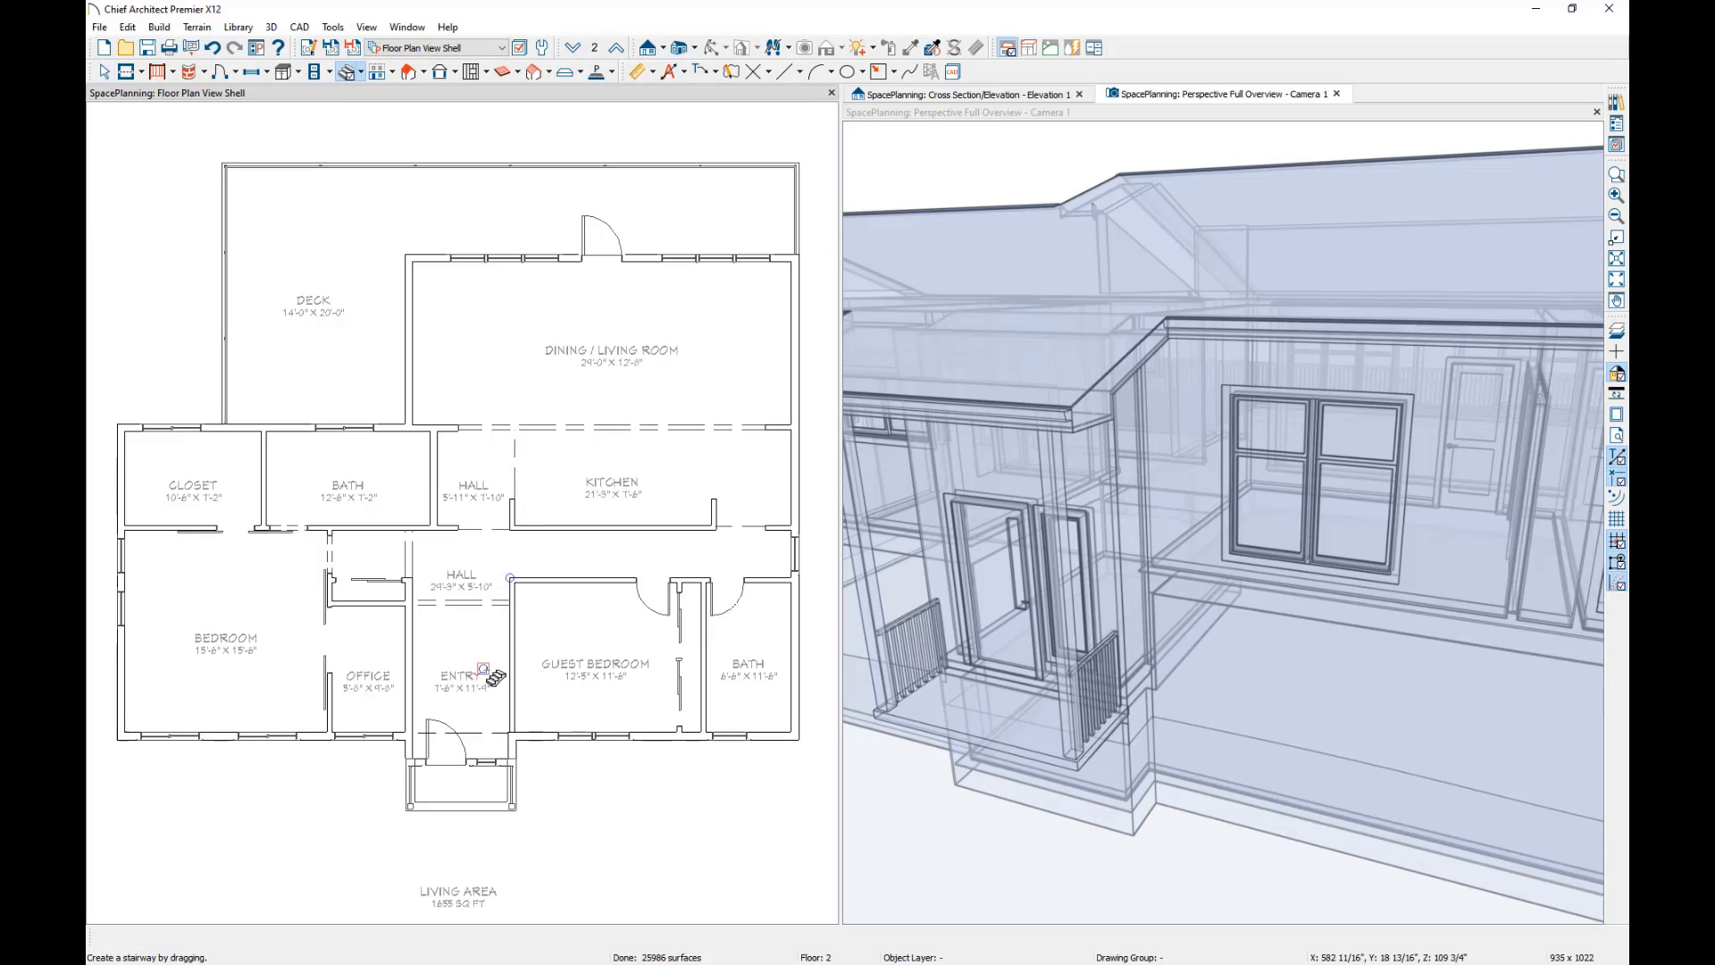
{"action": "left_click_drag", "start_coordinate": [483, 686], "coordinate": [483, 599]}
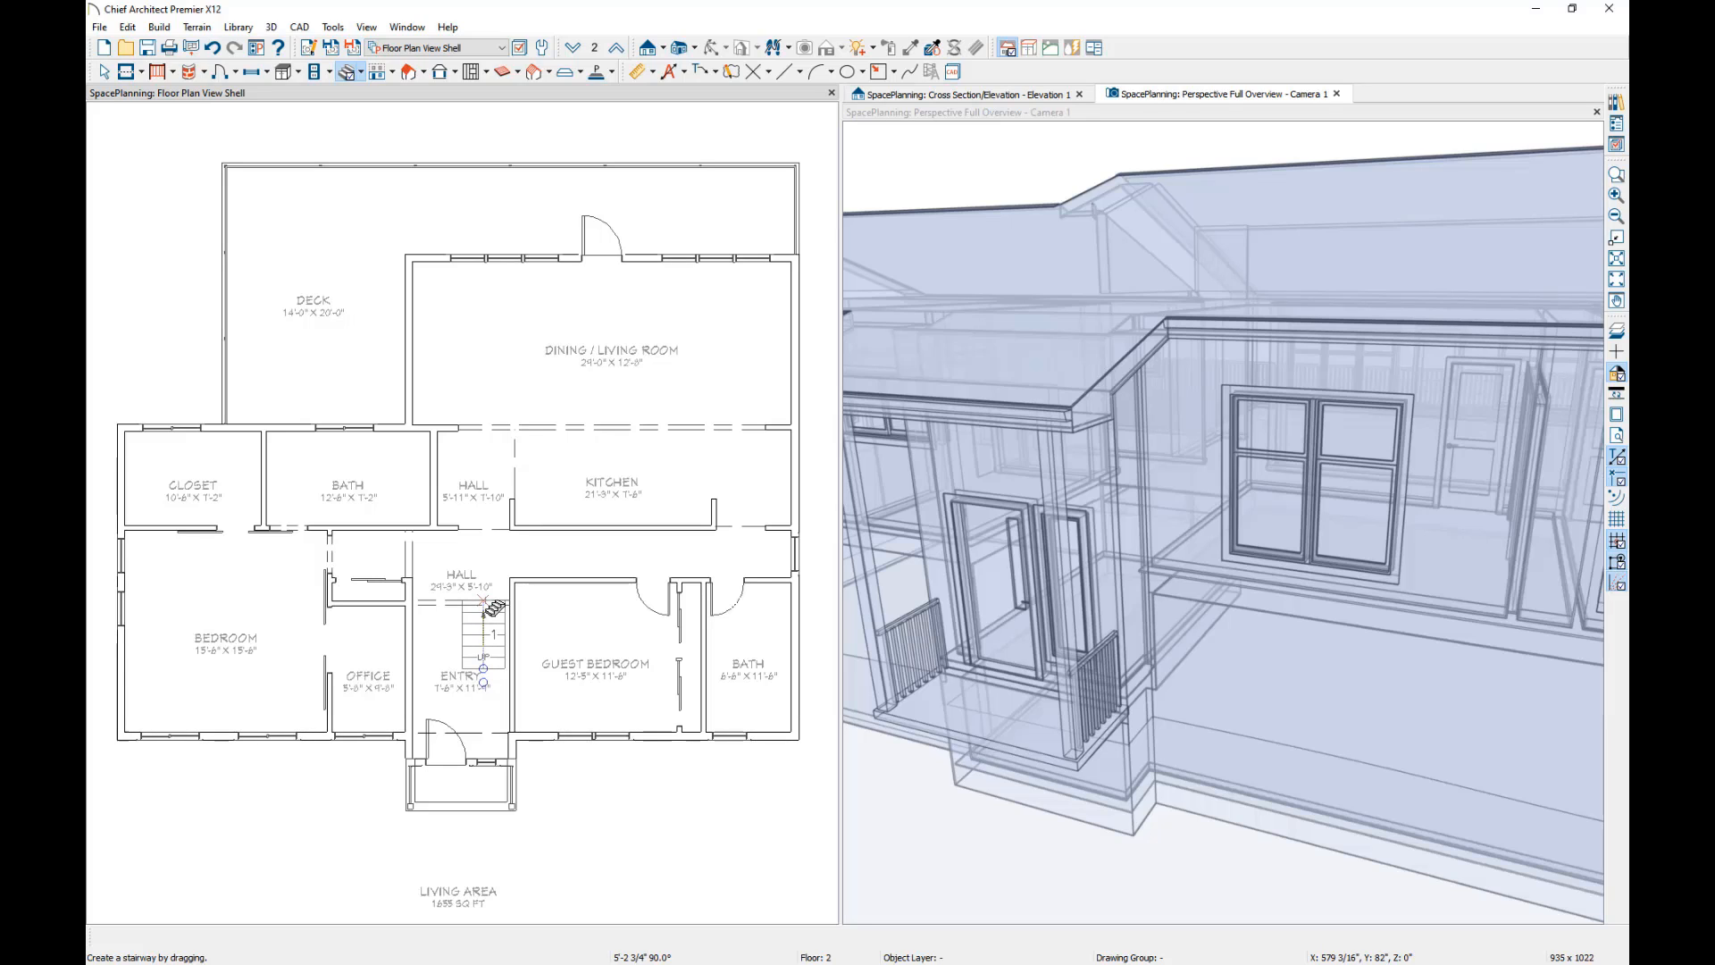
{"action": "left_click_drag", "start_coordinate": [493, 608], "coordinate": [493, 609]}
{"action": "left_click", "coordinate": [499, 638]}
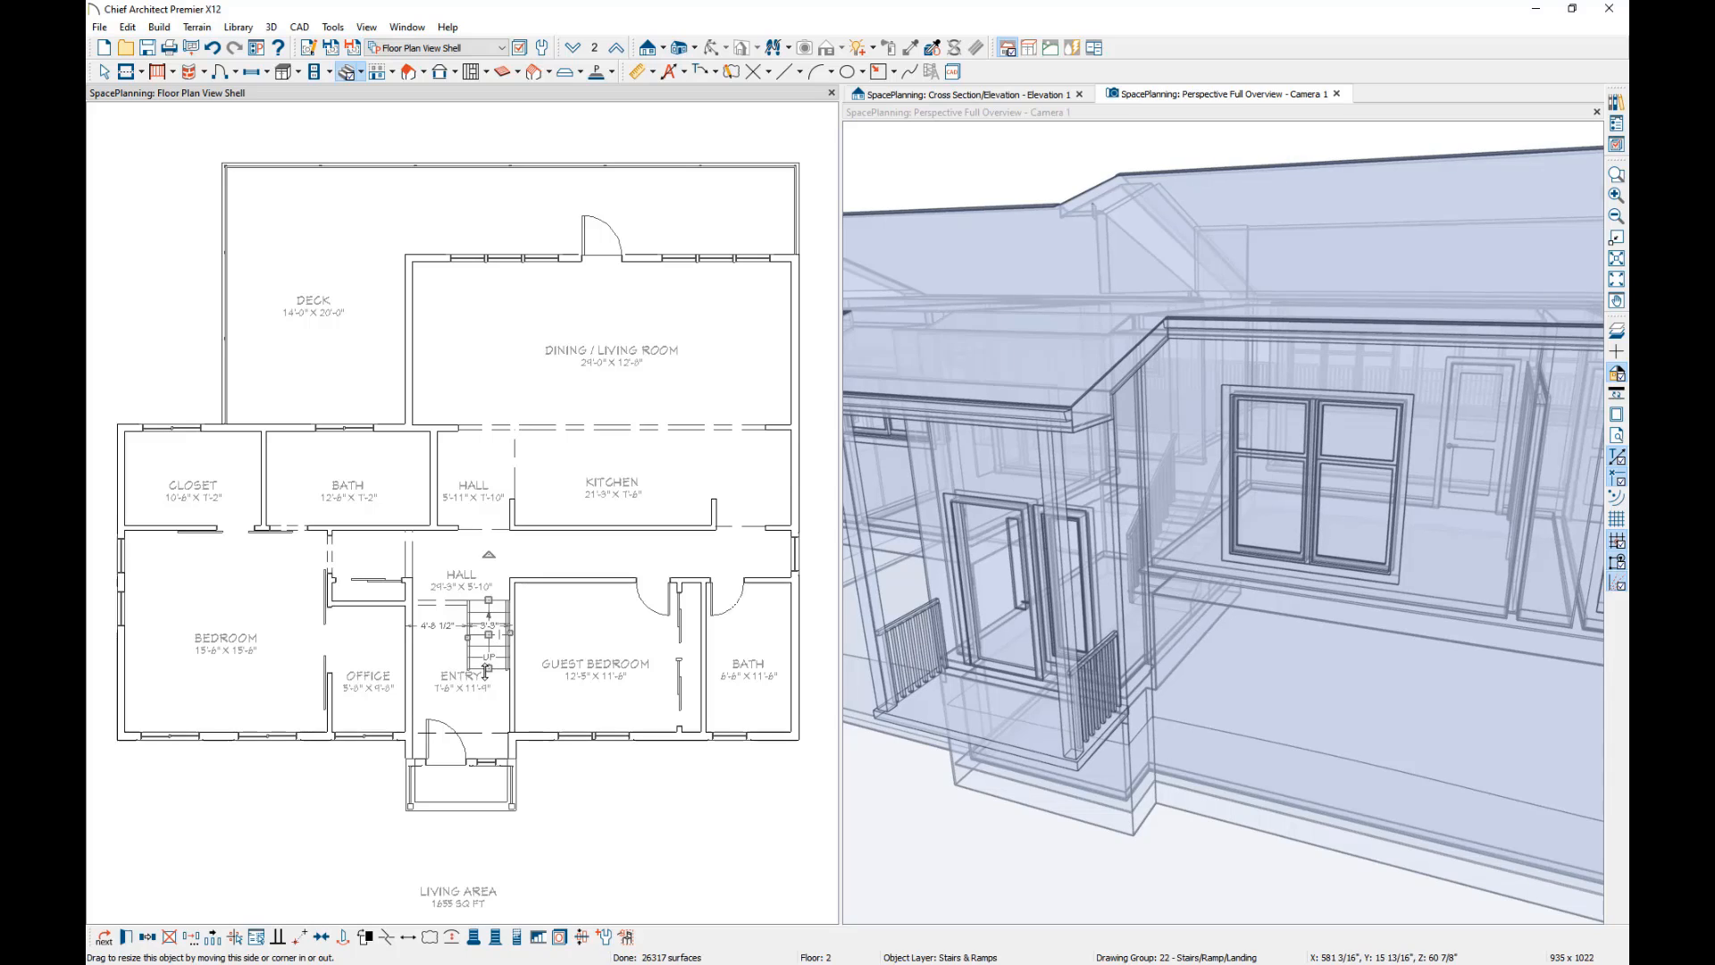
{"action": "left_click_drag", "start_coordinate": [489, 669], "coordinate": [491, 724]}
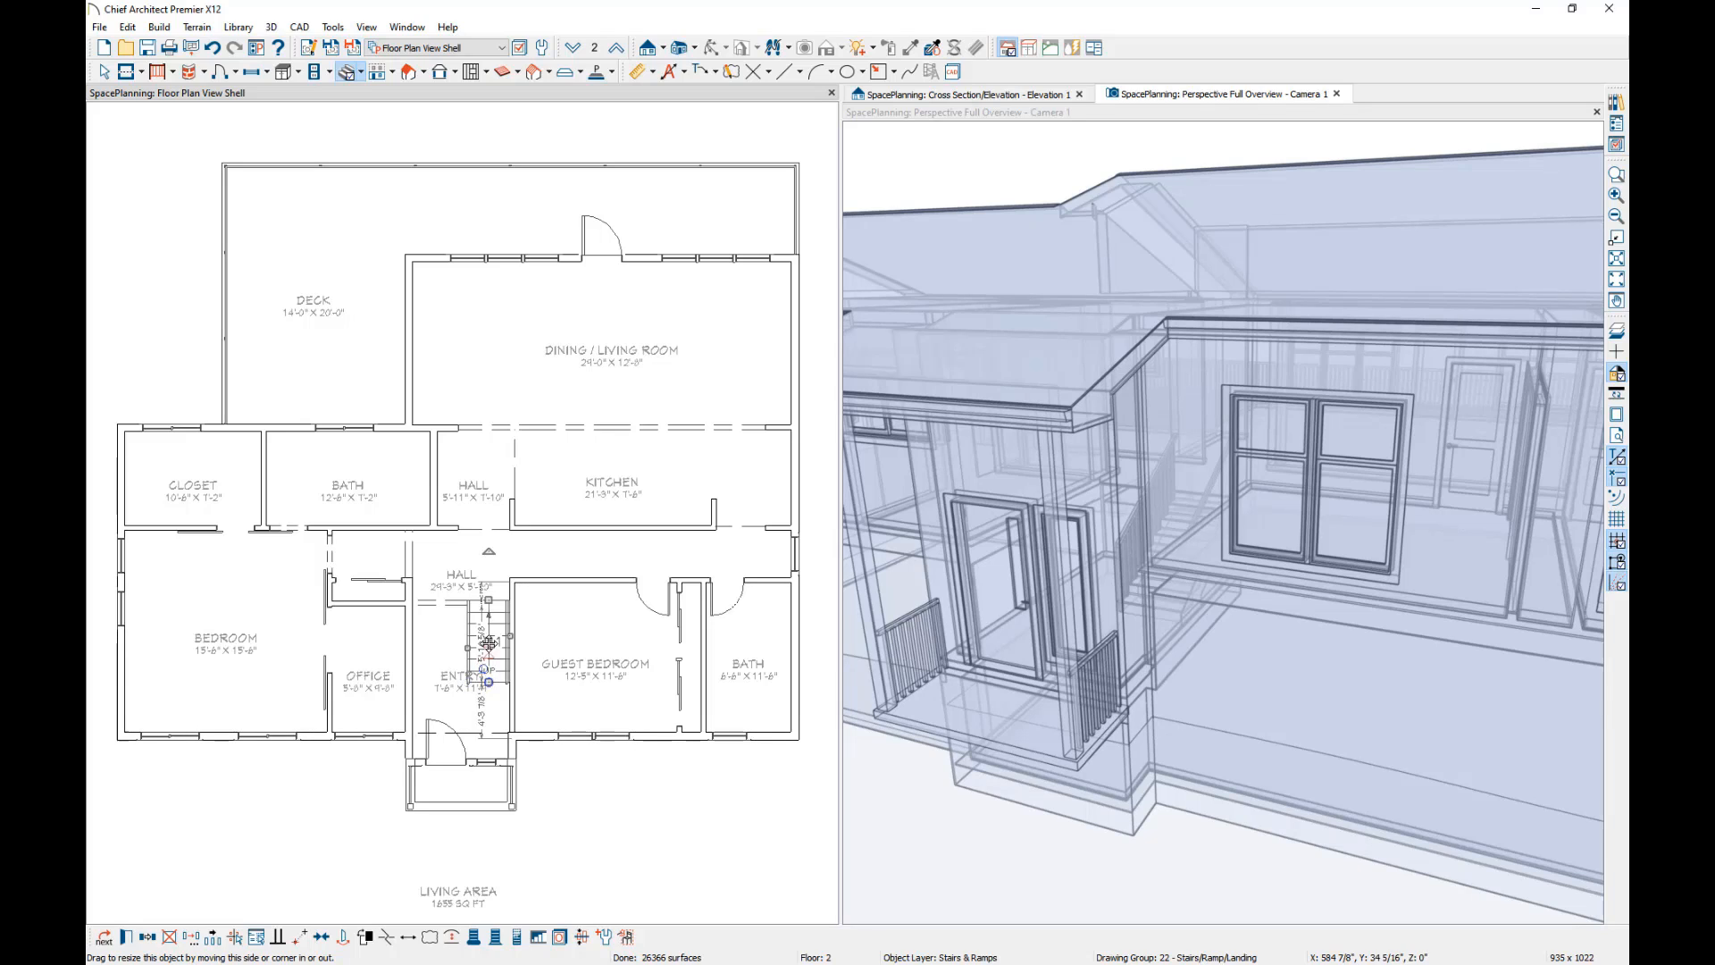
{"action": "left_click_drag", "start_coordinate": [489, 643], "coordinate": [489, 601]}
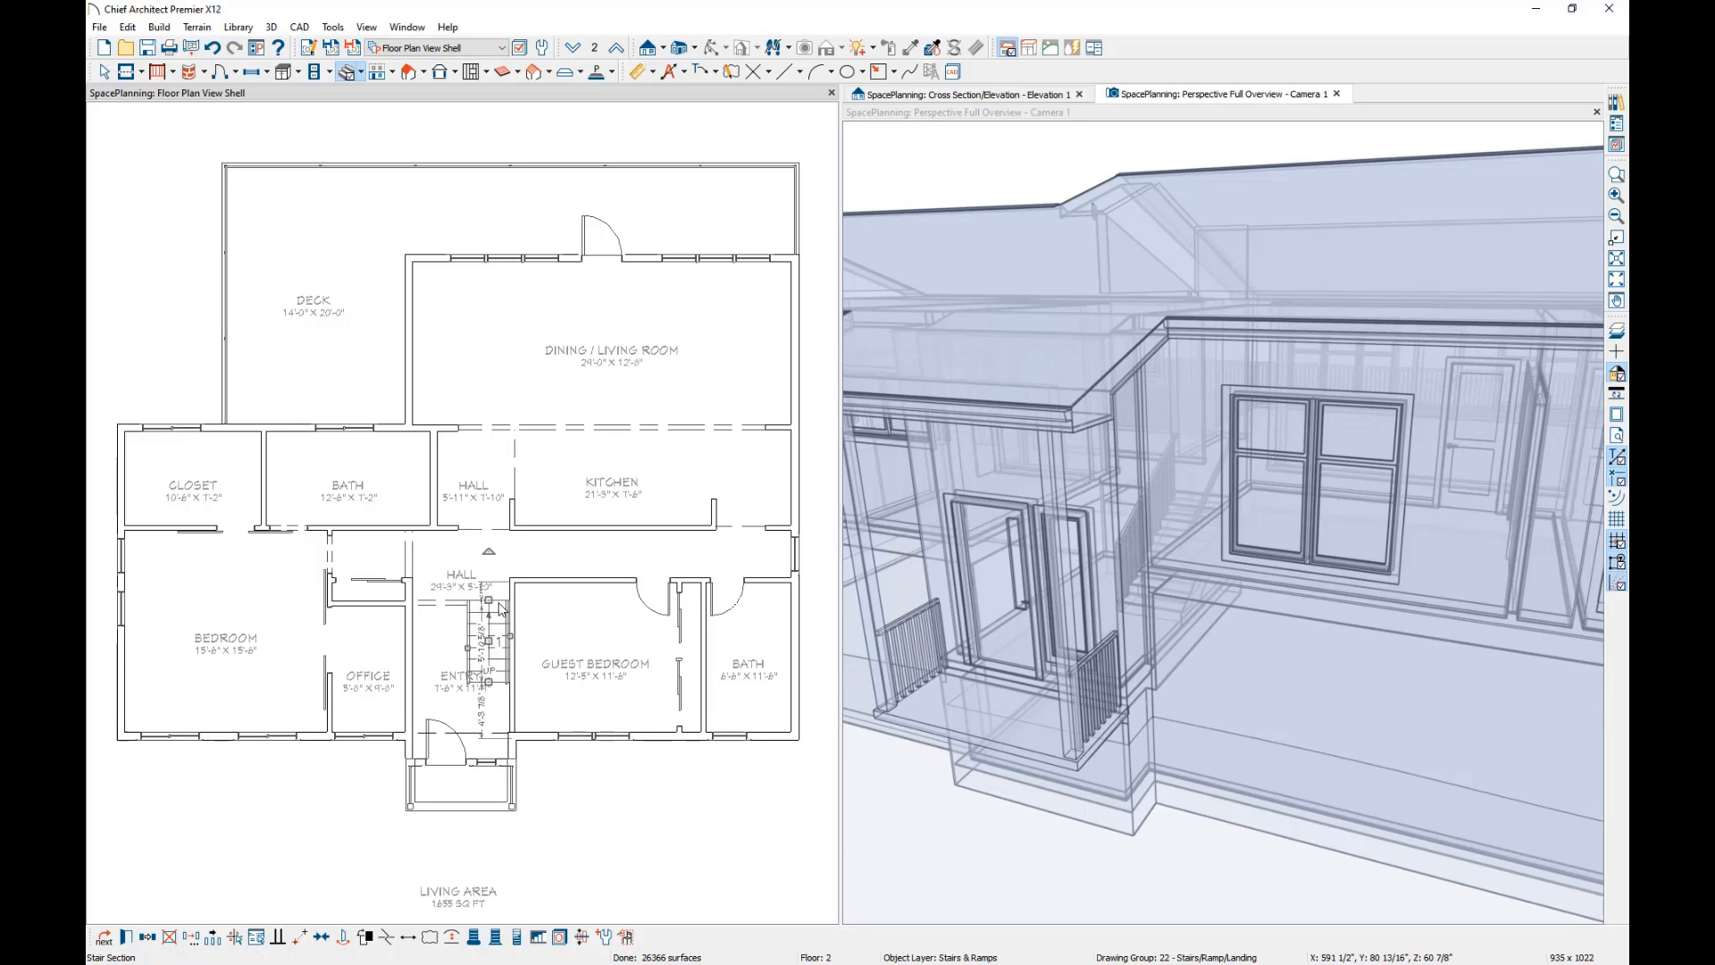
Create a Perspective Floor Overview of the second floor and view the new entry stairs from above.
{"action": "left_click", "coordinate": [1192, 489]}
{"action": "left_click", "coordinate": [725, 47]}
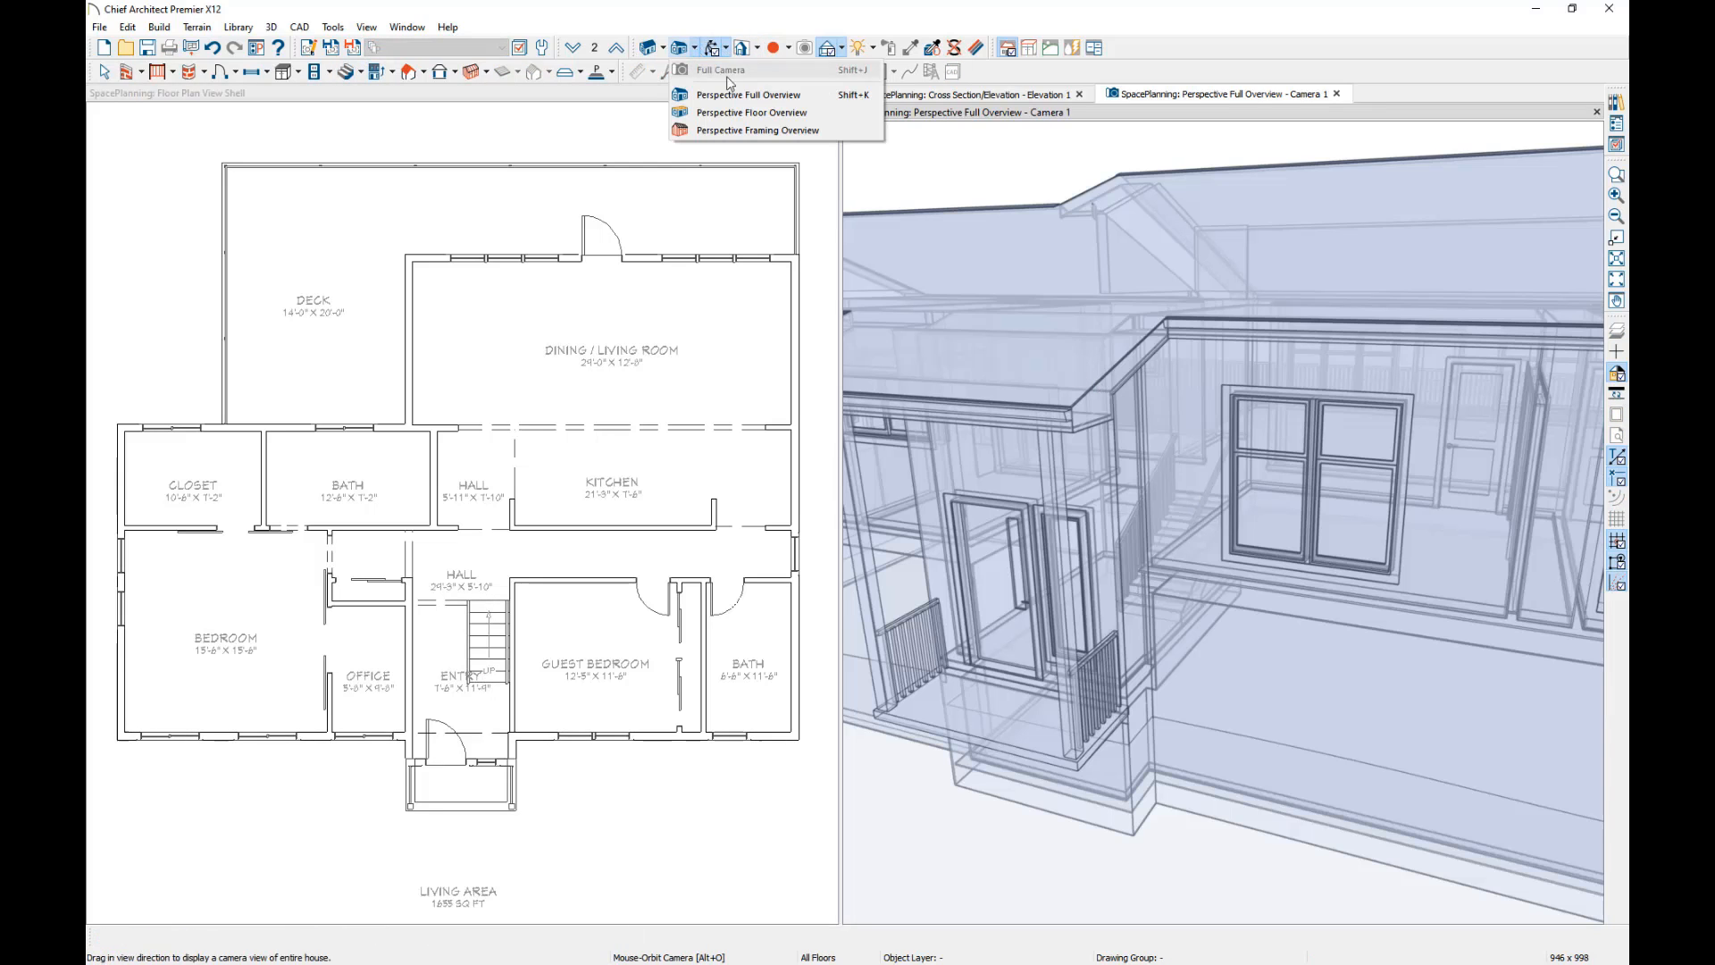
{"action": "left_click", "coordinate": [730, 127]}
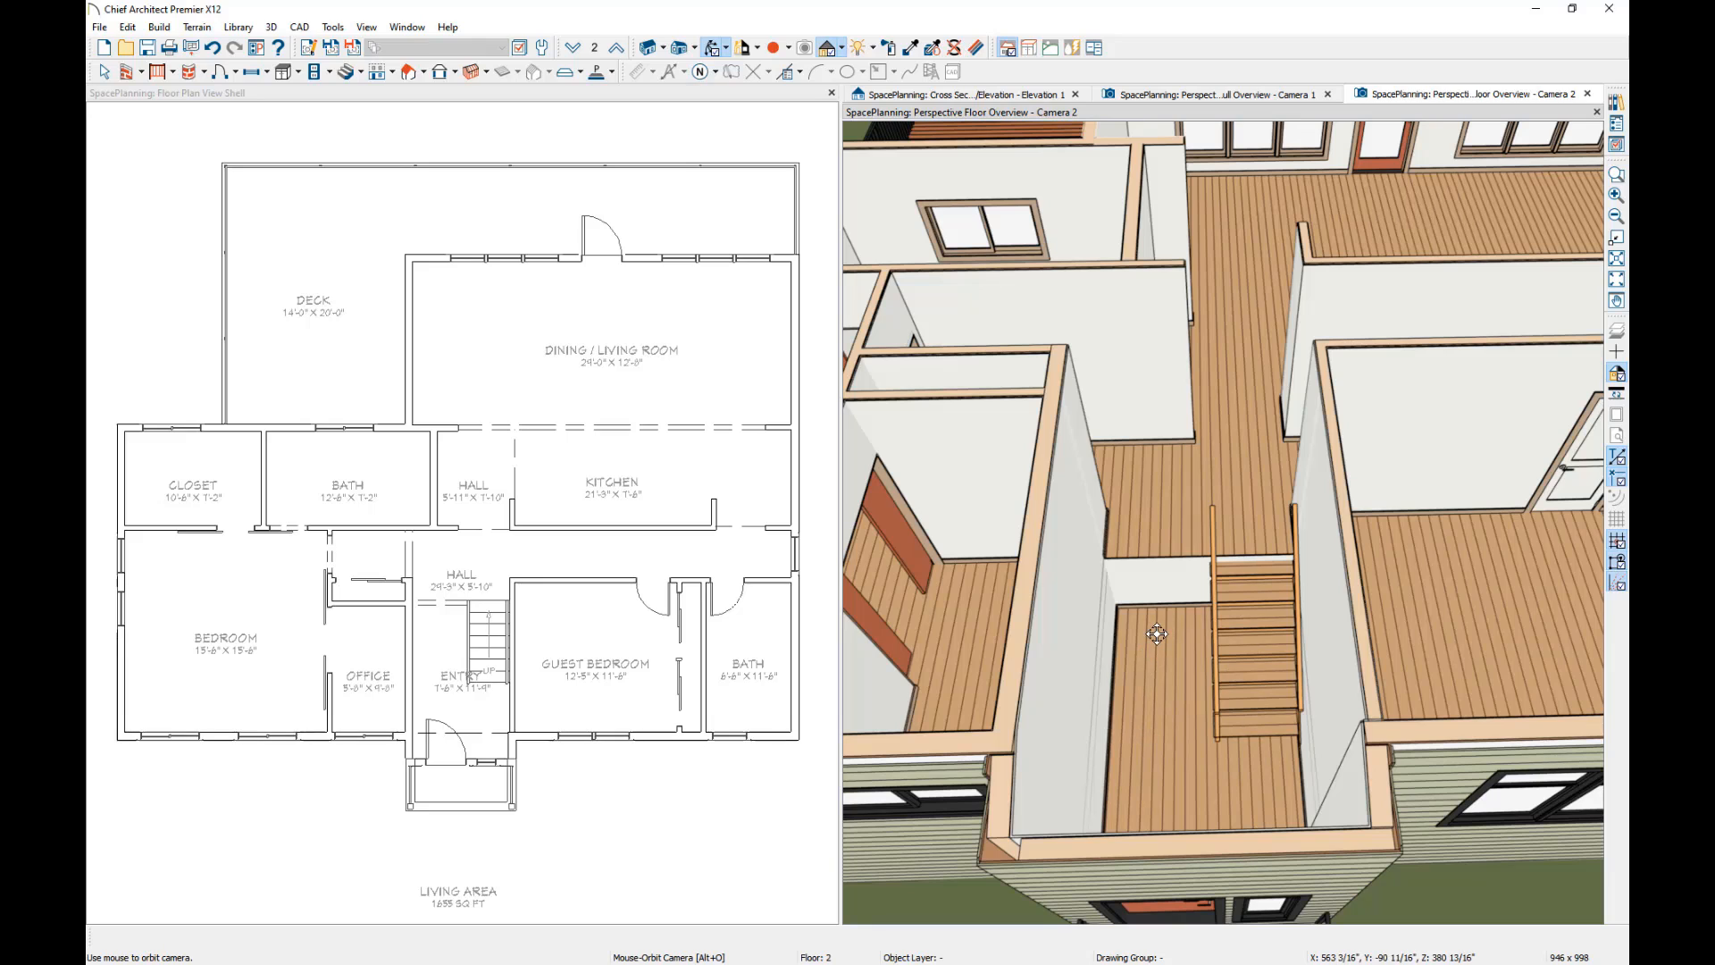
With the upper floor shown as reference on the first floor, draw a matching straight staircase beside the upper flight, against the garage wall.
{"action": "left_click", "coordinate": [439, 102]}
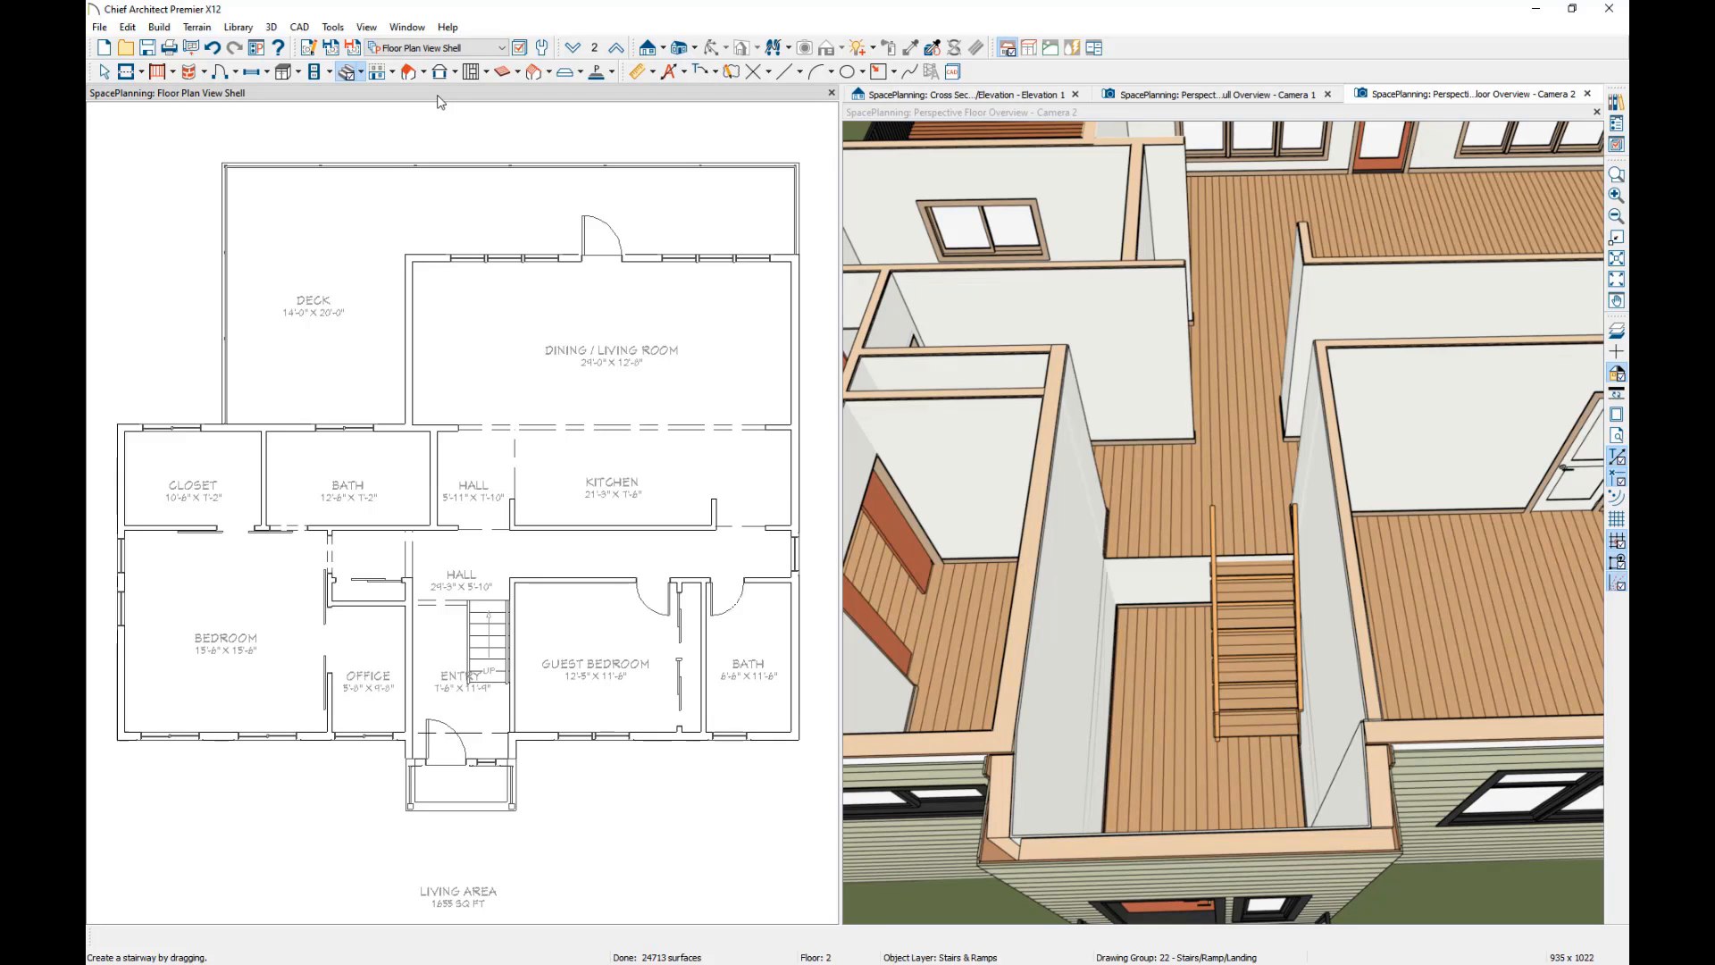
{"action": "left_click", "coordinate": [575, 50]}
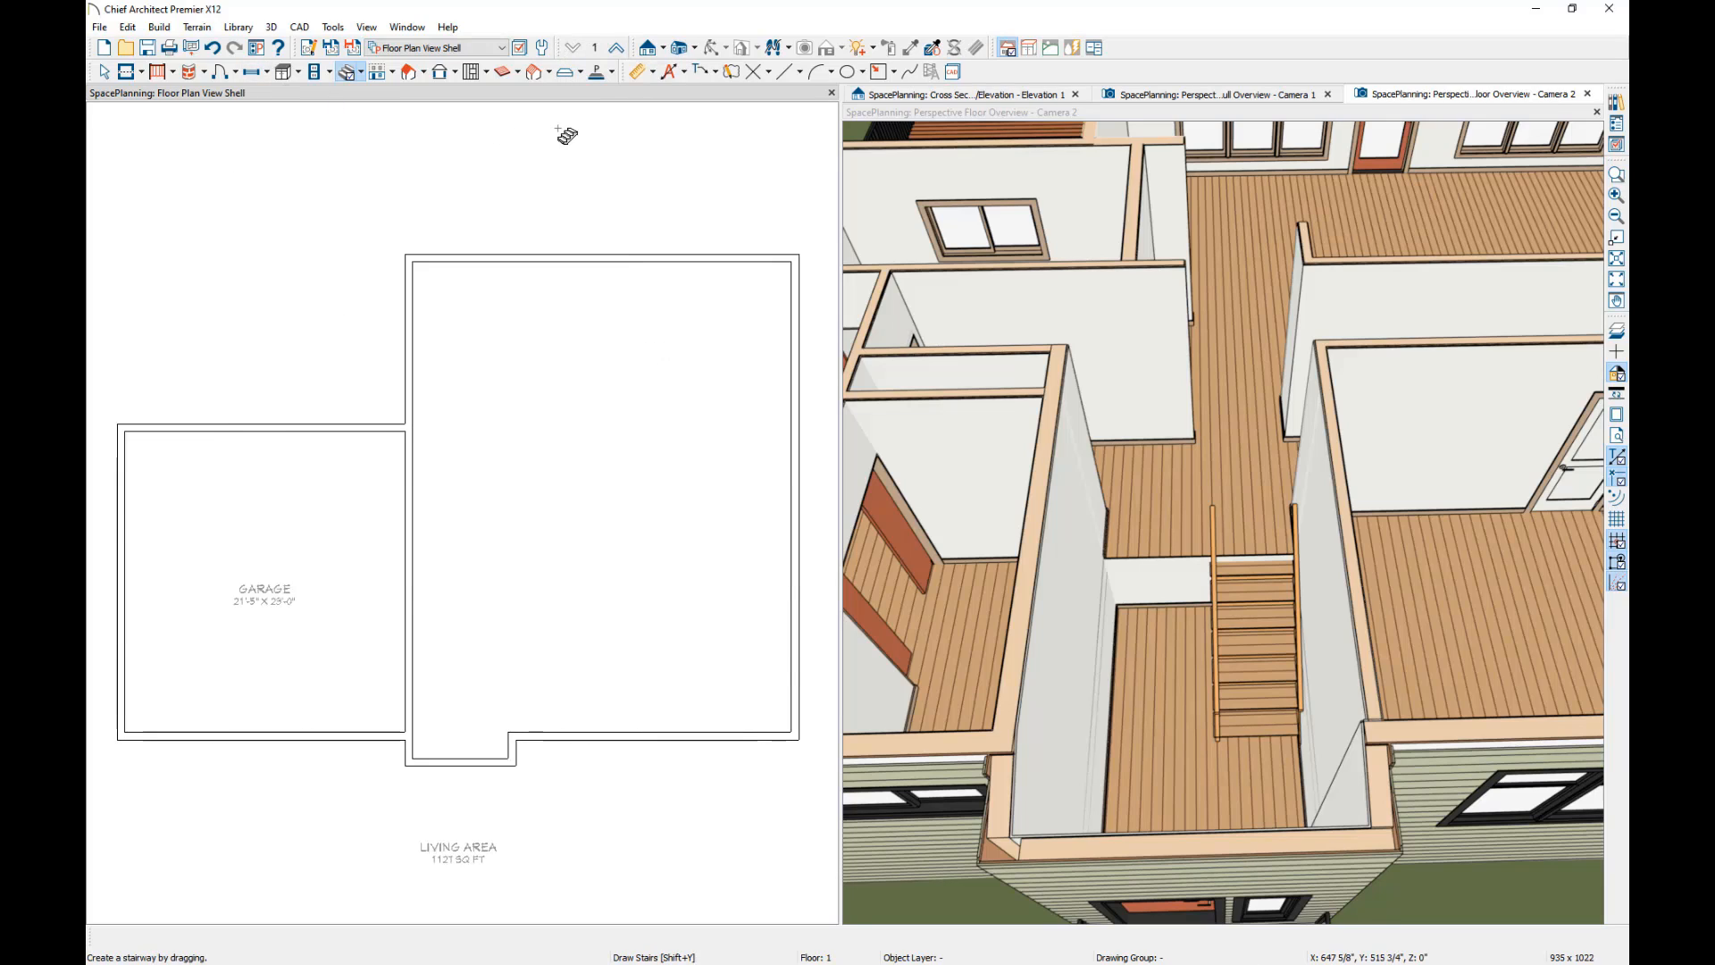
{"action": "left_click", "coordinate": [1619, 332]}
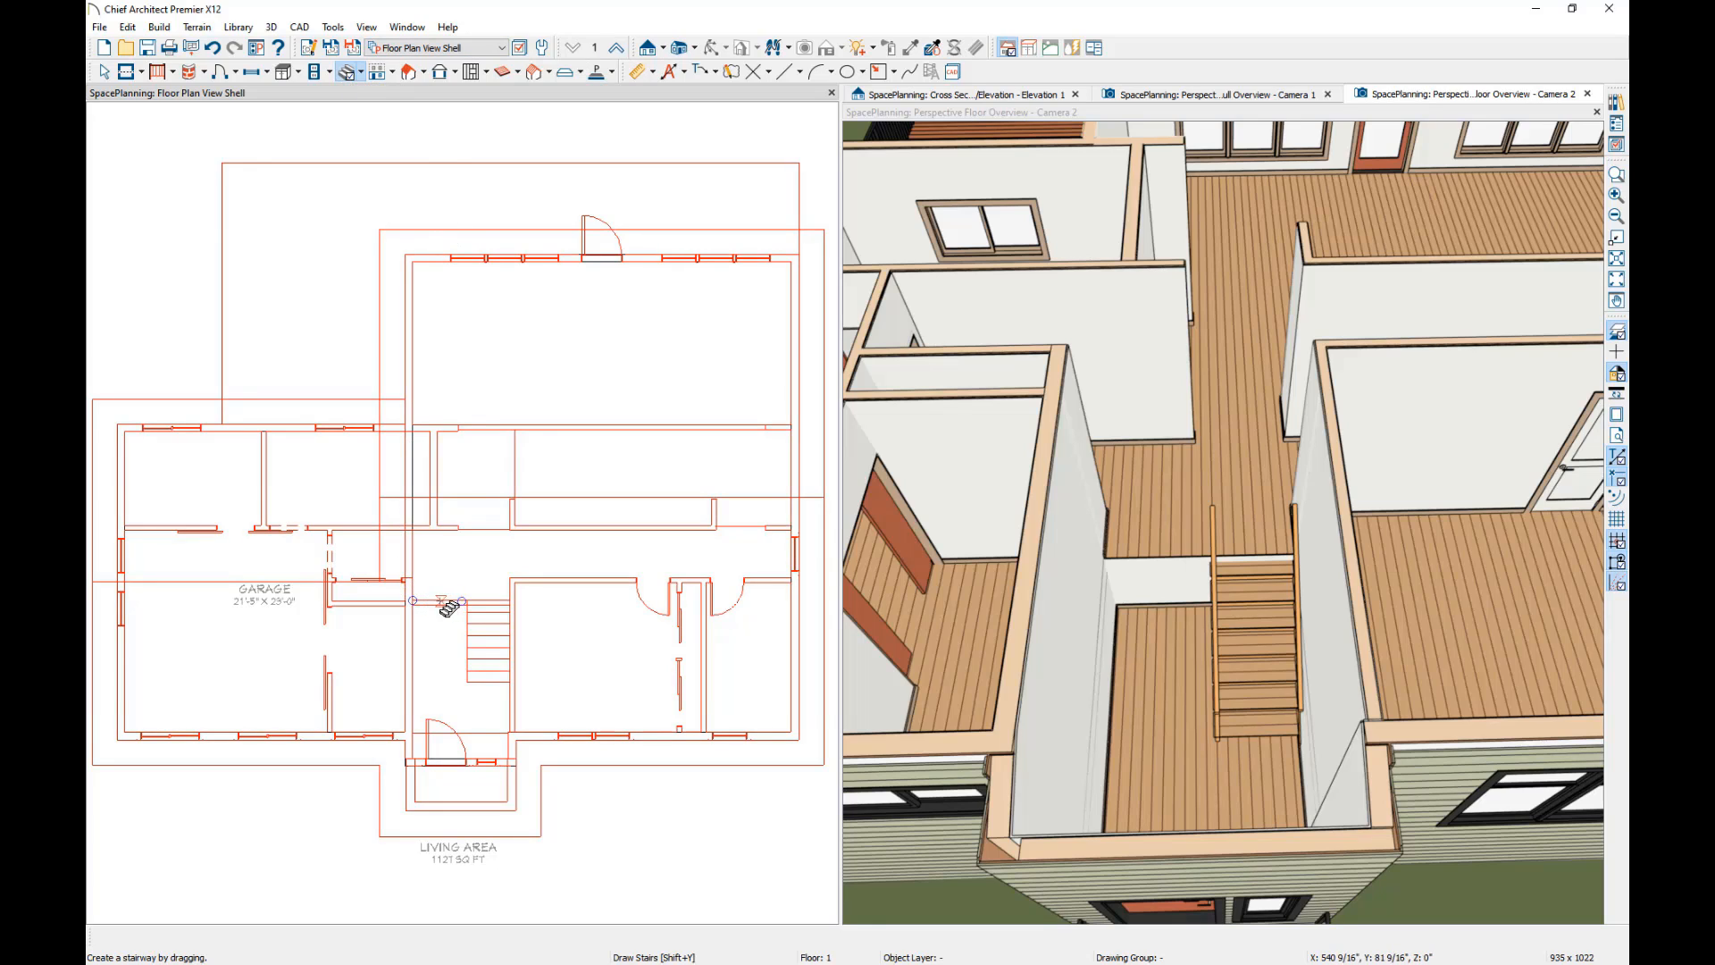
{"action": "left_click_drag", "start_coordinate": [438, 601], "coordinate": [442, 685]}
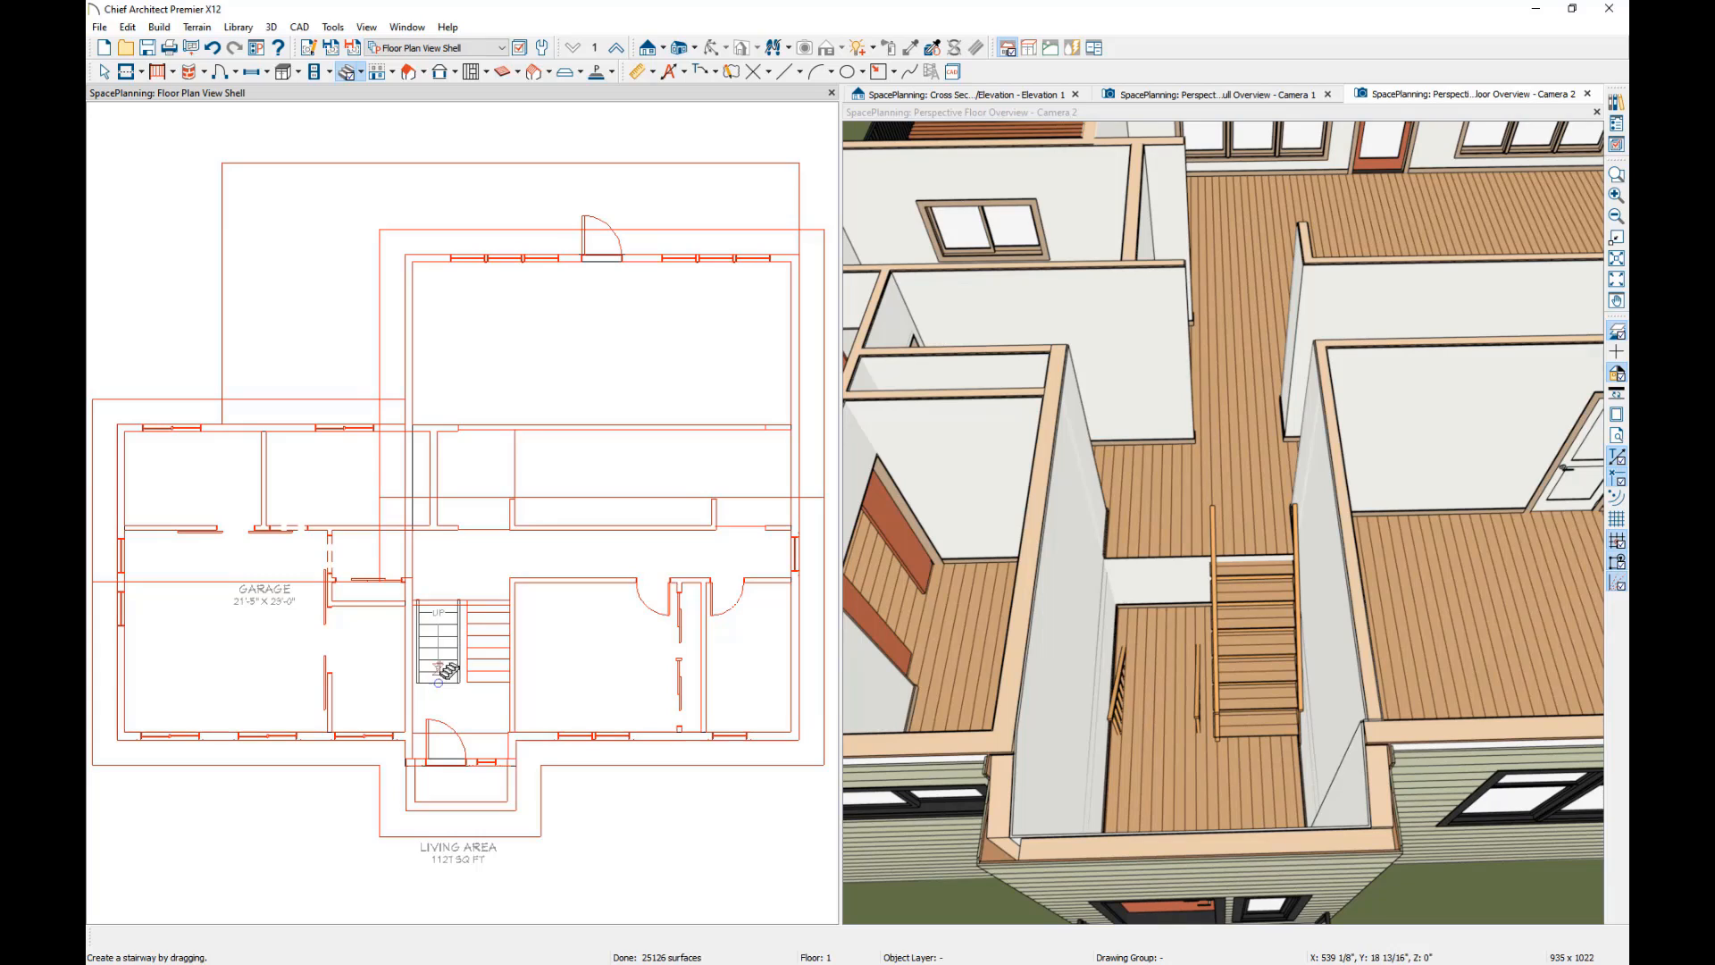
{"action": "left_click", "coordinate": [438, 643]}
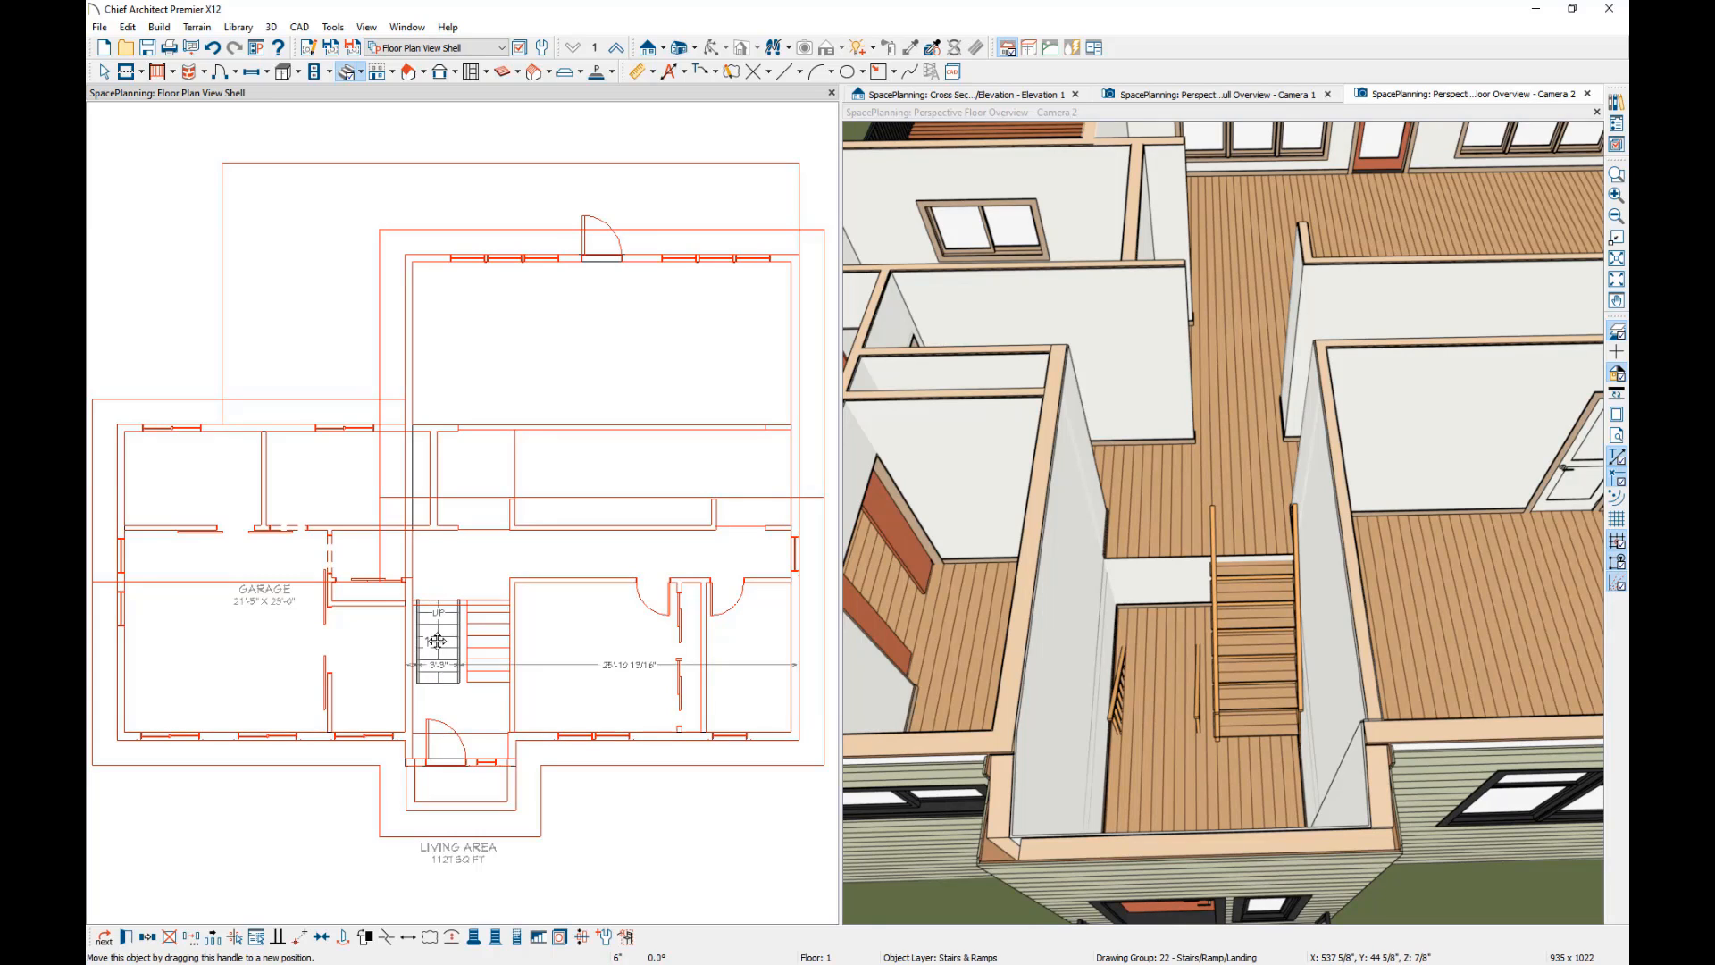
{"action": "left_click_drag", "start_coordinate": [437, 641], "coordinate": [433, 641]}
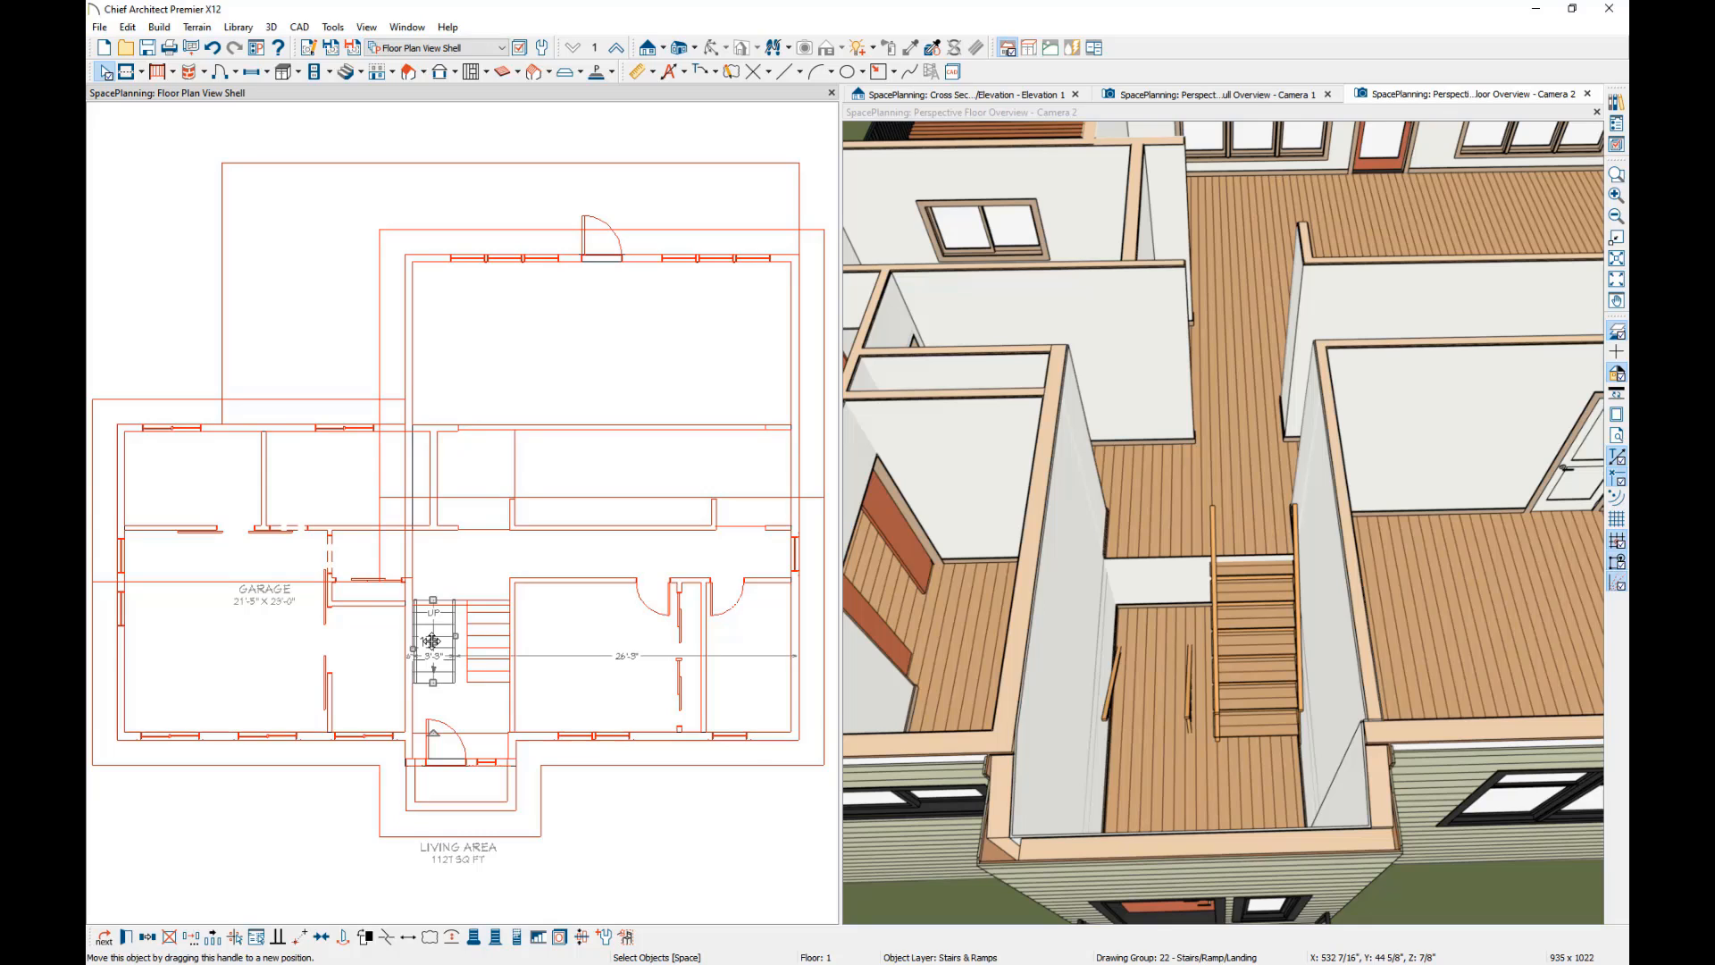
Try an automatic stairwell above the lower staircase, and return to the second floor with the reference display turned off.
{"action": "left_click", "coordinate": [539, 937]}
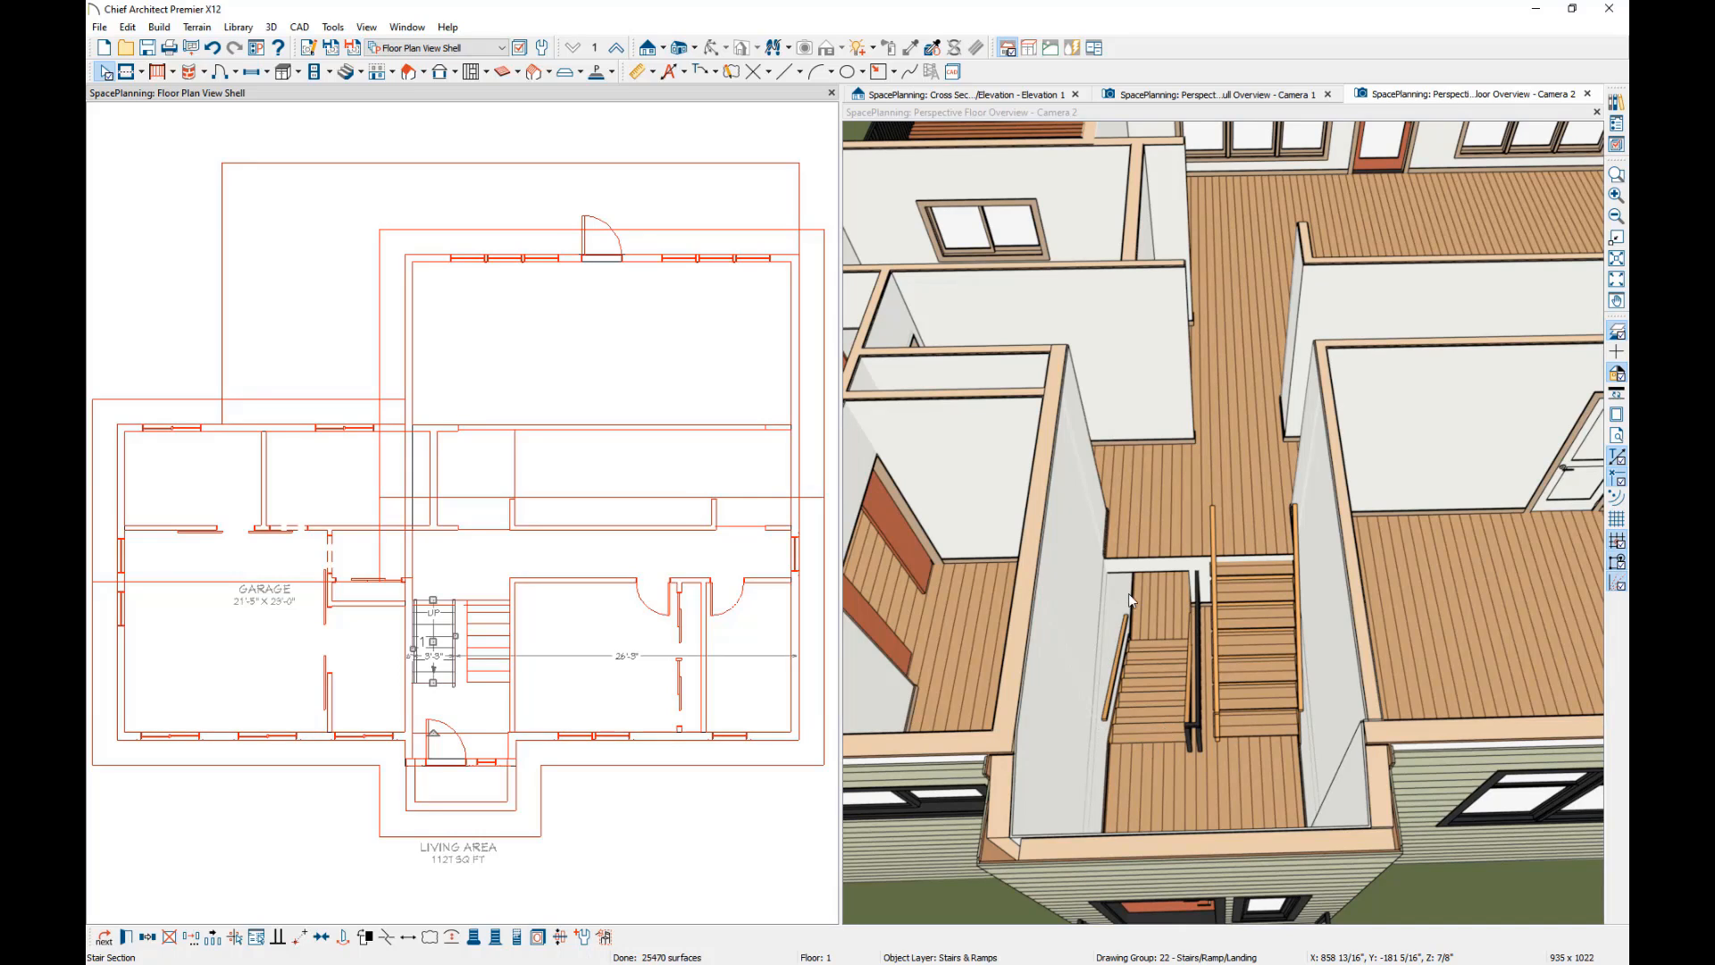
{"action": "left_click", "coordinate": [616, 48]}
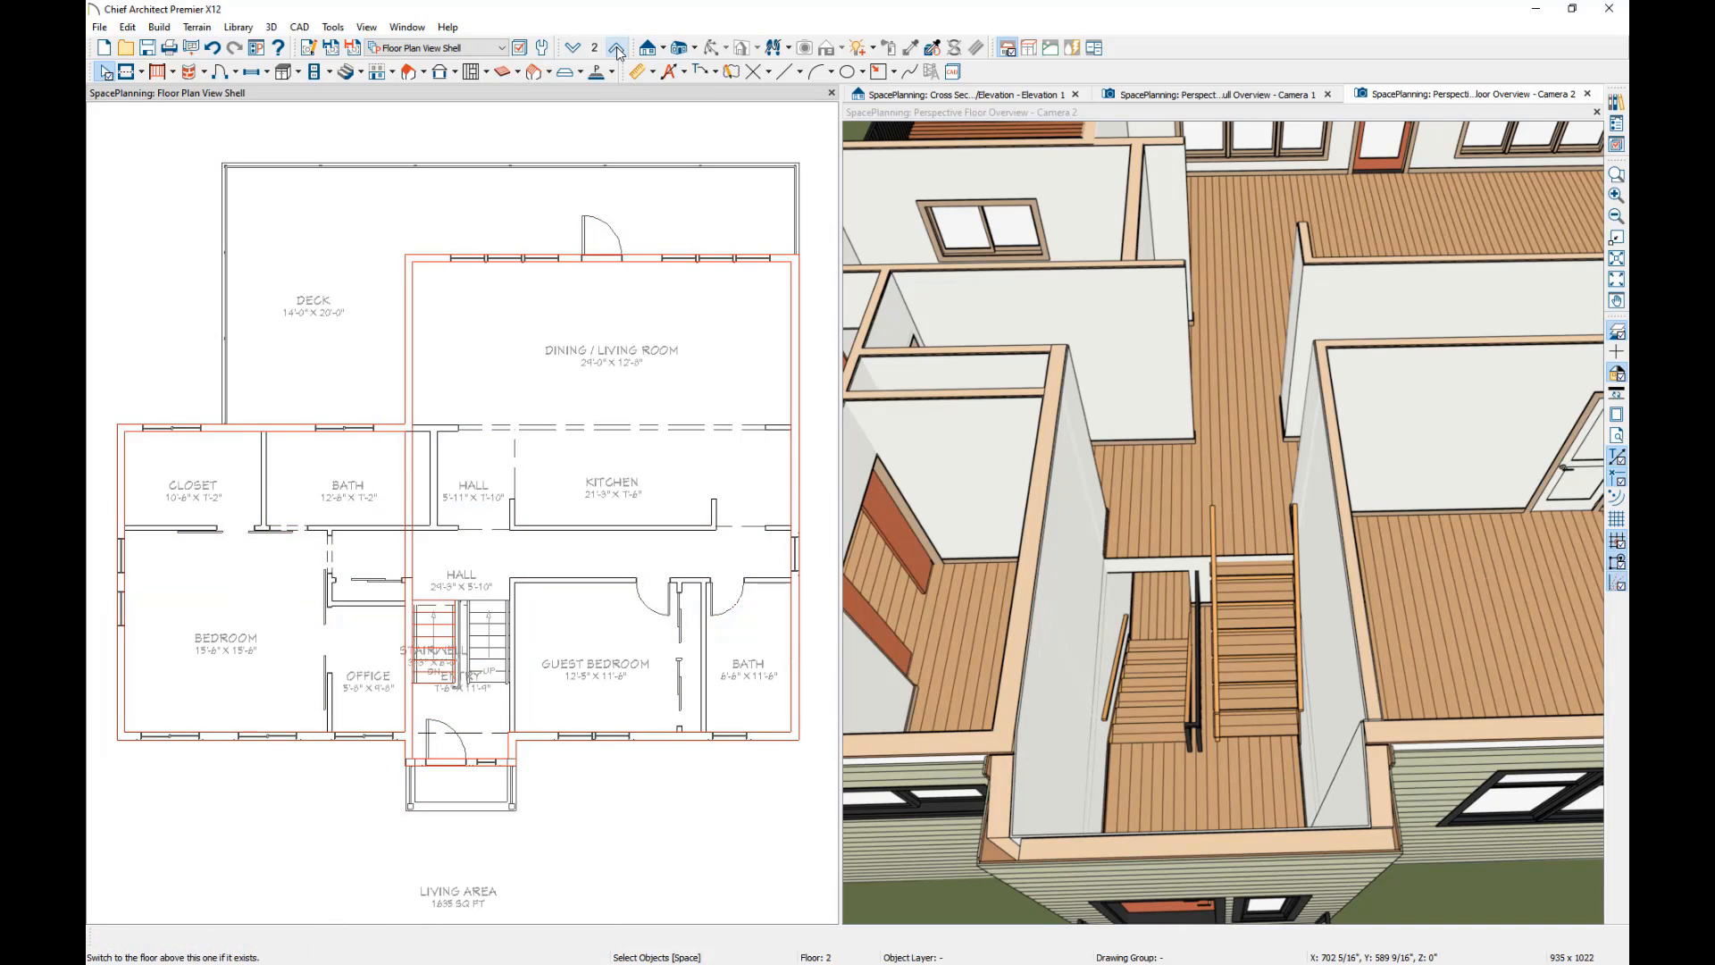
{"action": "left_click", "coordinate": [1620, 332]}
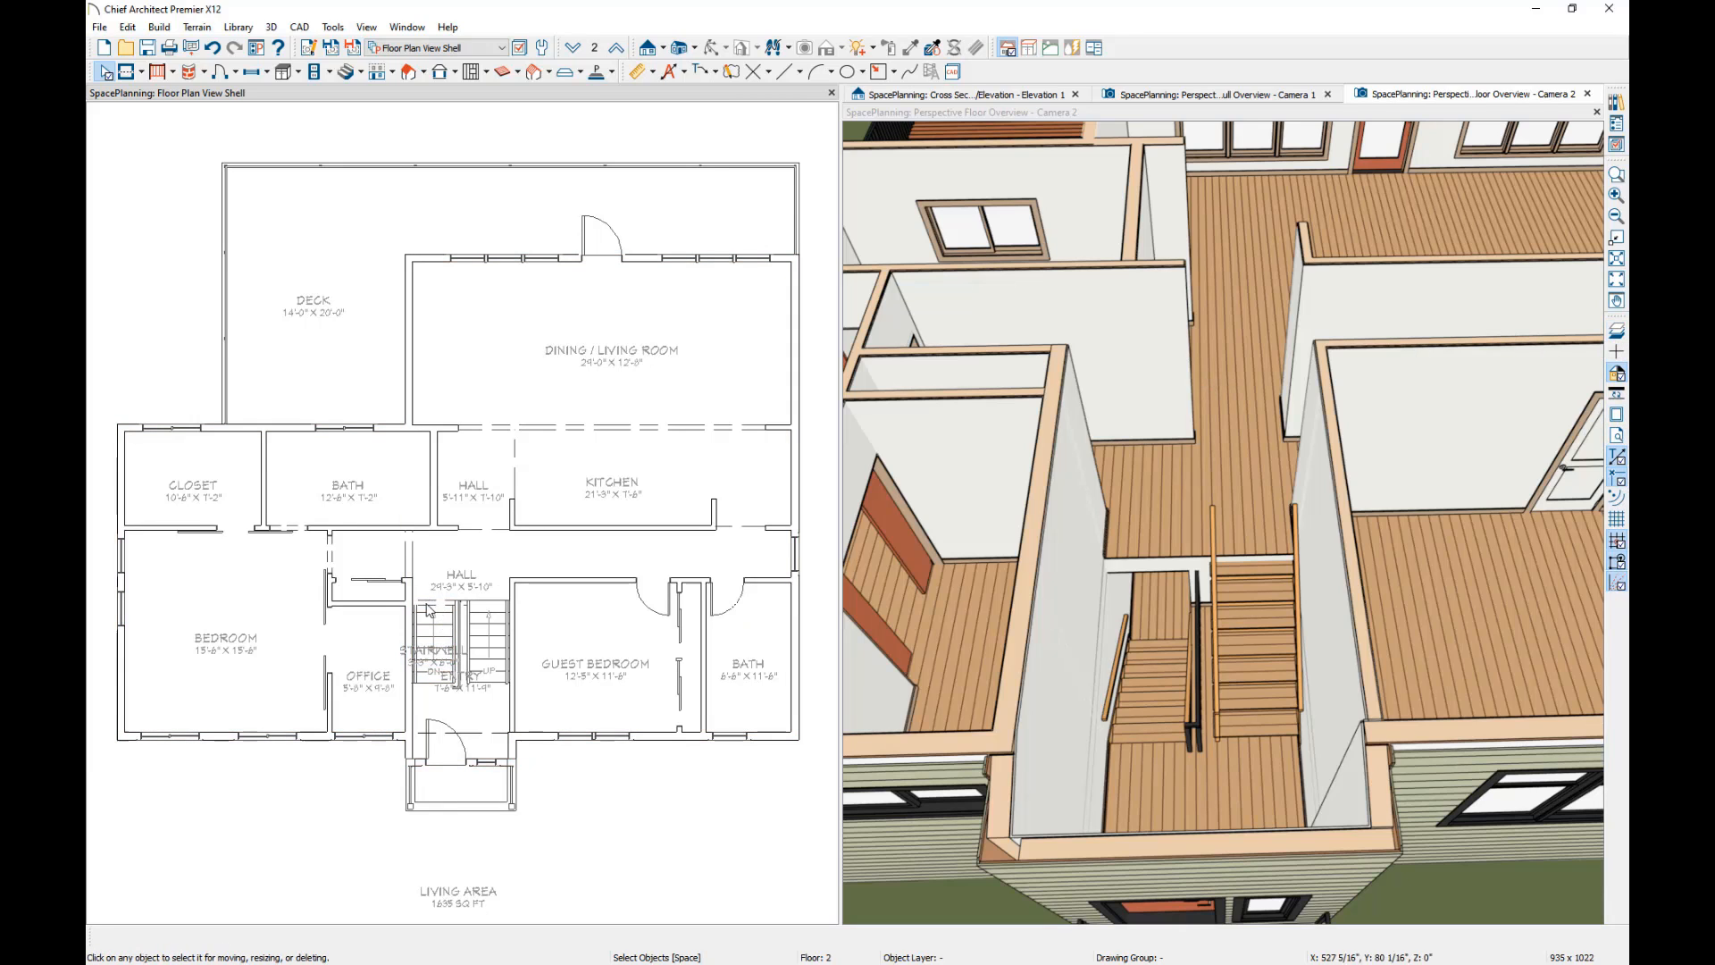
Check the stairwell railing between the two flights and undo the automatic stairwell.
{"action": "left_click", "coordinate": [446, 611]}
{"action": "scroll", "coordinate": [447, 617], "scroll_direction": "up", "scroll_amount": 4}
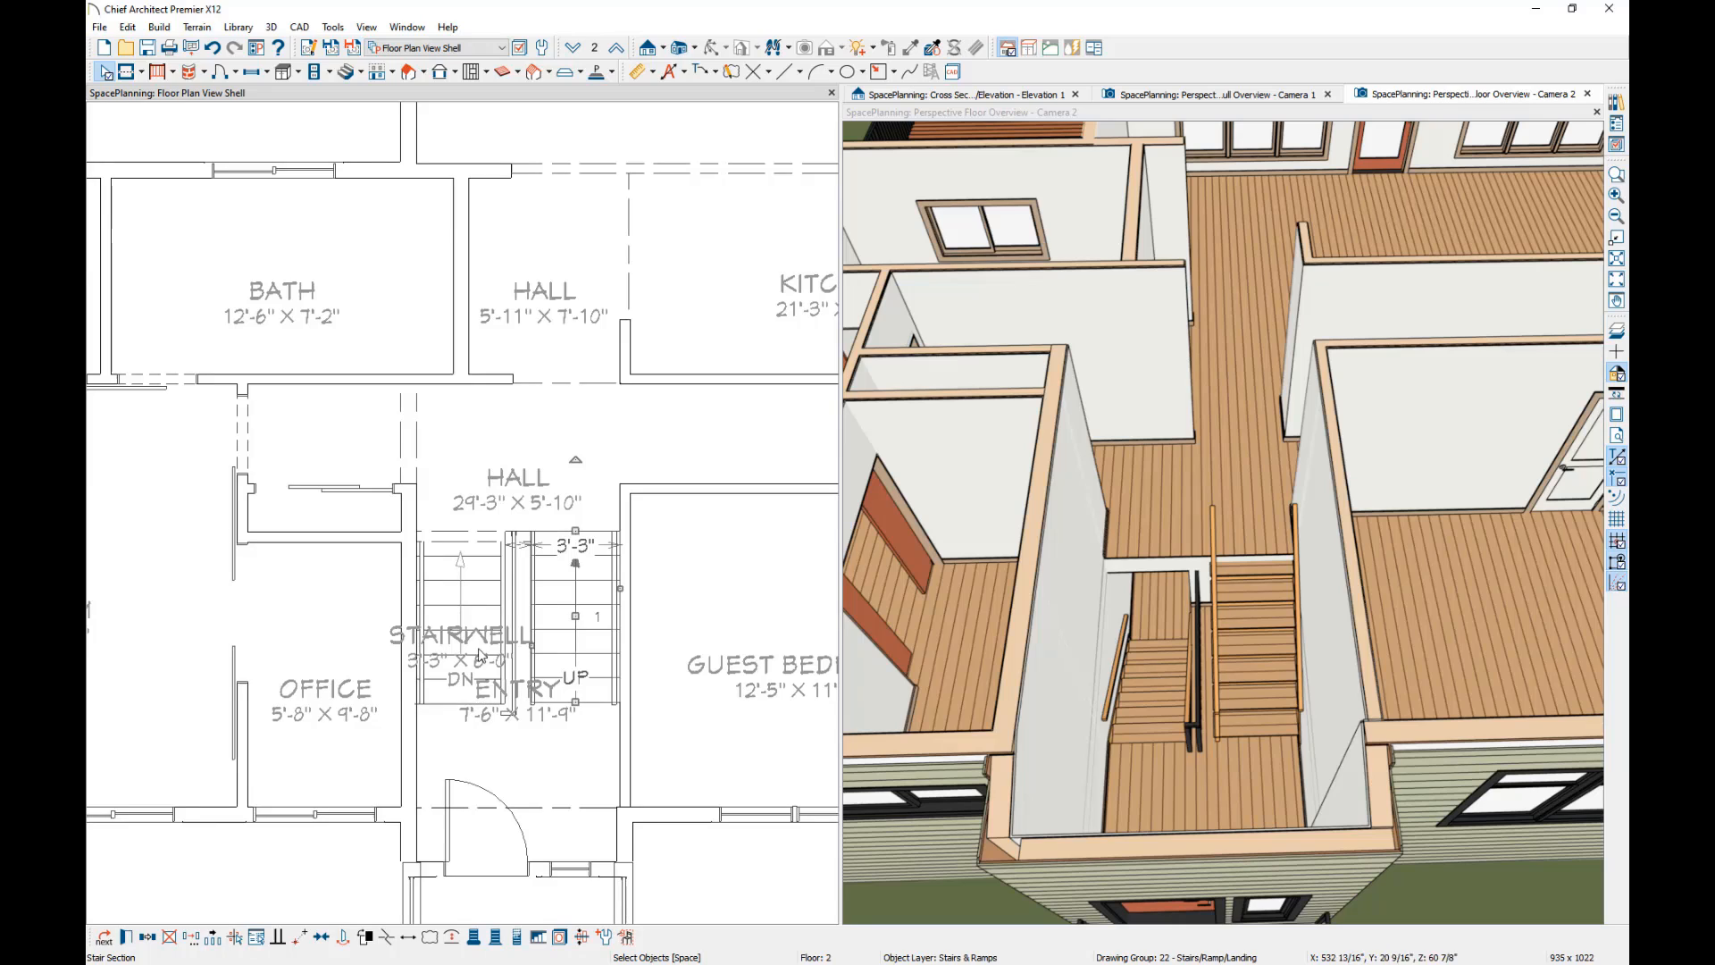
{"action": "left_click", "coordinate": [518, 580]}
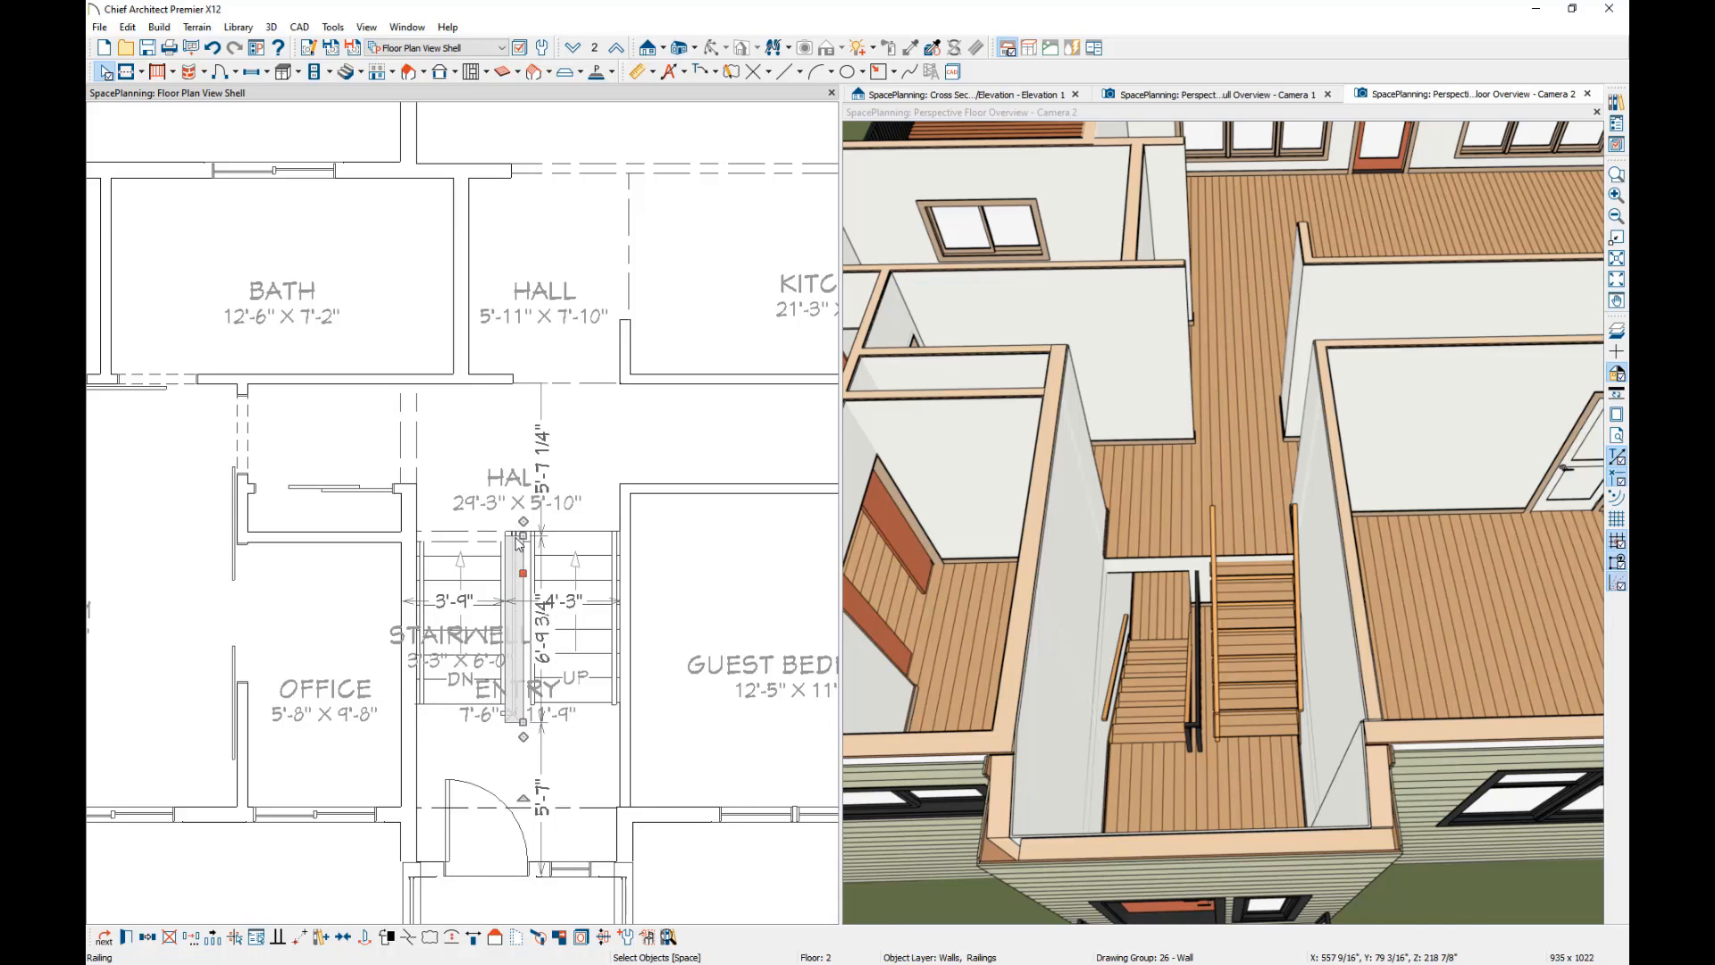
{"action": "left_click", "coordinate": [211, 47]}
{"action": "left_click", "coordinate": [212, 48]}
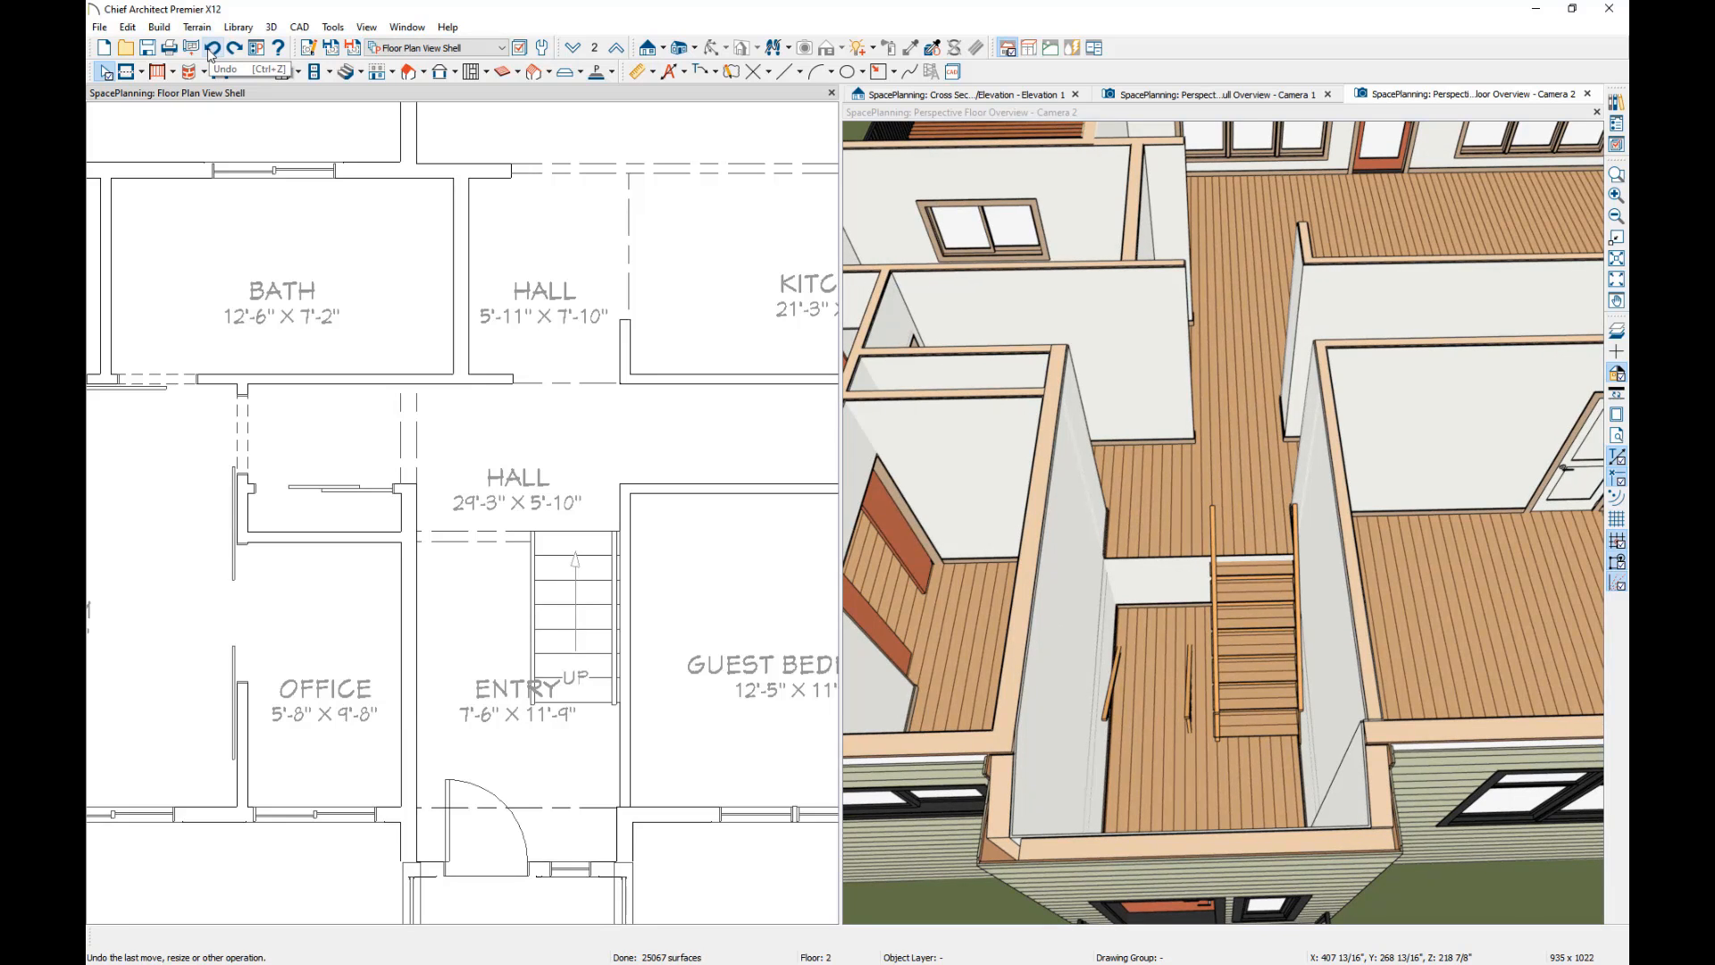
Divide the second-floor Entry across its full width with a room divider at the foot of the upper stairs.
{"action": "left_click", "coordinate": [127, 72]}
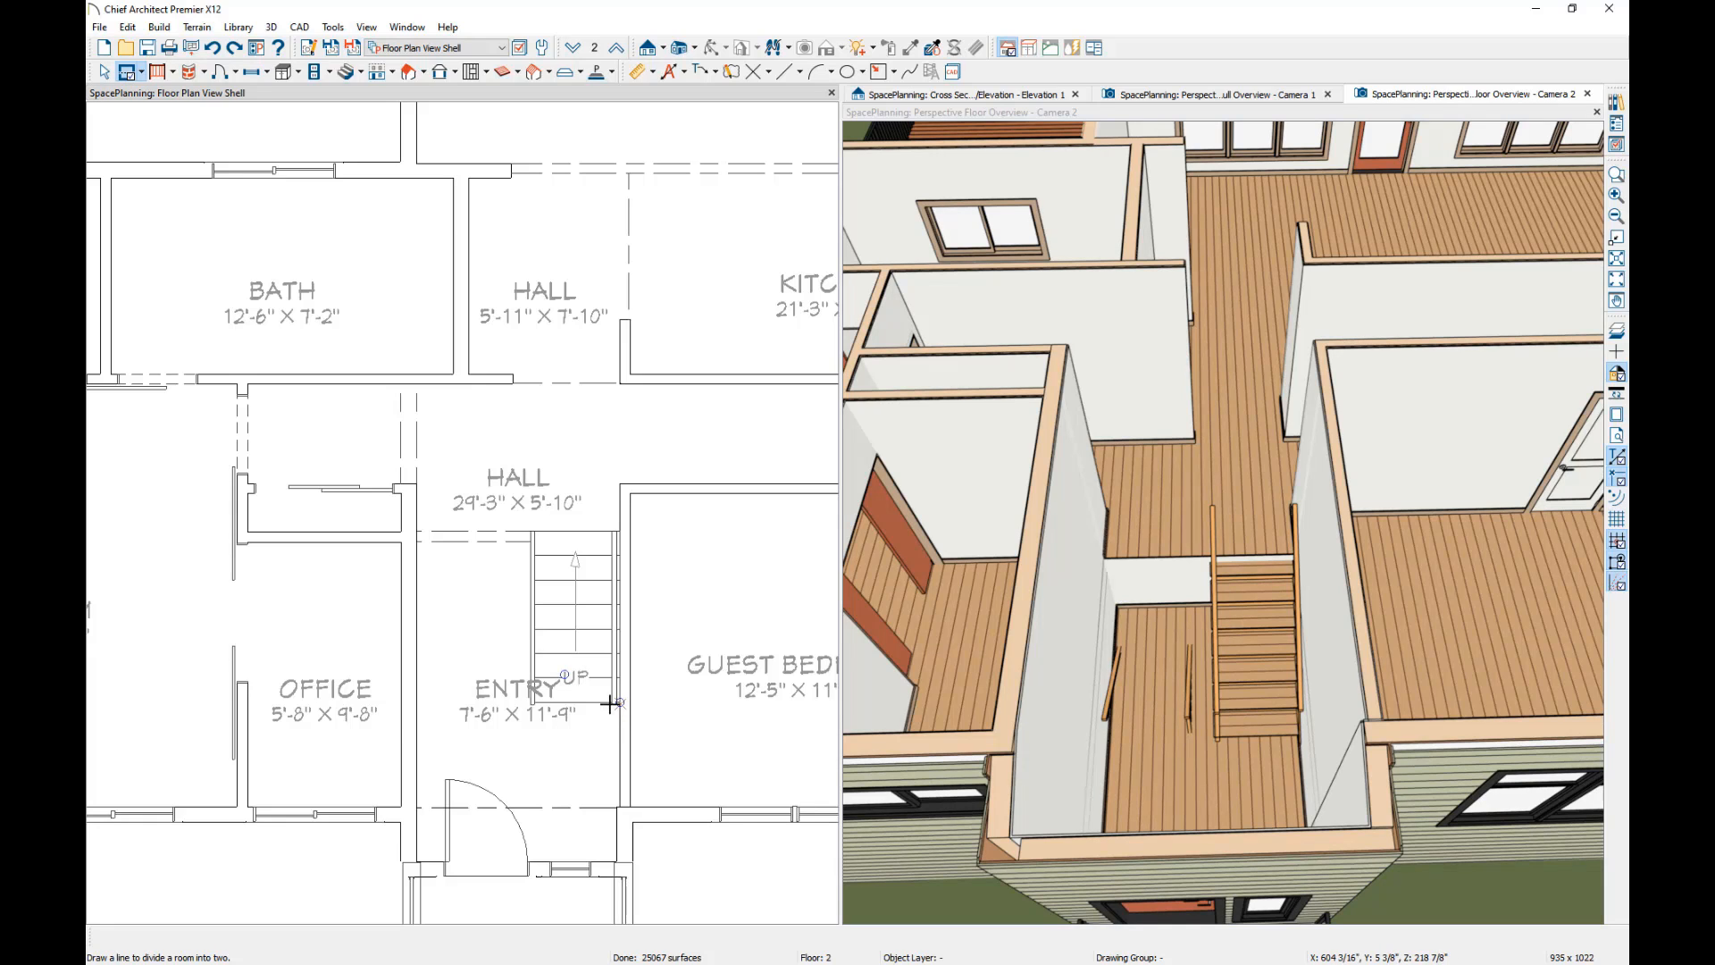
{"action": "left_click_drag", "start_coordinate": [611, 704], "coordinate": [438, 756]}
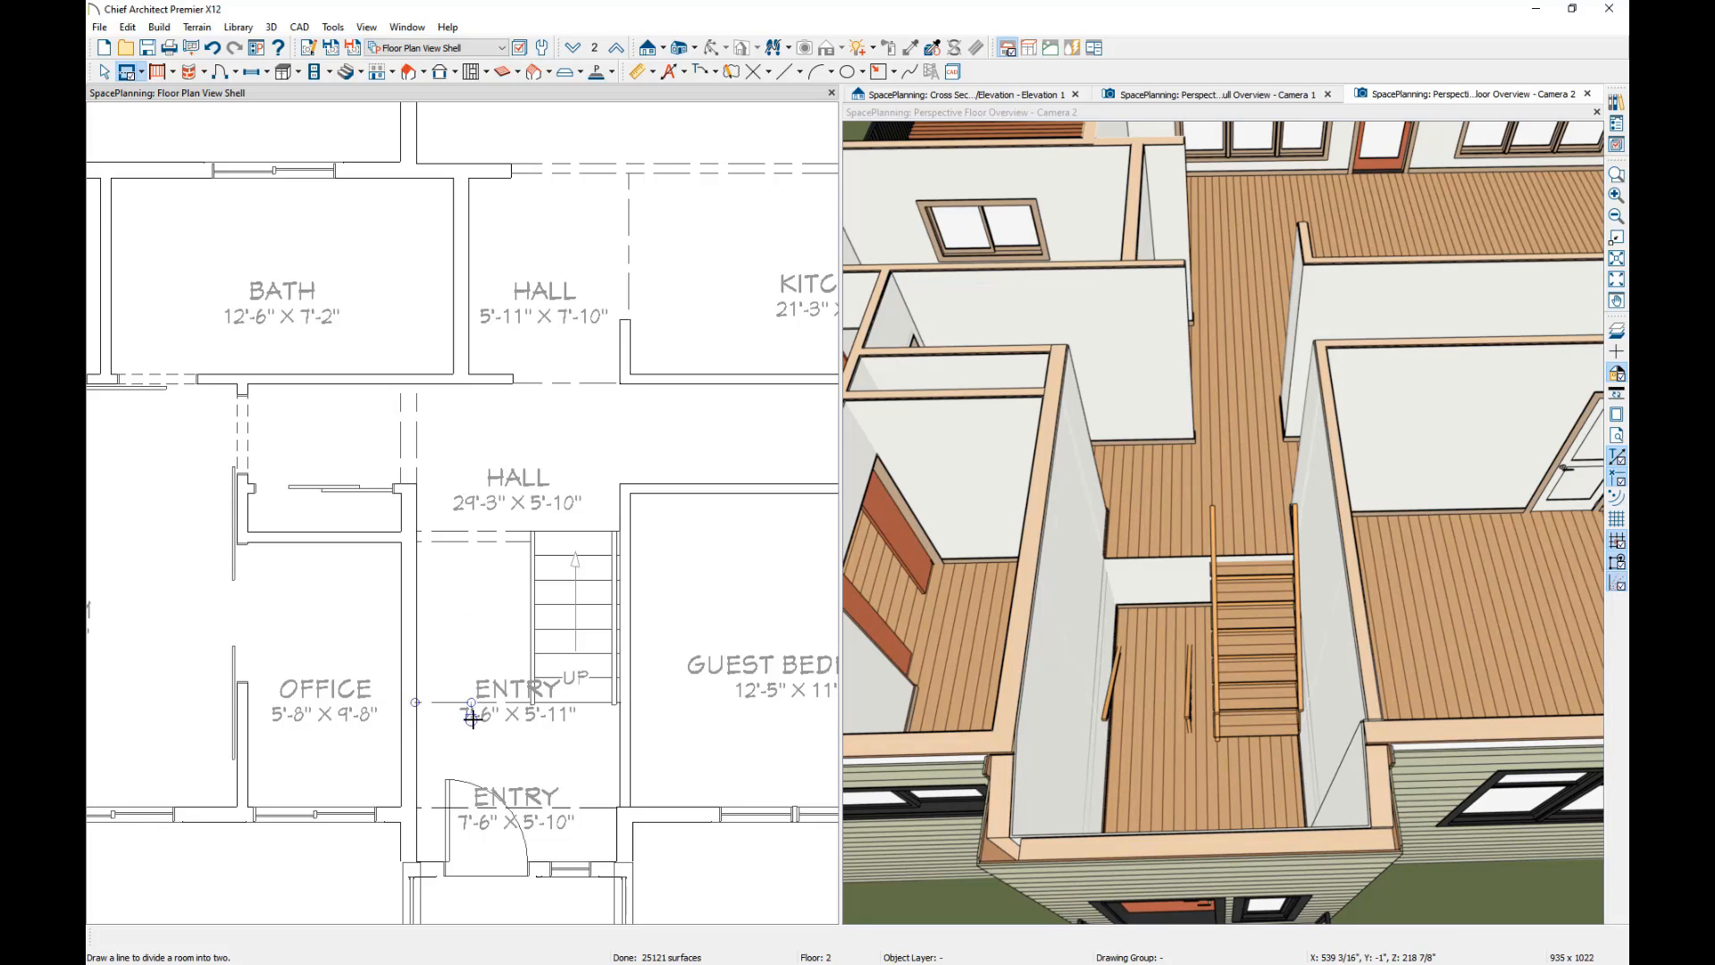
{"action": "key", "text": "space"}
Set the room type of the divided-off Entry area containing the stairs to Open Below.
{"action": "left_click", "coordinate": [486, 631]}
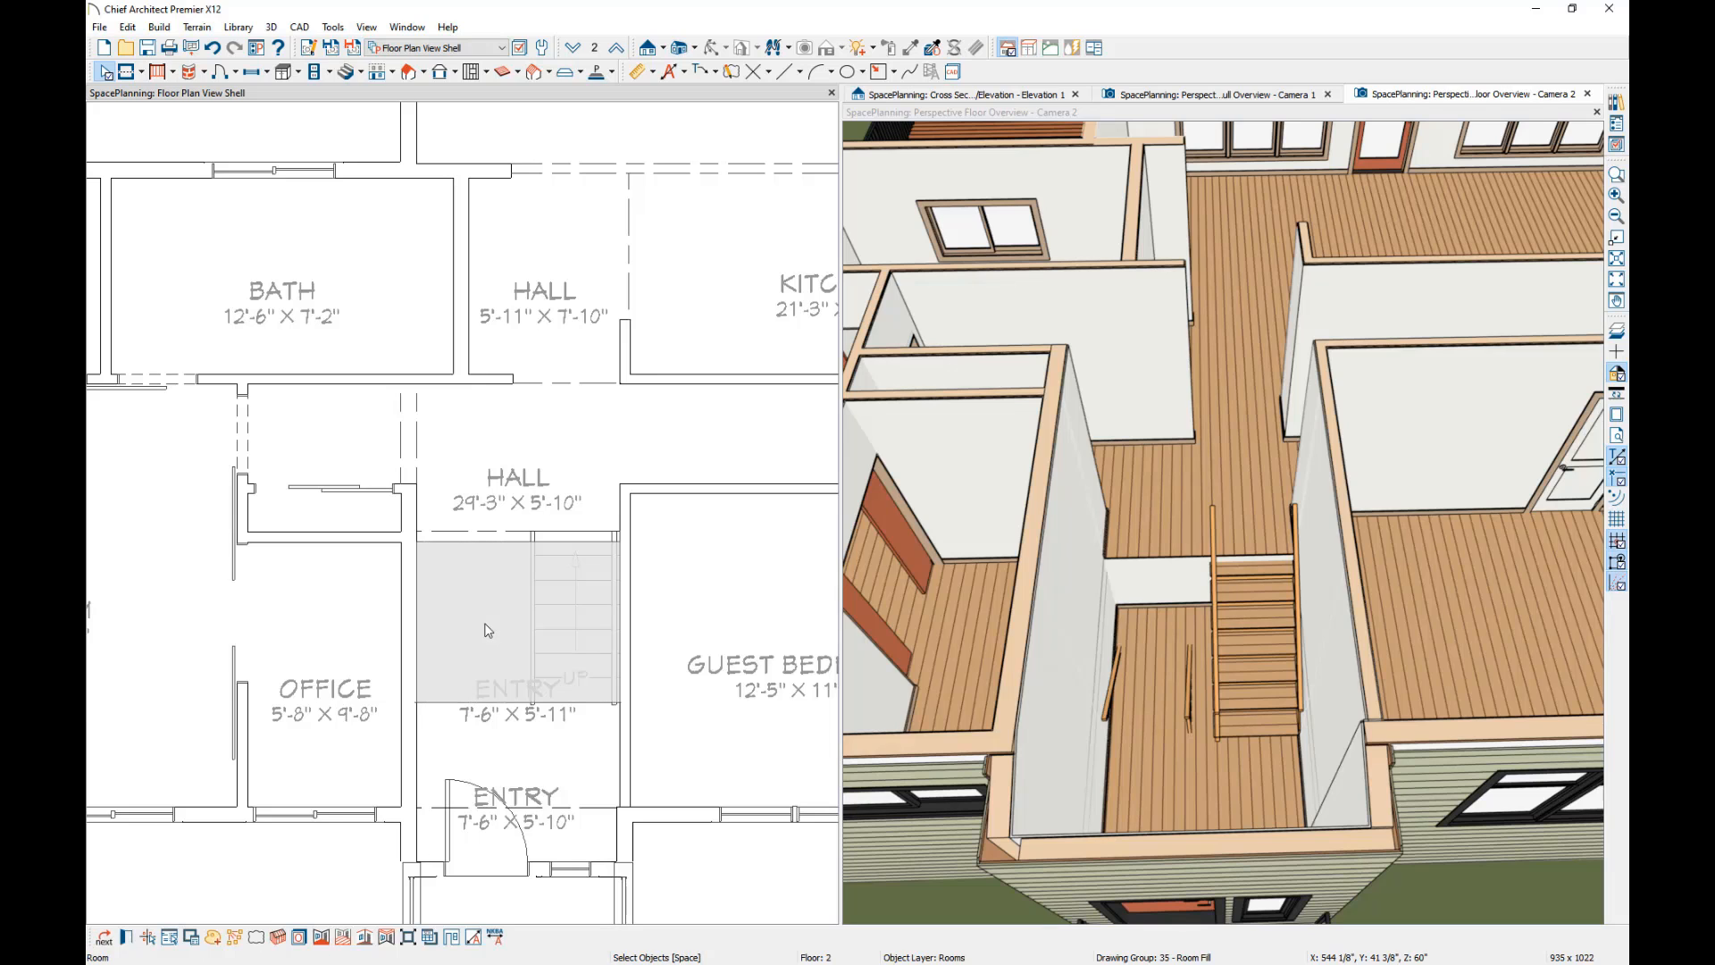
{"action": "double_click", "coordinate": [486, 632]}
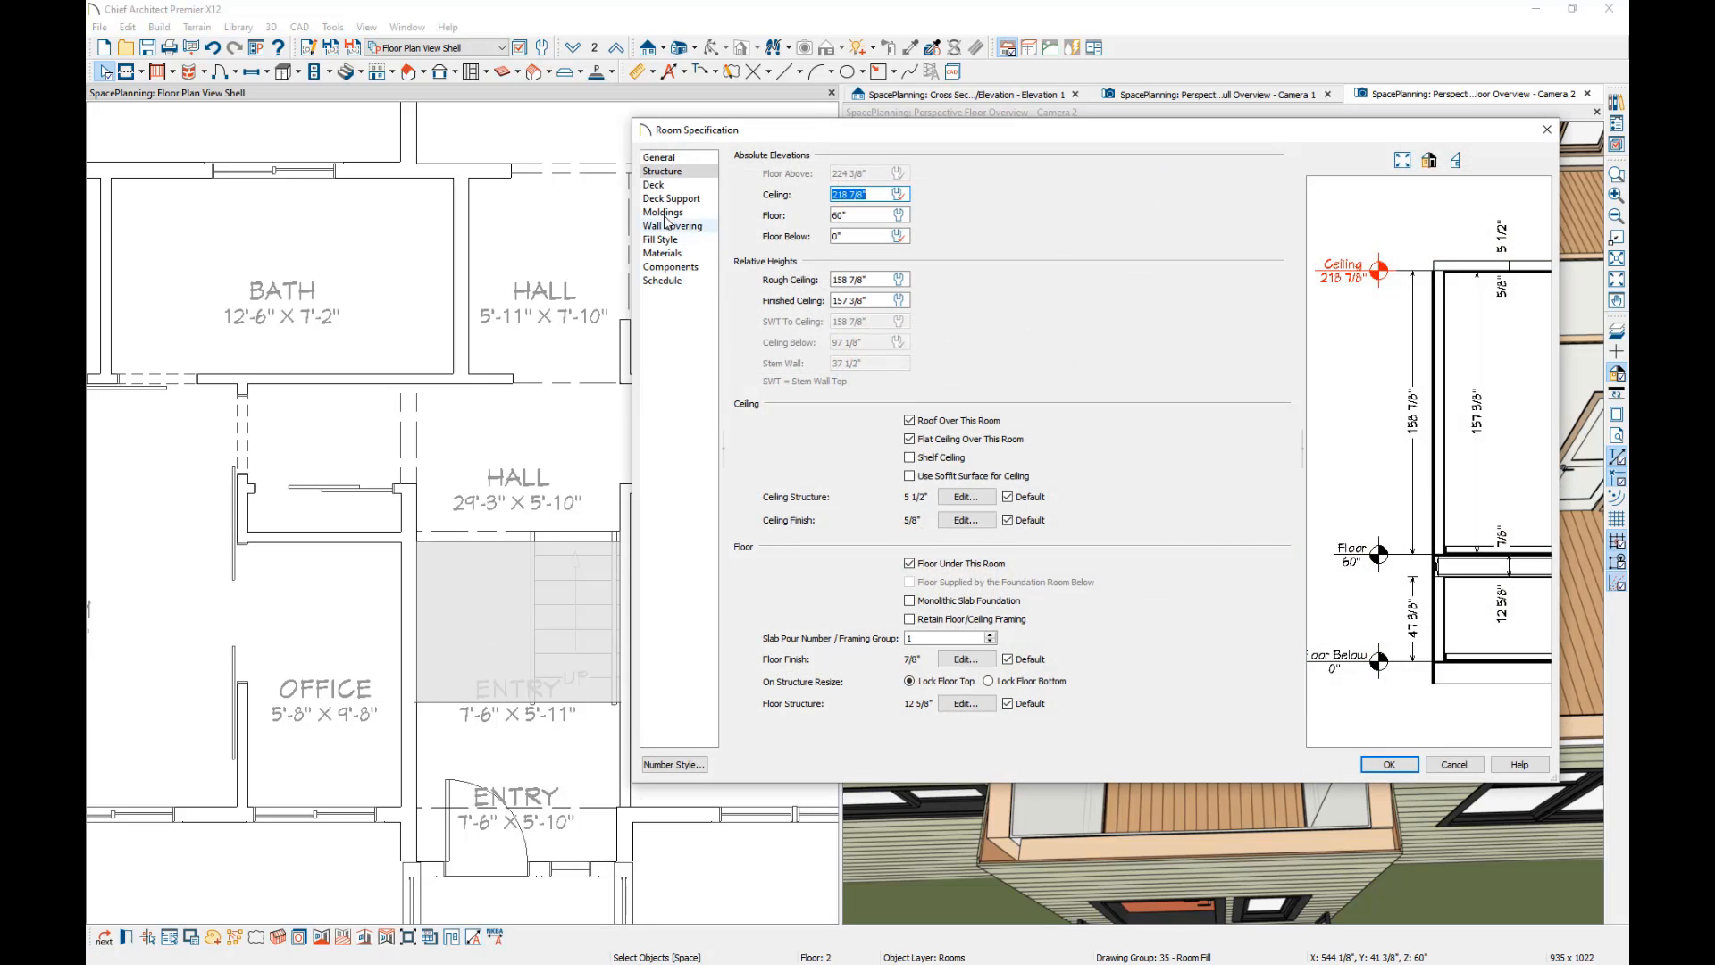
{"action": "left_click", "coordinate": [661, 157]}
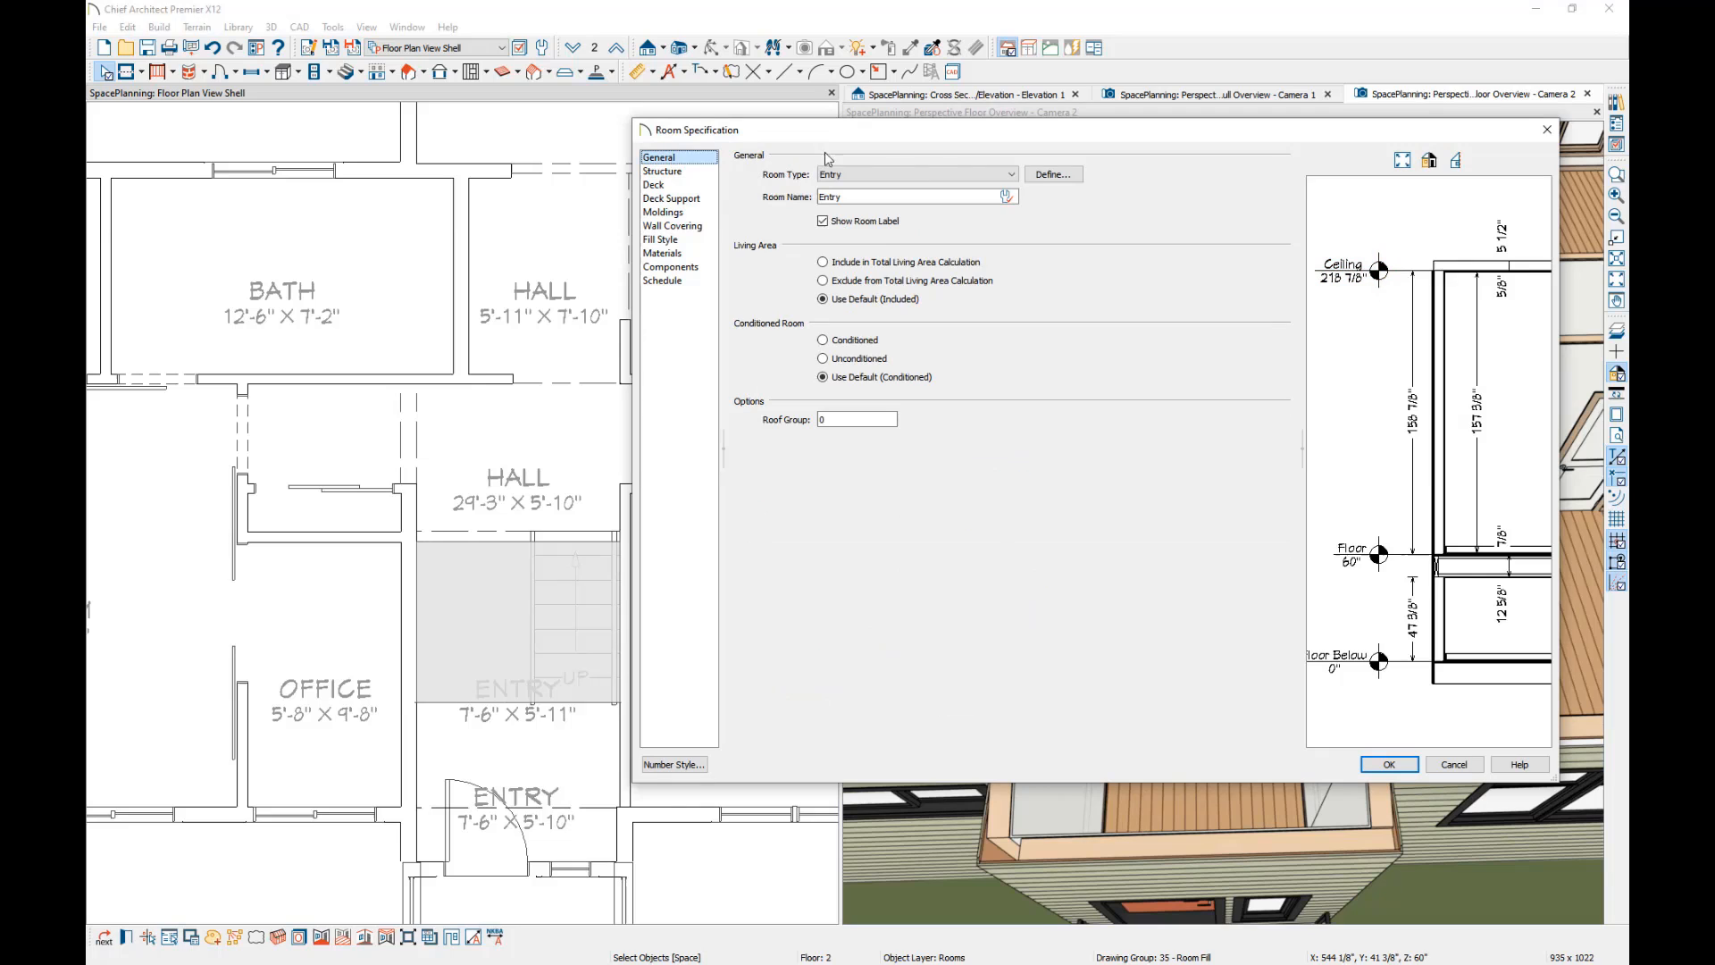
{"action": "left_click", "coordinate": [1014, 175]}
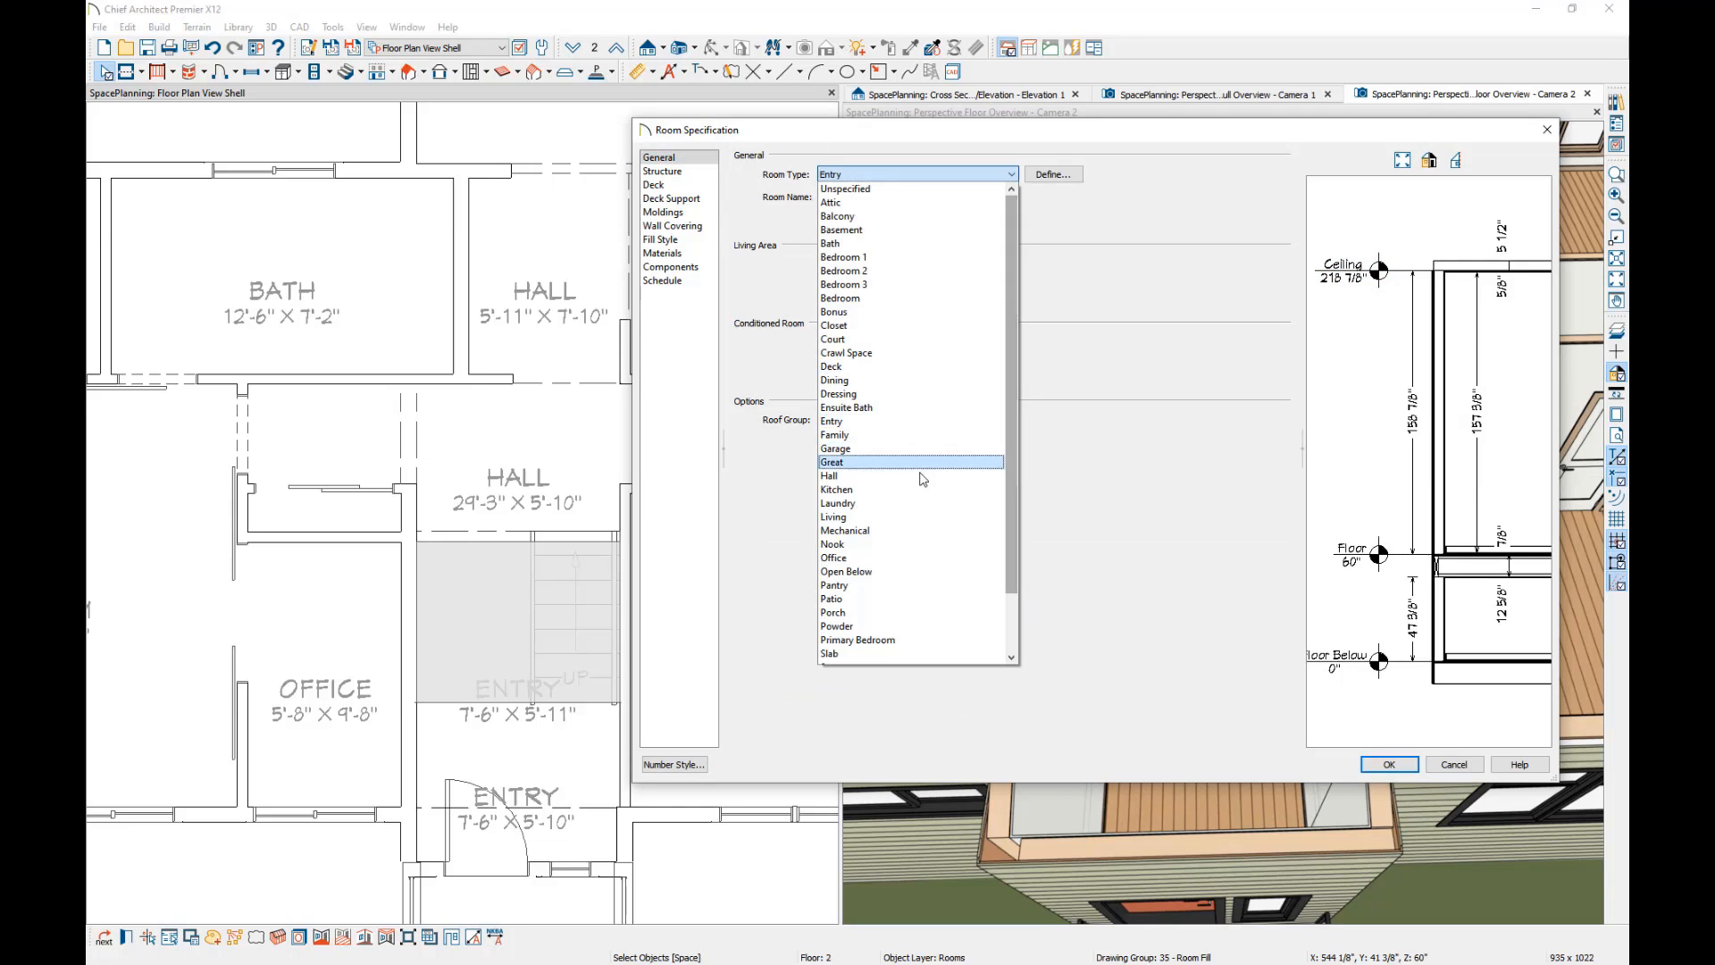
{"action": "left_click", "coordinate": [864, 572]}
{"action": "key", "text": "Return"}
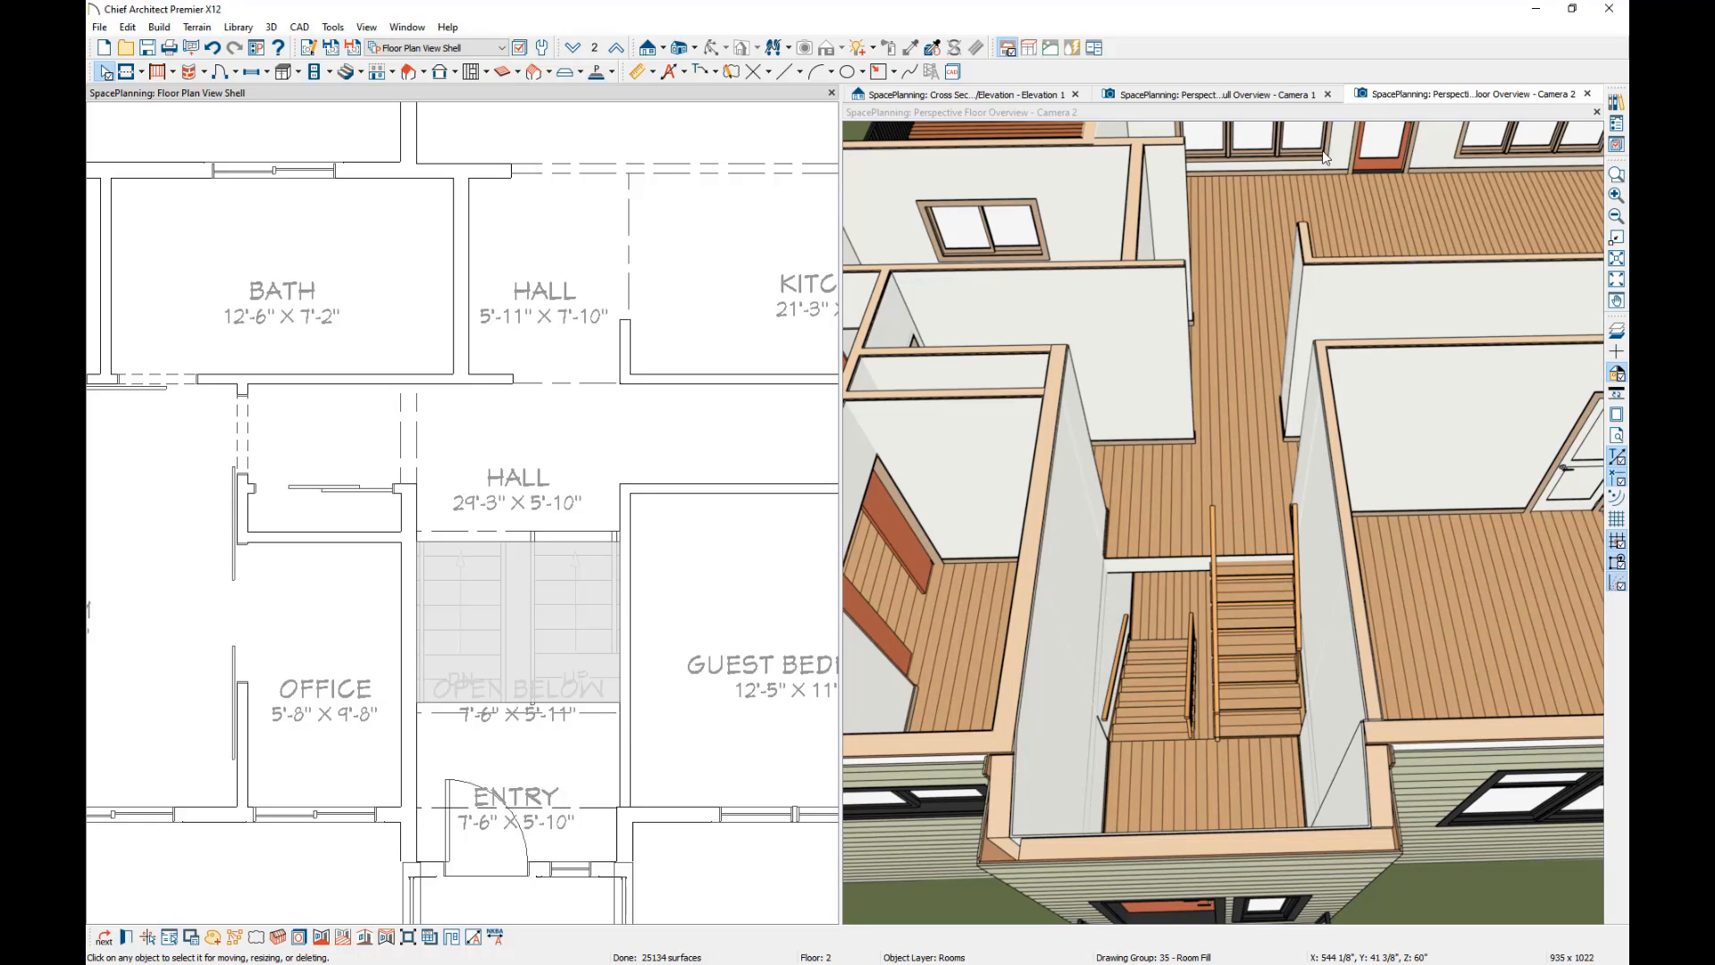
Inspect the split-level stairs and their railings in the full perspective overview and the cross-section elevation.
{"action": "left_click", "coordinate": [1232, 97]}
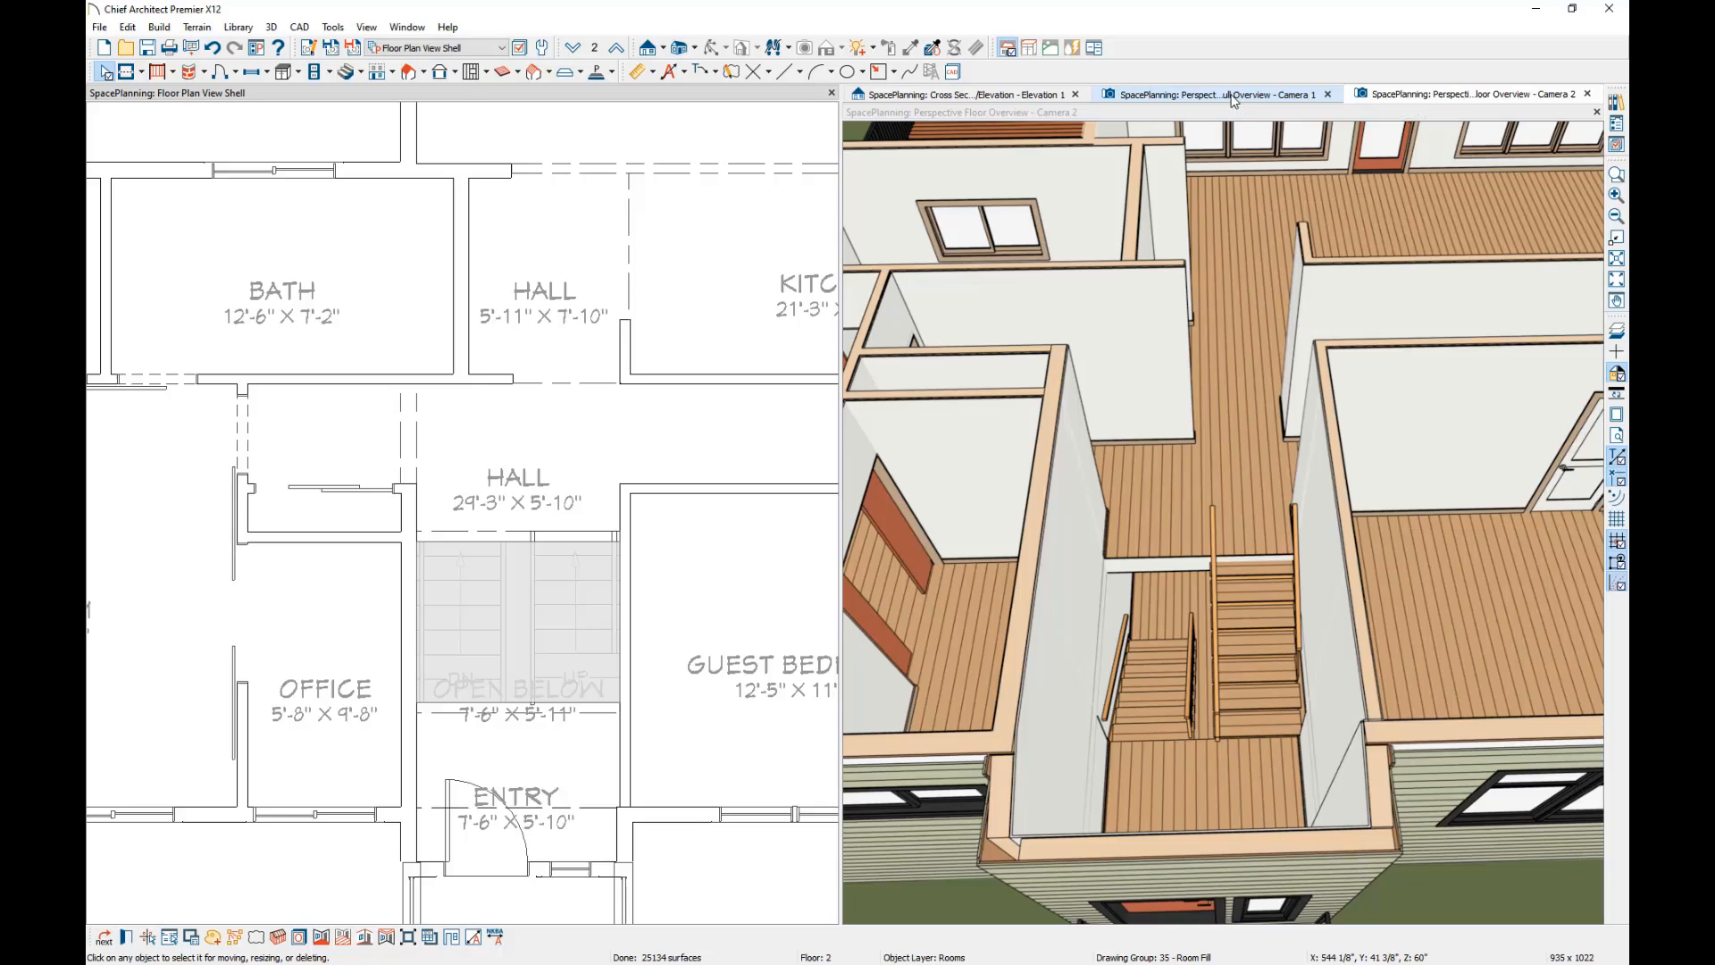
{"action": "left_click_drag", "start_coordinate": [943, 603], "coordinate": [1290, 628]}
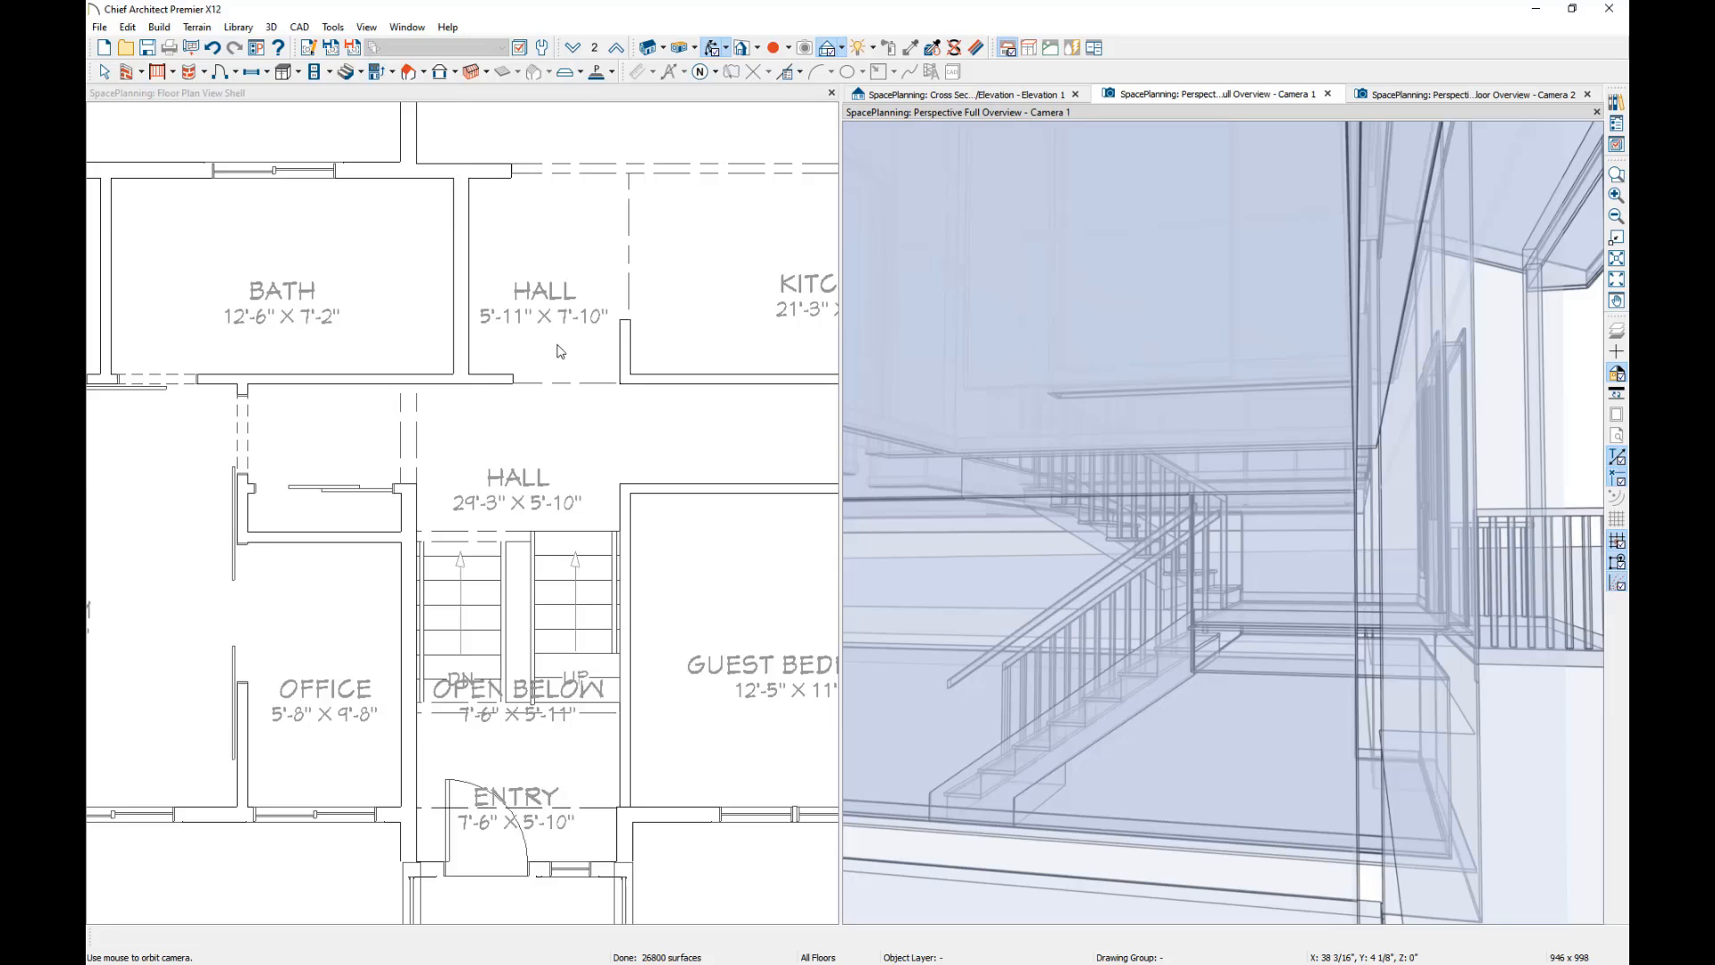
{"action": "left_click", "coordinate": [1020, 96]}
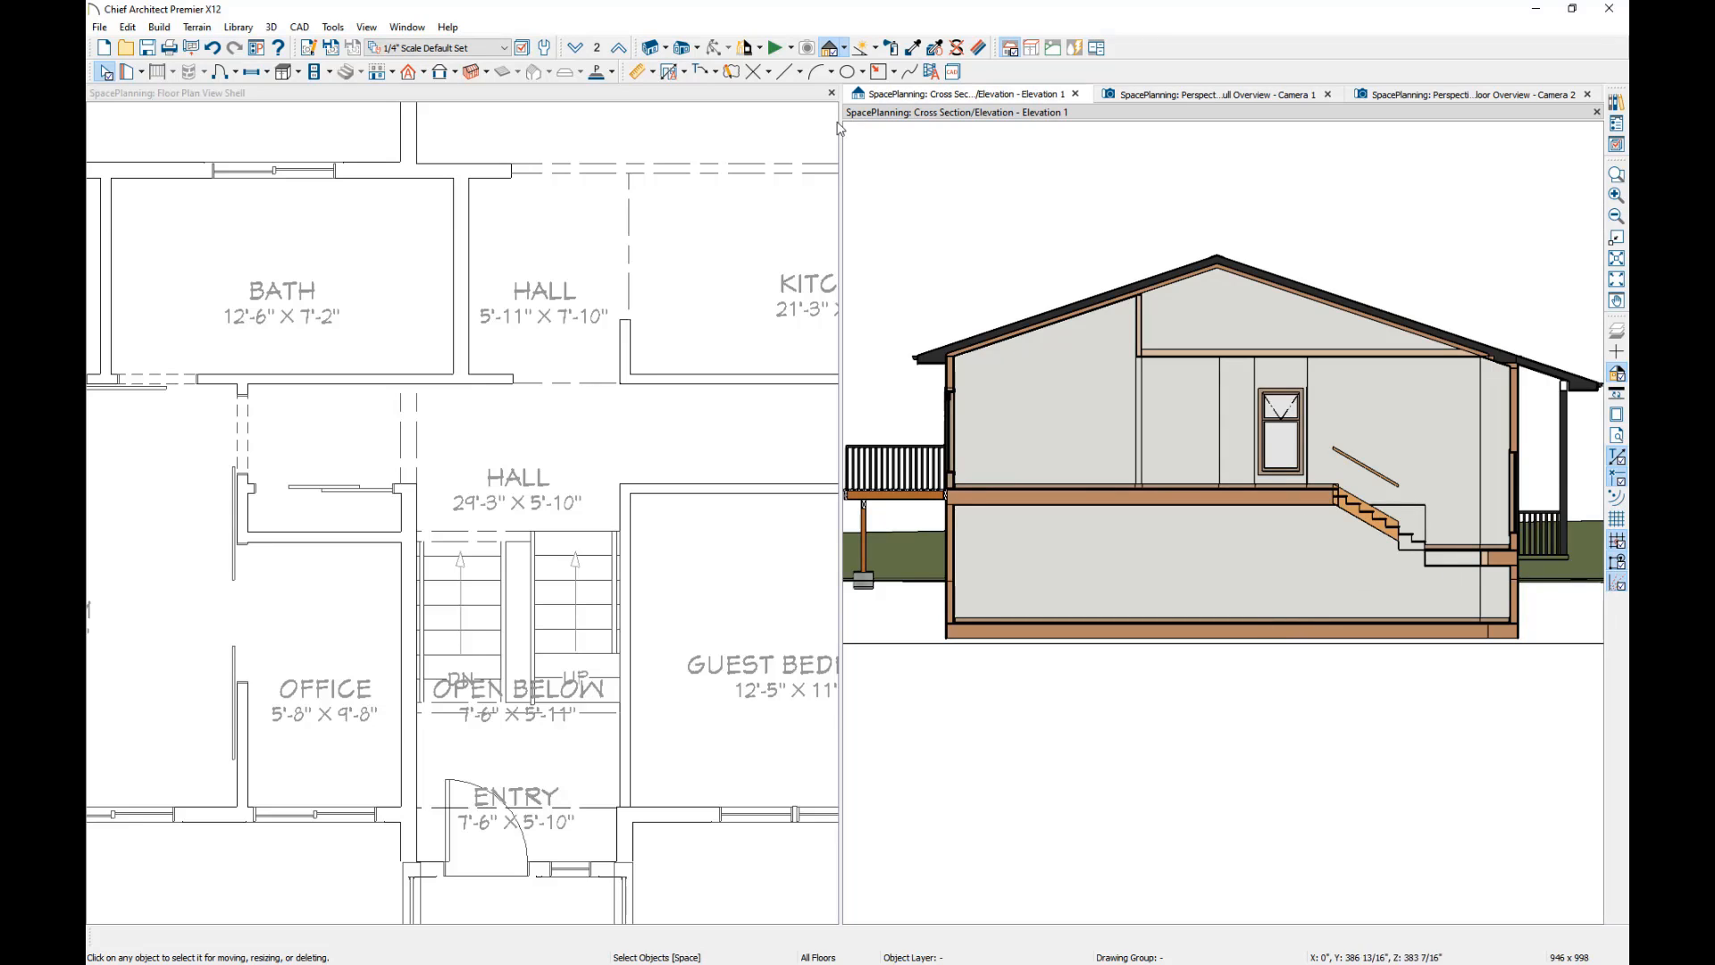
Show the entire second-floor plan and go down to floor 1.
{"action": "left_click", "coordinate": [736, 94]}
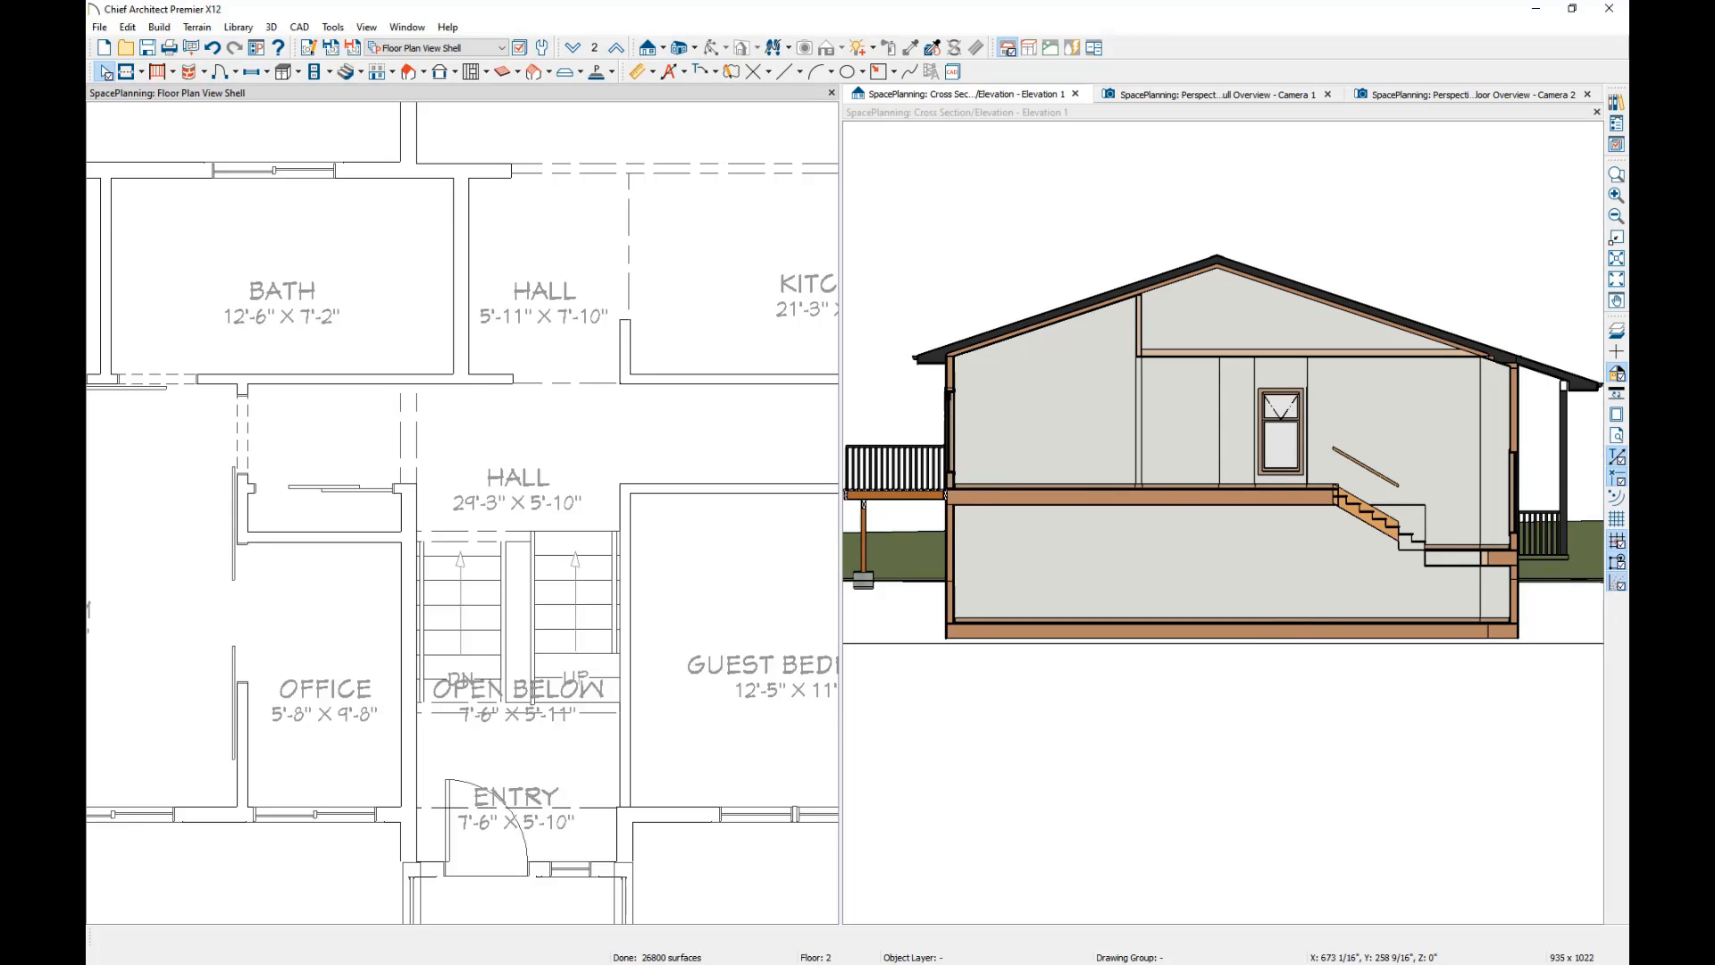
{"action": "left_click", "coordinate": [1619, 281]}
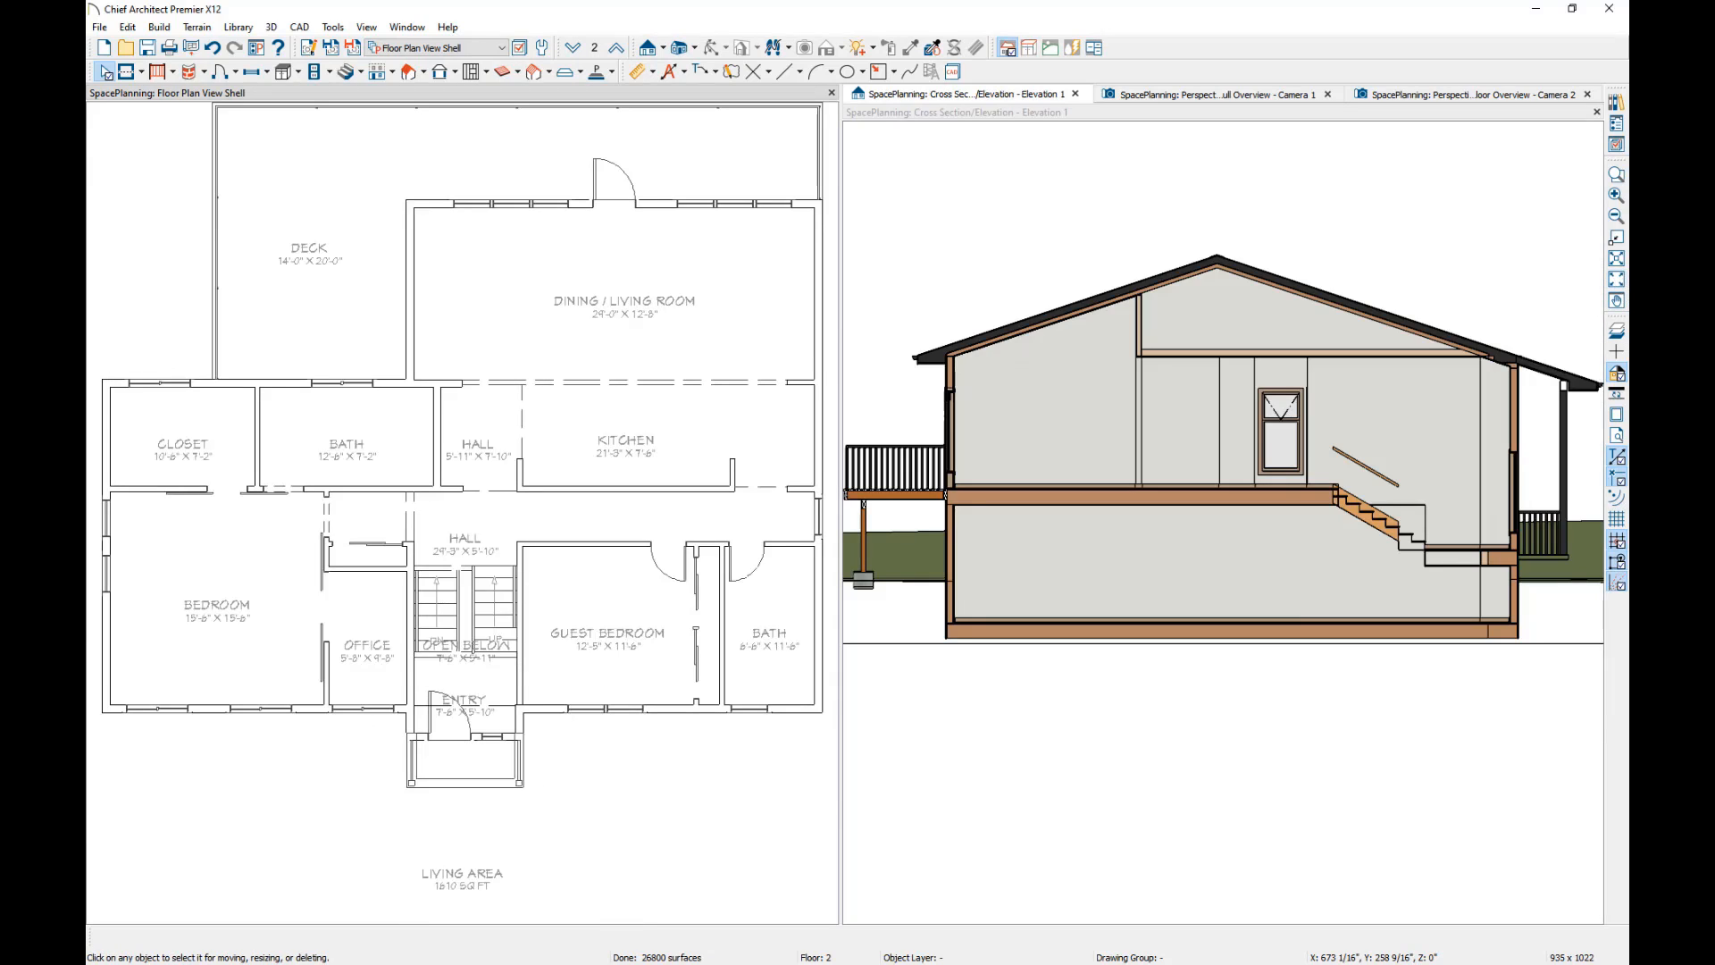
{"action": "left_click", "coordinate": [573, 47]}
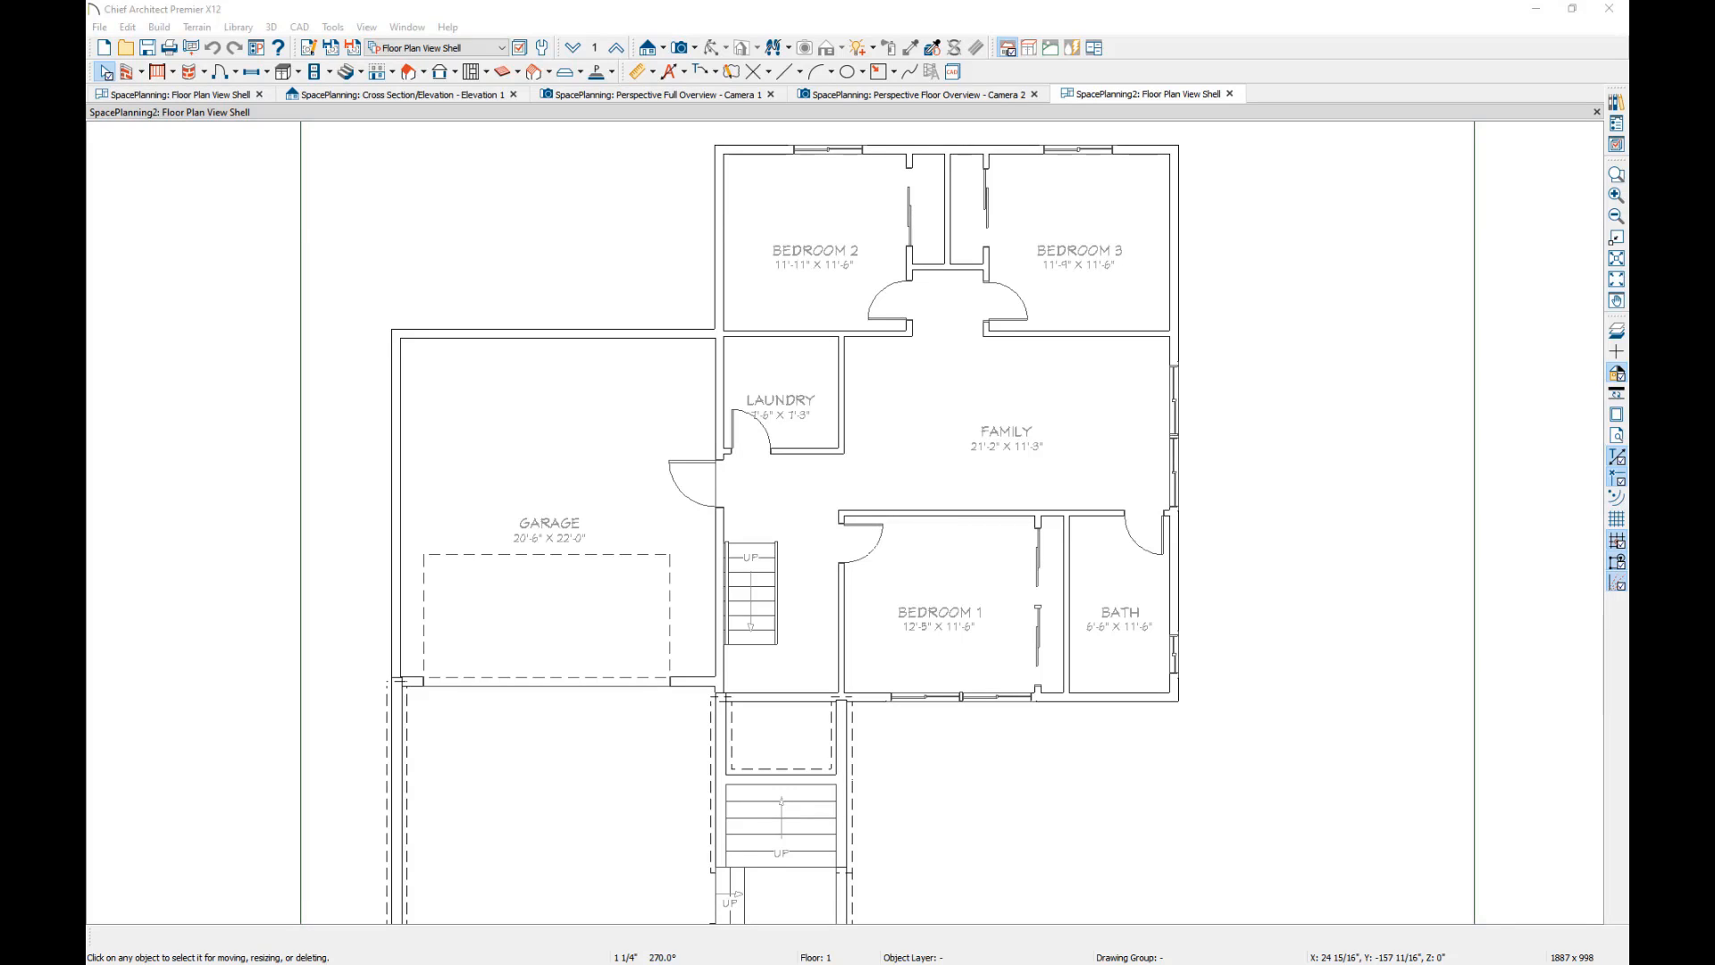
Create a perspective full overview of the SpacePlanning2 house, examine its garage and entry sides, and return to its floor plan.
{"action": "left_click", "coordinate": [696, 49]}
{"action": "left_click", "coordinate": [748, 95]}
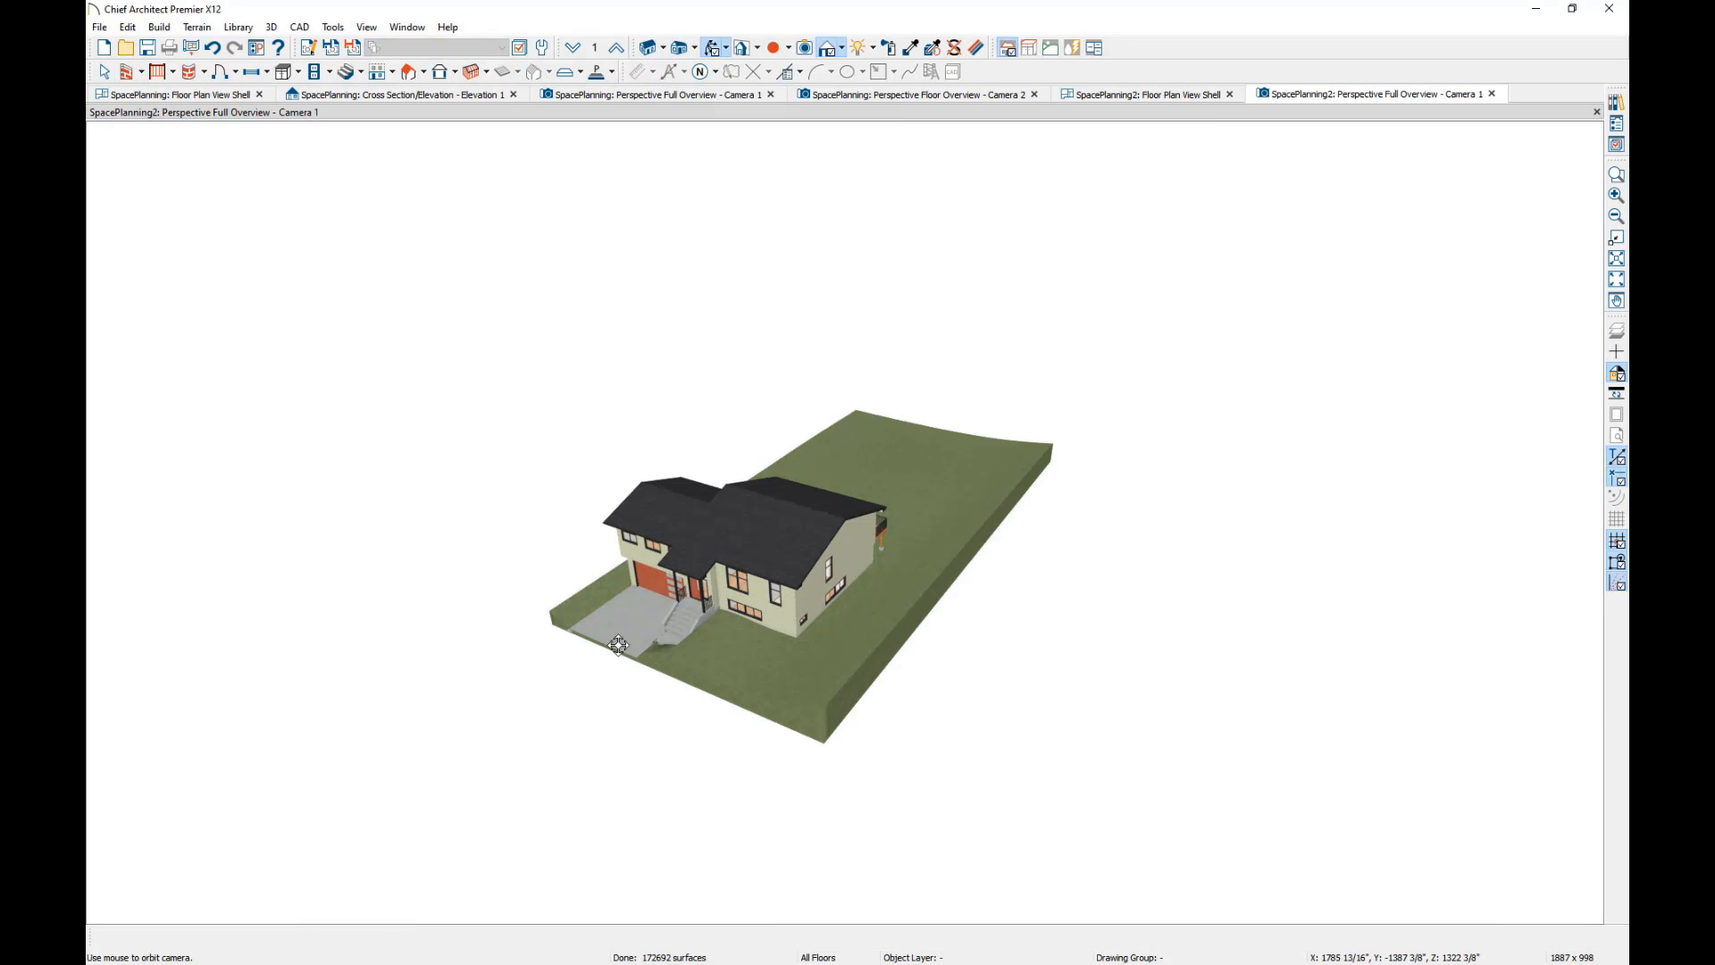
{"action": "left_click_drag", "start_coordinate": [620, 644], "coordinate": [898, 537]}
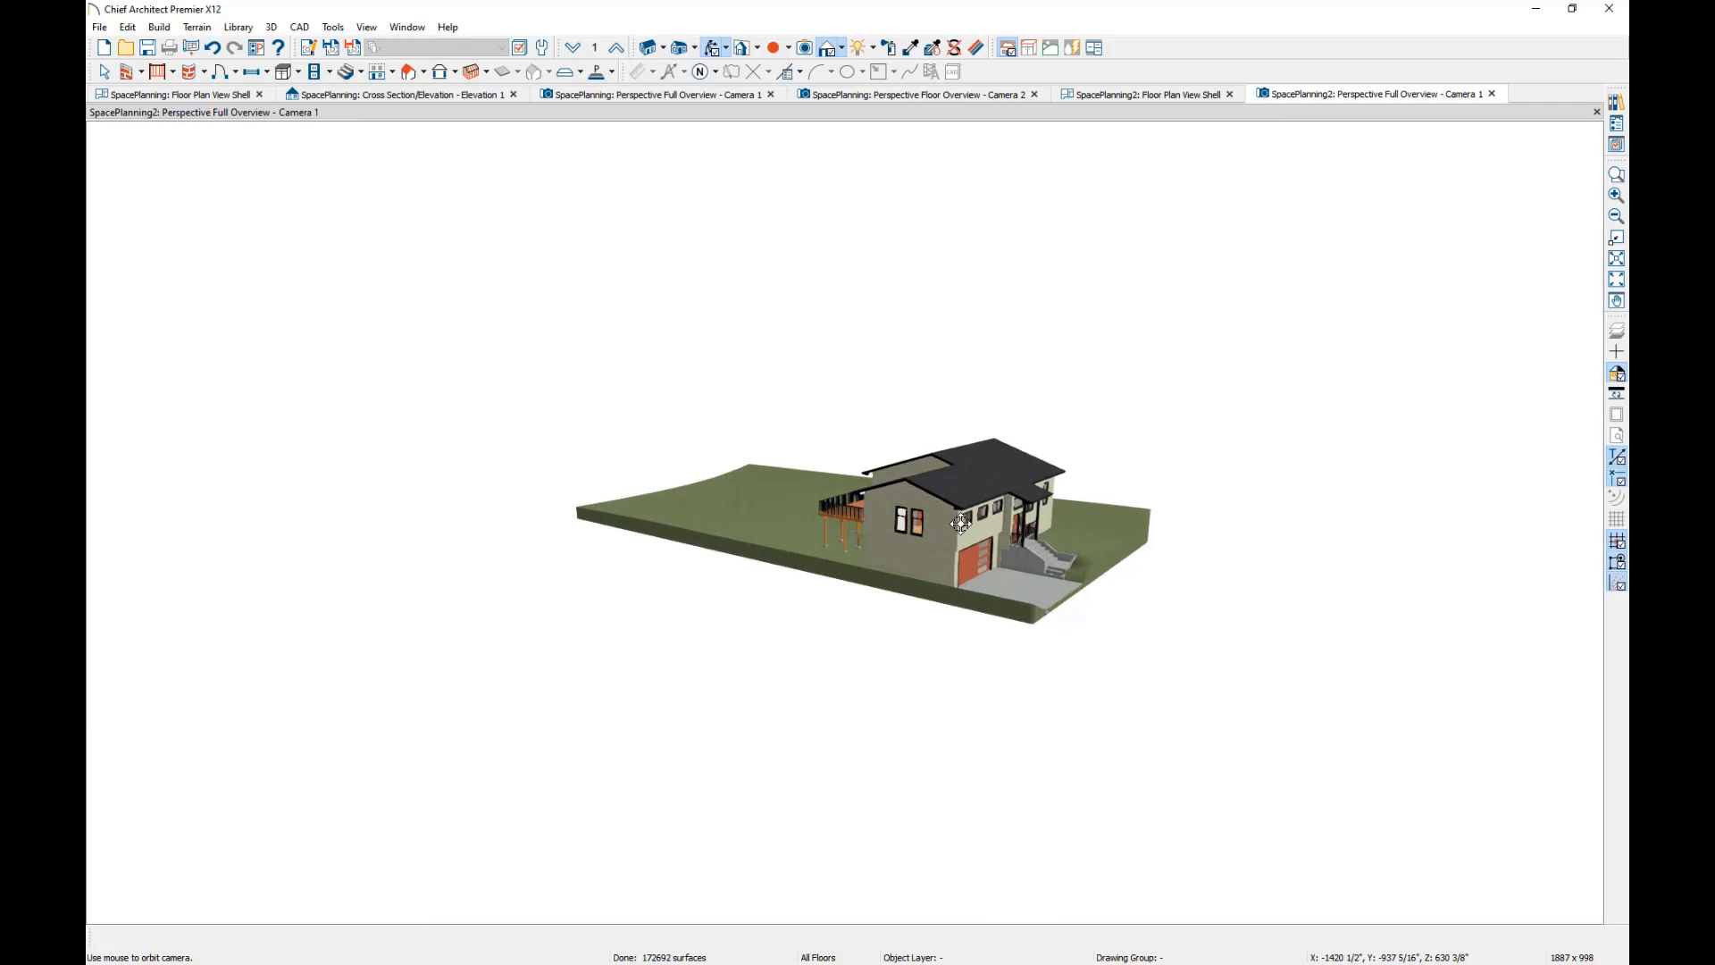
{"action": "scroll", "coordinate": [960, 523], "scroll_direction": "up", "scroll_amount": 5}
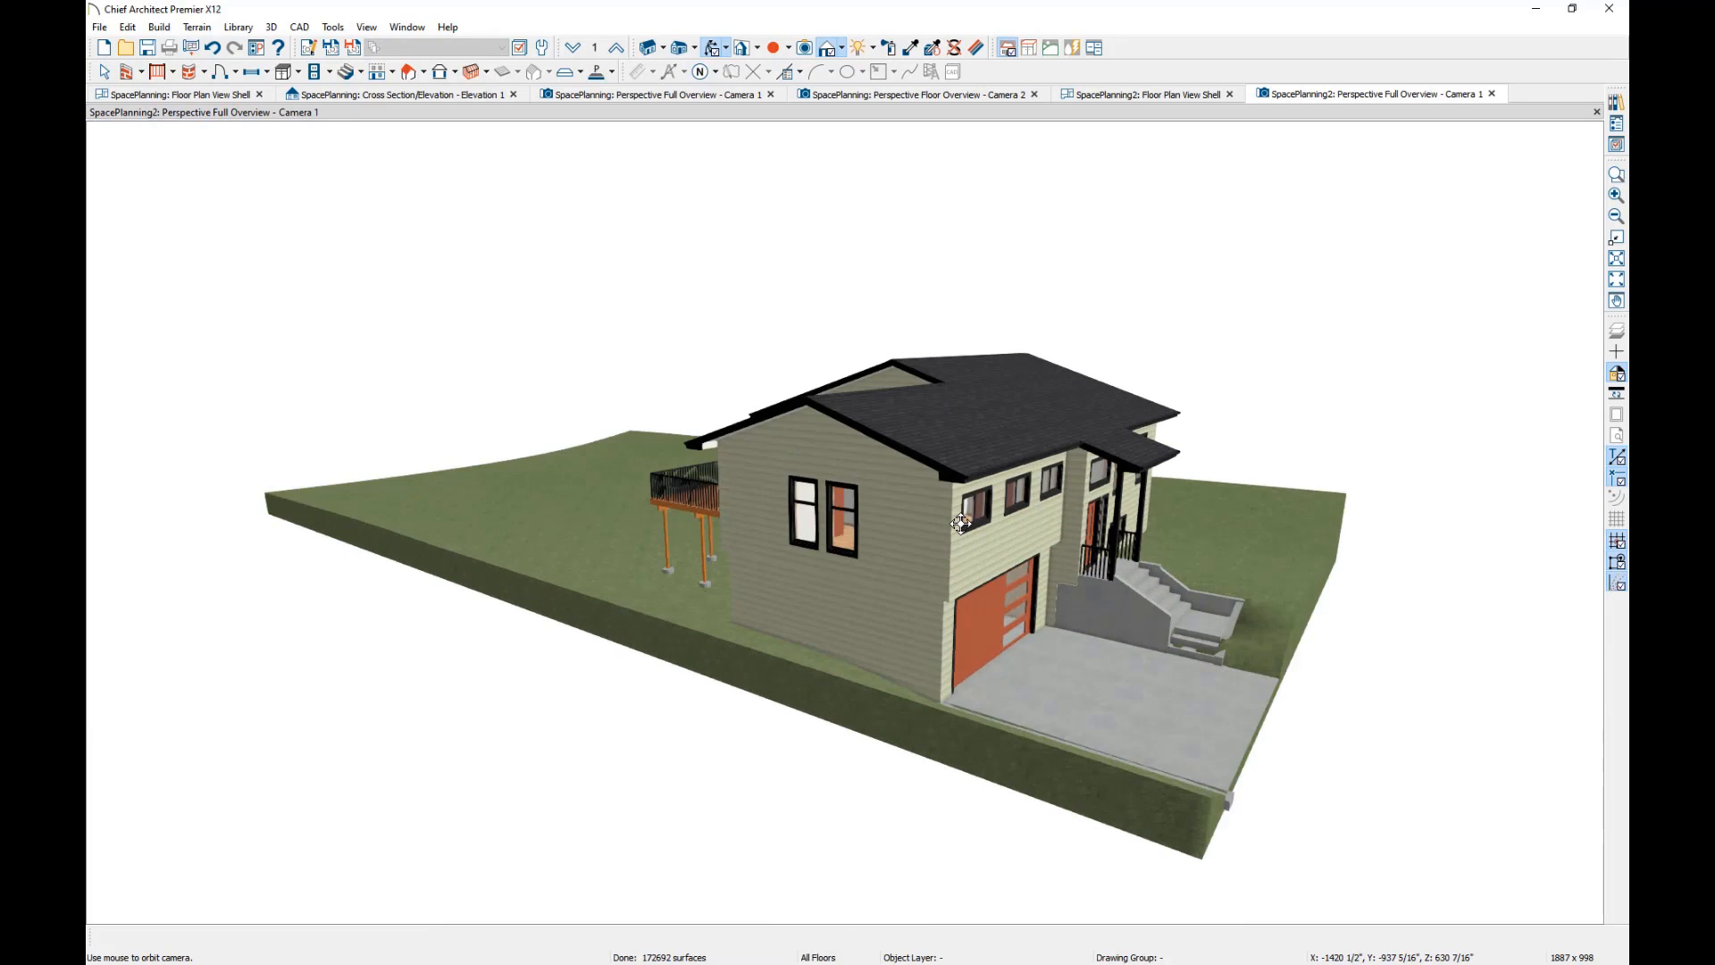
{"action": "scroll", "coordinate": [960, 523], "scroll_direction": "down", "scroll_amount": 4}
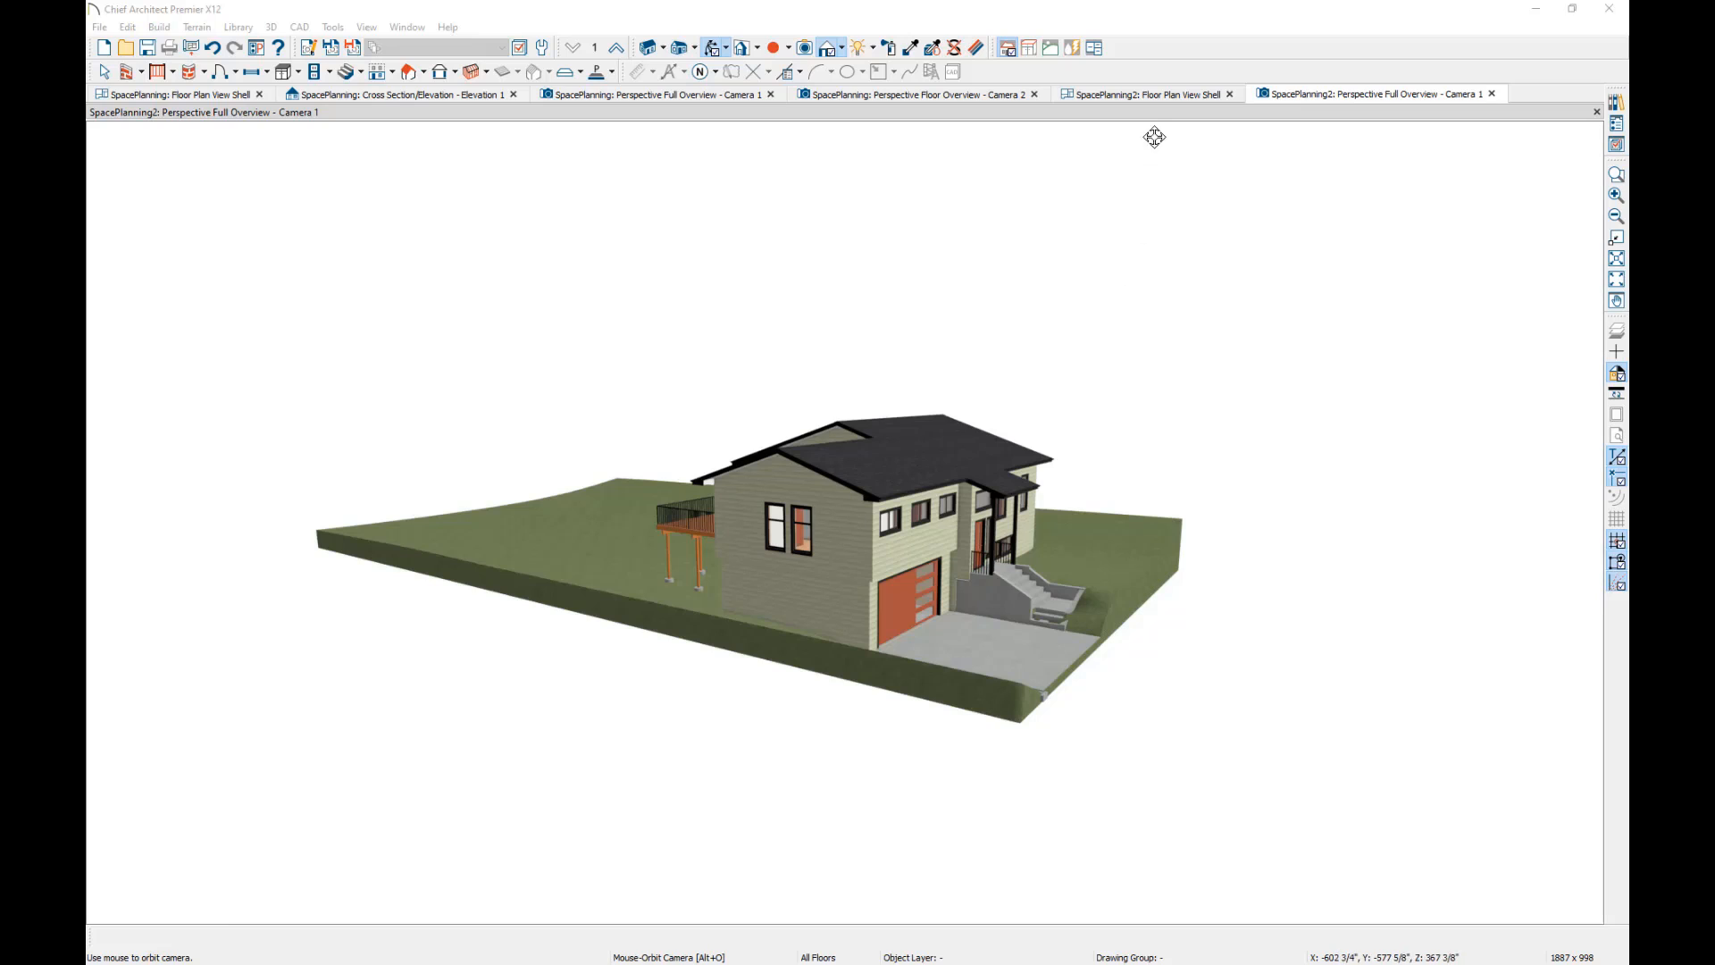
{"action": "left_click", "coordinate": [1148, 94]}
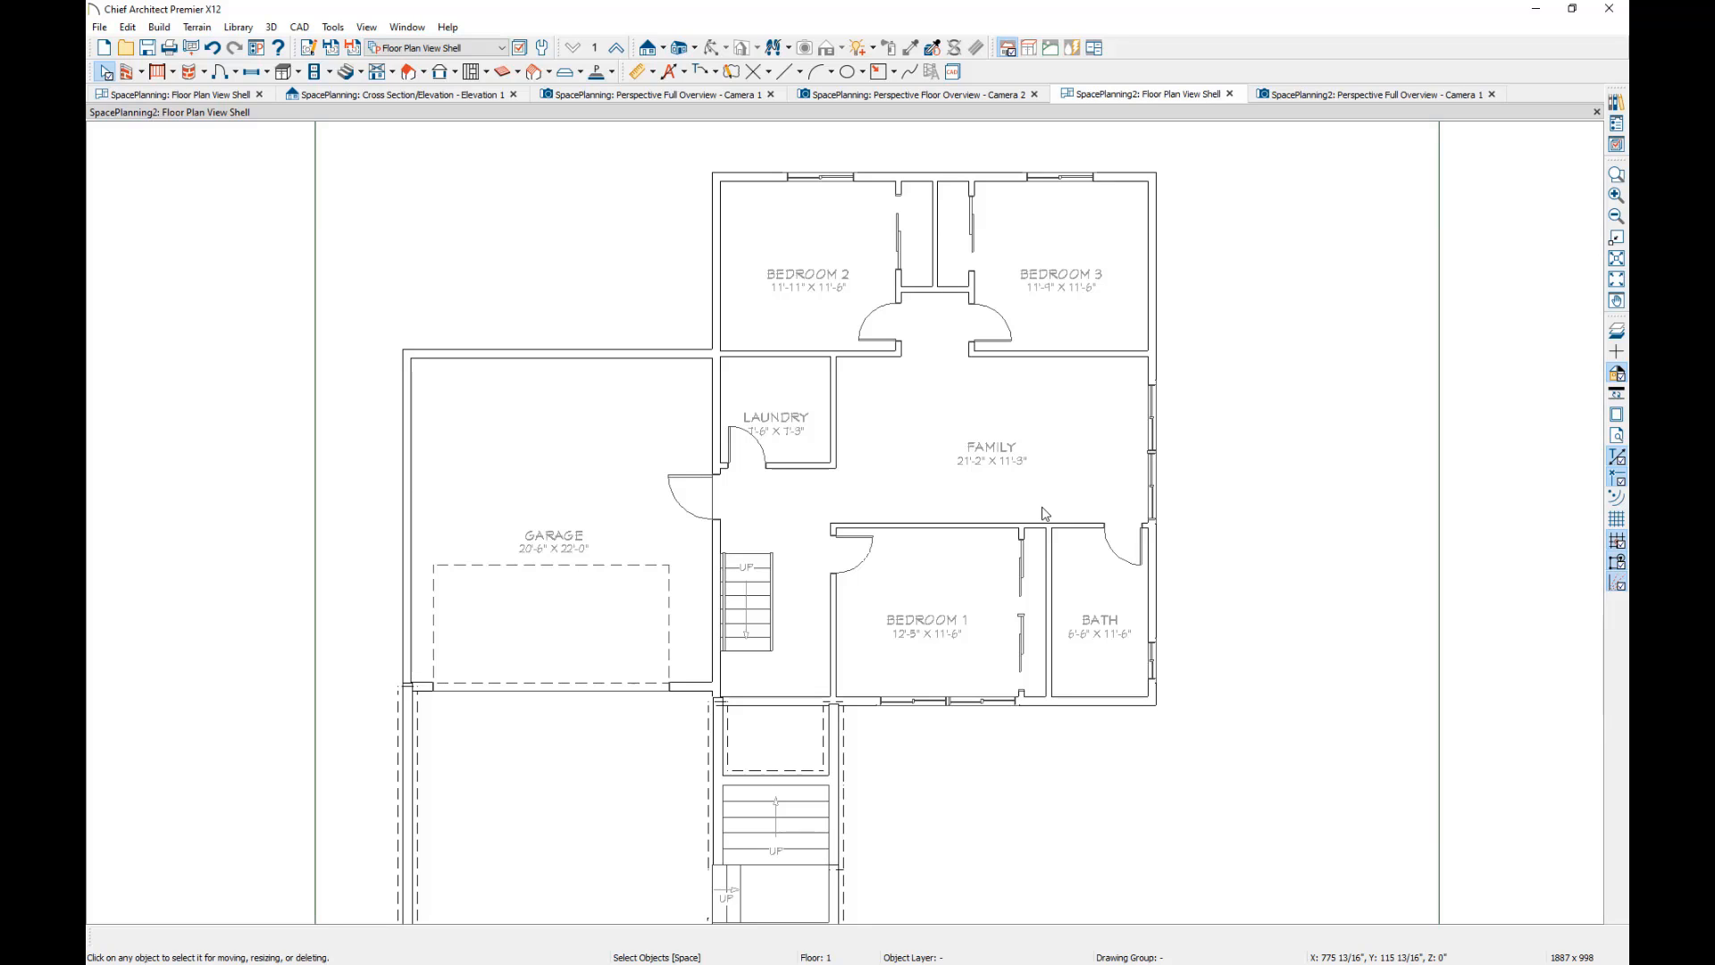
Build a foundation with walls and footings using the default heights, derived from the 1st floor plan.
{"action": "left_click", "coordinate": [394, 72]}
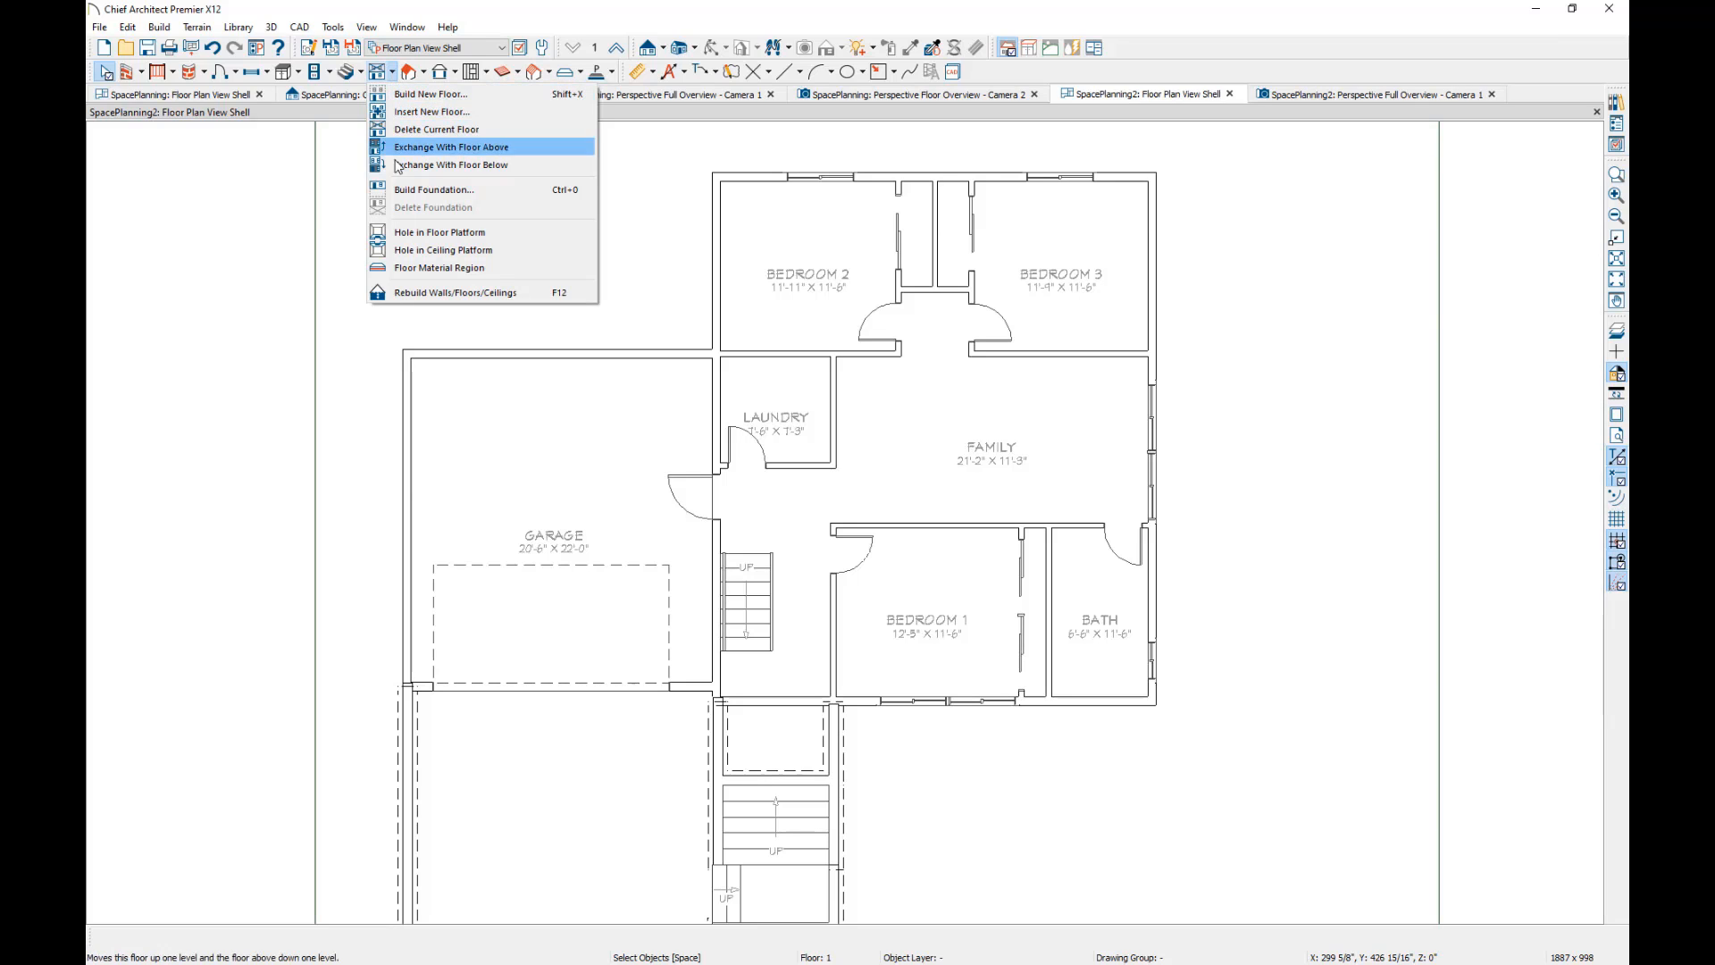
{"action": "left_click", "coordinate": [396, 191]}
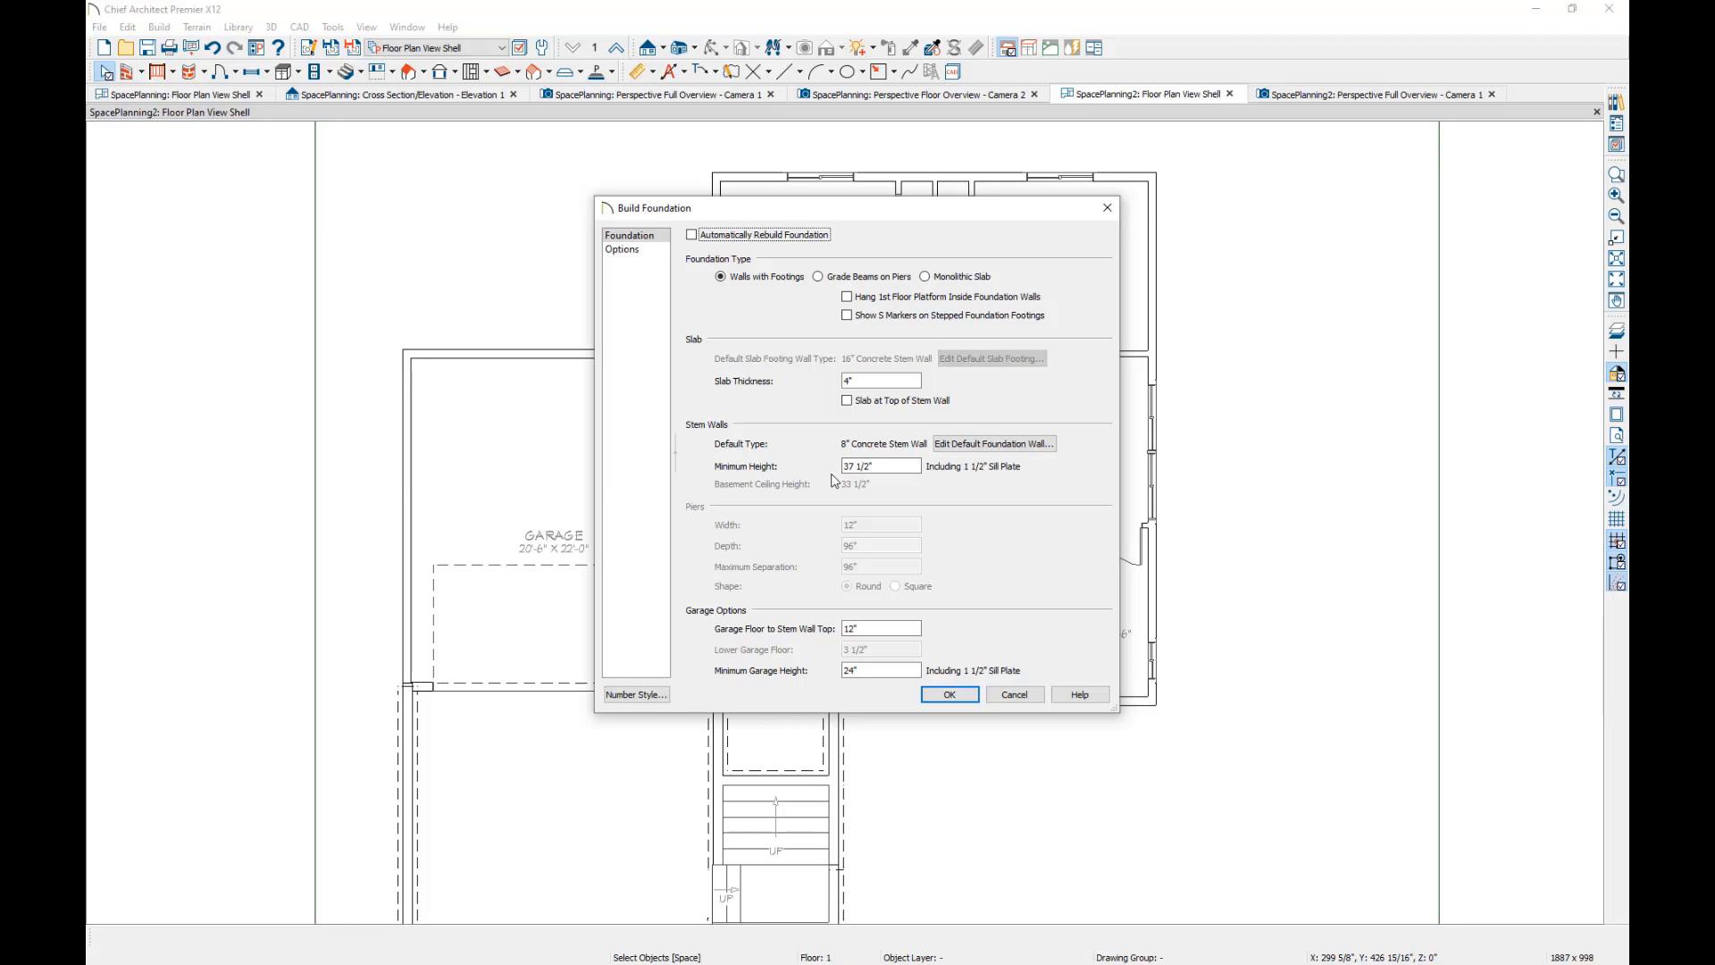
{"action": "left_click", "coordinate": [949, 695]}
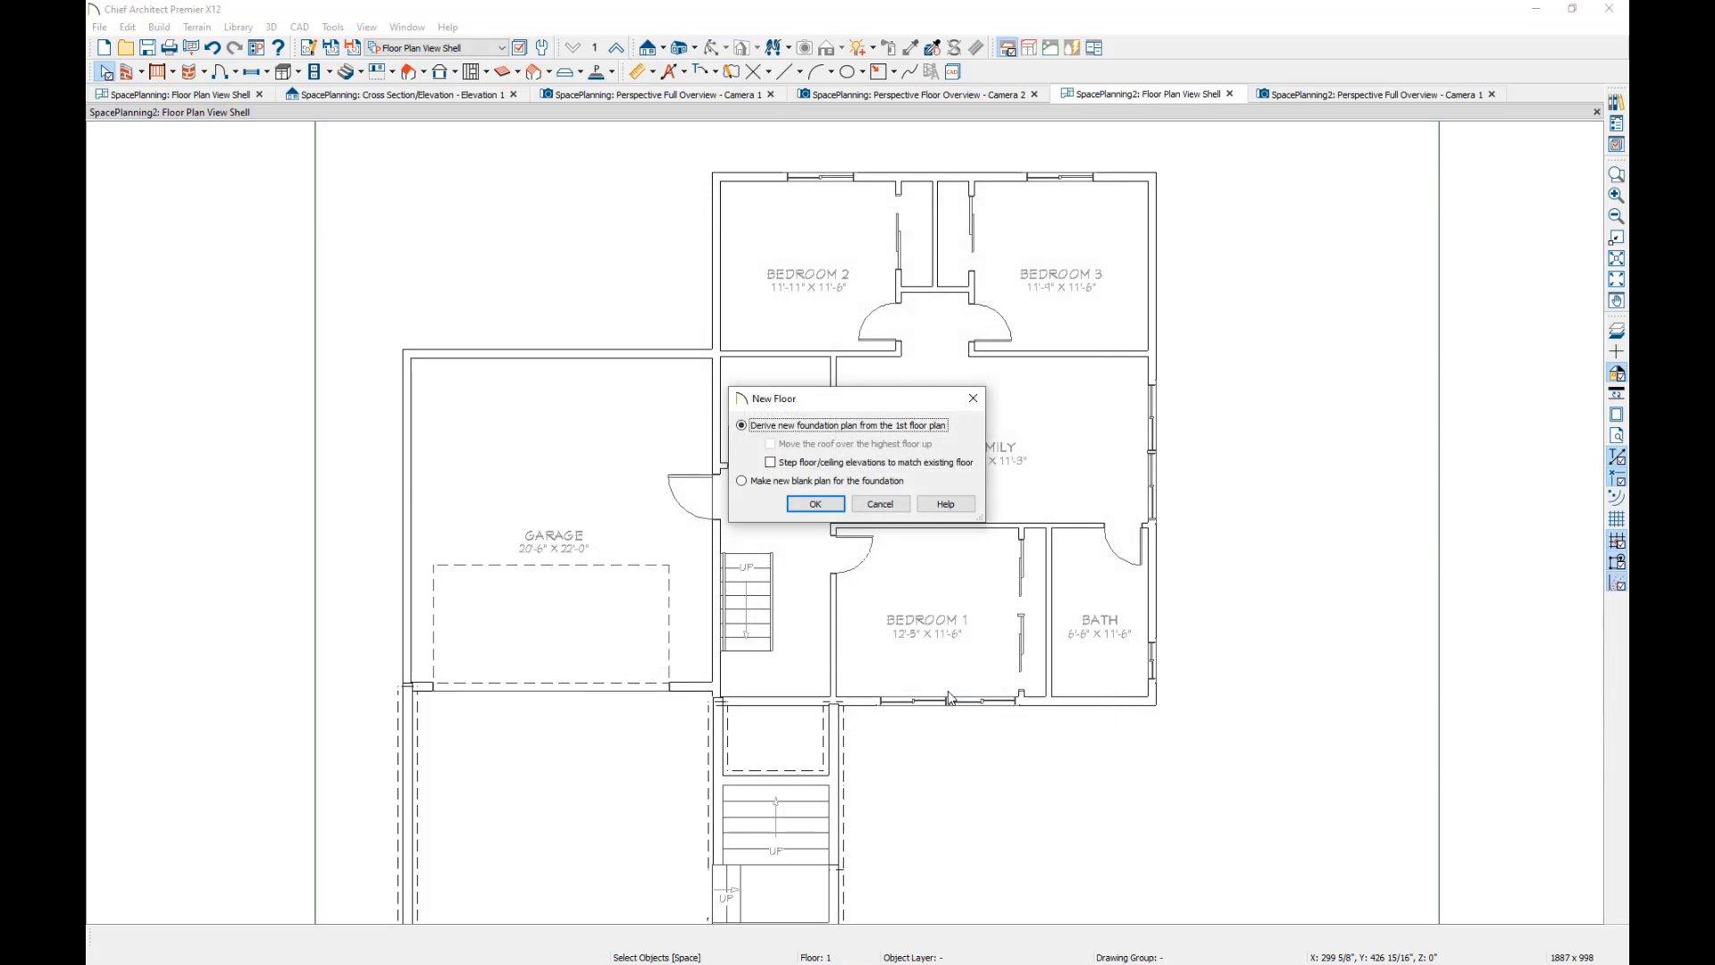
{"action": "key", "text": "Return"}
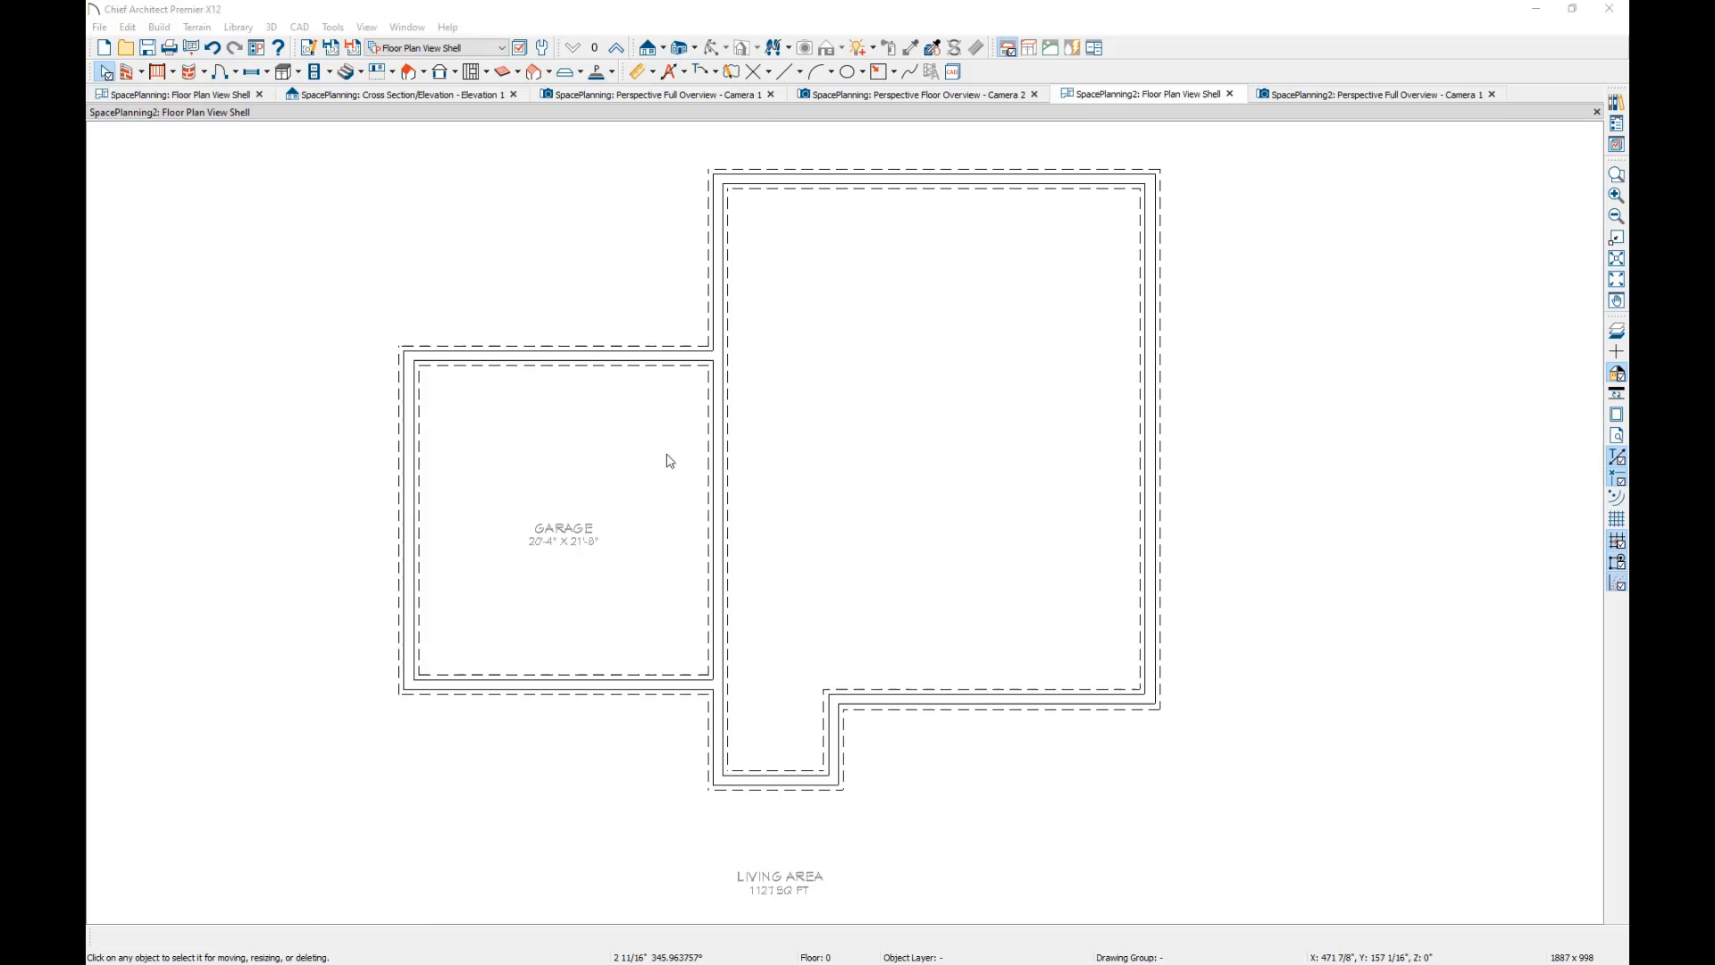
Check the garage foundation room's specification, and set the main foundation room's rough and finished ceiling to 0" with a 4" stem wall.
{"action": "double_click", "coordinate": [607, 430]}
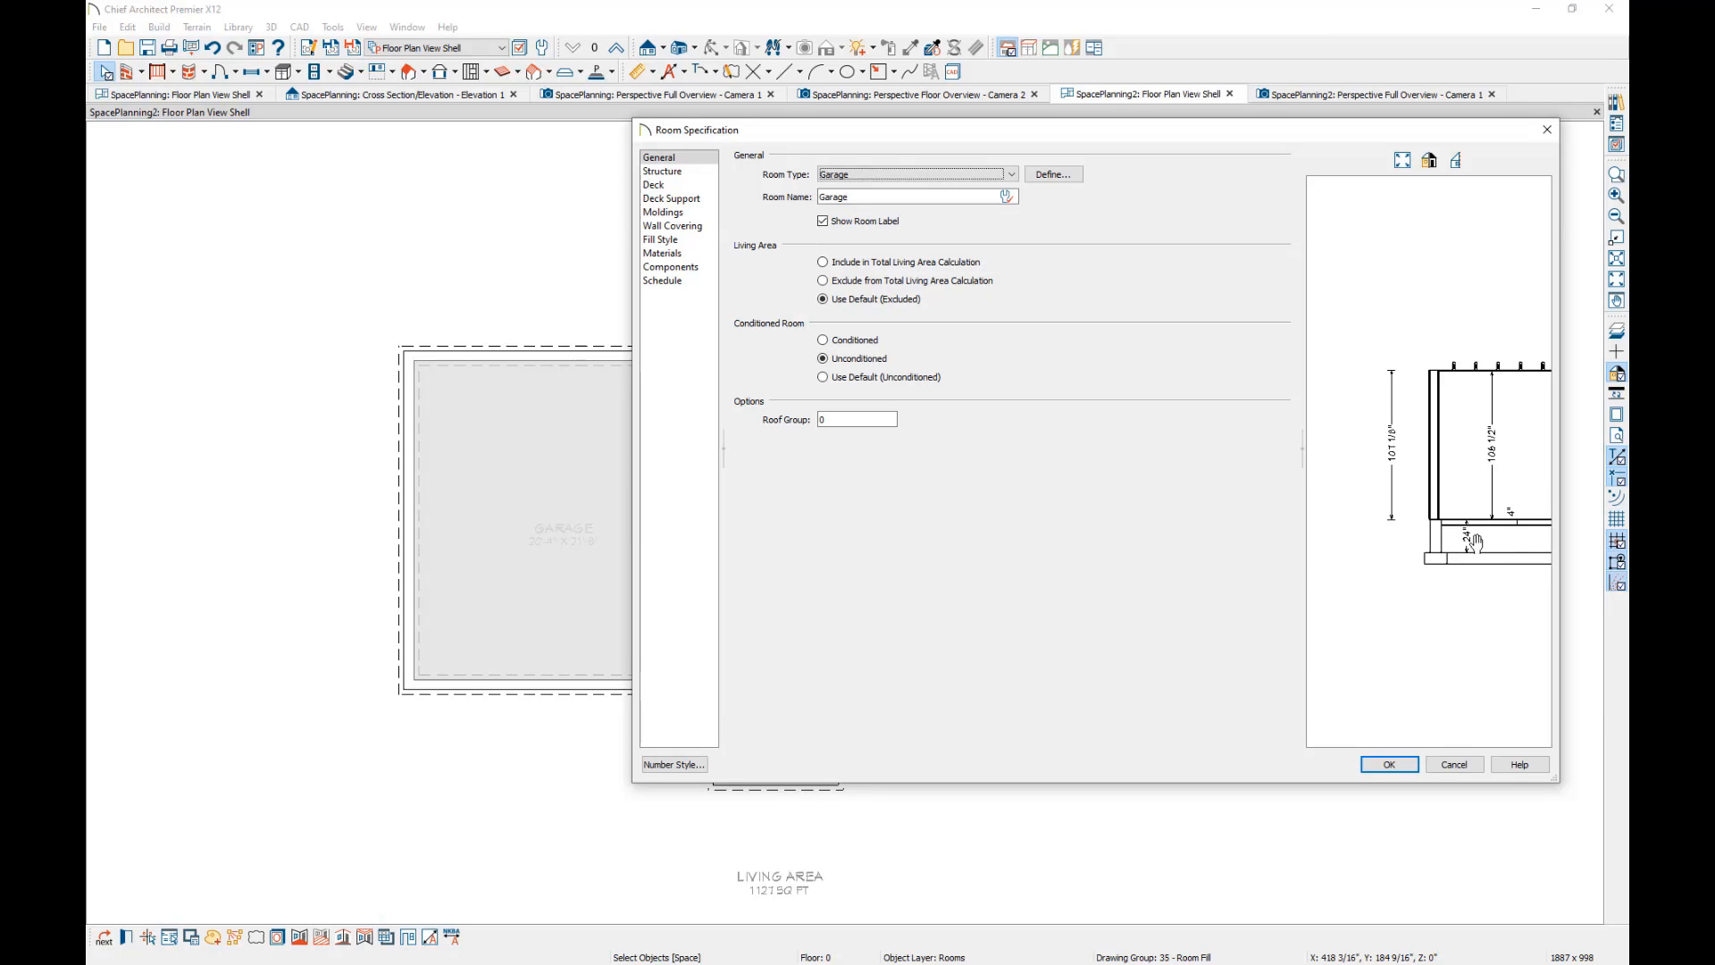
{"action": "left_click", "coordinate": [1398, 762]}
{"action": "double_click", "coordinate": [846, 433]}
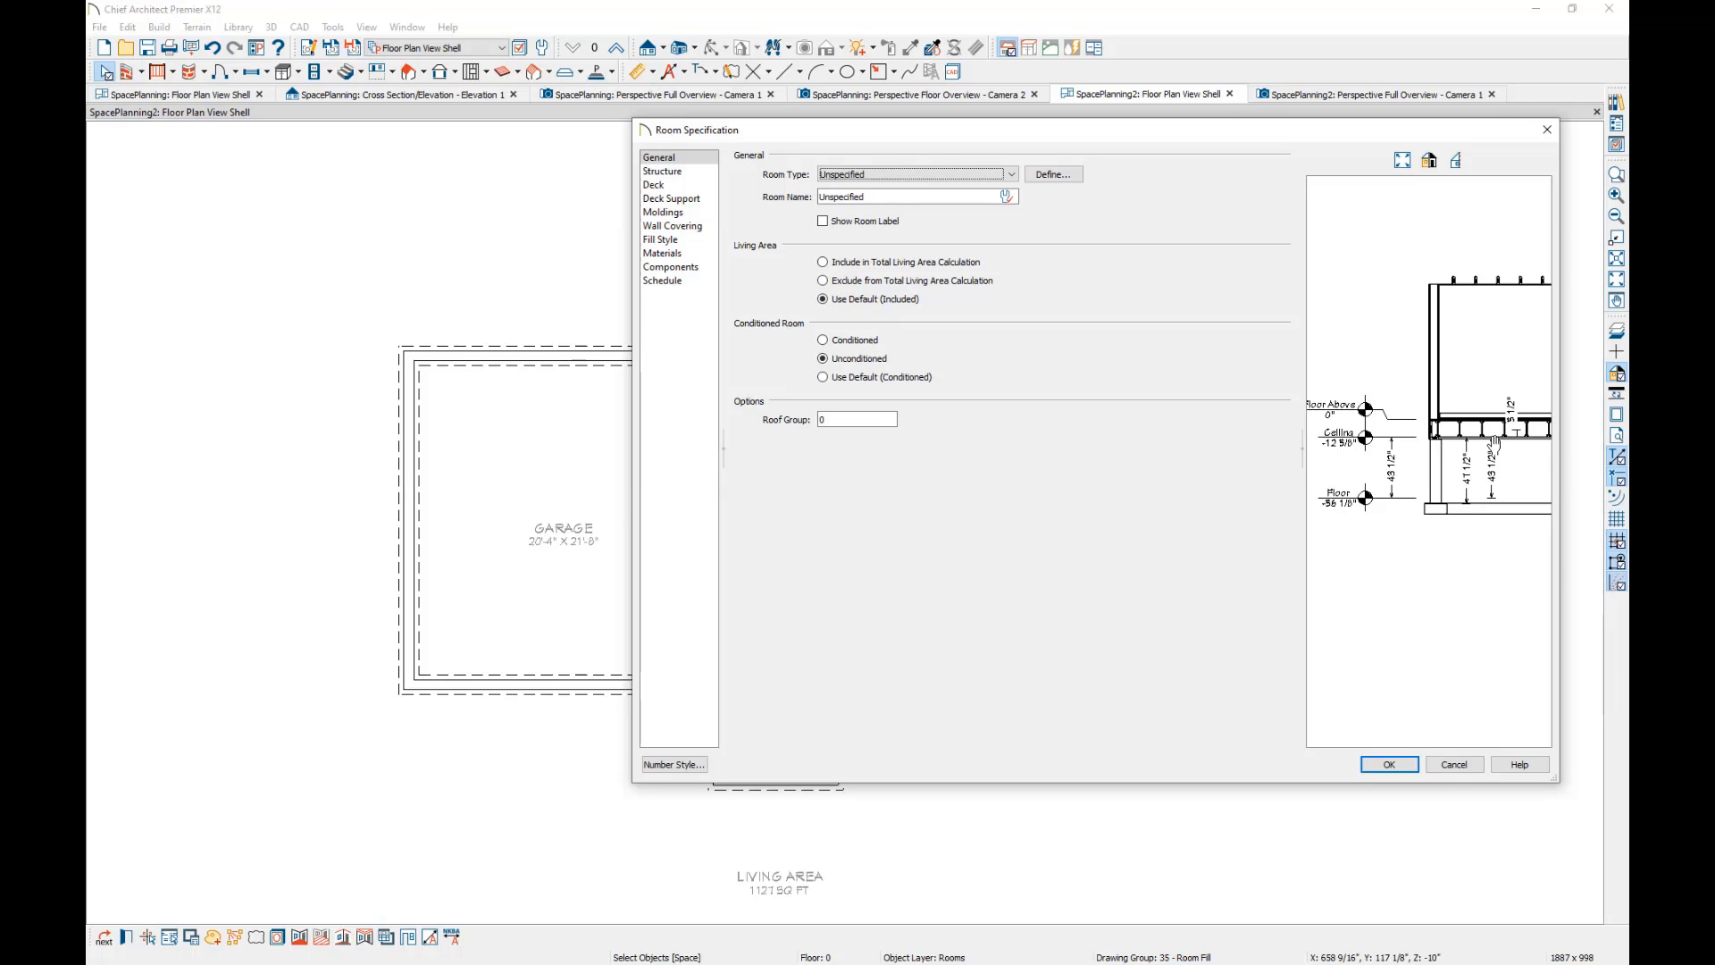
{"action": "left_click", "coordinate": [659, 171]}
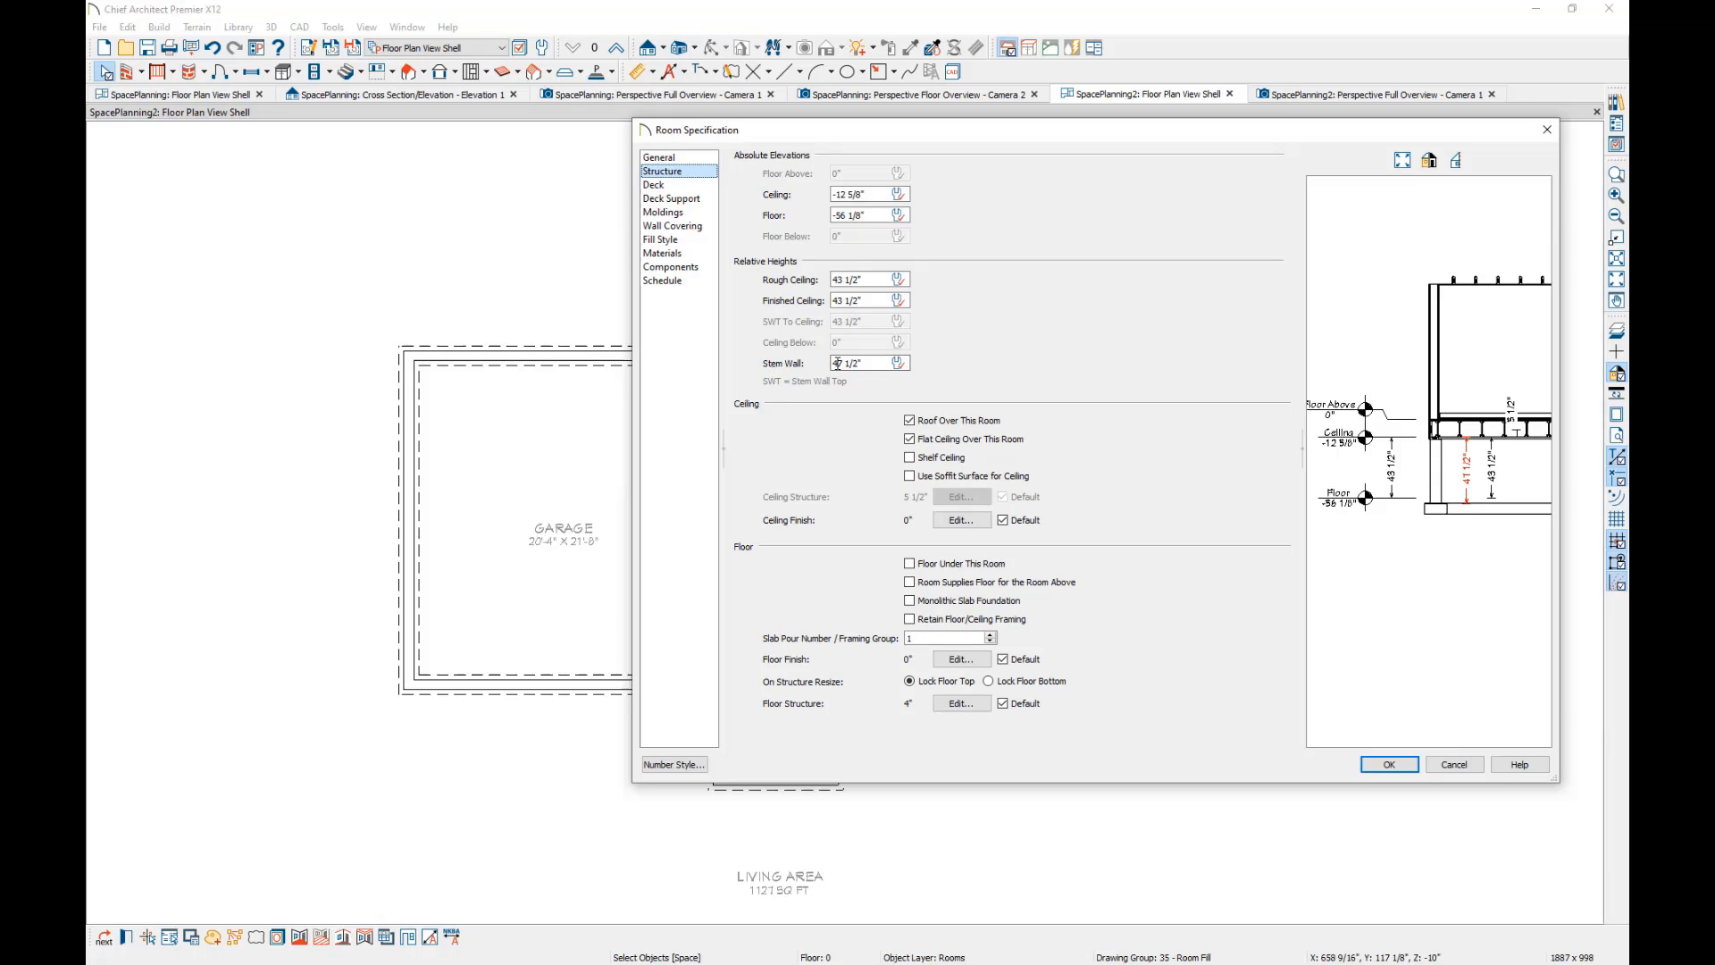
{"action": "left_click", "coordinate": [877, 366]}
{"action": "left_click", "coordinate": [887, 360]}
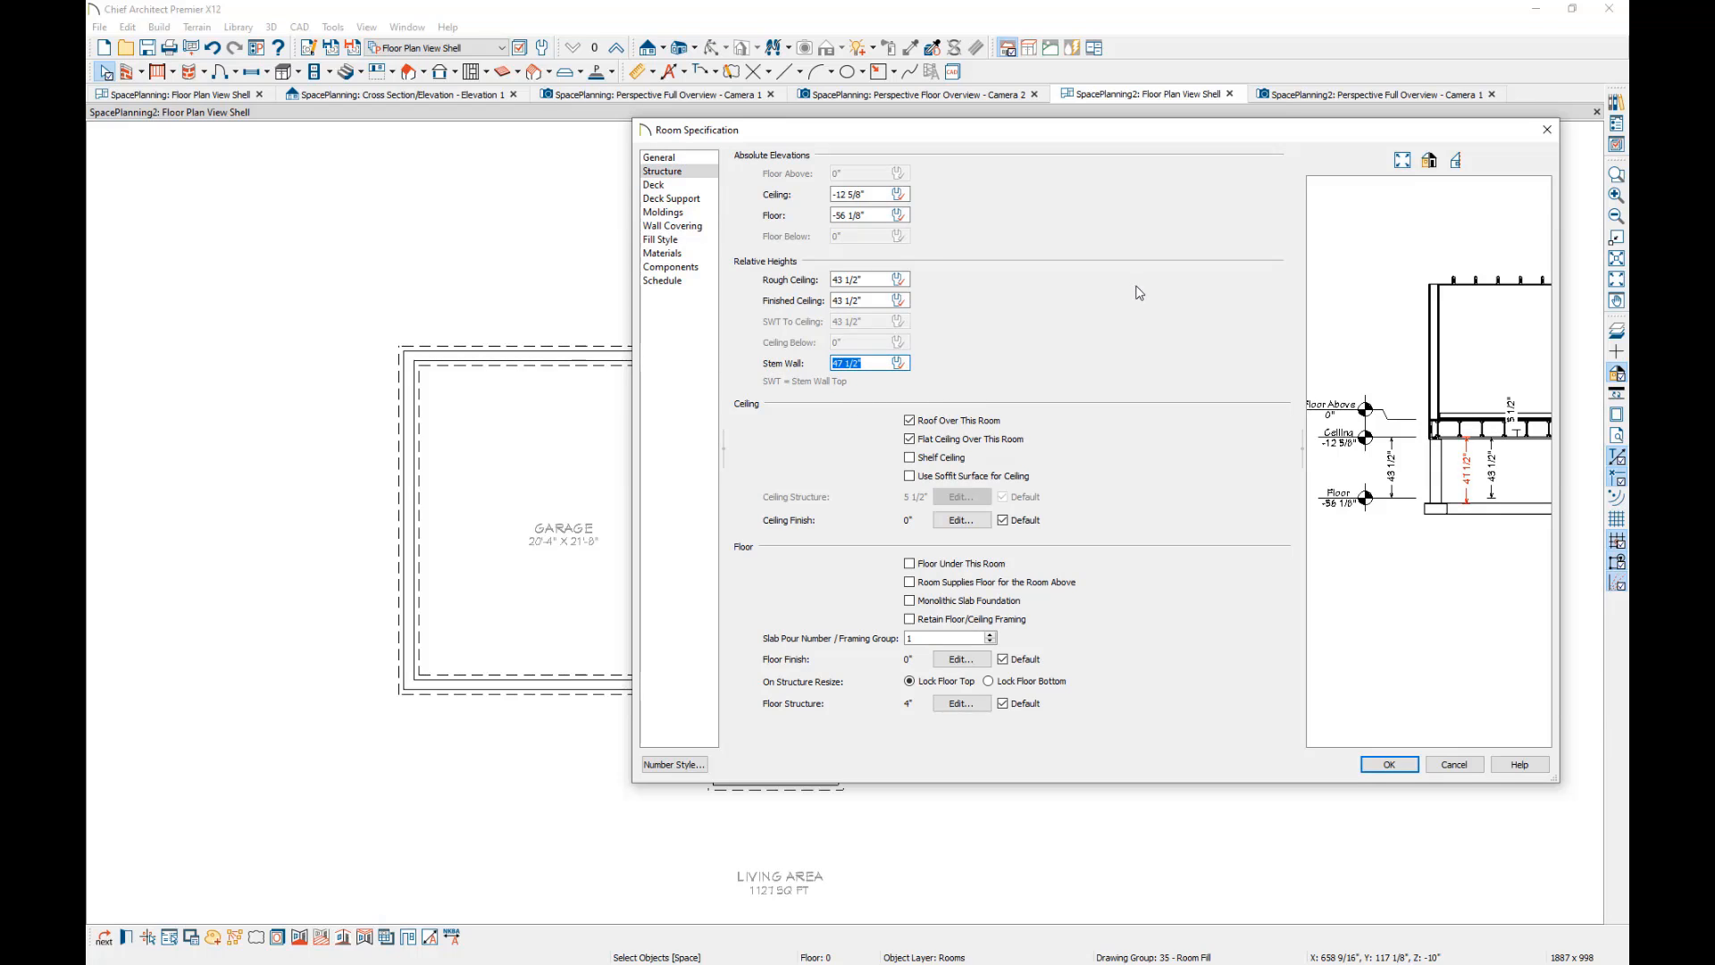
{"action": "type", "text": "0"}
{"action": "left_click", "coordinate": [878, 303]}
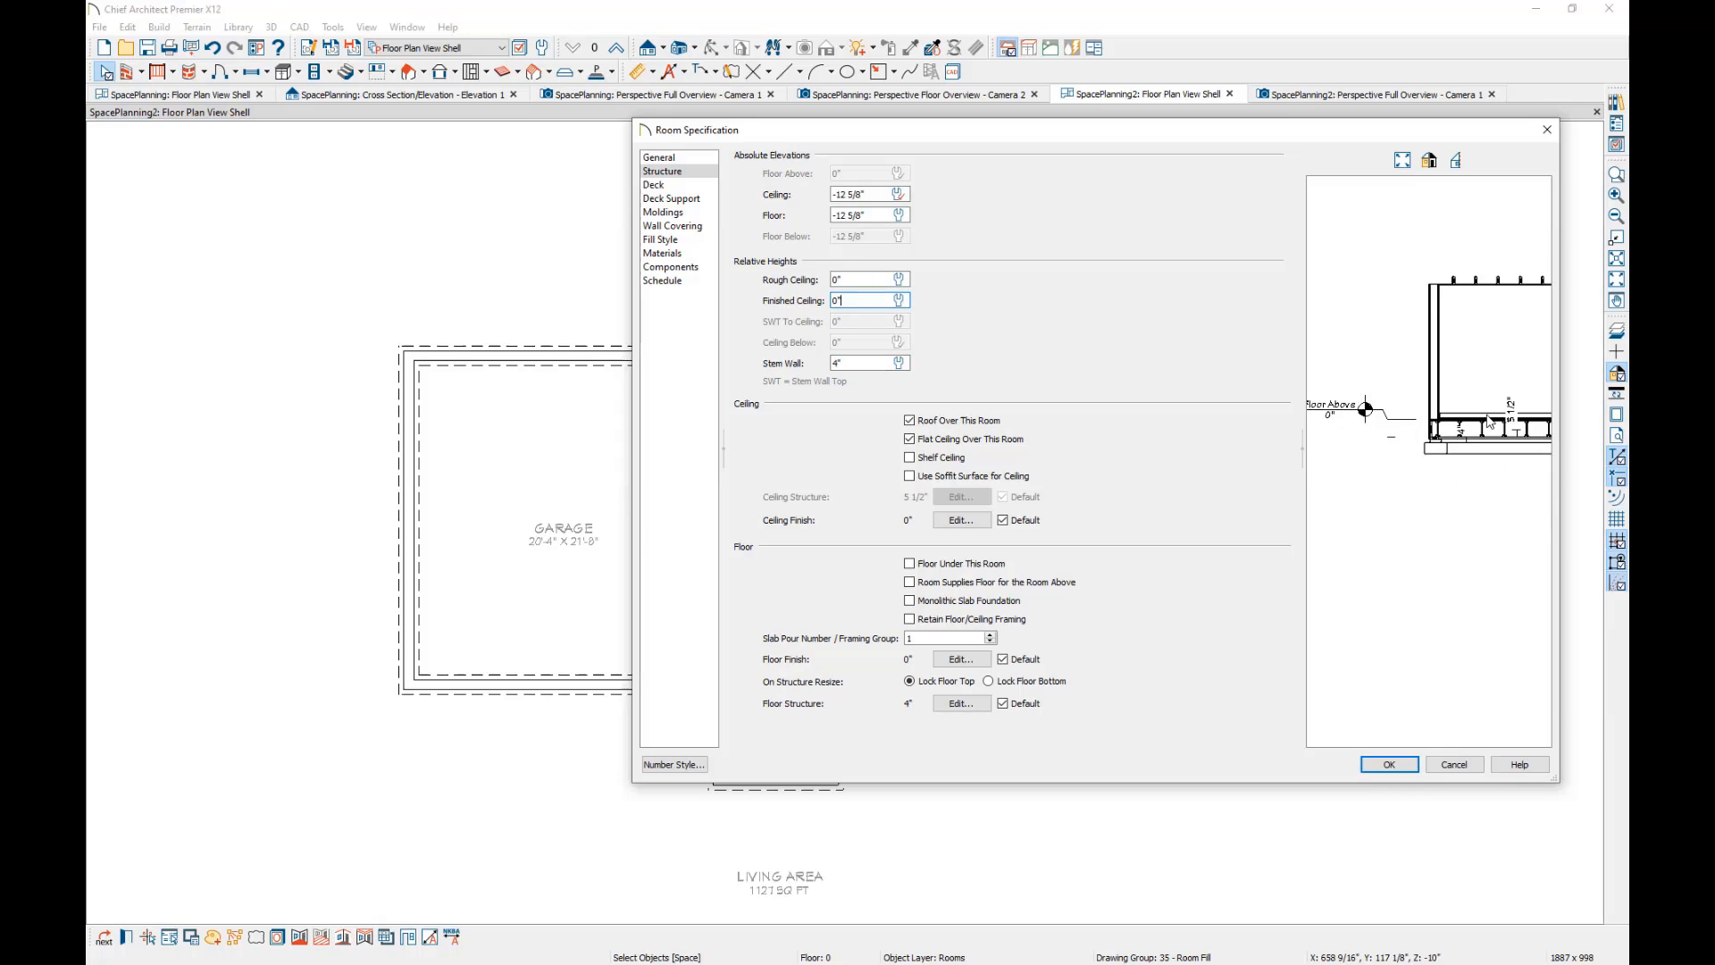
{"action": "left_click", "coordinate": [1394, 766]}
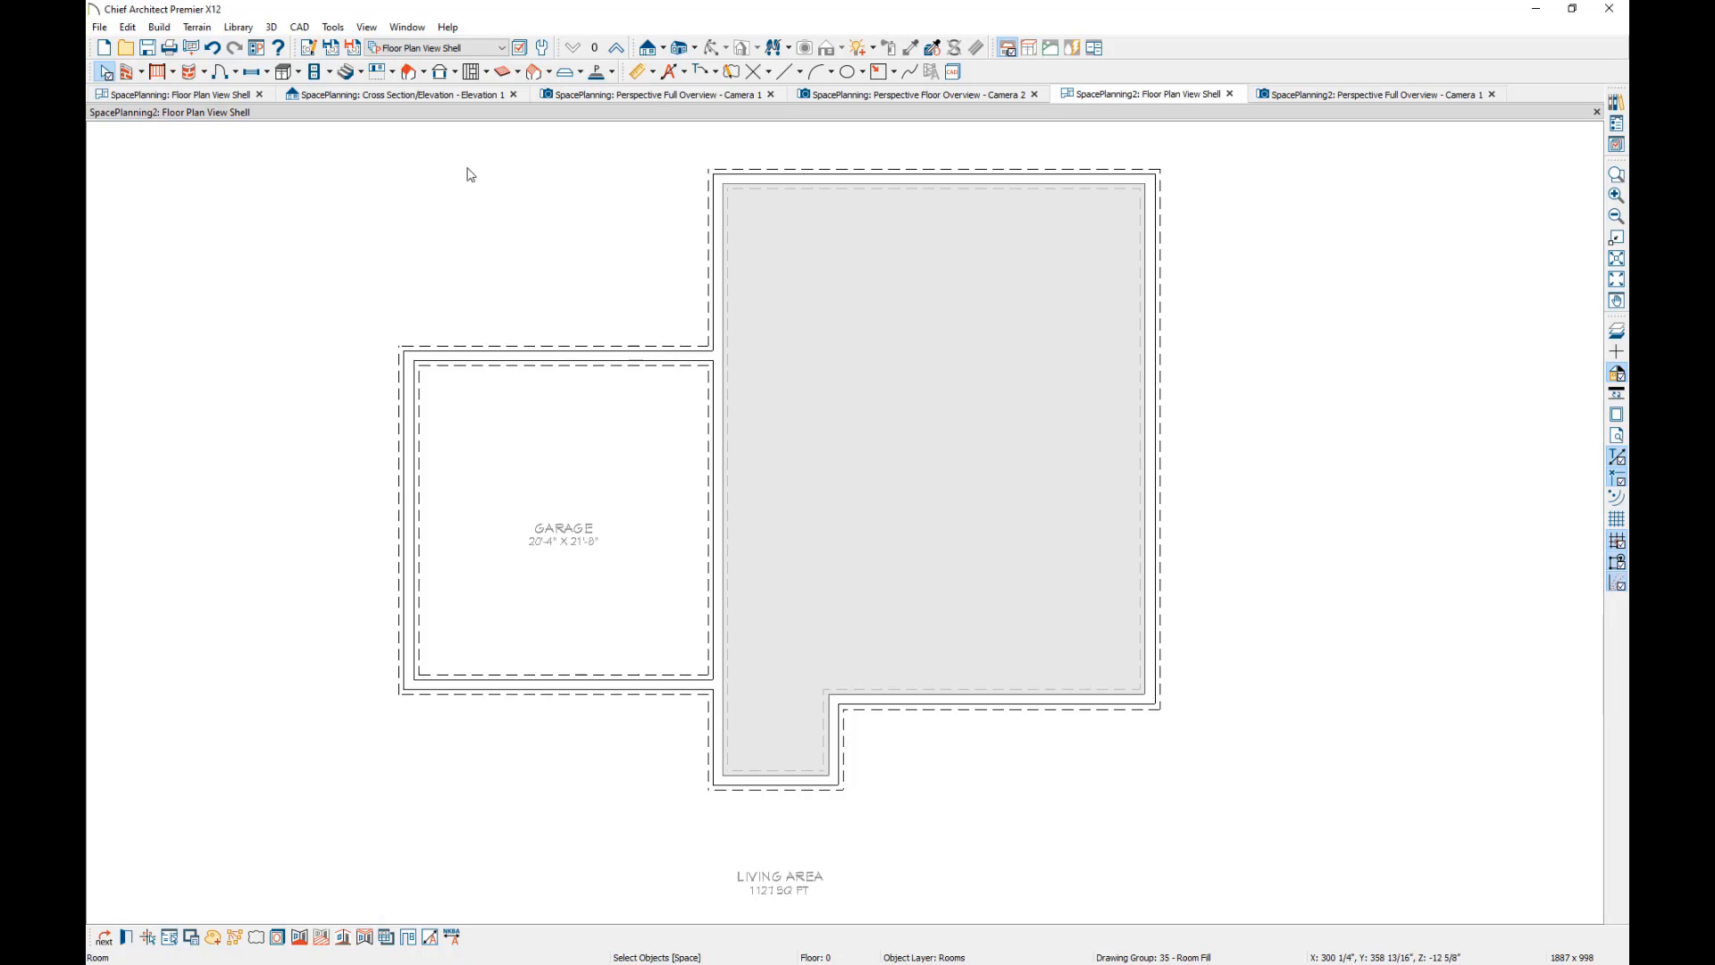
In the 1st Floor defaults, set the floor structure's Fir Framing layer to 4" thick with the Solid Concrete structure type.
{"action": "left_click", "coordinate": [618, 50]}
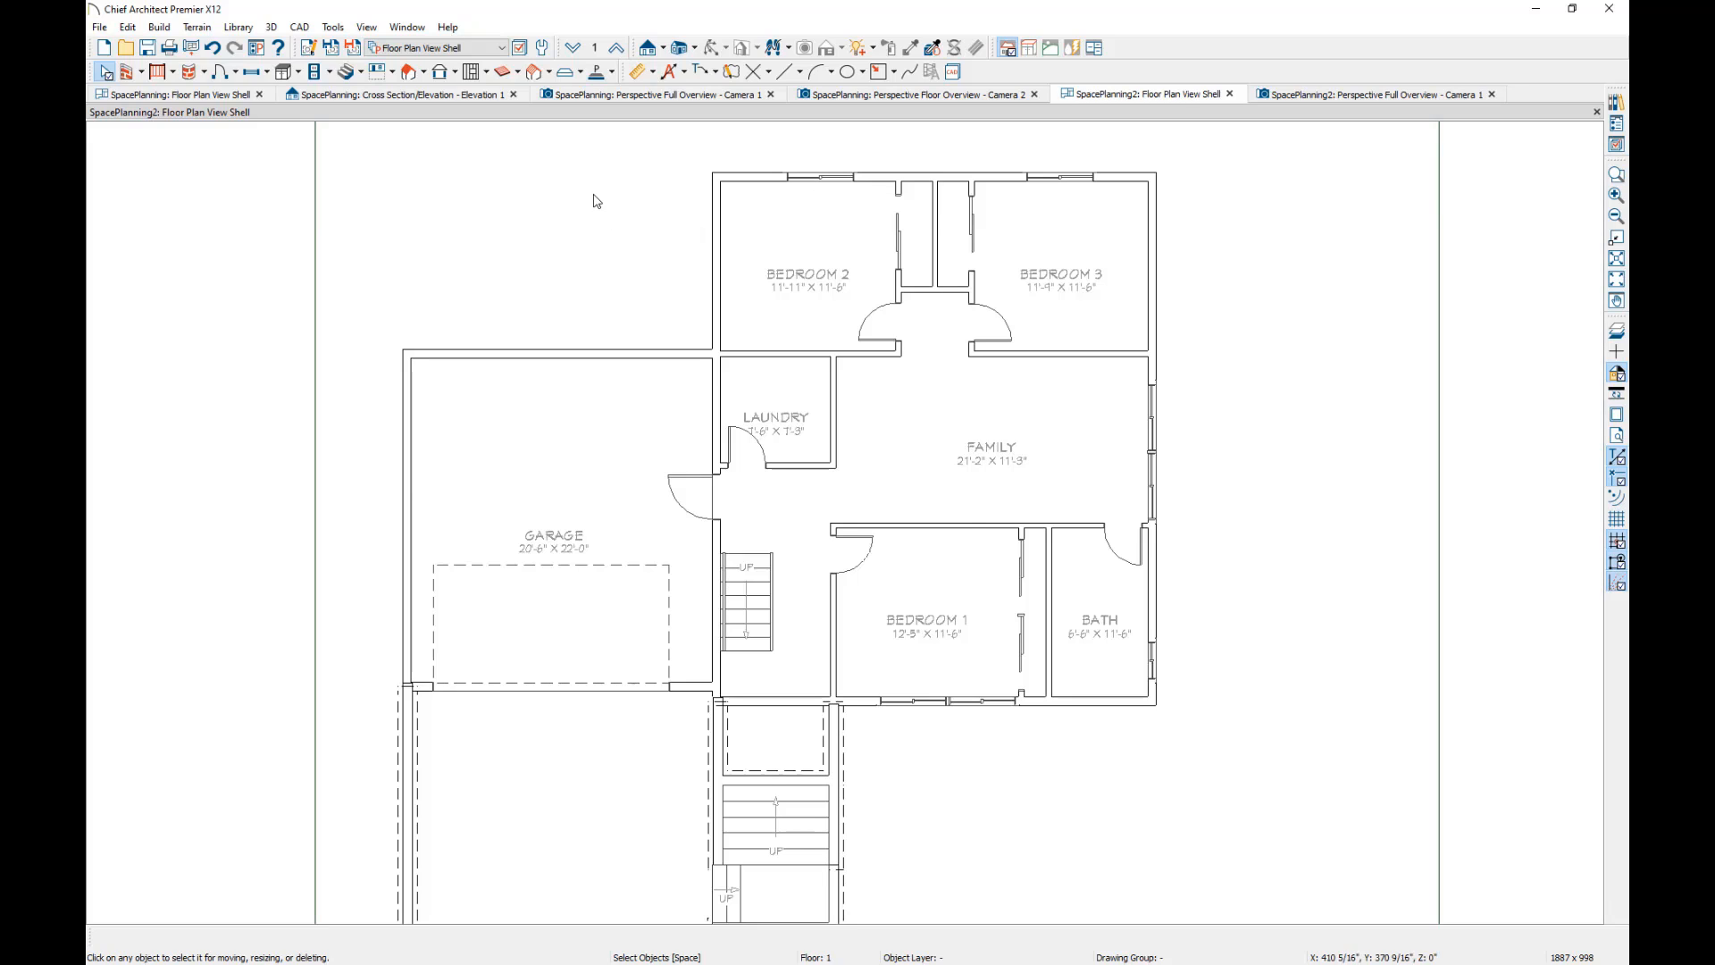
{"action": "left_click", "coordinate": [542, 47]}
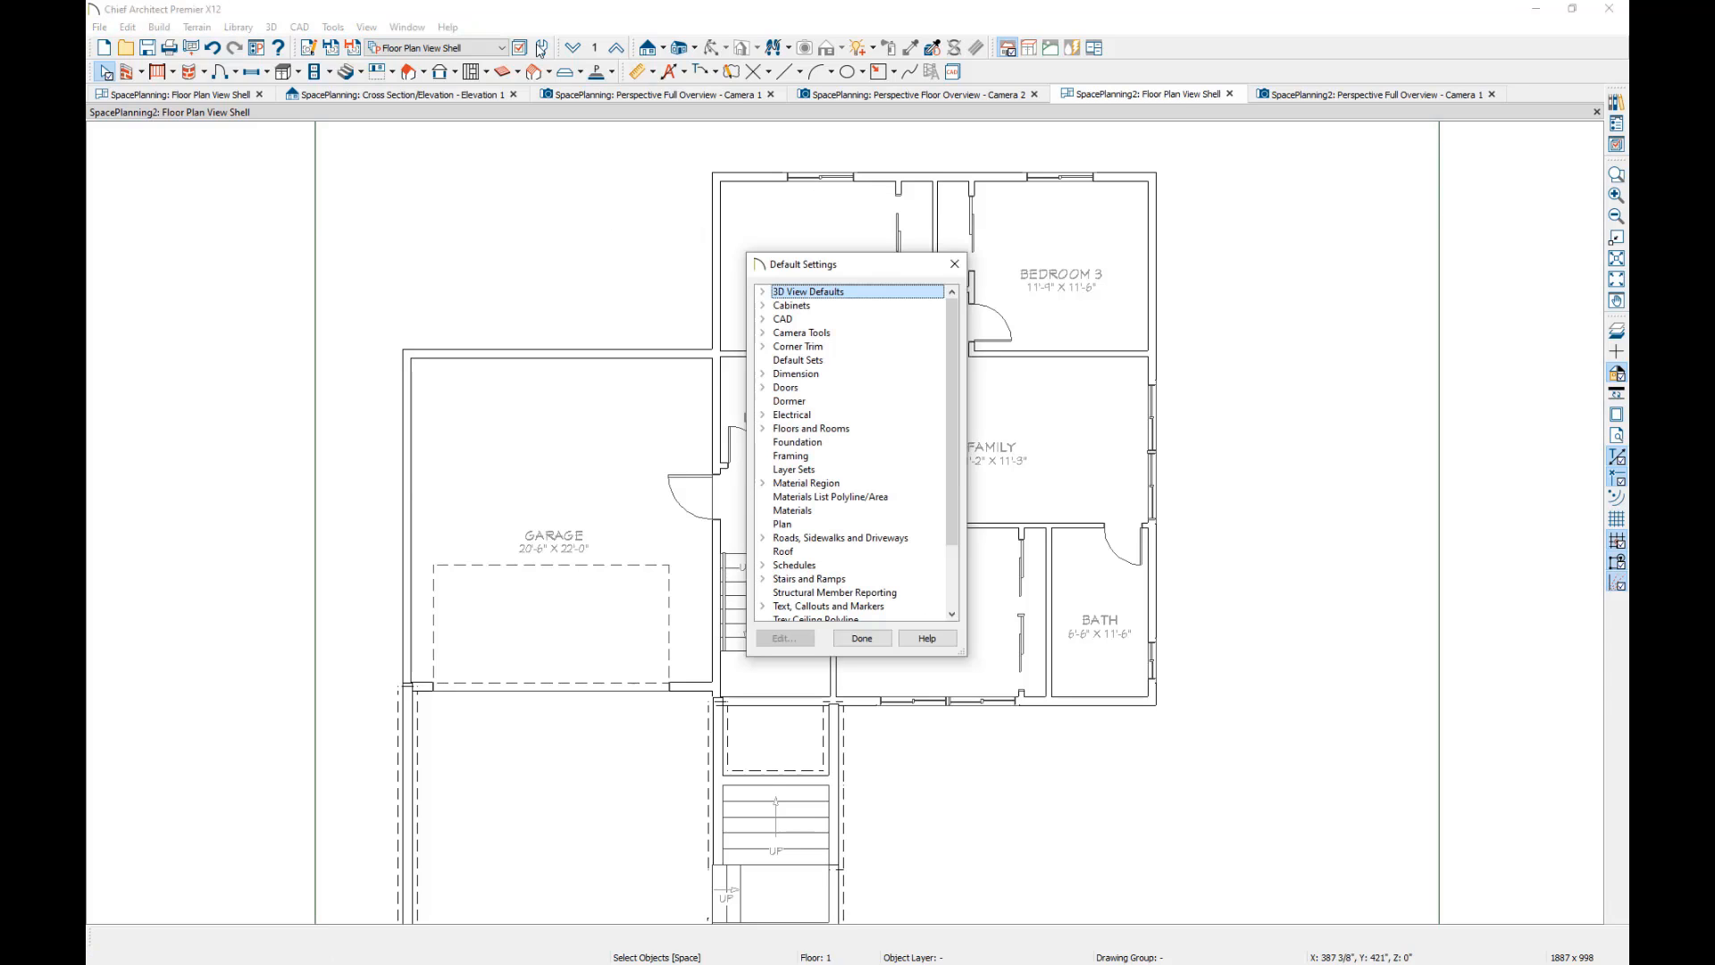
{"action": "left_click", "coordinate": [763, 429]}
{"action": "left_click", "coordinate": [779, 456]}
{"action": "left_click", "coordinate": [820, 482]}
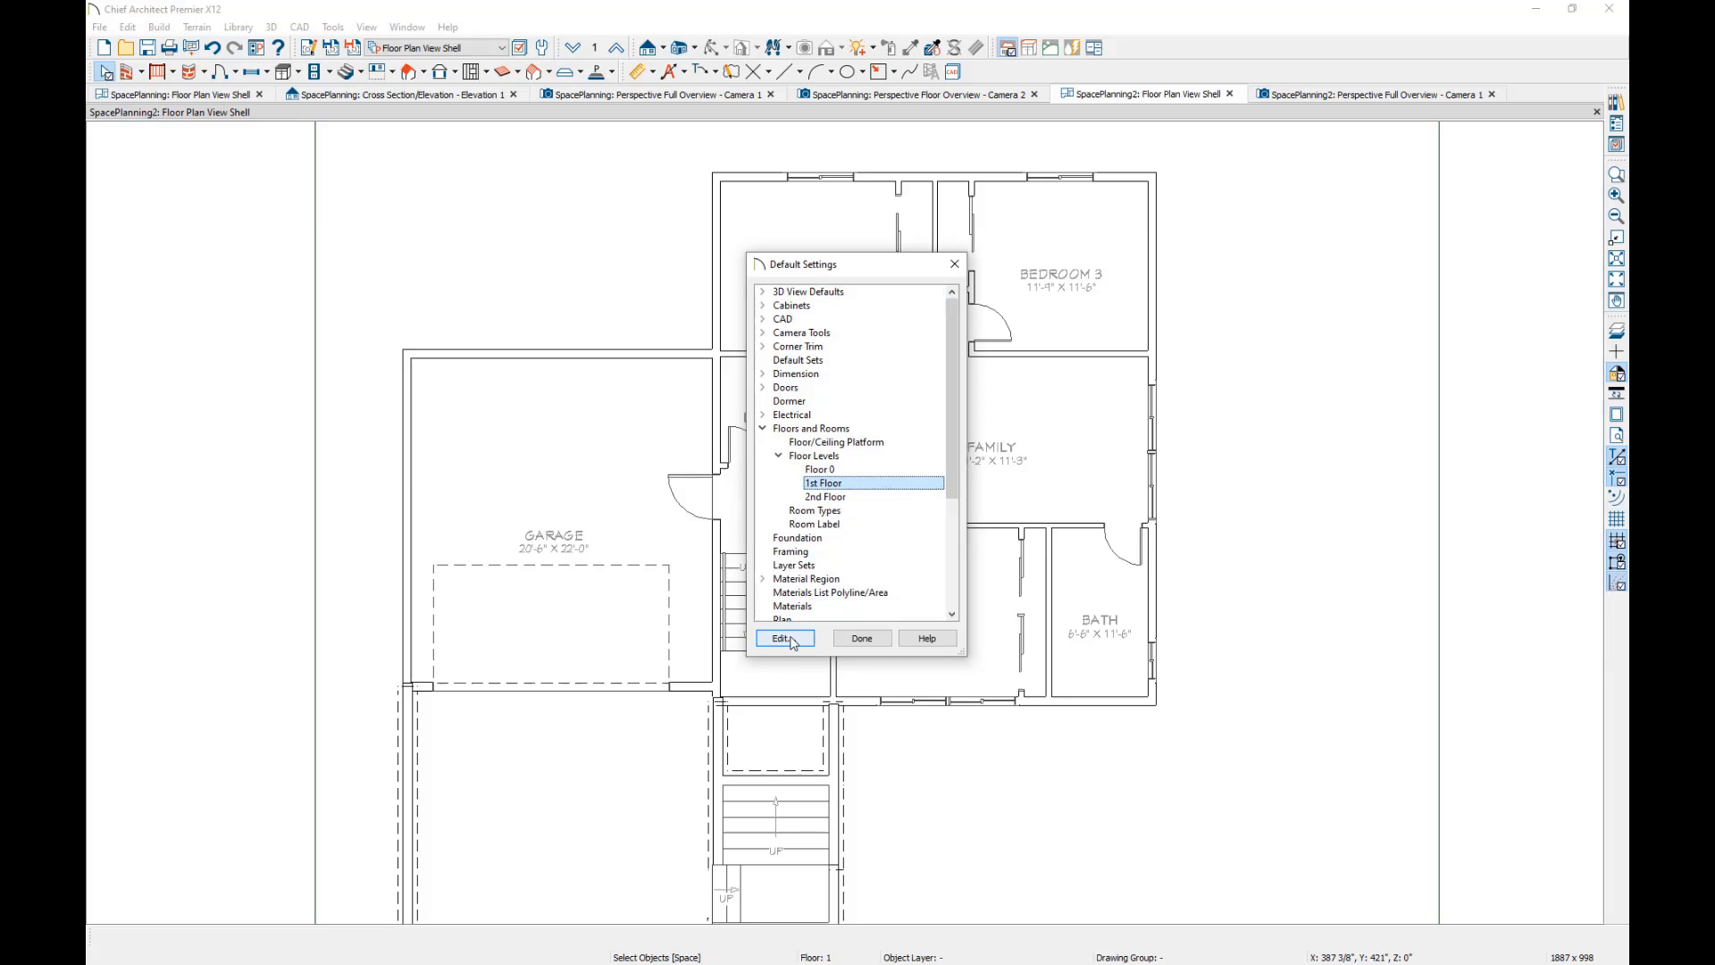
{"action": "left_click", "coordinate": [784, 638]}
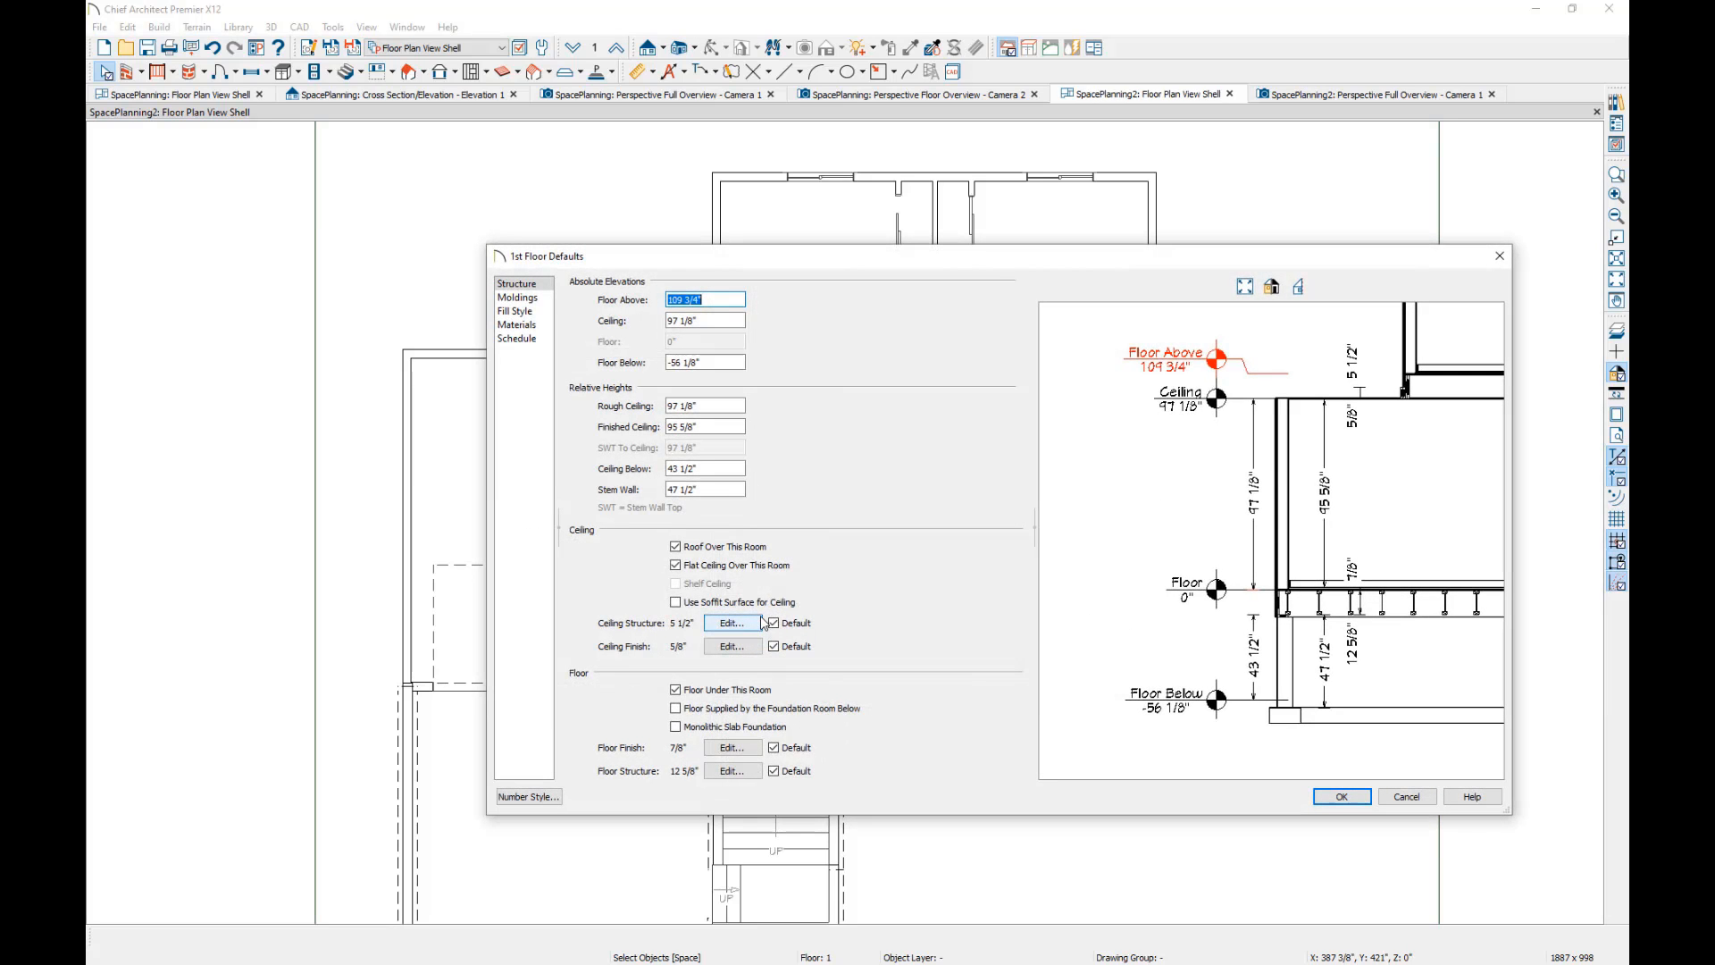
{"action": "left_click", "coordinate": [733, 770]}
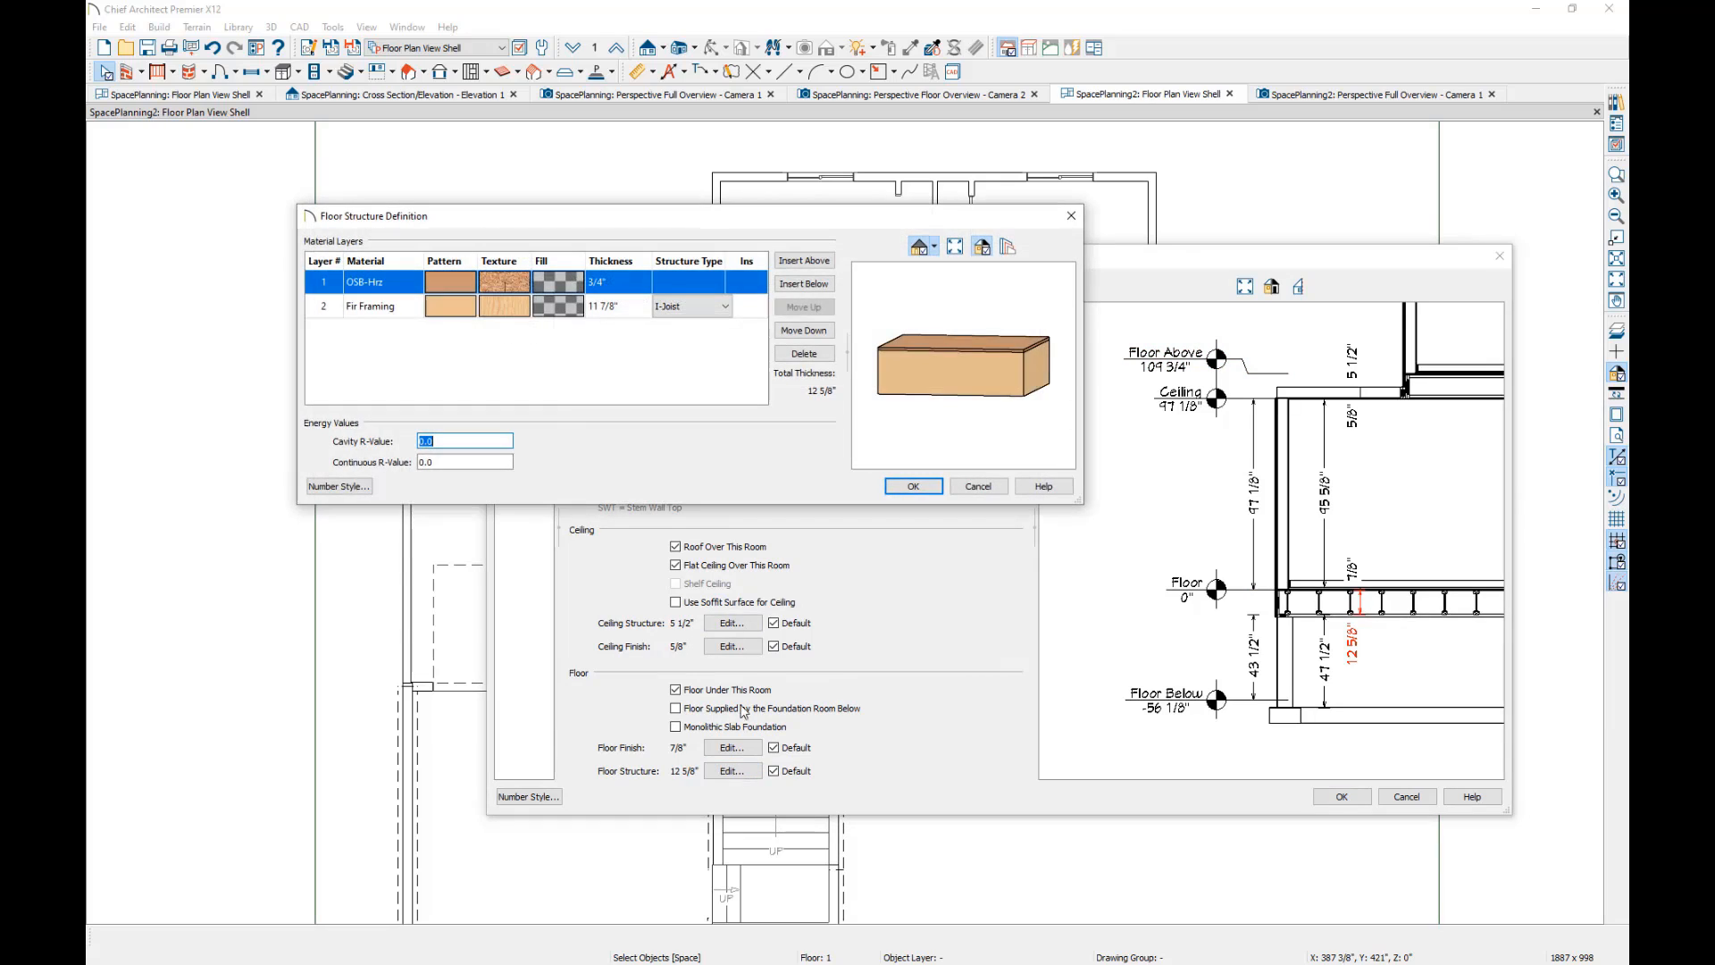
{"action": "left_click", "coordinate": [508, 305]}
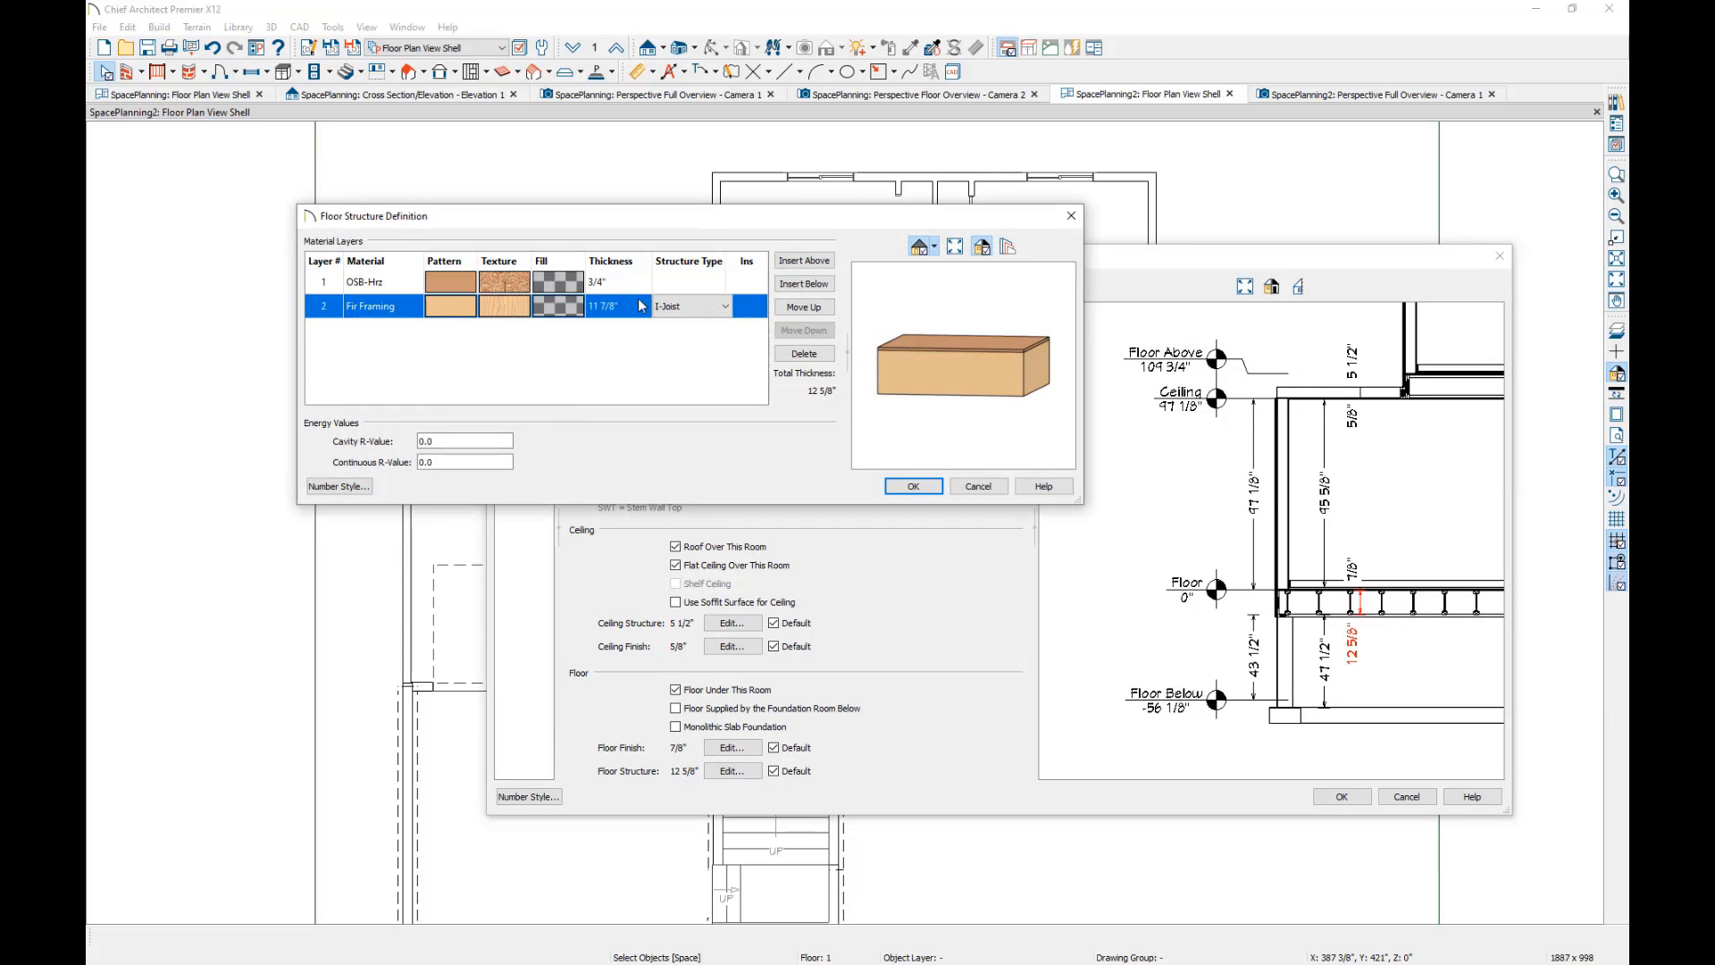
{"action": "left_click", "coordinate": [630, 308]}
{"action": "type", "text": "4"}
{"action": "left_click", "coordinate": [724, 306]}
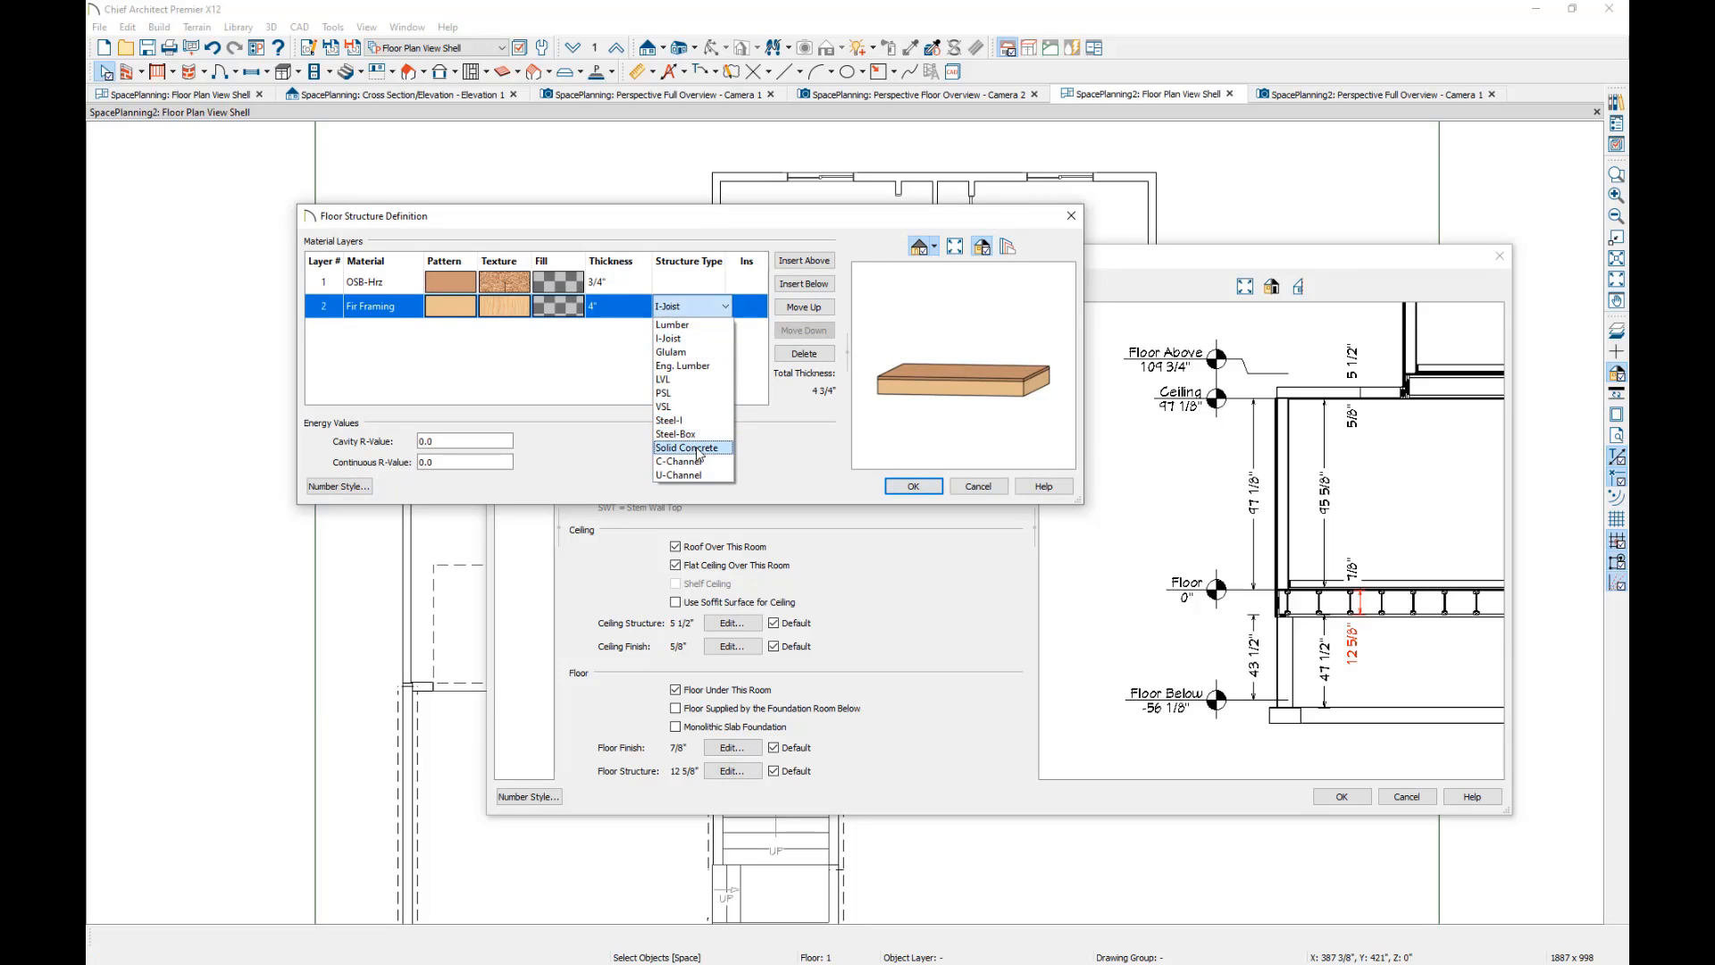
{"action": "left_click", "coordinate": [697, 448]}
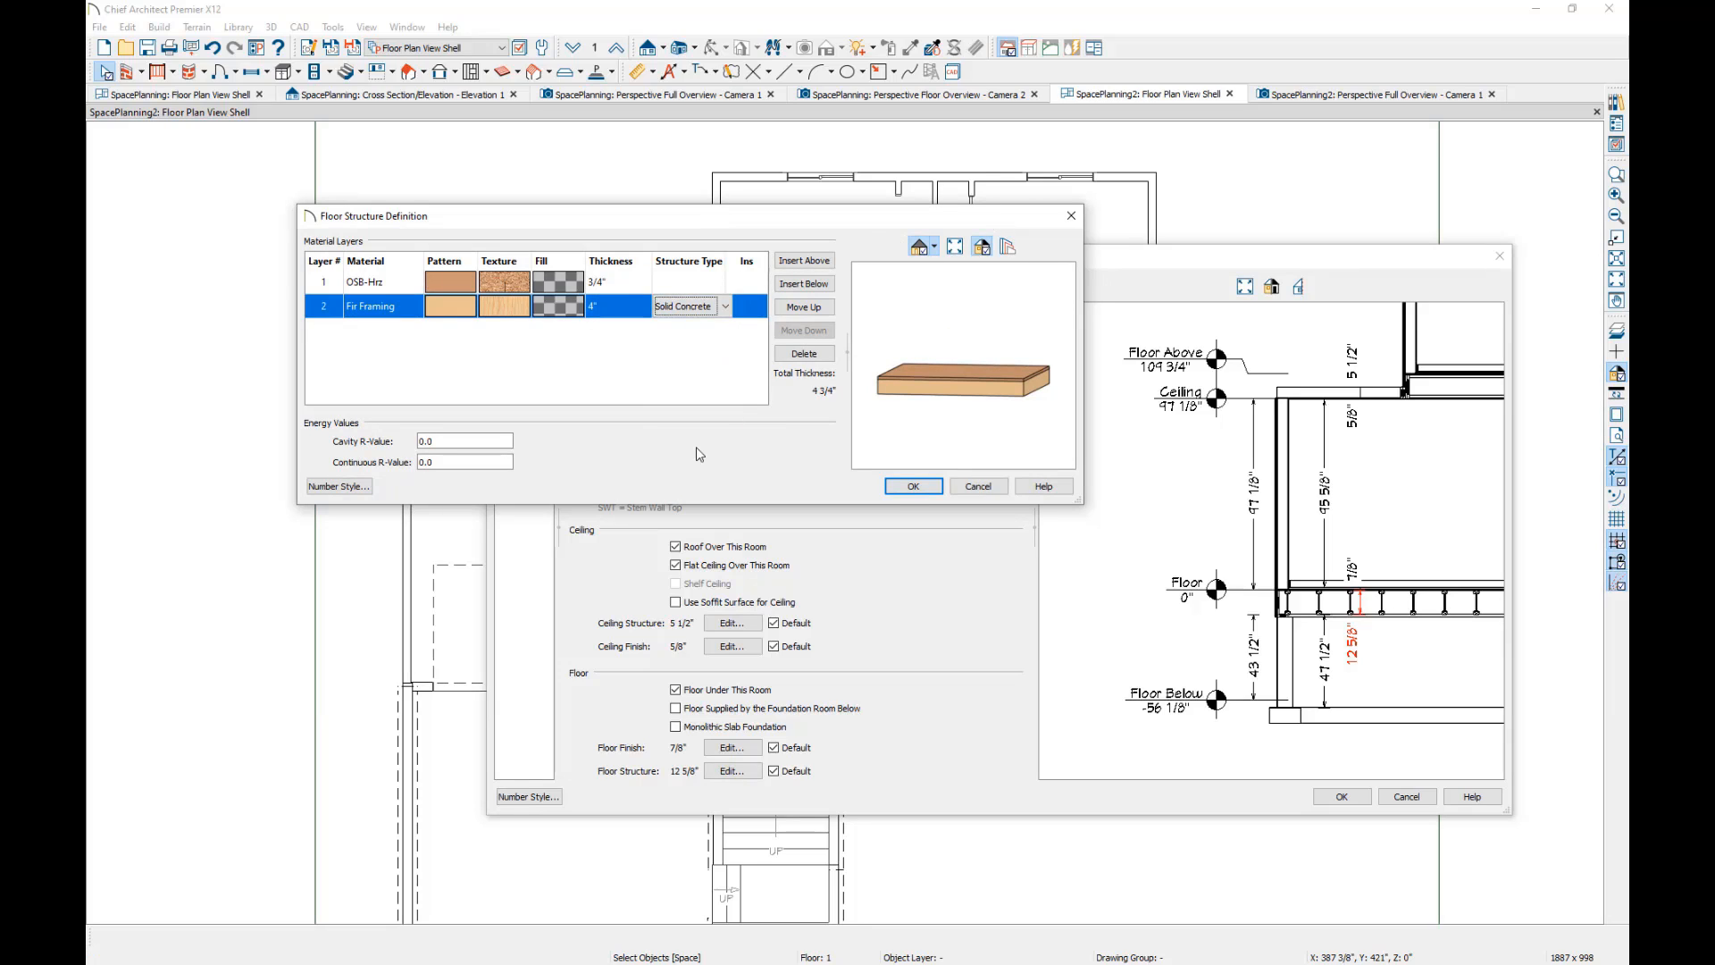
Assign the smooth Concrete 1 material to the 4" floor structure layer and apply the 1st Floor defaults.
{"action": "left_click", "coordinate": [505, 313]}
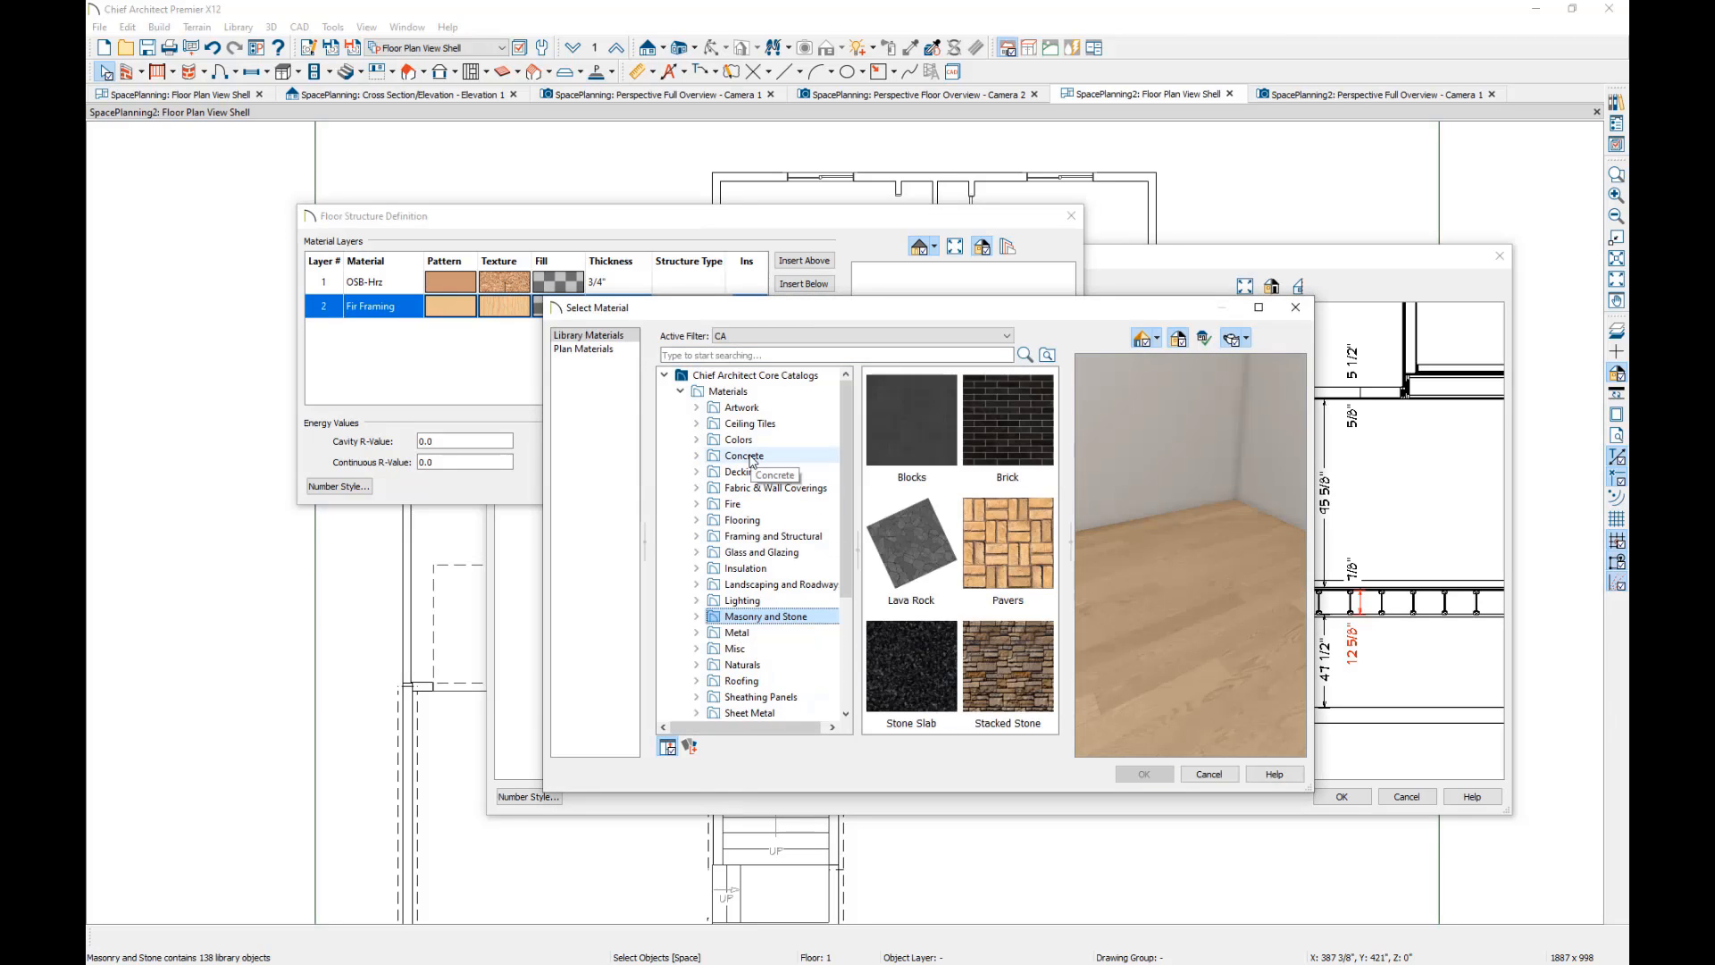
{"action": "left_click", "coordinate": [749, 458]}
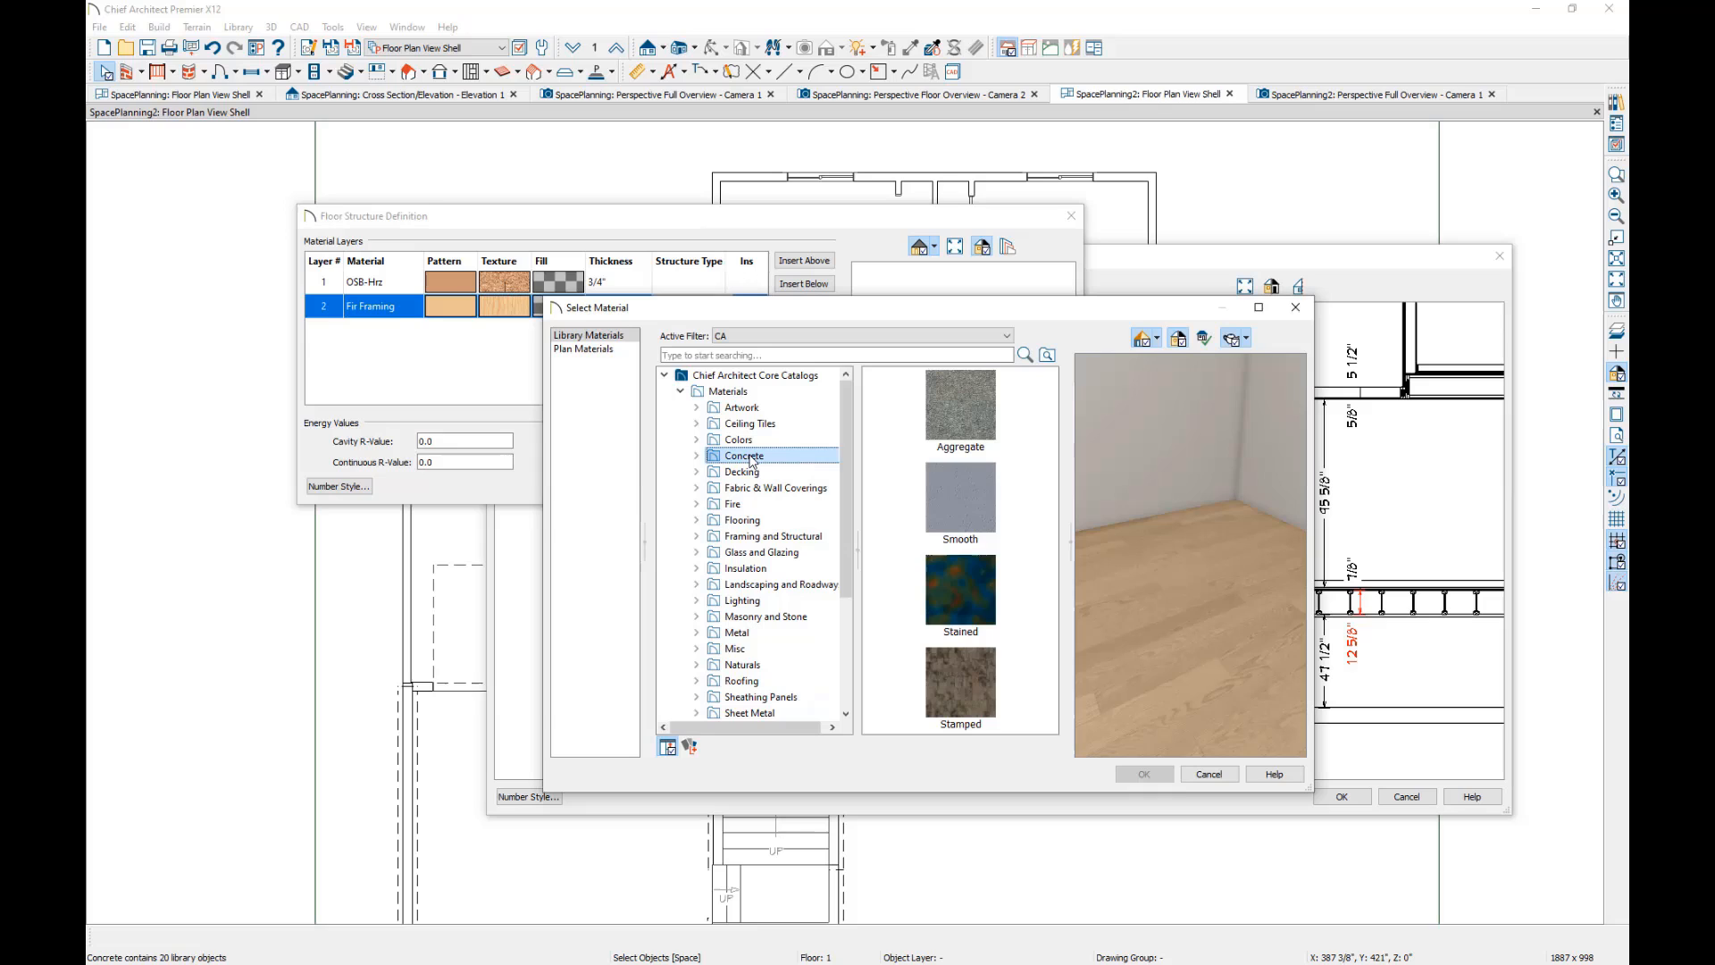
{"action": "double_click", "coordinate": [949, 492]}
{"action": "left_click", "coordinate": [951, 495]}
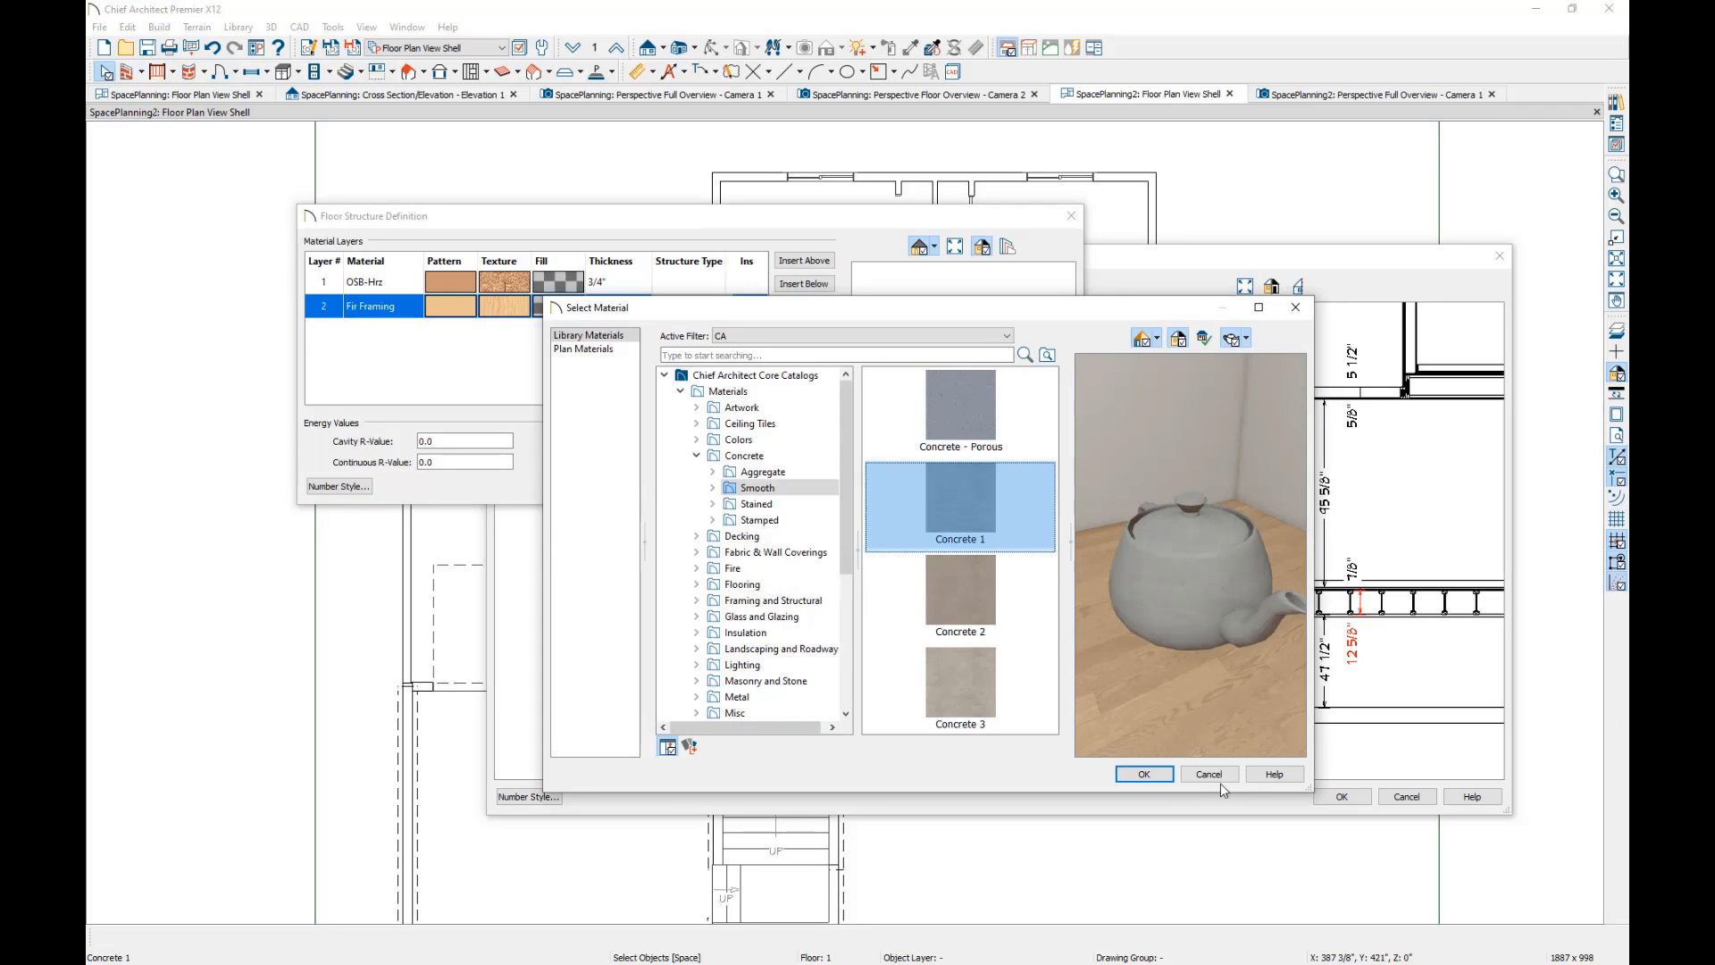
{"action": "left_click", "coordinate": [1145, 774]}
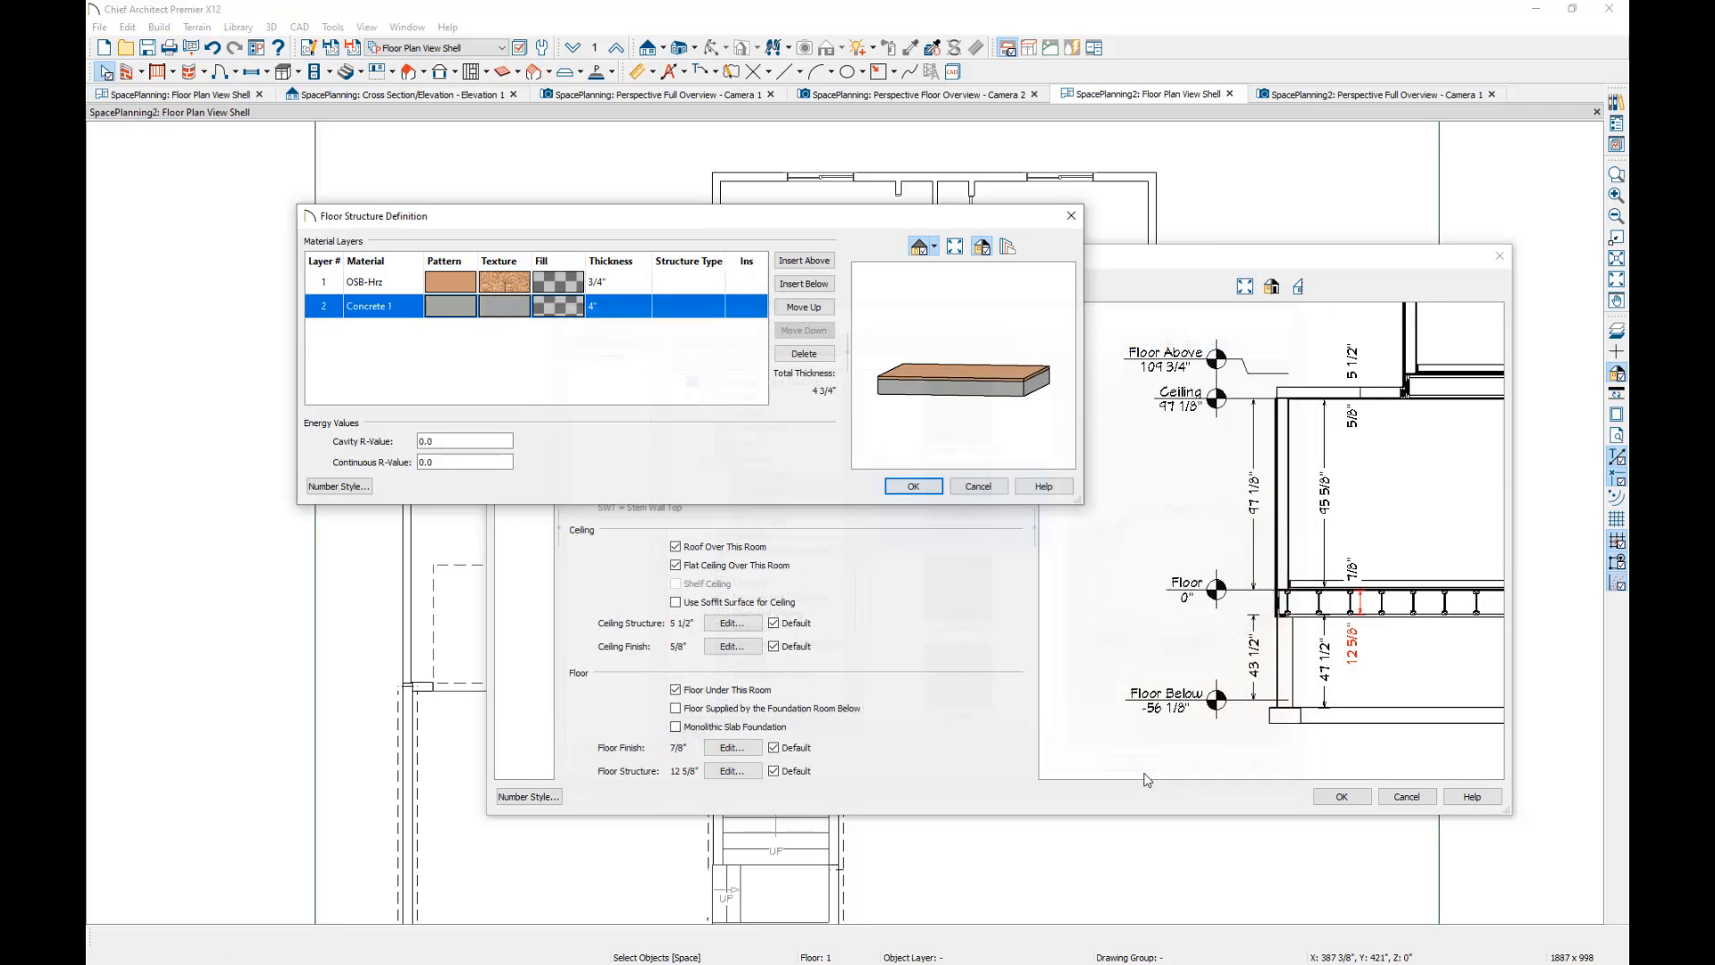
{"action": "left_click", "coordinate": [914, 487]}
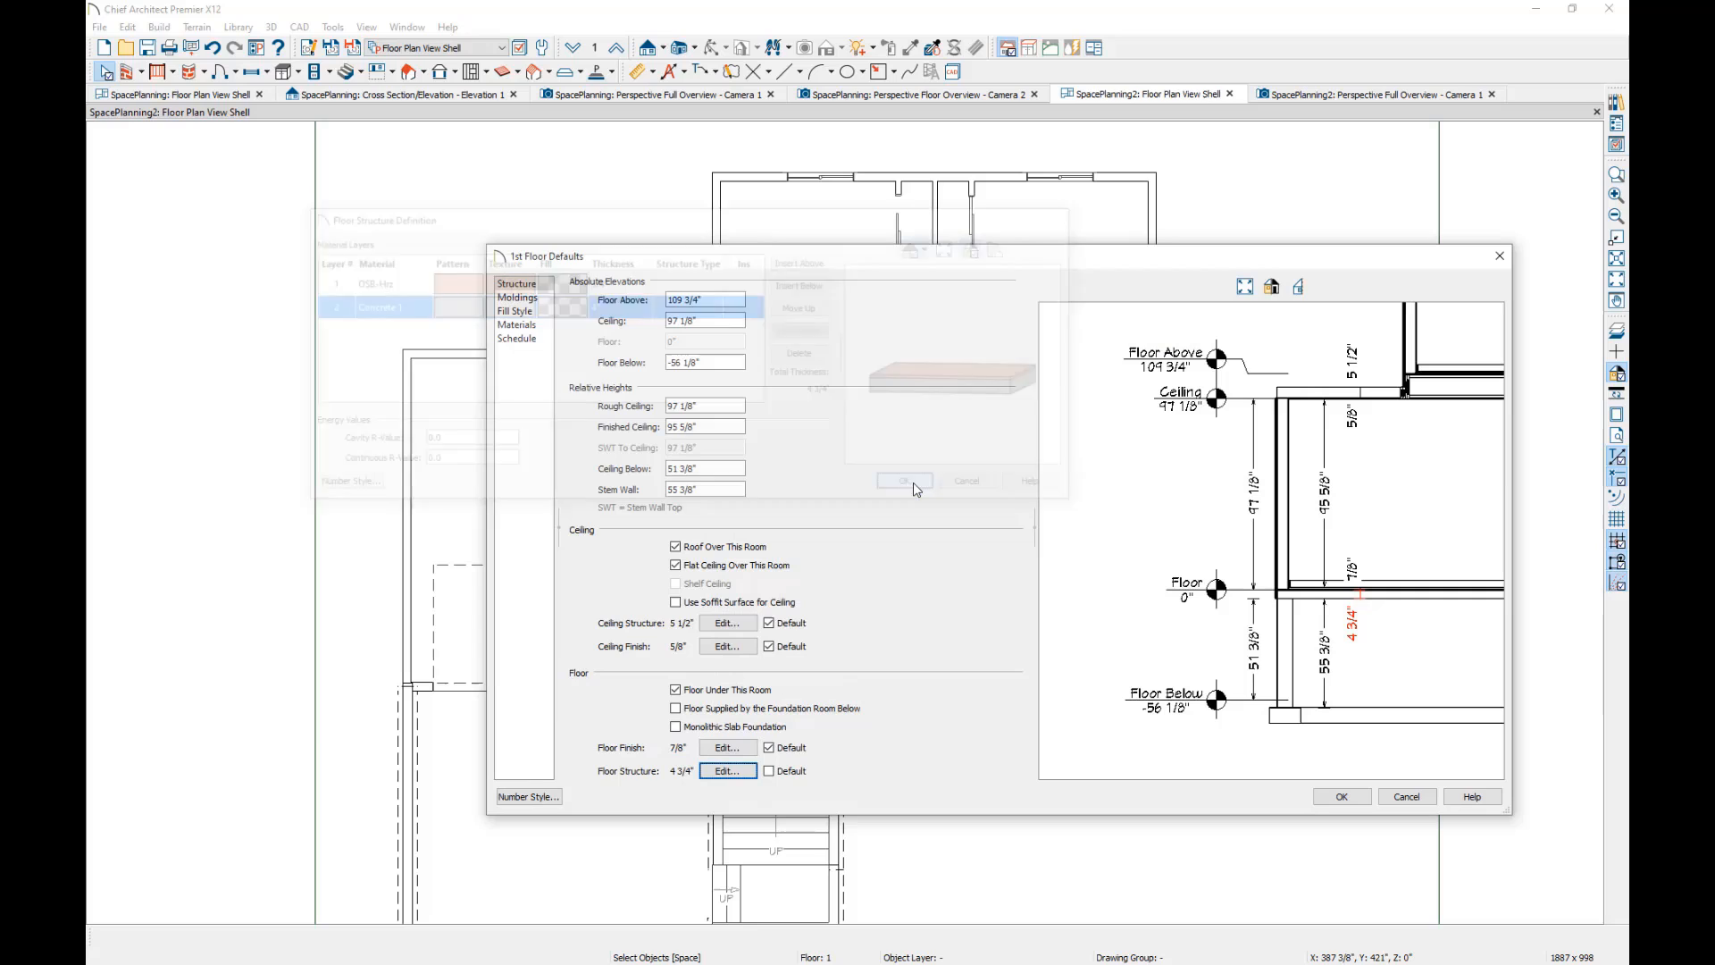
{"action": "left_click", "coordinate": [1343, 796]}
{"action": "left_click", "coordinate": [785, 638]}
Review the structure settings of Bedroom 2 on floor 1, including its floor structure and stem wall.
{"action": "left_click", "coordinate": [776, 239]}
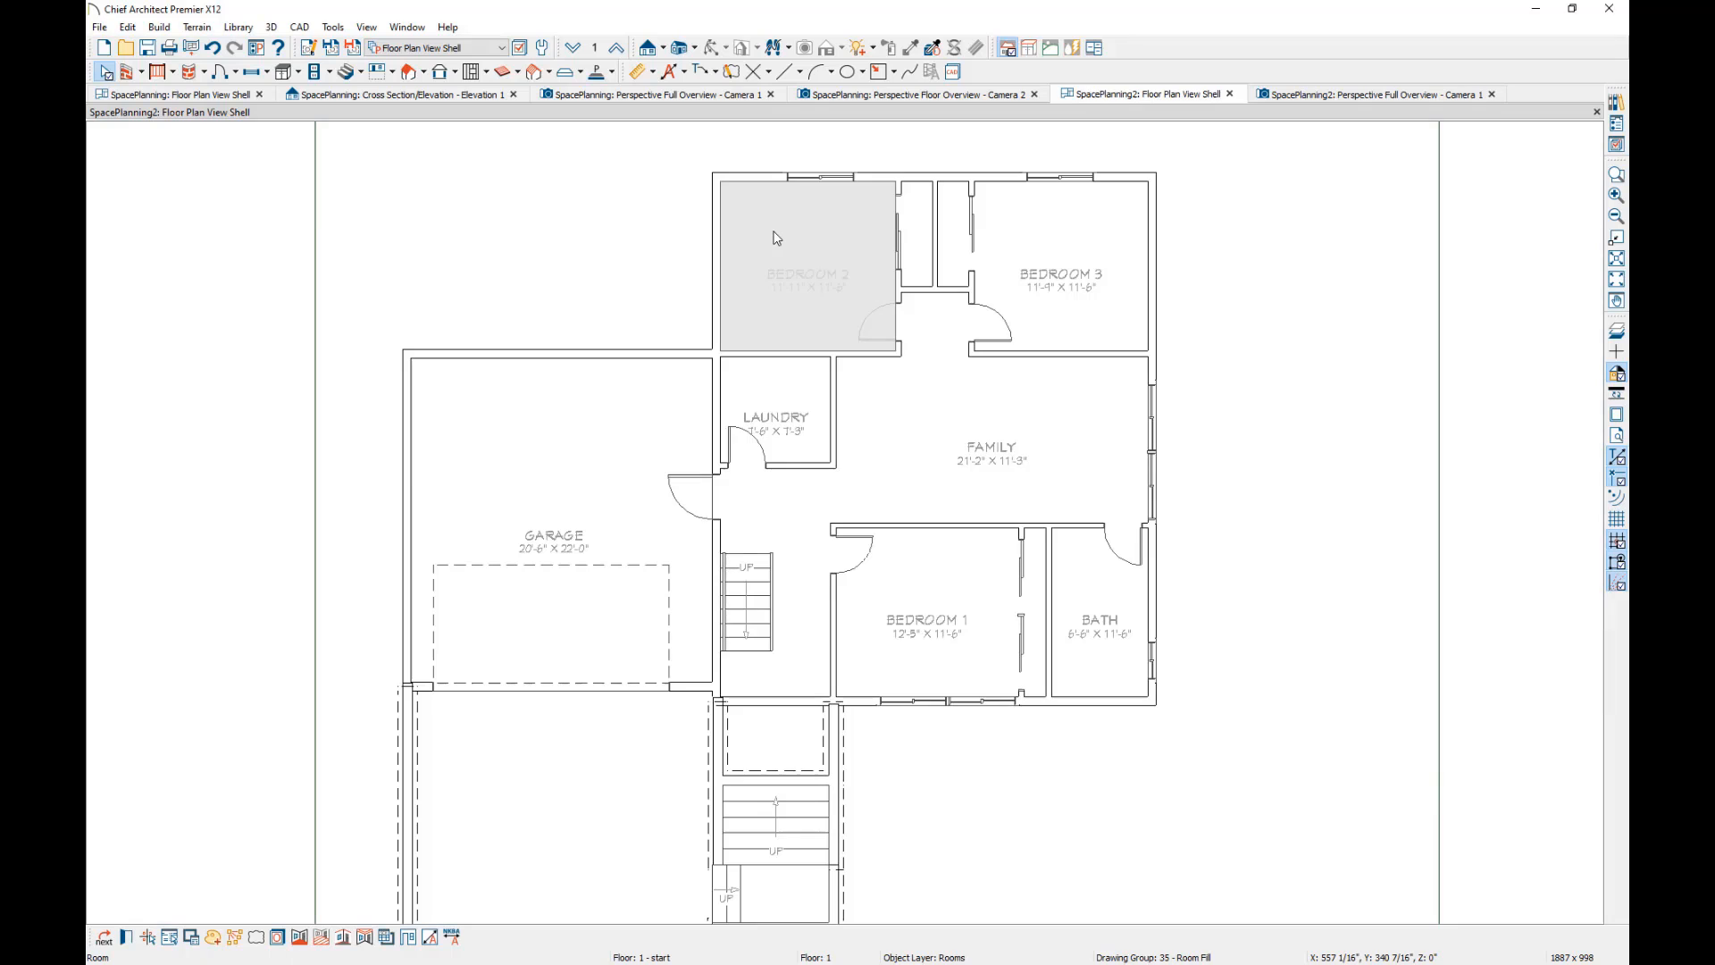
{"action": "double_click", "coordinate": [775, 239]}
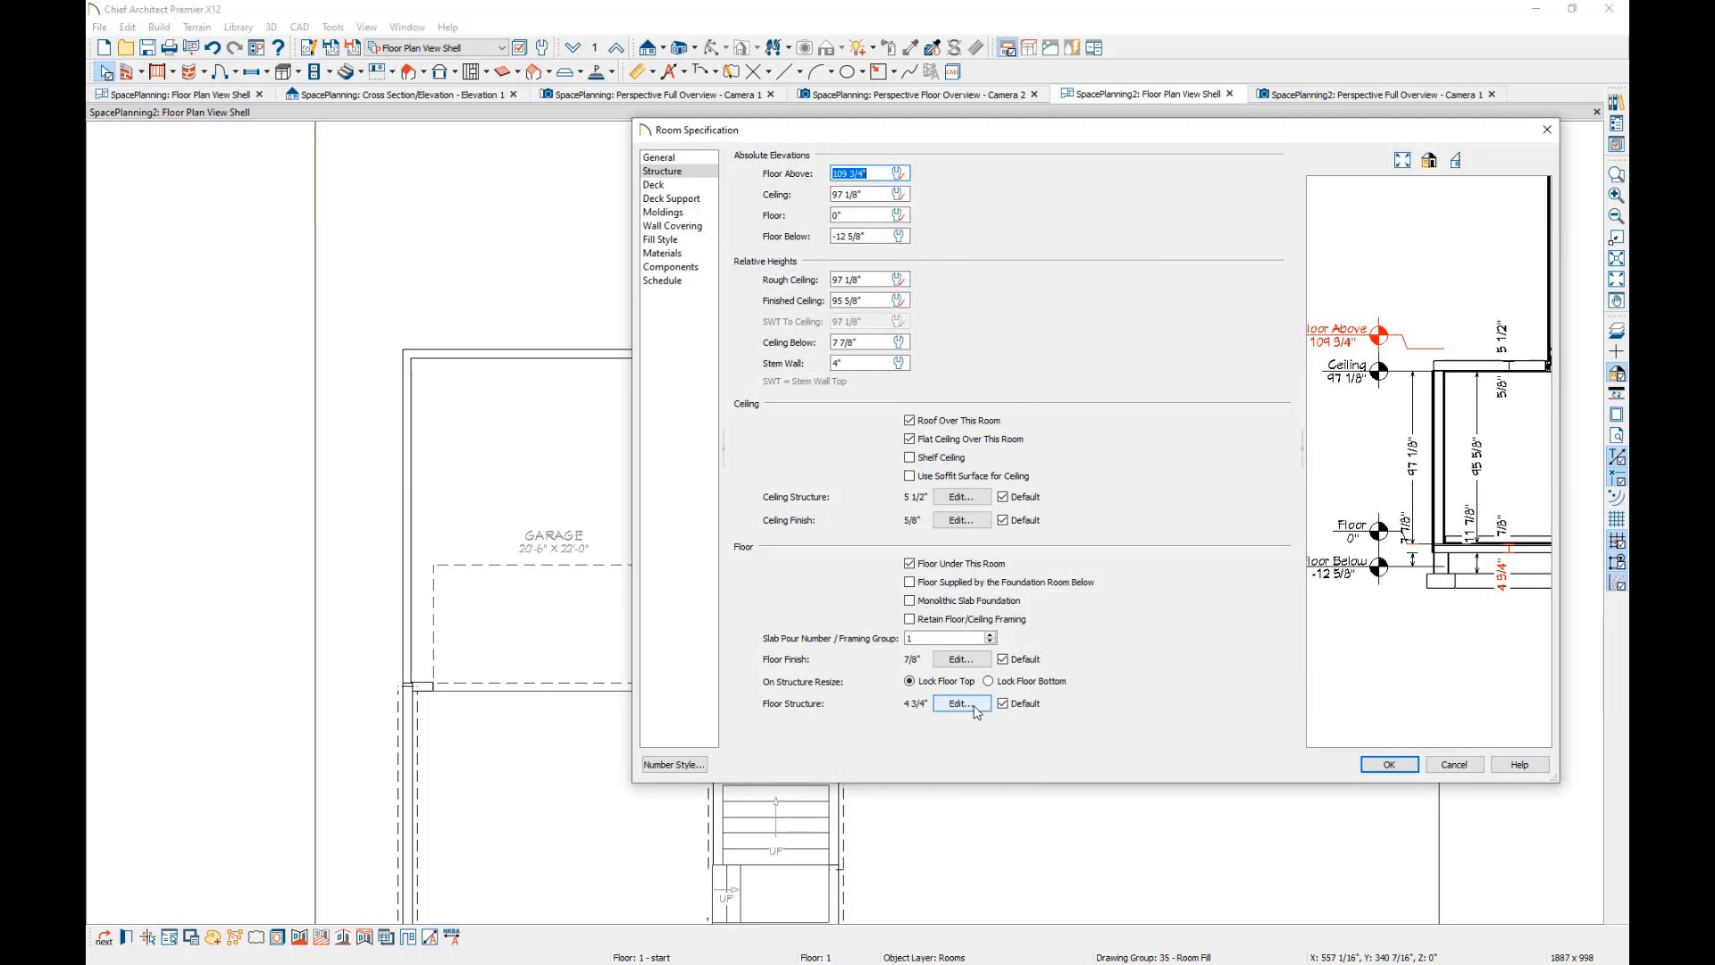
{"action": "left_click", "coordinate": [1389, 766]}
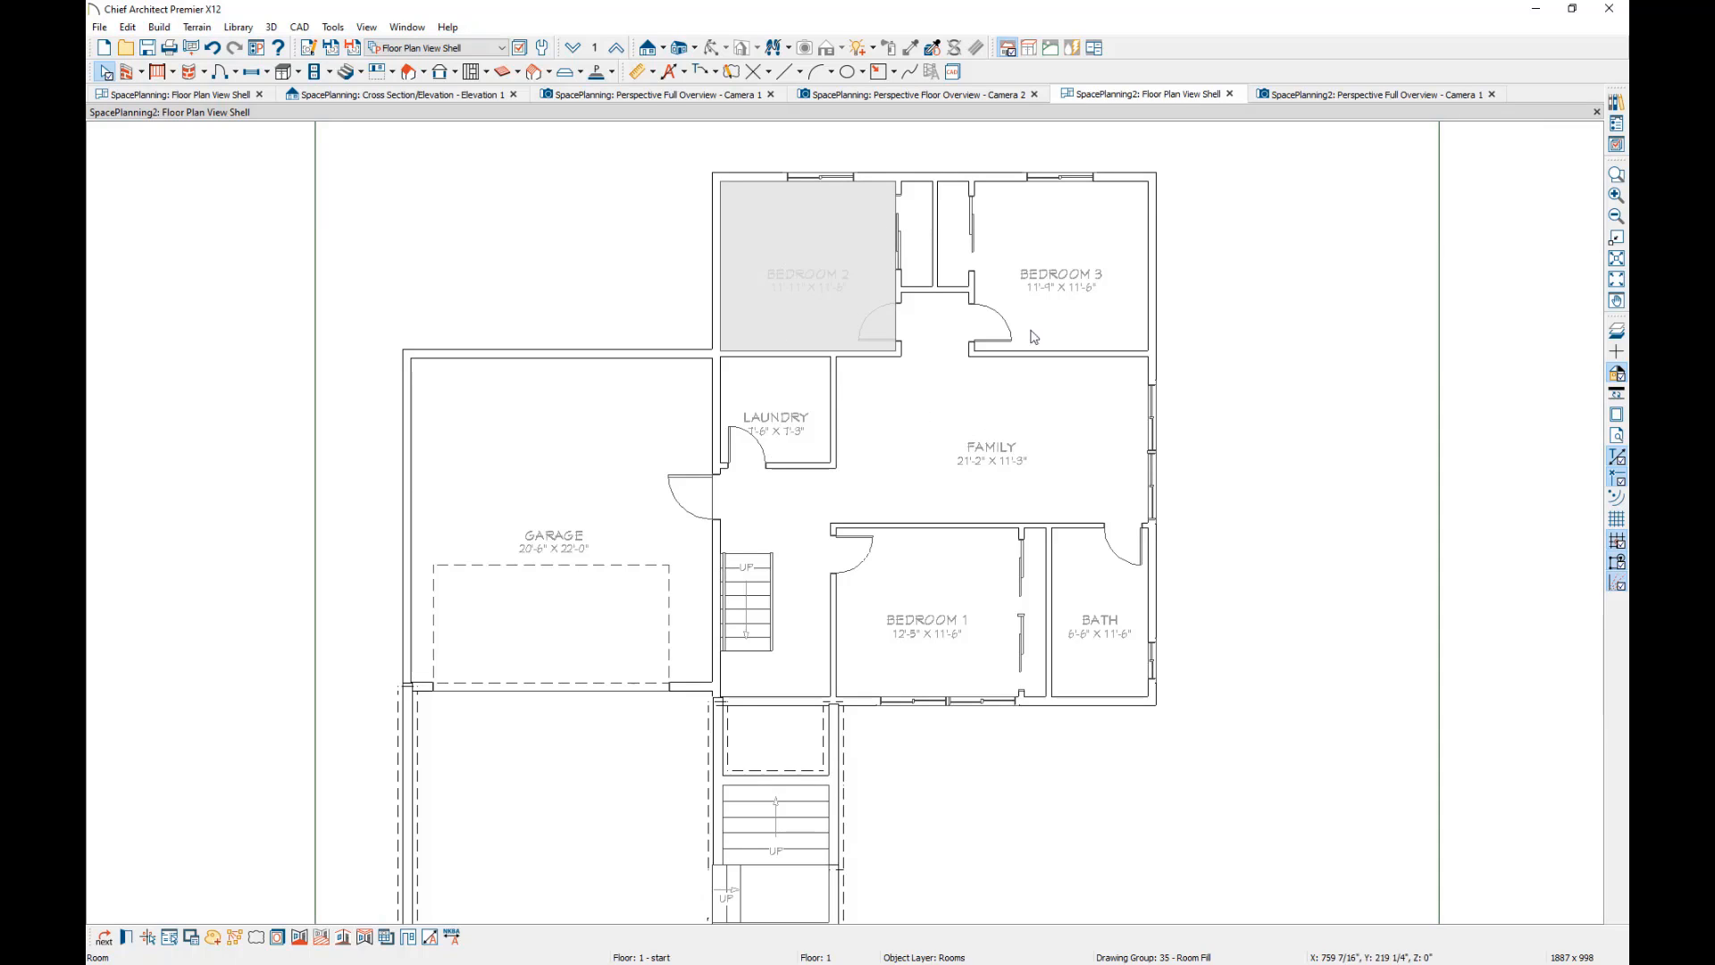
Select Bedroom 3 and Family together with Bedroom 2 and examine their shared structure settings without changing them.
{"action": "left_click", "coordinate": [1041, 217], "text": "shift"}
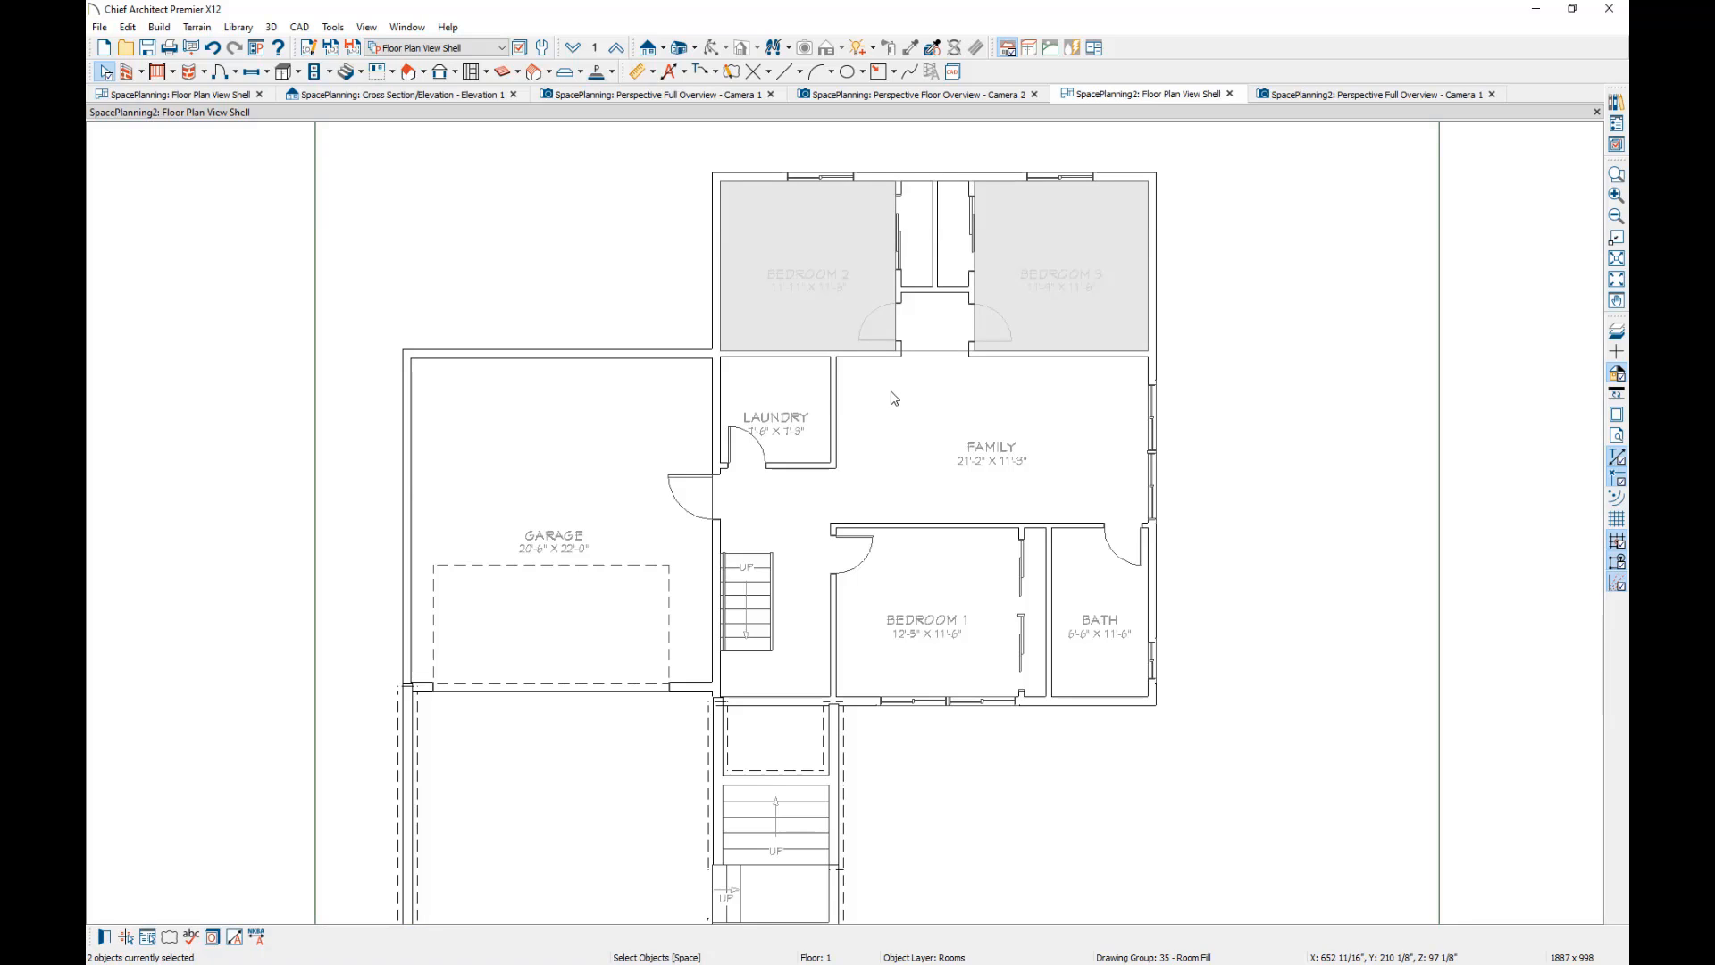
{"action": "left_click", "coordinate": [900, 406], "text": "shift"}
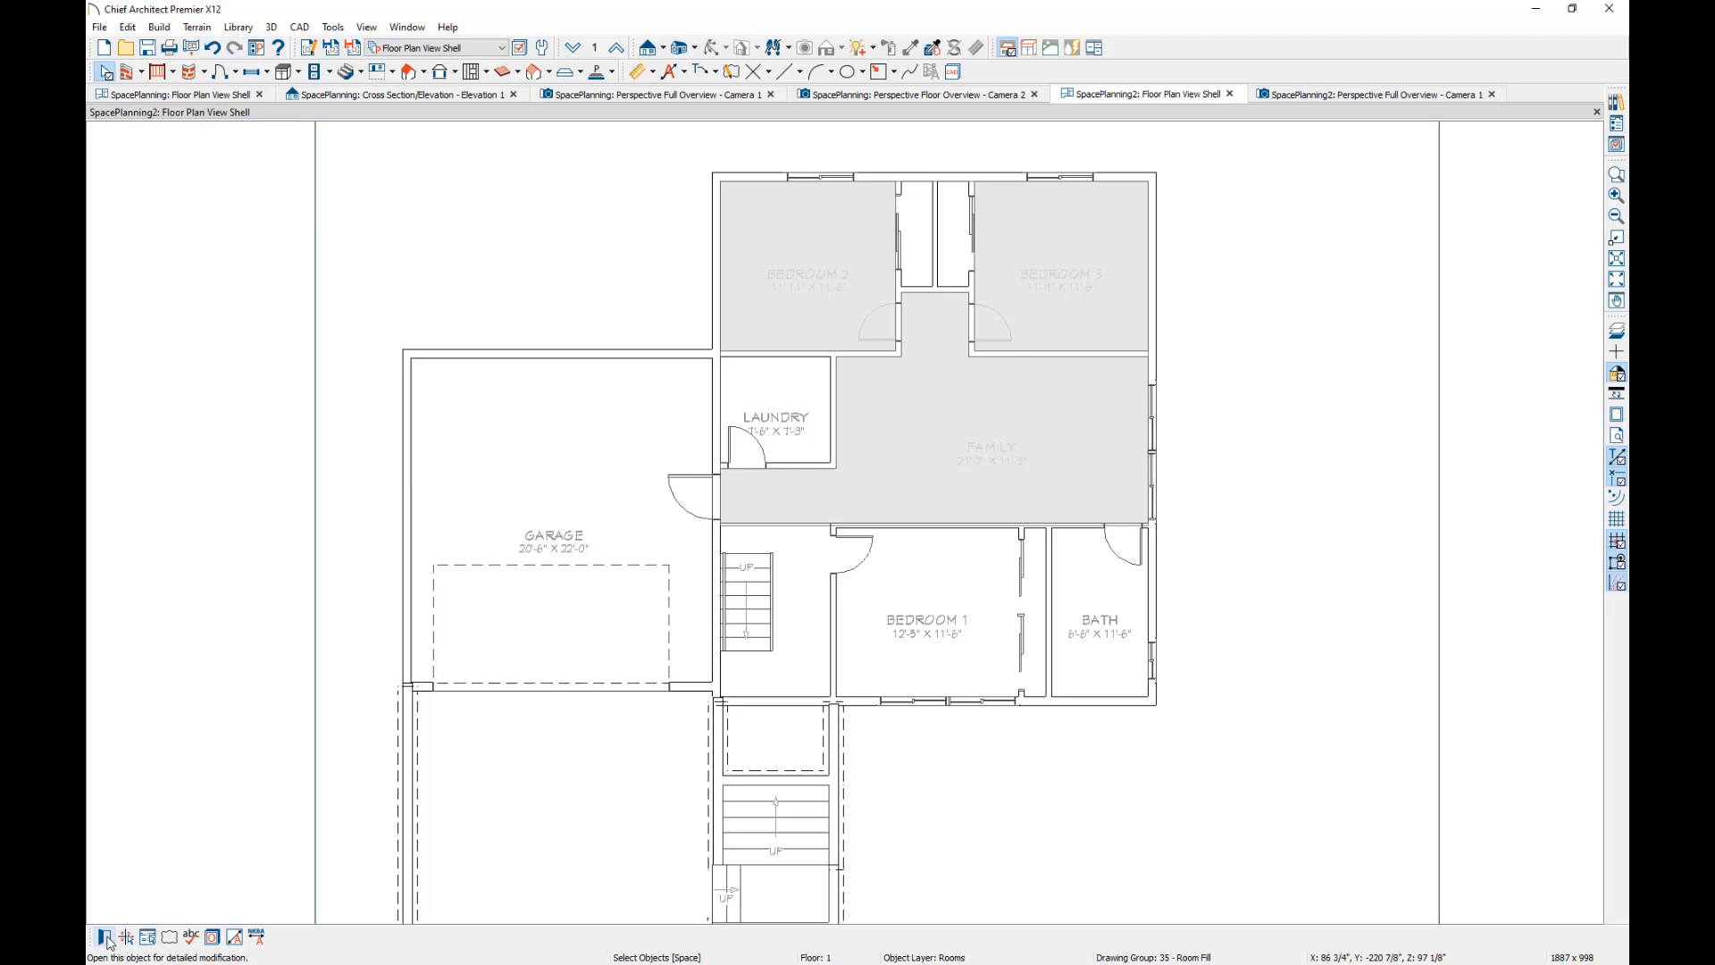
{"action": "double_click", "coordinate": [738, 680]}
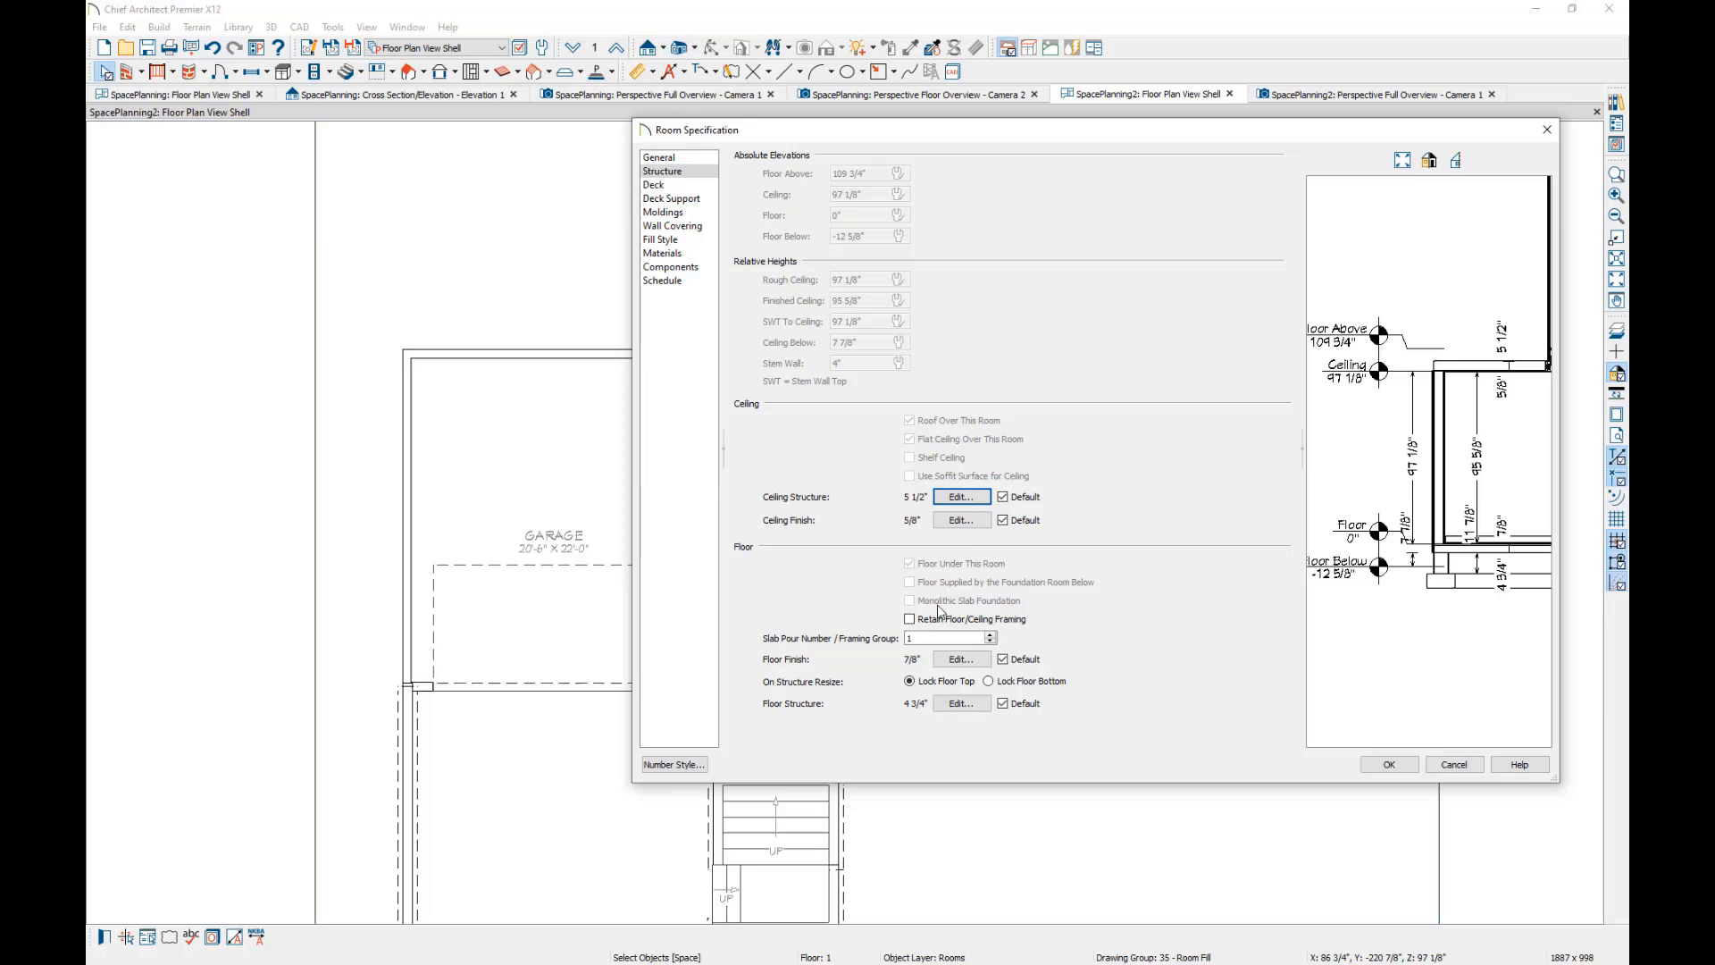
{"action": "left_click", "coordinate": [1457, 766]}
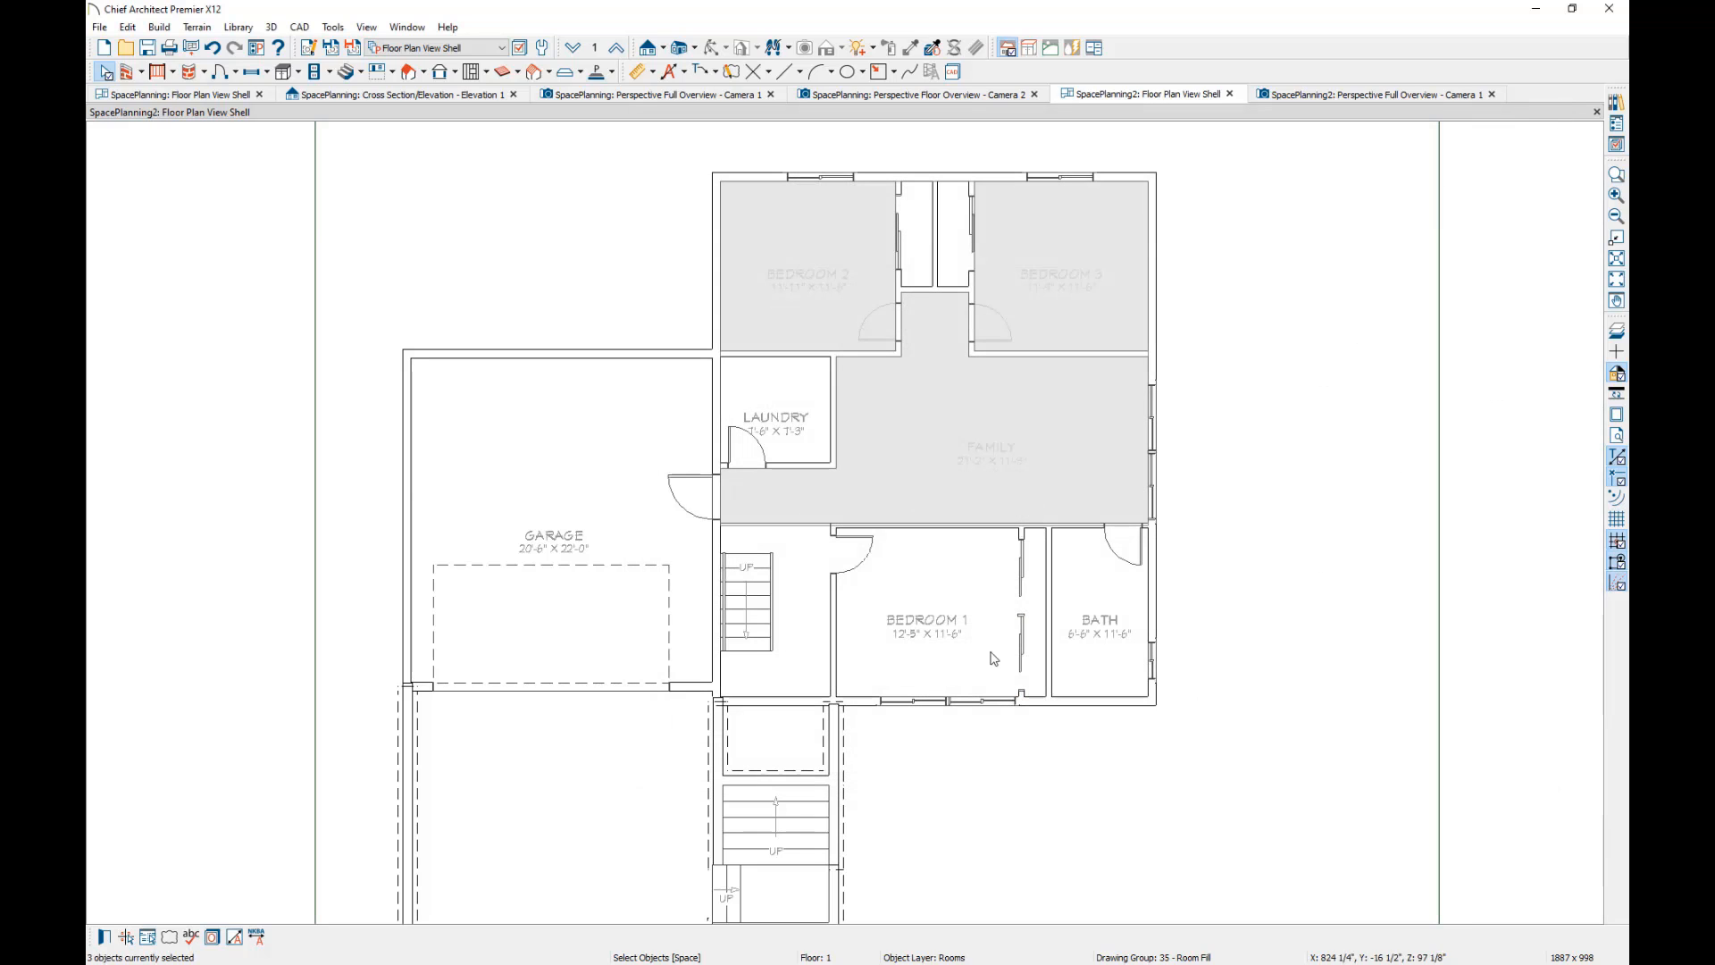
Inspect the deck side and lower-level walls in the SpacePlanning2 perspective overview, and return to its floor plan.
{"action": "left_click", "coordinate": [1365, 95]}
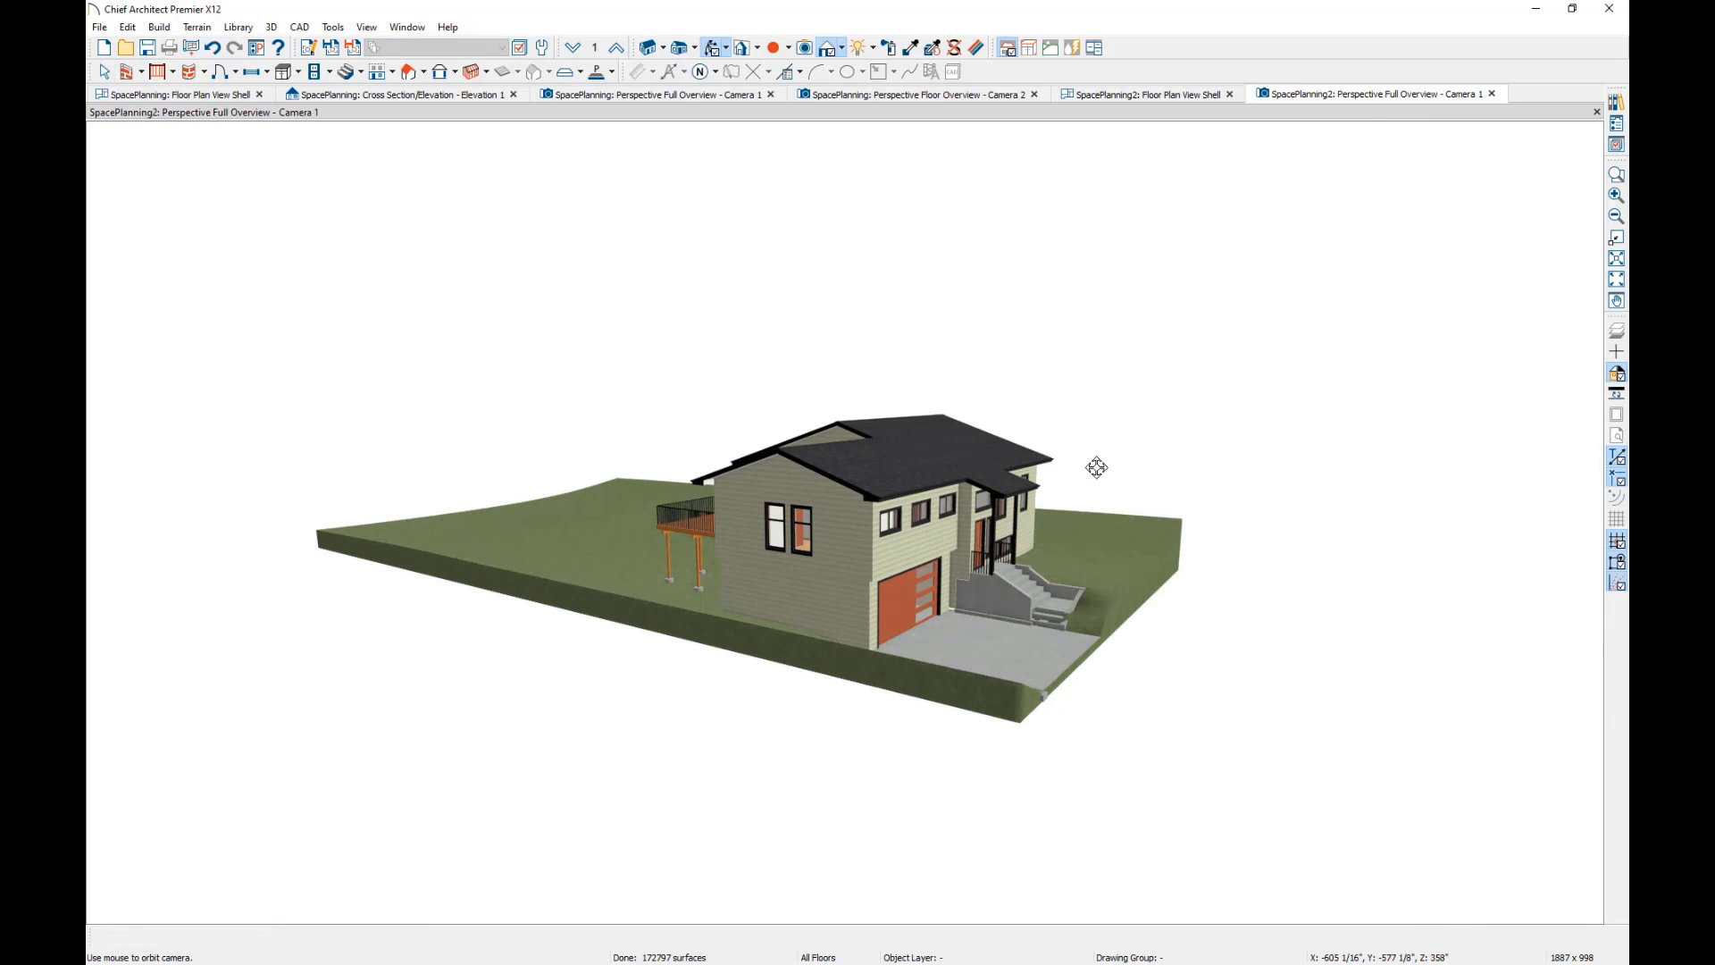
{"action": "left_click_drag", "start_coordinate": [1033, 442], "coordinate": [935, 545]}
{"action": "scroll", "coordinate": [933, 545], "scroll_direction": "up", "scroll_amount": 10}
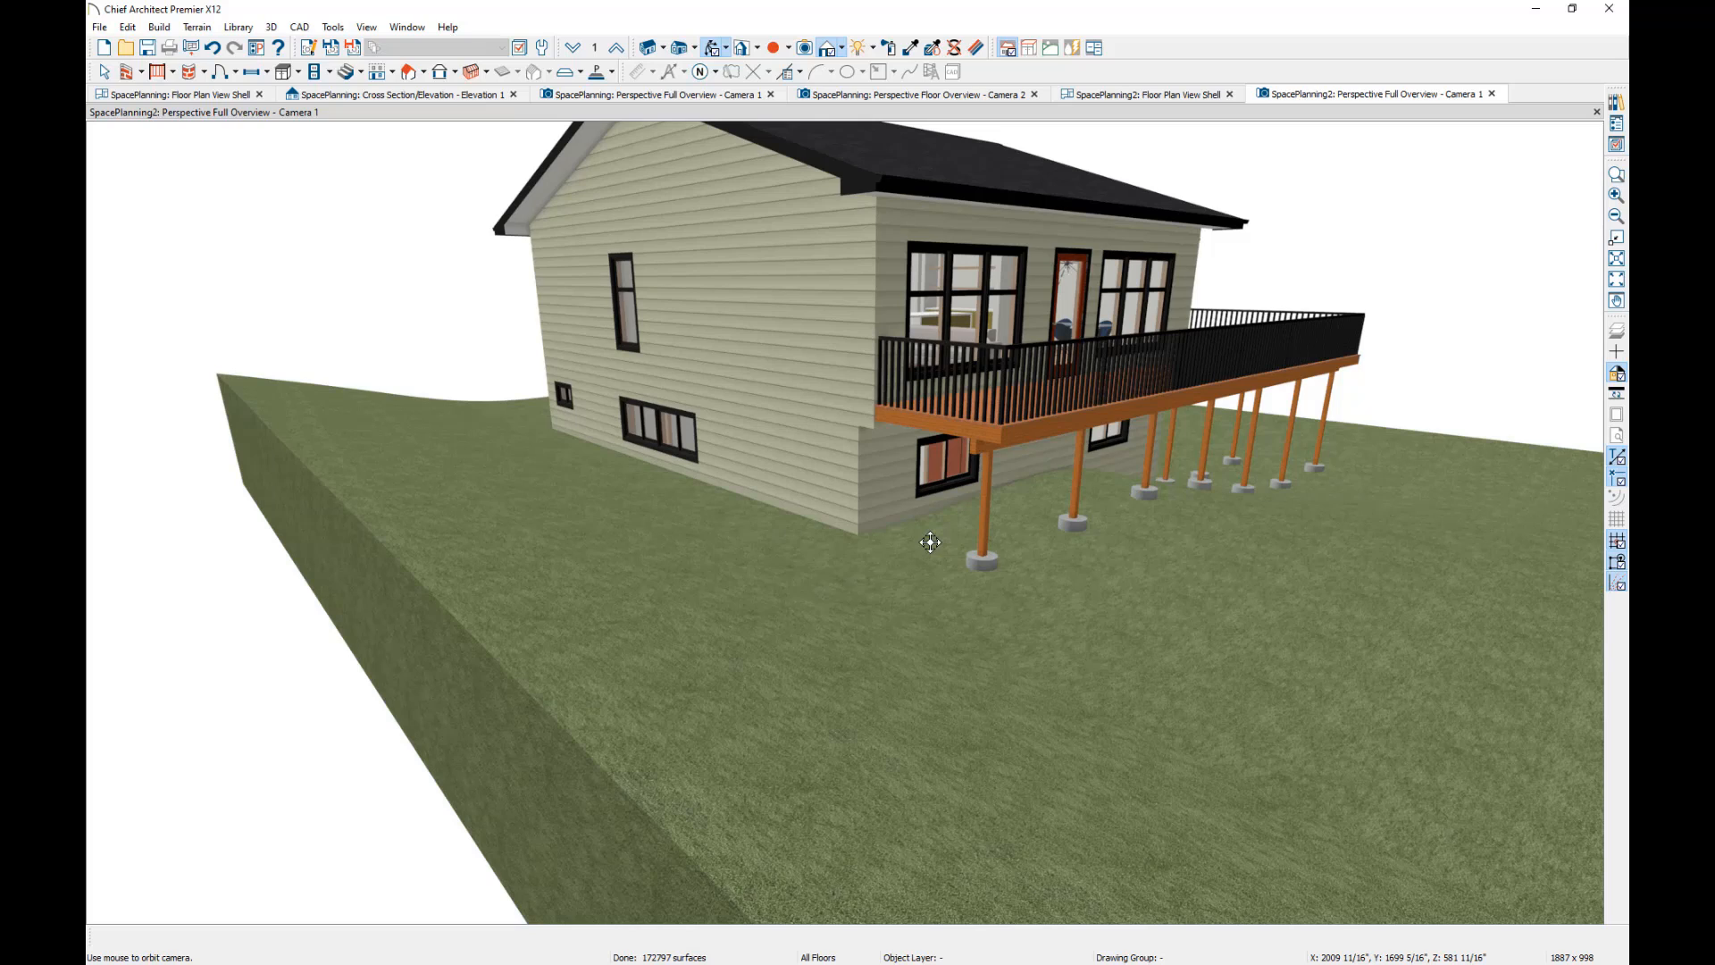
{"action": "left_click", "coordinate": [1155, 95]}
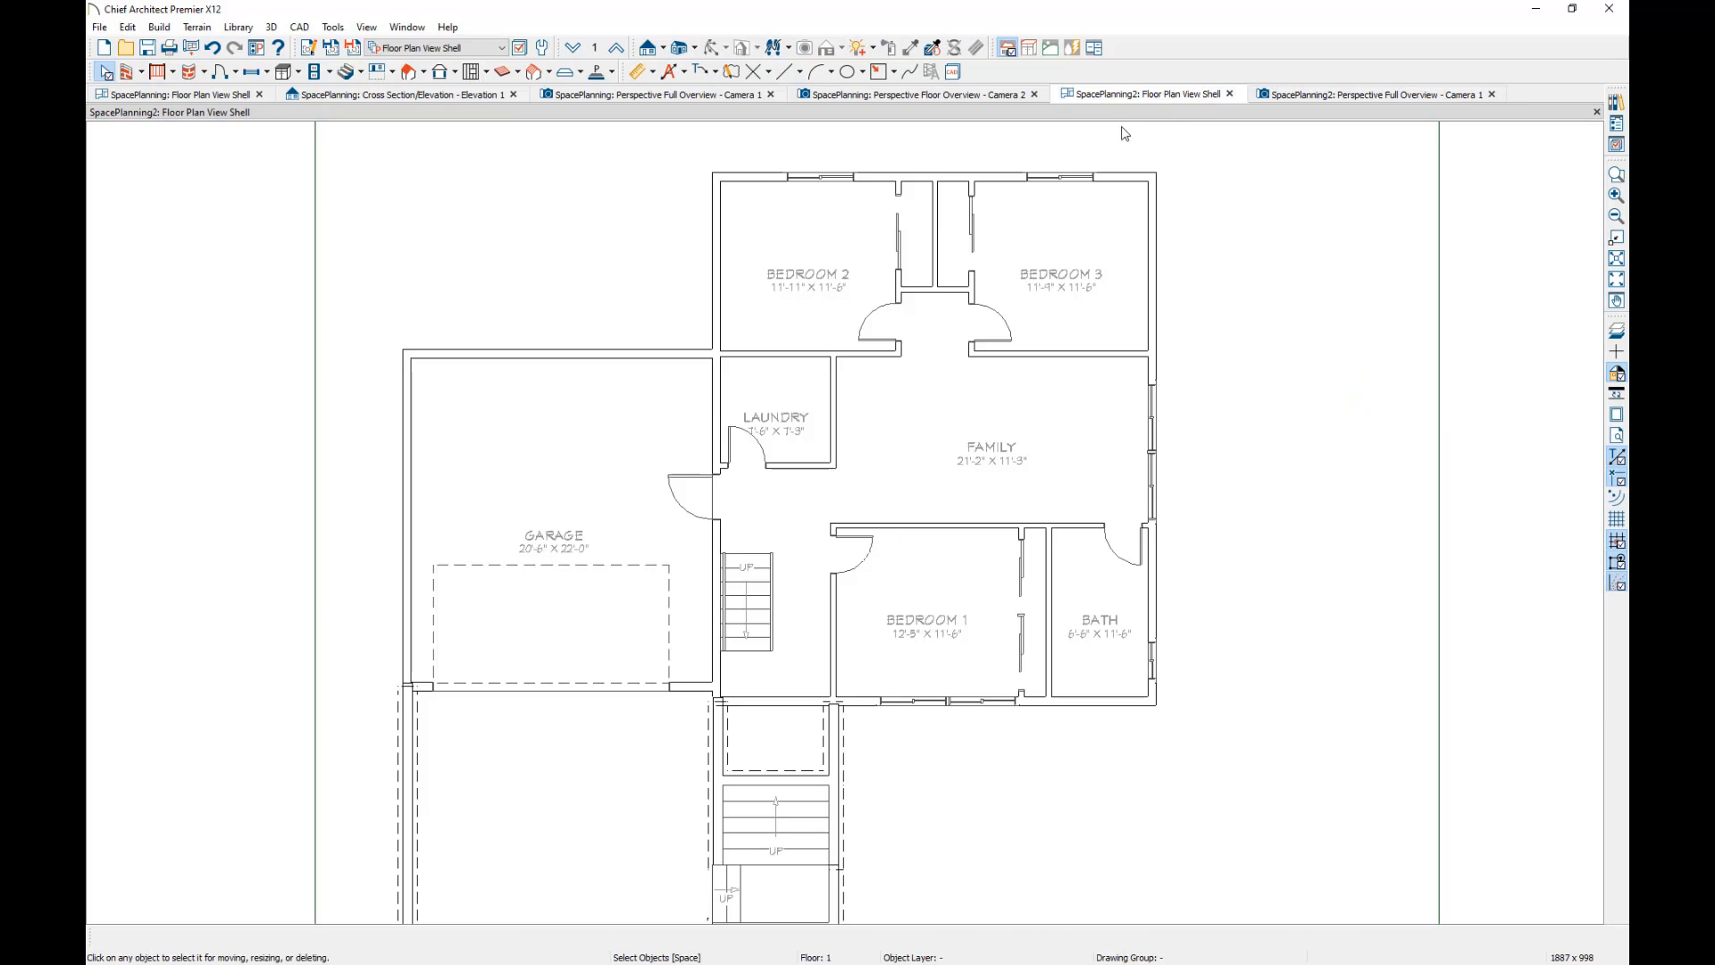
Select the four exterior walls enclosing the bedrooms, Family and Bath on floor 1 and make them pony walls.
{"action": "left_click", "coordinate": [782, 242]}
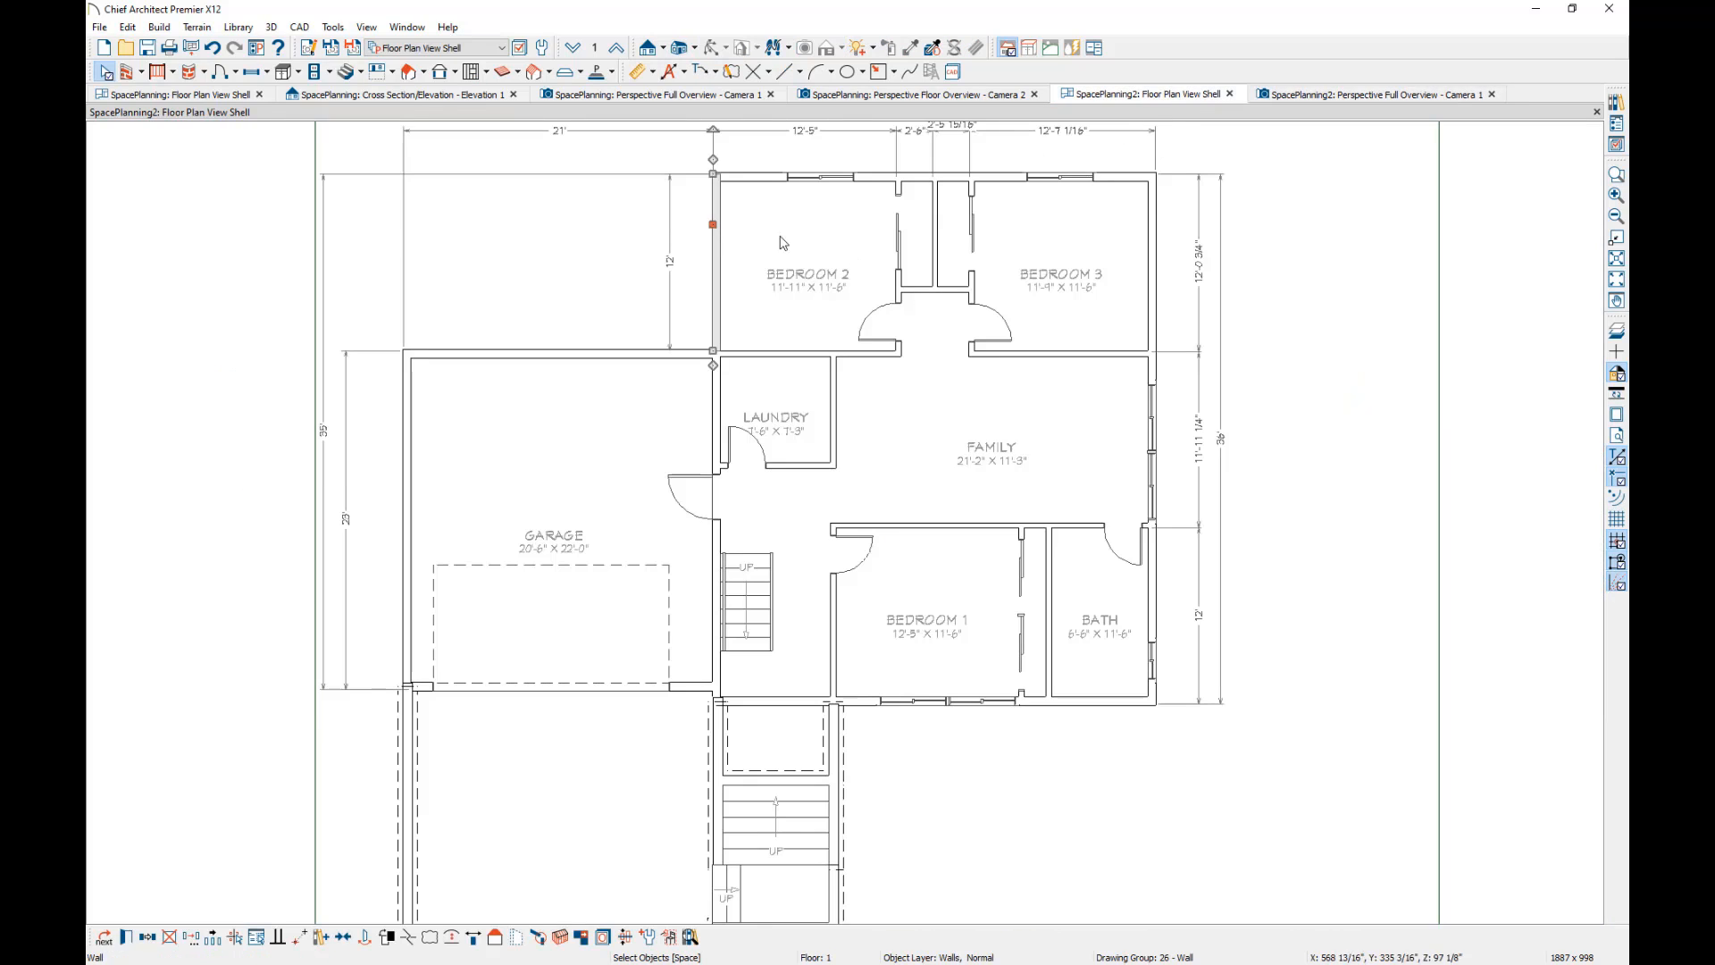
{"action": "left_click", "coordinate": [892, 176], "text": "shift"}
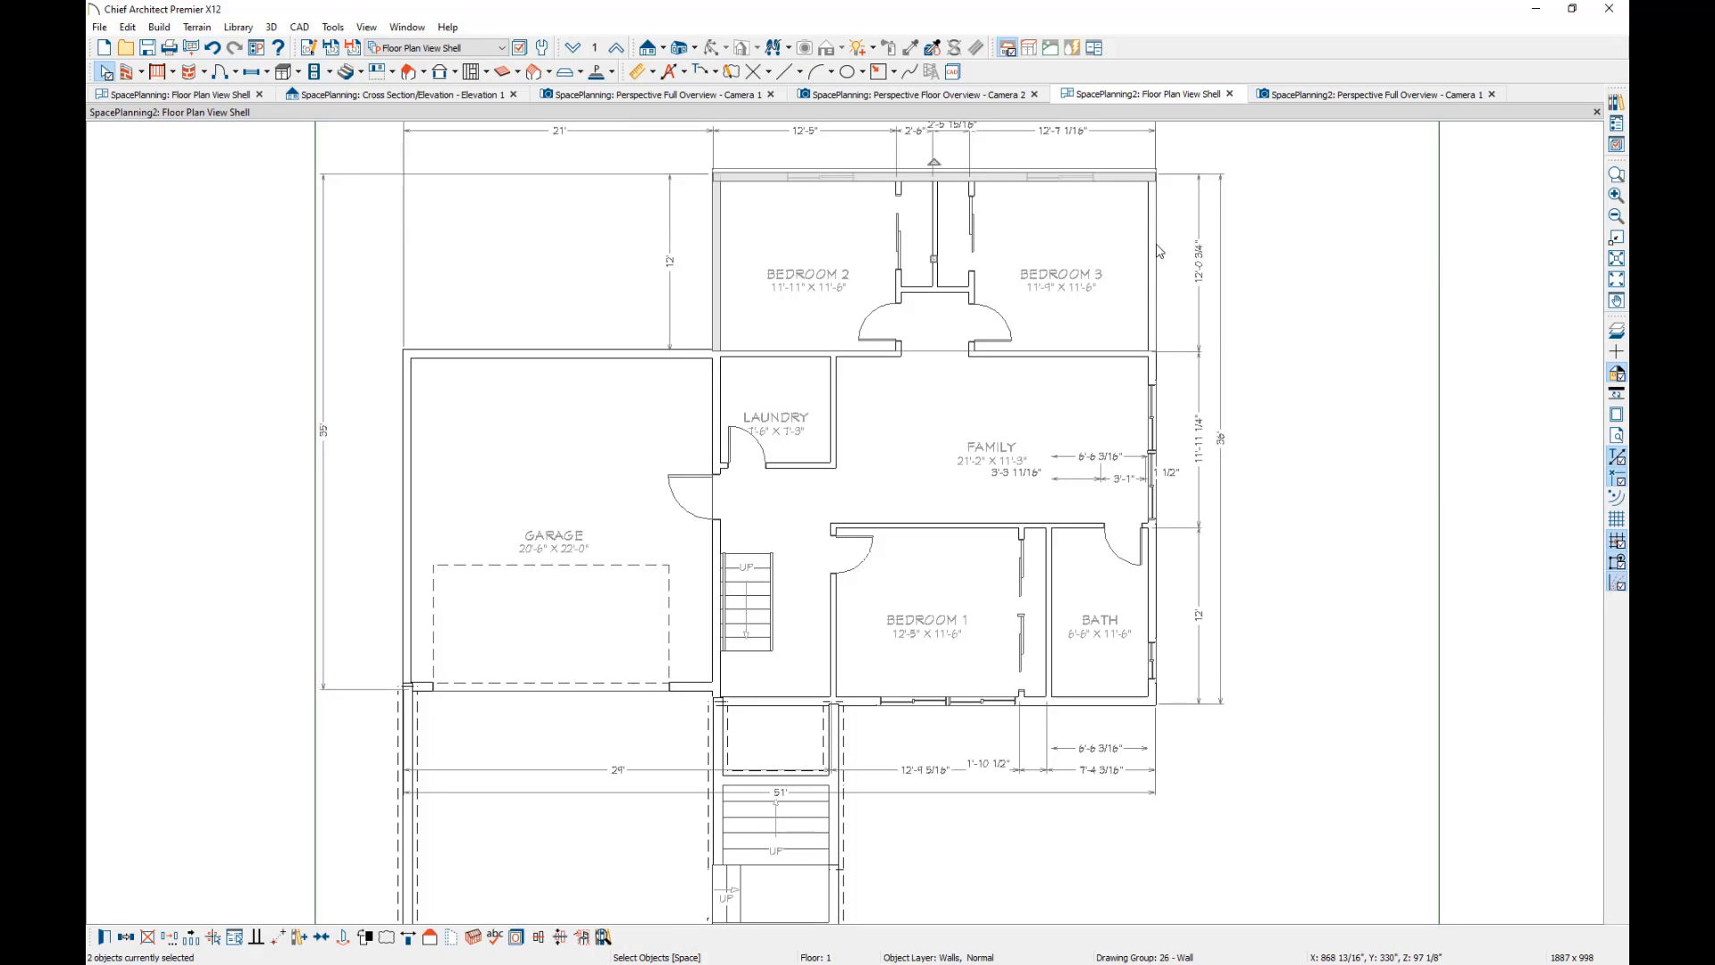
{"action": "left_click", "coordinate": [1157, 248], "text": "shift"}
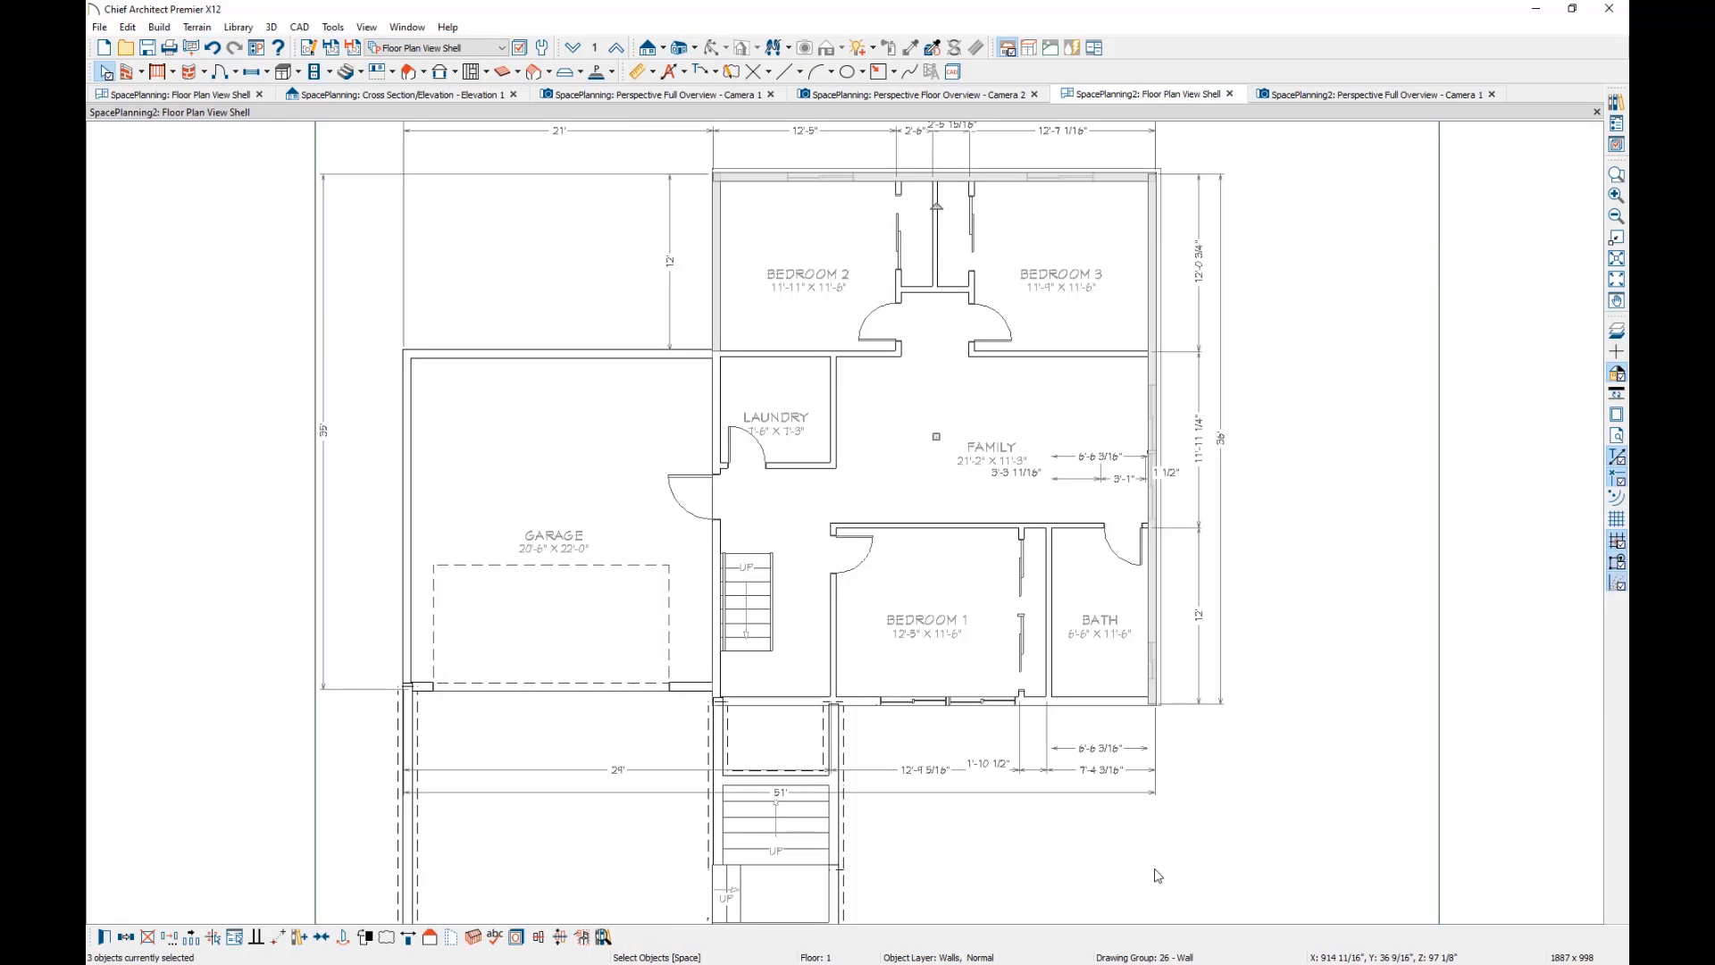
{"action": "left_click", "coordinate": [1108, 705]}
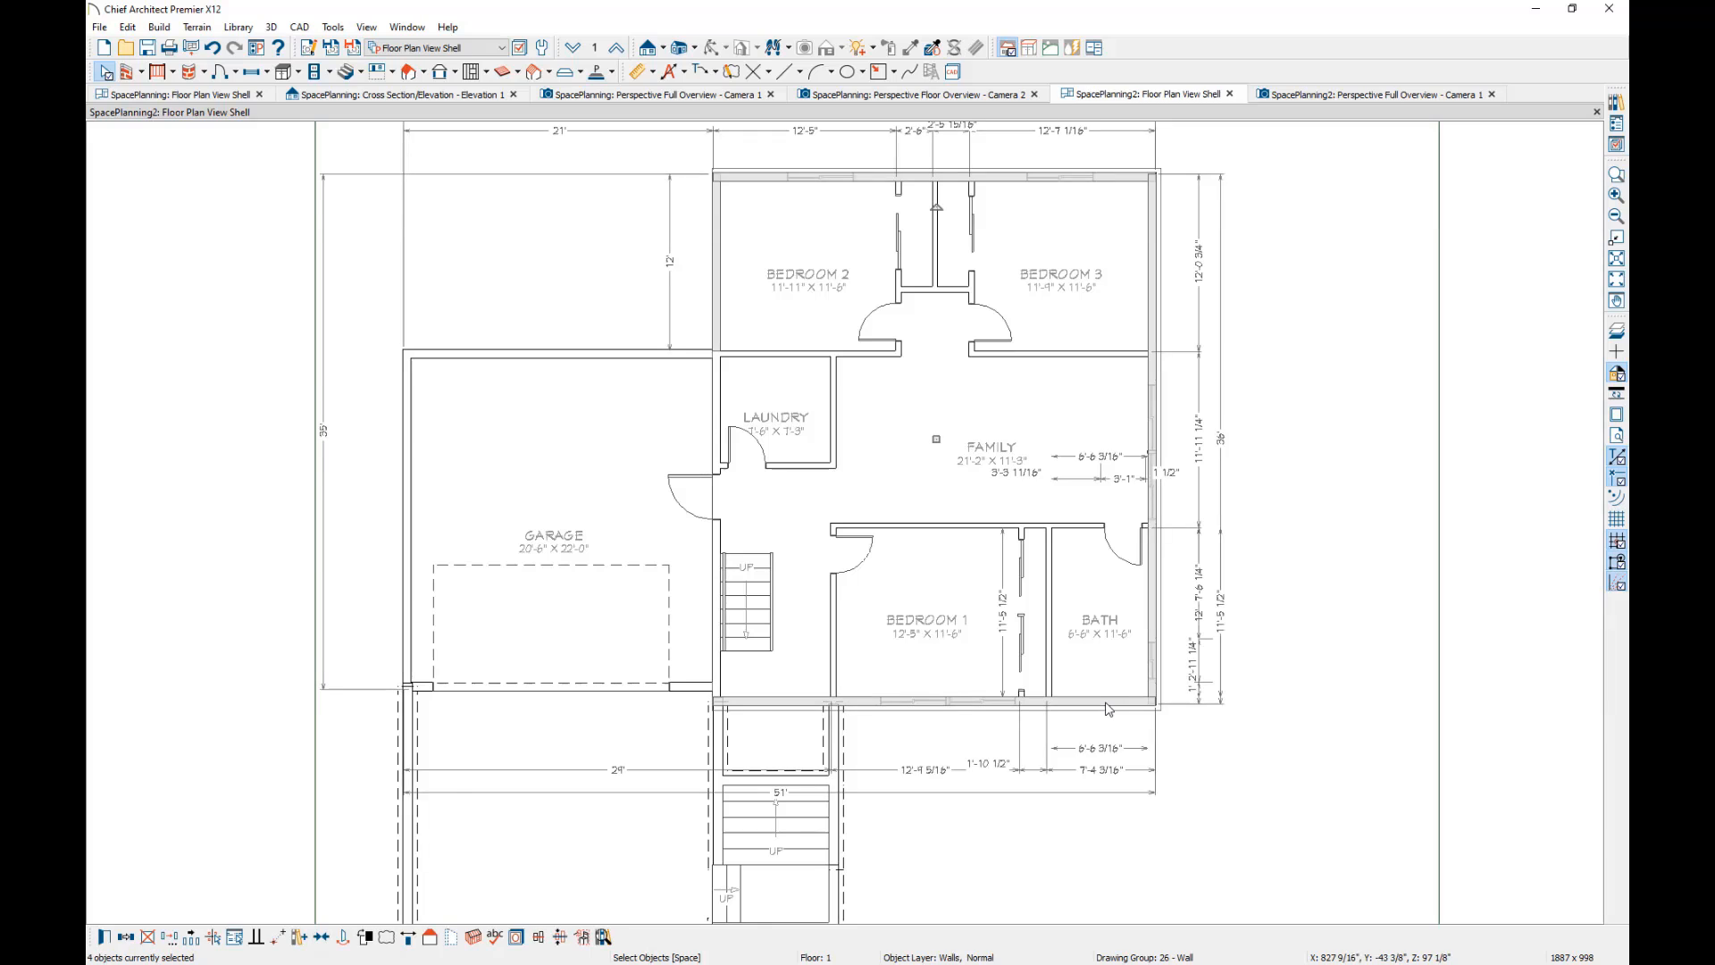
{"action": "left_click", "coordinate": [377, 948]}
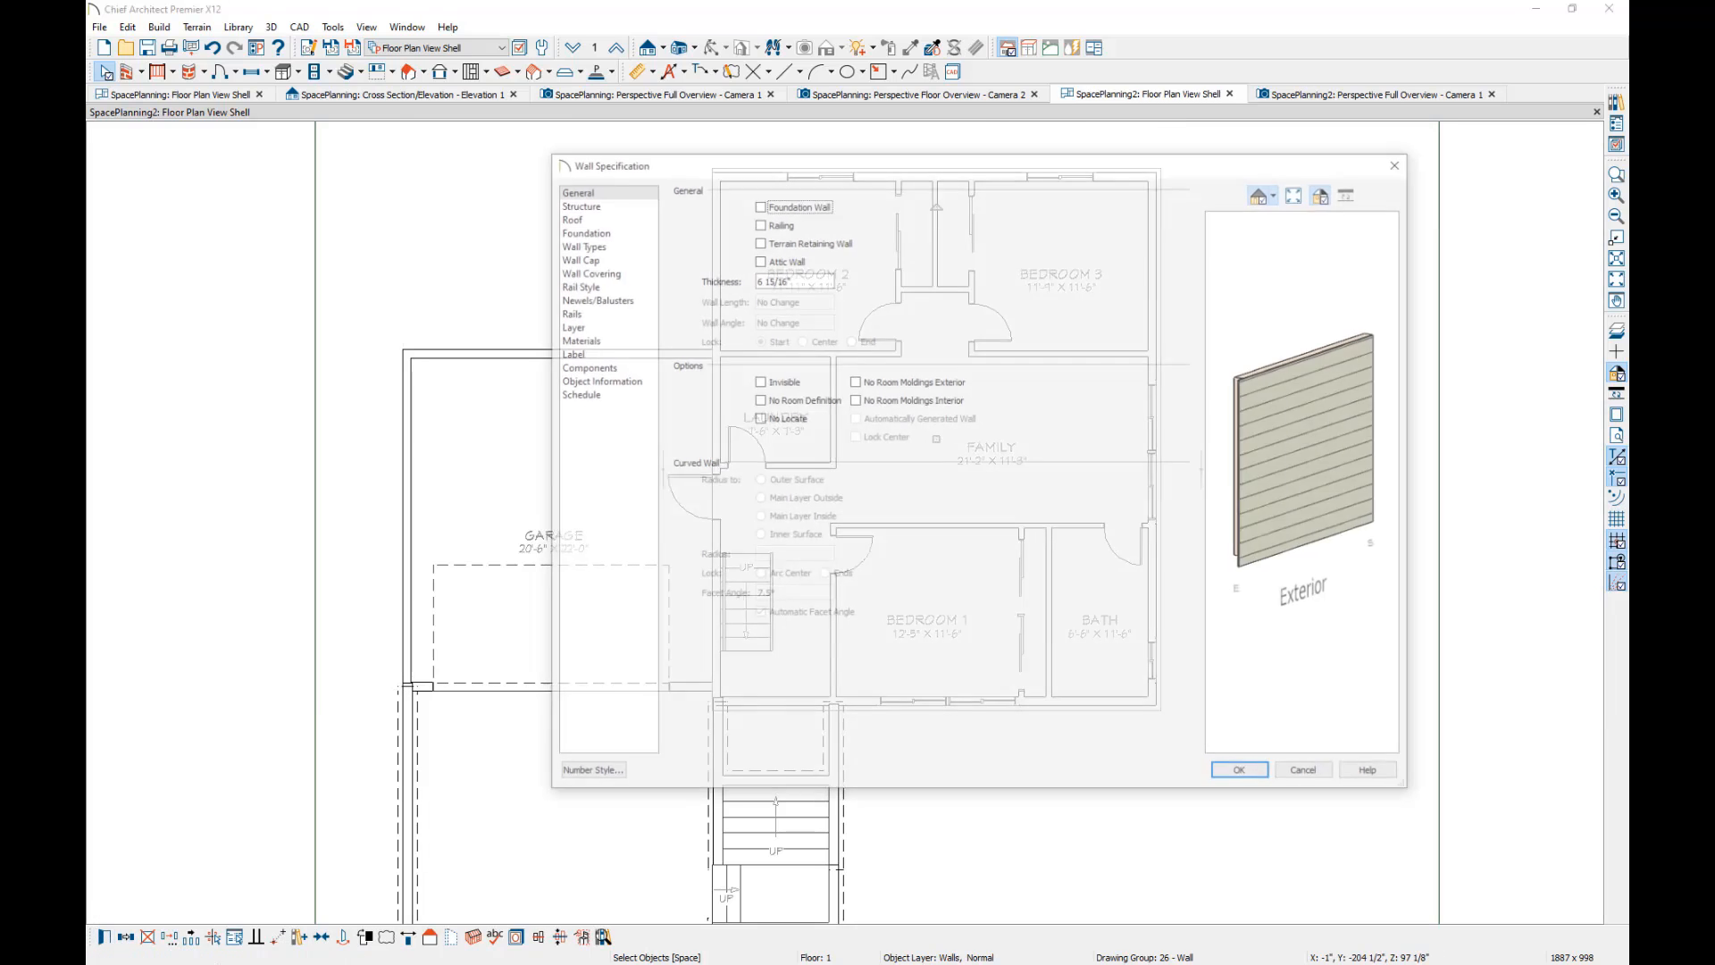
{"action": "left_click", "coordinate": [589, 243]}
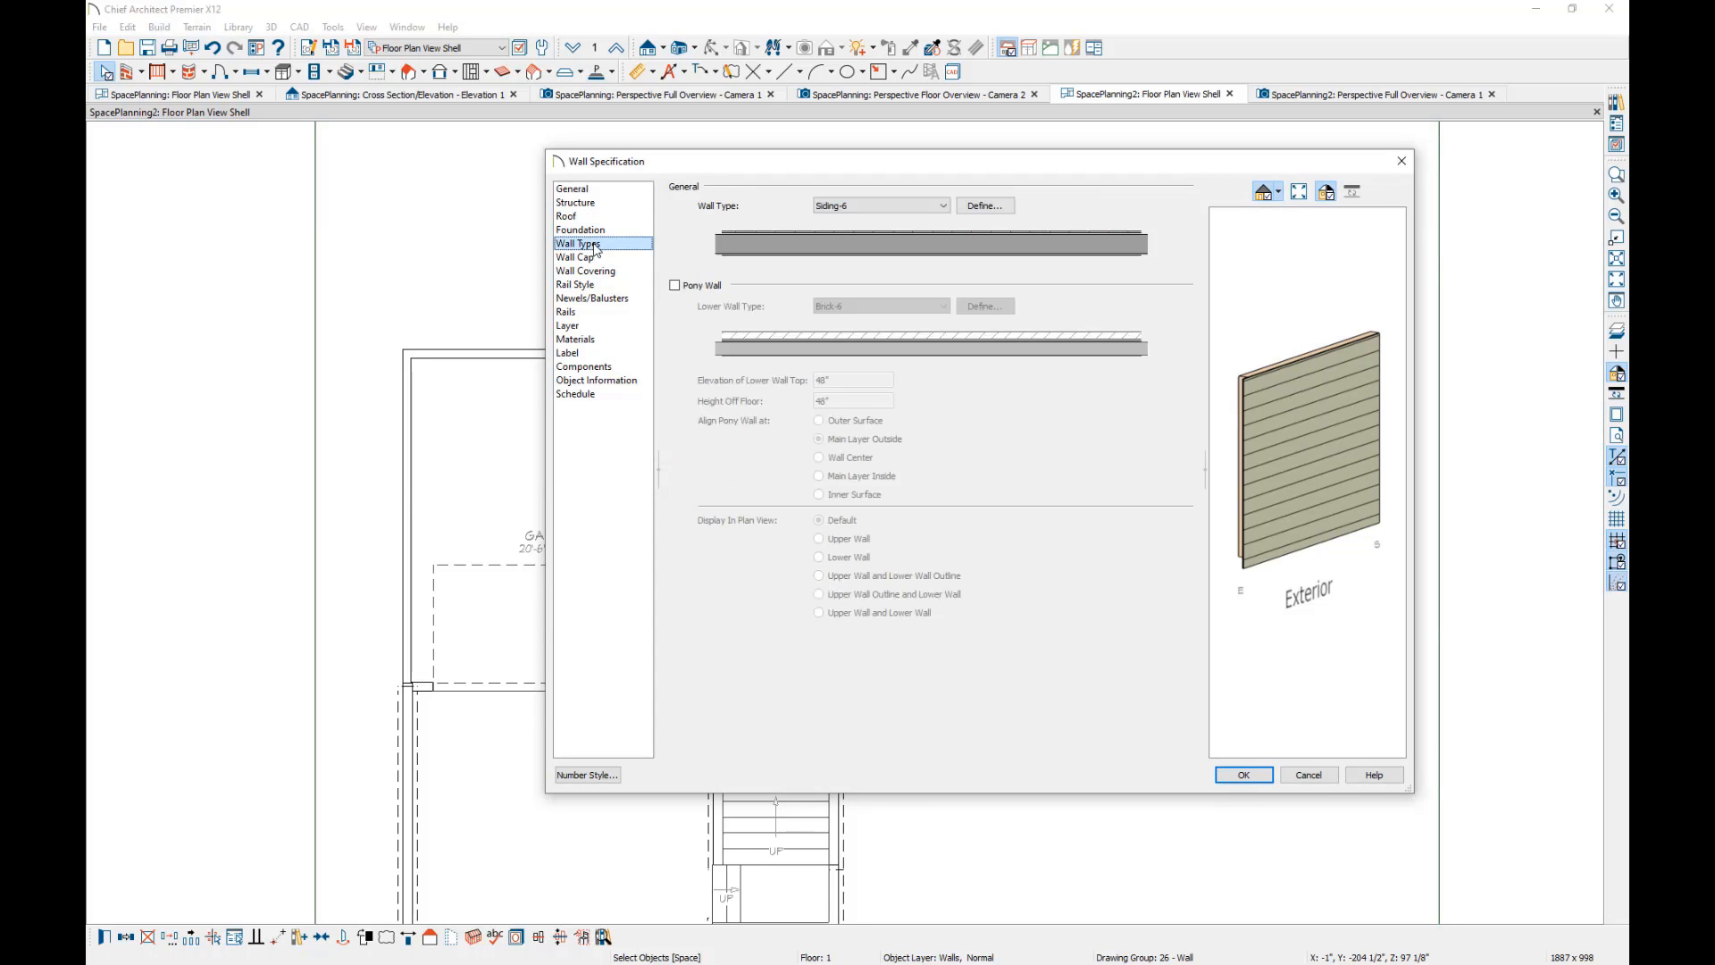
{"action": "left_click", "coordinate": [675, 285]}
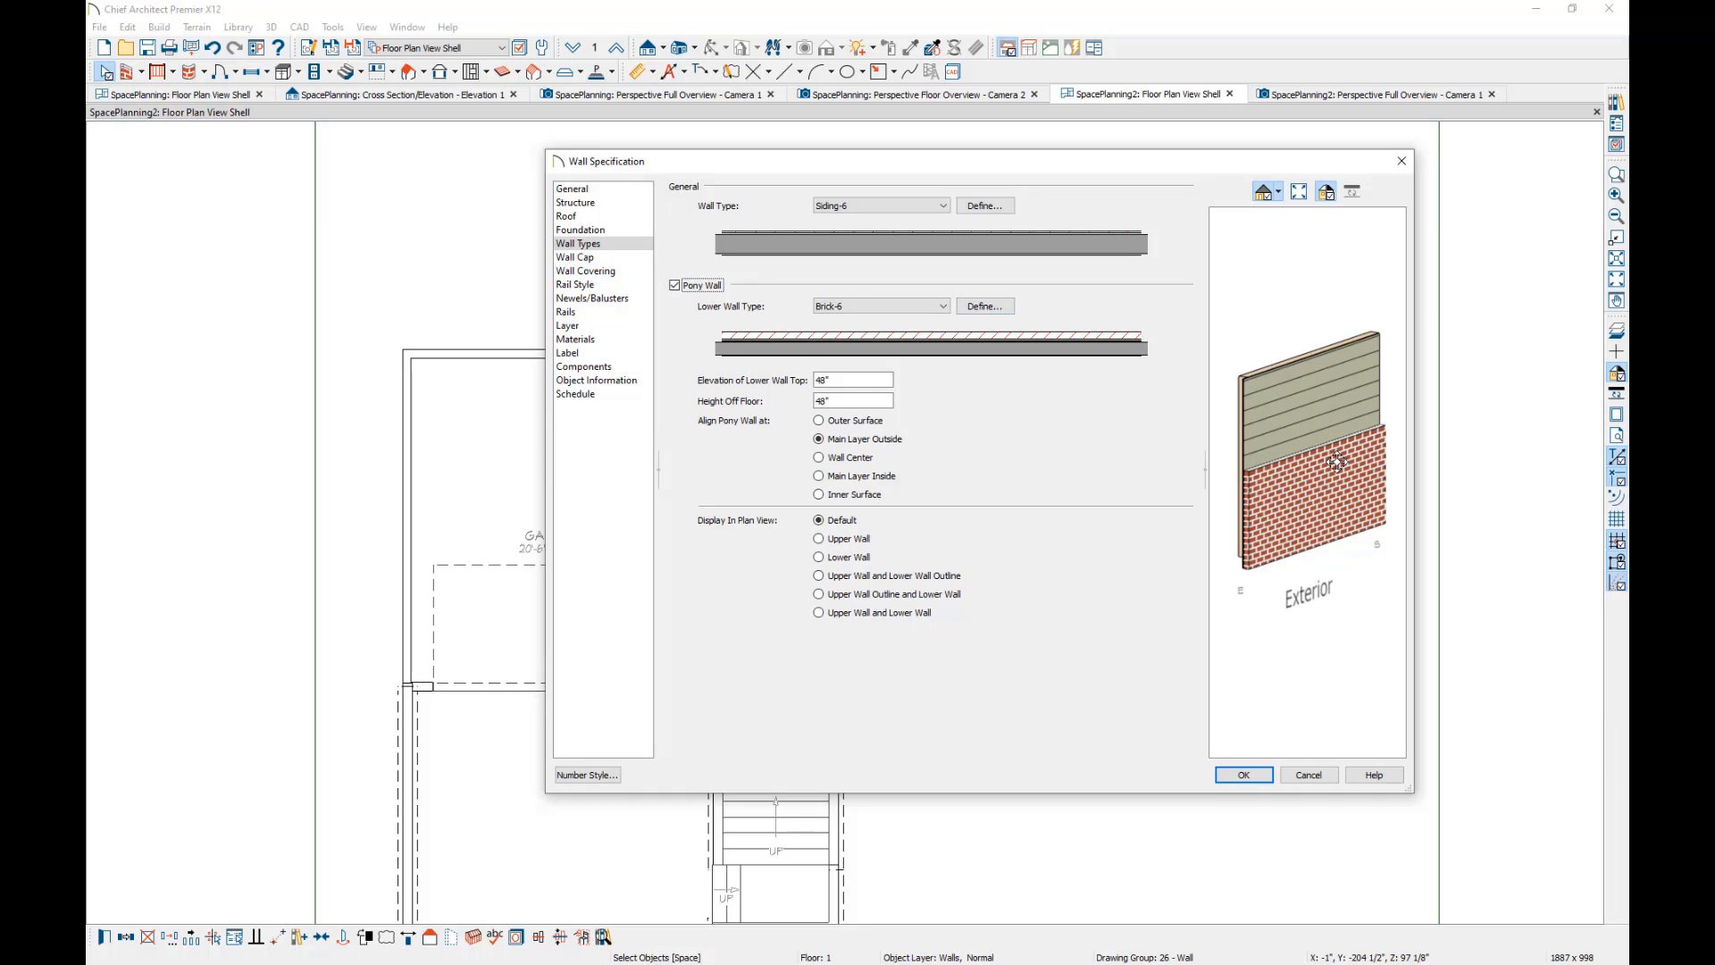
Set the pony walls' lower wall type to 8" CMU (block) 2" Int. Wall, check the section preview and apply it.
{"action": "left_click", "coordinate": [944, 306]}
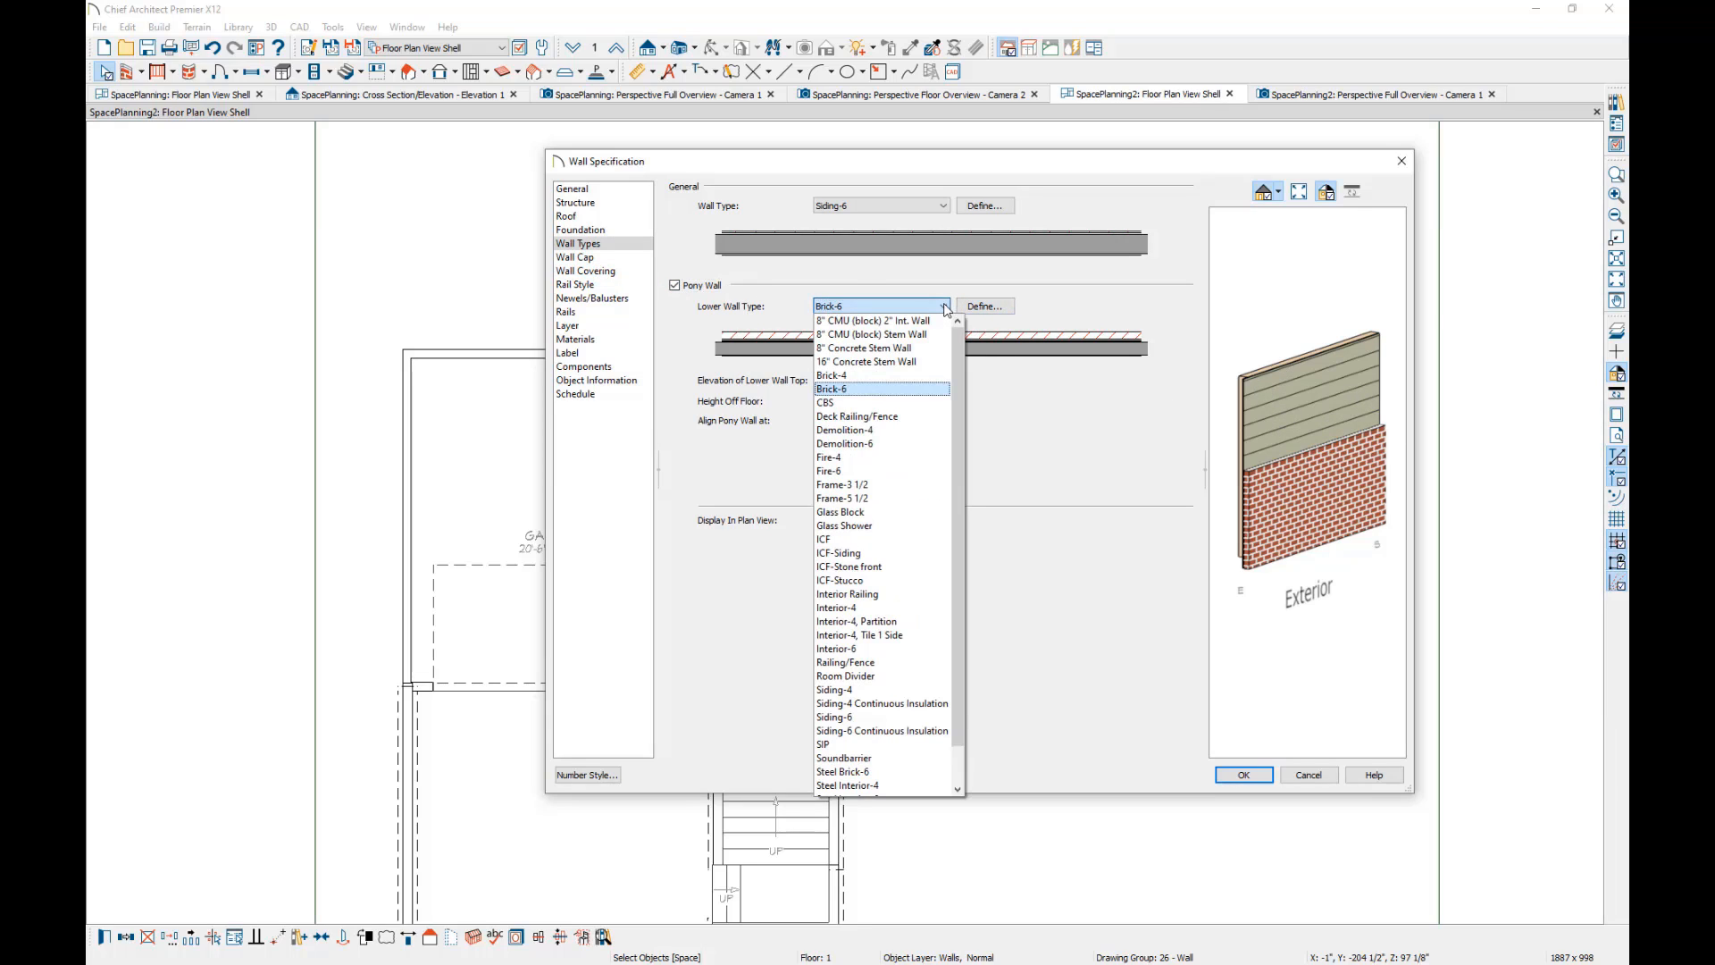
{"action": "left_click", "coordinate": [890, 323]}
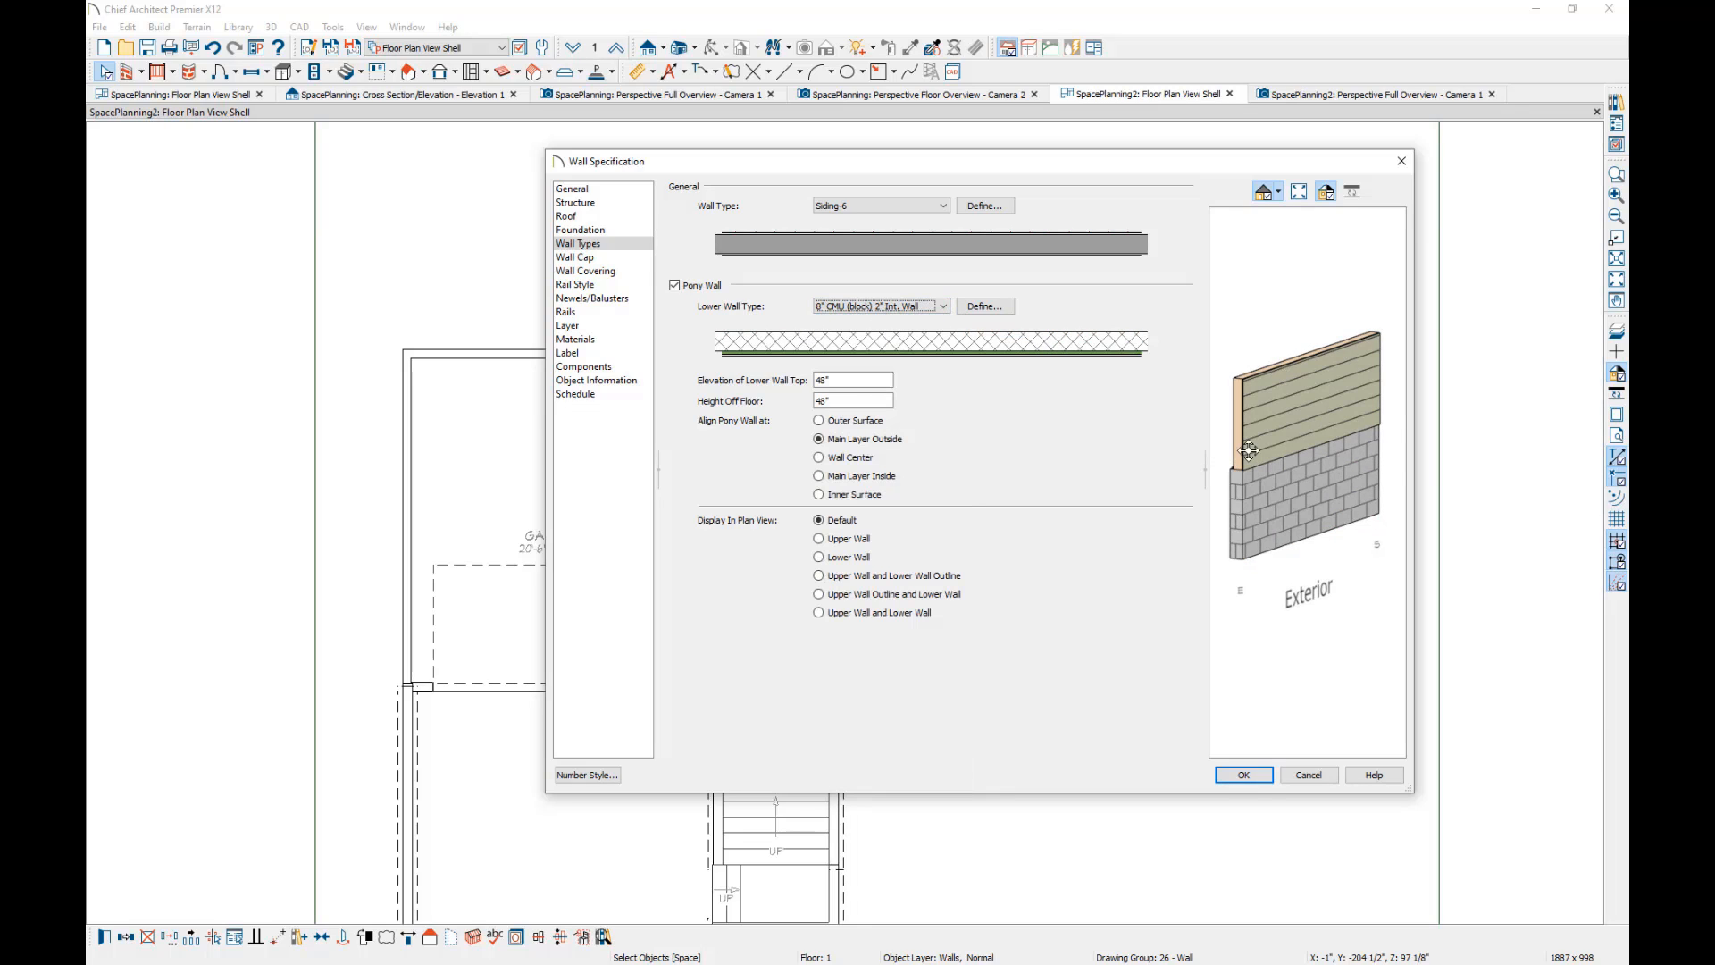
{"action": "left_click_drag", "start_coordinate": [1248, 451], "coordinate": [1447, 437]}
{"action": "scroll", "coordinate": [1355, 506], "scroll_direction": "up", "scroll_amount": 4}
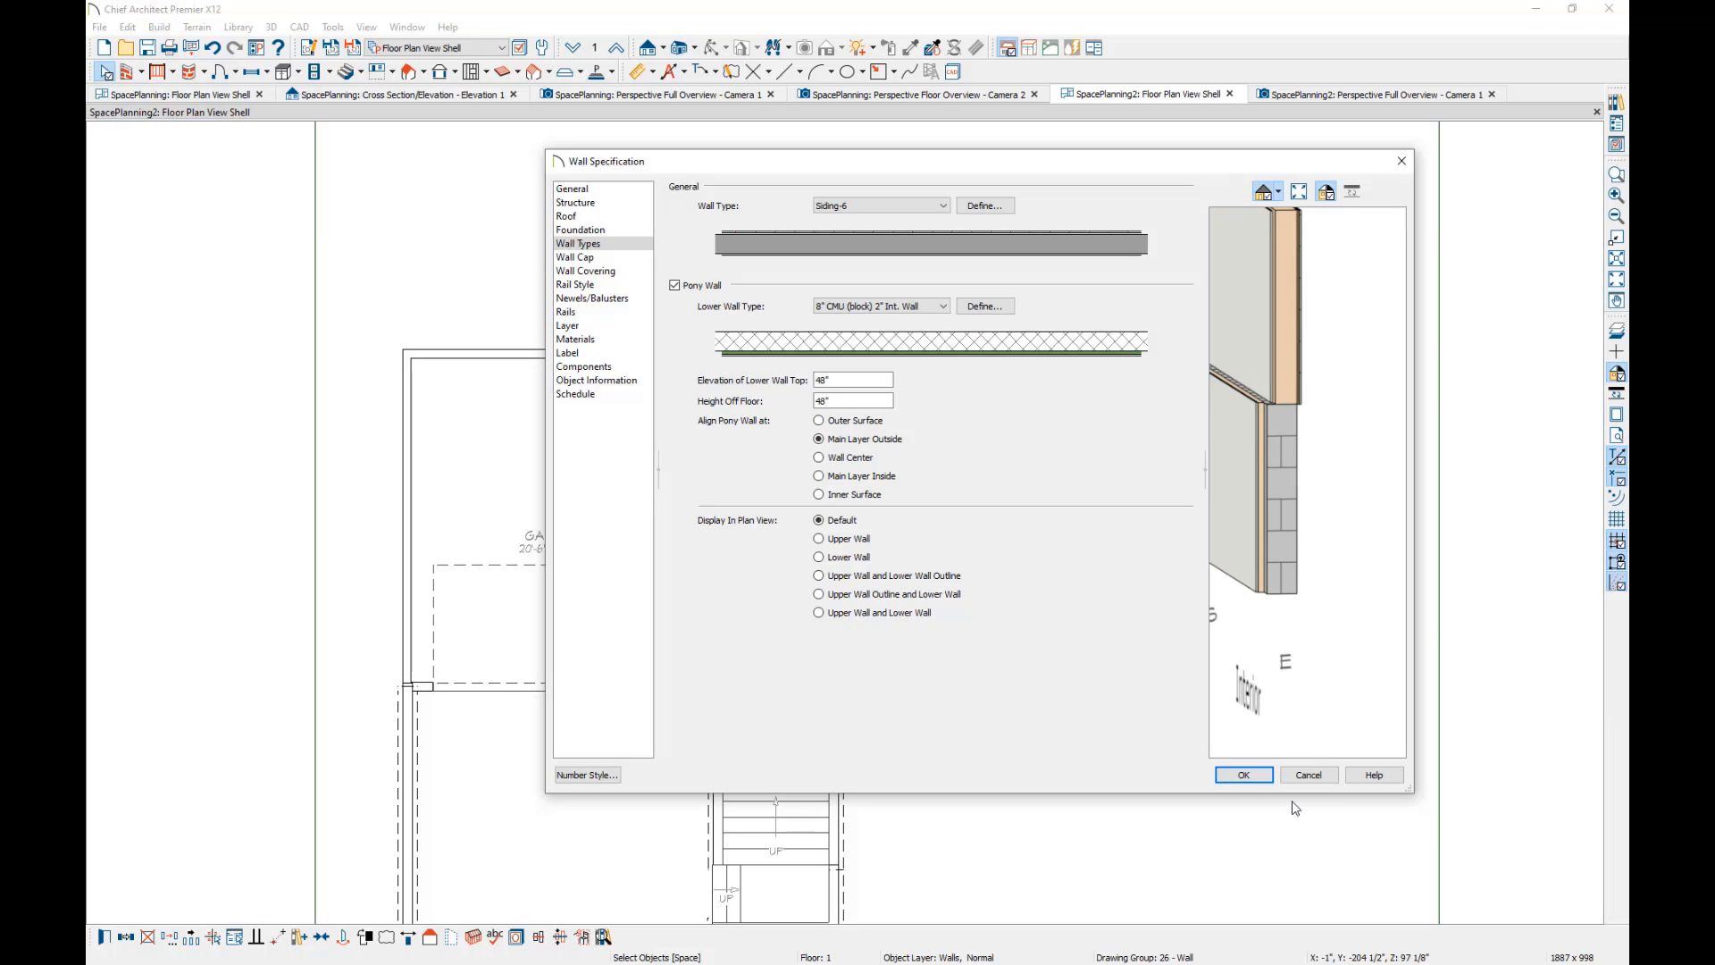
{"action": "left_click", "coordinate": [1244, 776]}
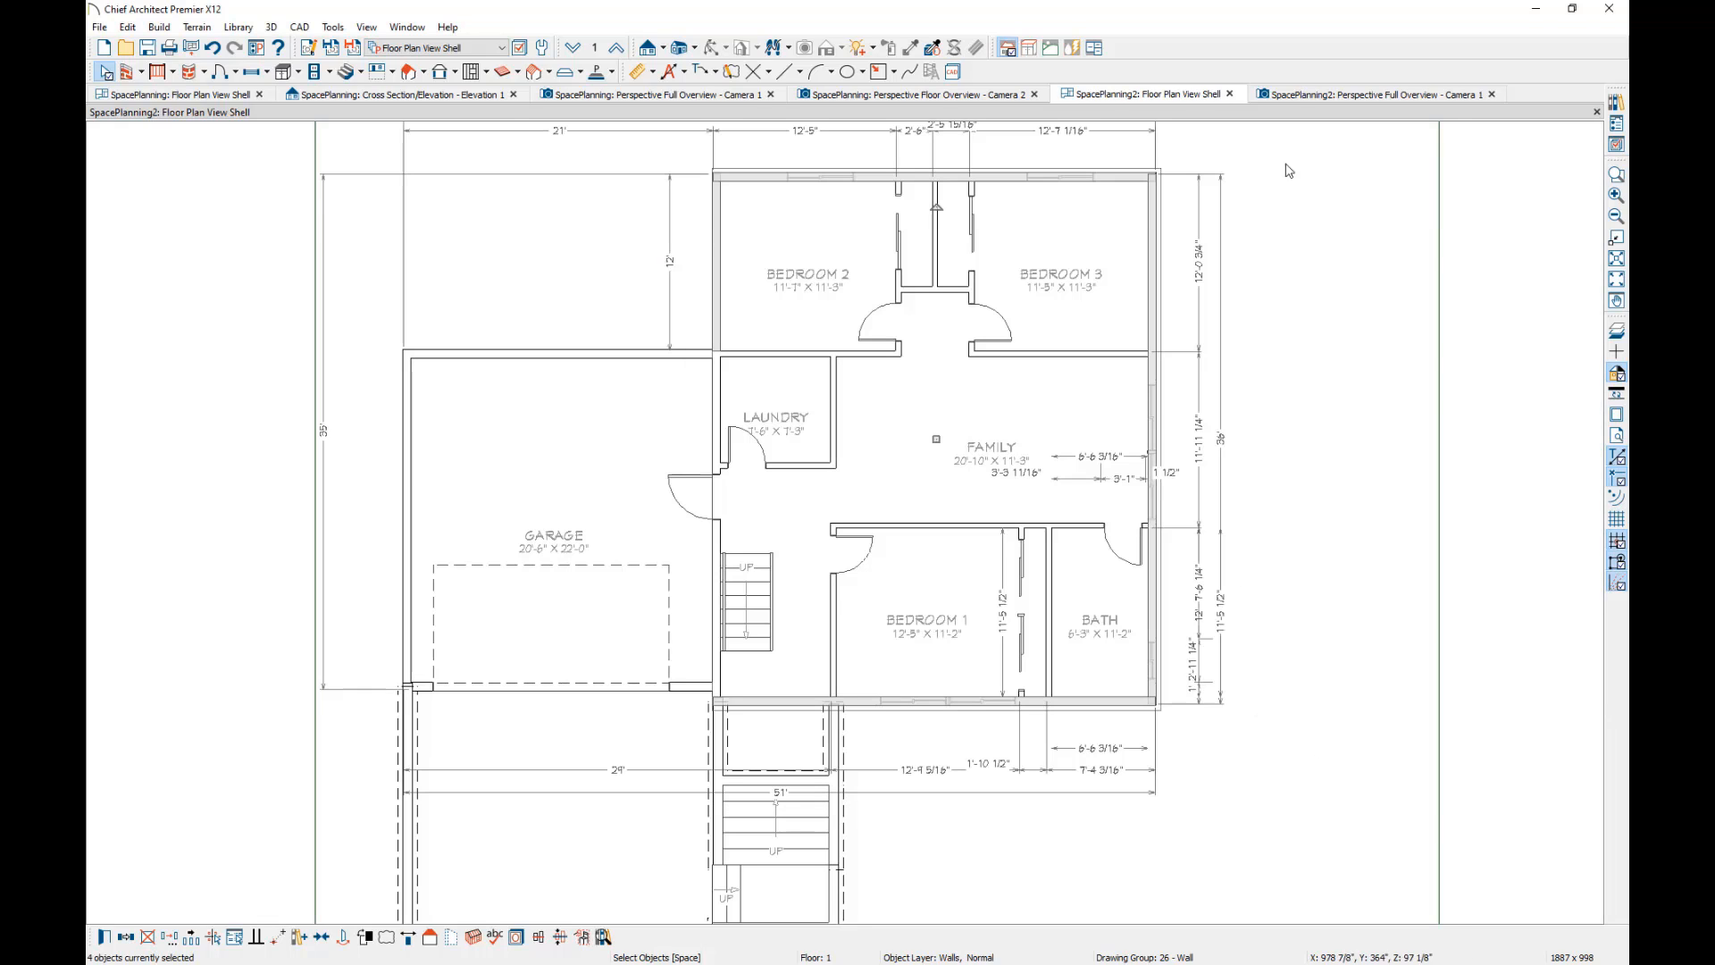
Inspect the deck side and the lower exterior walls in the SpacePlanning2 perspective overview.
{"action": "left_click", "coordinate": [1303, 95]}
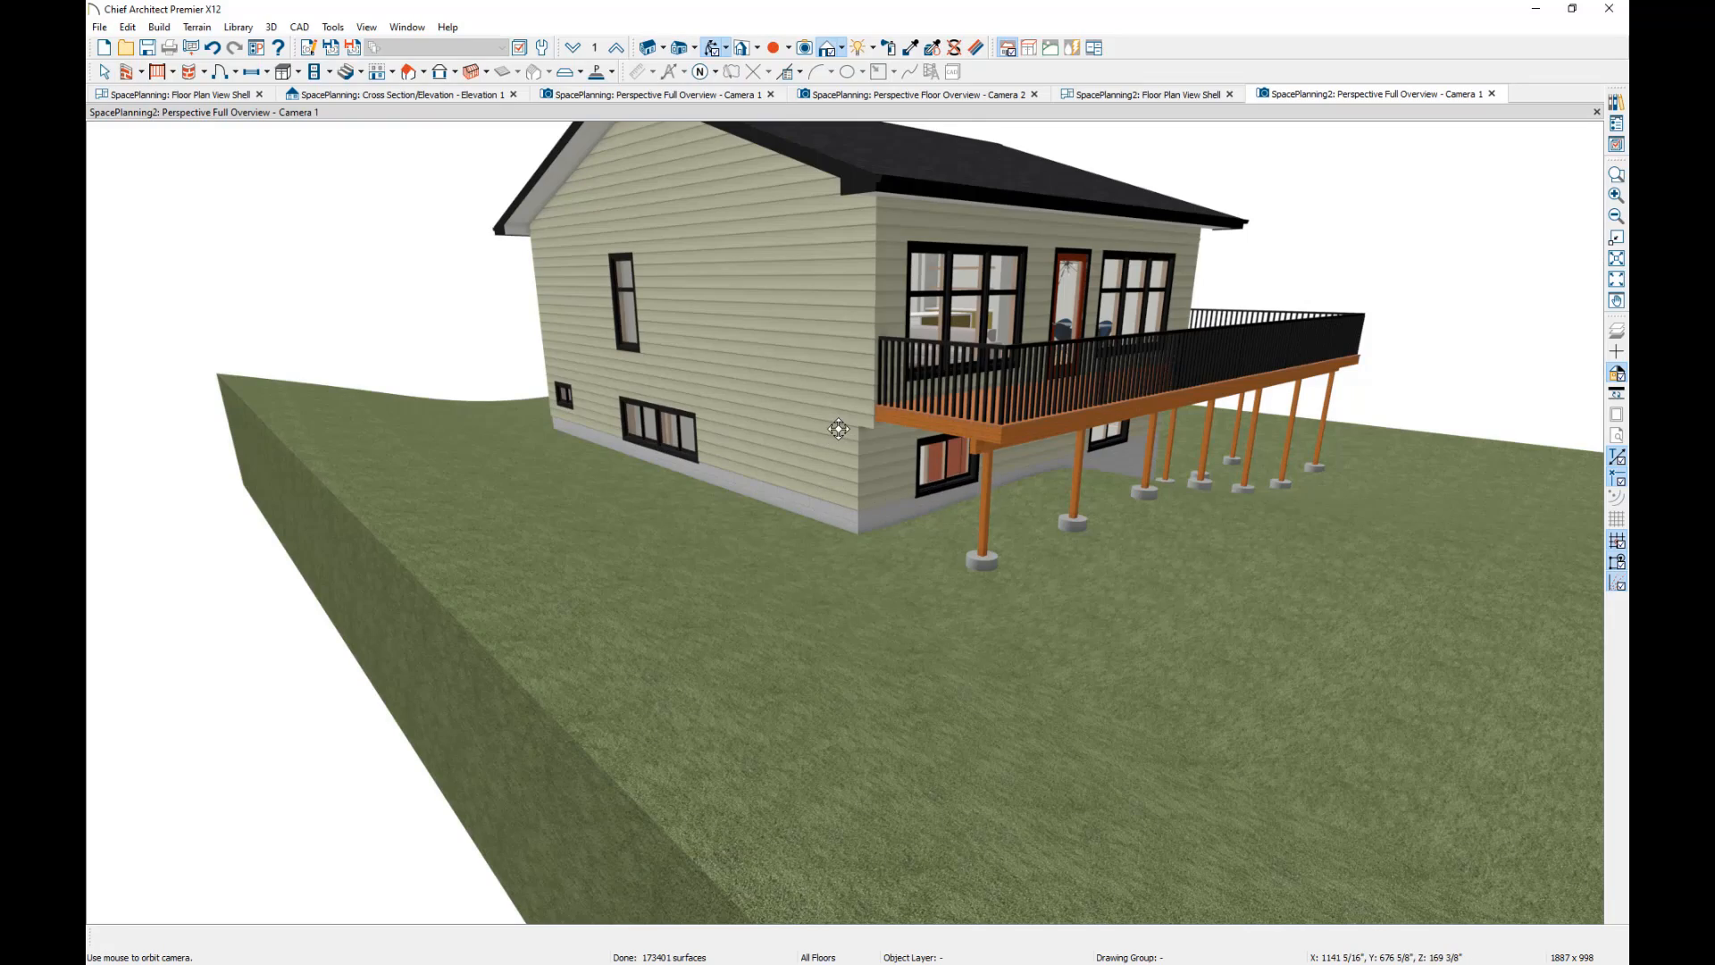
{"action": "left_click_drag", "start_coordinate": [483, 452], "coordinate": [836, 687]}
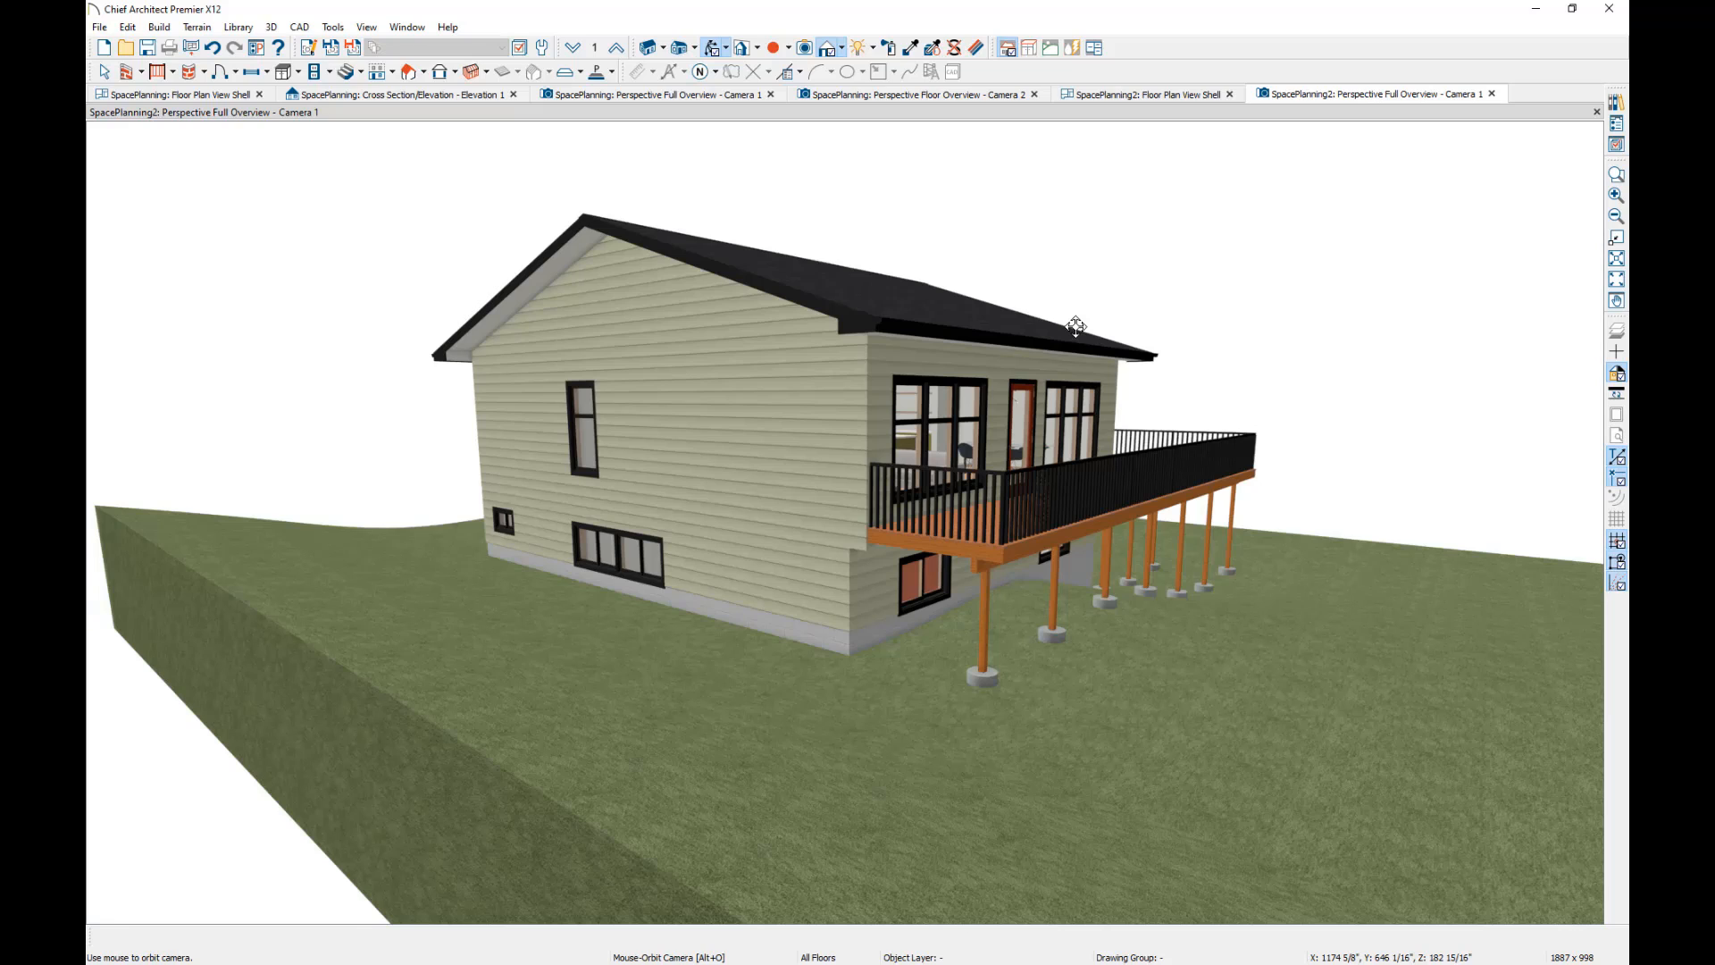
Switch to the browser to review the Furniture Space Planning and Accessible Design catalogs in the 3D Library, and bring up the Questions image.
{"action": "key", "text": "alt+Tab"}
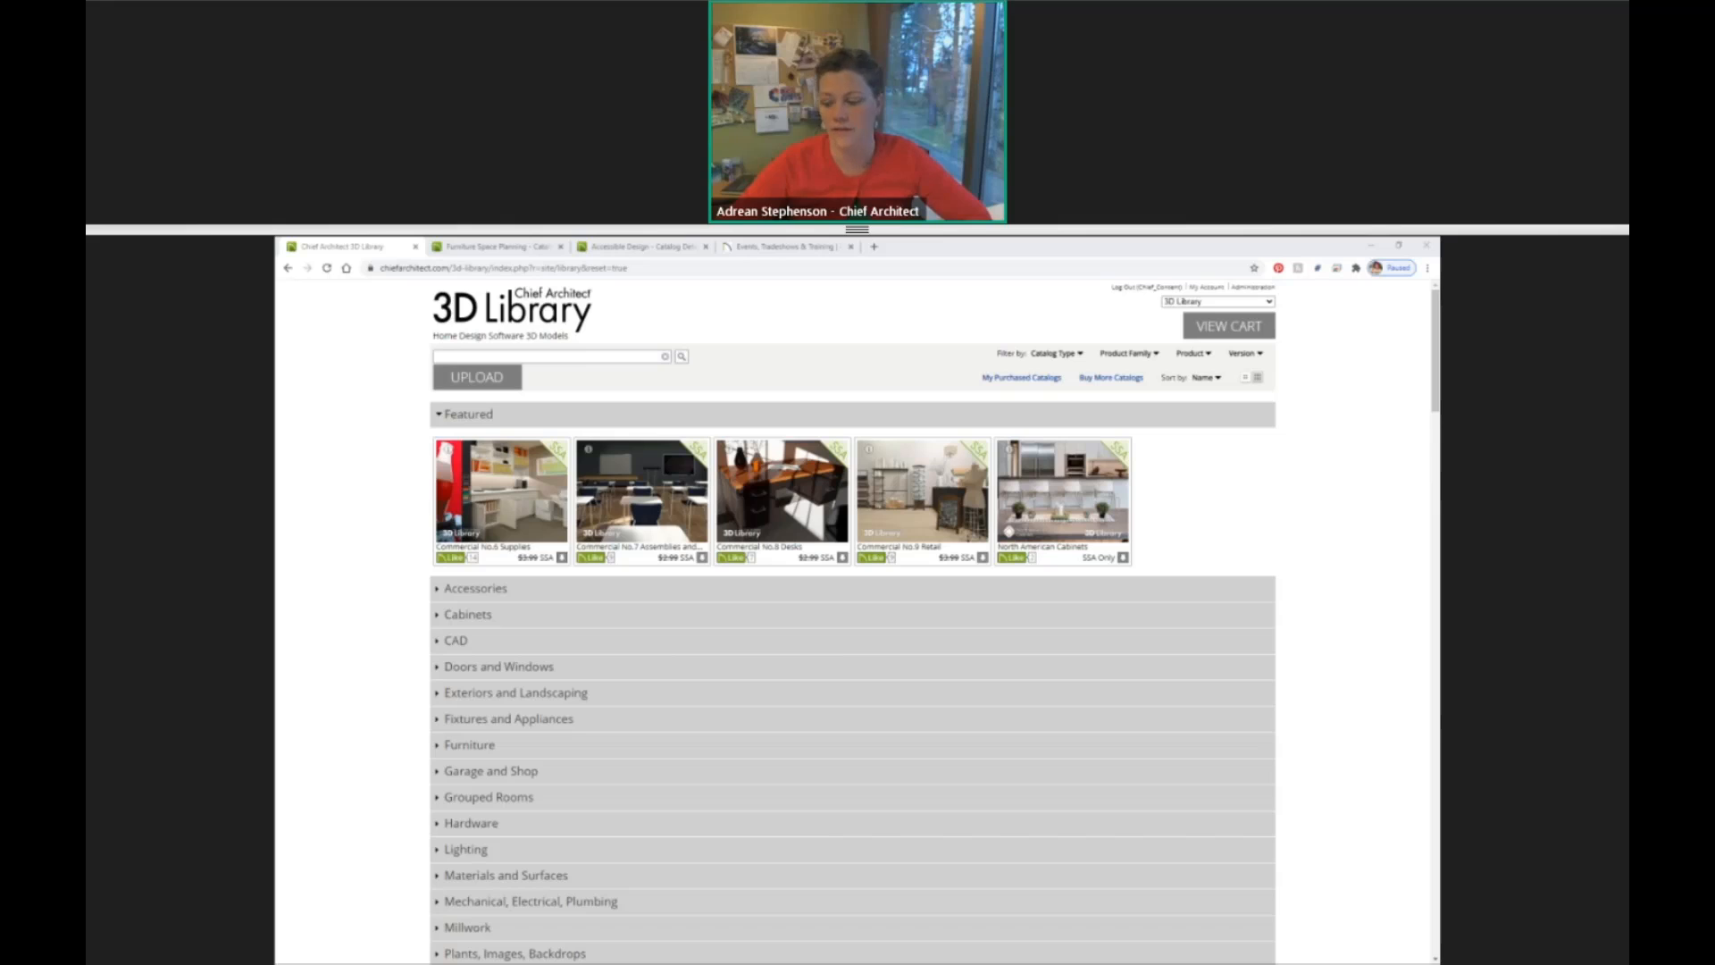
{"action": "left_click", "coordinate": [457, 253]}
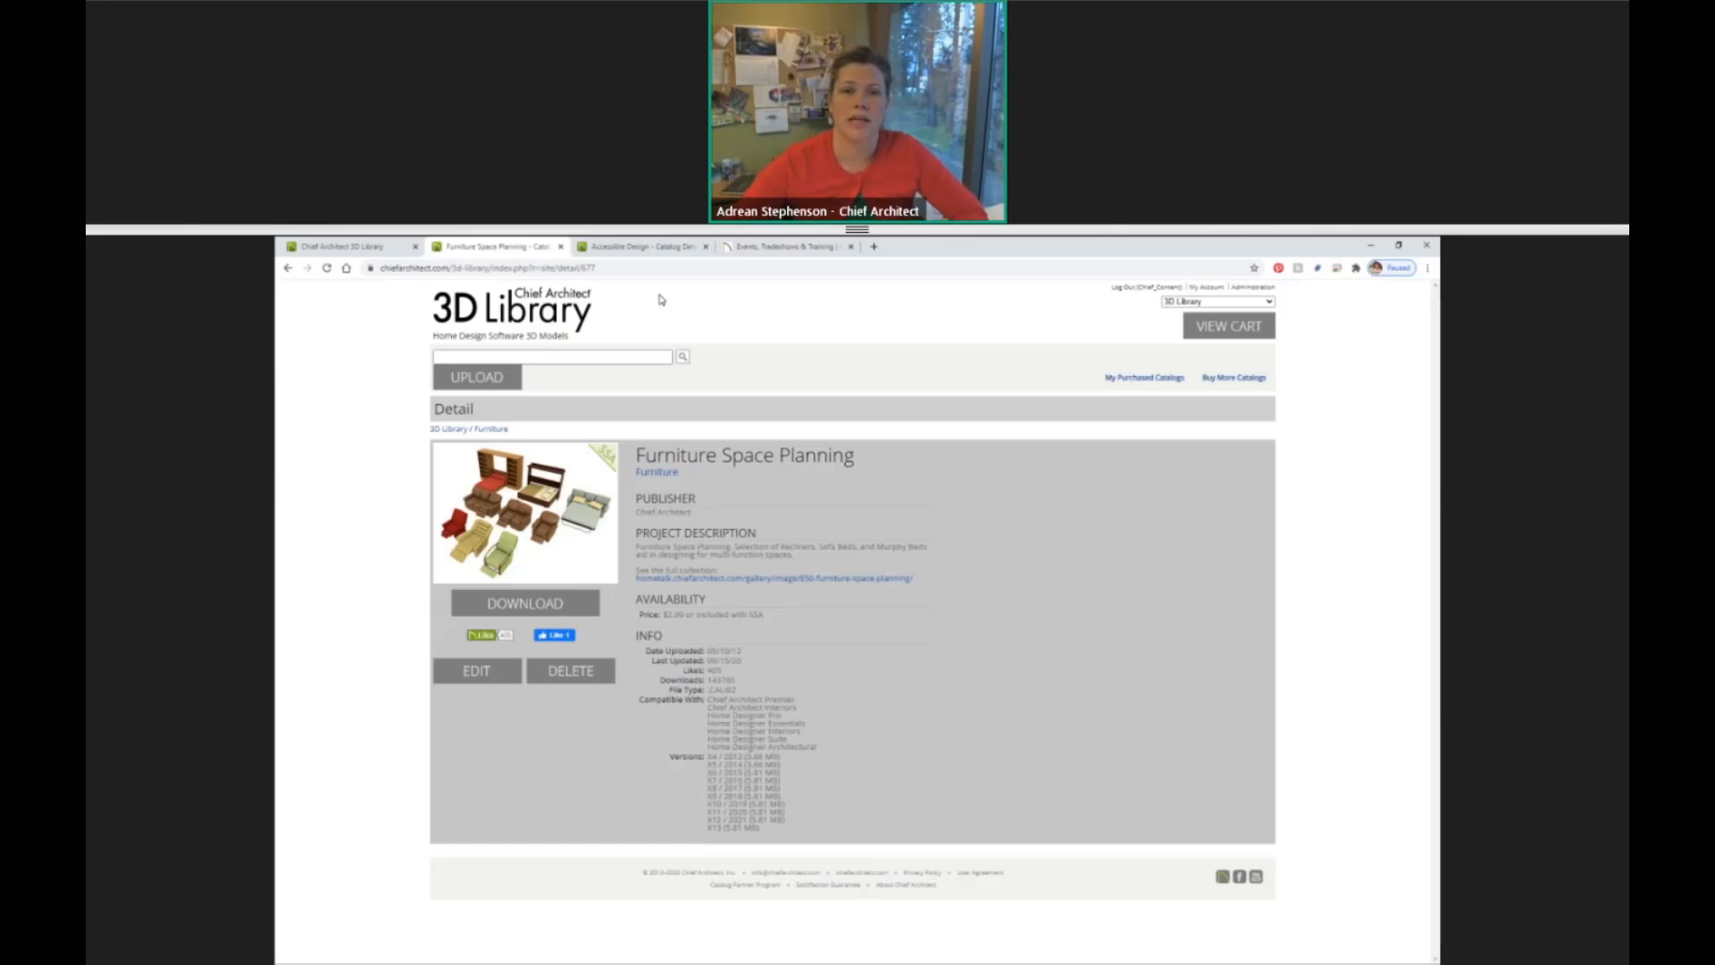
{"action": "left_click", "coordinate": [639, 249]}
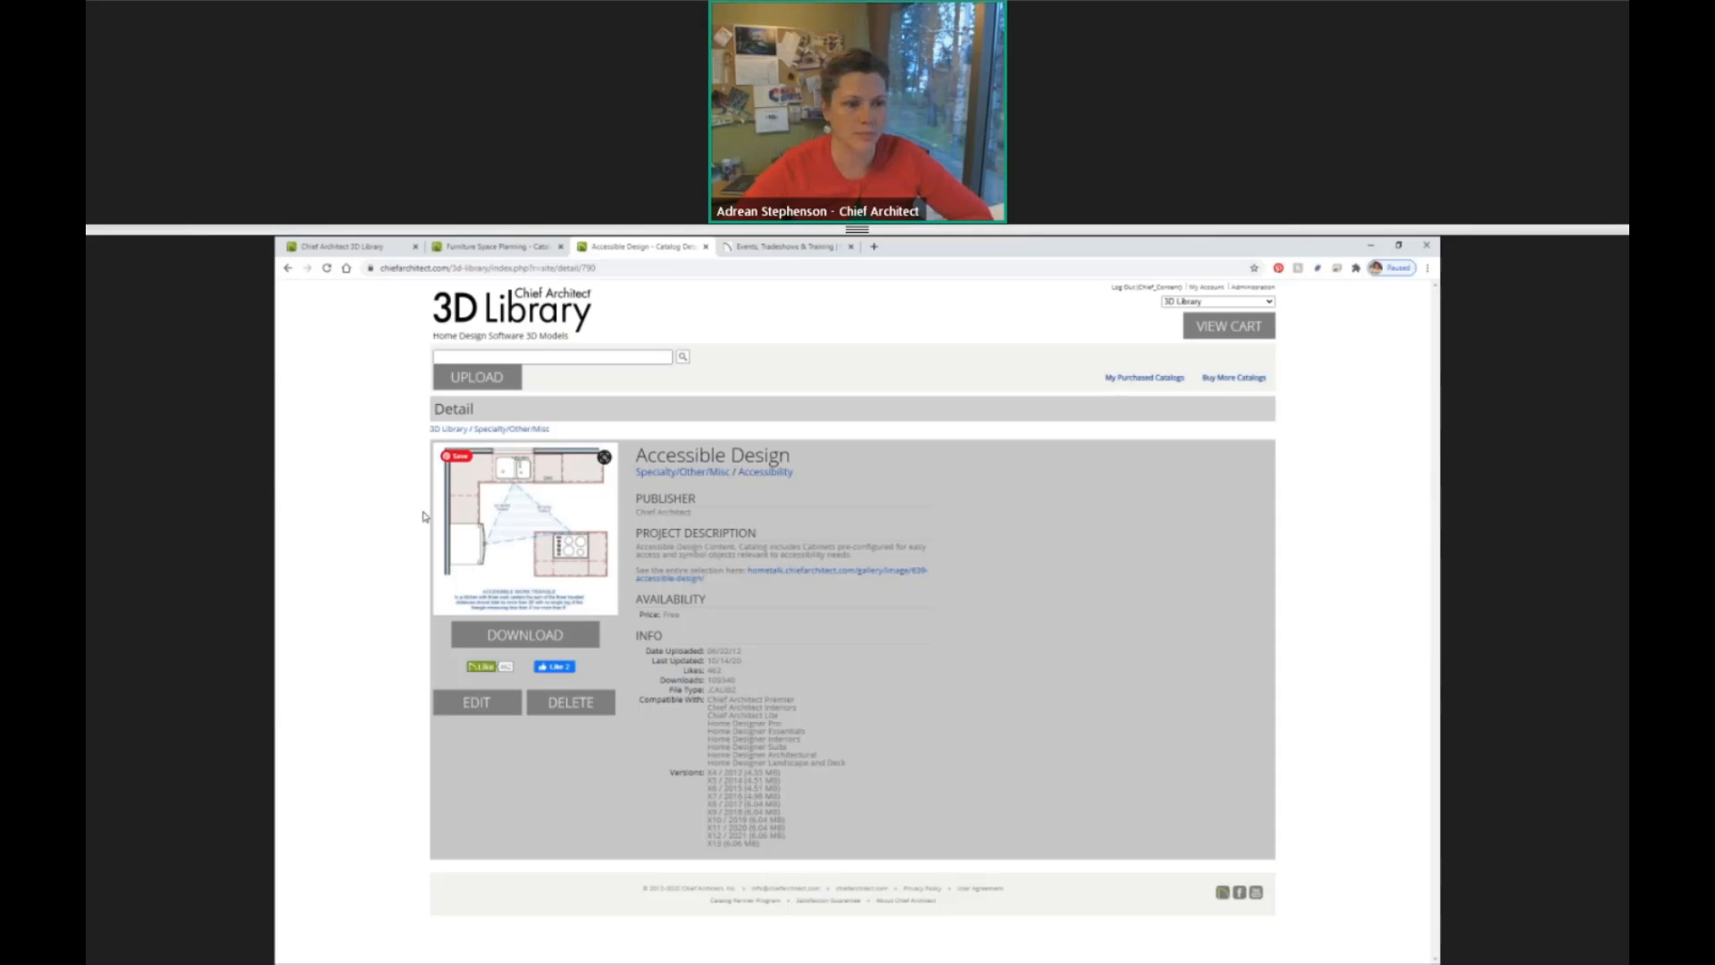
{"action": "key", "text": "alt+Tab"}
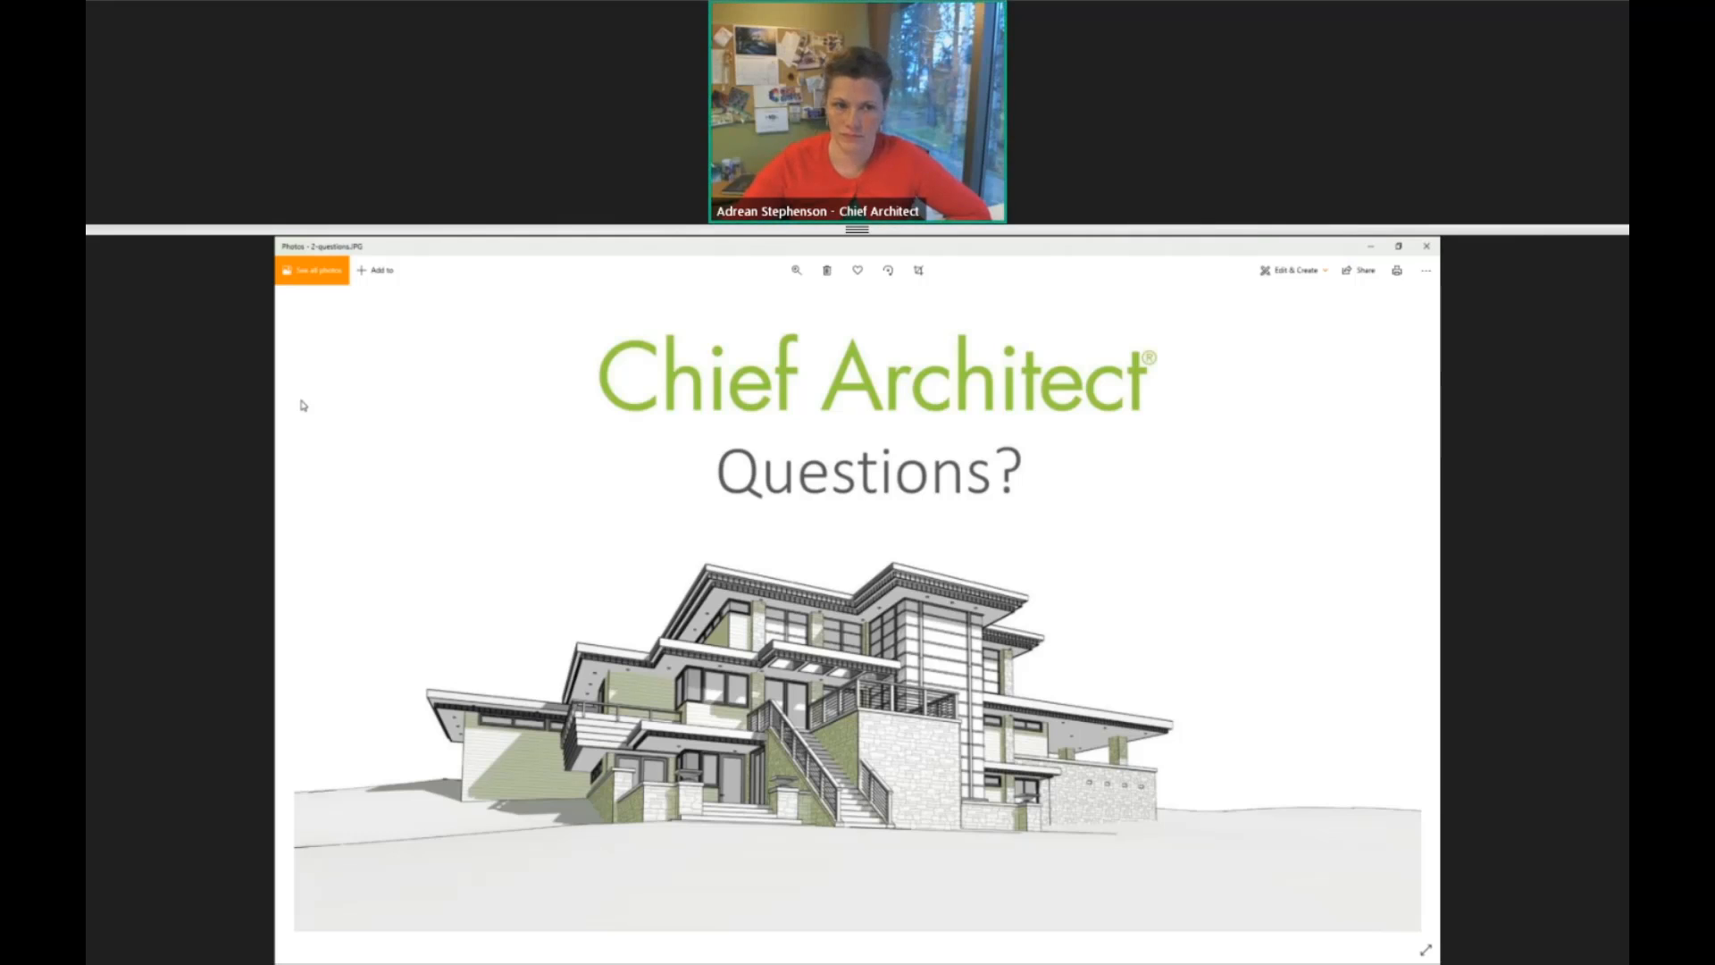
Switch back to Chief Architect and examine the interior stairs beside Bedroom 1 in the SpacePlanning2 floor plan.
{"action": "key", "text": "alt+Tab"}
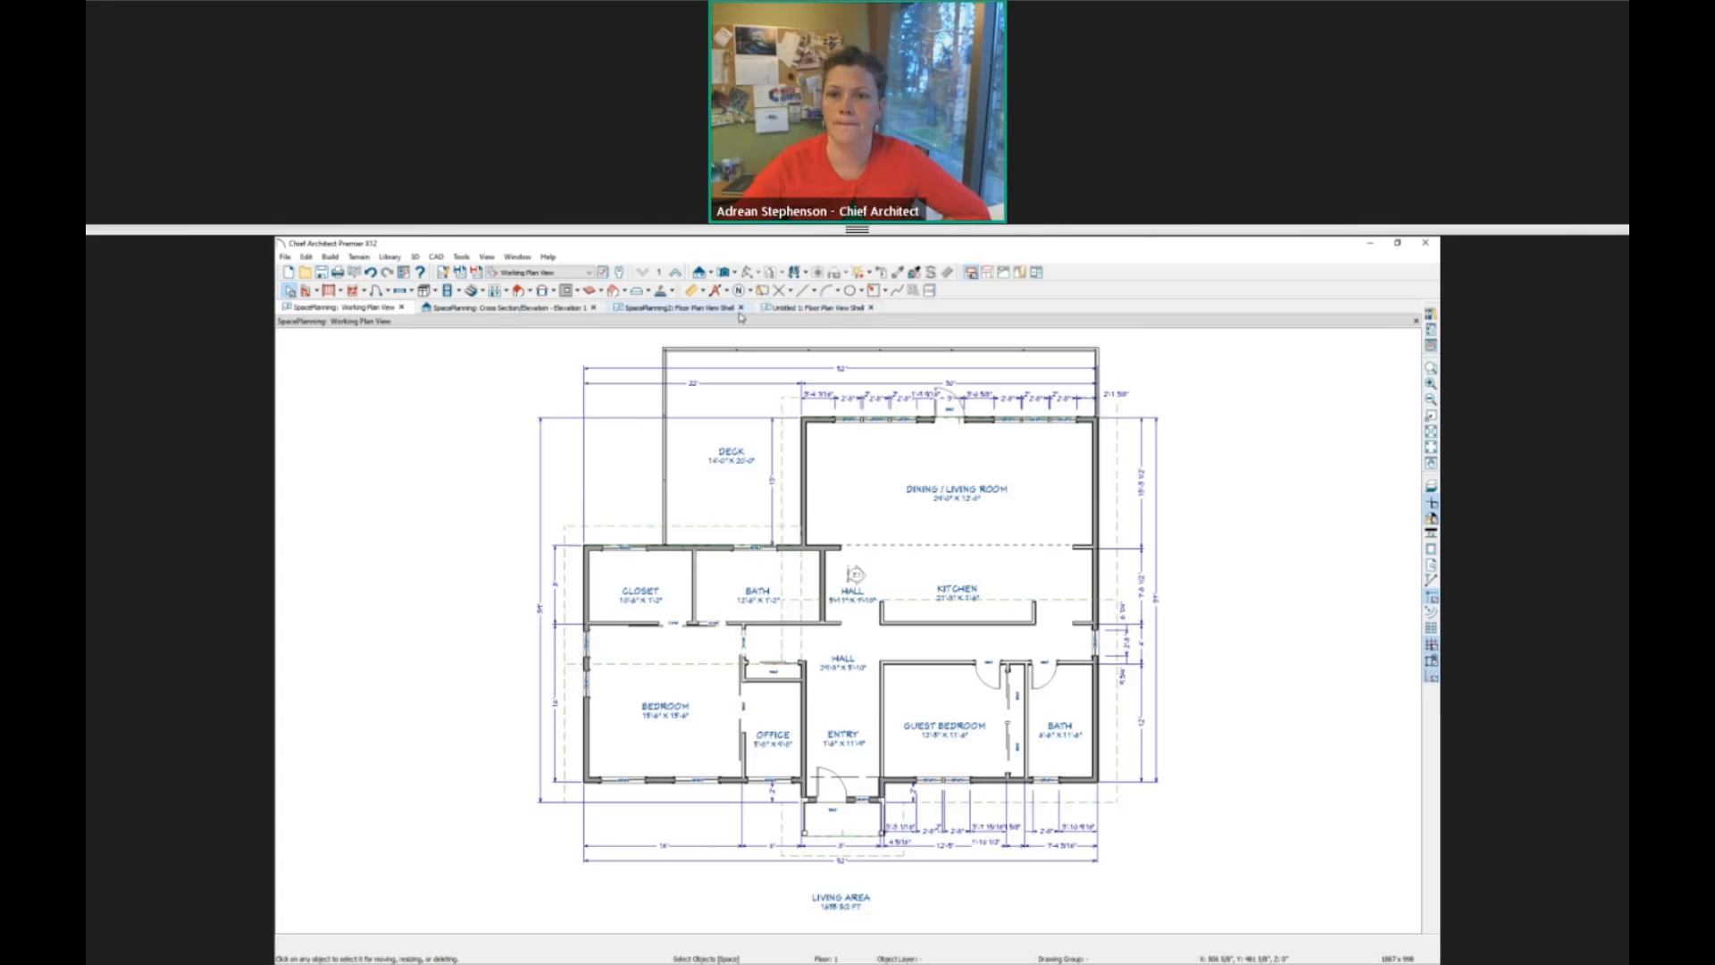
{"action": "left_click", "coordinate": [670, 307]}
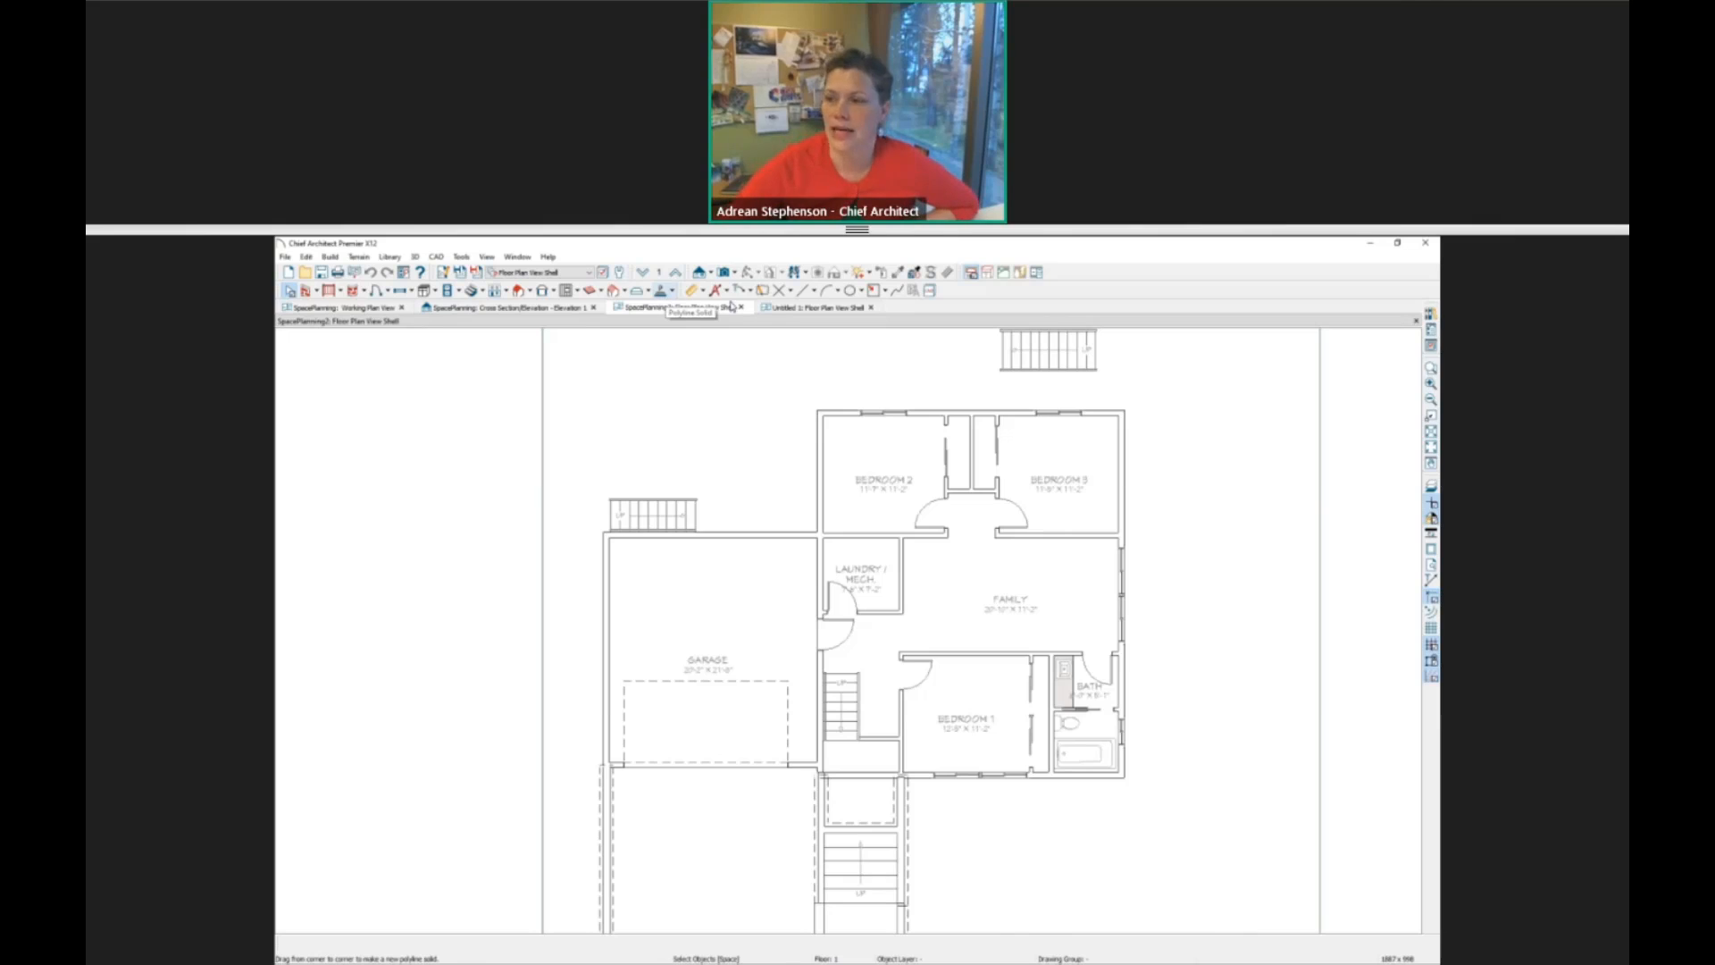
{"action": "key", "text": "shift+z"}
{"action": "left_click_drag", "start_coordinate": [923, 634], "coordinate": [797, 803]}
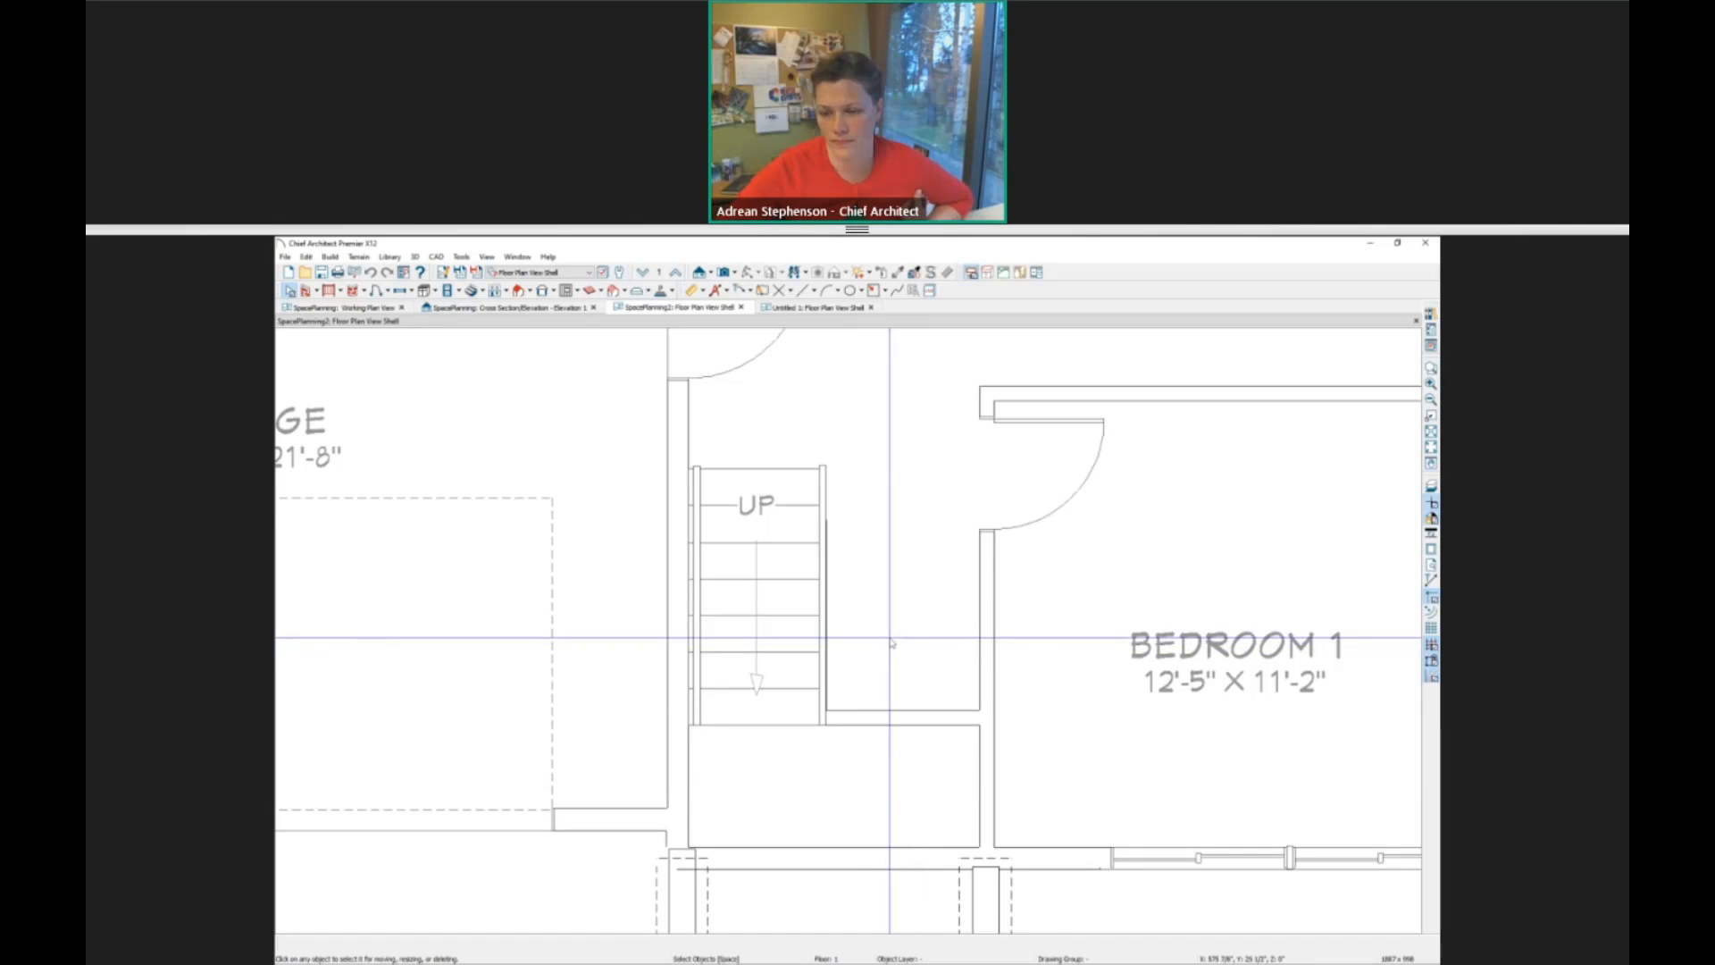
{"action": "left_click", "coordinate": [852, 474]}
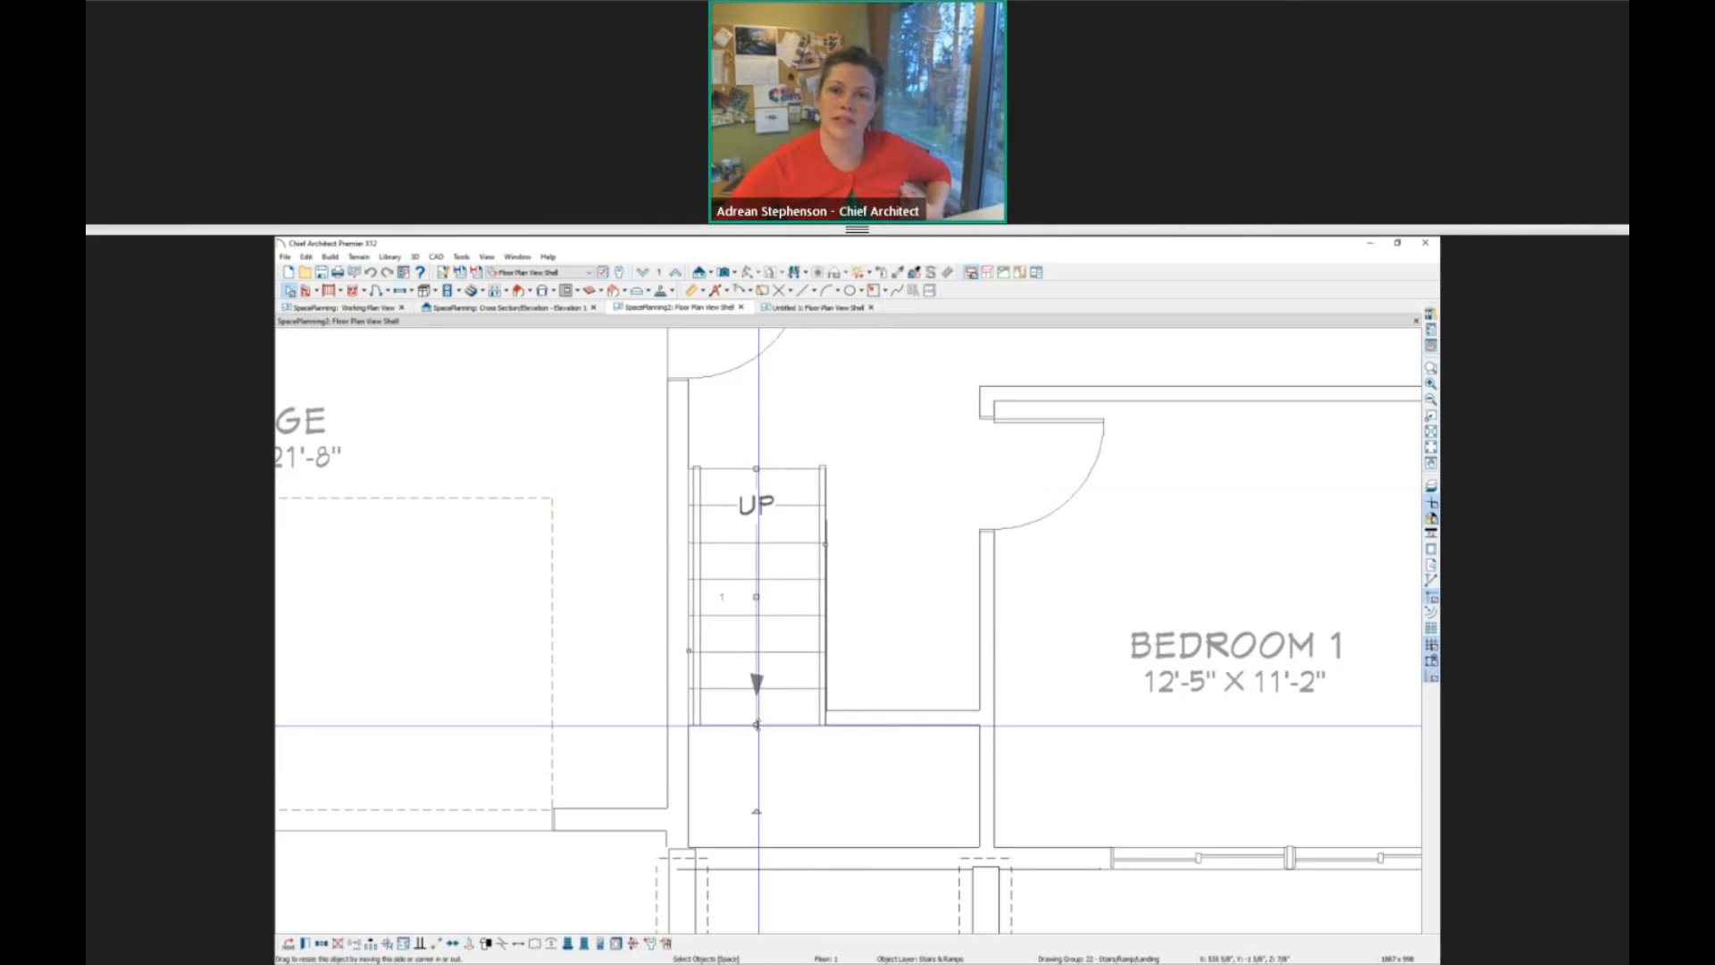
{"action": "key", "text": "Escape"}
{"action": "scroll", "coordinate": [1076, 630], "scroll_direction": "down", "scroll_amount": 2}
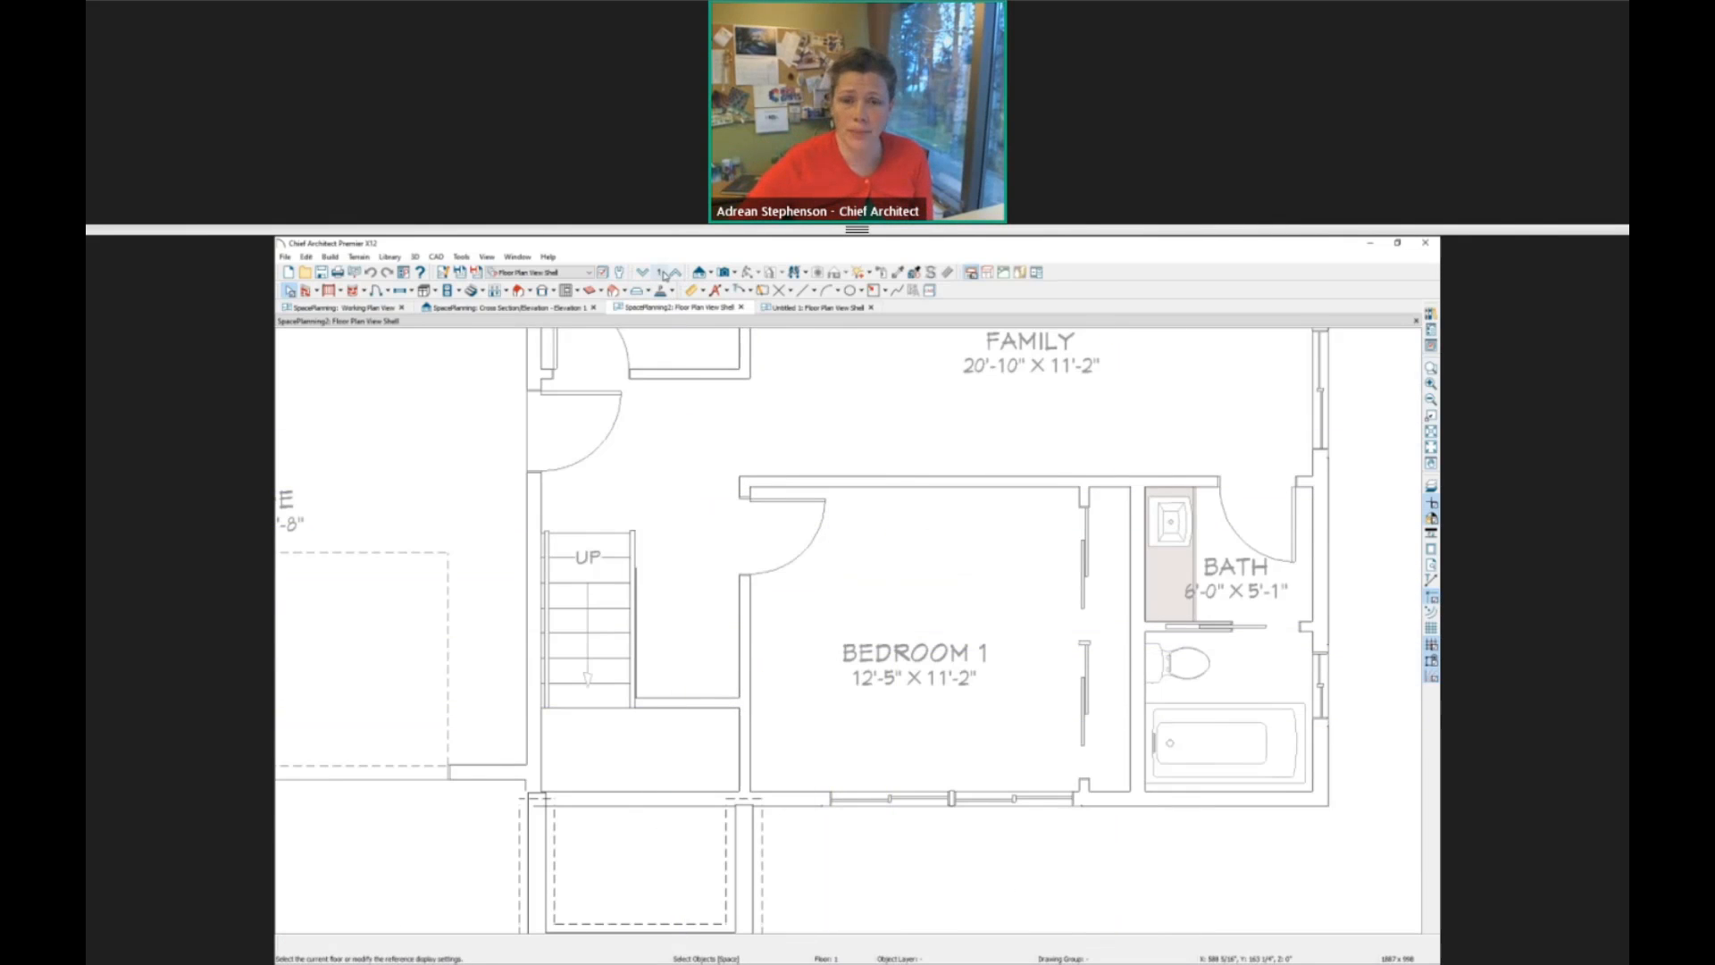
Examine the stair section together with the hall around it and the landing room at its upper end.
{"action": "left_click", "coordinate": [599, 542]}
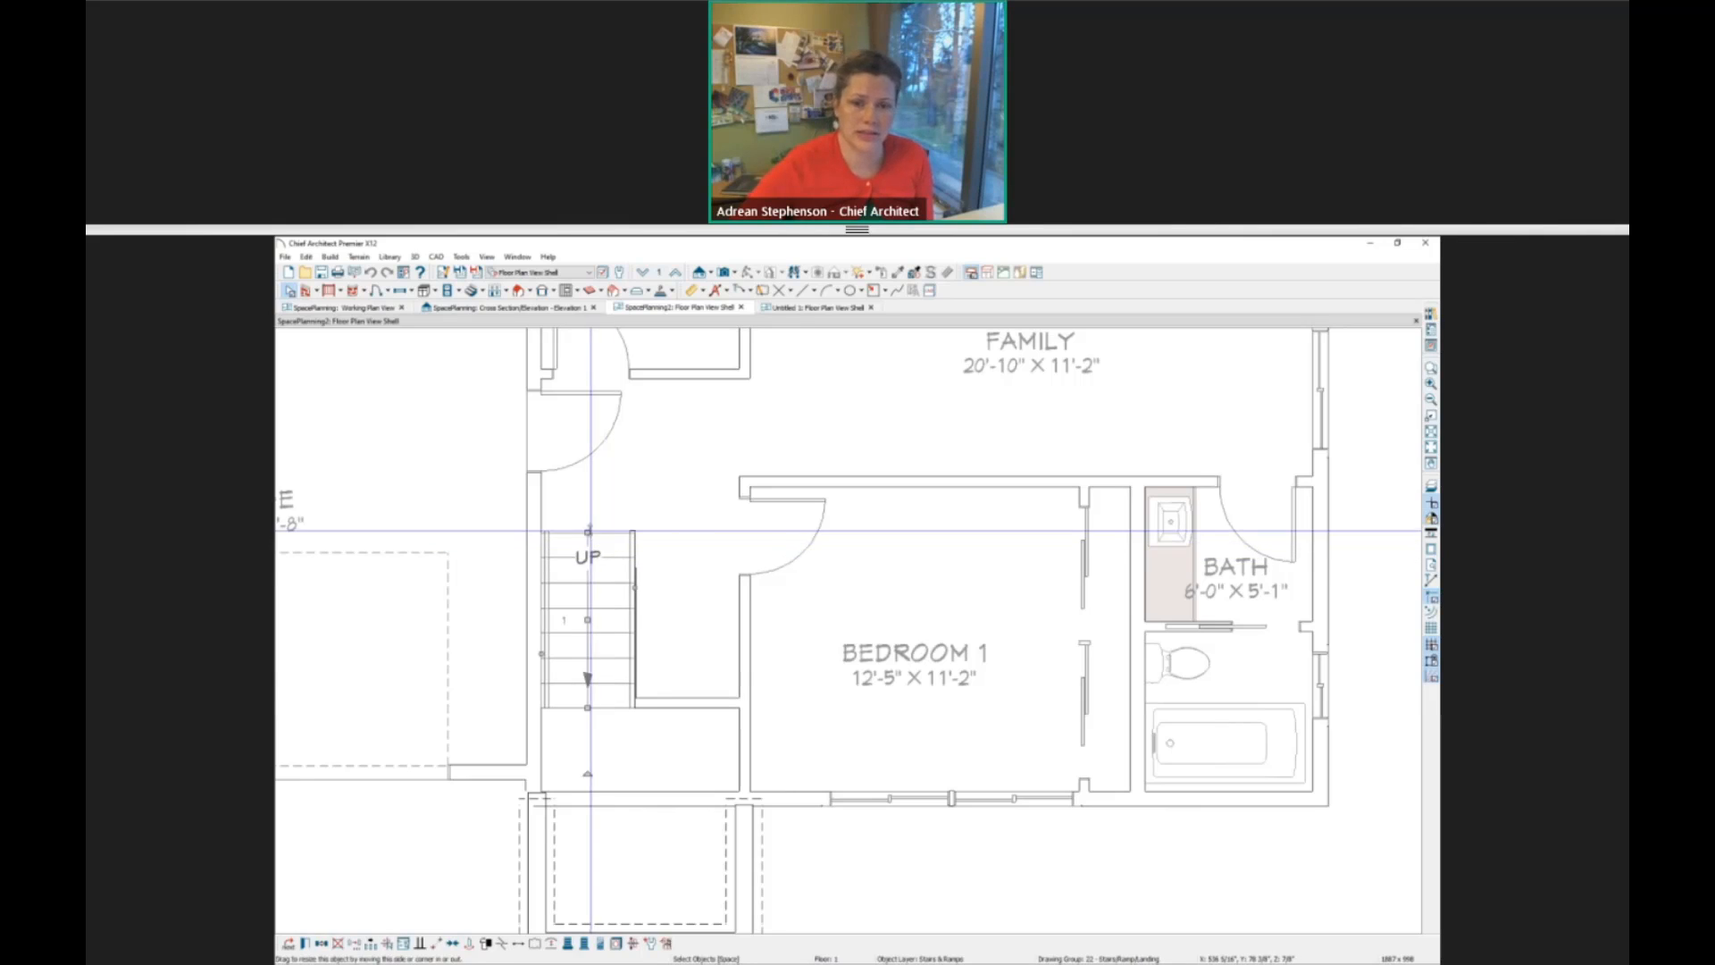
{"action": "left_click", "coordinate": [659, 547]}
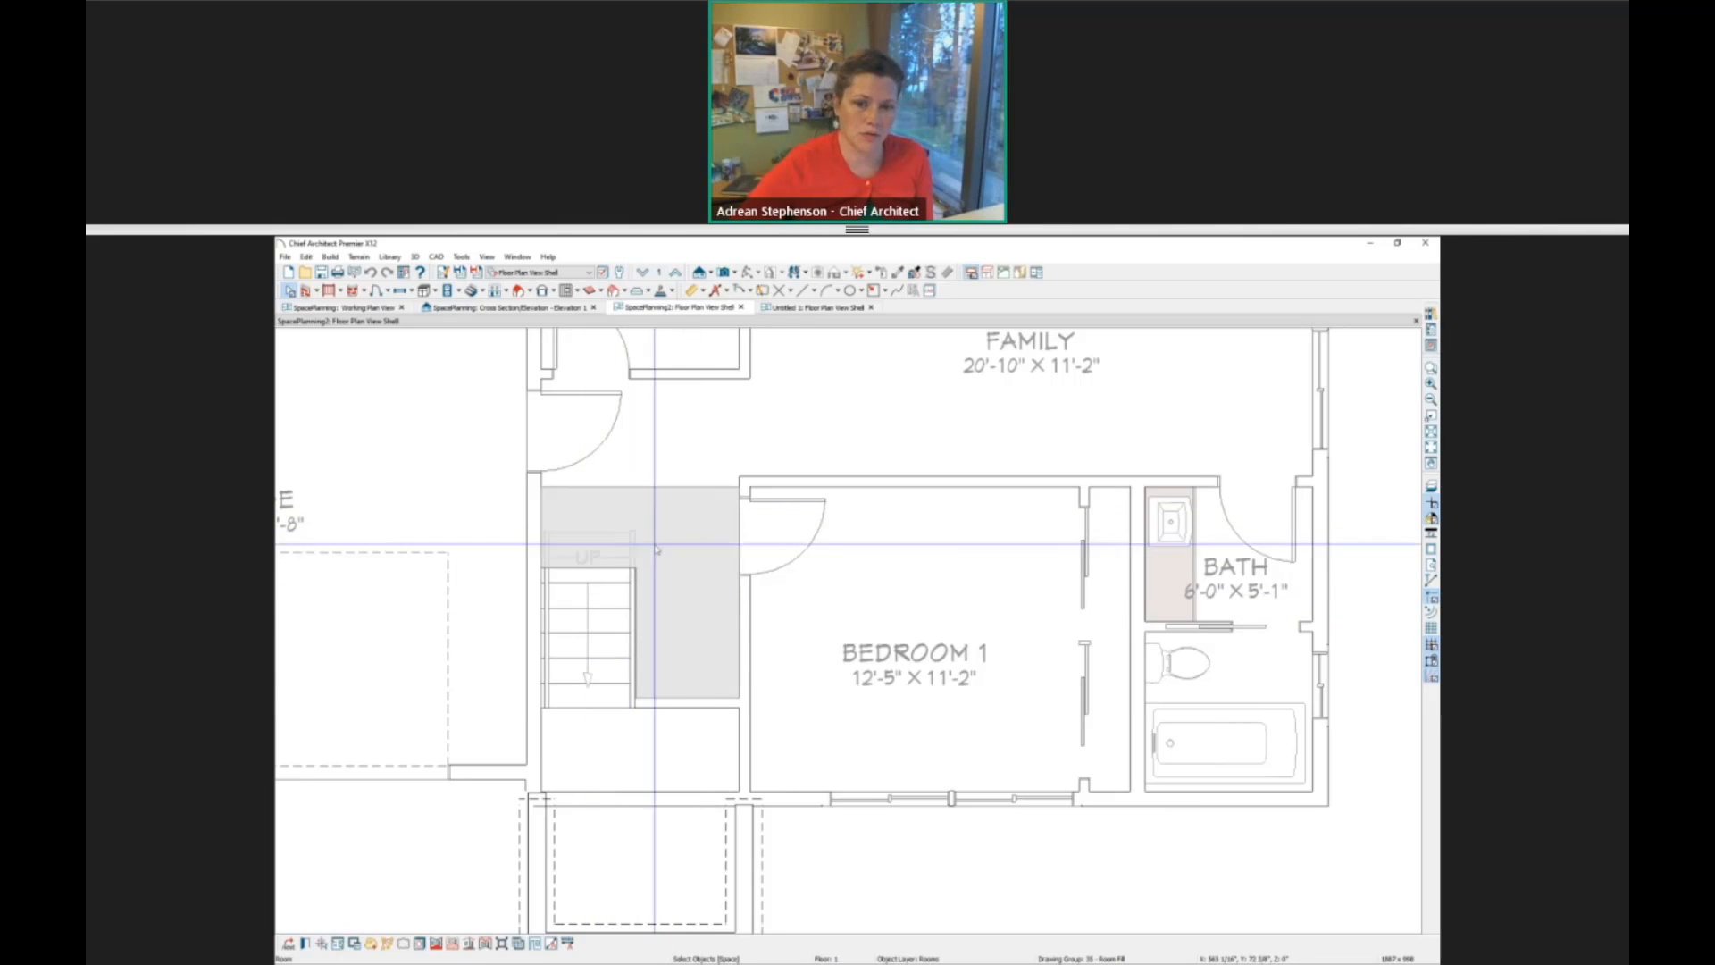
{"action": "left_click", "coordinate": [590, 536]}
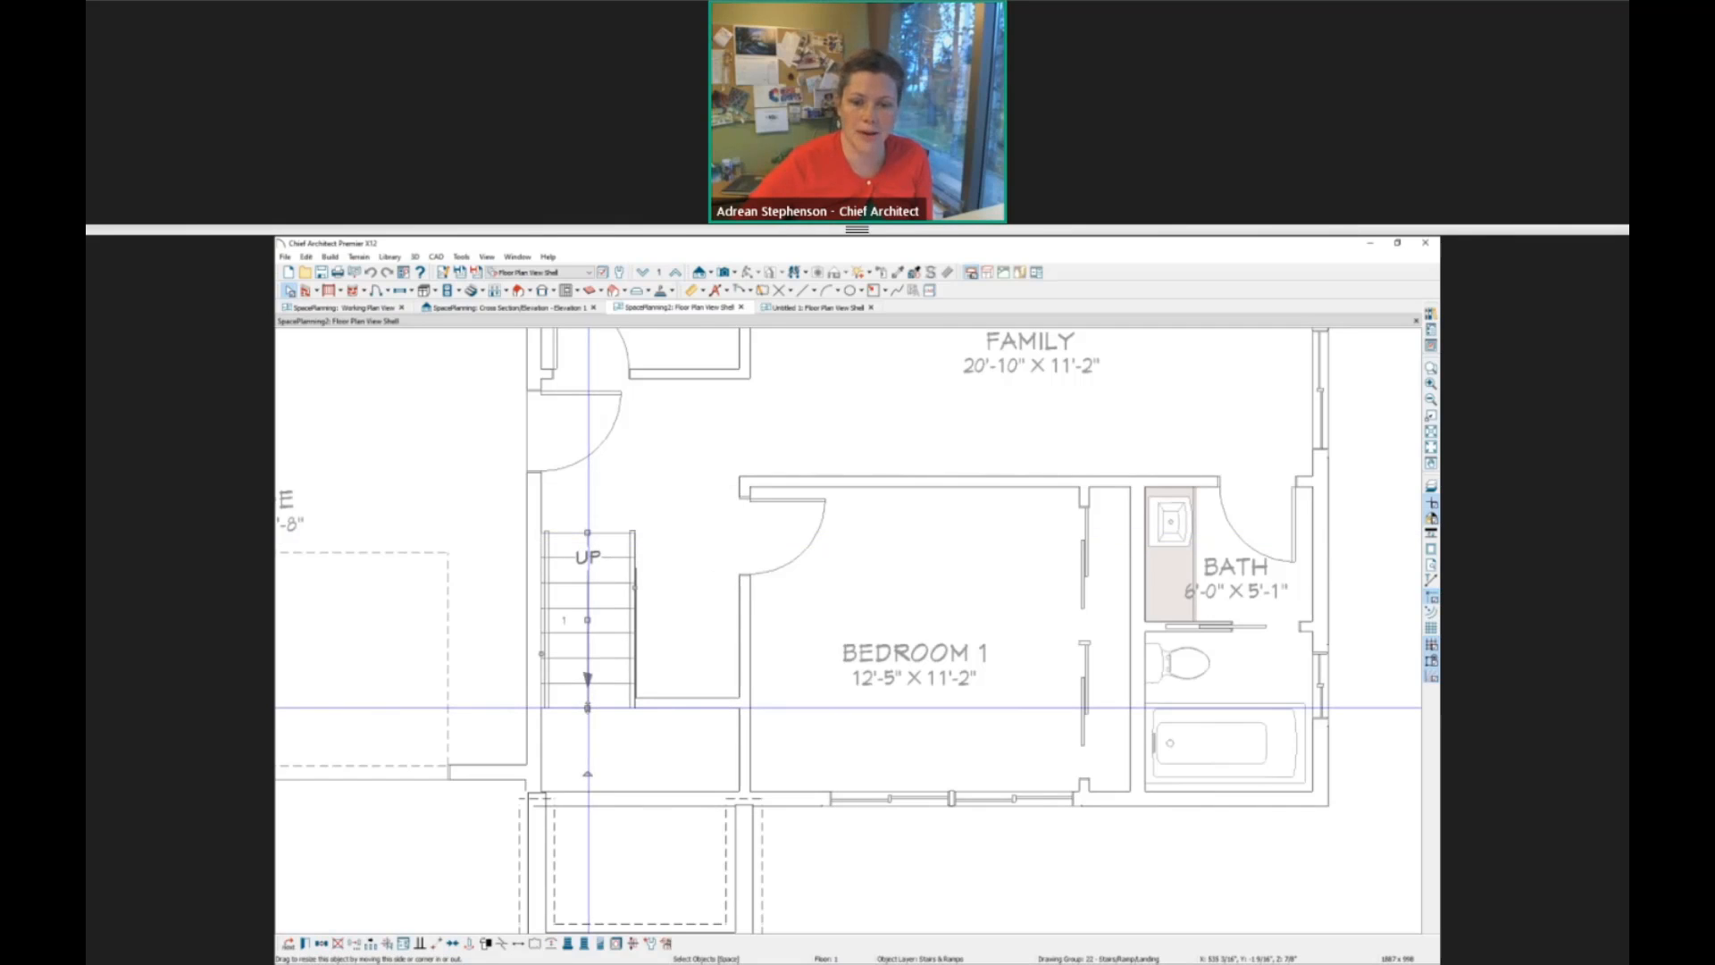
{"action": "left_click", "coordinate": [652, 744]}
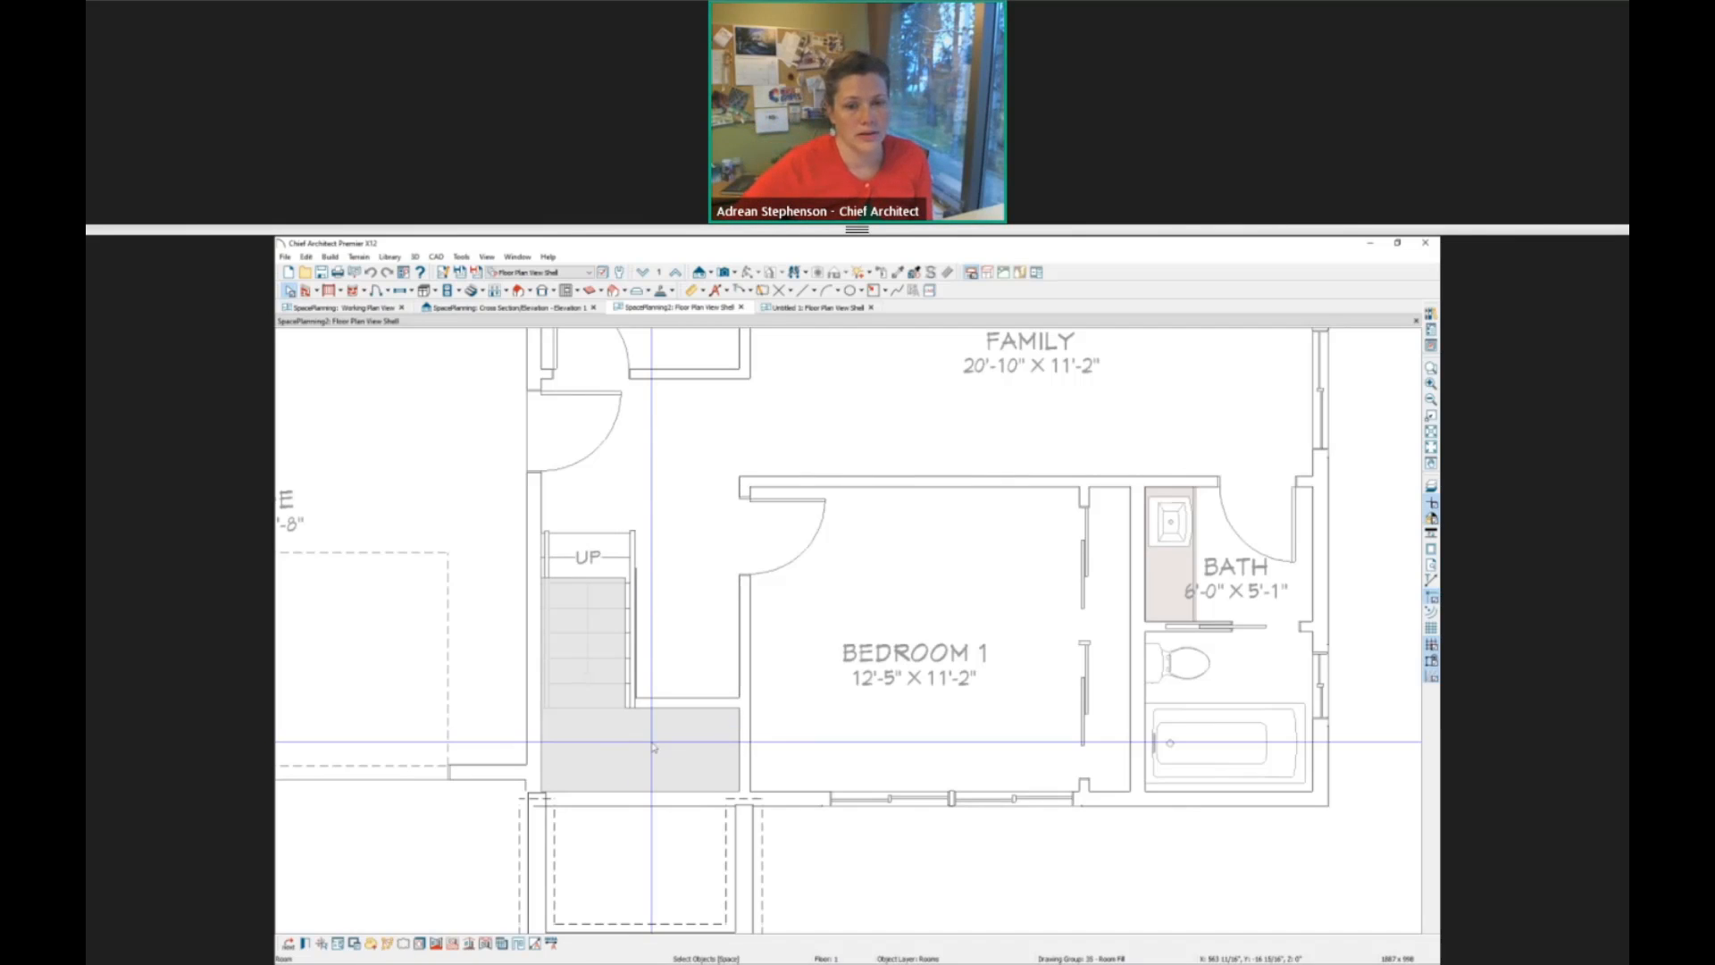
{"action": "left_click", "coordinate": [586, 591]}
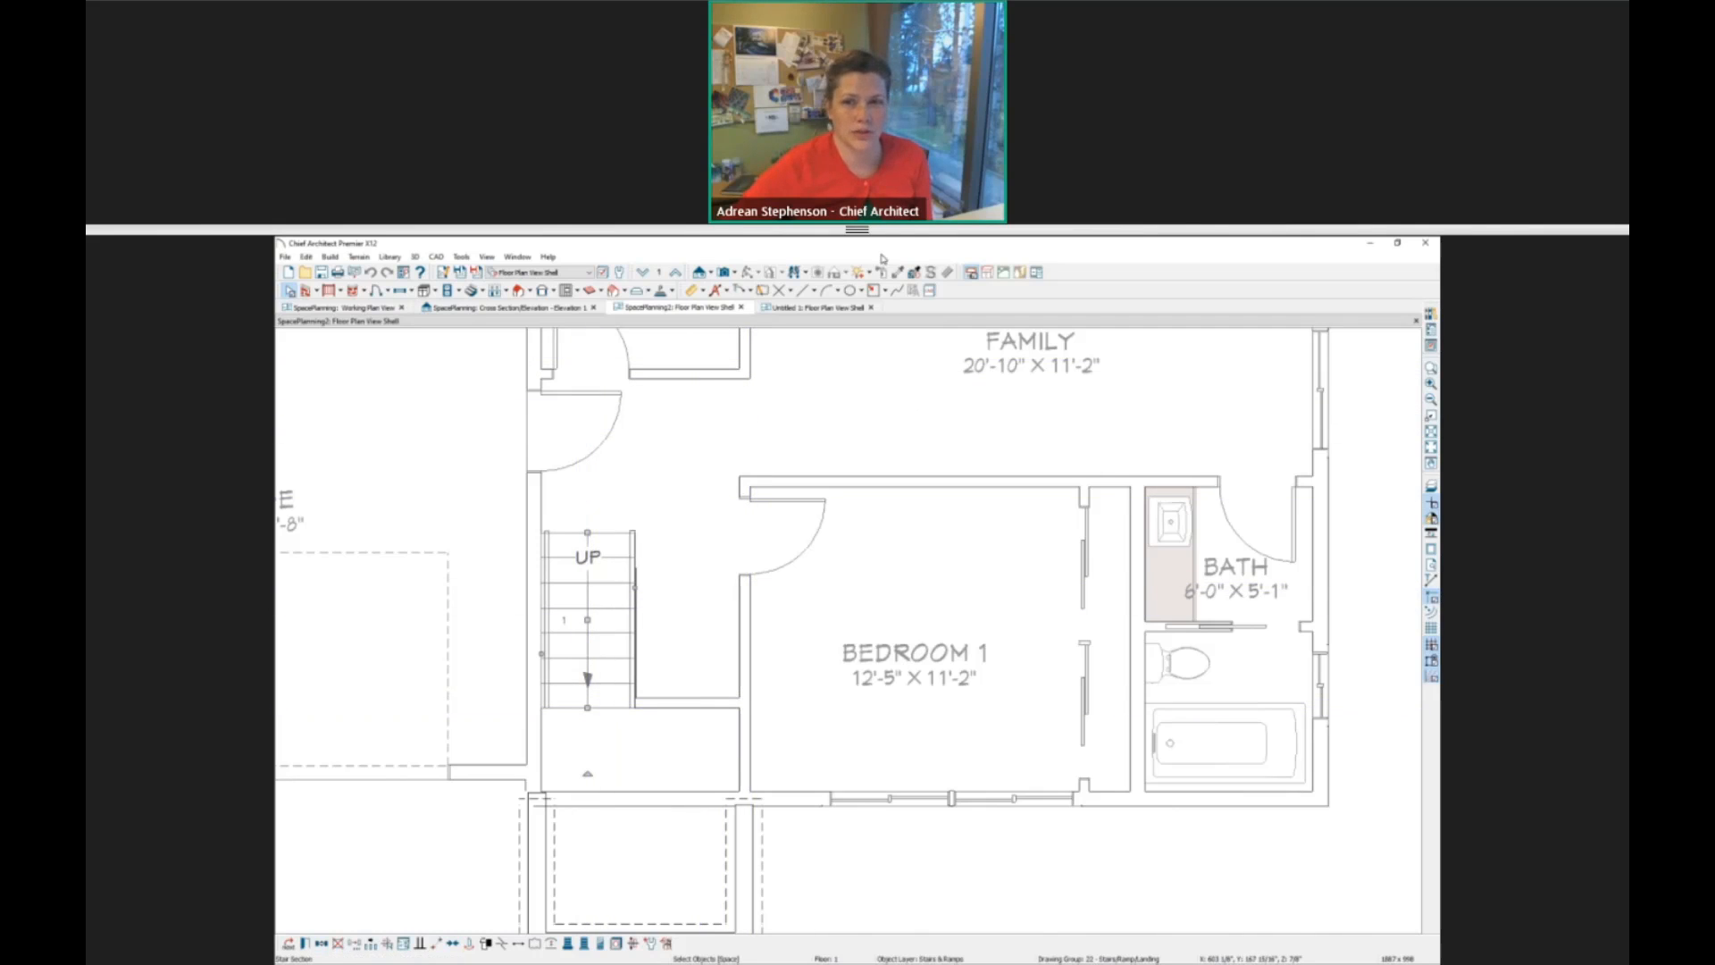
Create a perspective full overview of SpacePlanning2 and bring the front entry between the garage and porch steps into close view.
{"action": "left_click", "coordinate": [735, 274]}
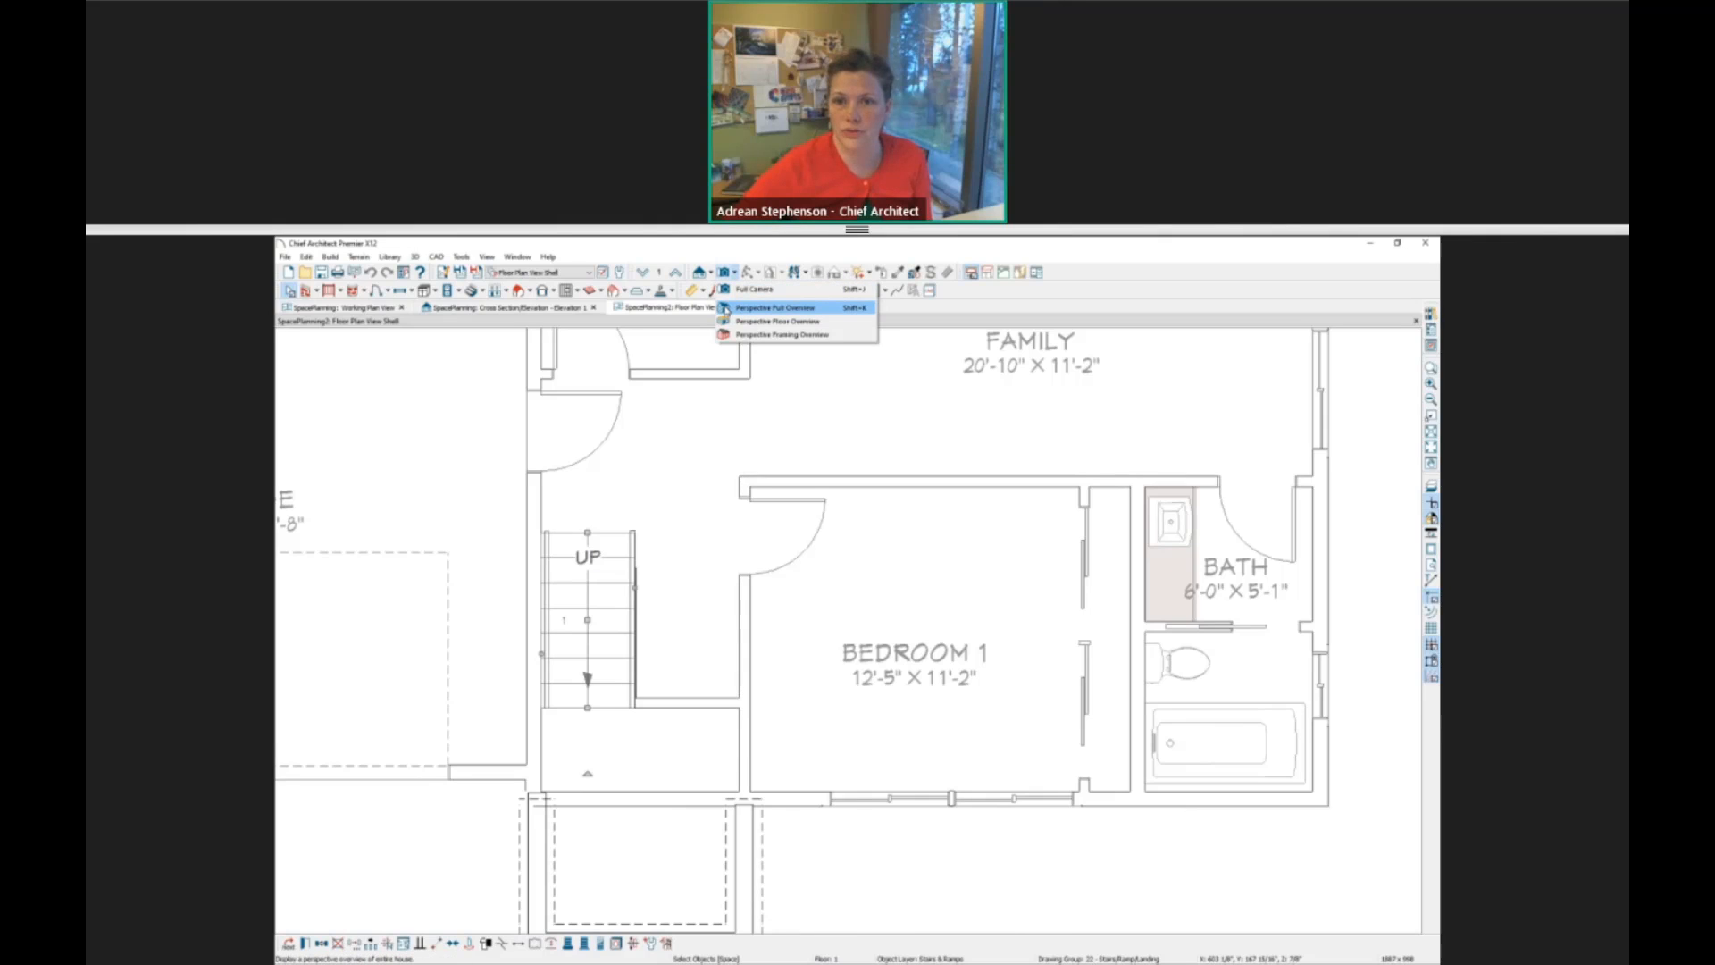
{"action": "left_click", "coordinate": [725, 308]}
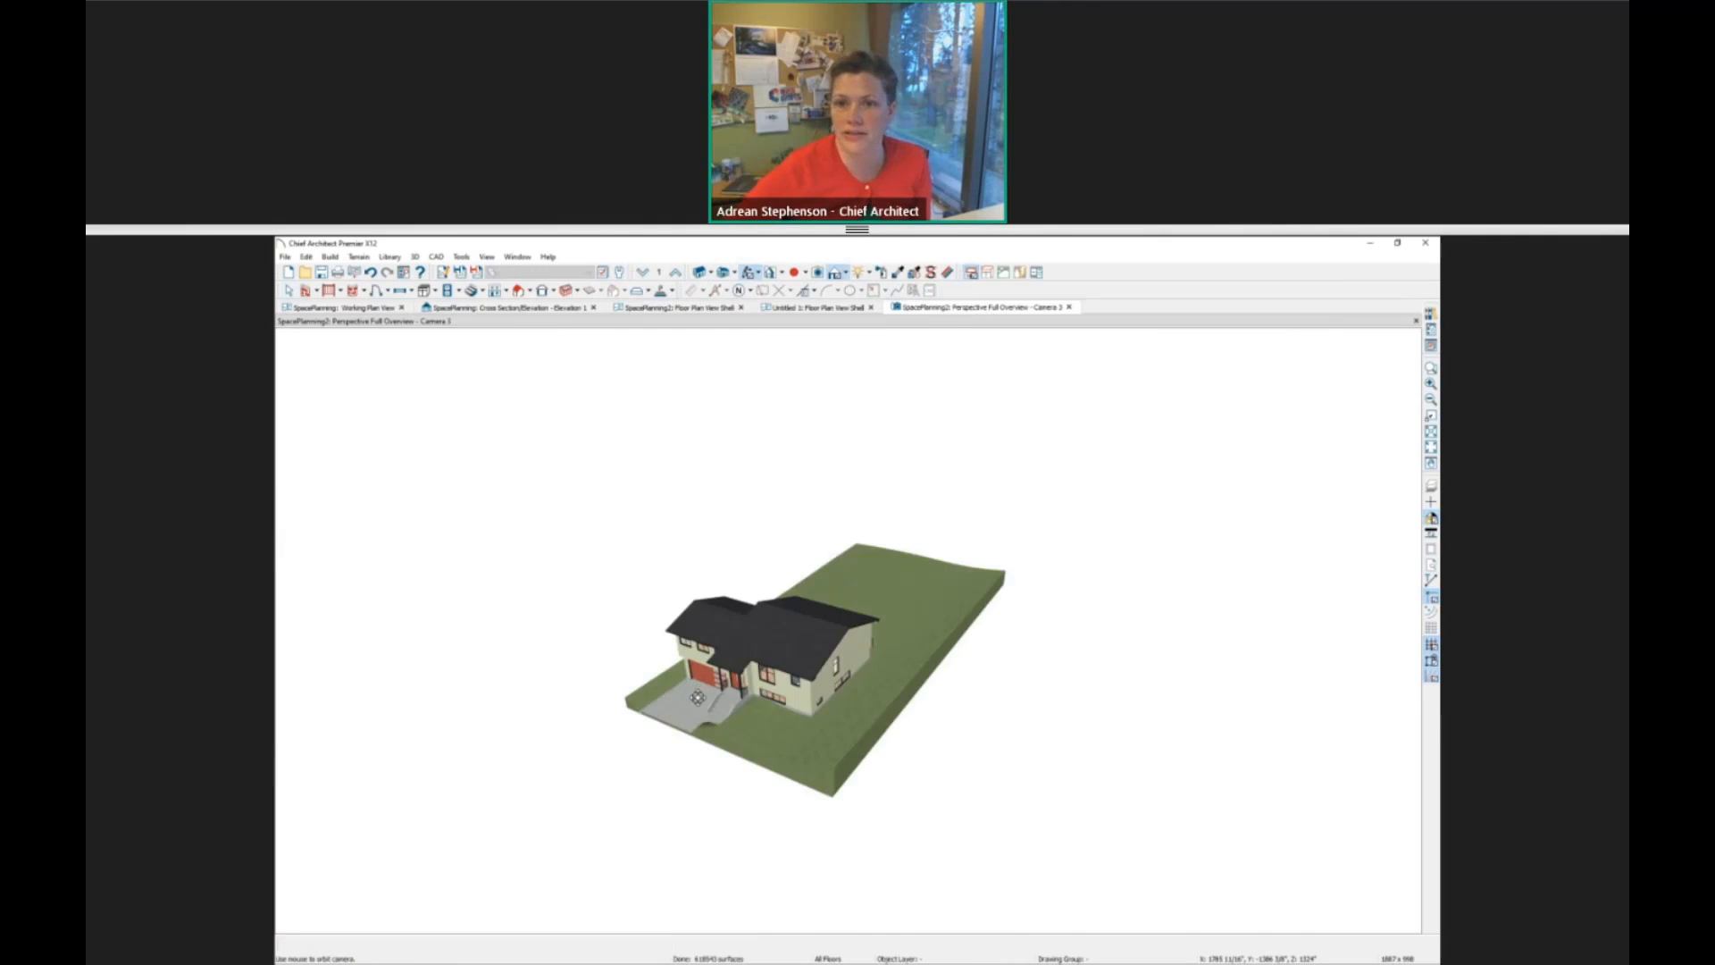
{"action": "left_click_drag", "start_coordinate": [697, 697], "coordinate": [980, 631]}
{"action": "scroll", "coordinate": [977, 632], "scroll_direction": "up", "scroll_amount": 5}
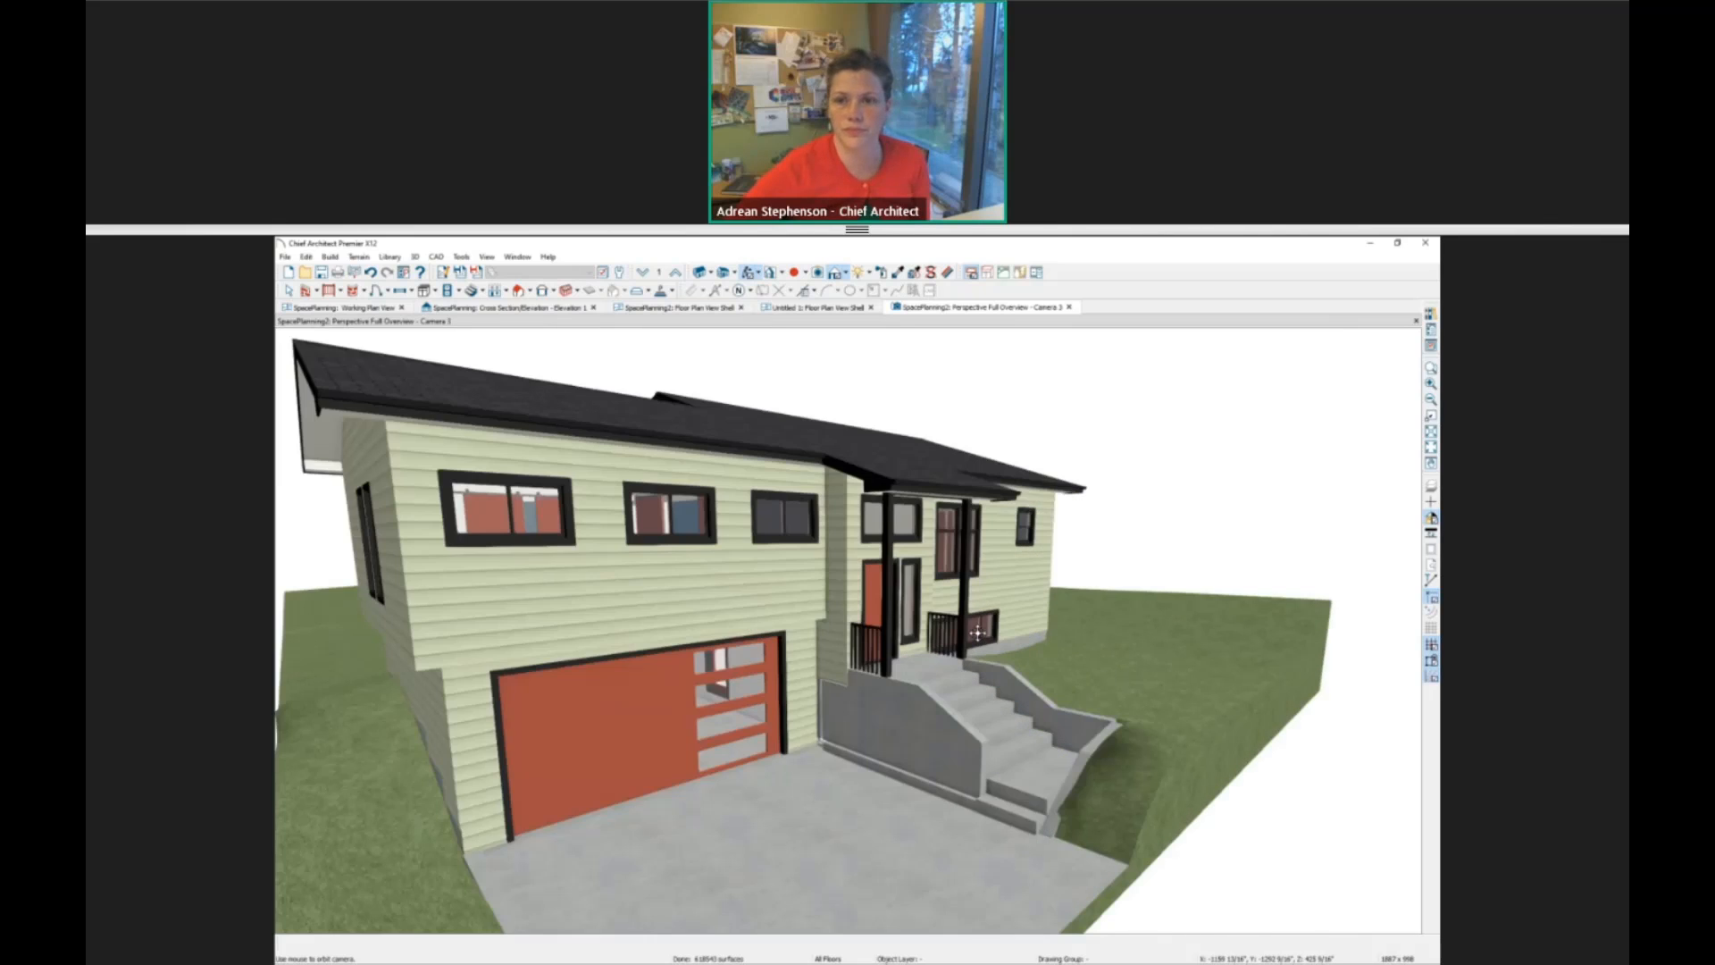
{"action": "scroll", "coordinate": [856, 594], "scroll_direction": "up", "scroll_amount": 4}
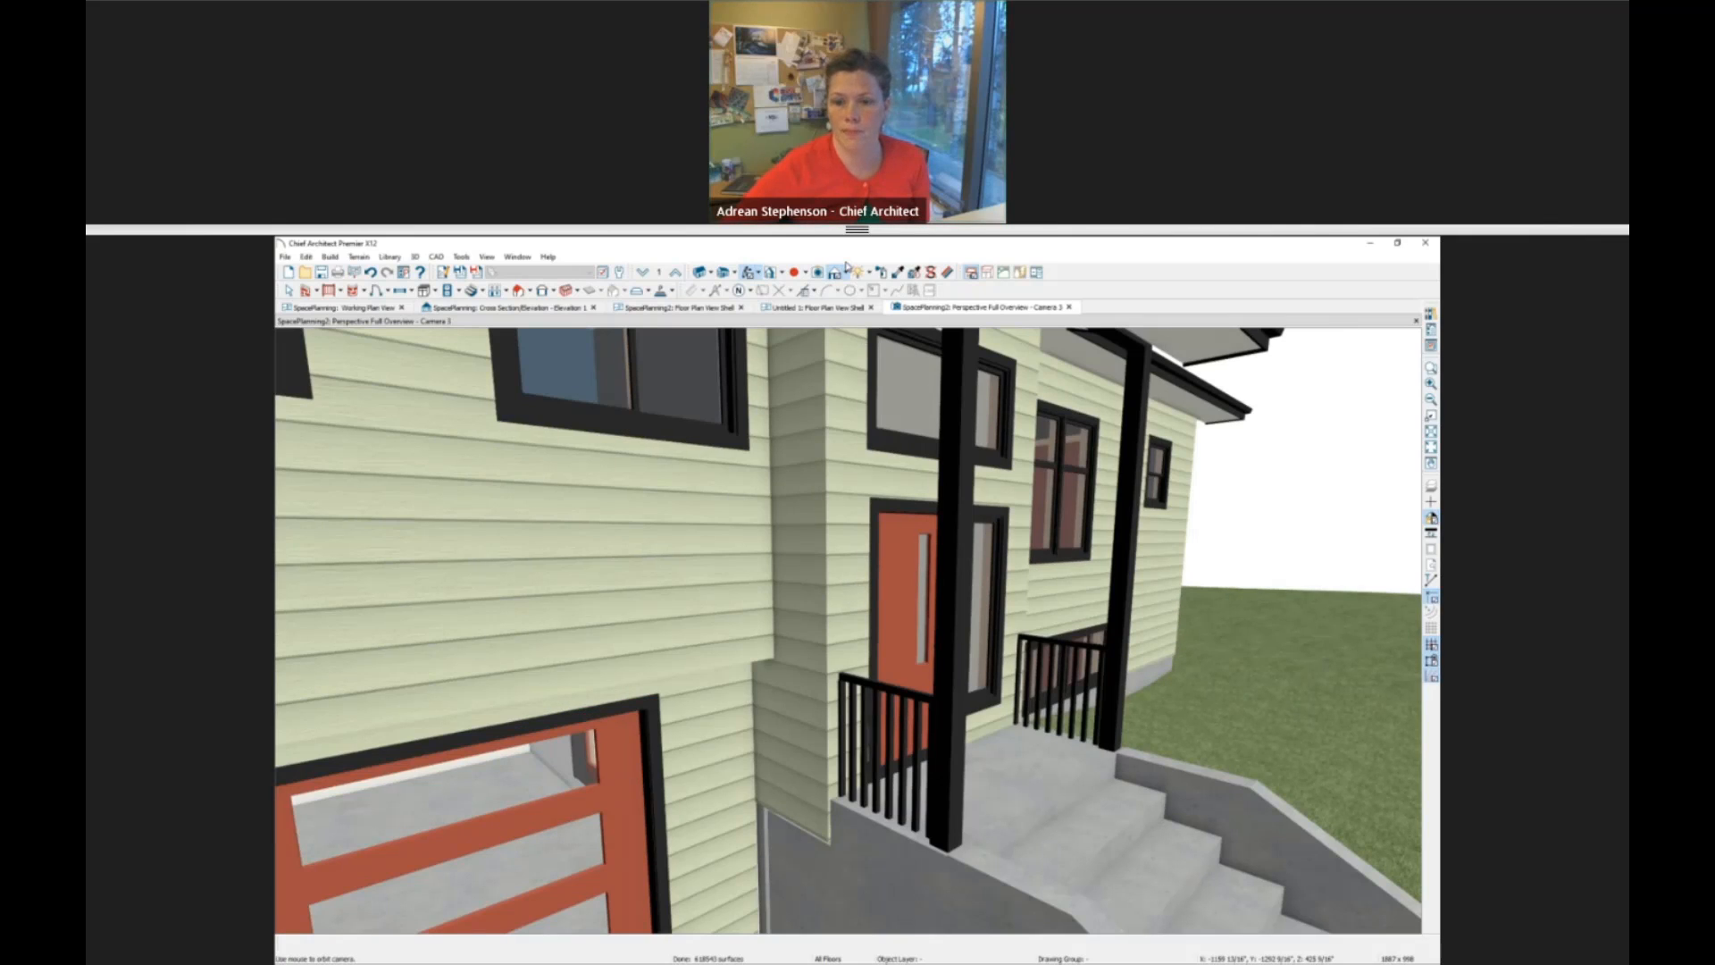
Render the overview in the see-through Glass House technique and place it side by side with the SpacePlanning2 floor plan.
{"action": "left_click", "coordinate": [846, 272]}
{"action": "left_click", "coordinate": [856, 304]}
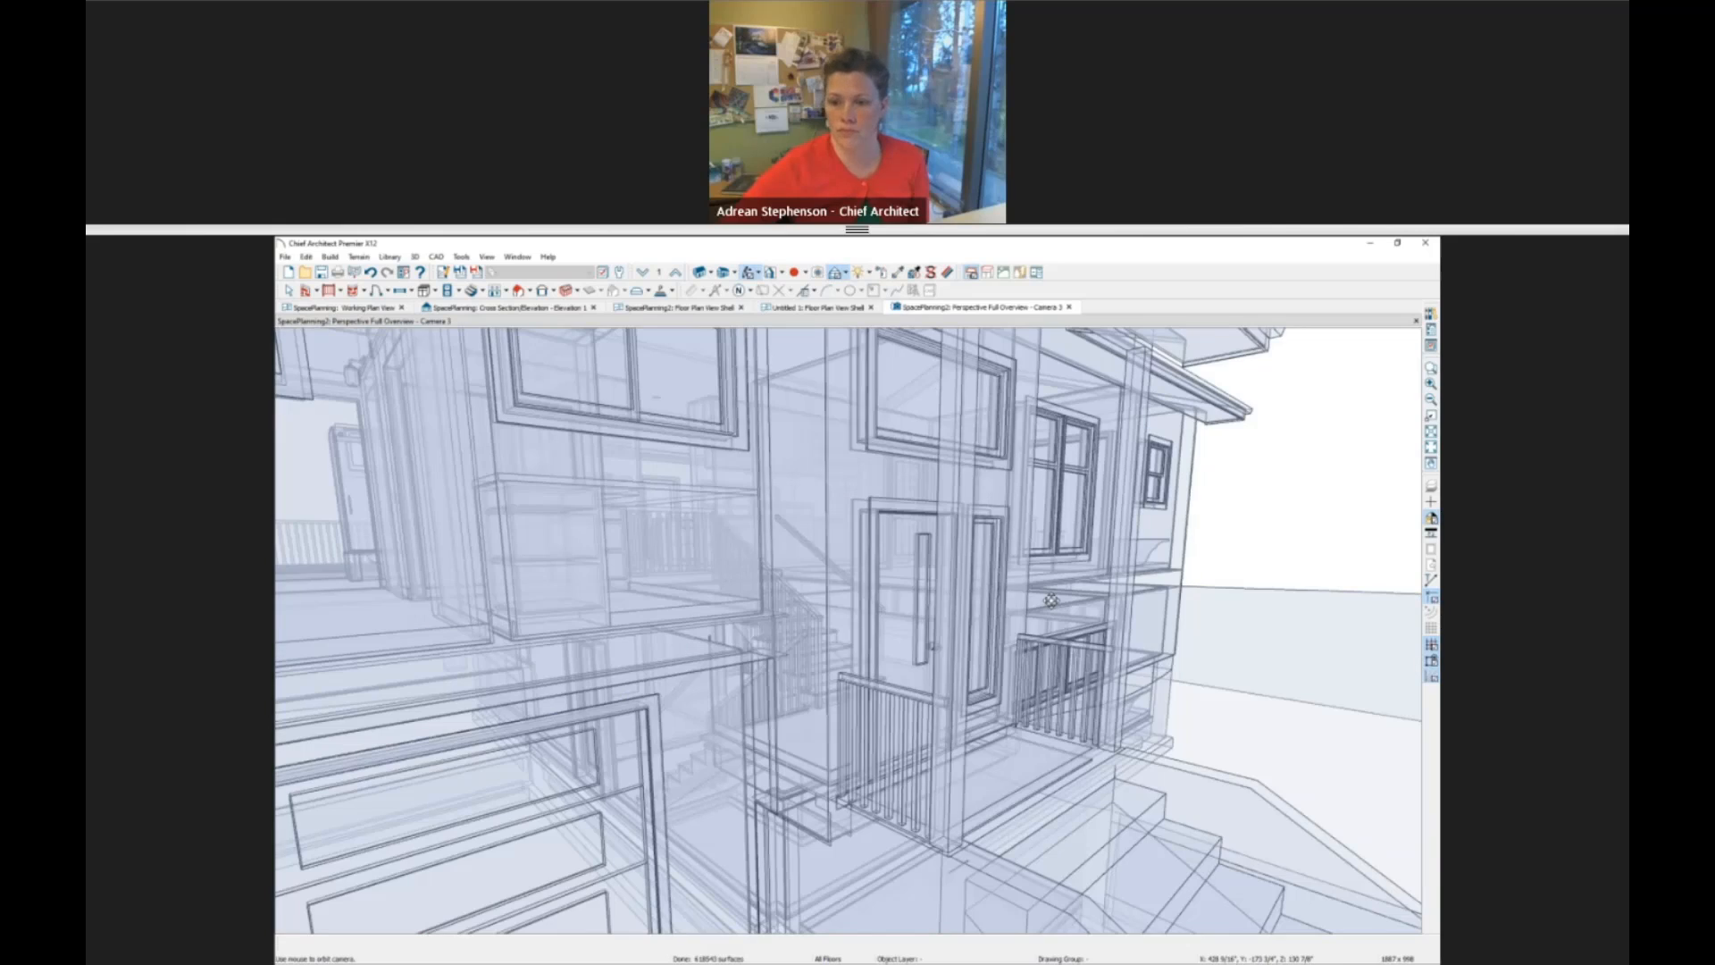
{"action": "scroll", "coordinate": [885, 679], "scroll_direction": "down", "scroll_amount": 4}
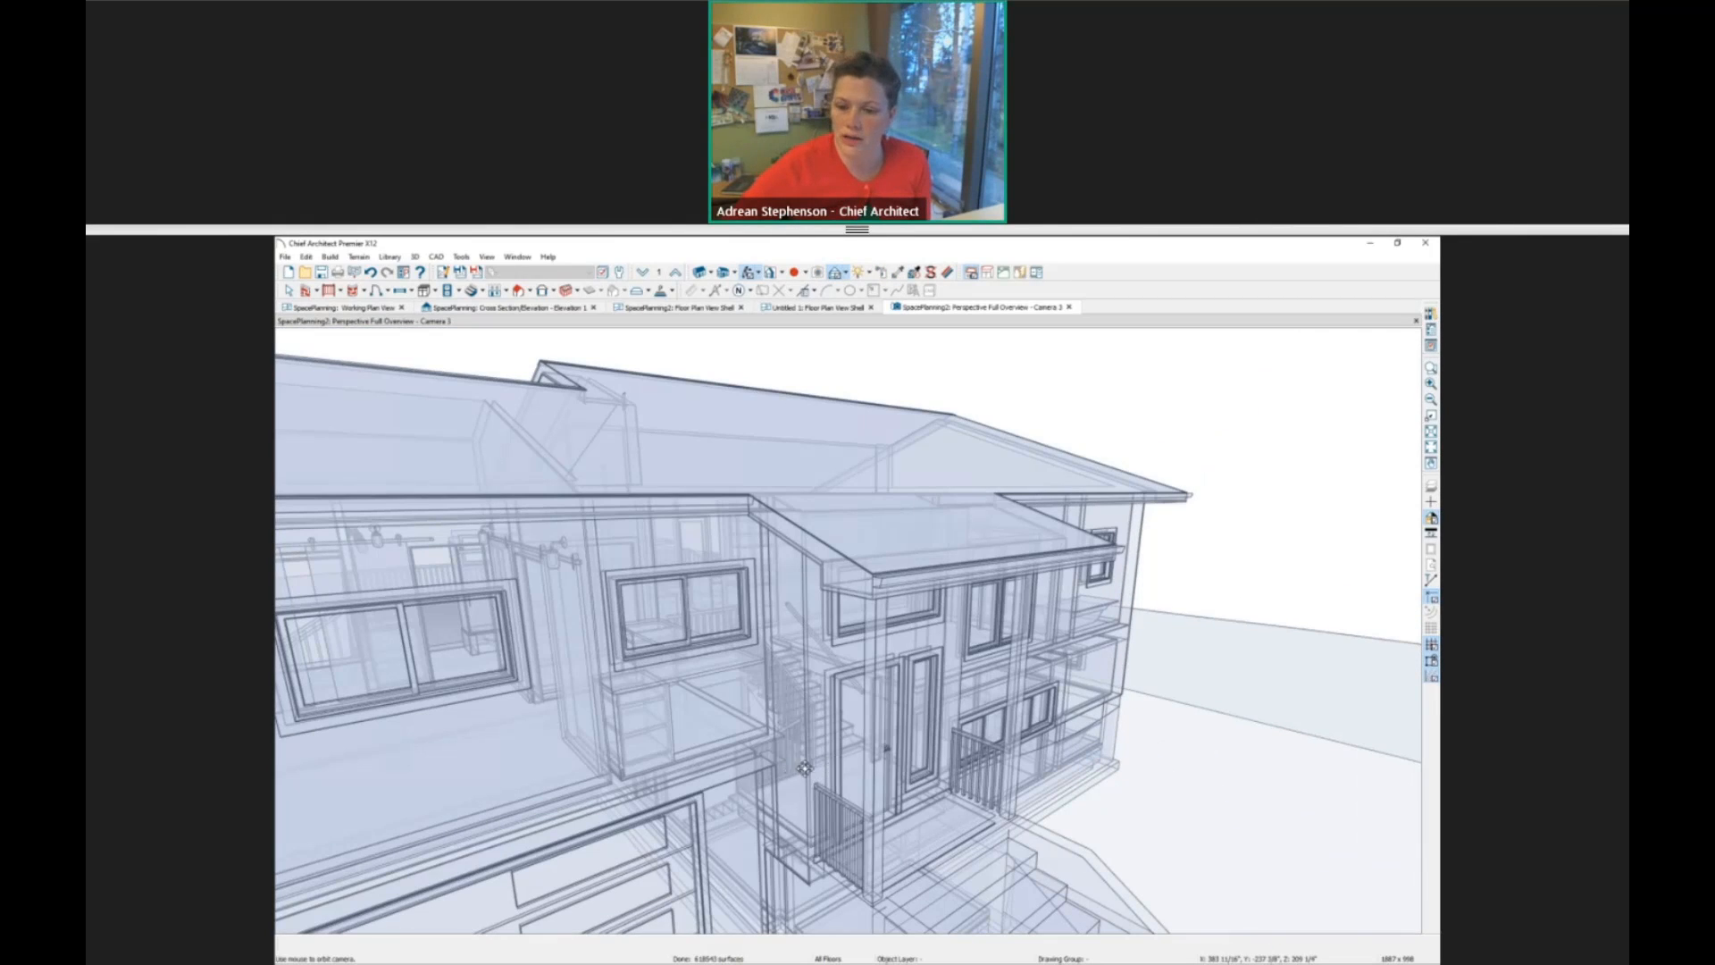
{"action": "left_click_drag", "start_coordinate": [989, 310], "coordinate": [1251, 366]}
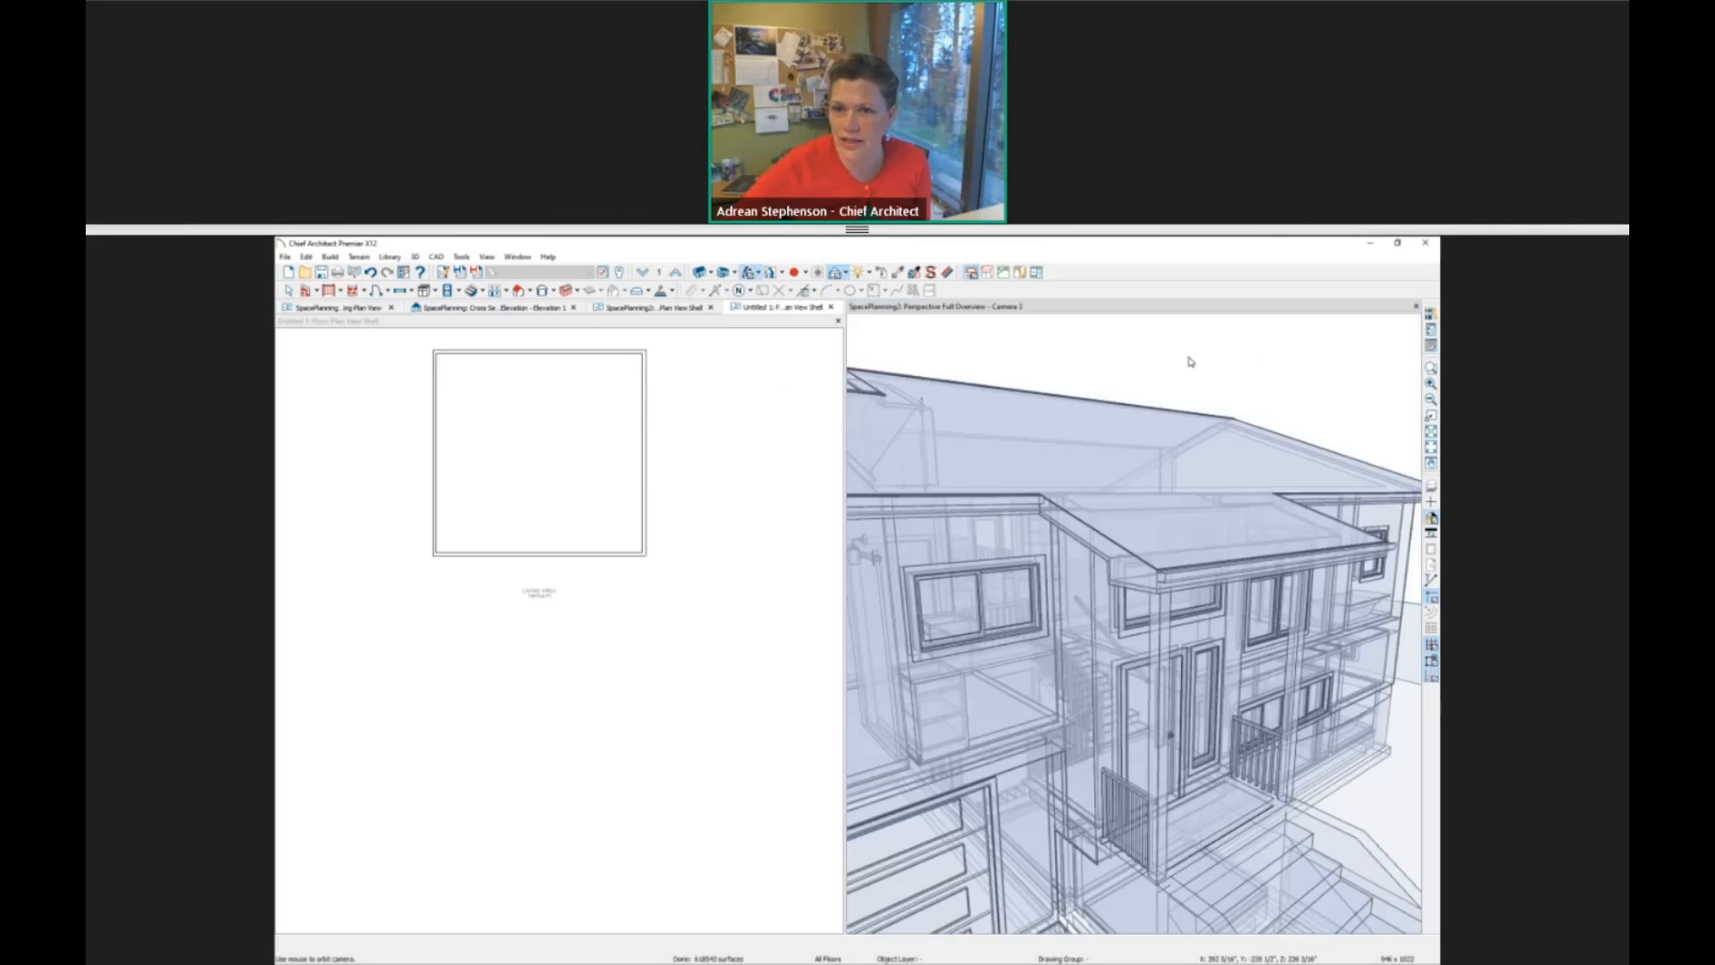
{"action": "left_click", "coordinate": [650, 308]}
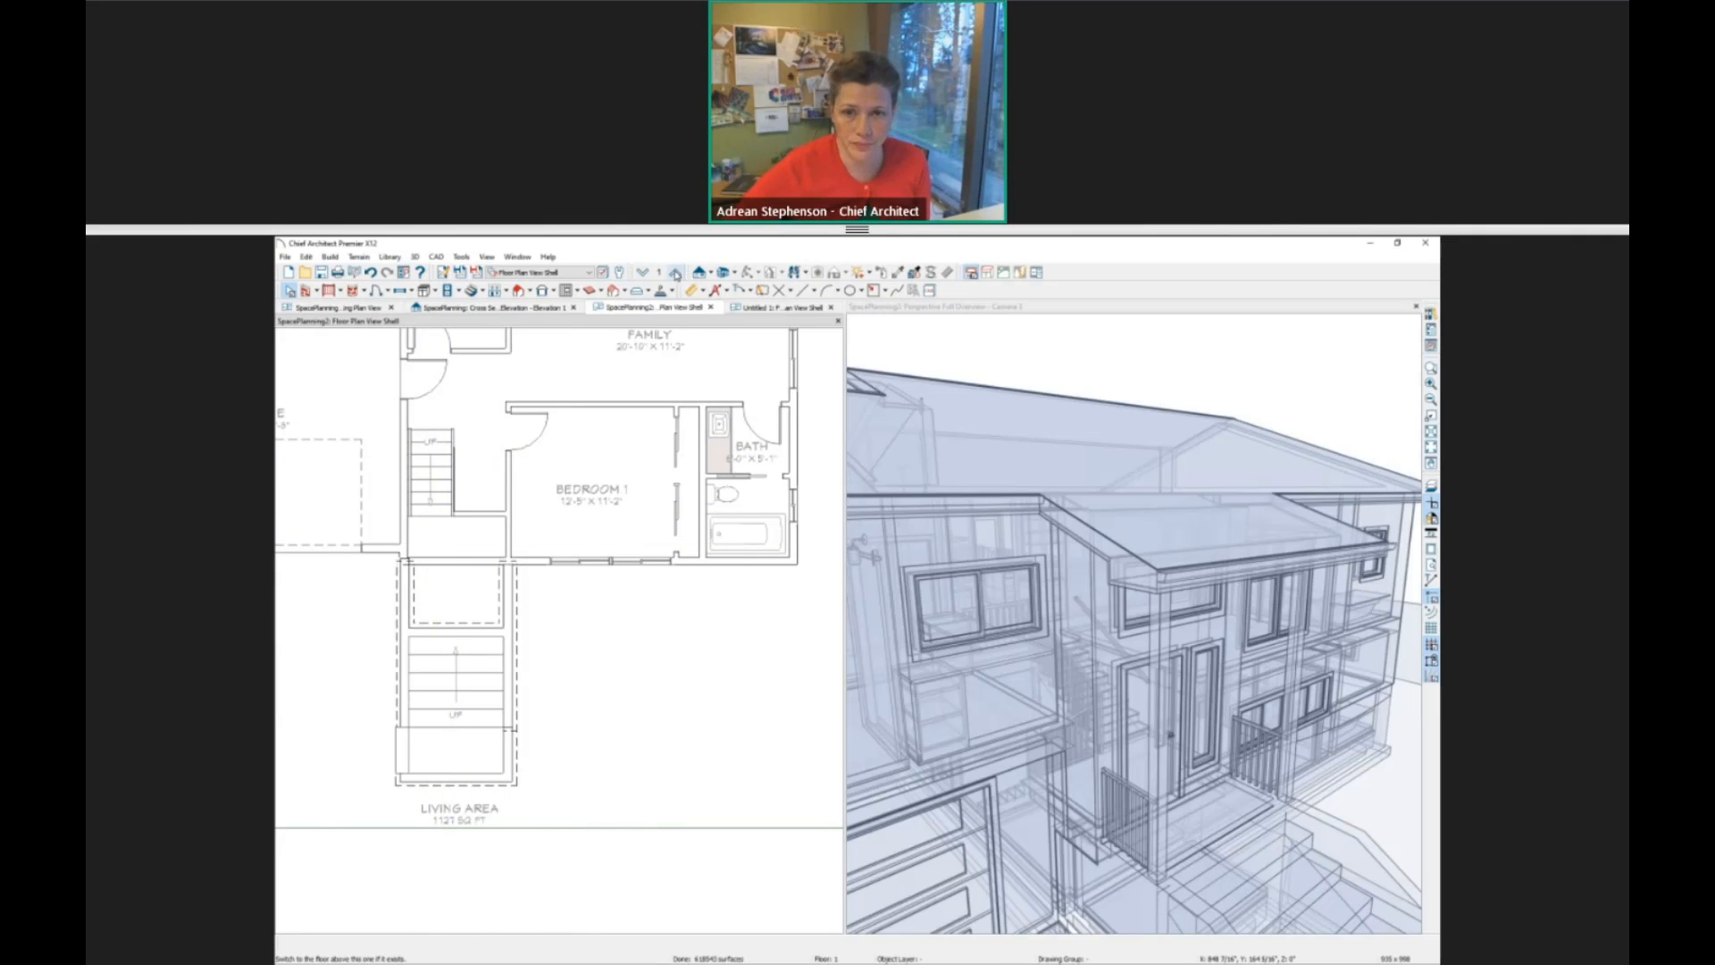
Go up to Floor 2 and examine the landing room behind the front door, the up stair section and the hall it reaches.
{"action": "key", "text": "Page_Up"}
{"action": "scroll", "coordinate": [453, 561], "scroll_direction": "up", "scroll_amount": 4}
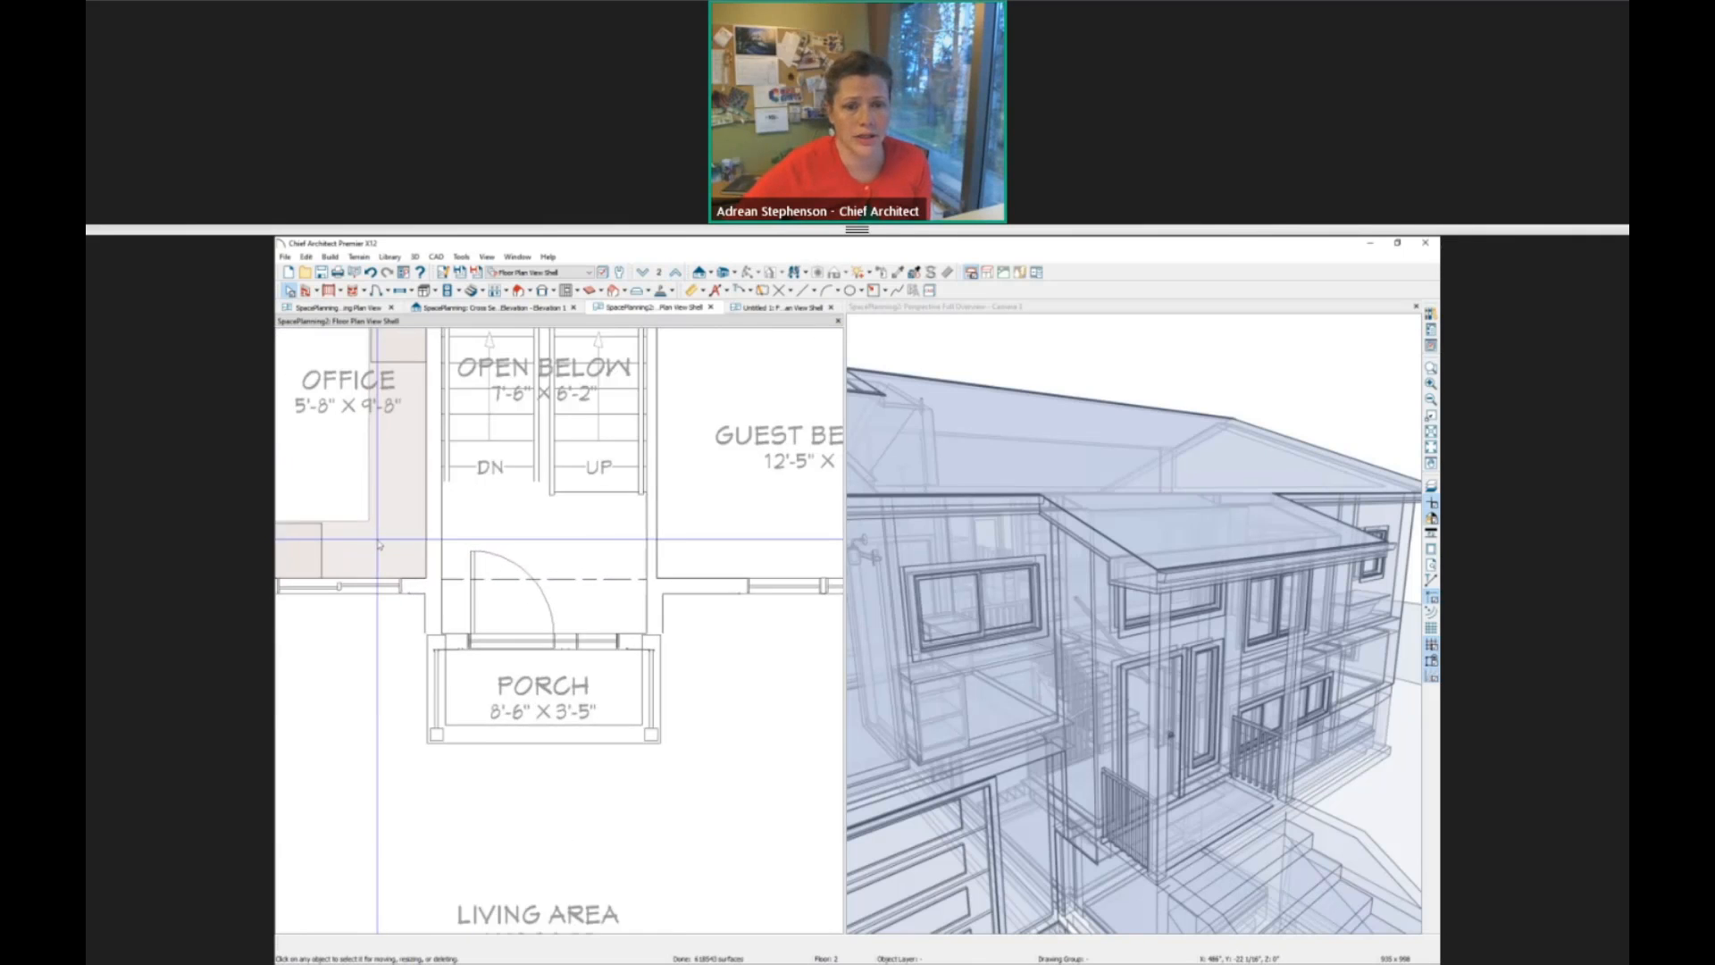
{"action": "left_click", "coordinate": [634, 563]}
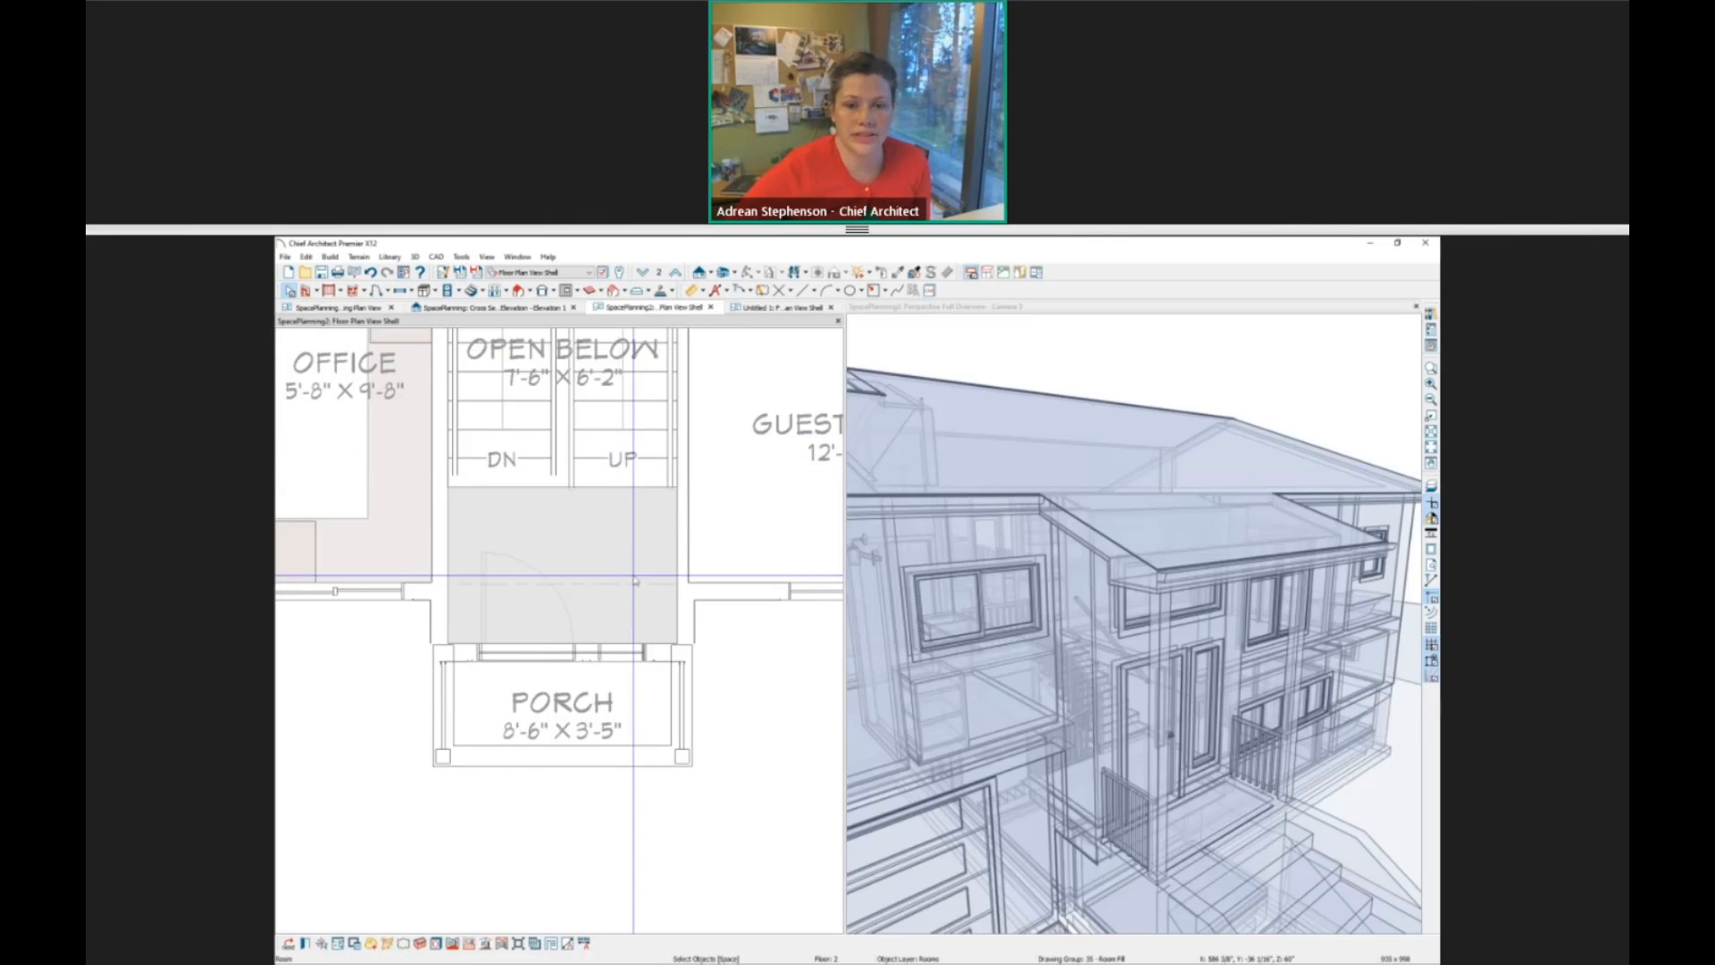
{"action": "scroll", "coordinate": [632, 577], "scroll_direction": "up", "scroll_amount": 1}
{"action": "middle_click_drag", "start_coordinate": [632, 578], "coordinate": [632, 770]}
{"action": "left_click", "coordinate": [614, 686]}
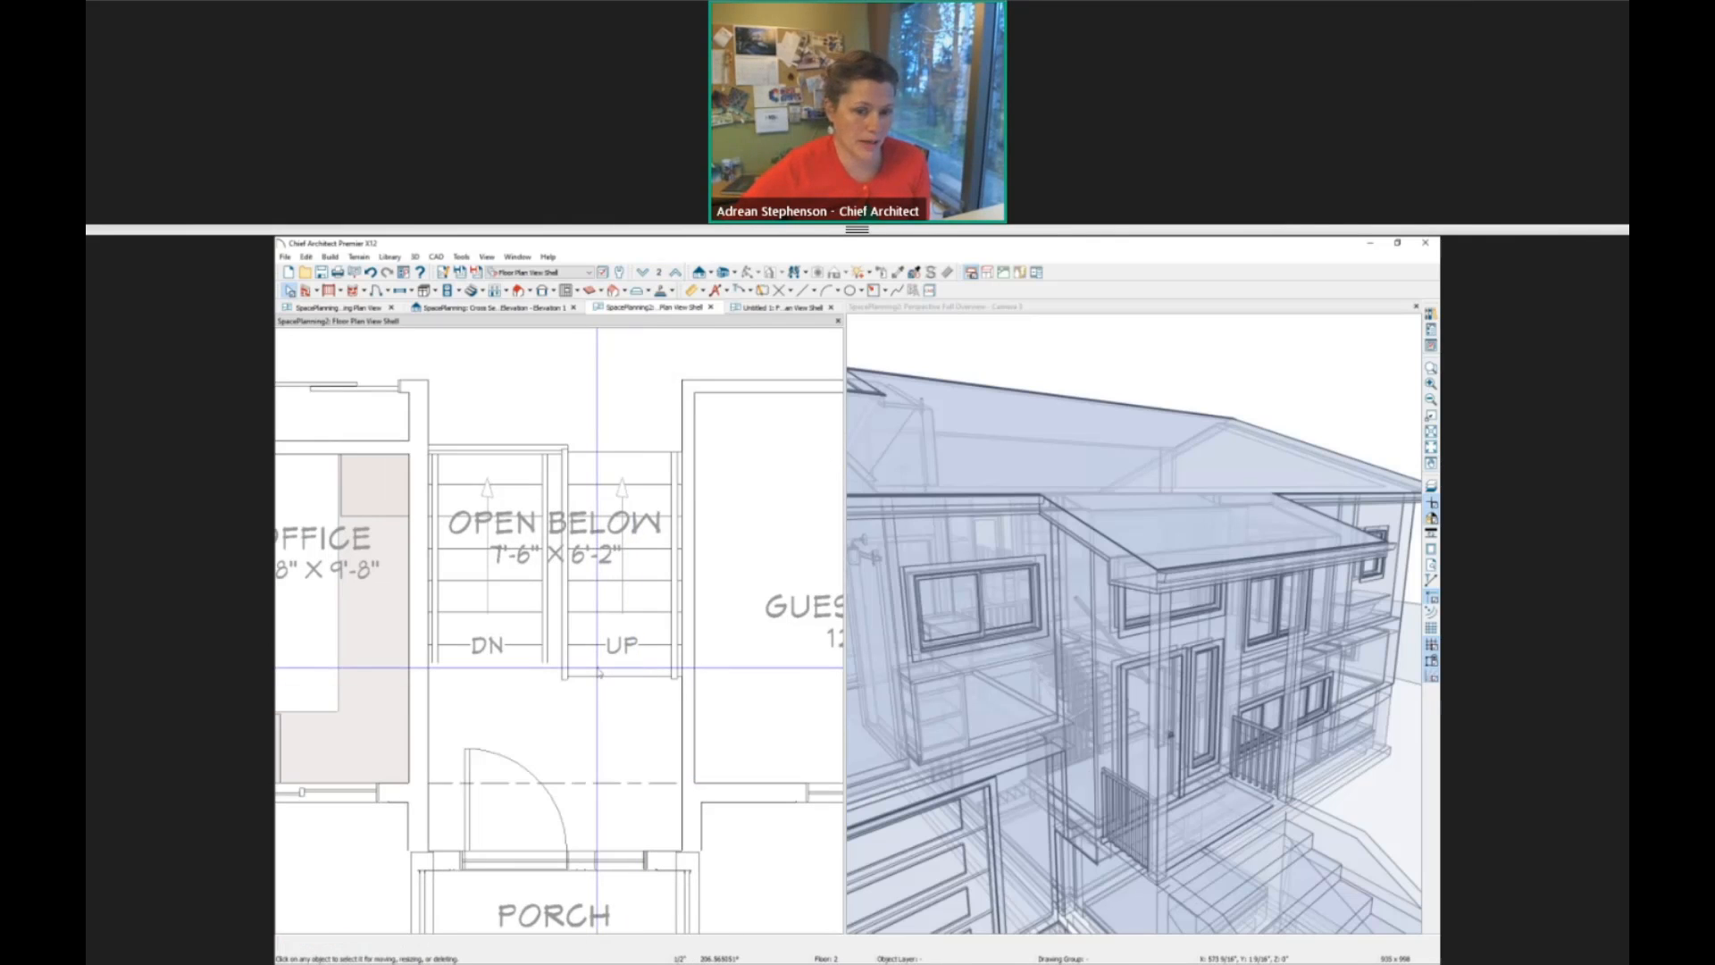
{"action": "left_click_drag", "start_coordinate": [622, 677], "coordinate": [619, 680]}
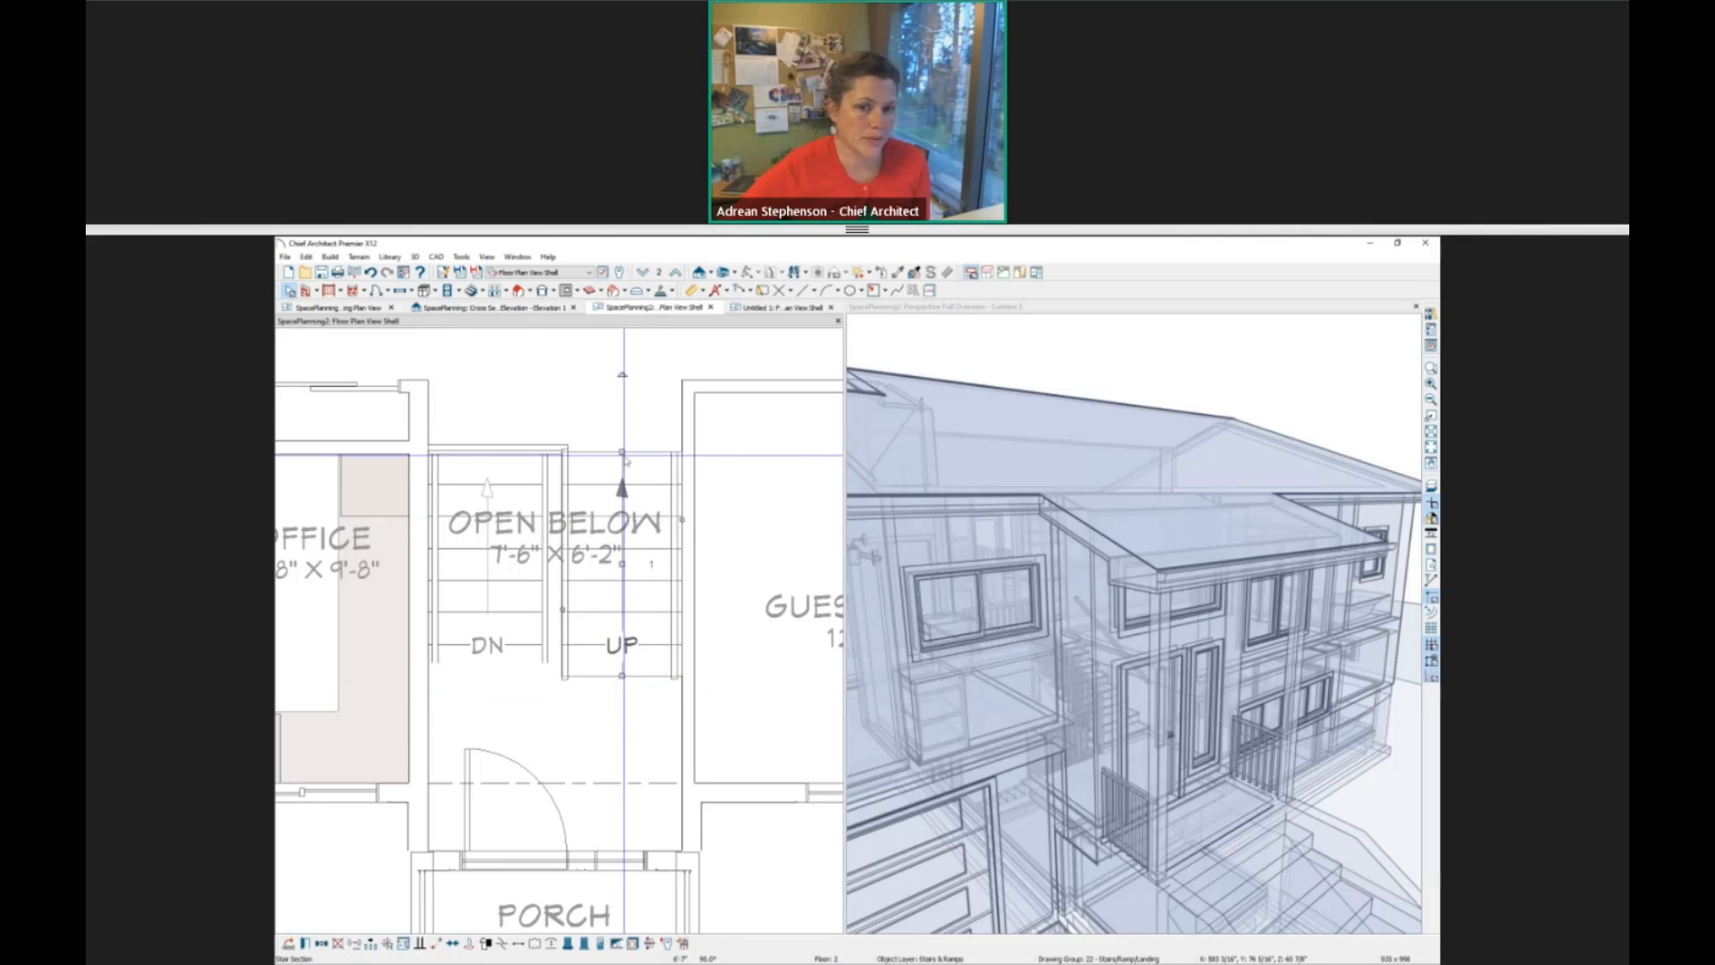
{"action": "left_click", "coordinate": [589, 369]}
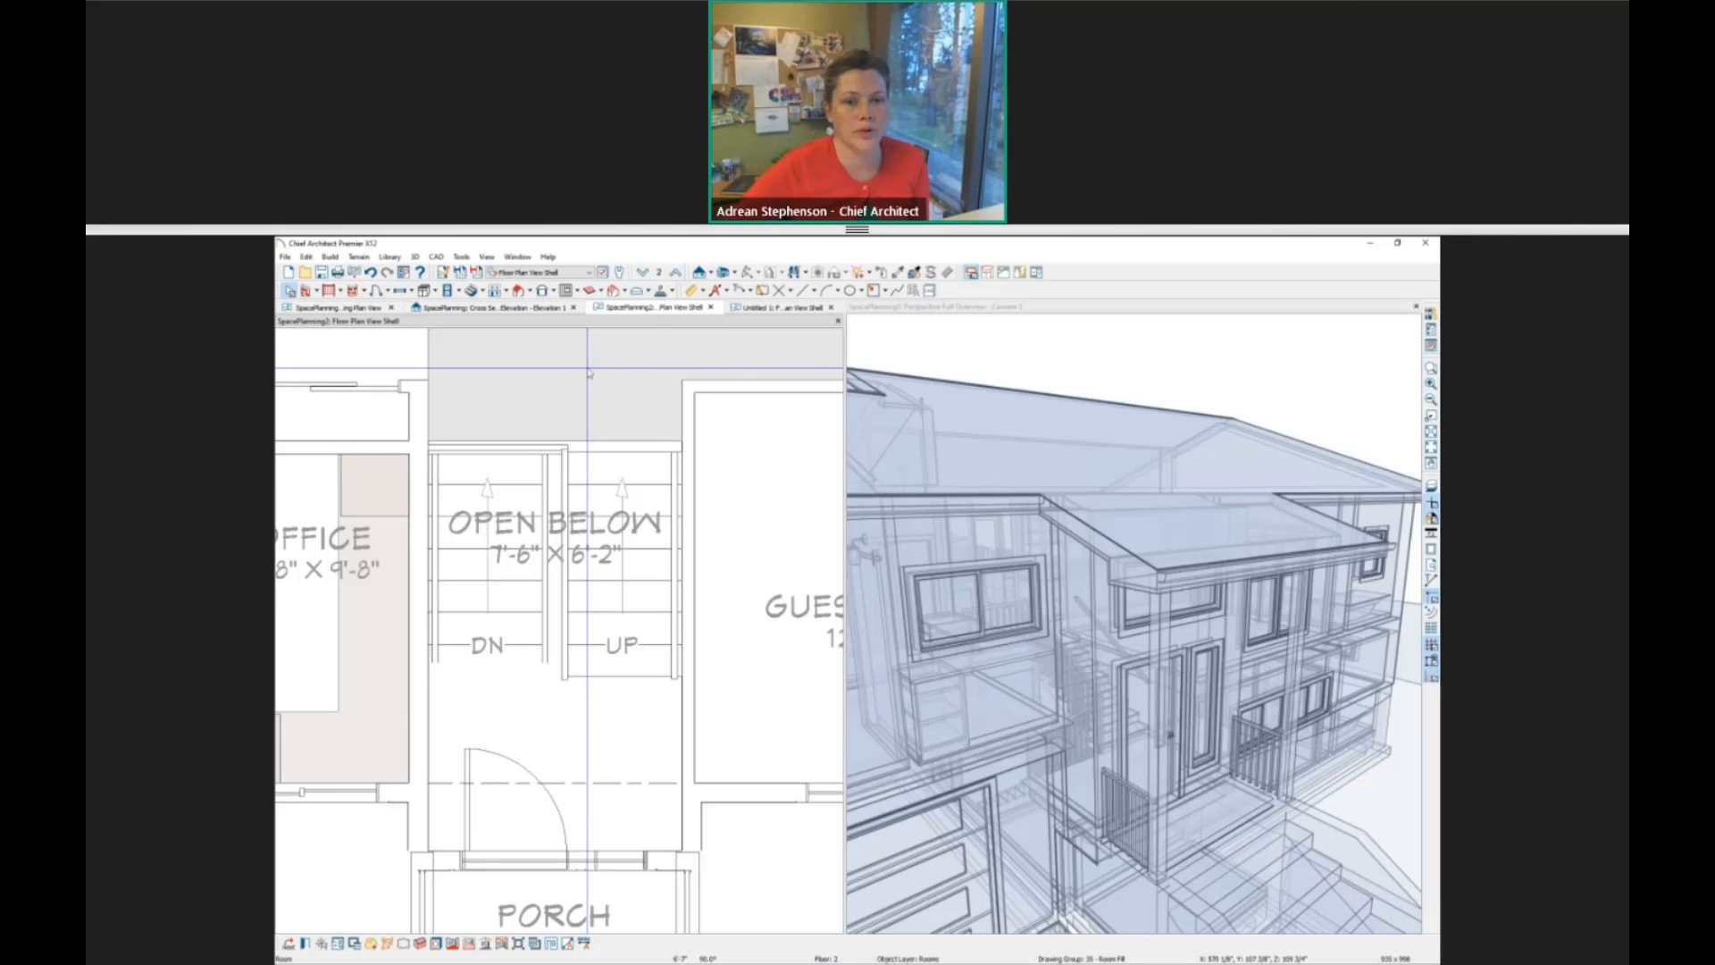
{"action": "left_click", "coordinate": [617, 464]}
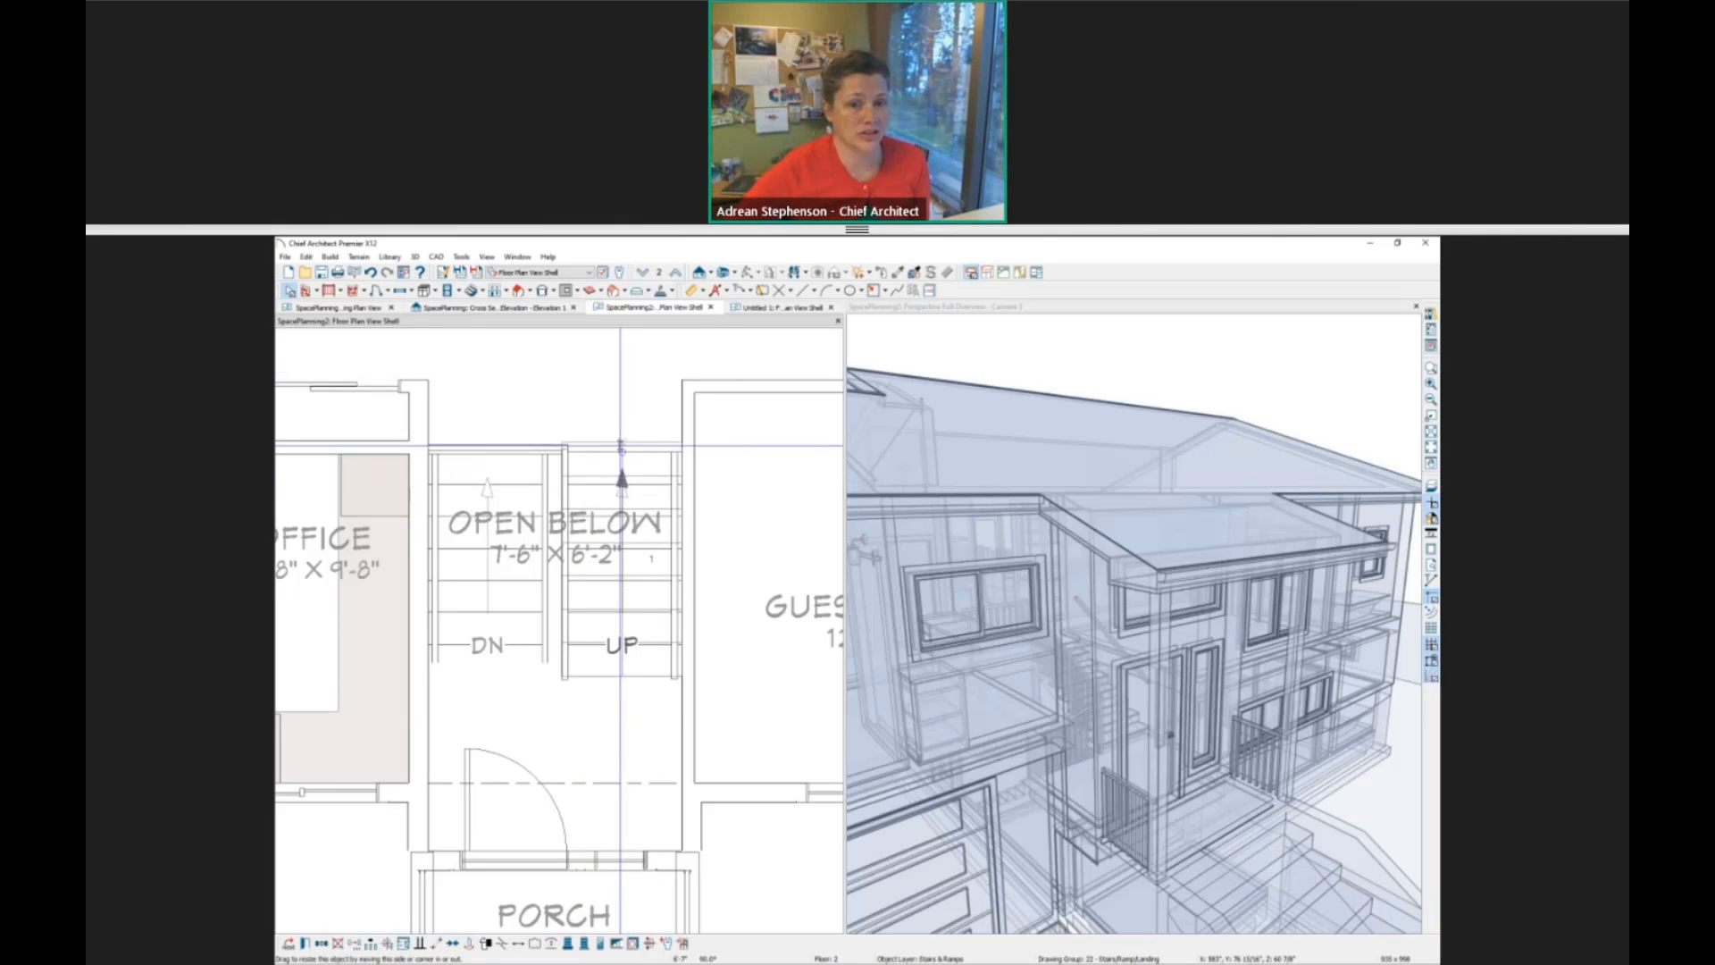
Shorten the up stair section so its upper end stops short of the upper hall, and inspect the gap in the Glass House view.
{"action": "left_click_drag", "start_coordinate": [619, 445], "coordinate": [619, 453]}
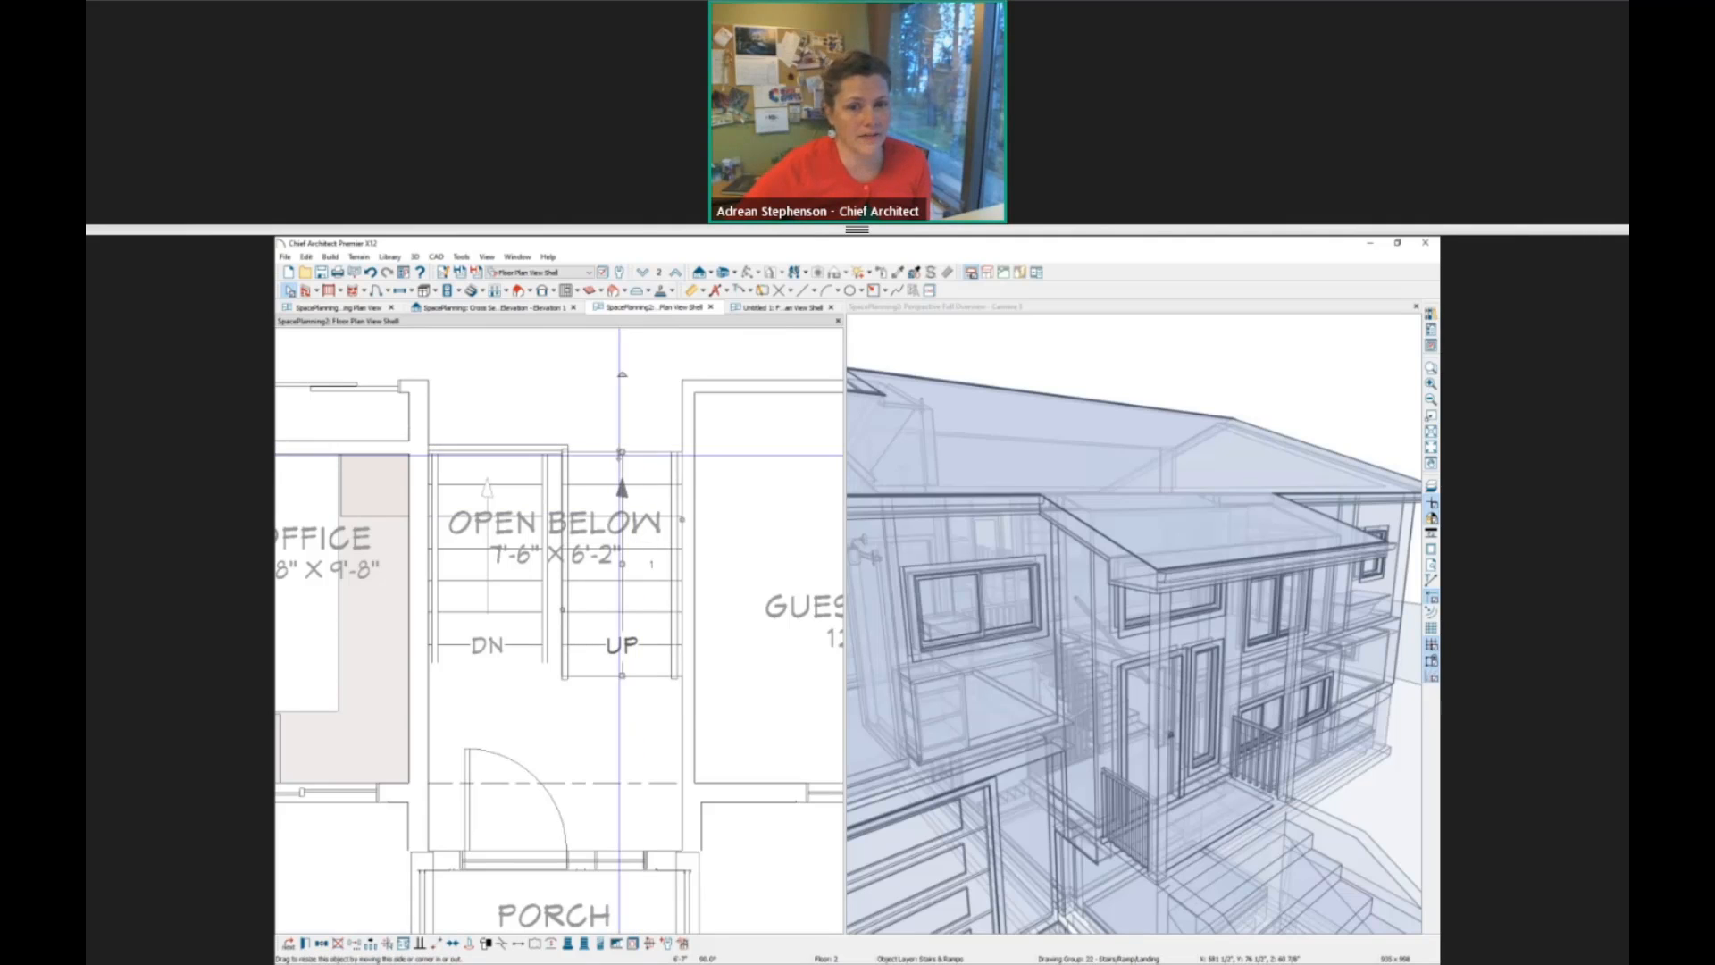
{"action": "left_click_drag", "start_coordinate": [622, 452], "coordinate": [623, 468]}
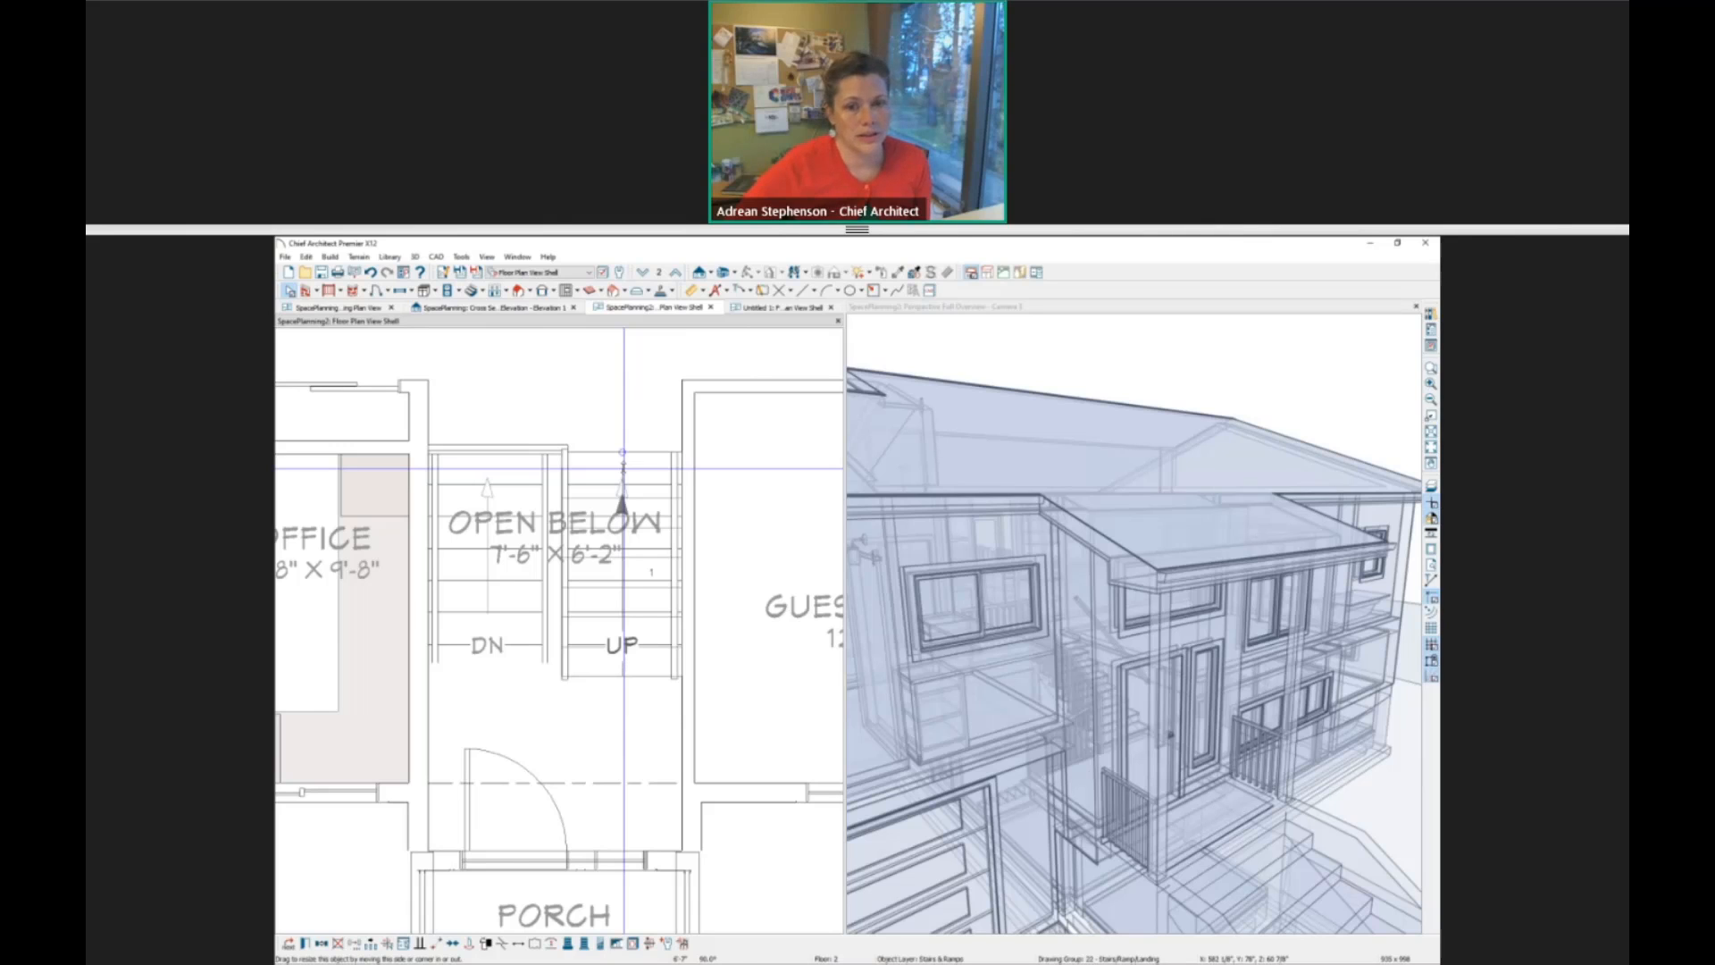
{"action": "left_click_drag", "start_coordinate": [623, 468], "coordinate": [622, 468]}
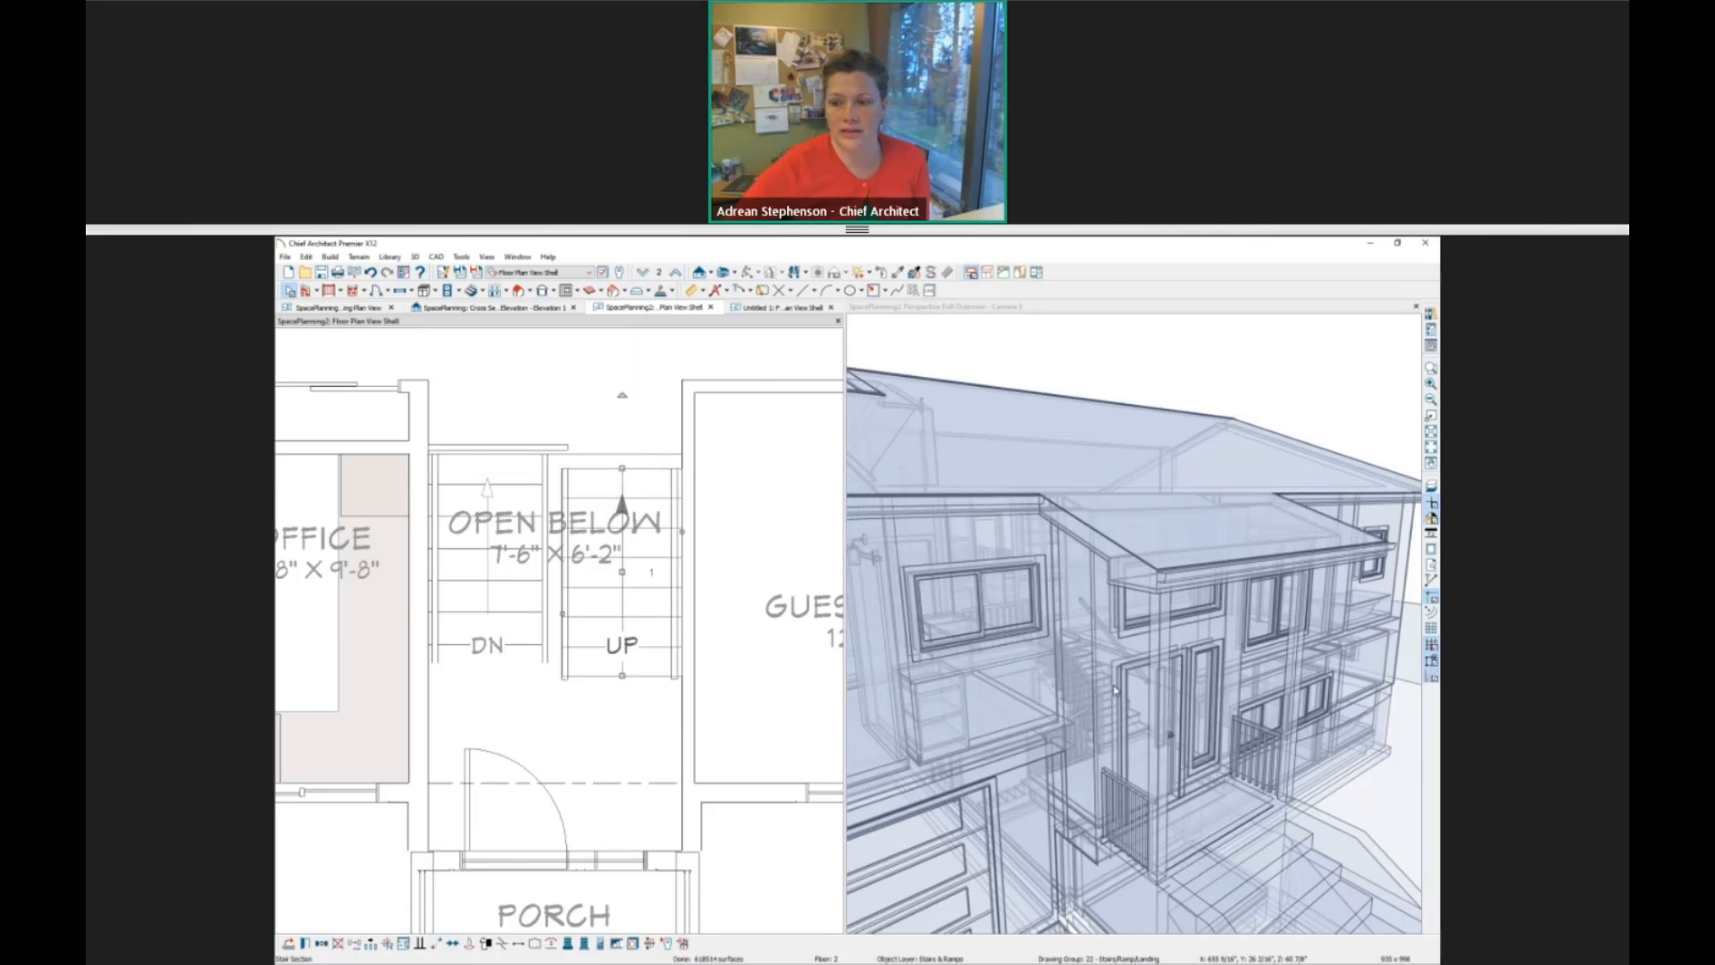
{"action": "scroll", "coordinate": [1114, 681], "scroll_direction": "up", "scroll_amount": 5}
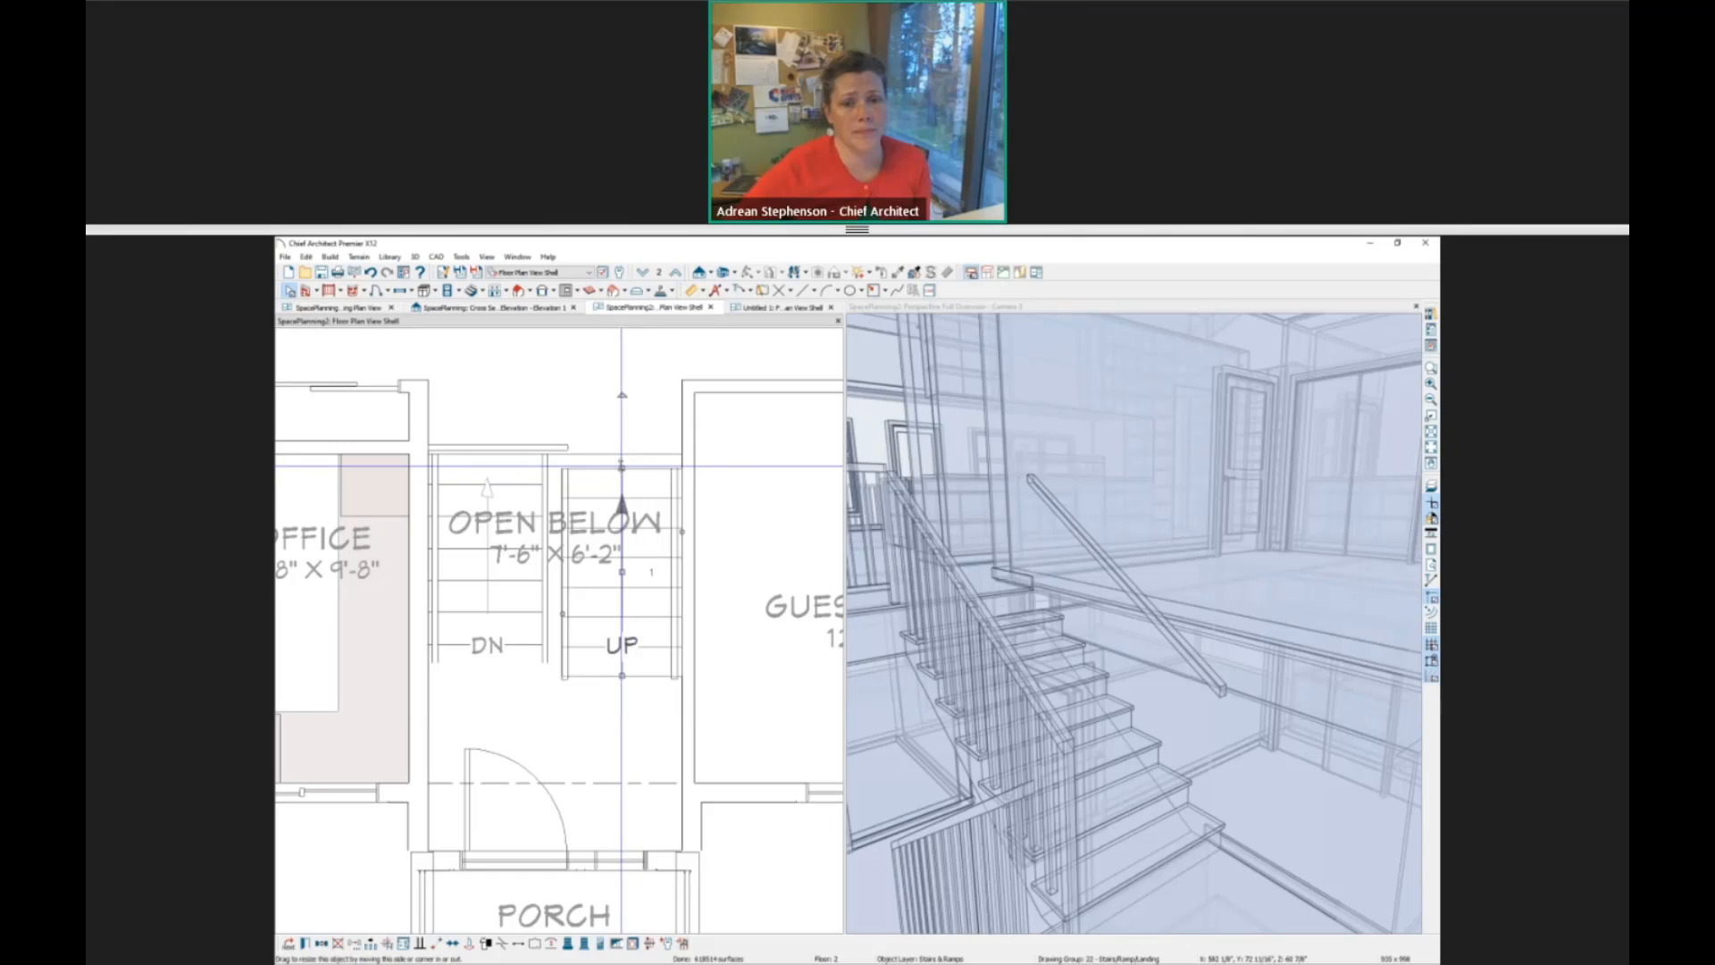
Extend the up stair section to the edge of the upper hall and review its general settings in the Interior Staircase Specification.
{"action": "left_click_drag", "start_coordinate": [623, 468], "coordinate": [619, 442]}
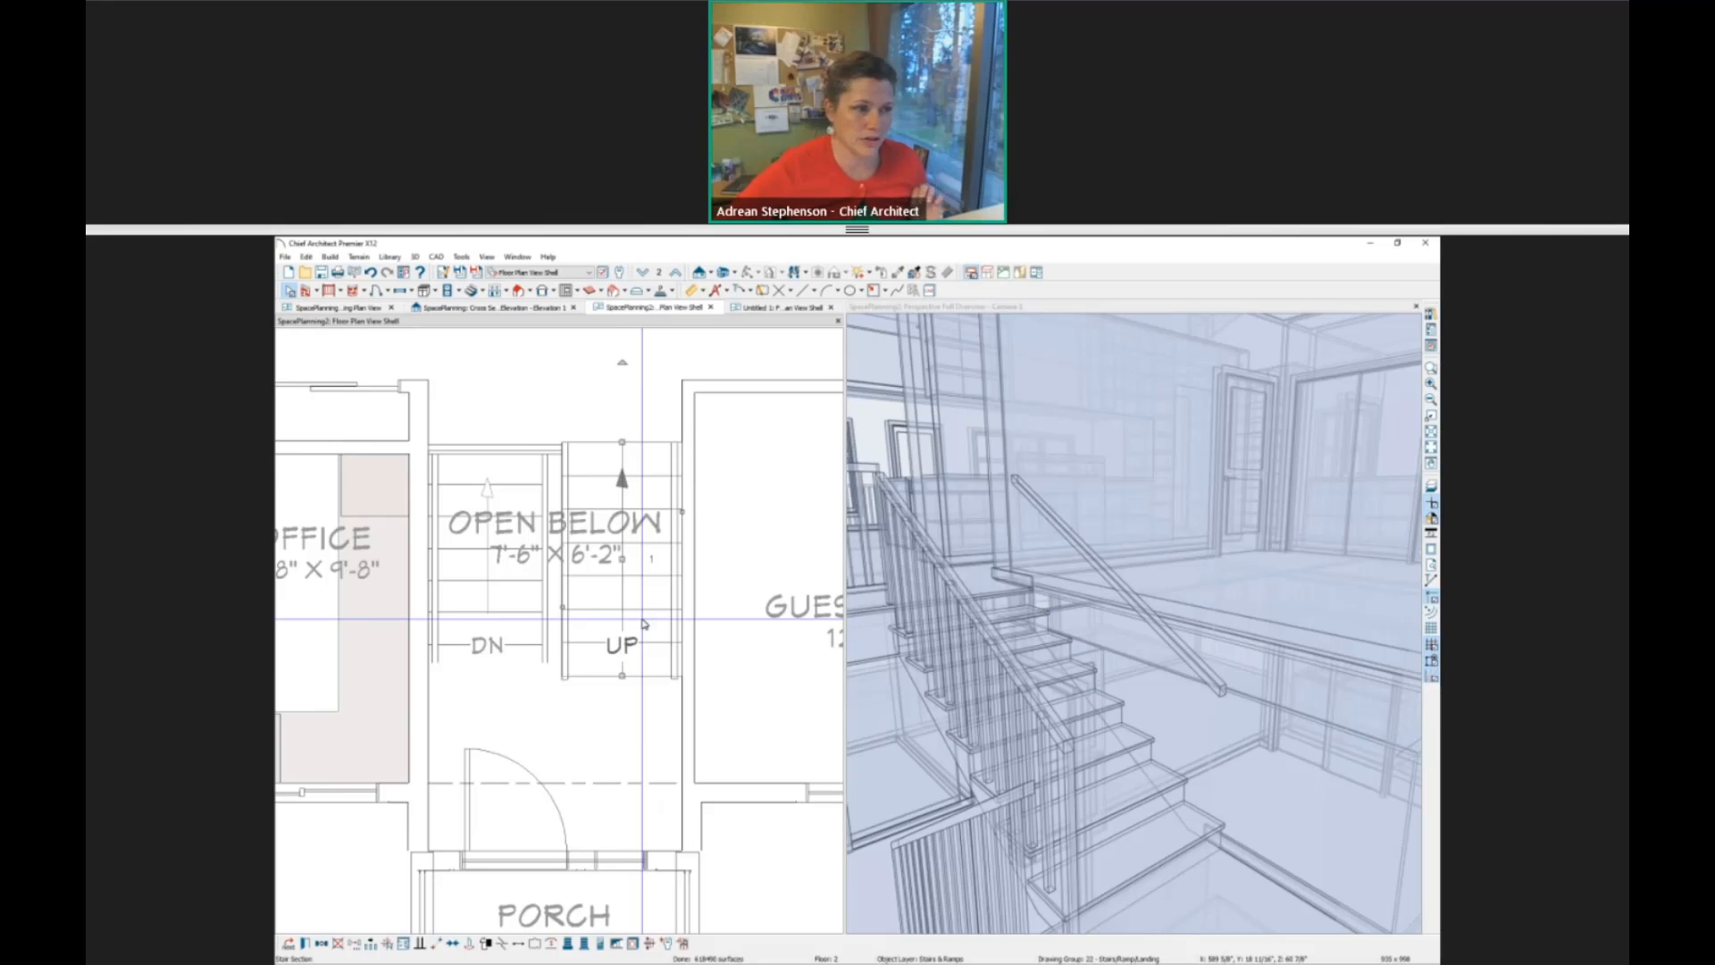
{"action": "double_click", "coordinate": [644, 623]}
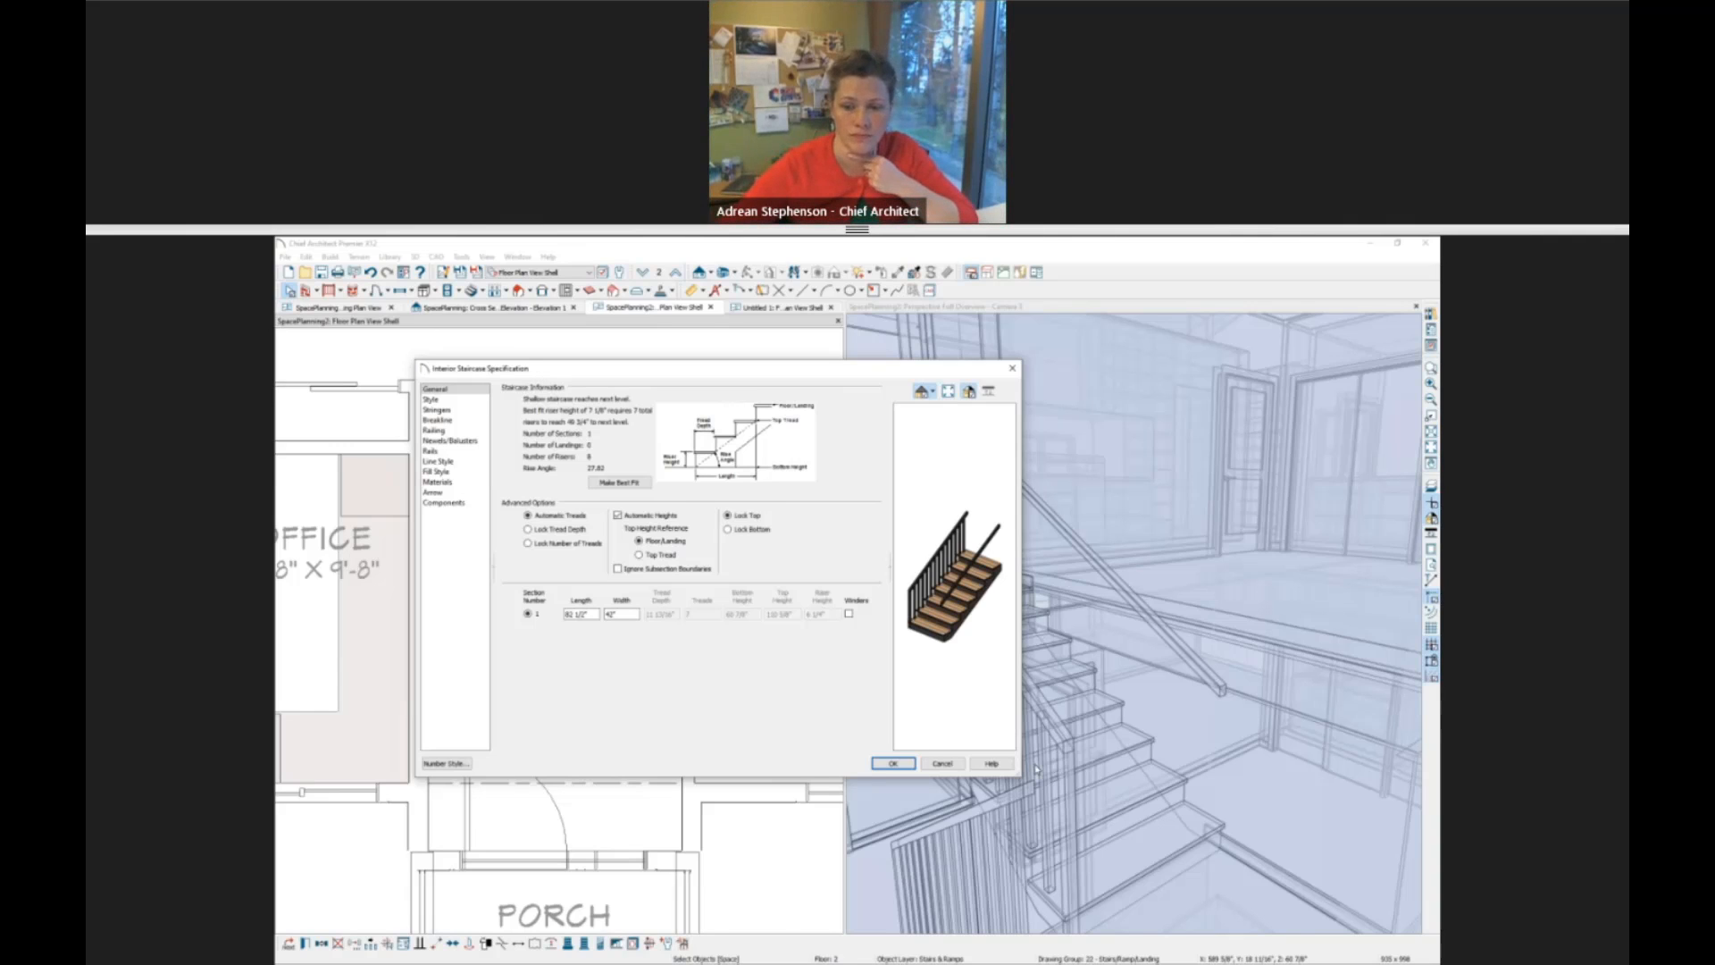
{"action": "left_click", "coordinate": [943, 764]}
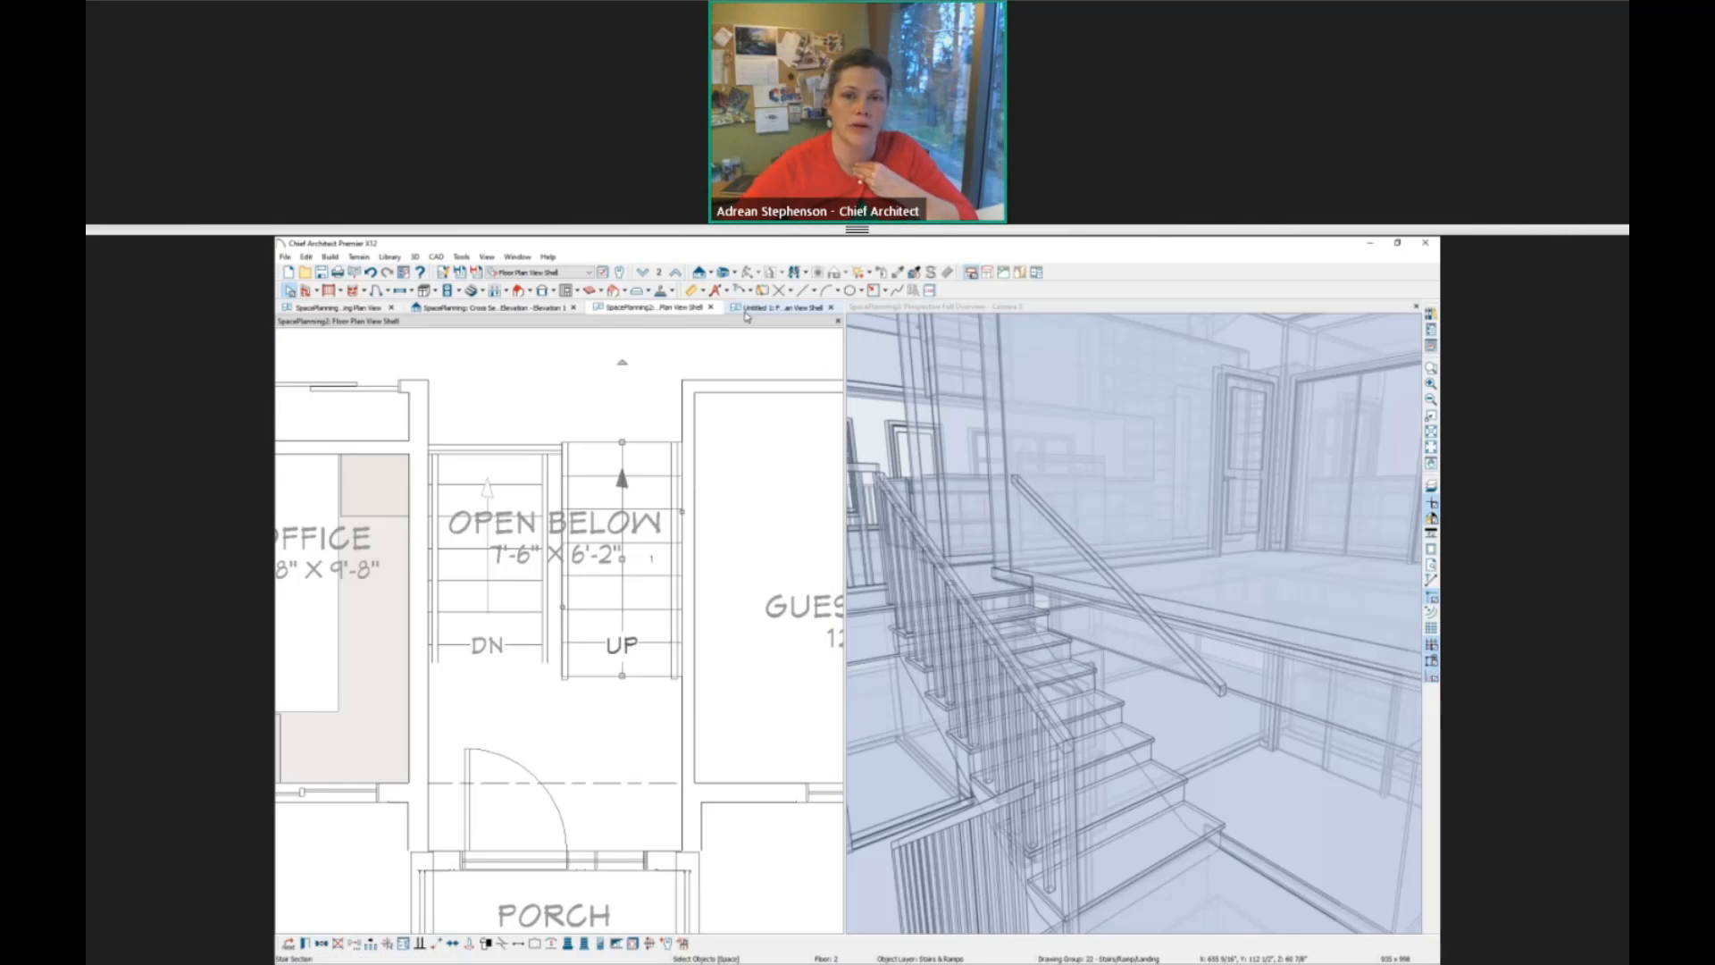
On Floor 1, try covering the landing room at the upper end of the stairs with a stair landing, and inspect both objects.
{"action": "left_click", "coordinate": [642, 271]}
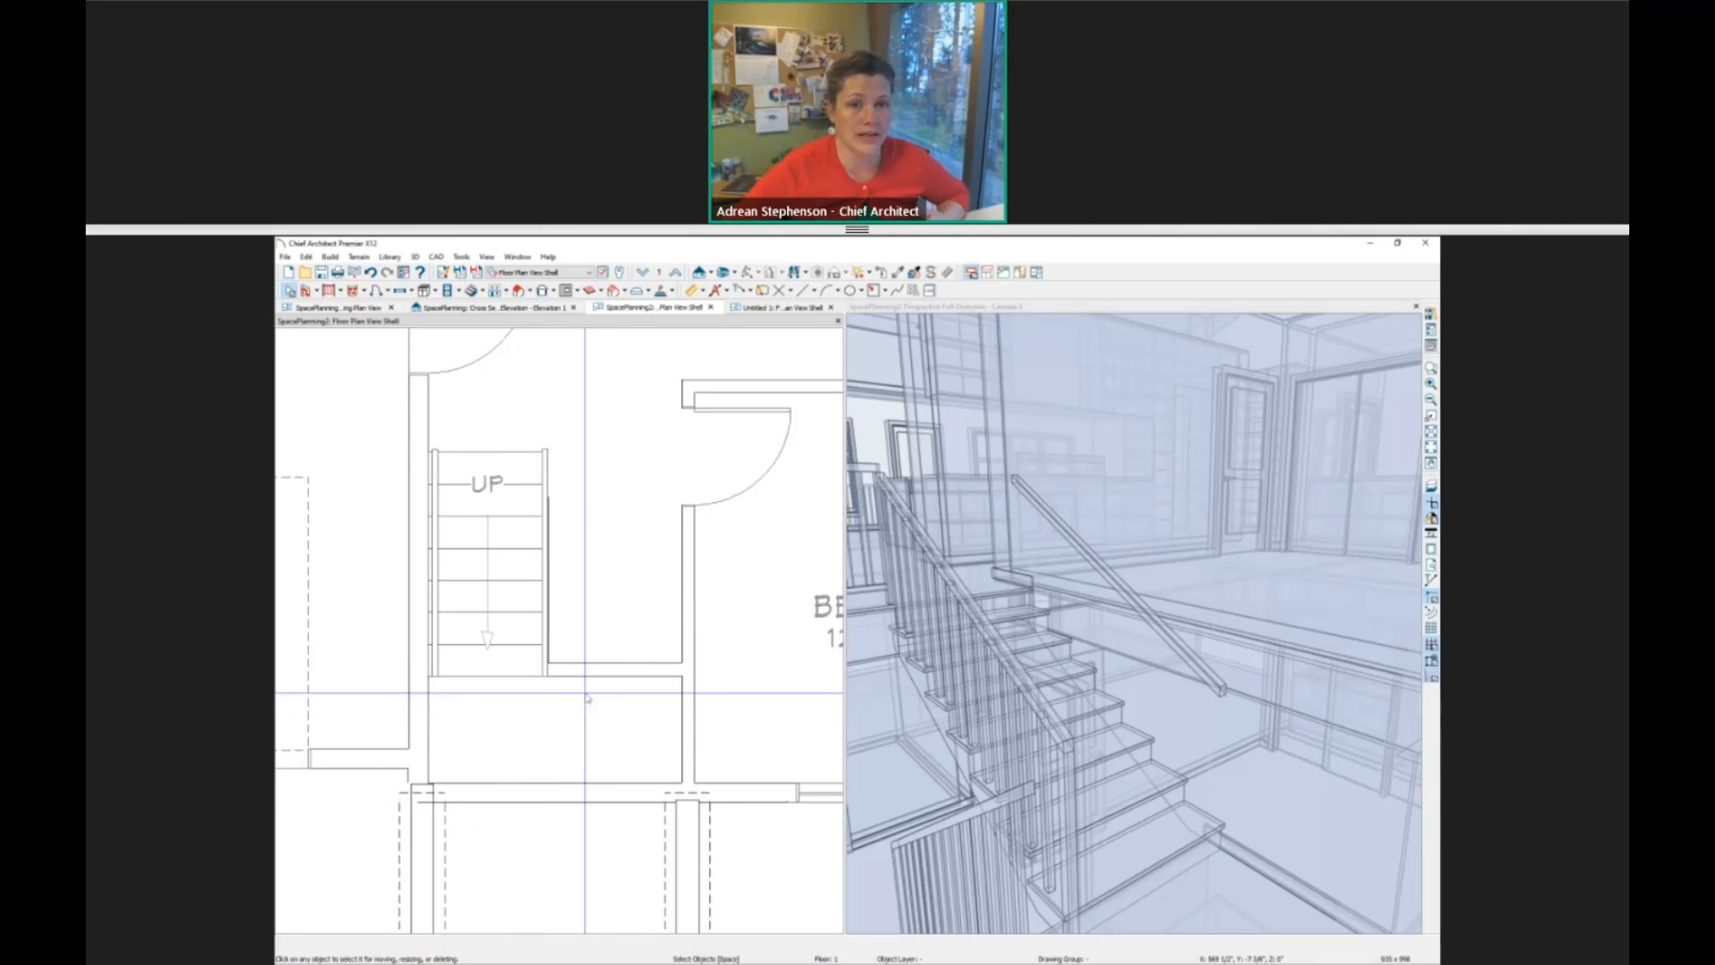
{"action": "left_click", "coordinate": [481, 291]}
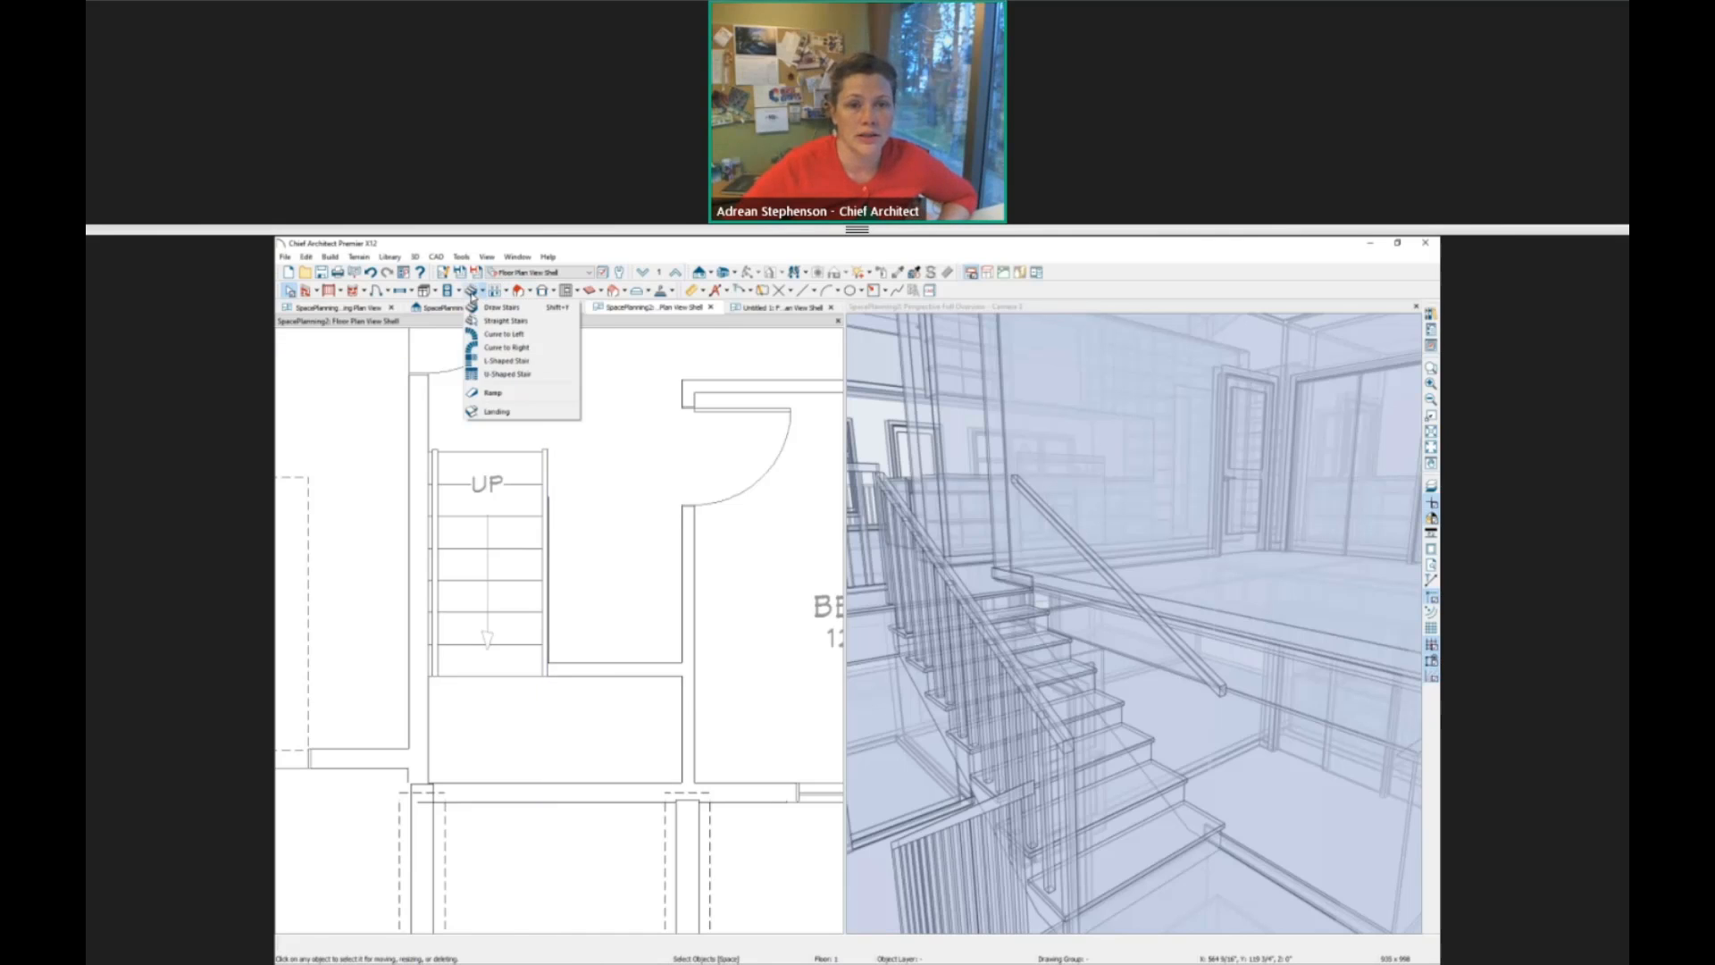
{"action": "left_click", "coordinate": [497, 412]}
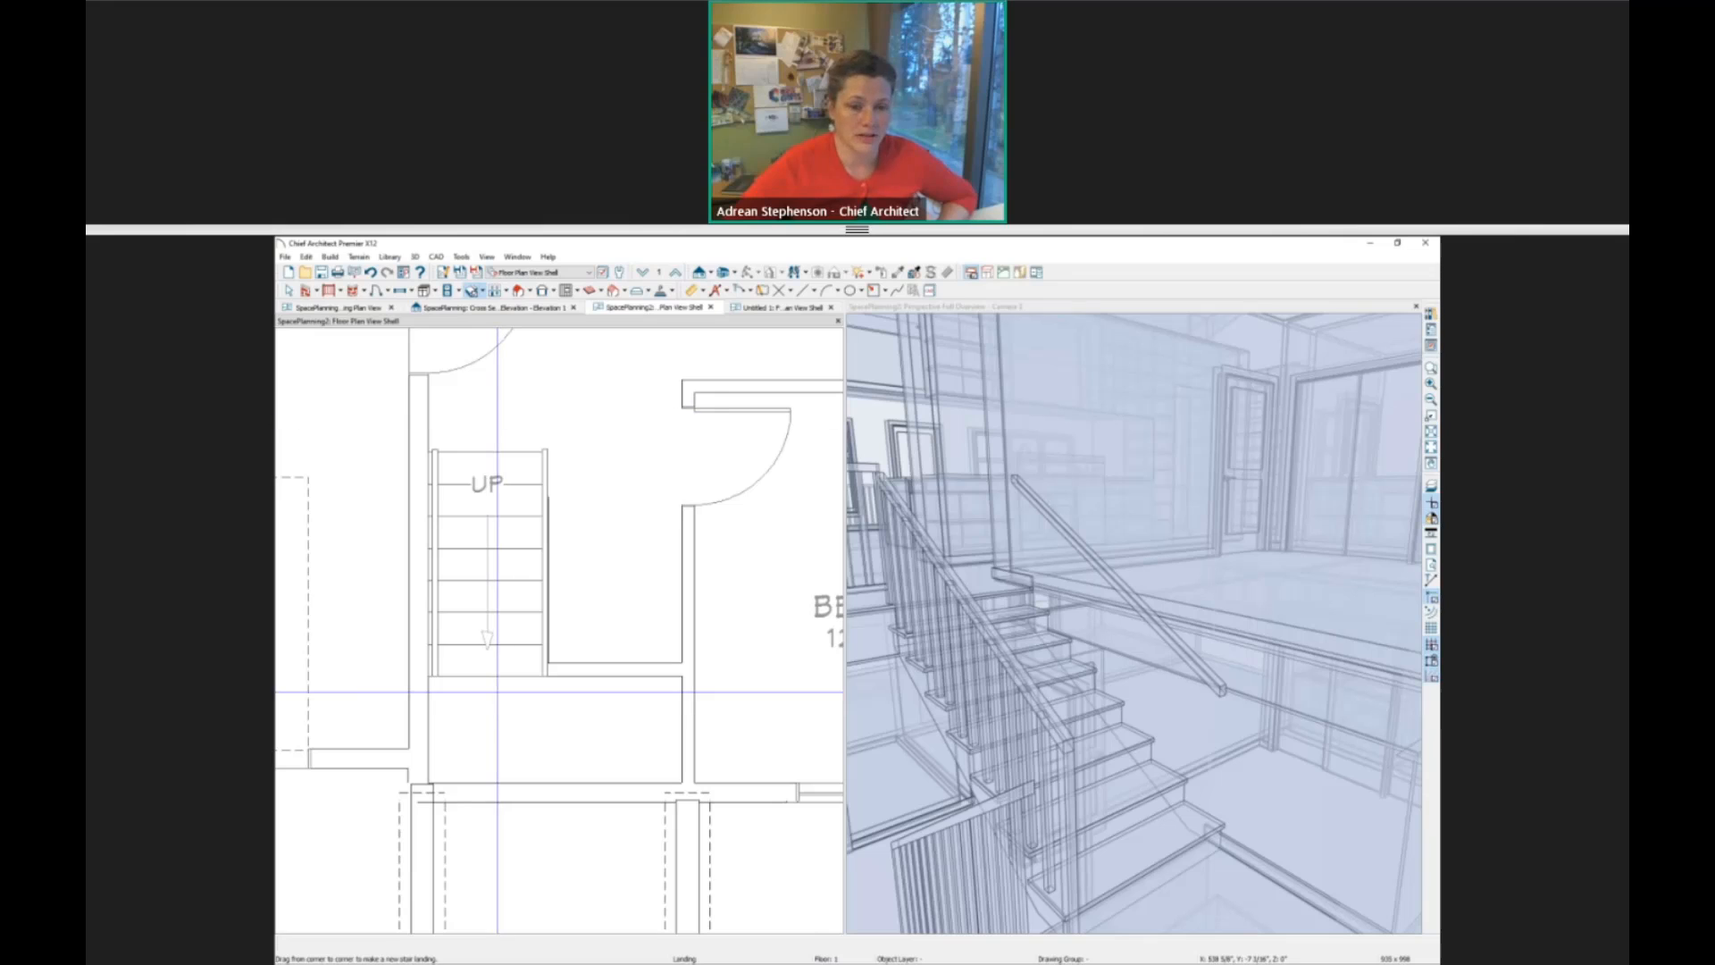
{"action": "left_click_drag", "start_coordinate": [428, 677], "coordinate": [682, 779]}
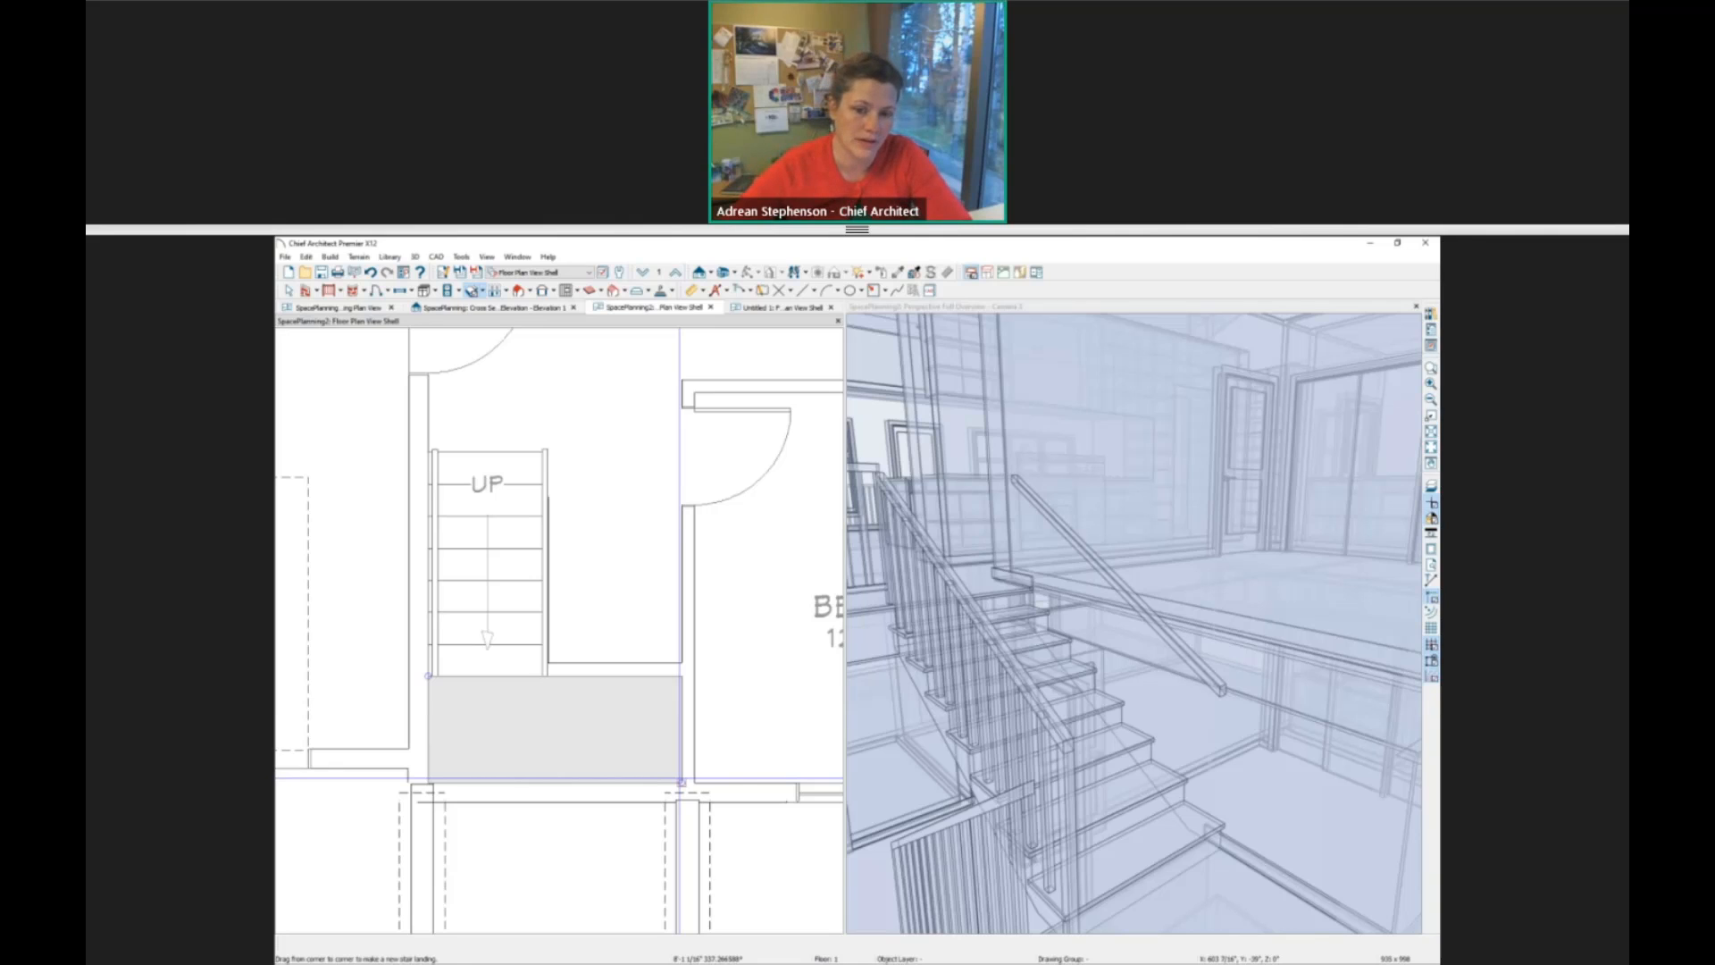
{"action": "left_click_drag", "start_coordinate": [682, 781], "coordinate": [682, 781]}
{"action": "left_click", "coordinate": [494, 471]}
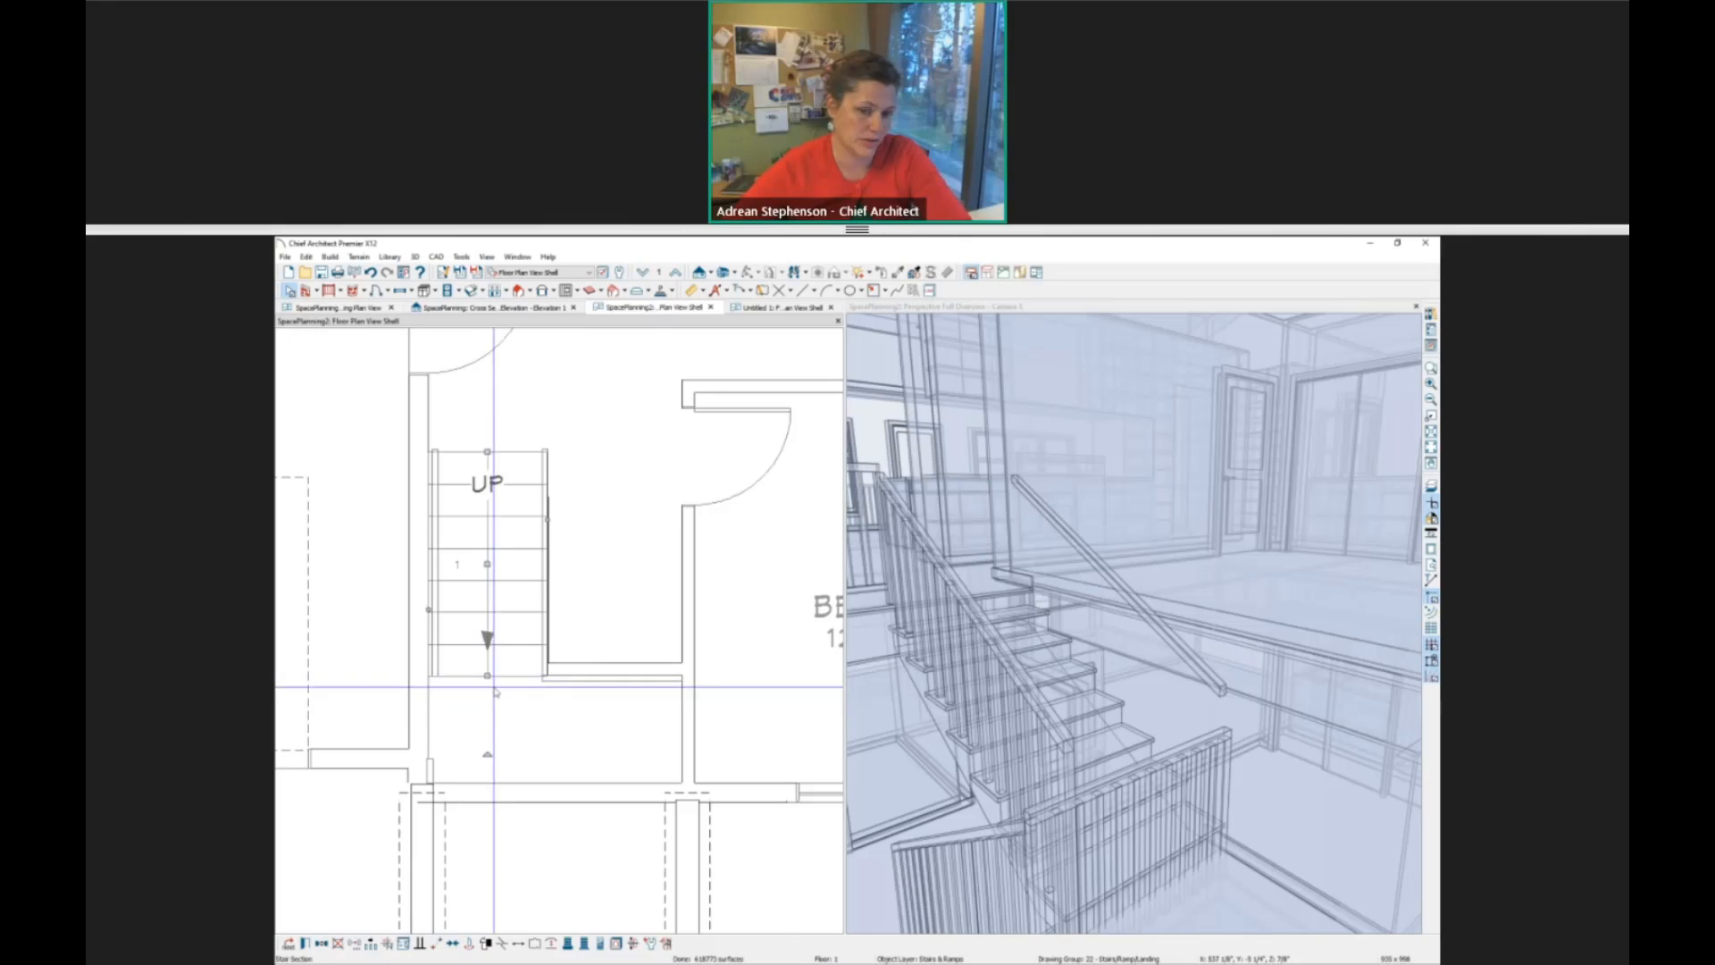
{"action": "left_click", "coordinate": [495, 692]}
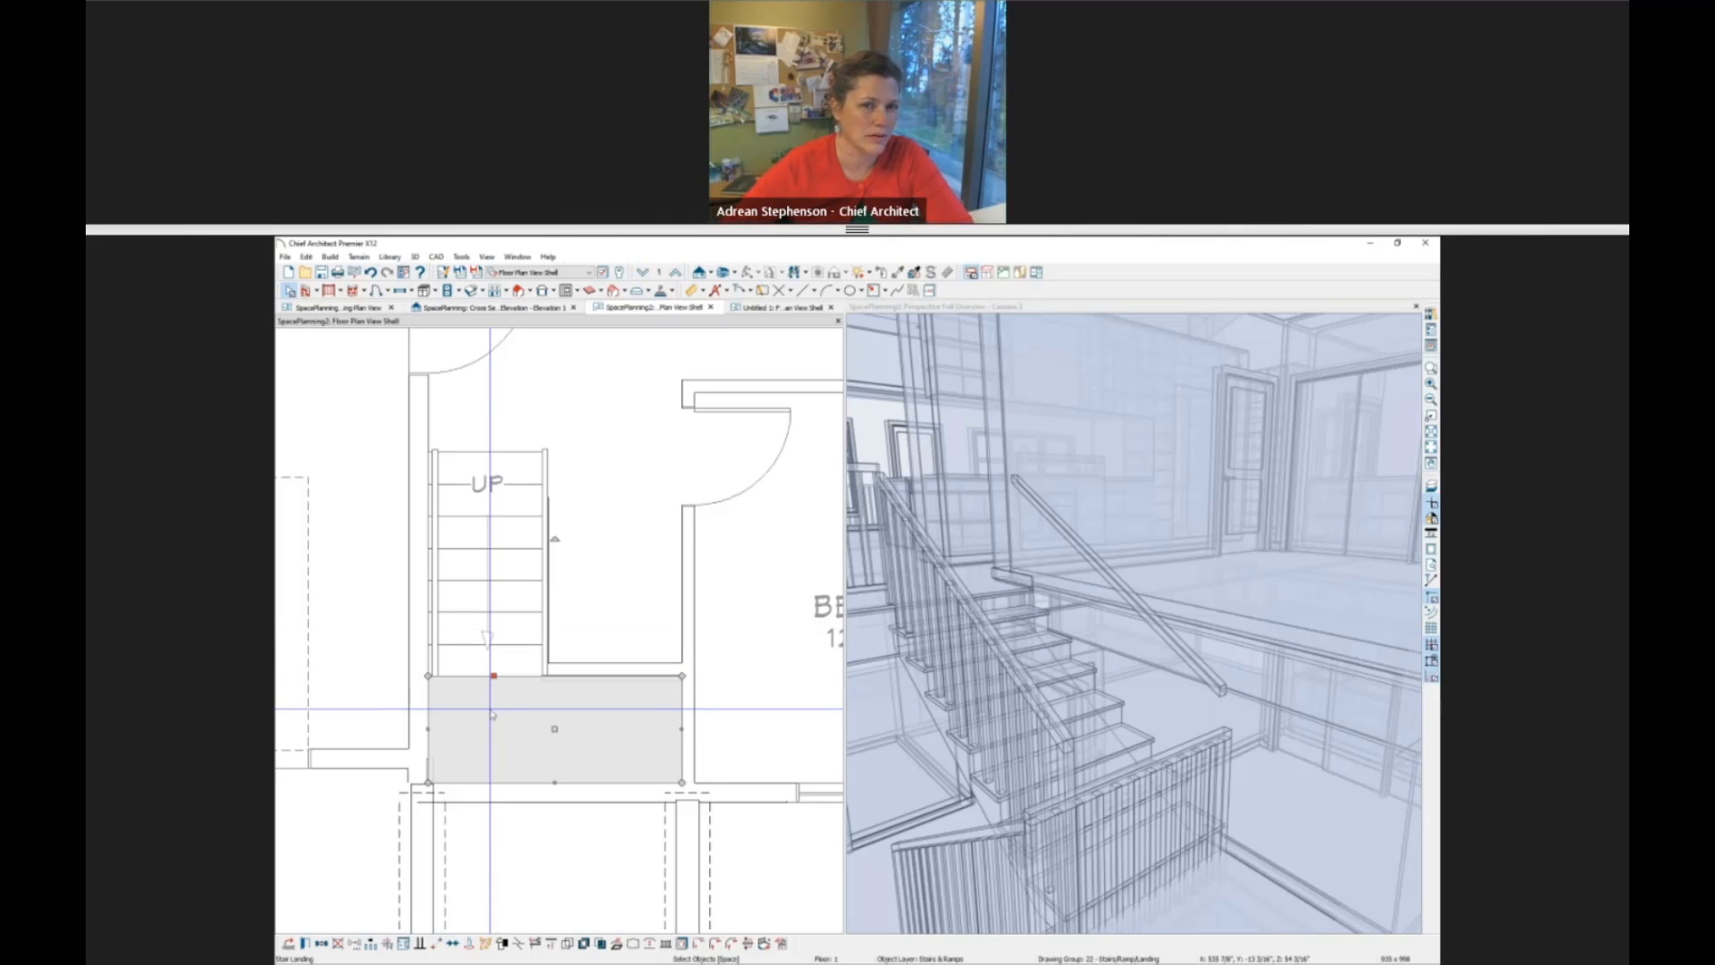
{"action": "key", "text": "Escape"}
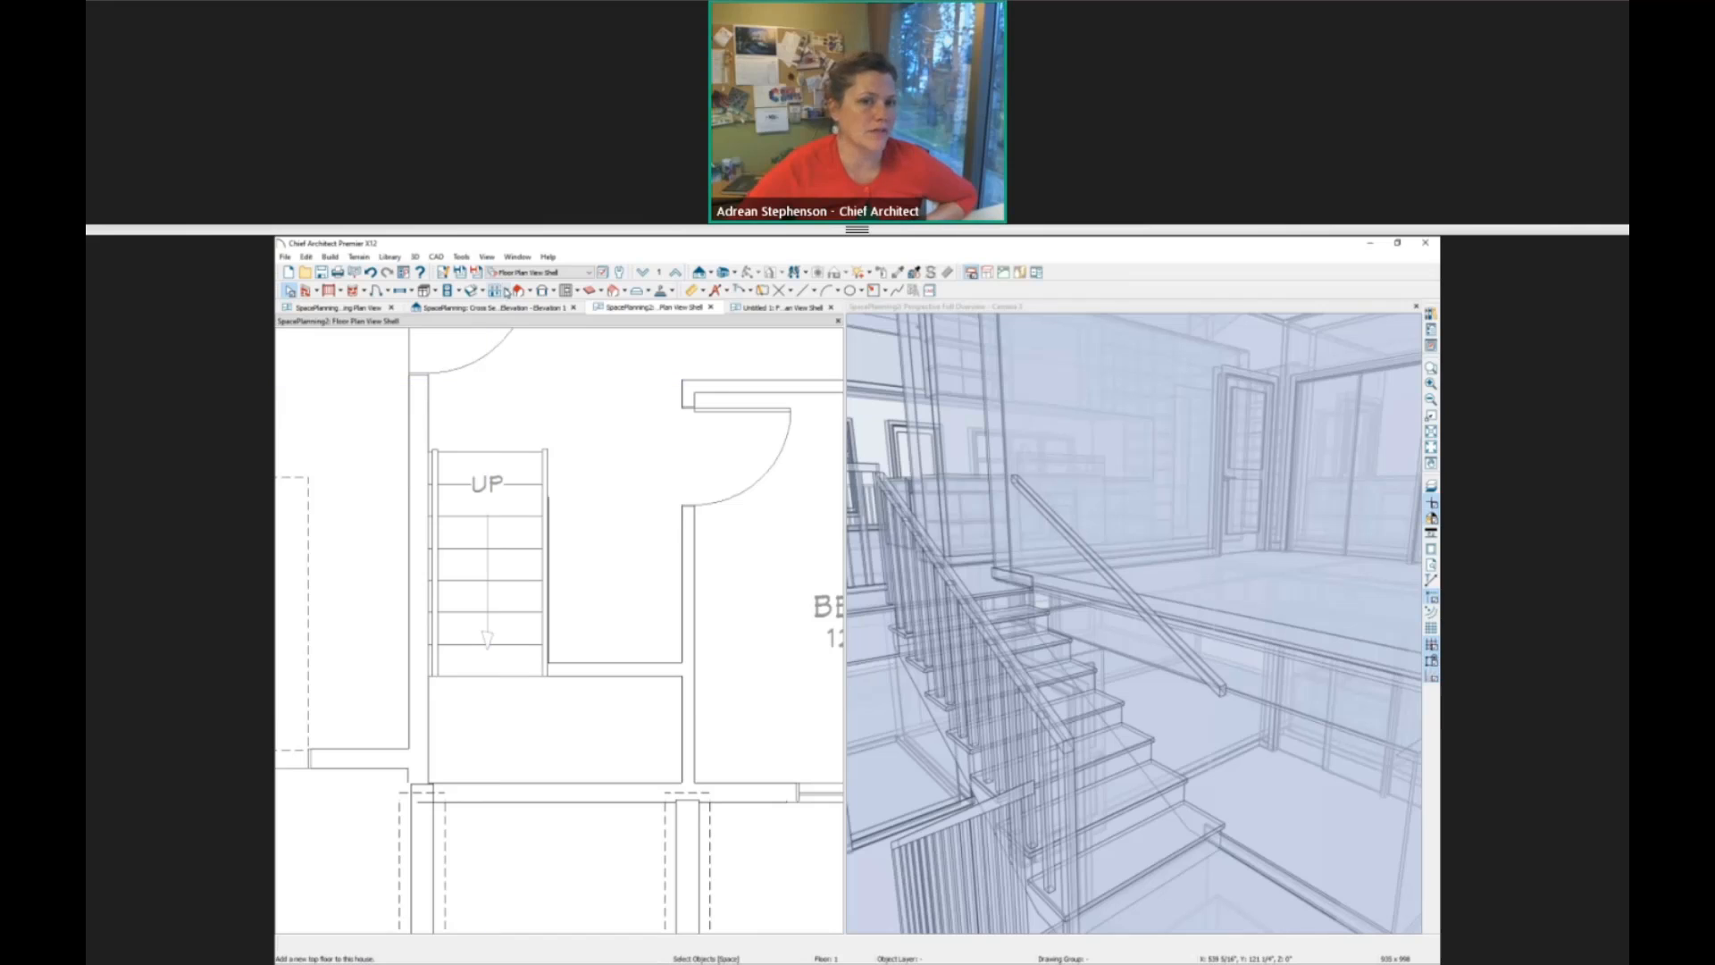
Look over the floor and foundation commands, and show the whole SpacePlanning2 Floor 1 plan in a maximized view.
{"action": "left_click", "coordinate": [507, 291]}
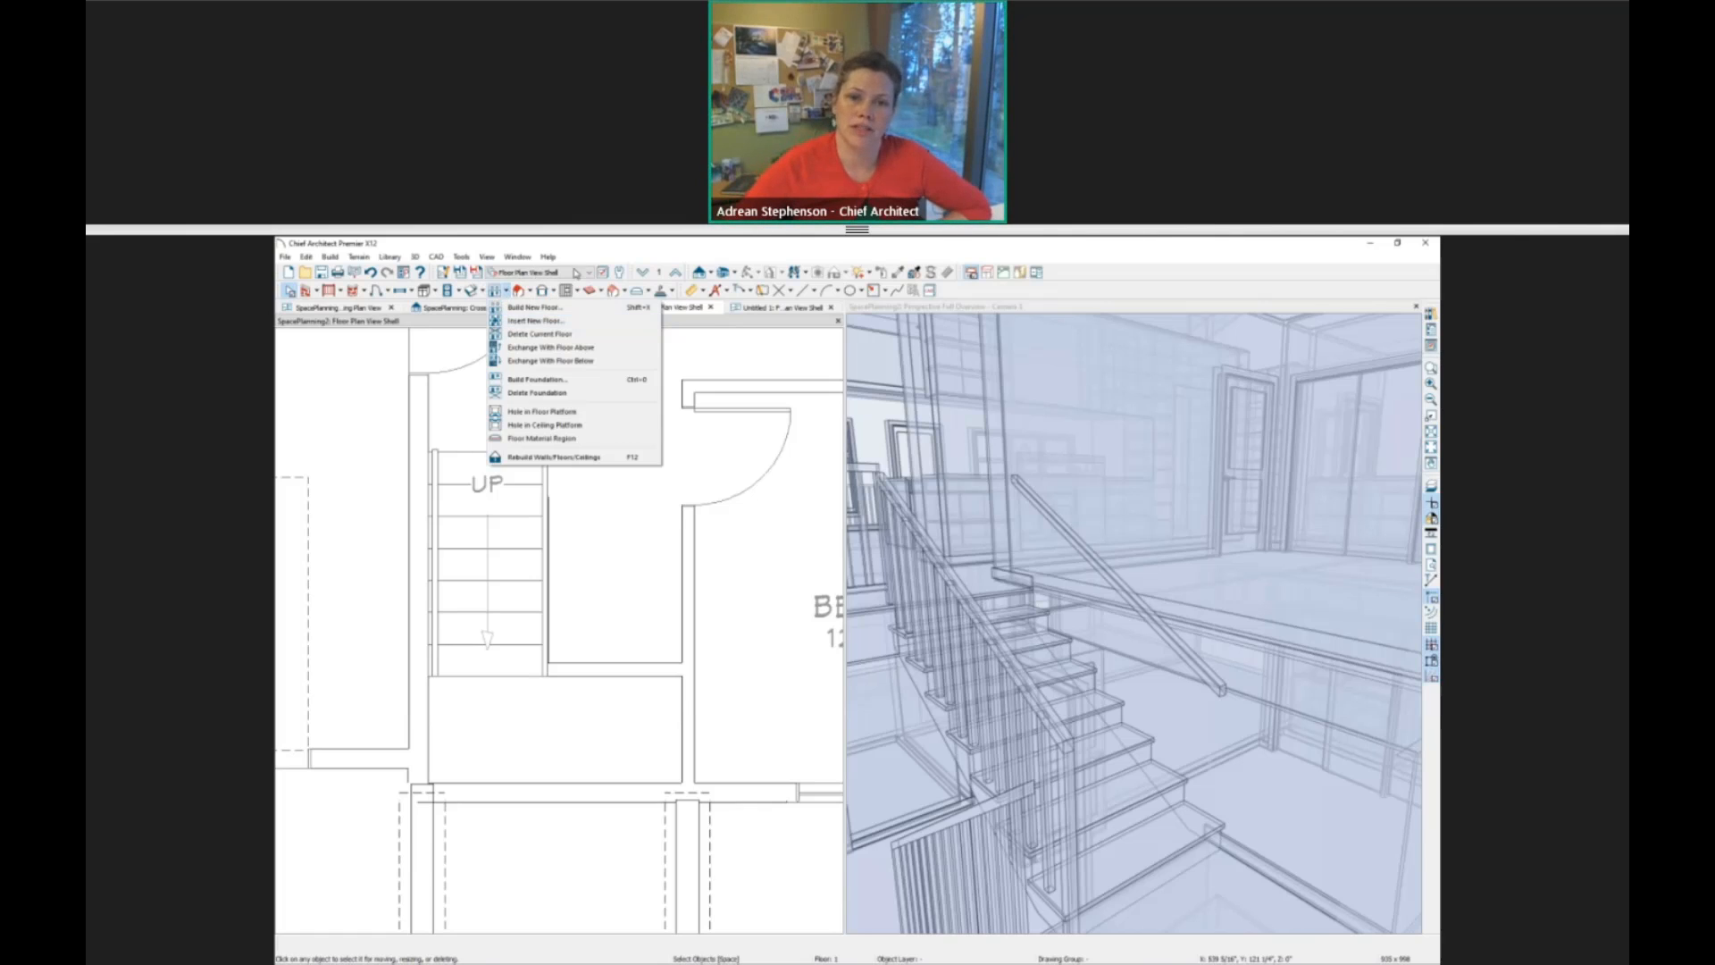
{"action": "left_click", "coordinate": [769, 331]}
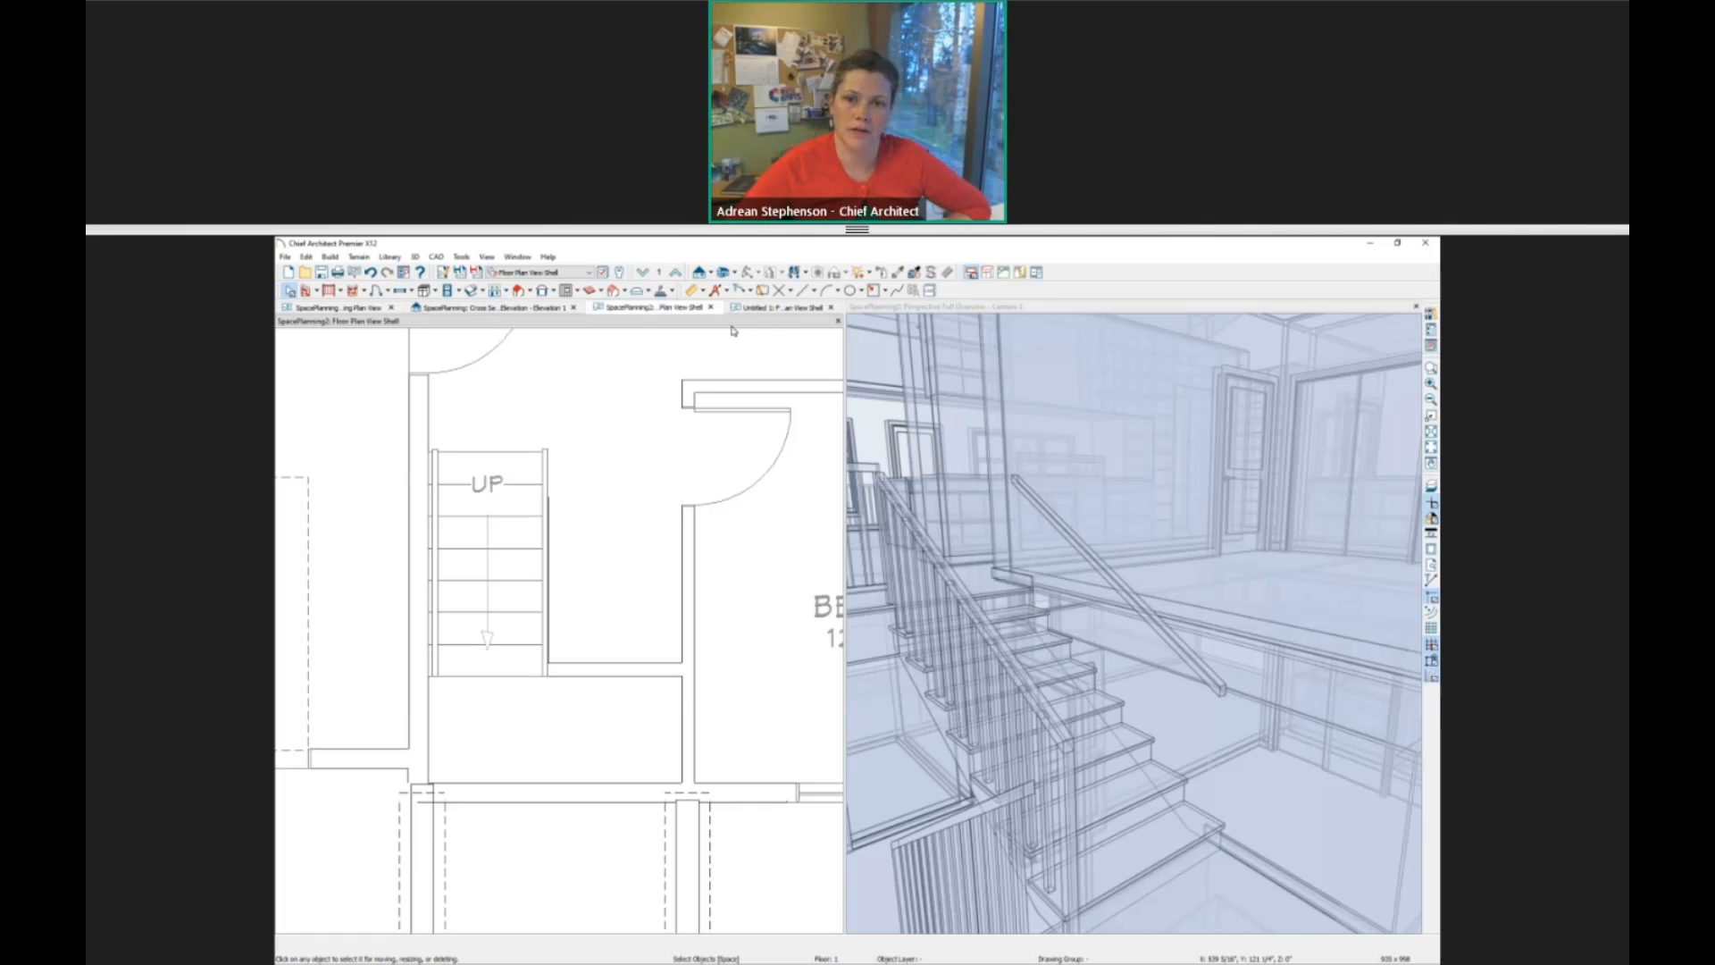
{"action": "double_click", "coordinate": [675, 322]}
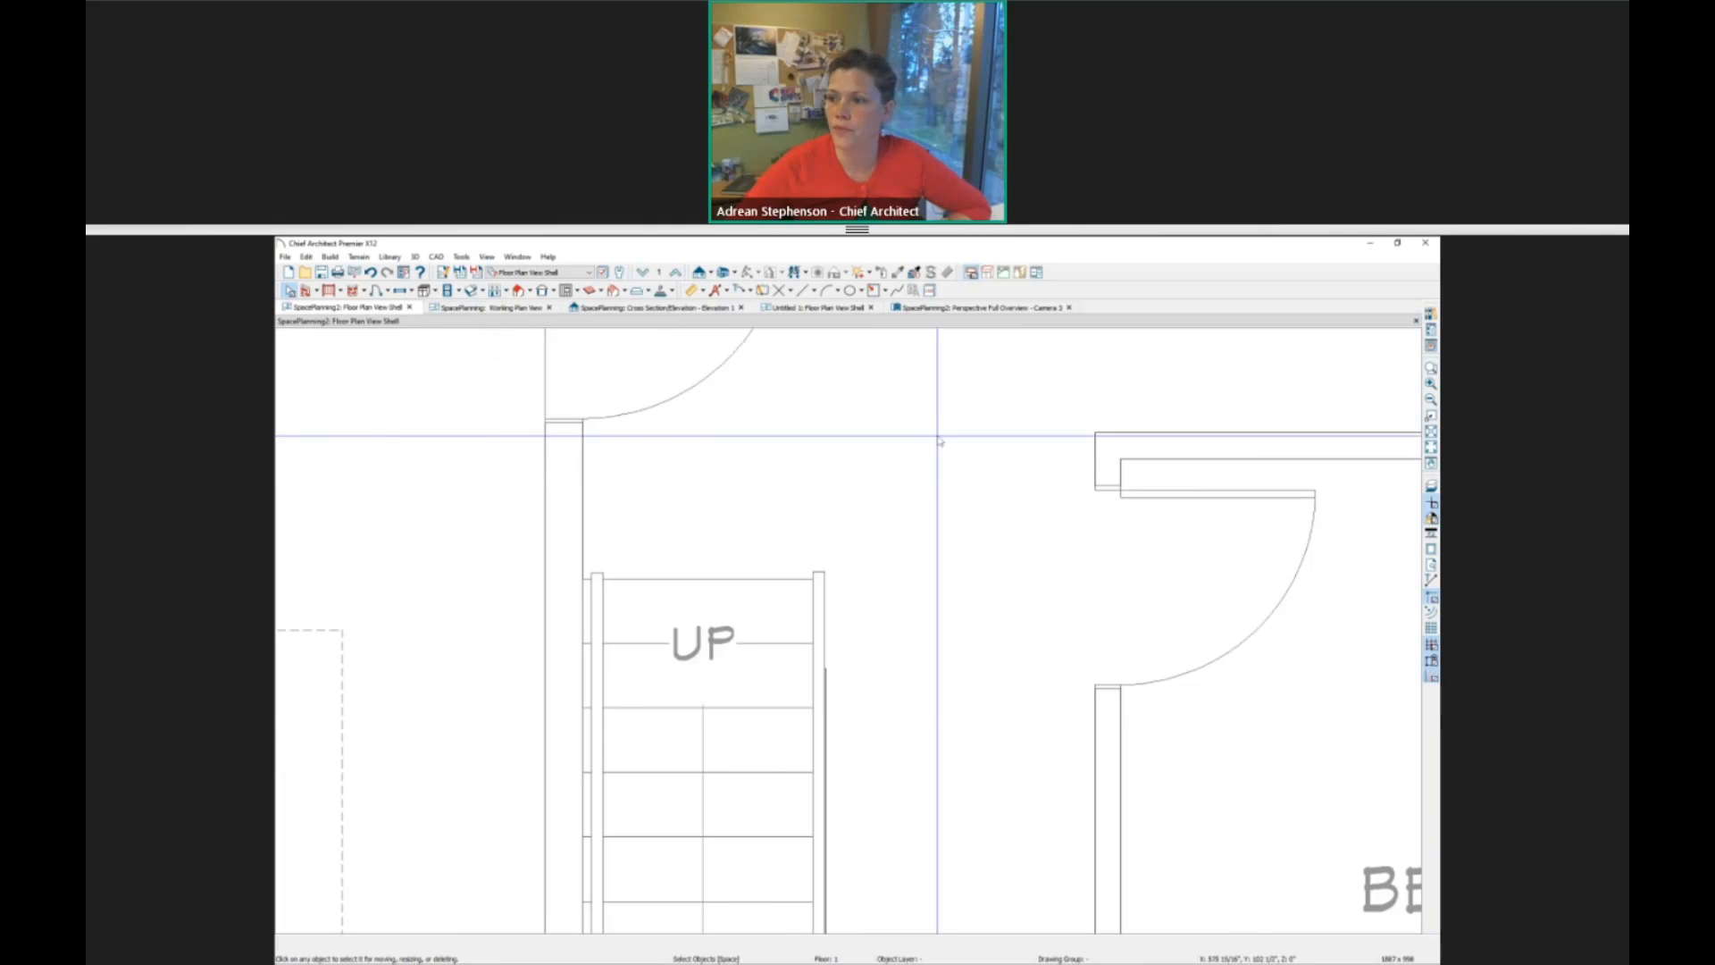
{"action": "left_click", "coordinate": [1431, 433]}
{"action": "scroll", "coordinate": [885, 714], "scroll_direction": "up", "scroll_amount": 5}
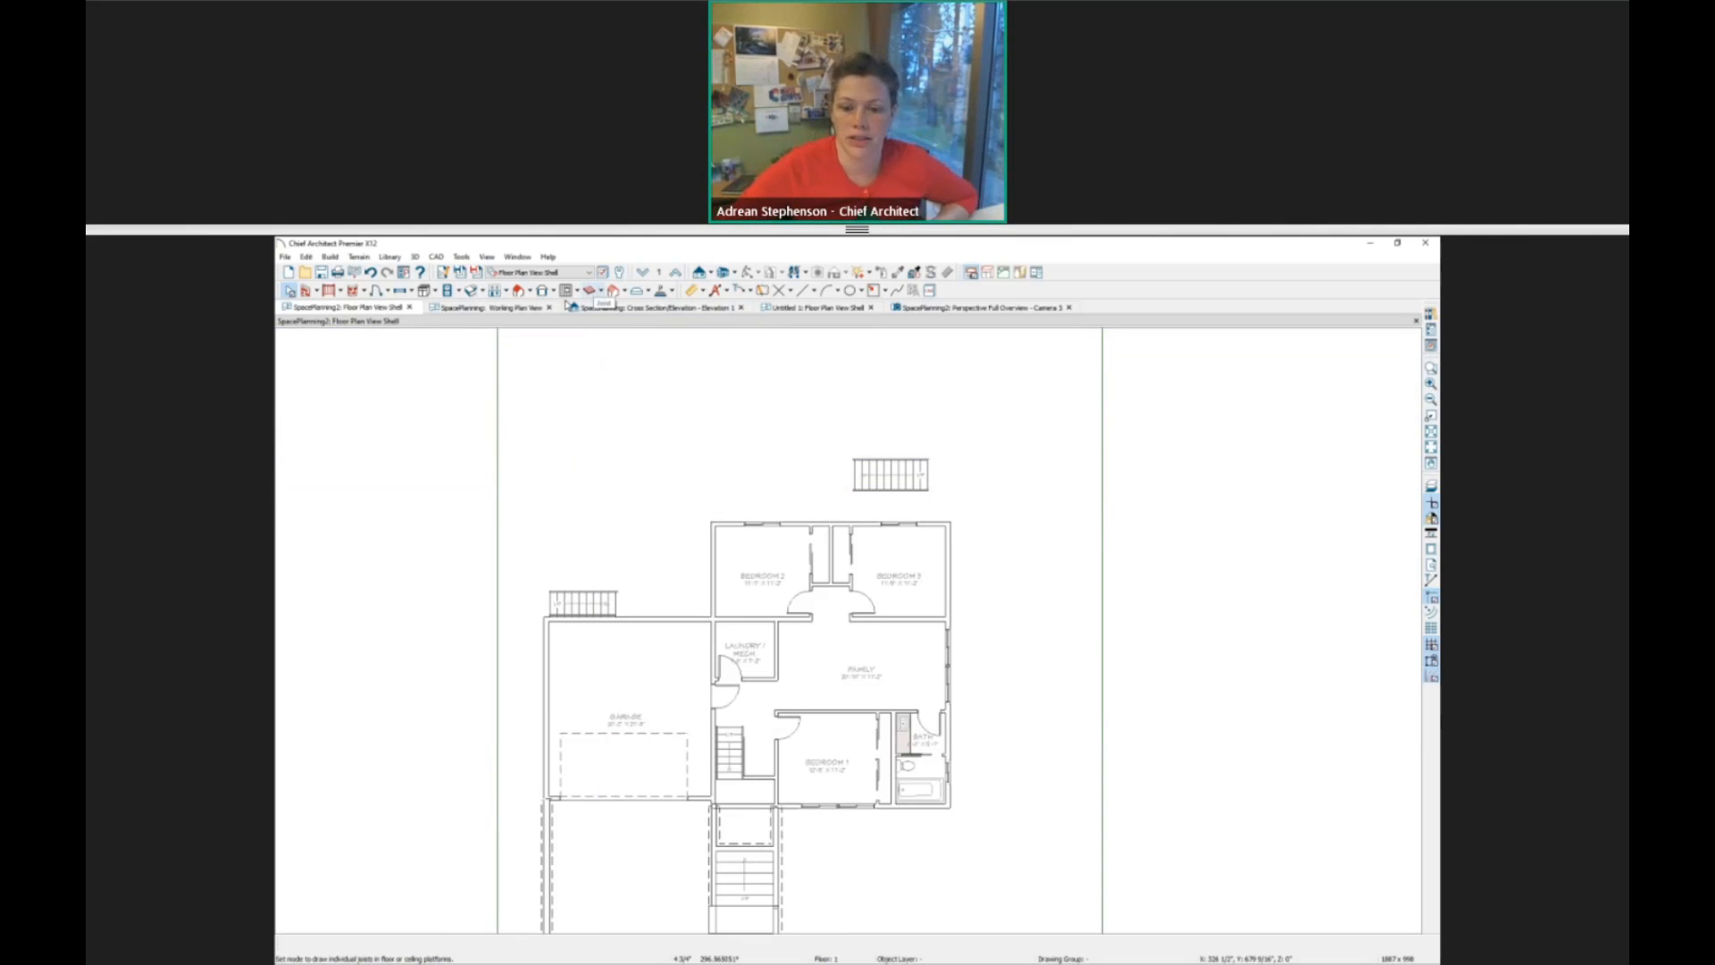
{"action": "middle_click_drag", "start_coordinate": [861, 703], "coordinate": [827, 628]}
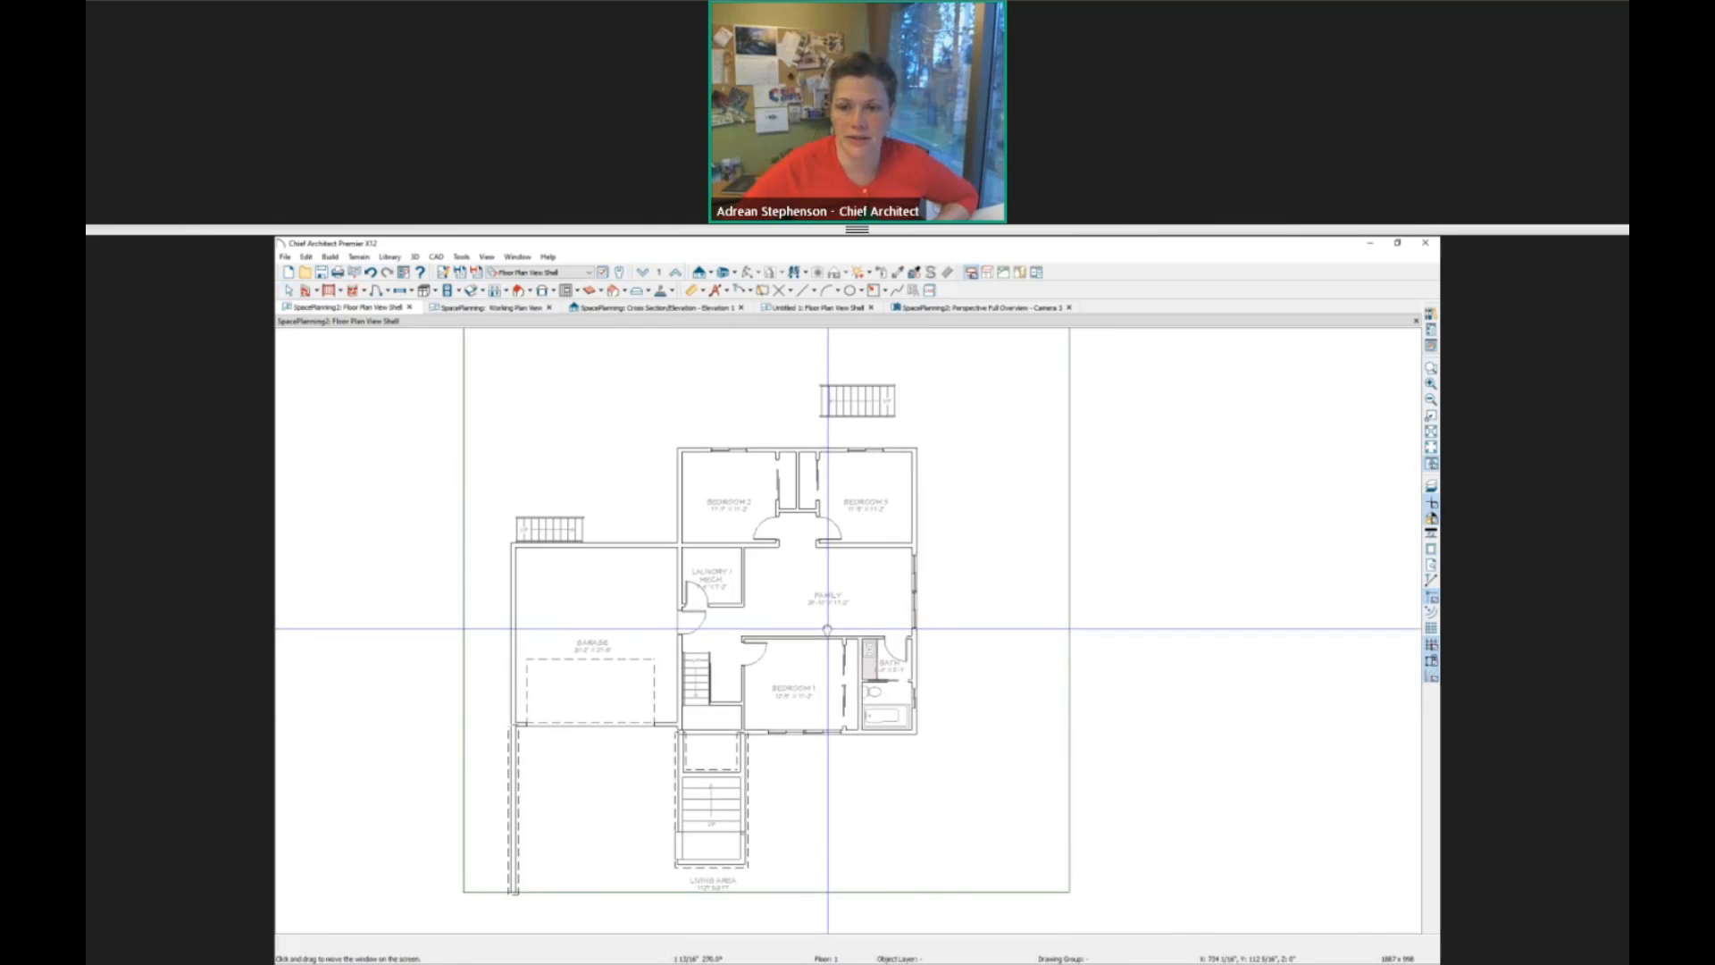
Examine the Edit Area variants, including those for all floors and for visible objects only.
{"action": "left_click", "coordinate": [306, 256]}
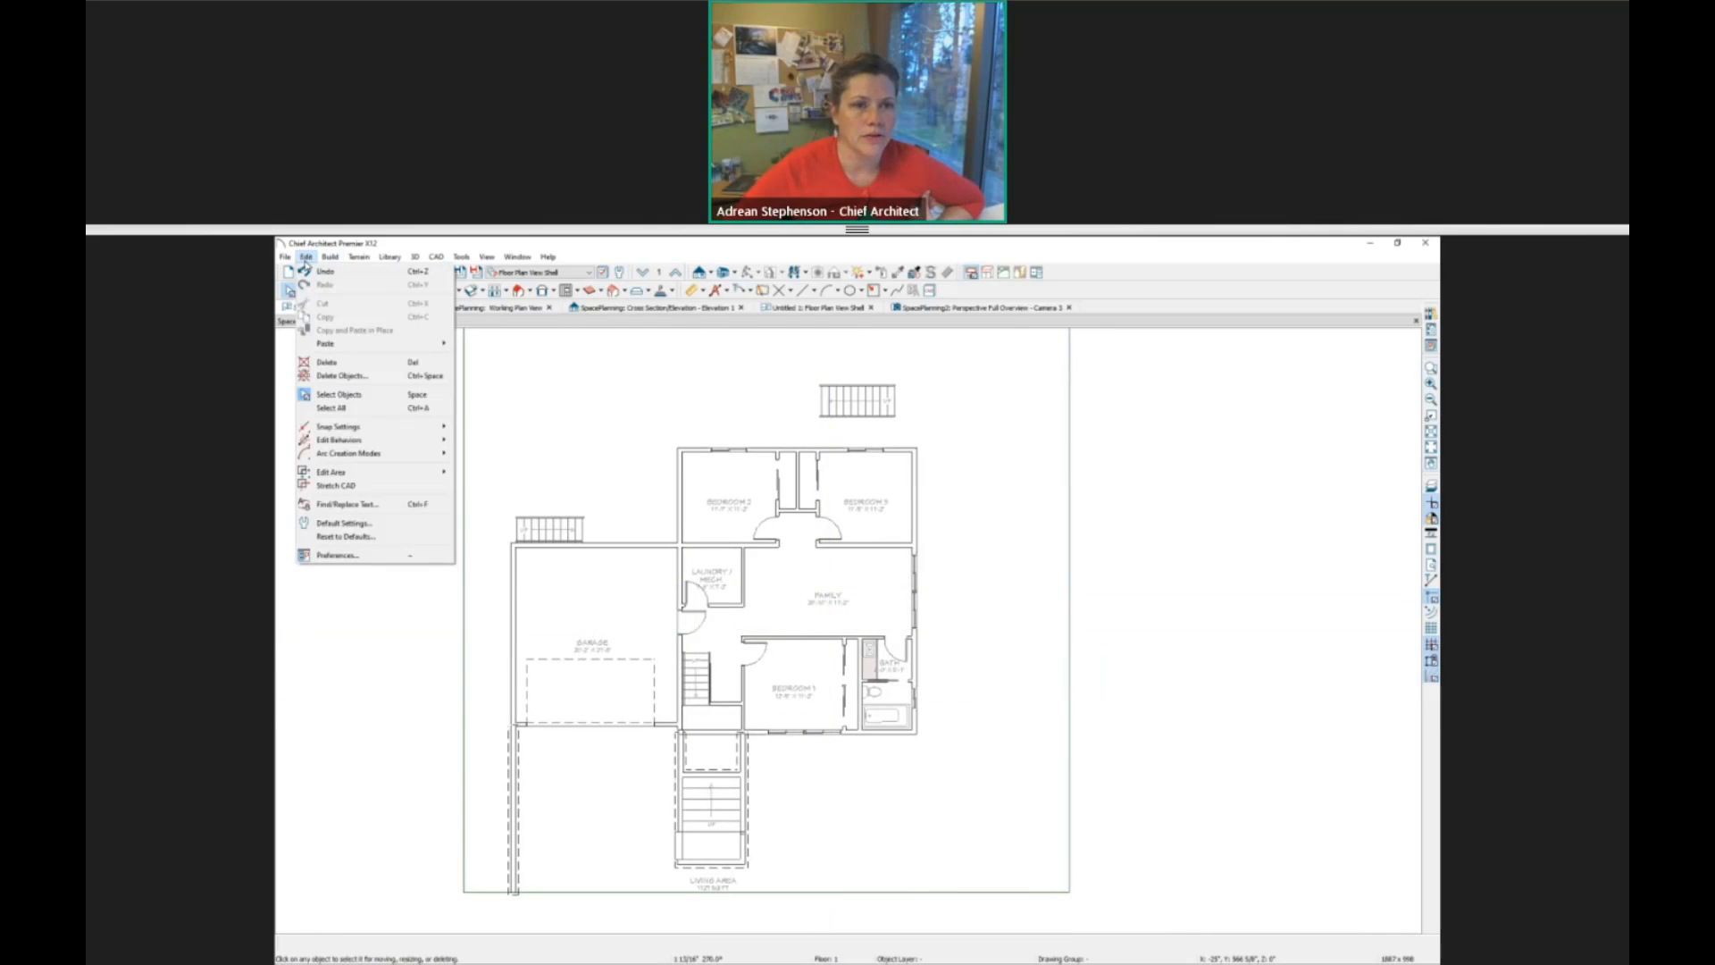
{"action": "mouse_move", "coordinate": [337, 474]}
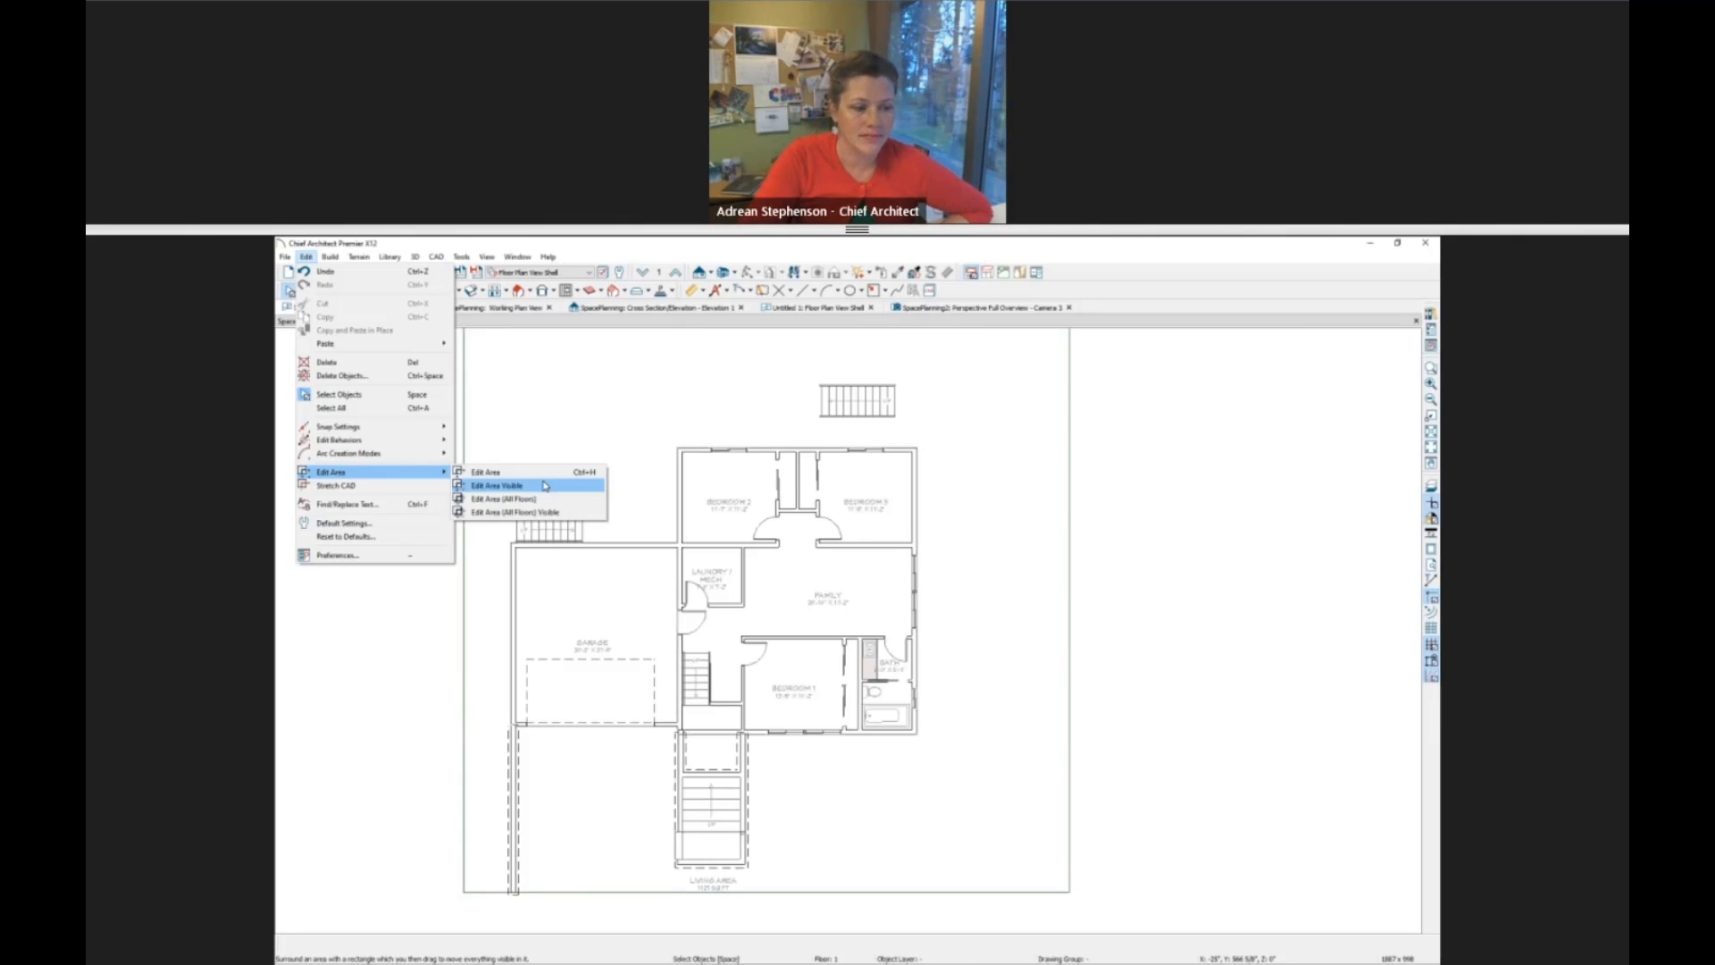
{"action": "left_click", "coordinate": [609, 250]}
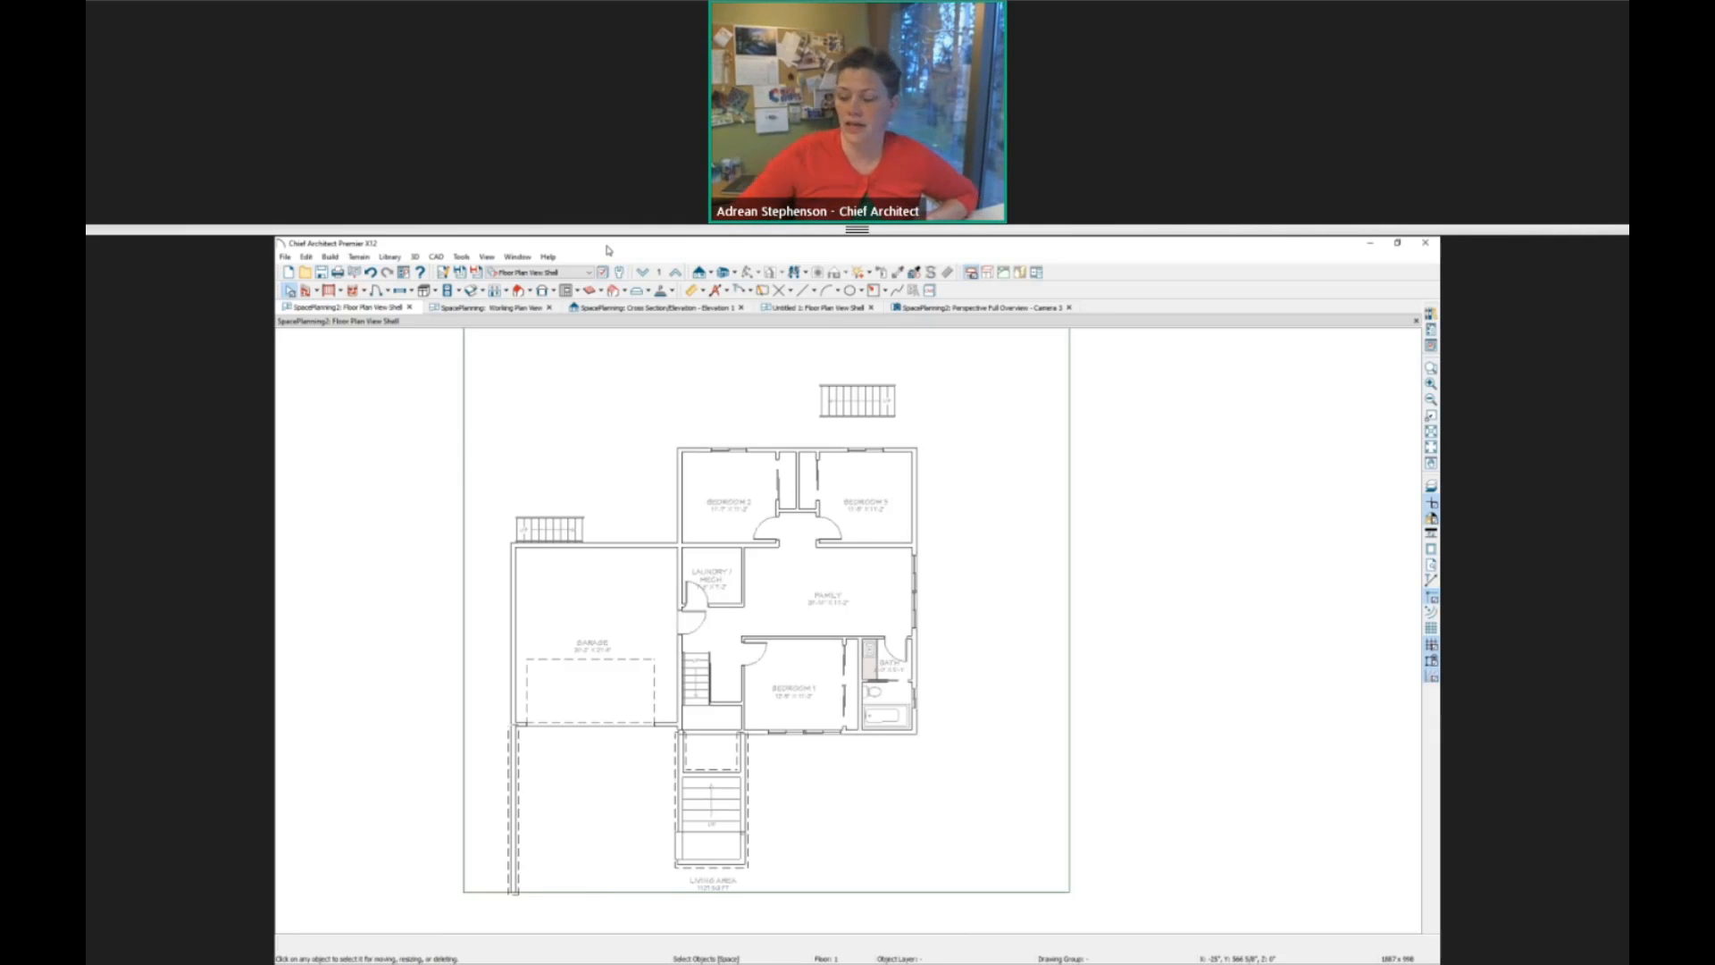
Switch to the SpacePlanning working plan and use the space planning tools to show its colored room boxes and hide them again.
{"action": "left_click", "coordinate": [487, 307]}
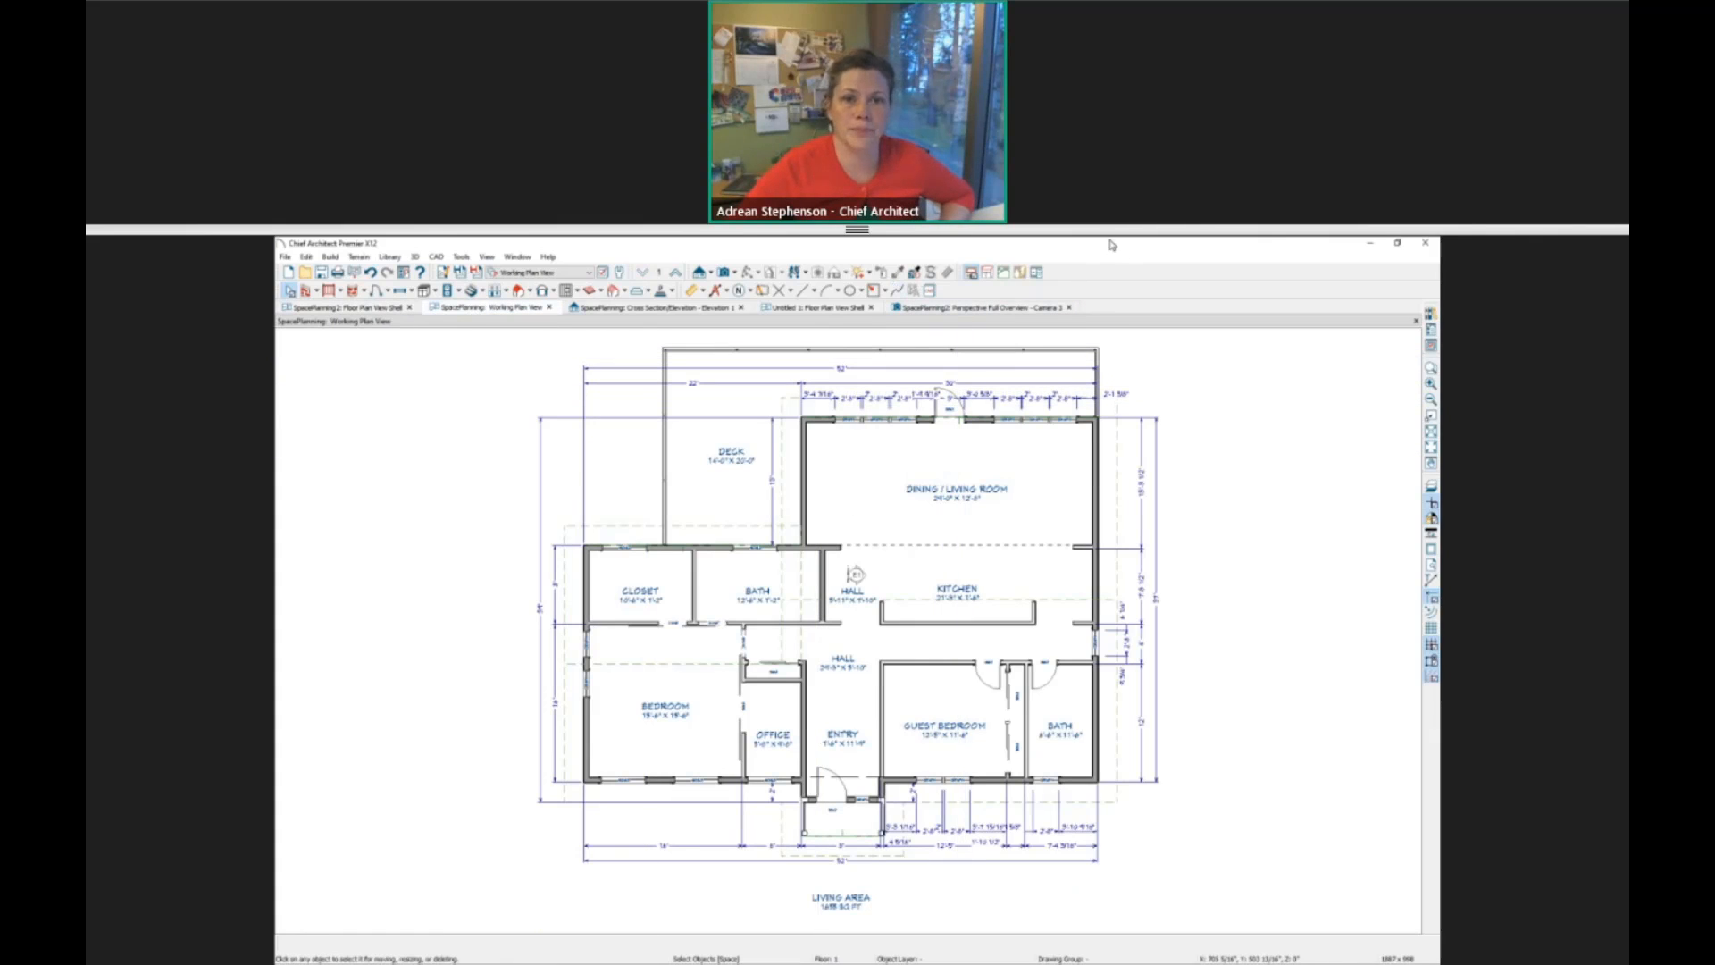
{"action": "left_click", "coordinate": [1039, 273]}
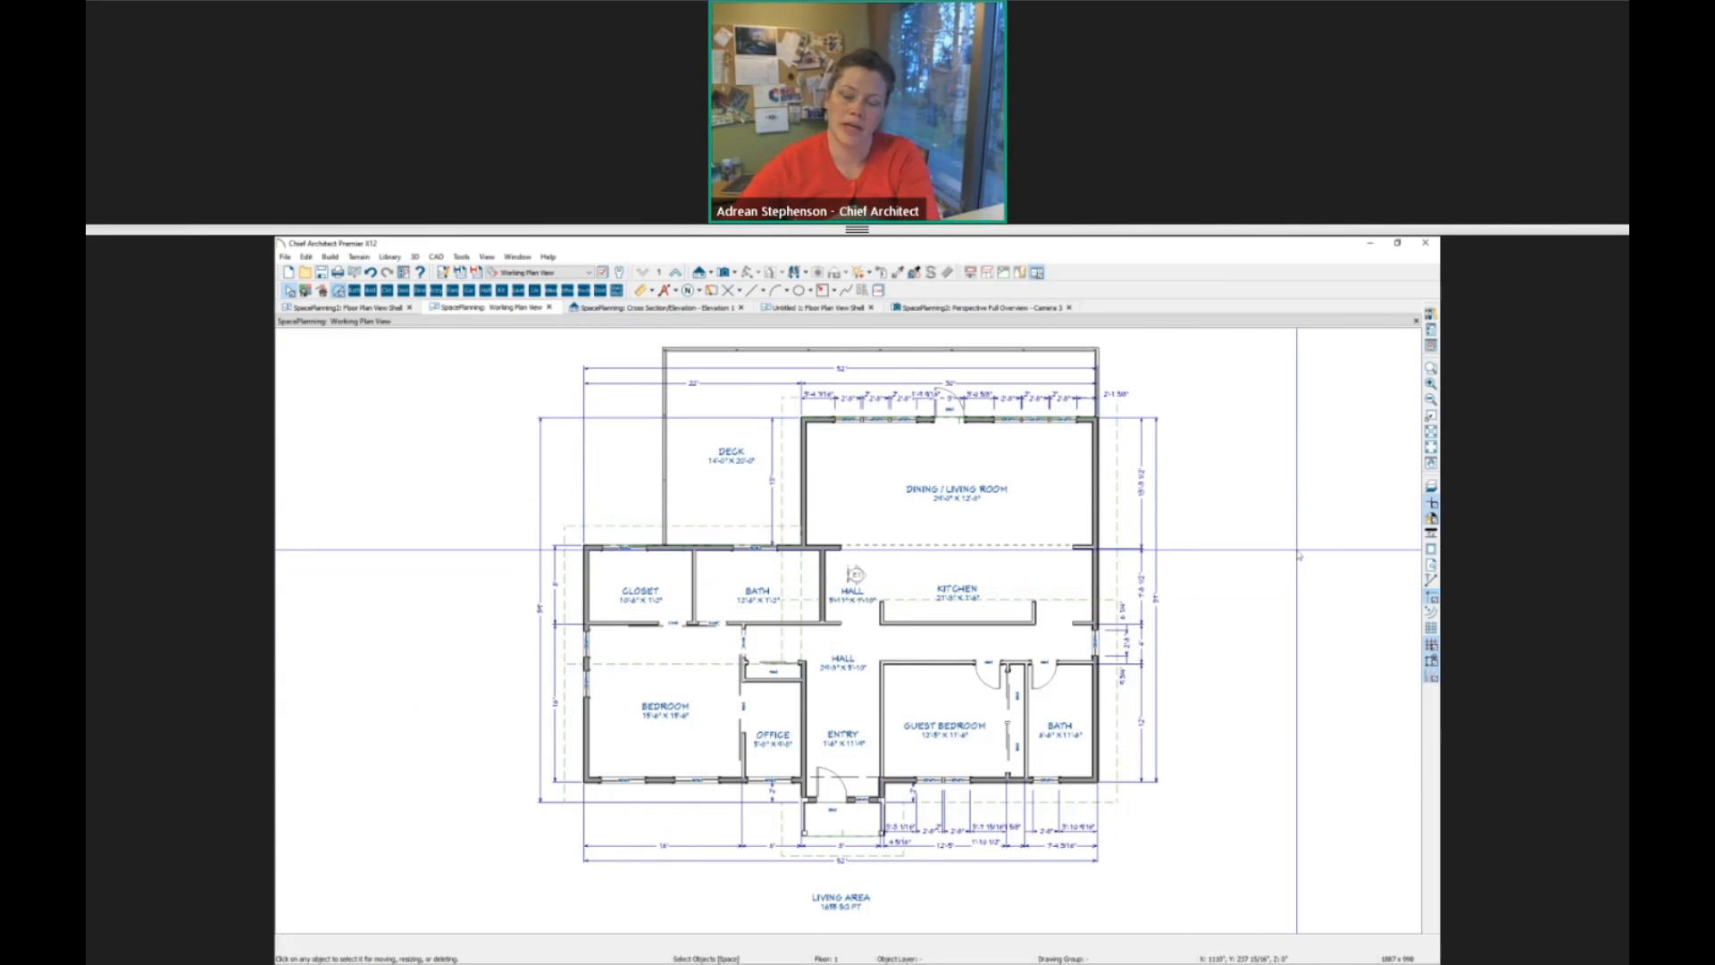
{"action": "left_click", "coordinate": [339, 291]}
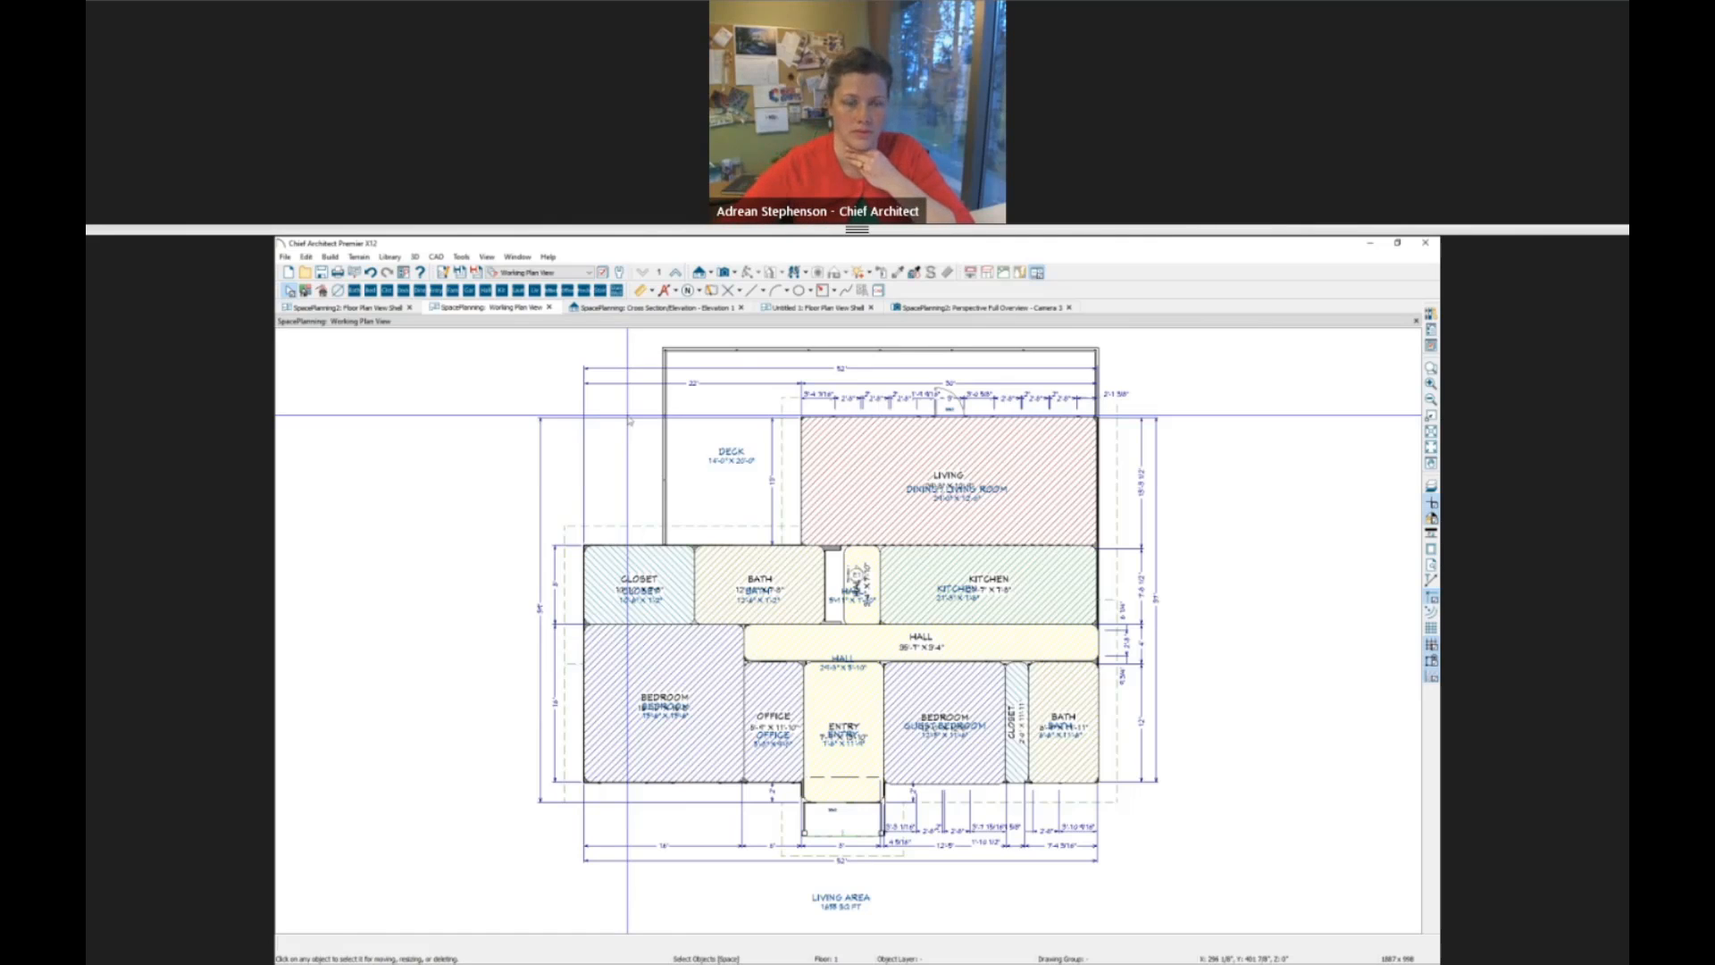
{"action": "left_click", "coordinate": [337, 291]}
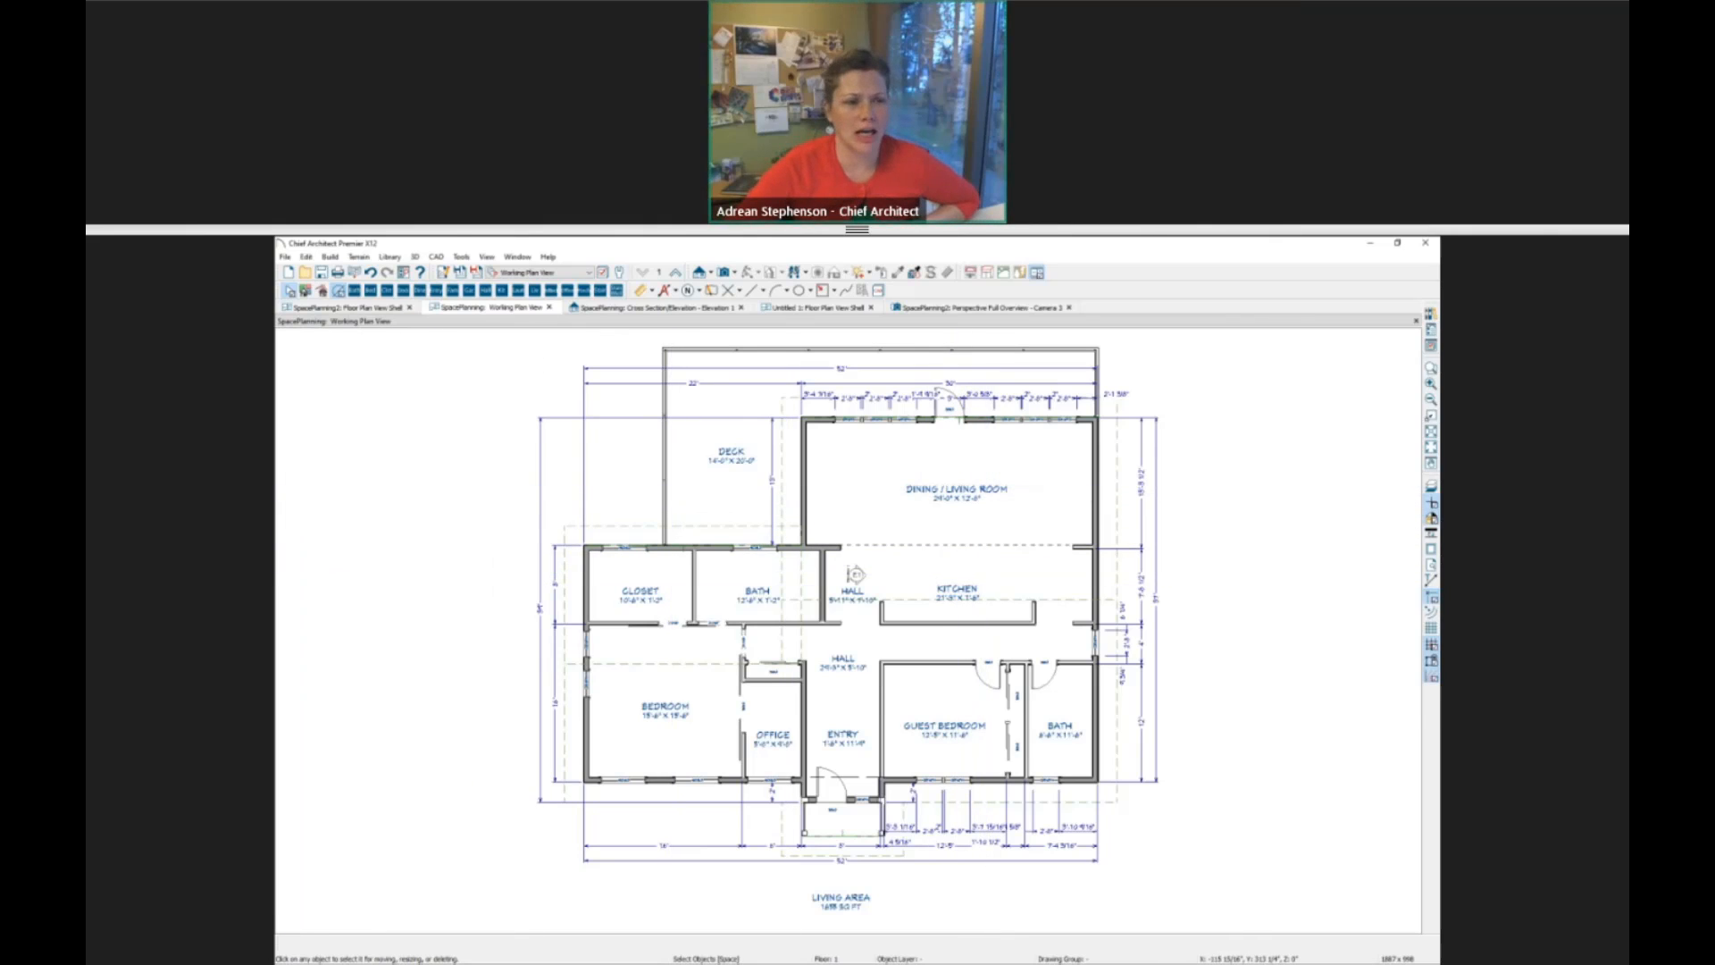
Switch to Chief Architect Premier X13 (Beta 1) and place a bathroom room box beside the house on Floor 2 with the space planning tools.
{"action": "key", "text": "alt+Tab"}
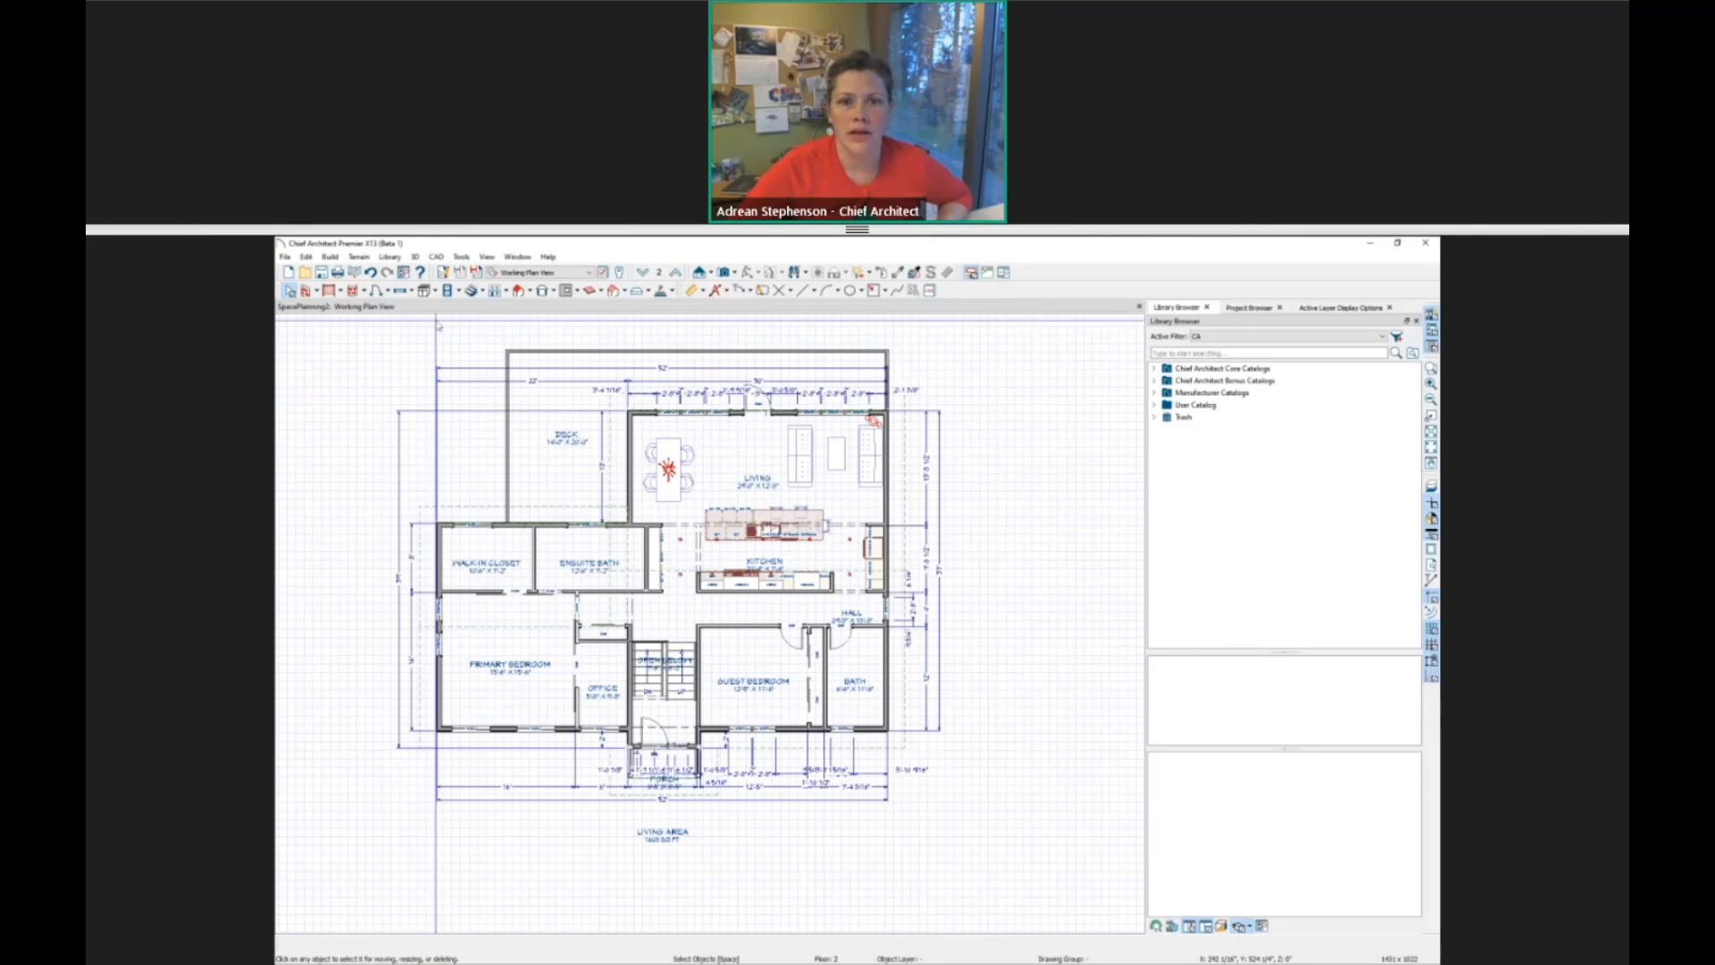
{"action": "left_click", "coordinate": [1004, 271]}
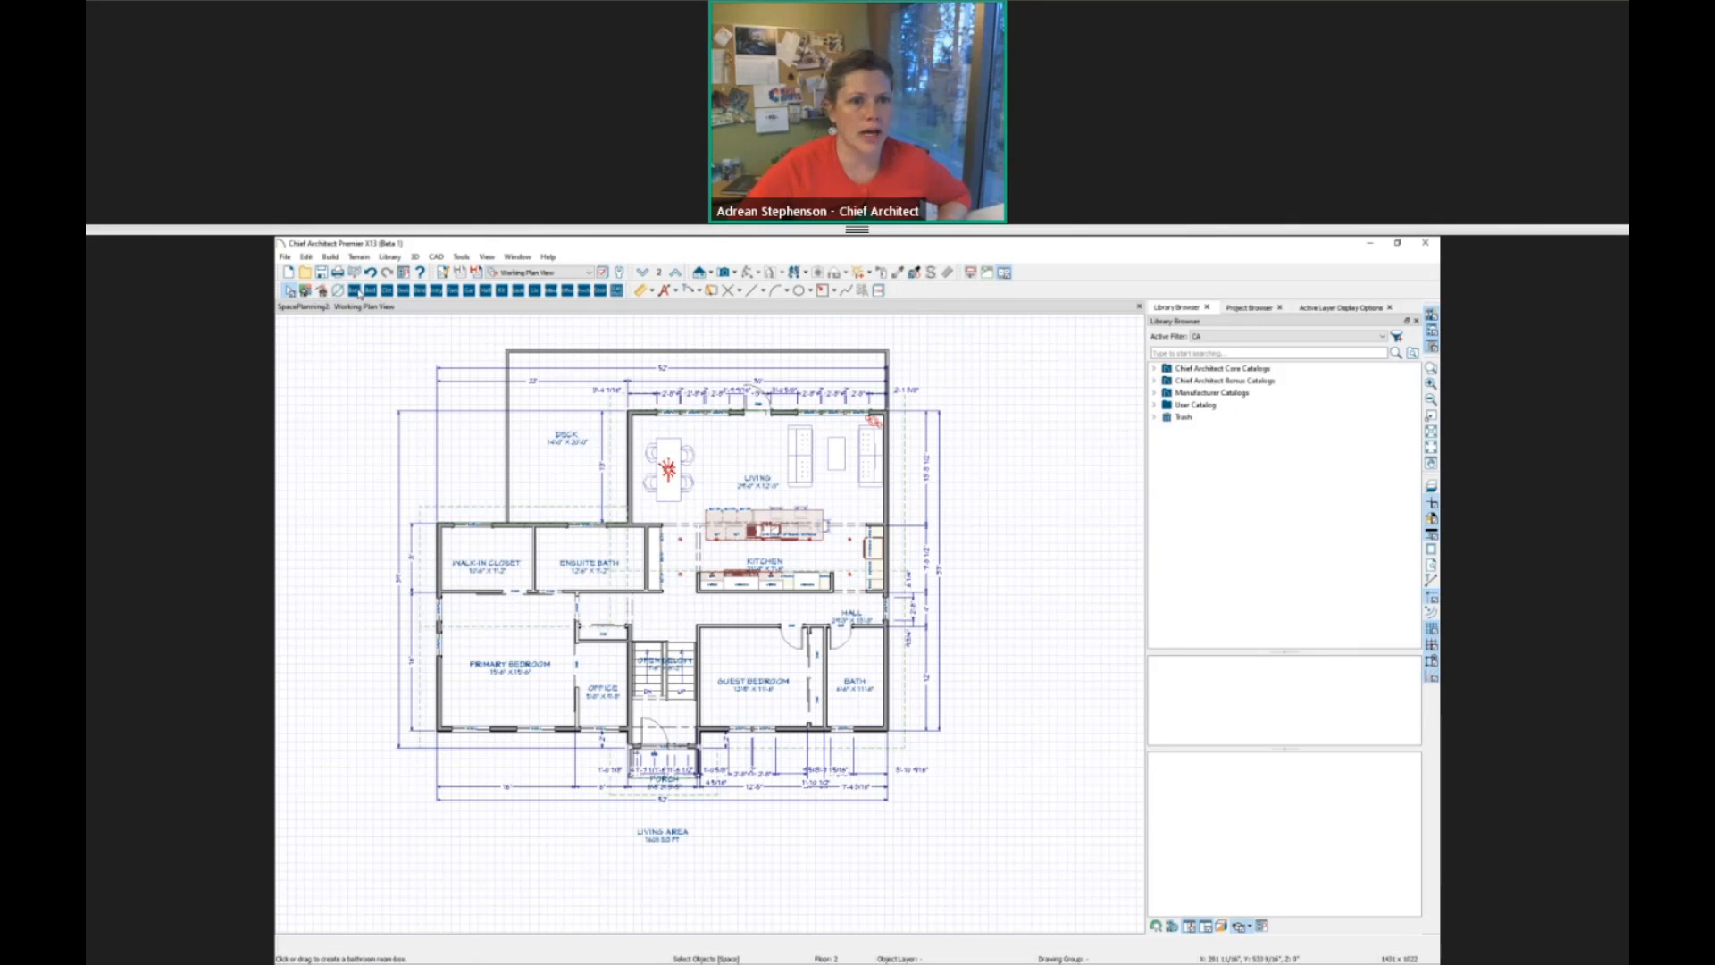
{"action": "left_click", "coordinate": [1047, 443]}
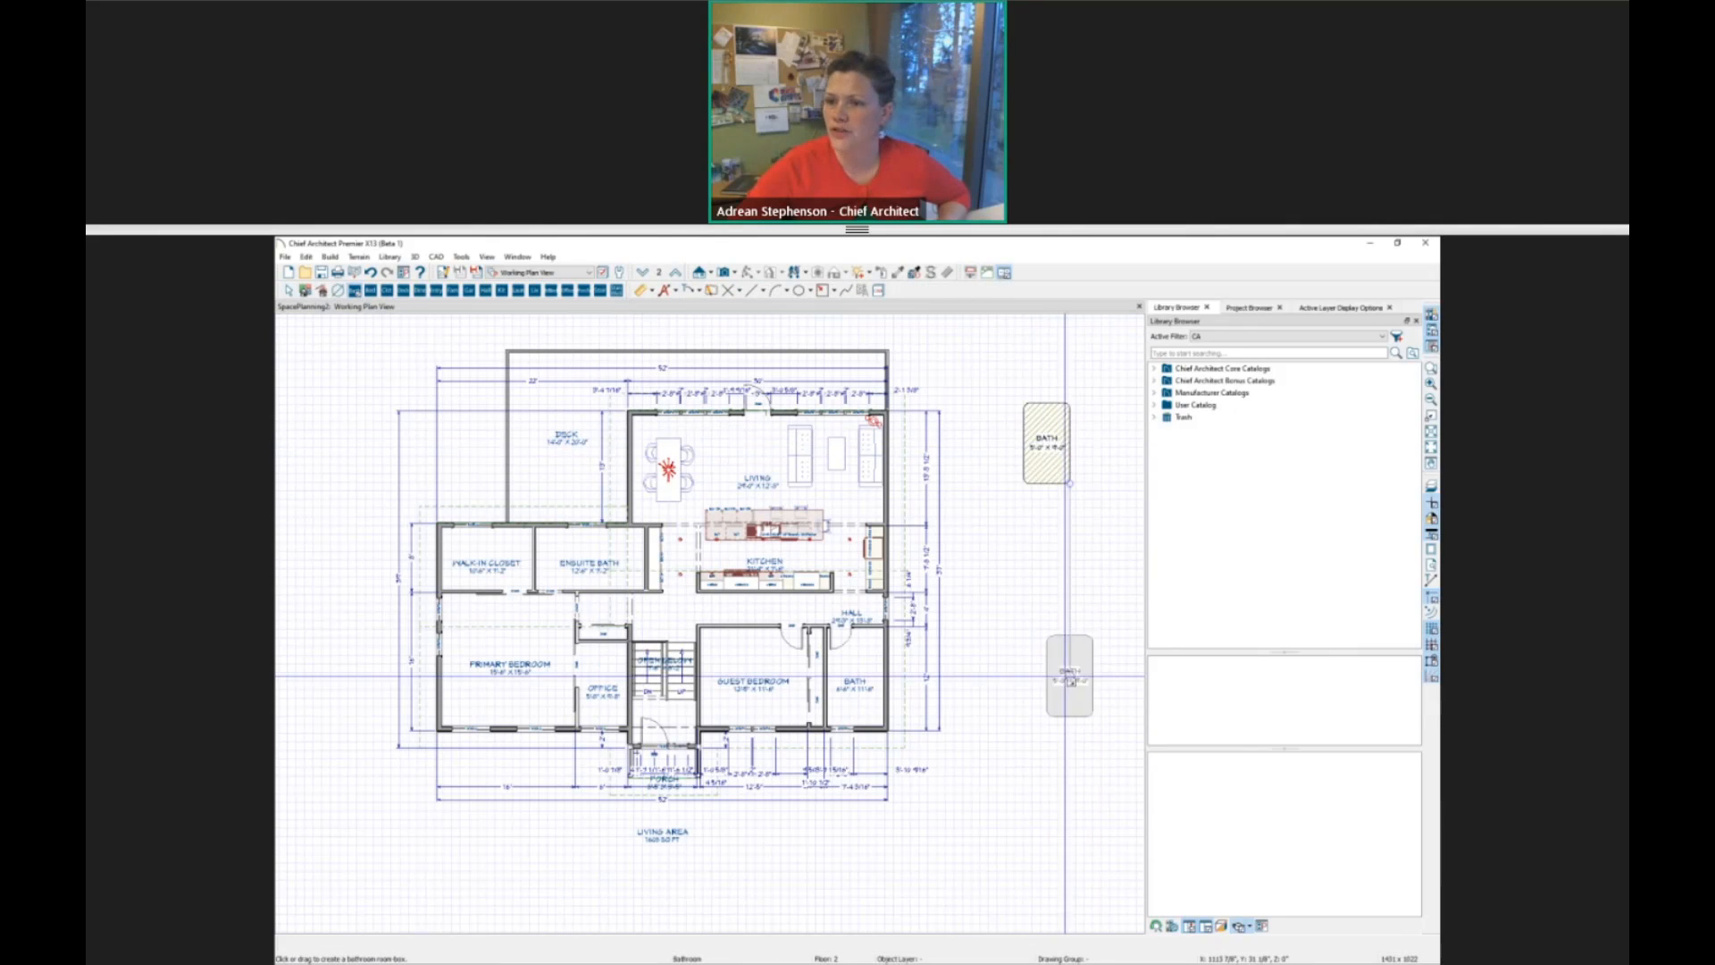
Place a 12'-0" x 12'-0" bedroom room box adjoining the bath box and generate walled rooms from both boxes.
{"action": "left_click", "coordinate": [1046, 442]}
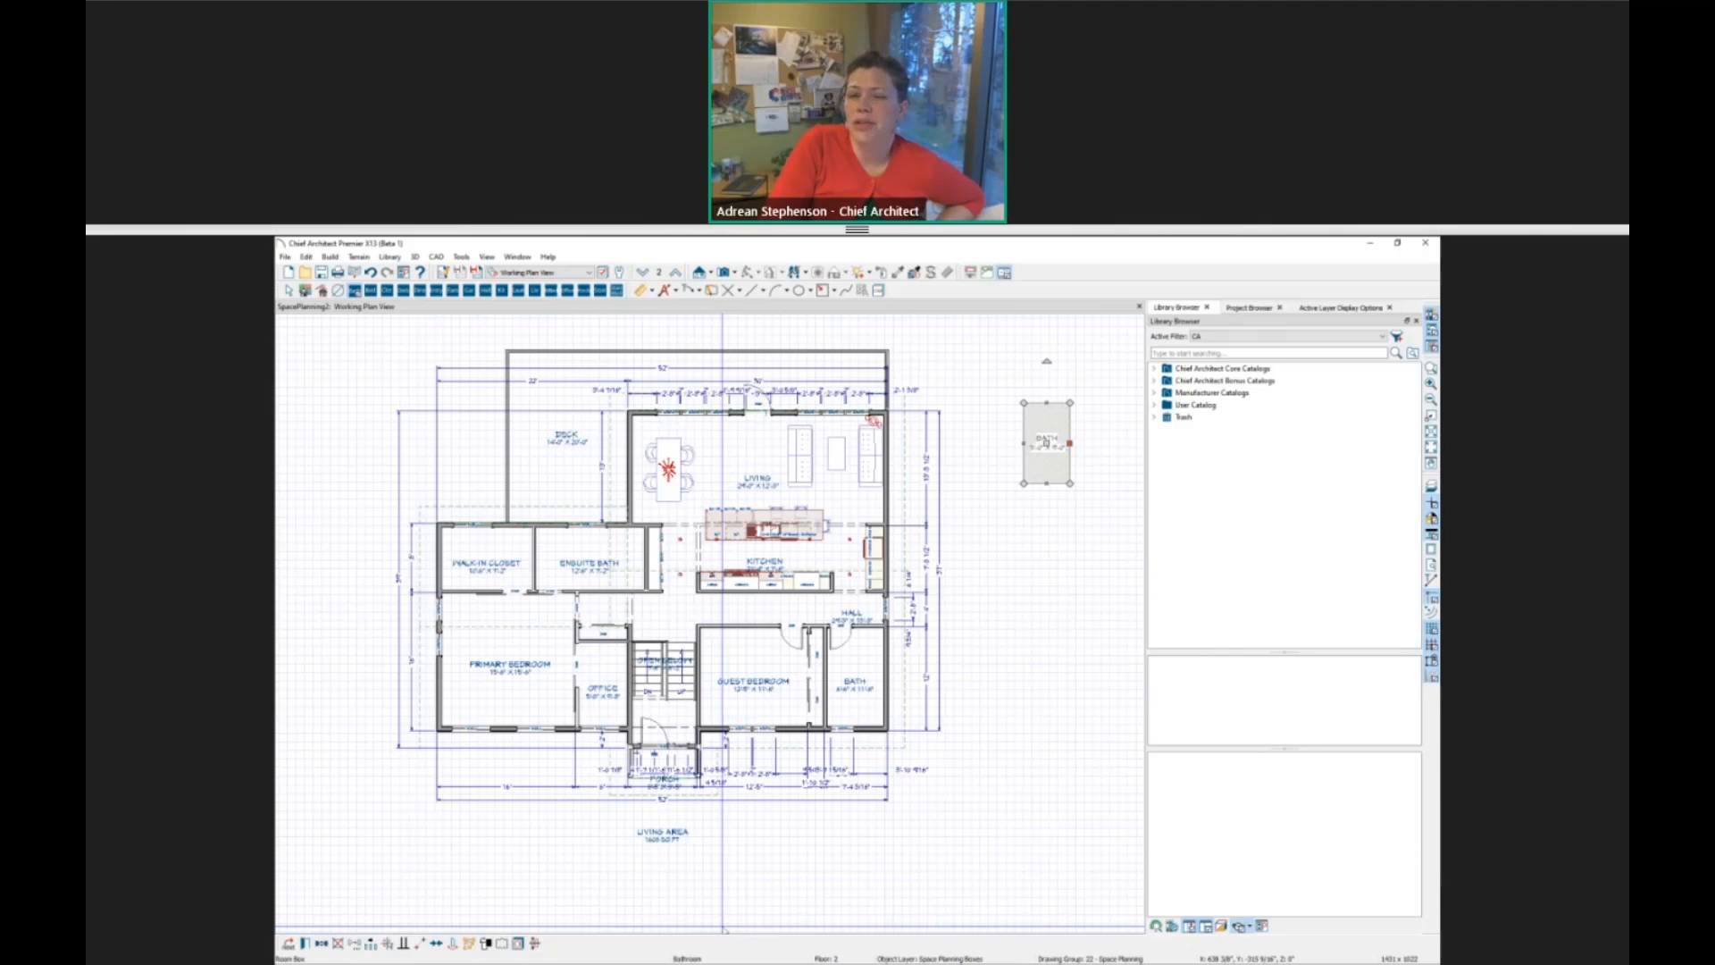
{"action": "left_click", "coordinate": [371, 291]}
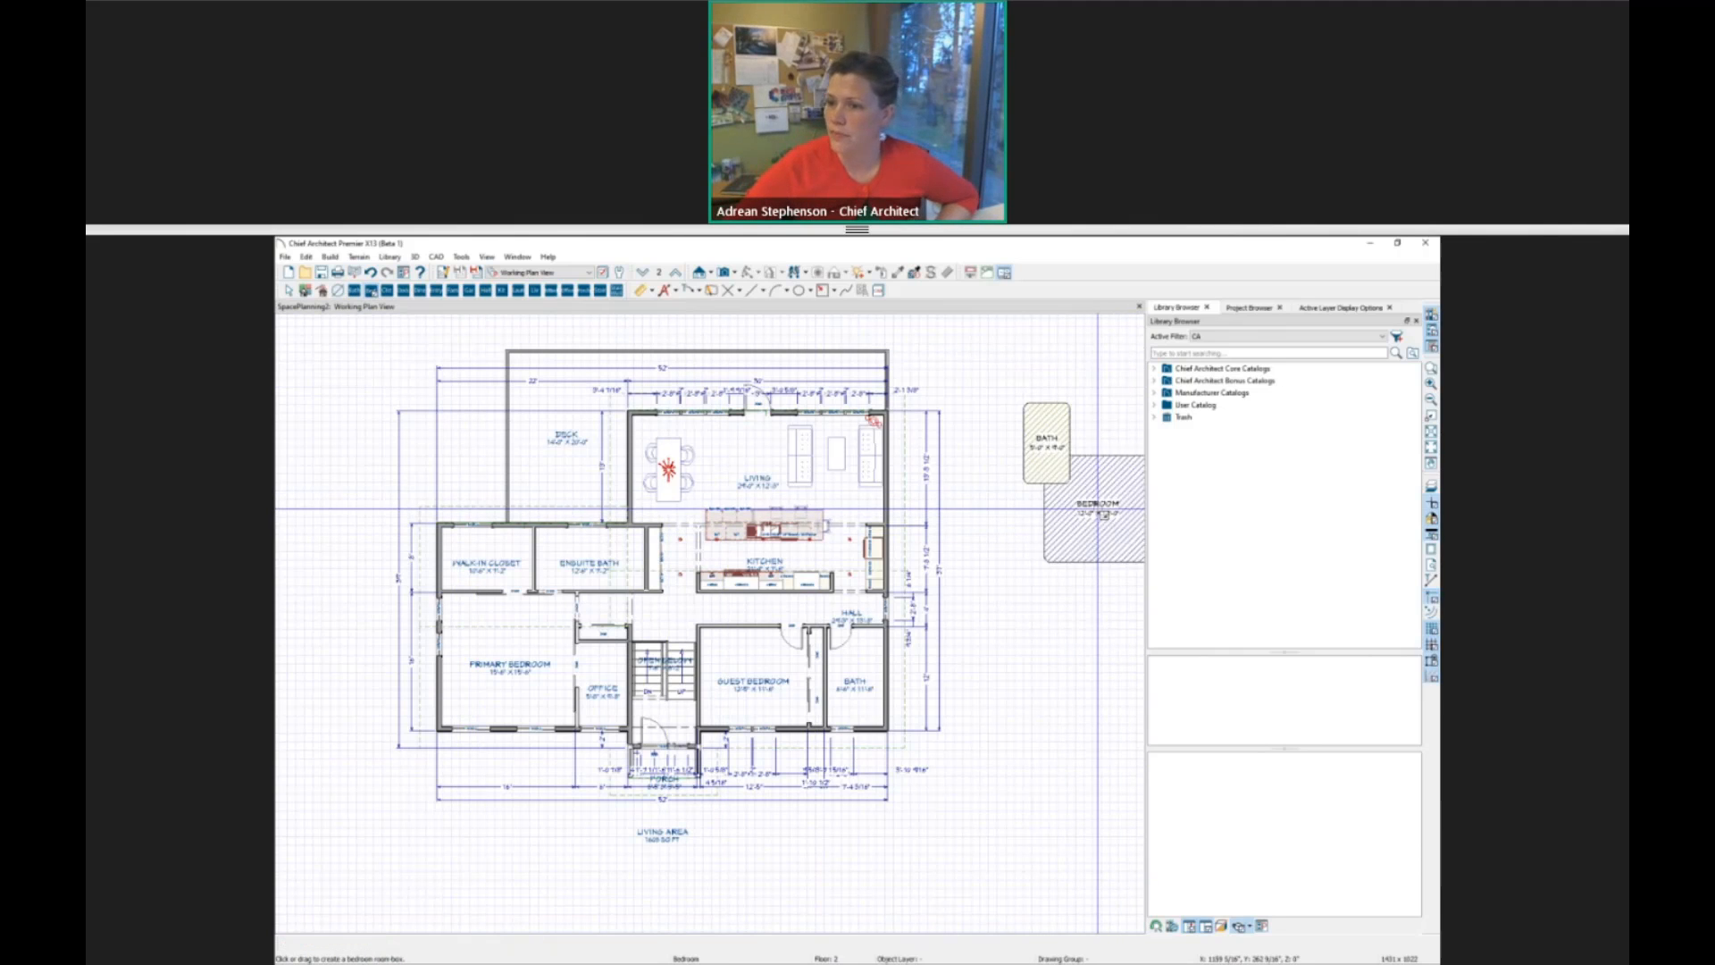
{"action": "left_click", "coordinate": [1105, 514]}
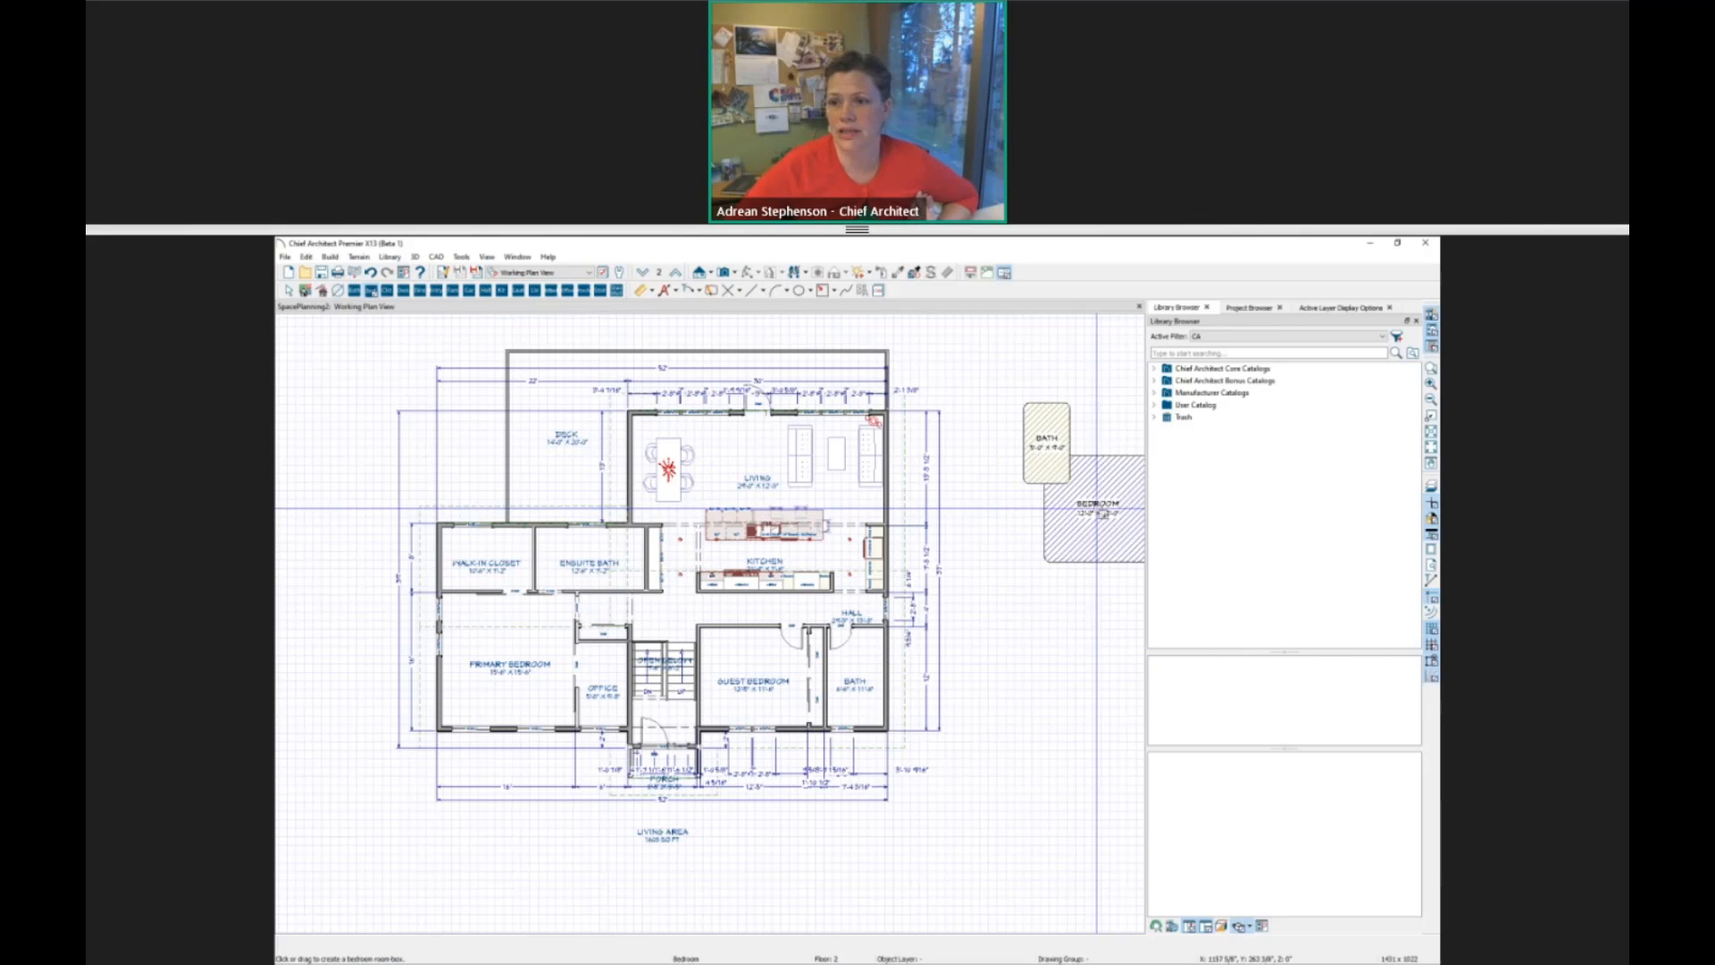
{"action": "left_click", "coordinate": [325, 291]}
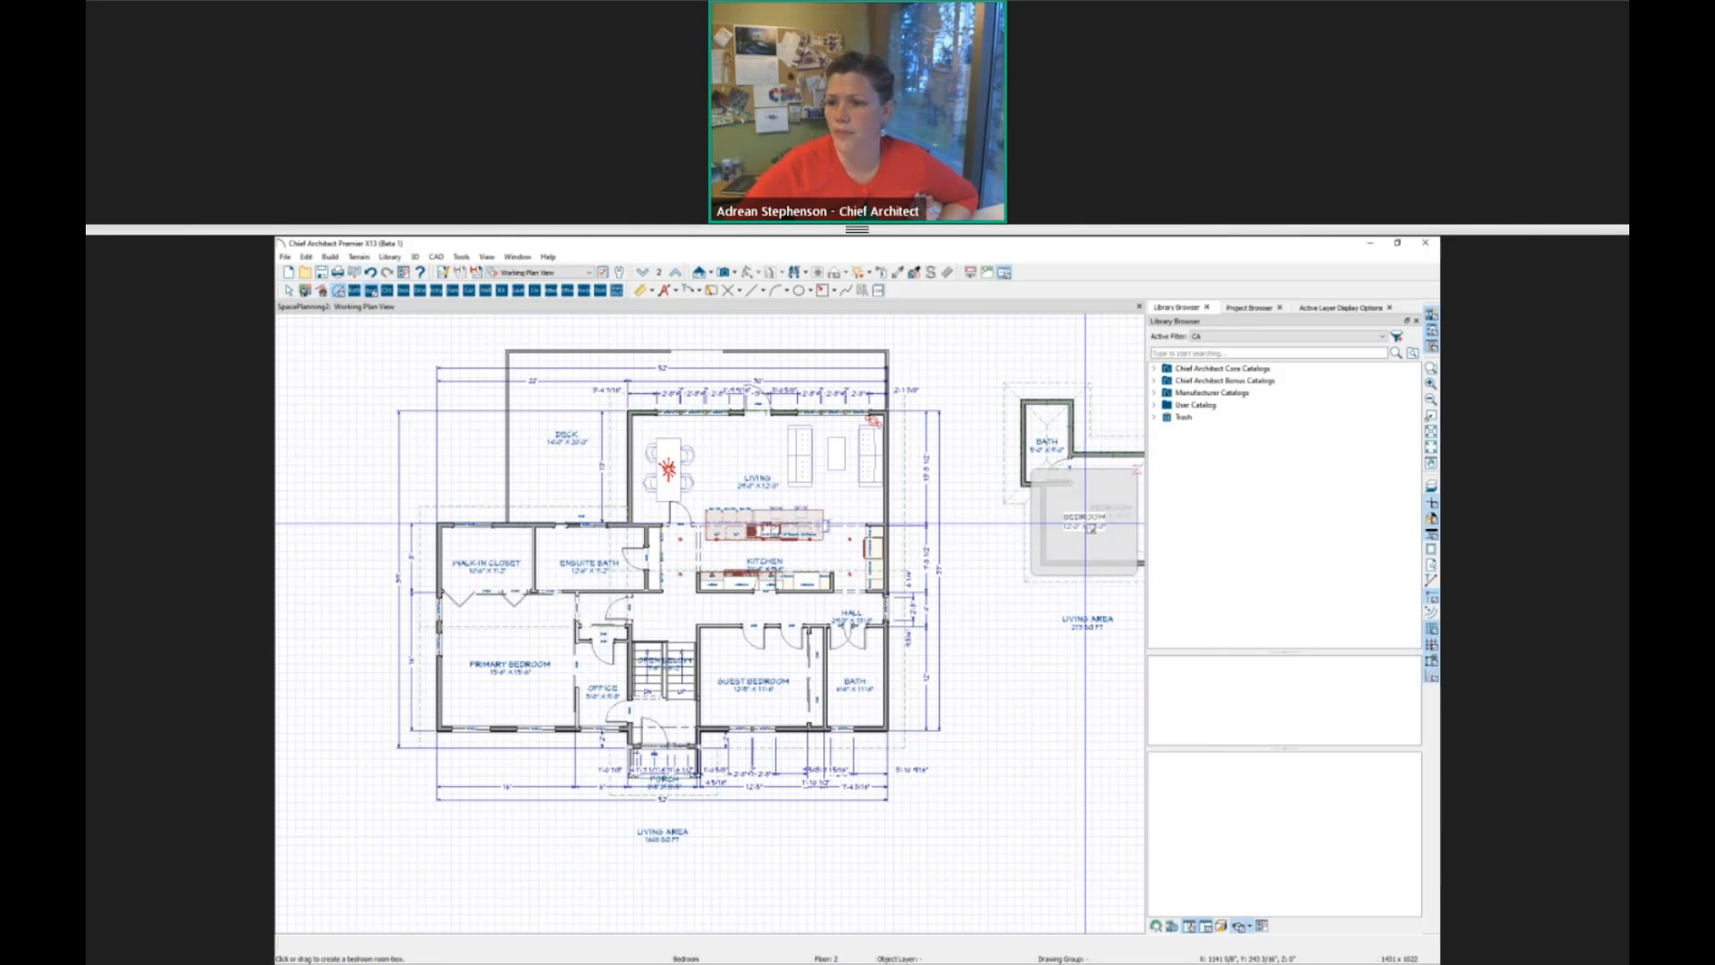
{"action": "middle_click_drag", "start_coordinate": [1003, 613], "coordinate": [665, 686]}
{"action": "scroll", "coordinate": [706, 541], "scroll_direction": "up", "scroll_amount": 5}
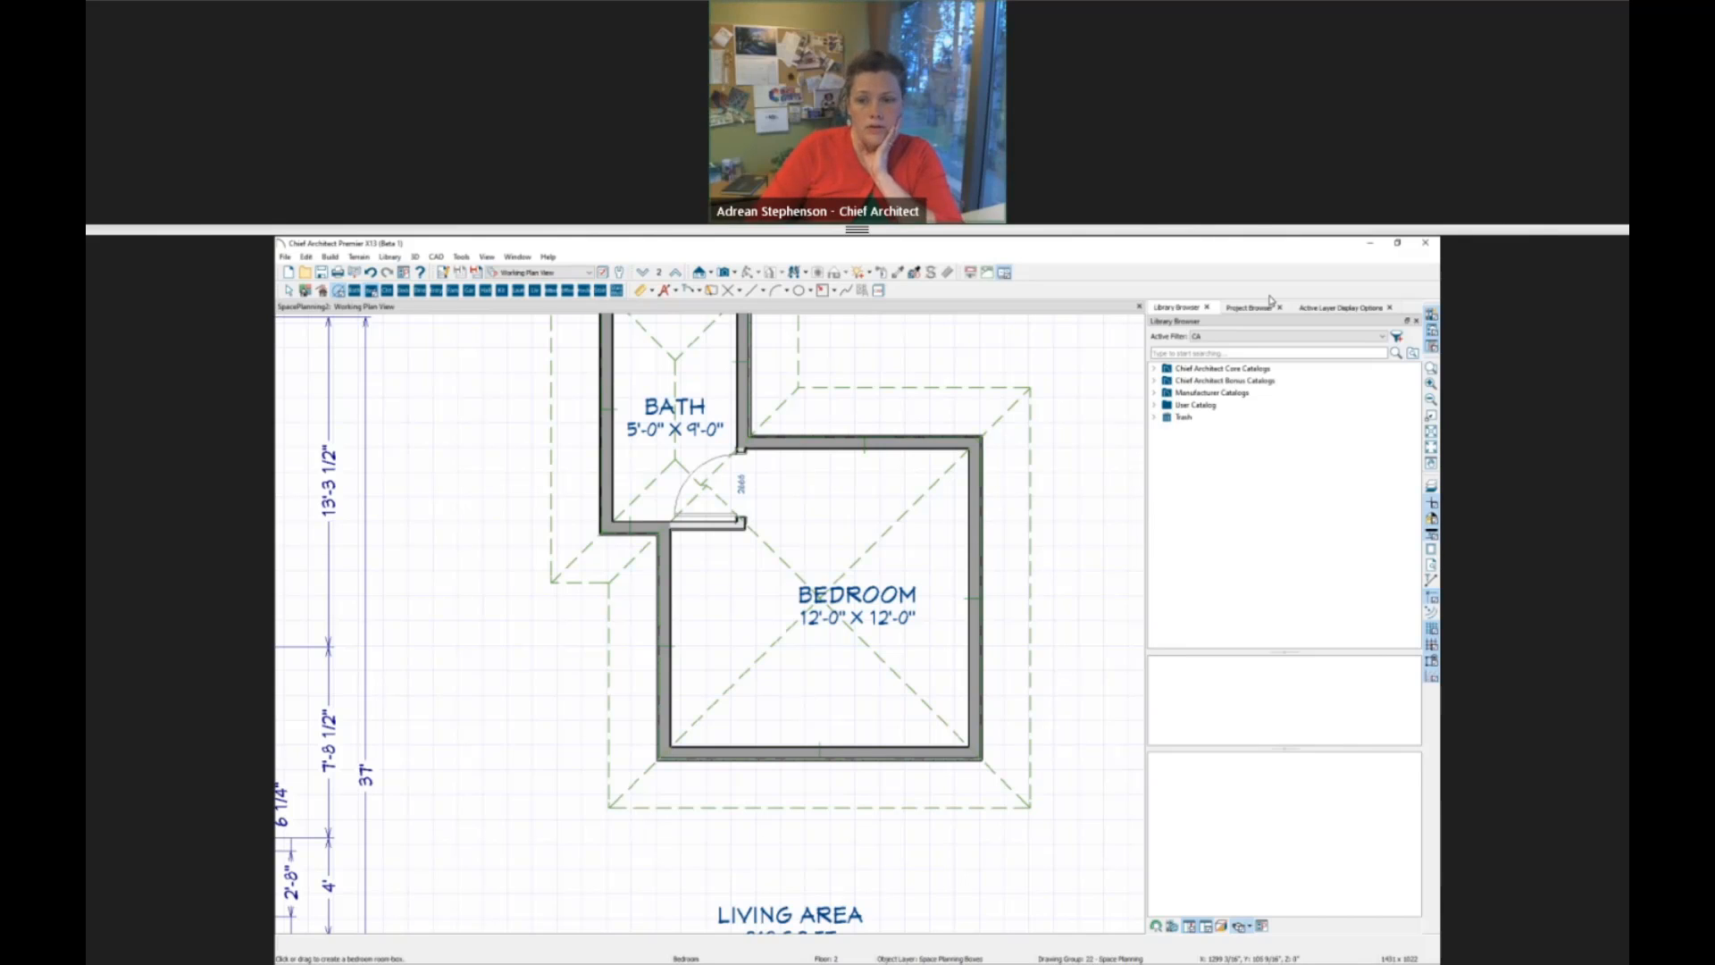
{"action": "scroll", "coordinate": [829, 535], "scroll_direction": "down", "scroll_amount": 2}
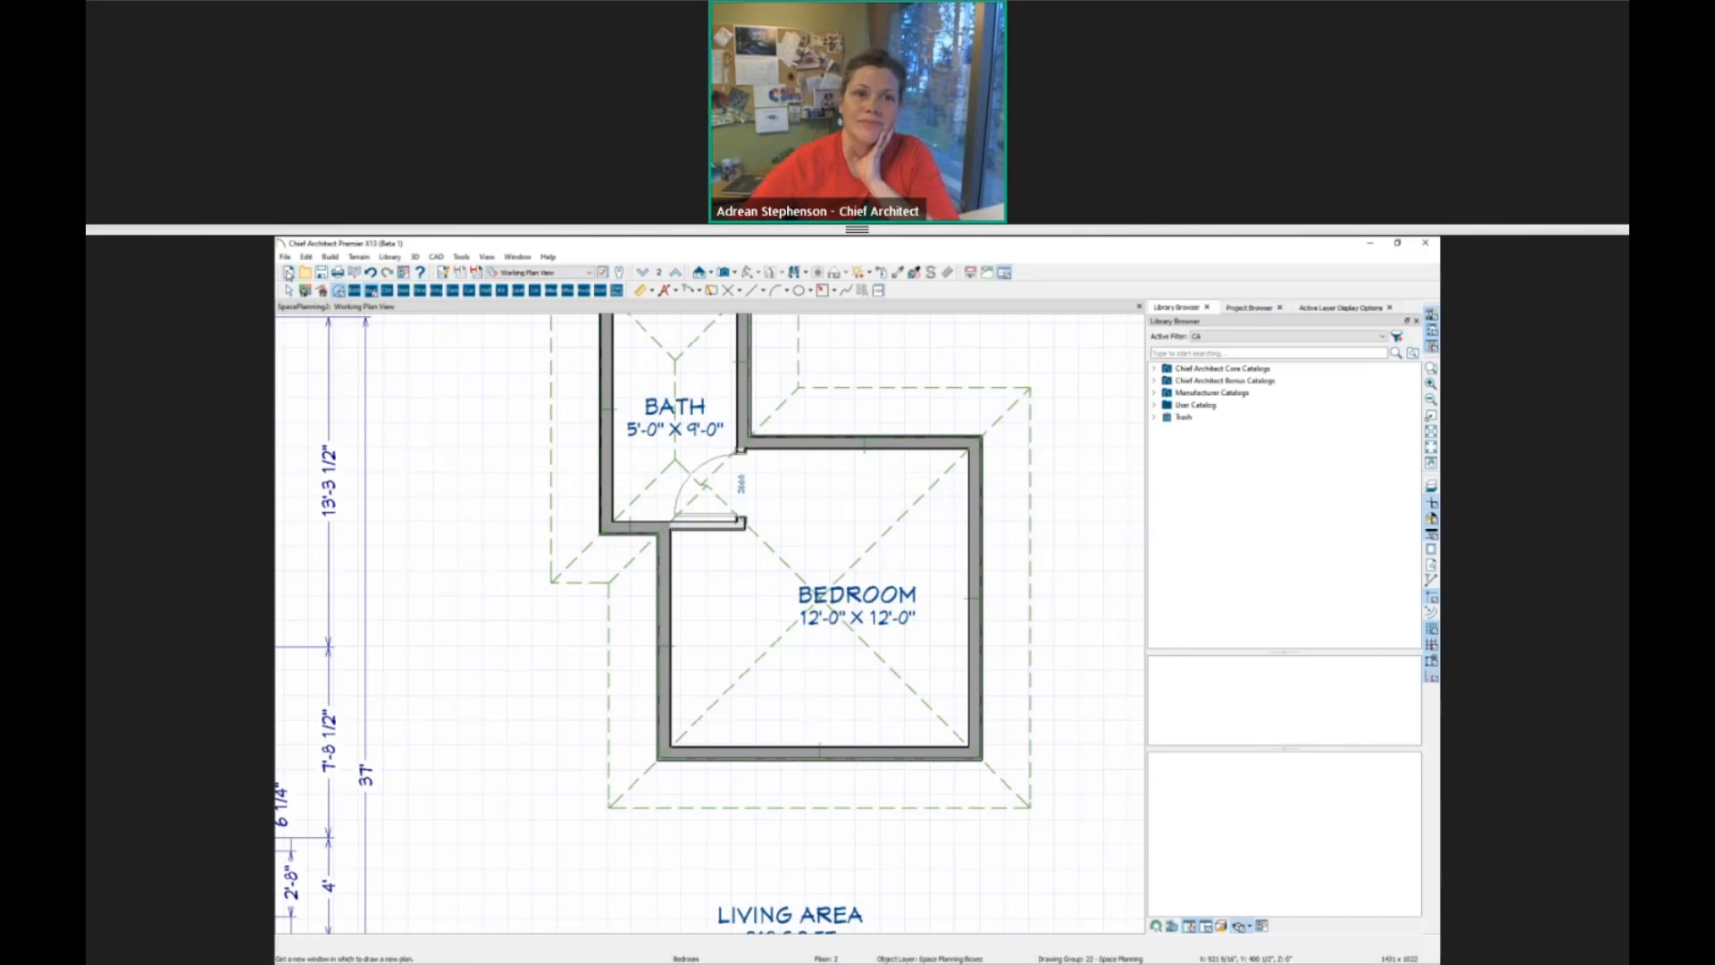
Delete the generated bath and bedroom walls with their roof planes, agreeing to turn Auto Rebuild Roofs off.
{"action": "key", "text": "space"}
{"action": "scroll", "coordinate": [815, 554], "scroll_direction": "down", "scroll_amount": 2}
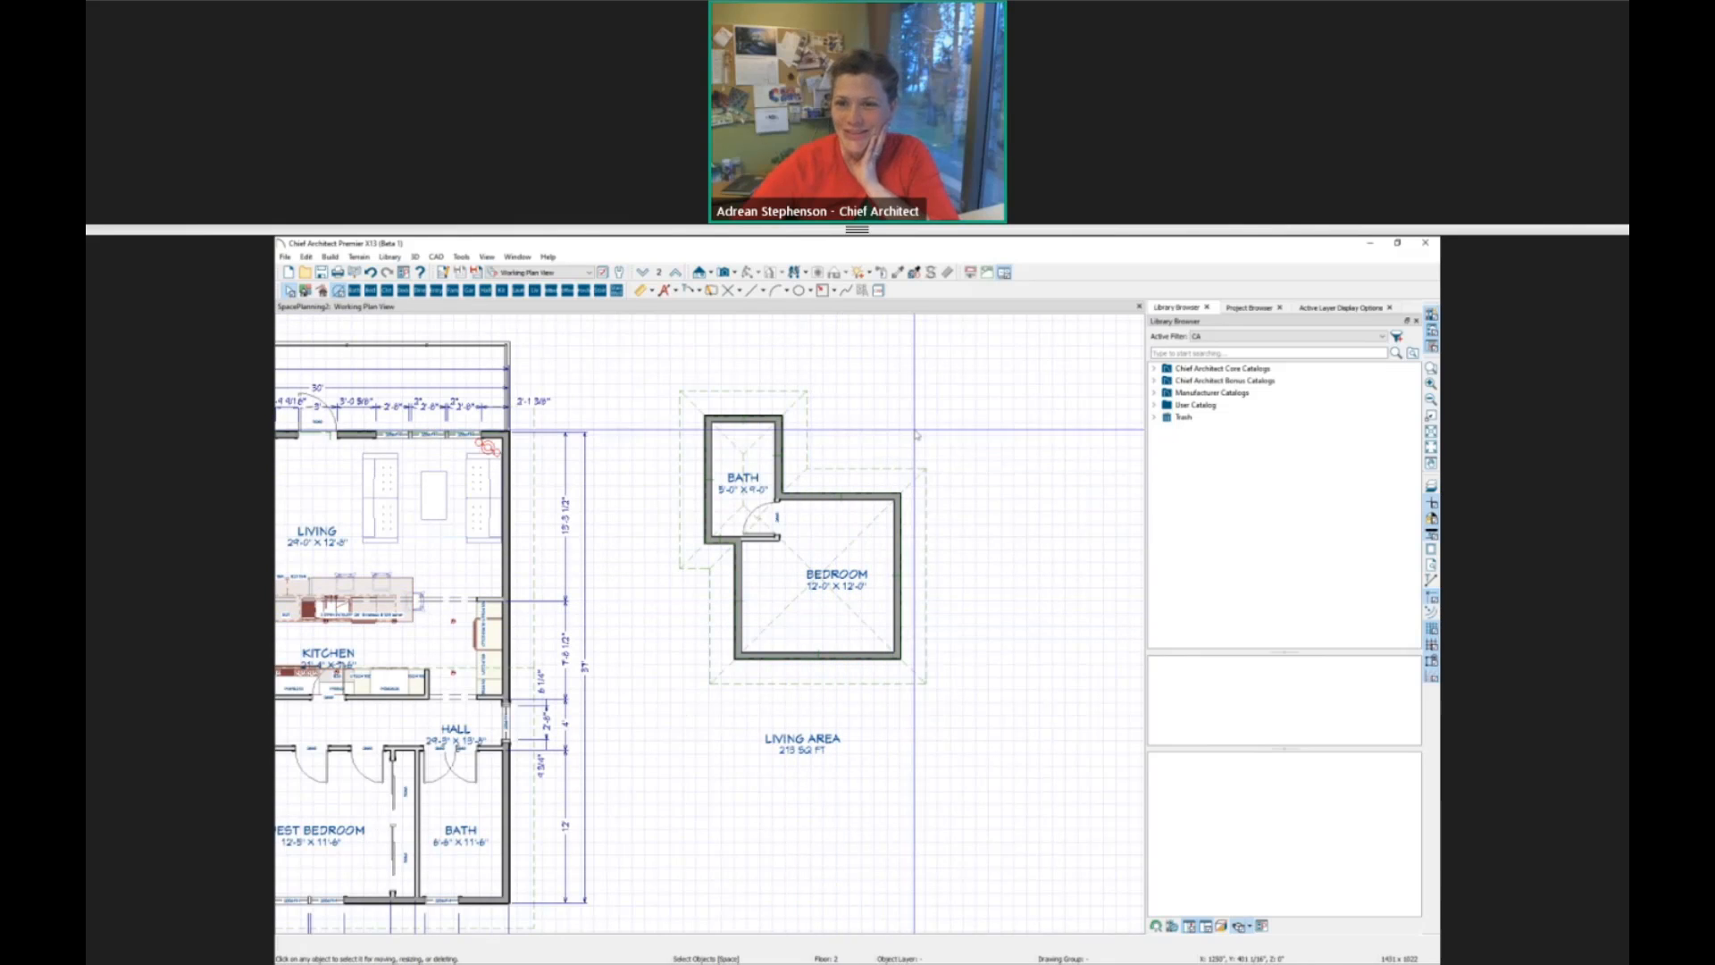
{"action": "mouse_move", "coordinate": [926, 523]}
{"action": "left_mouse_down"}
{"action": "mouse_move", "coordinate": [797, 659]}
{"action": "mouse_move", "coordinate": [708, 661]}
{"action": "left_mouse_up"}
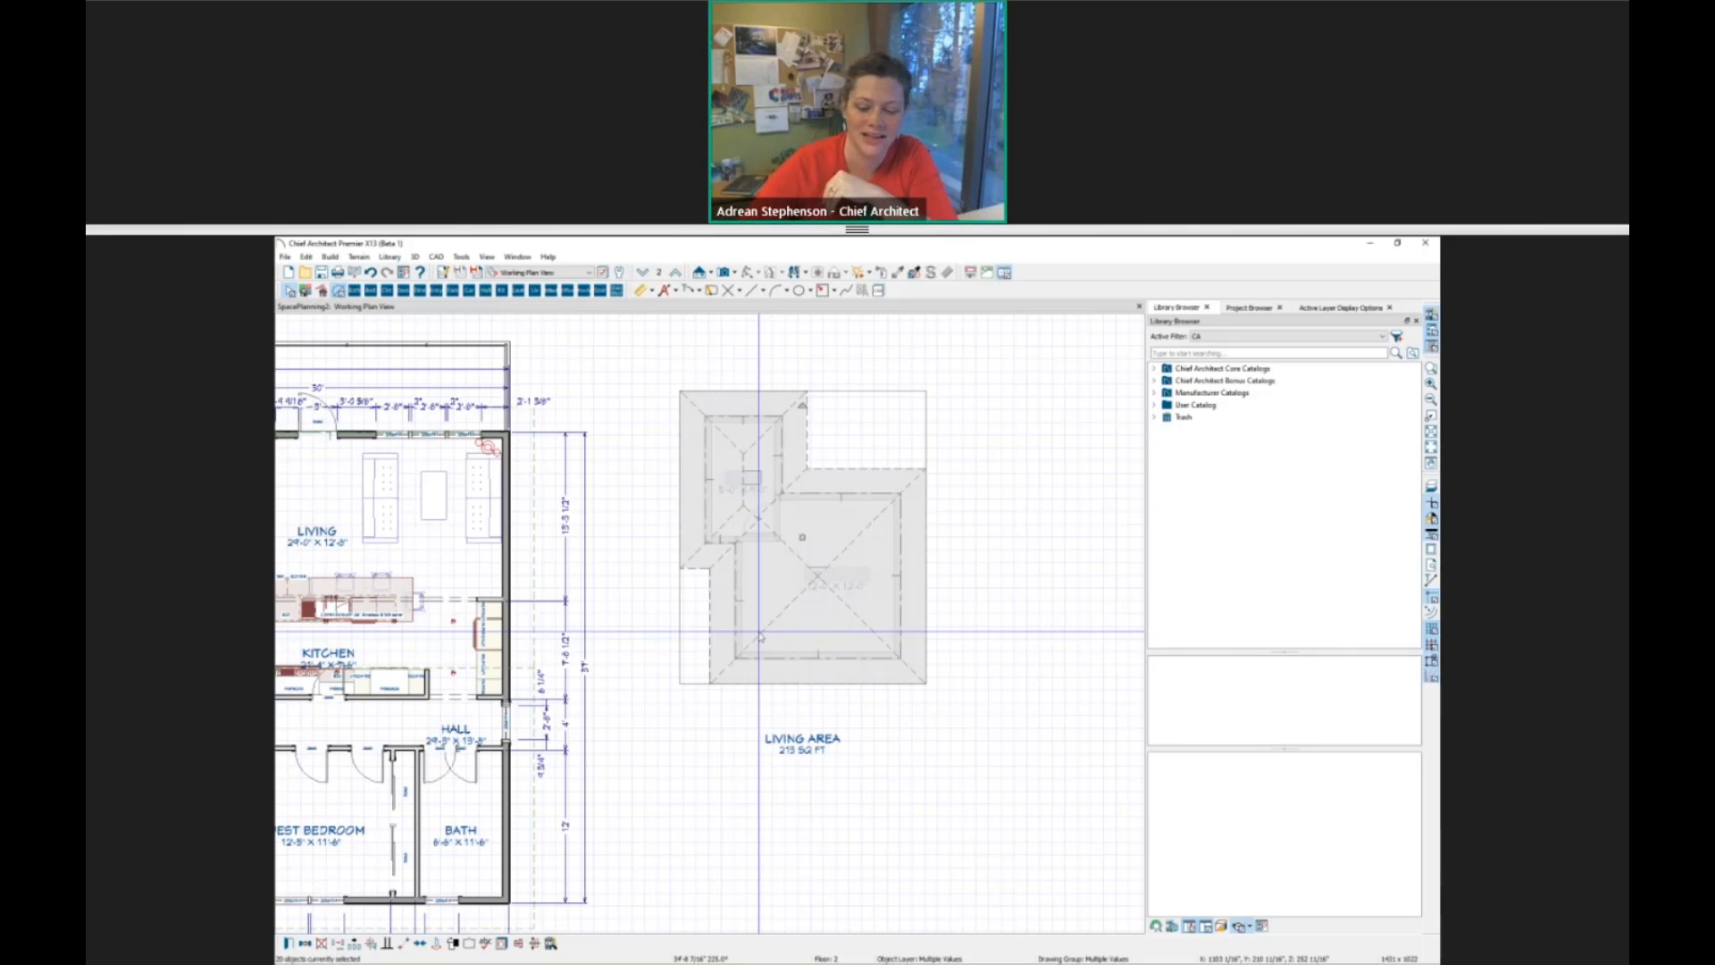
{"action": "key", "text": "Delete"}
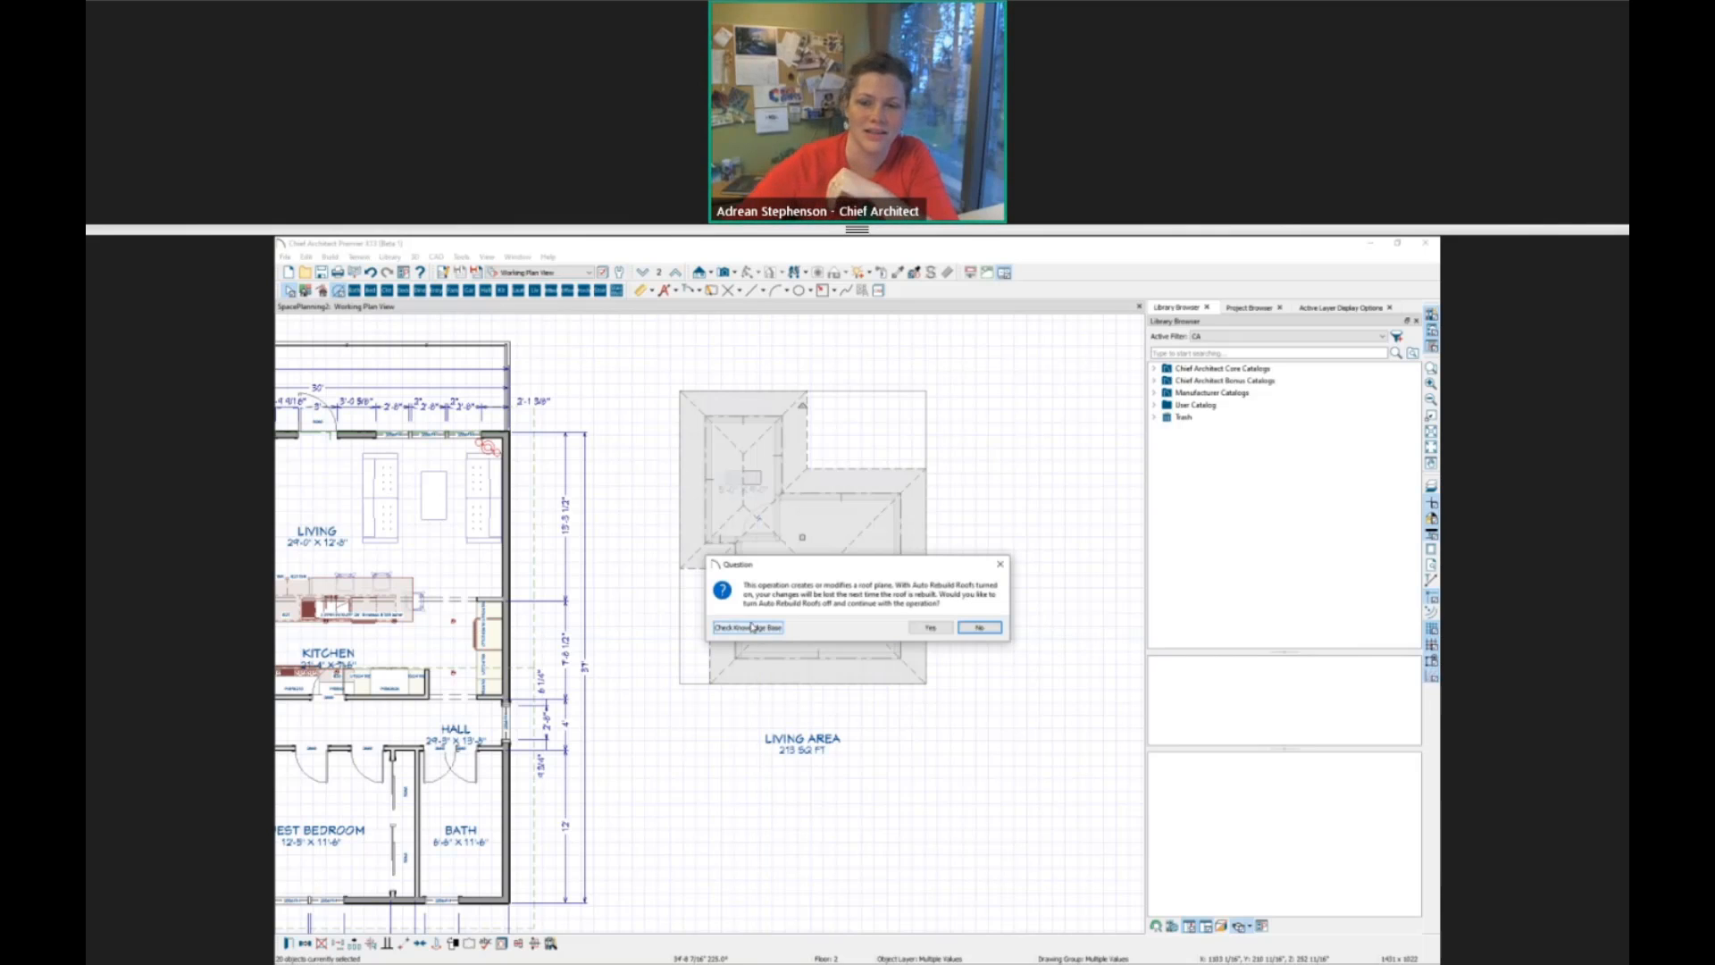
{"action": "left_click", "coordinate": [936, 633]}
{"action": "scroll", "coordinate": [693, 752], "scroll_direction": "up", "scroll_amount": 1}
{"action": "middle_click_drag", "start_coordinate": [692, 753], "coordinate": [1136, 659]}
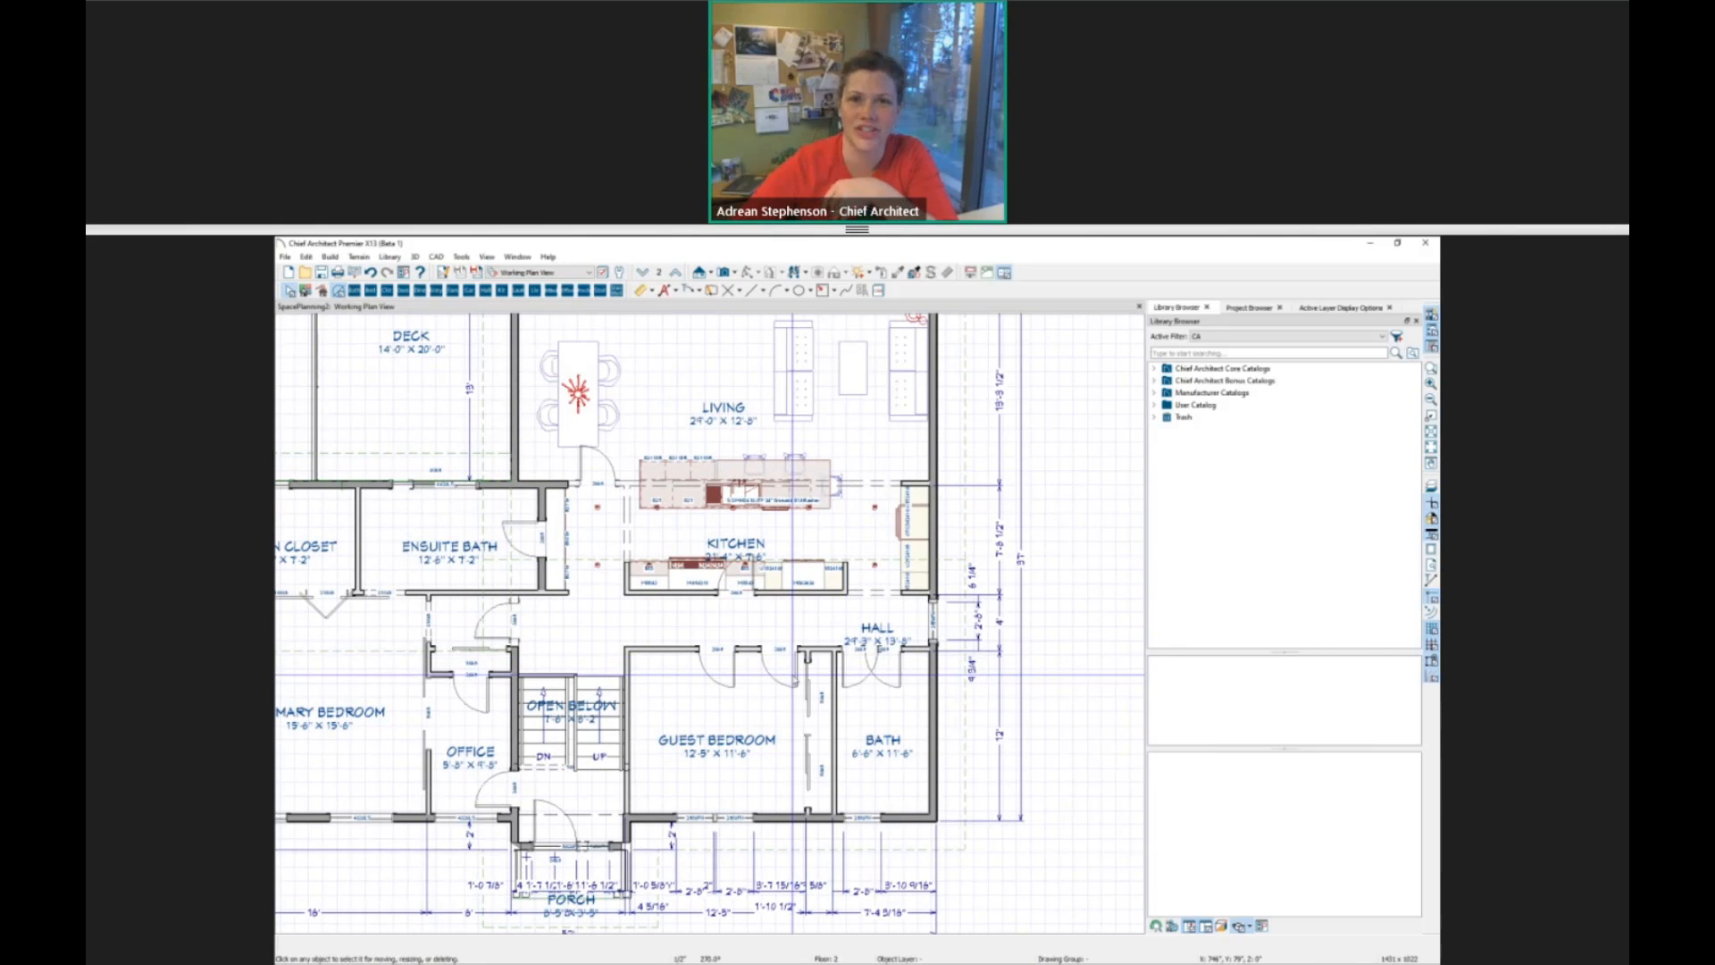
{"action": "scroll", "coordinate": [793, 675], "scroll_direction": "down", "scroll_amount": 2}
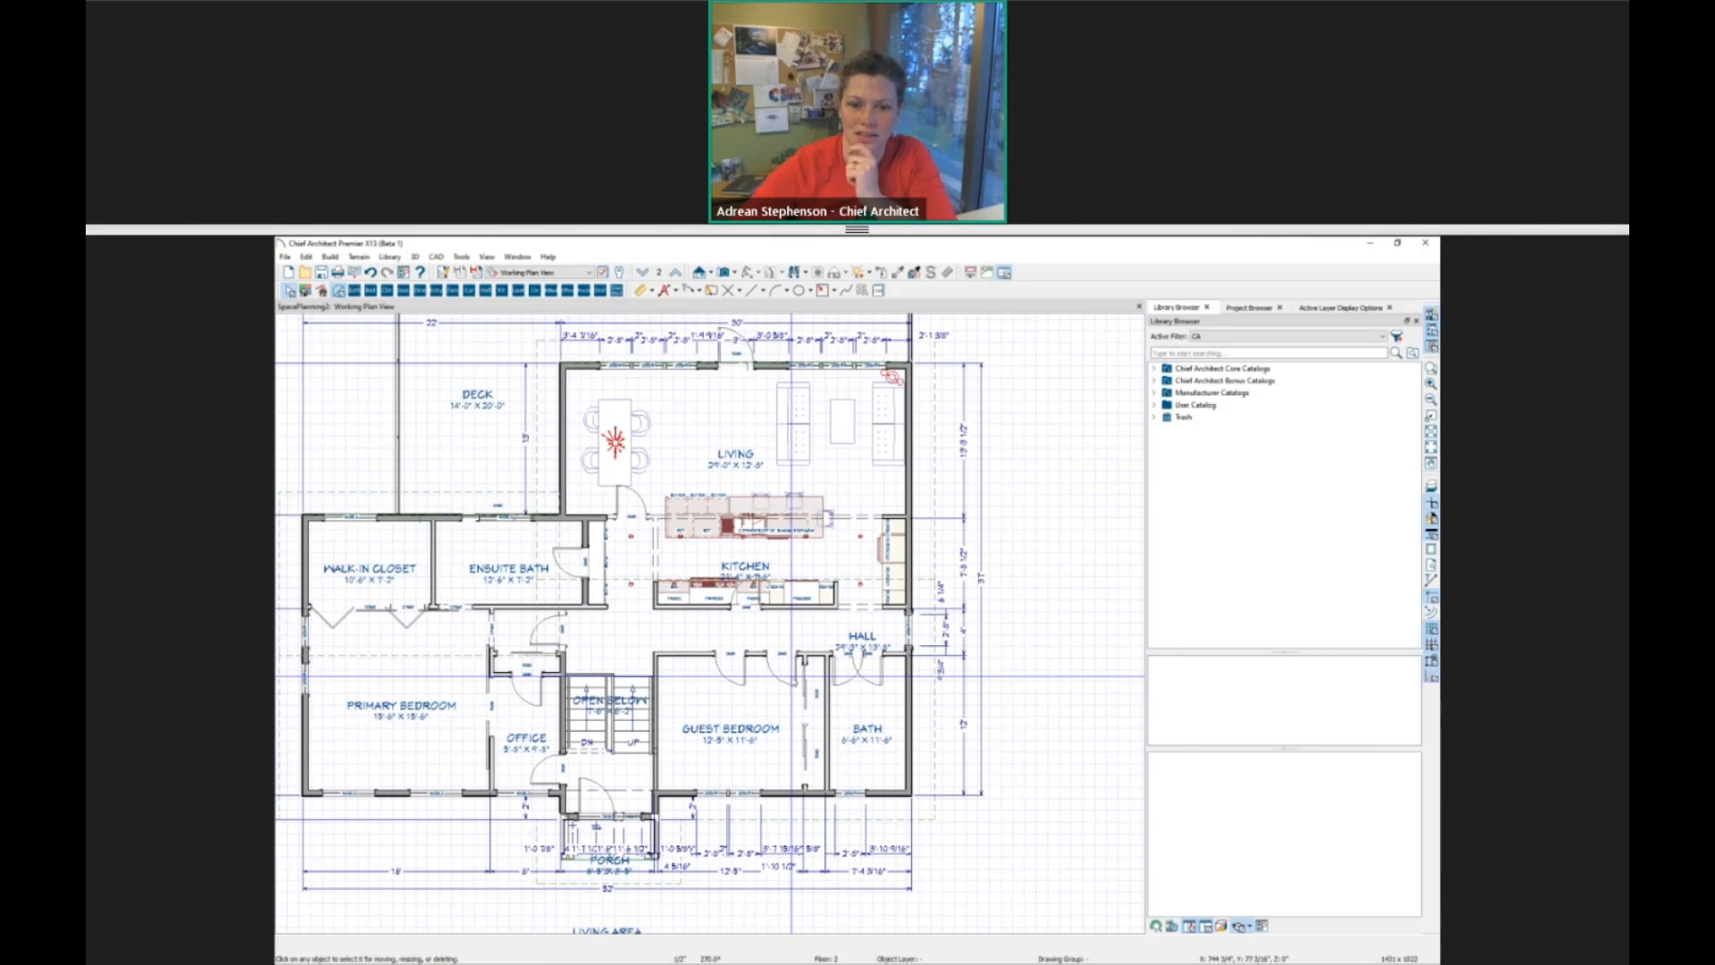
Show the standard building tools and examine the stair types, including U Shaped Stair, without drawing any stairs.
{"action": "left_click", "coordinate": [1029, 691]}
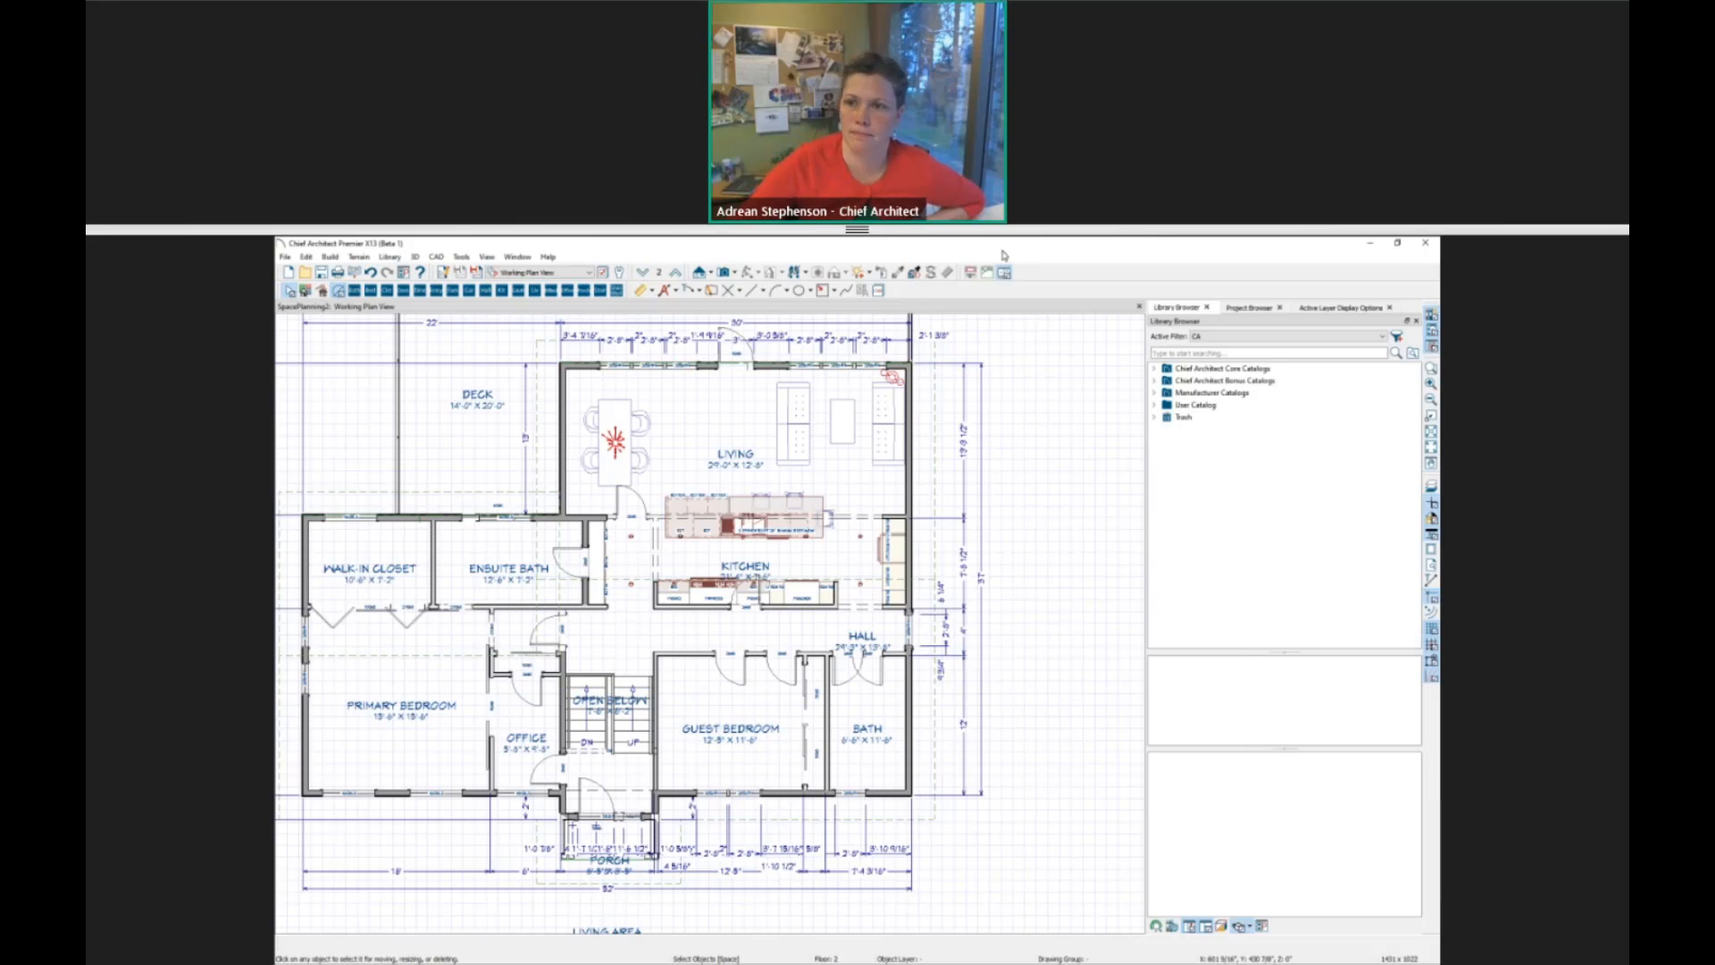
{"action": "left_click", "coordinate": [972, 274]}
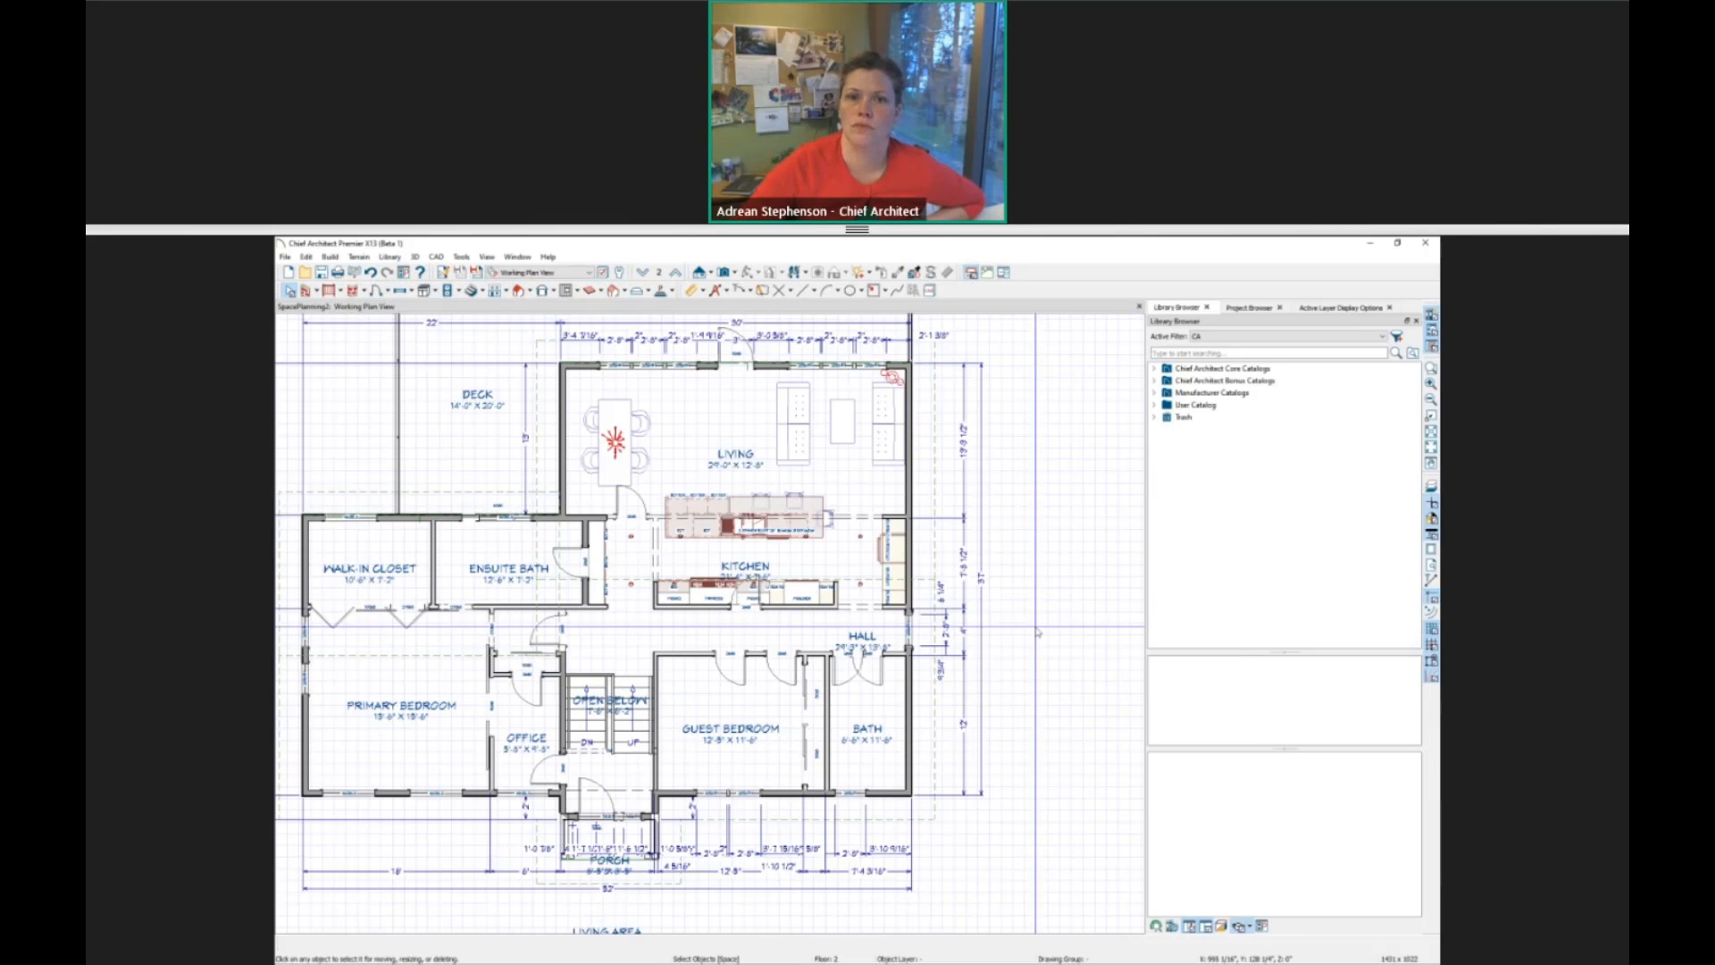
{"action": "left_click", "coordinate": [483, 292]}
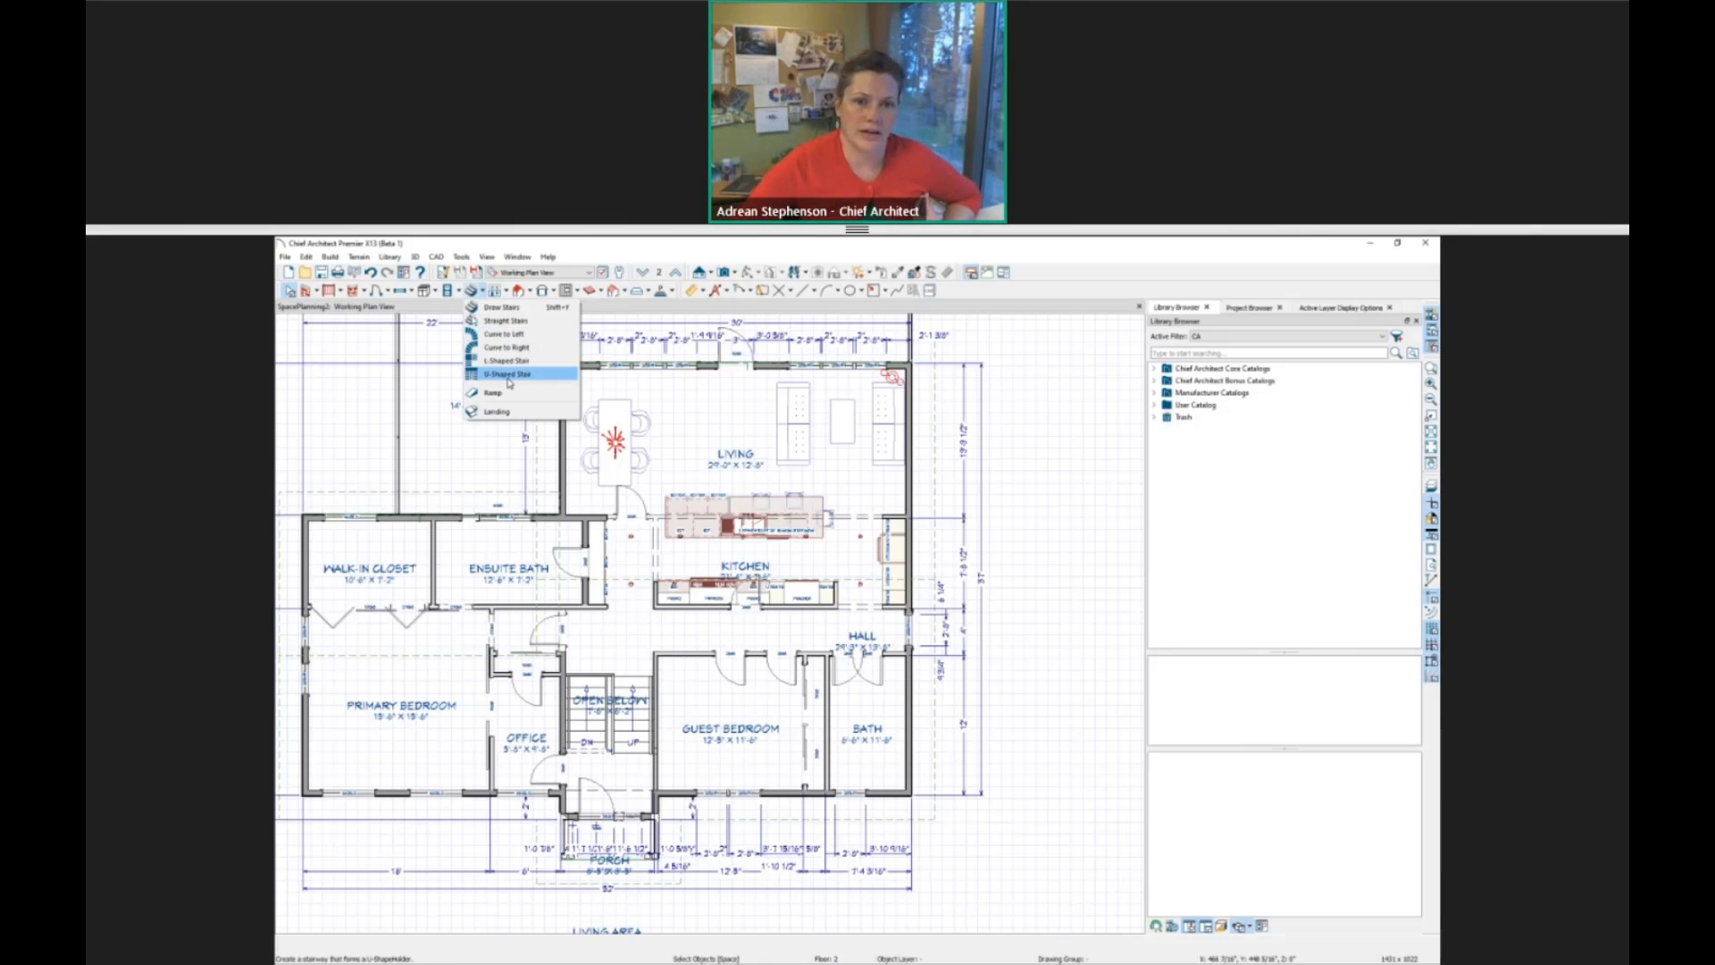
{"action": "left_click", "coordinate": [507, 374]}
{"action": "left_click", "coordinate": [835, 637]}
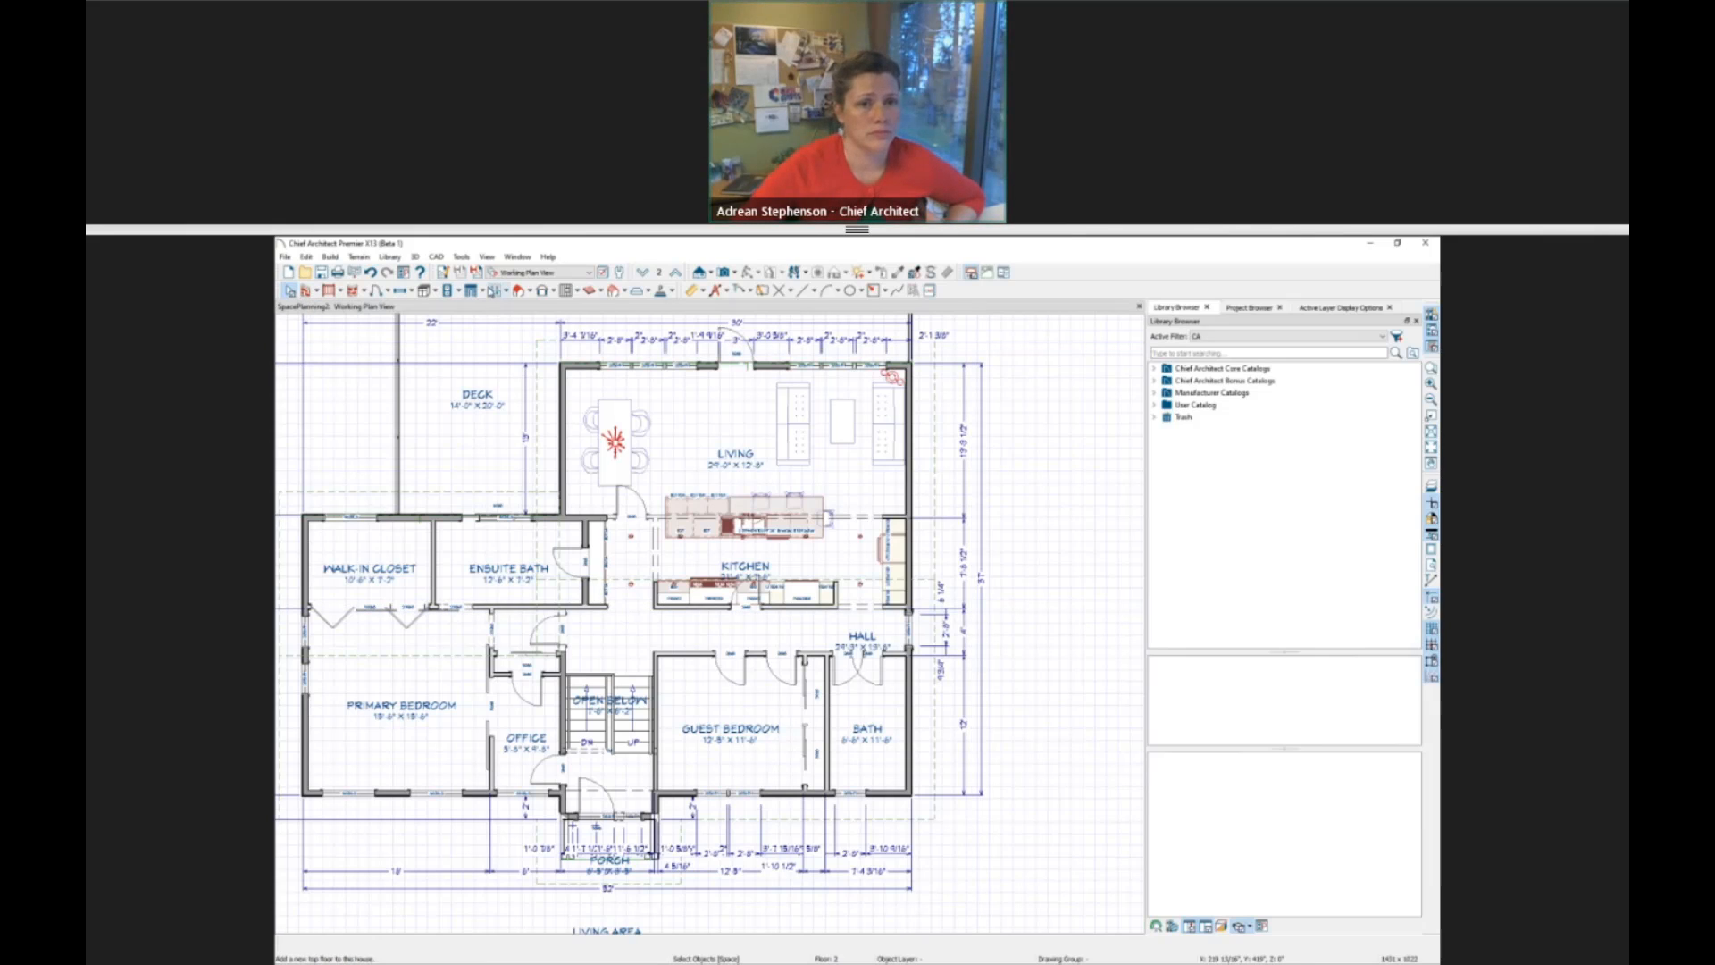
{"action": "left_click", "coordinate": [482, 292]}
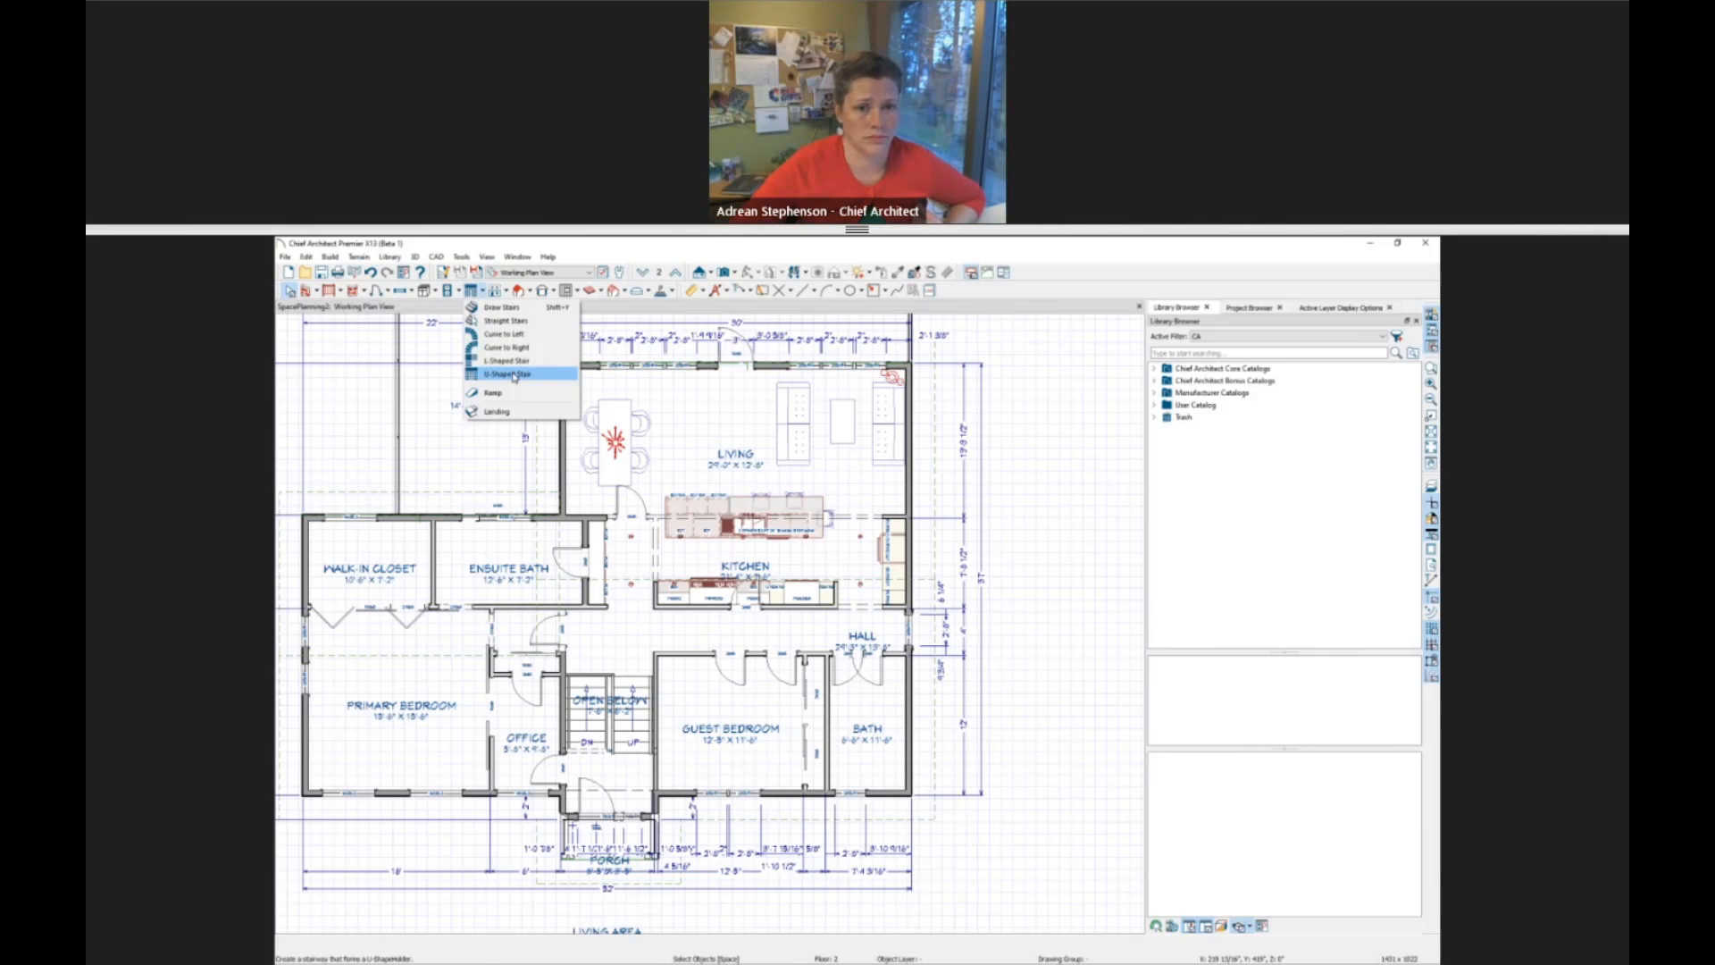
{"action": "left_click", "coordinate": [1105, 251]}
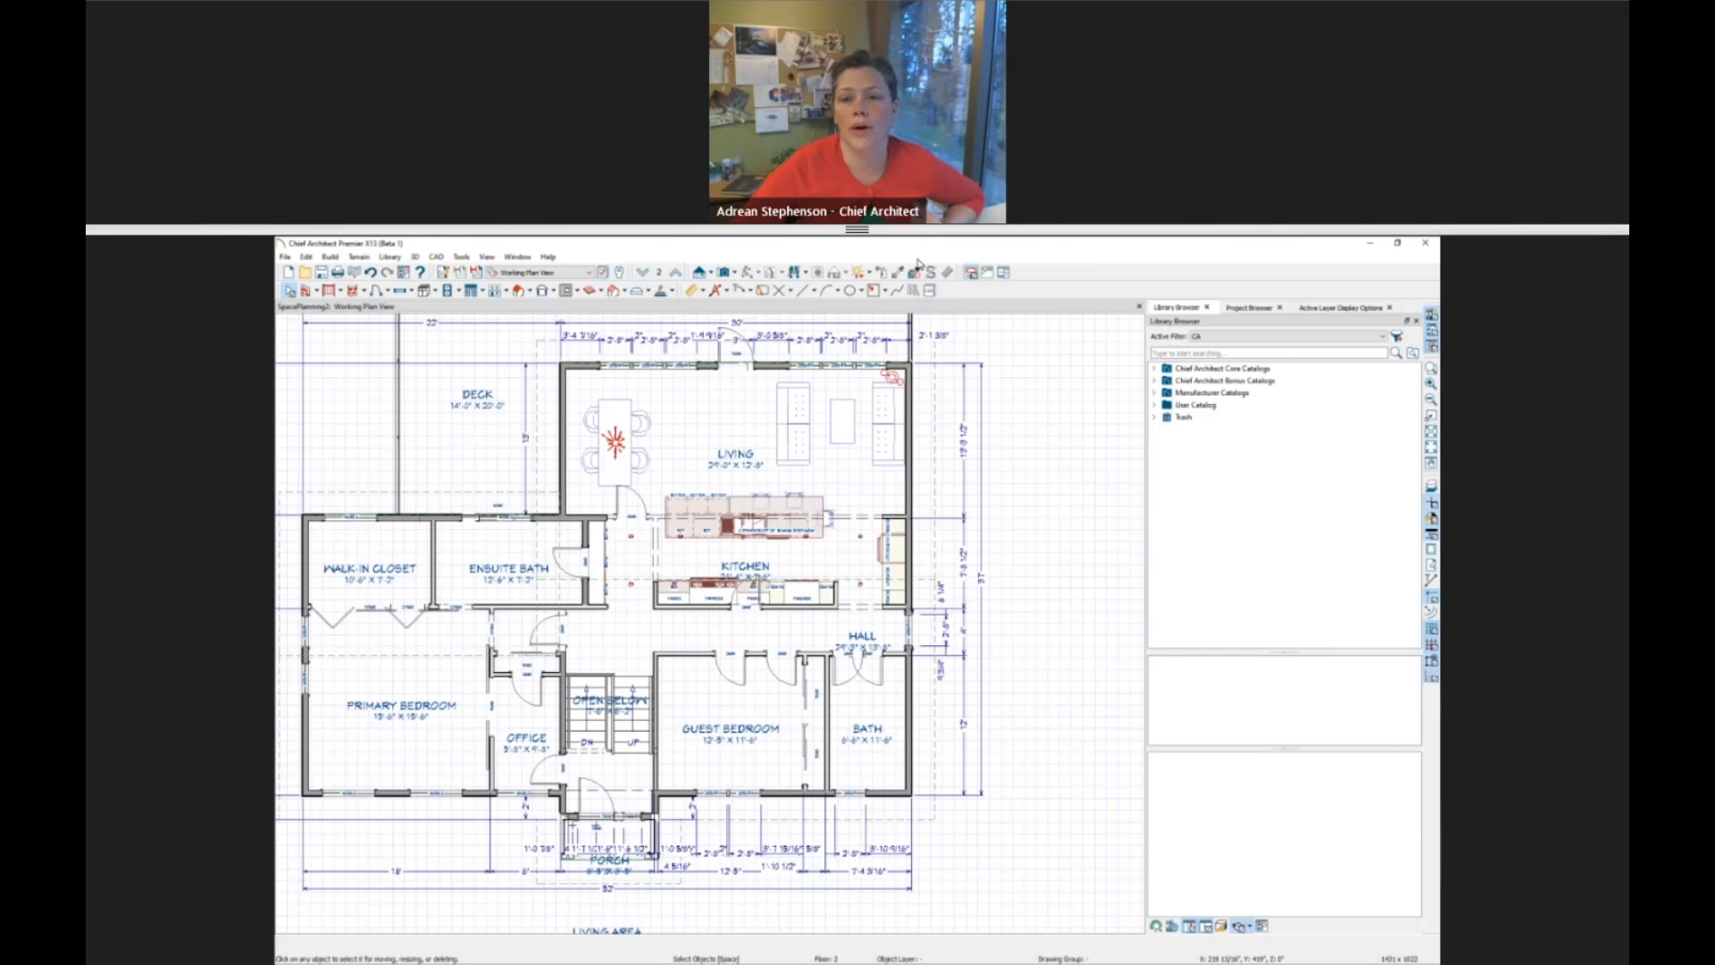
Return to the space planning tools and place a stairs room box in the empty area beside the house.
{"action": "middle_click_drag", "start_coordinate": [727, 528], "coordinate": [465, 461]}
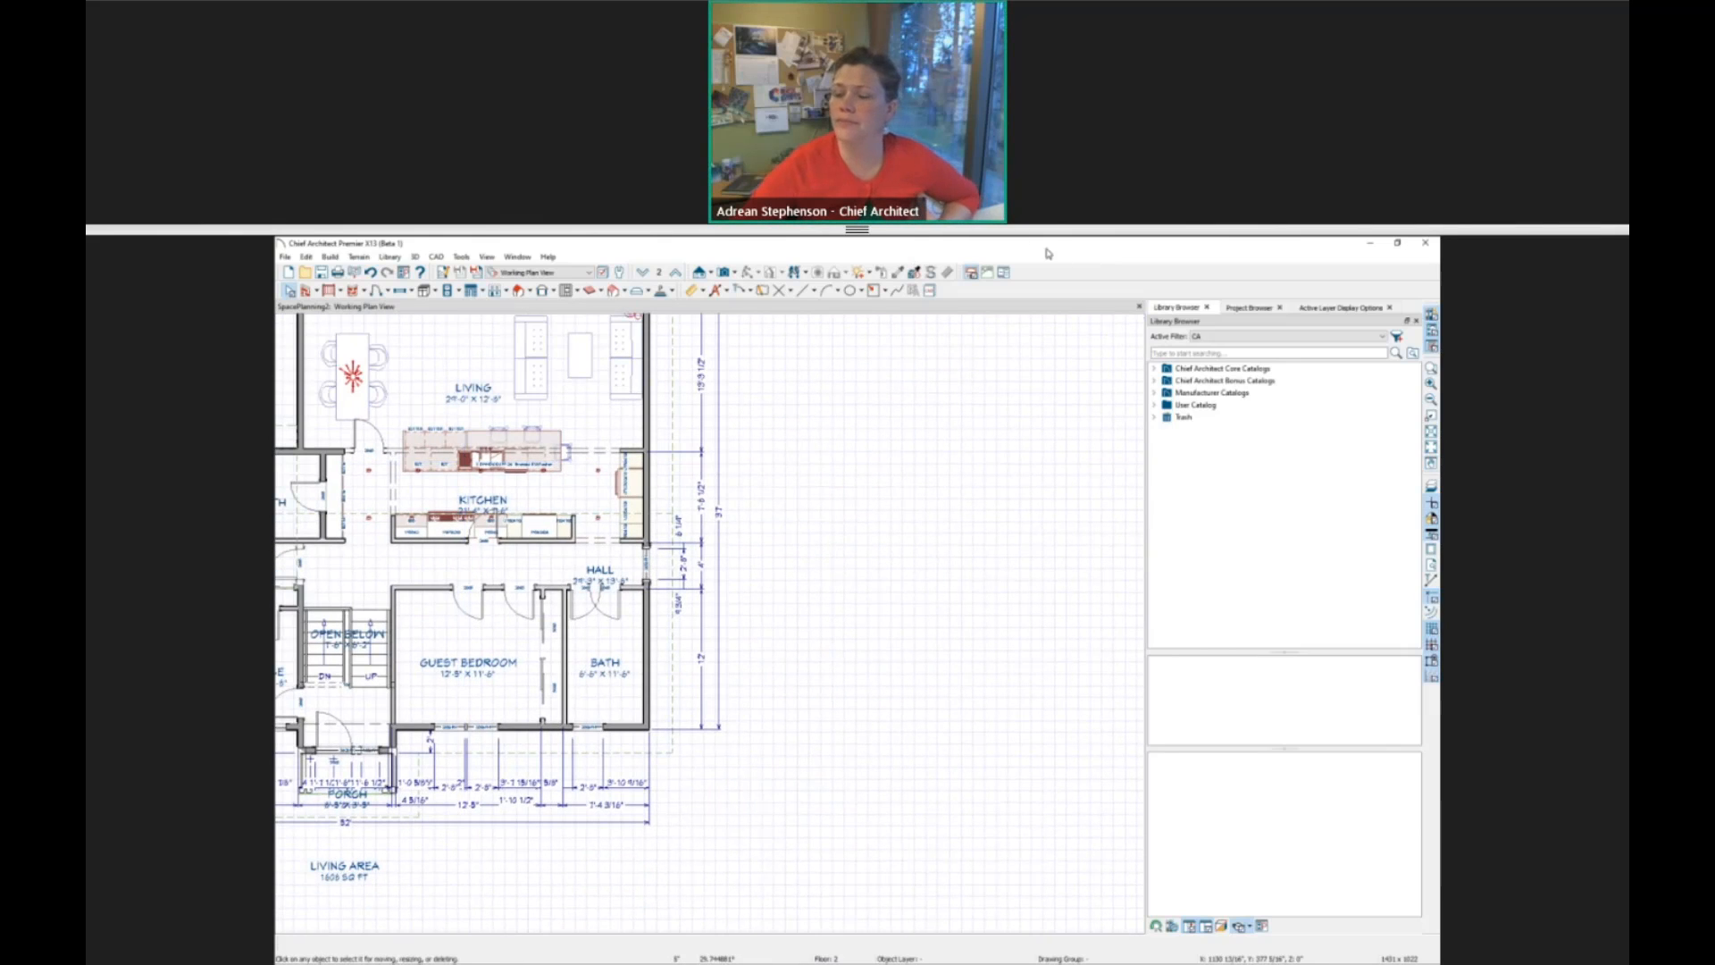
{"action": "left_click", "coordinate": [1004, 272]}
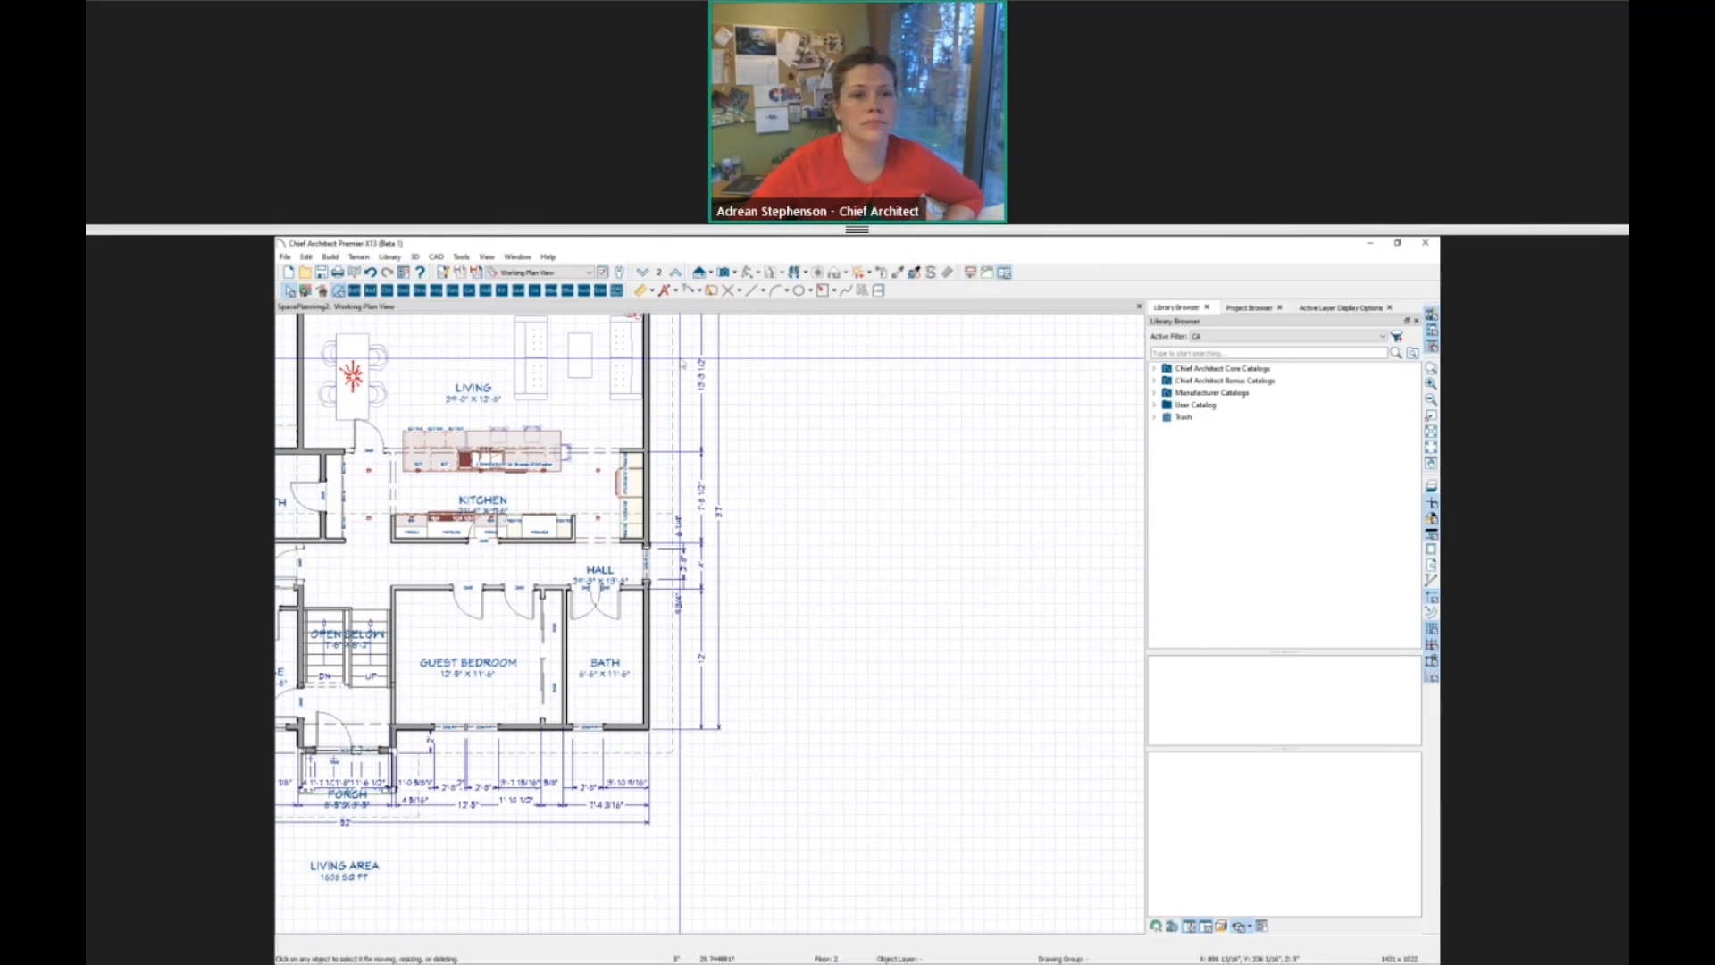
{"action": "left_click", "coordinate": [600, 291]}
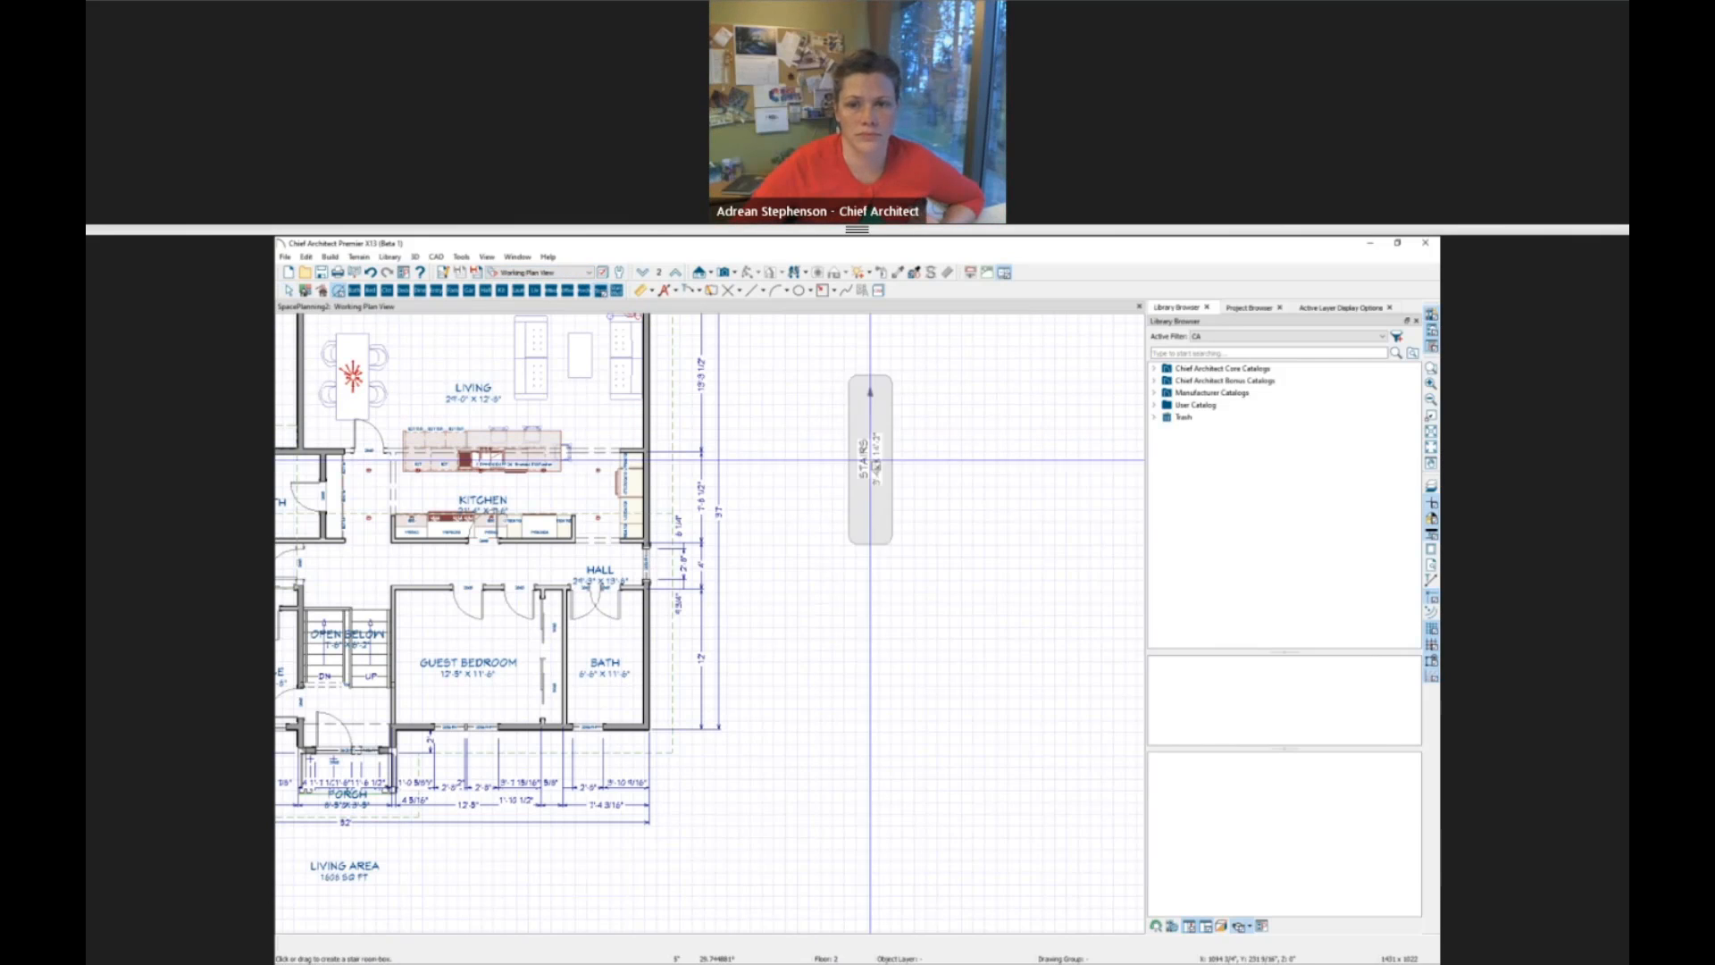
{"action": "left_click", "coordinate": [864, 545]}
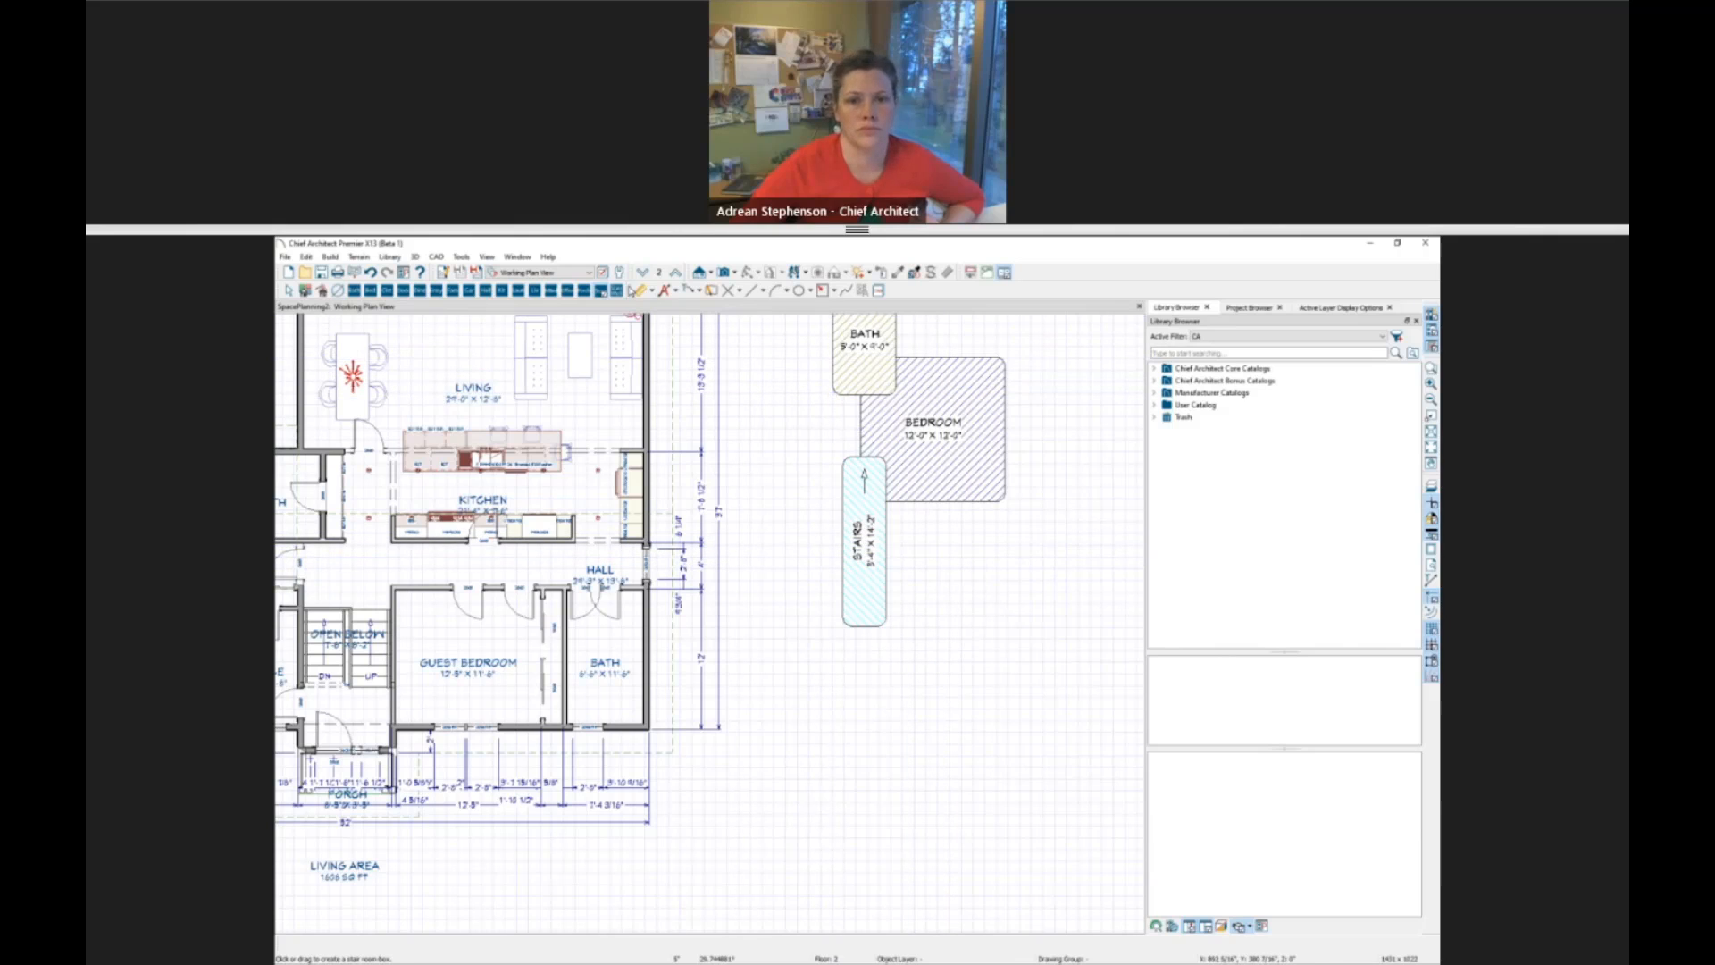
Delete the bath, bedroom and stairs room boxes beside the house and fit the whole plan in the view.
{"action": "left_click", "coordinate": [618, 291]}
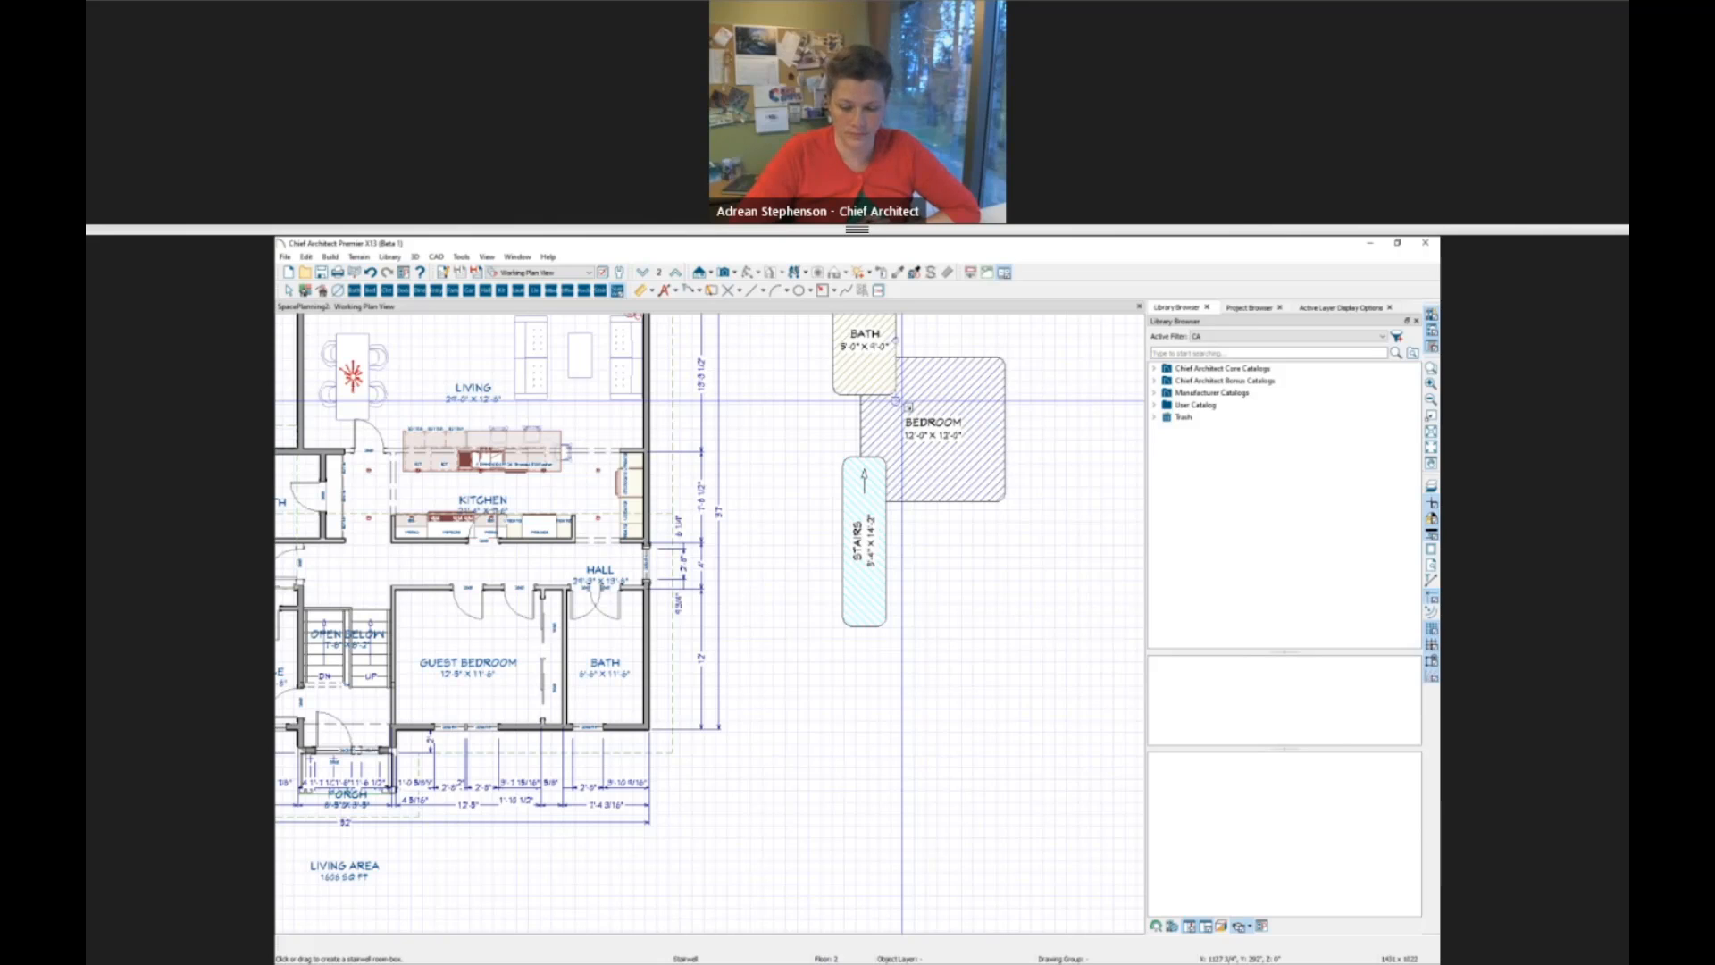
{"action": "key", "text": "space"}
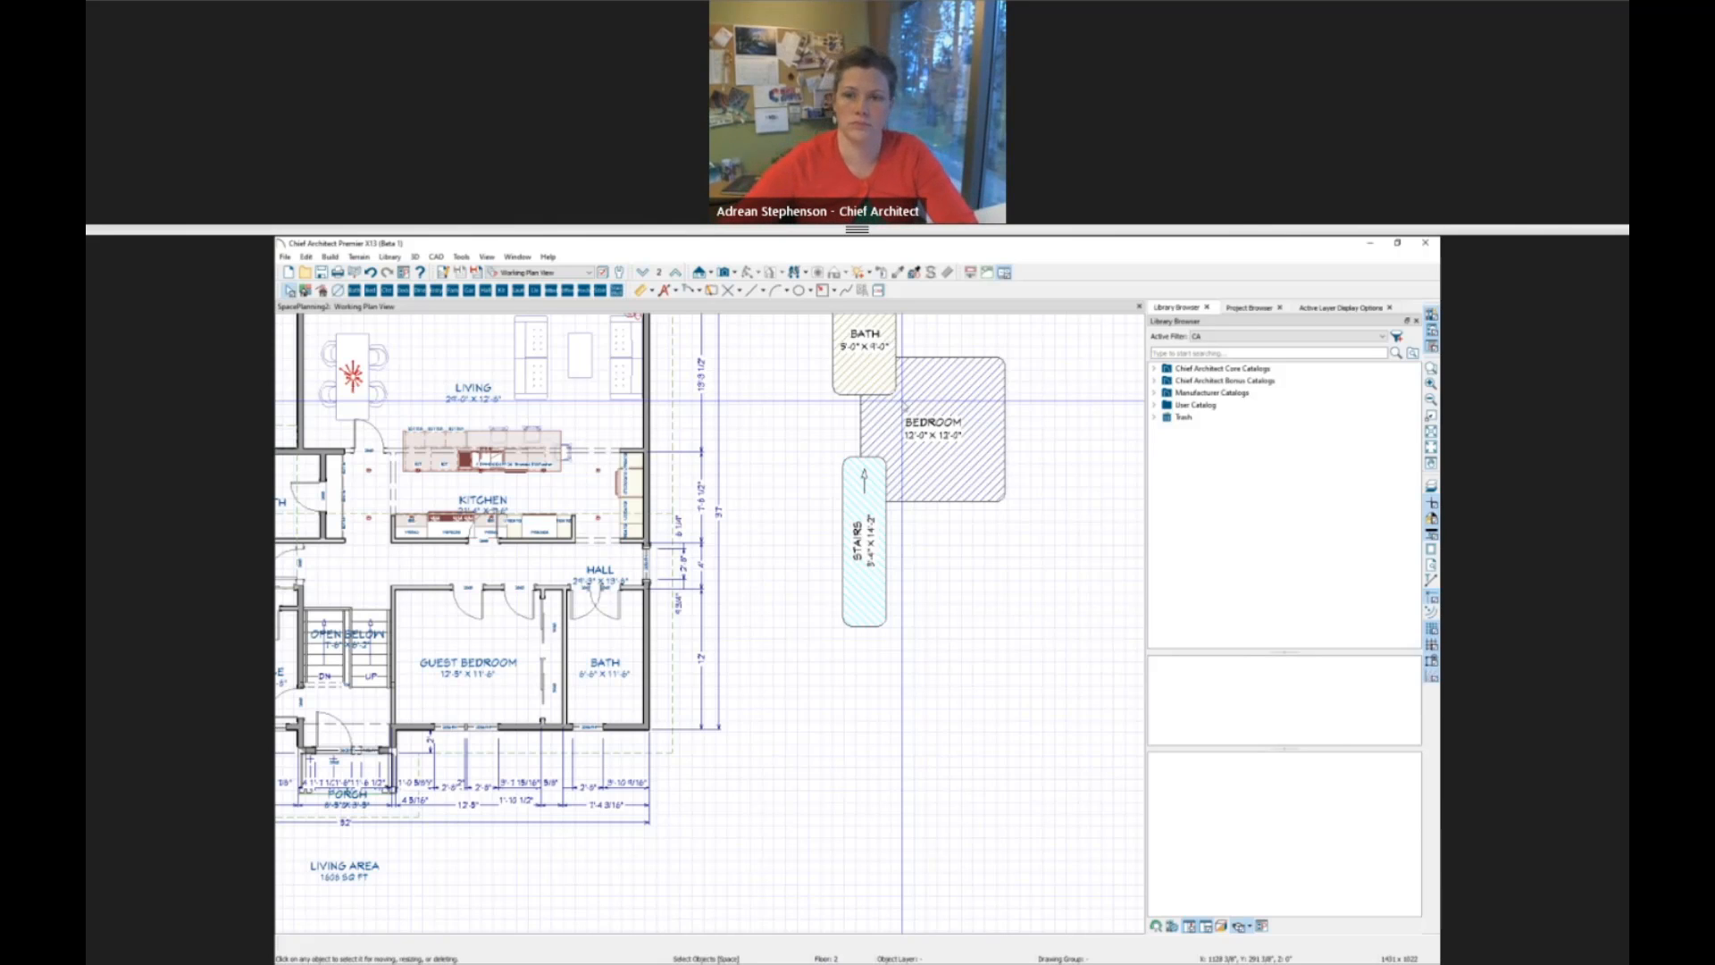
{"action": "left_click_drag", "start_coordinate": [936, 338], "coordinate": [827, 507]}
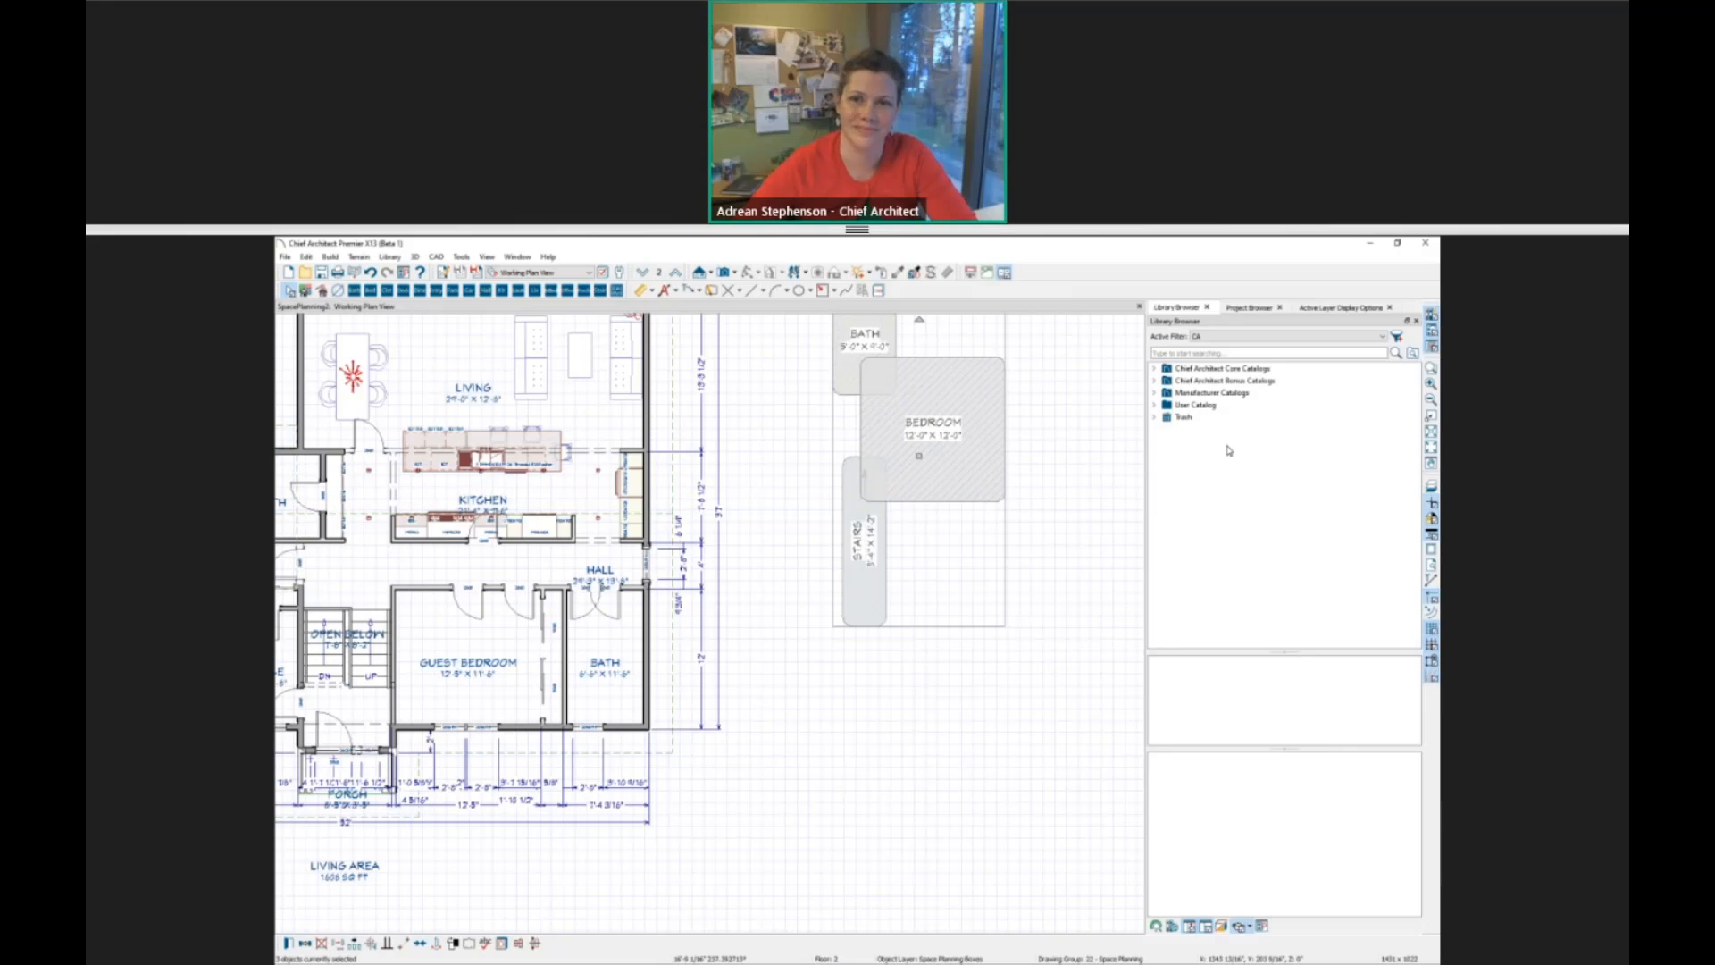
{"action": "key", "text": "Delete"}
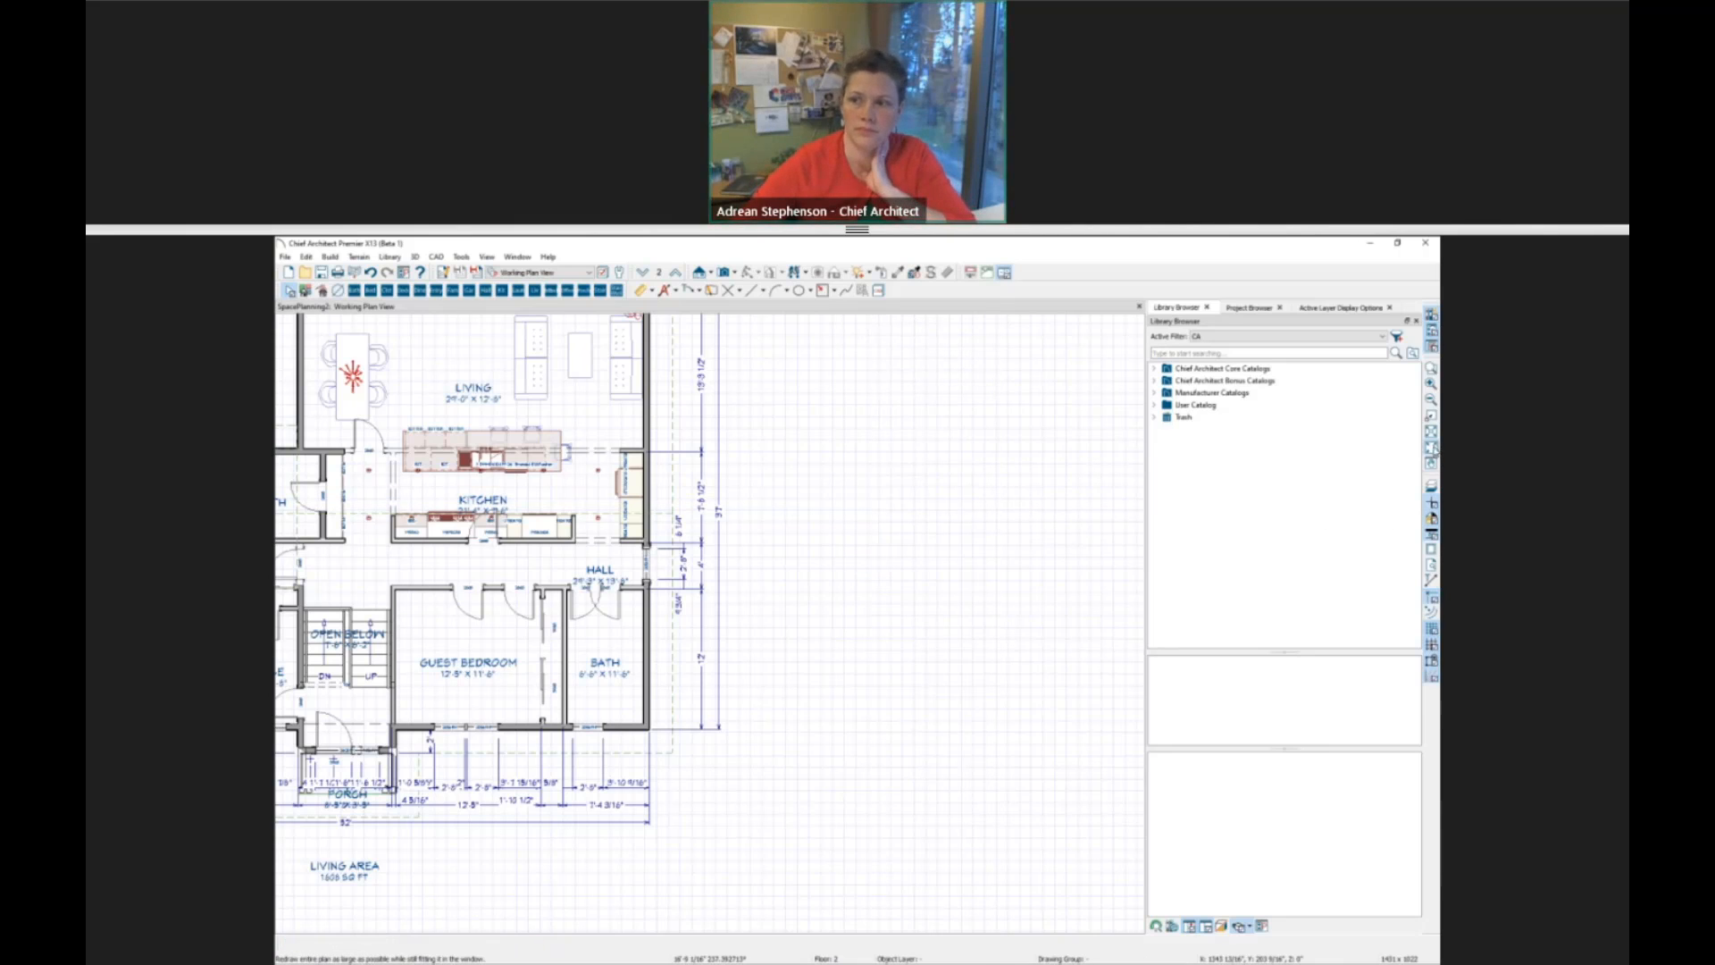
{"action": "key", "text": "F6"}
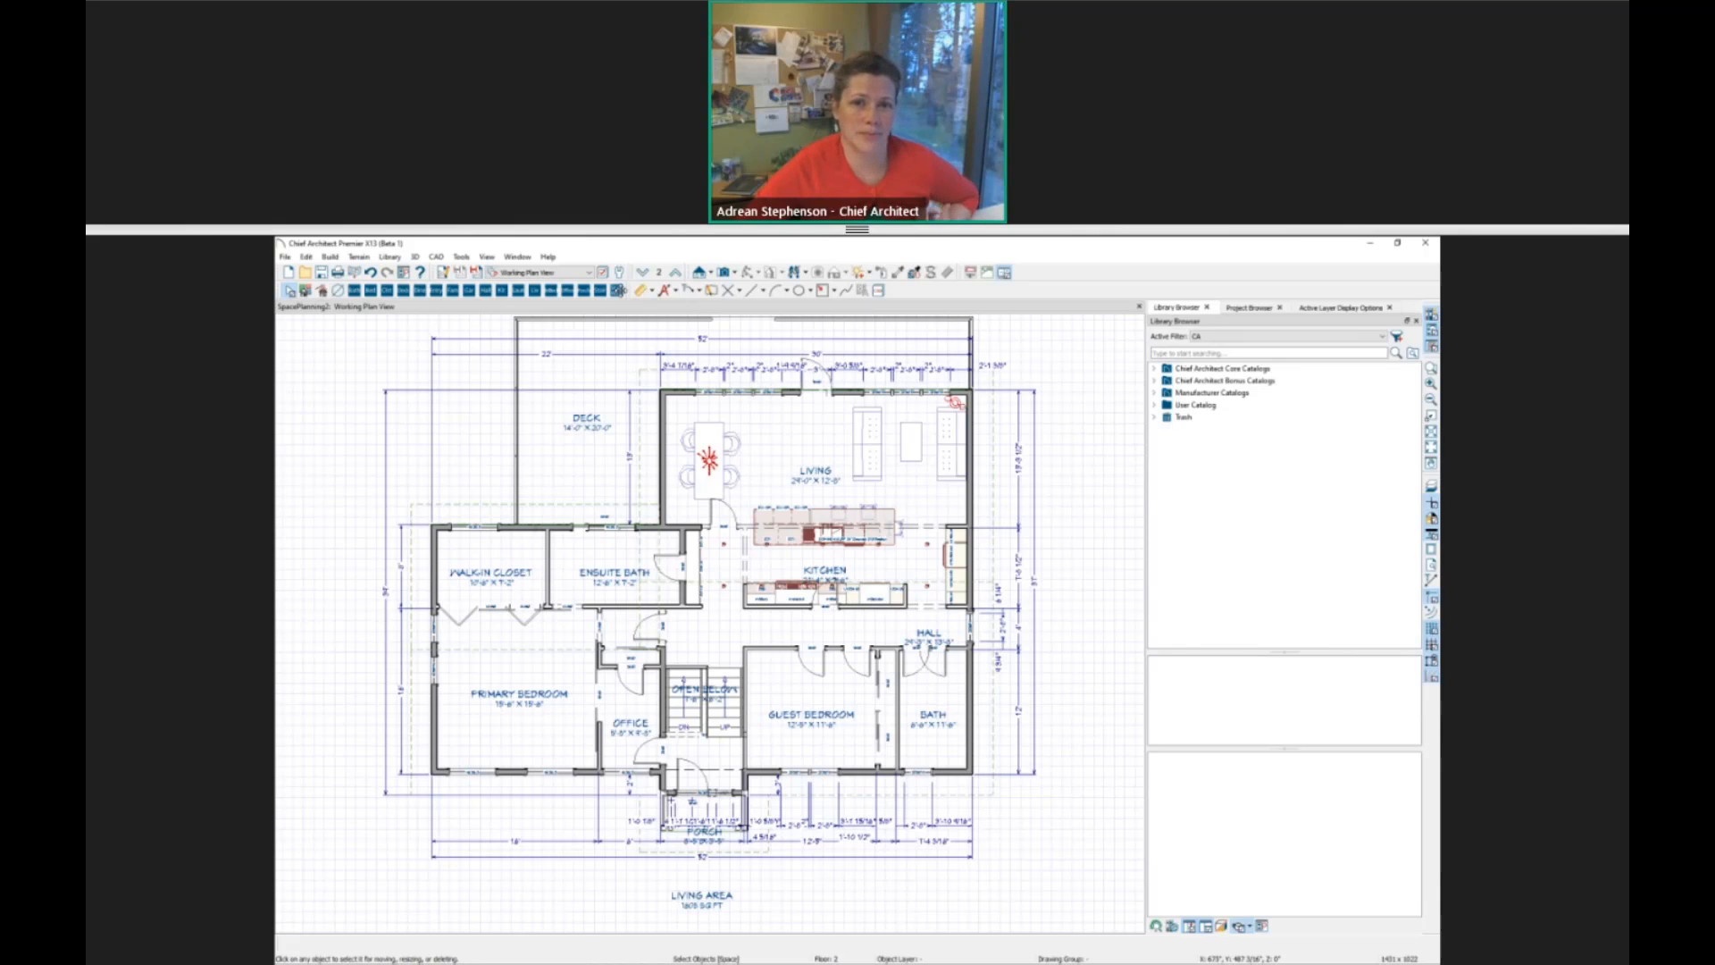
Look over the available plan-view buttons in the toolbar customization settings, close them and dismiss the resulting warnings.
{"action": "right_click", "coordinate": [629, 290]}
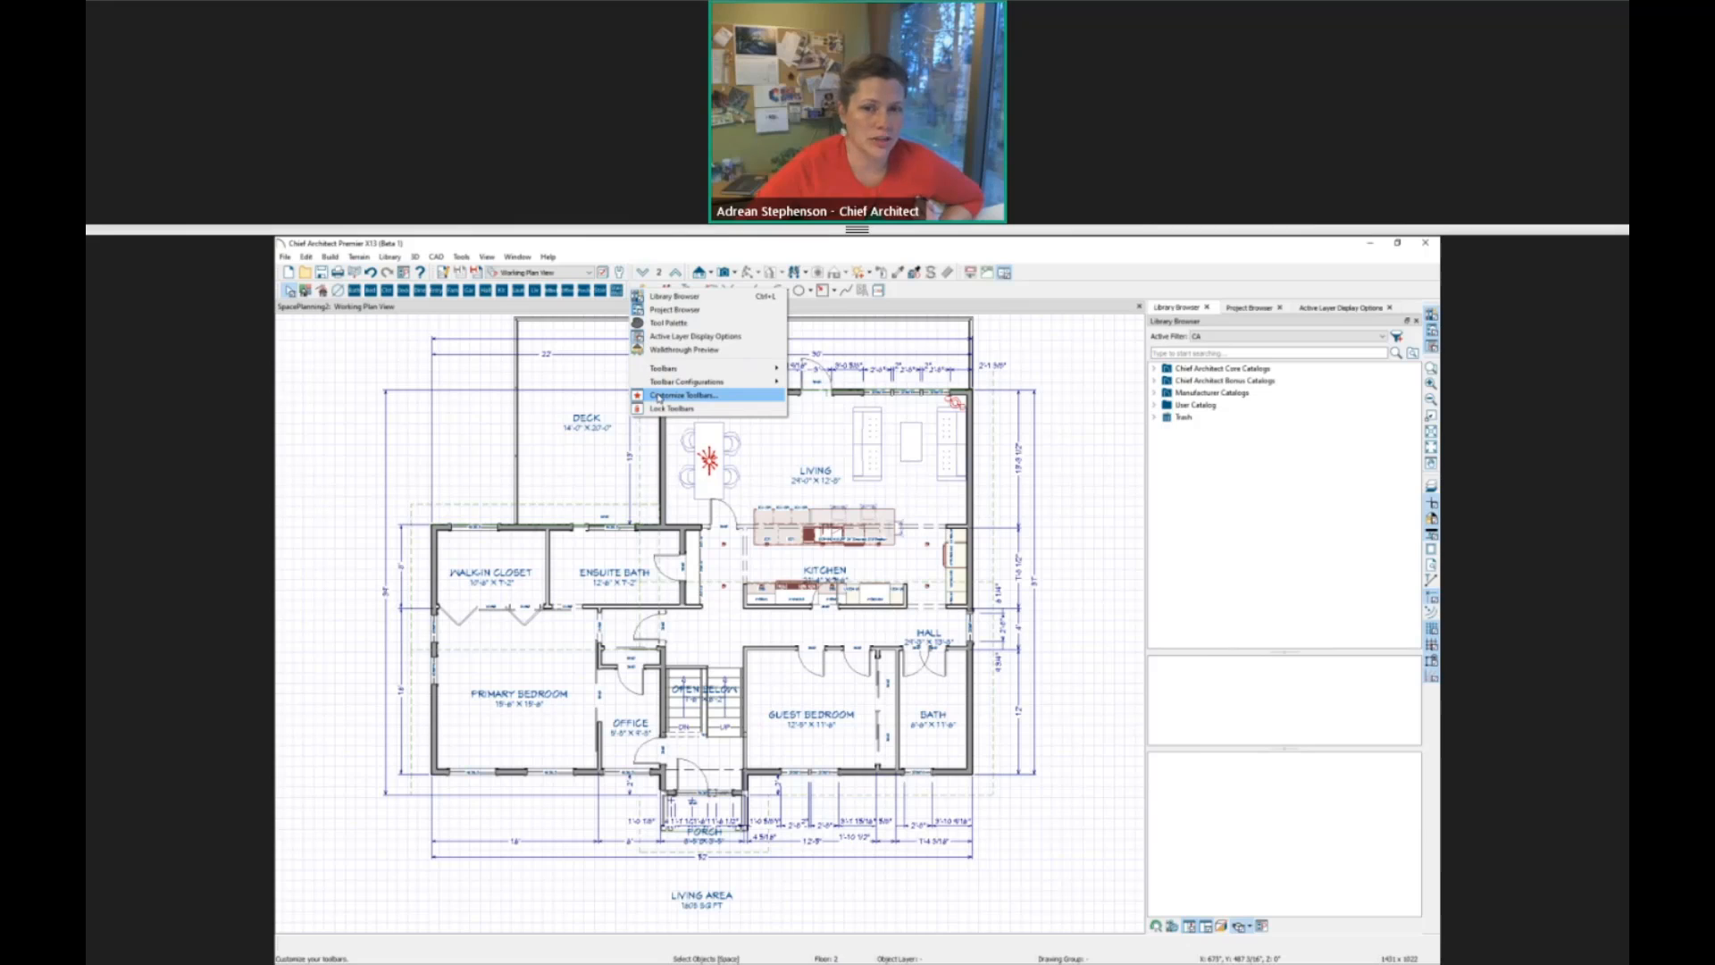
{"action": "left_click", "coordinate": [654, 396]}
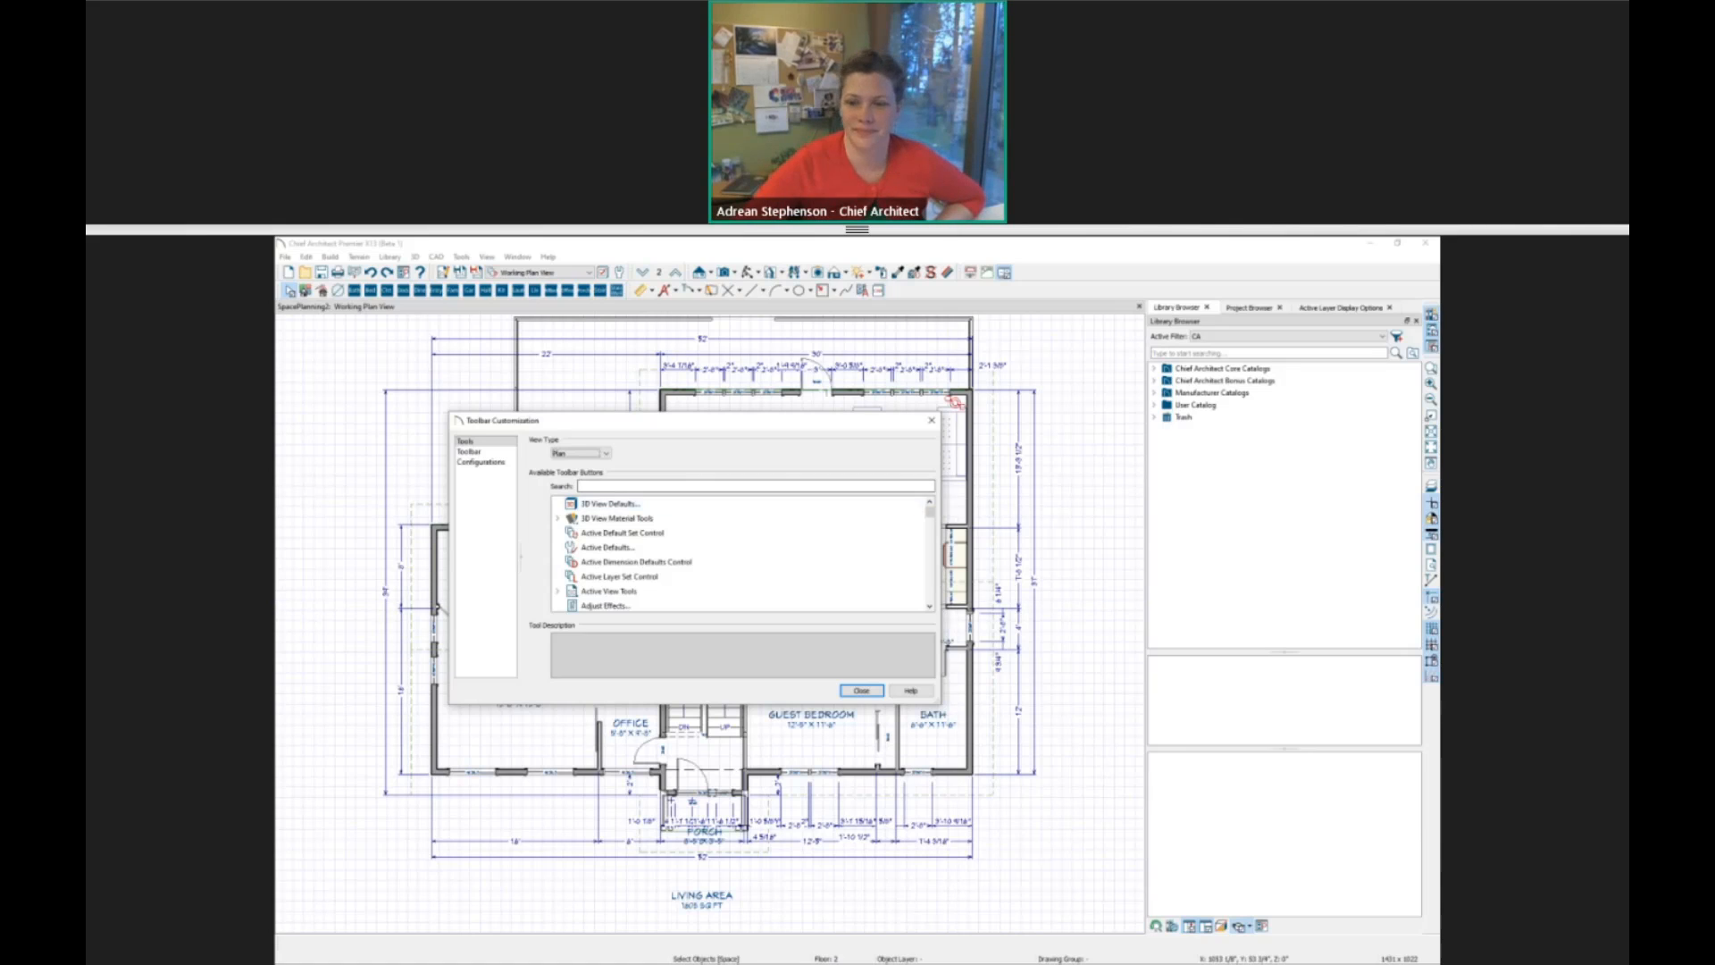
{"action": "left_click", "coordinate": [863, 691]}
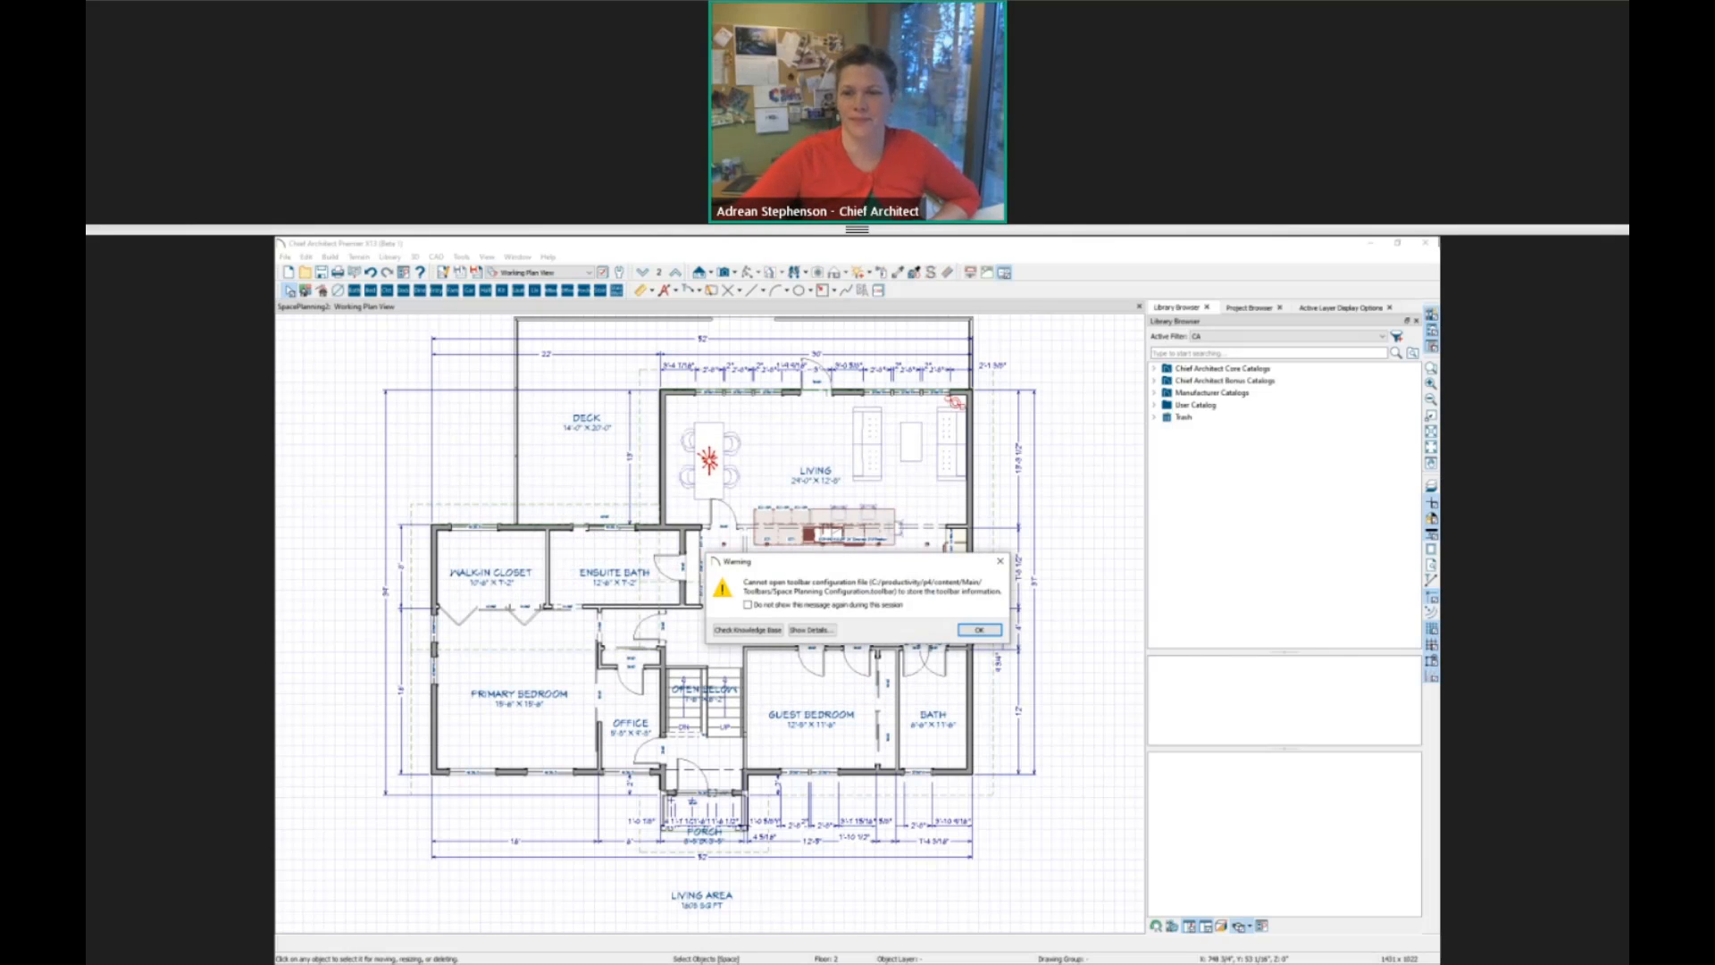
{"action": "left_click", "coordinate": [980, 630]}
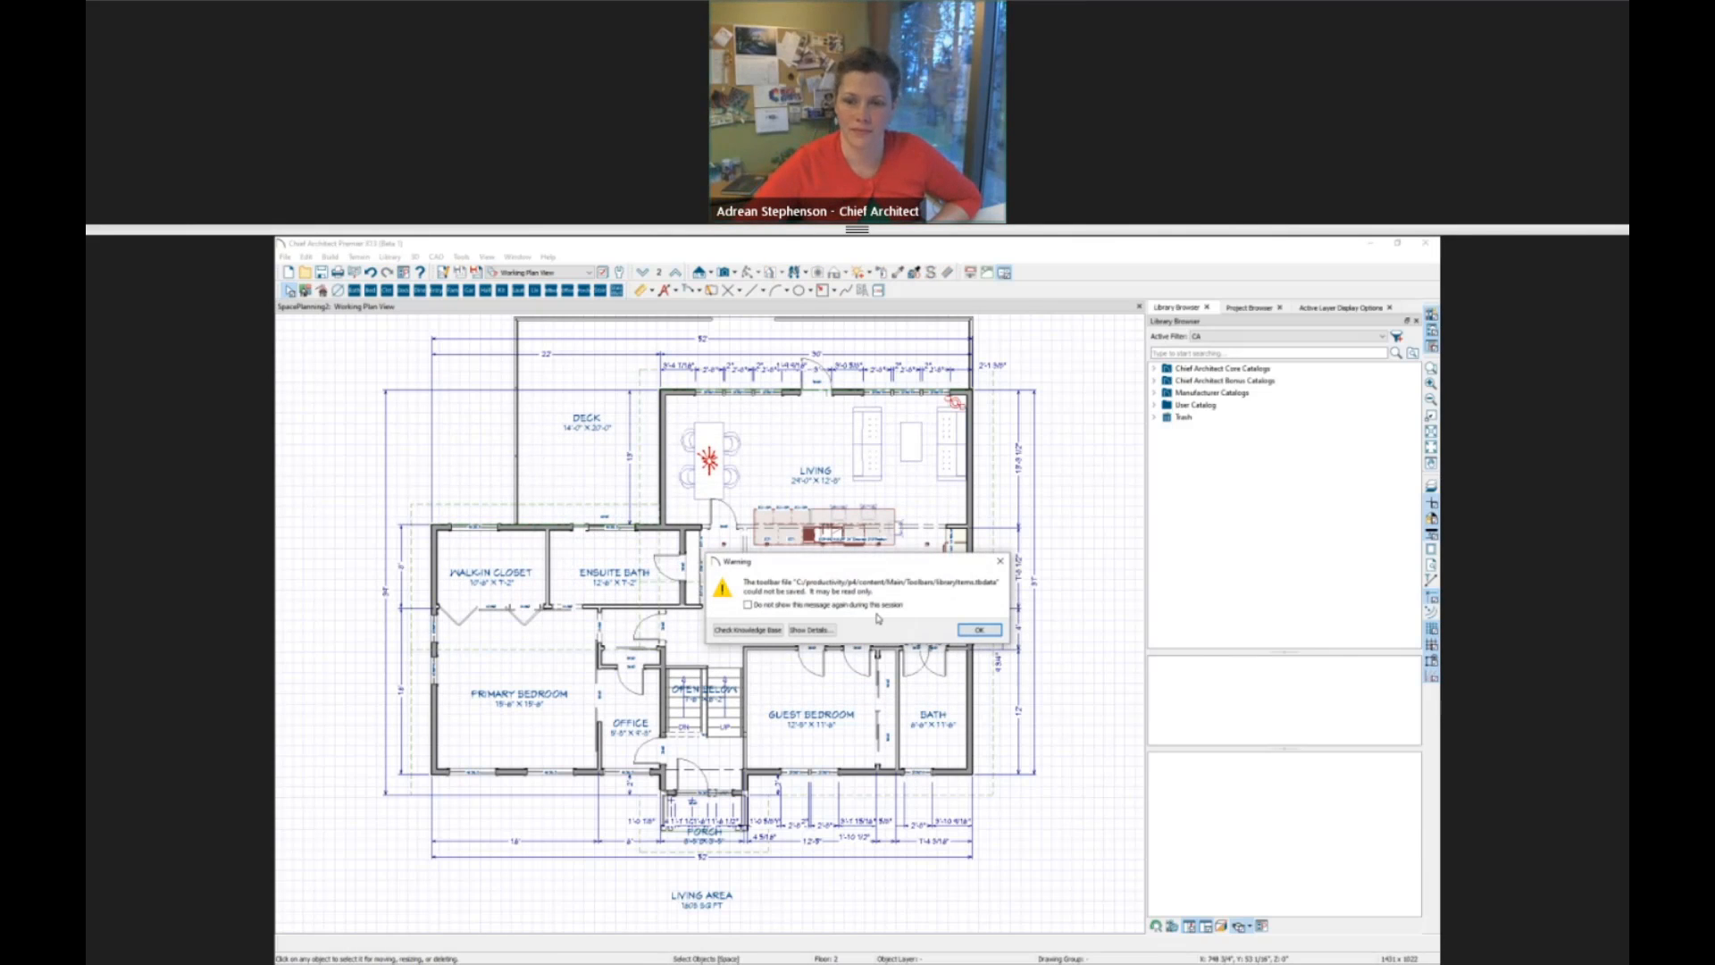
{"action": "left_click", "coordinate": [979, 630]}
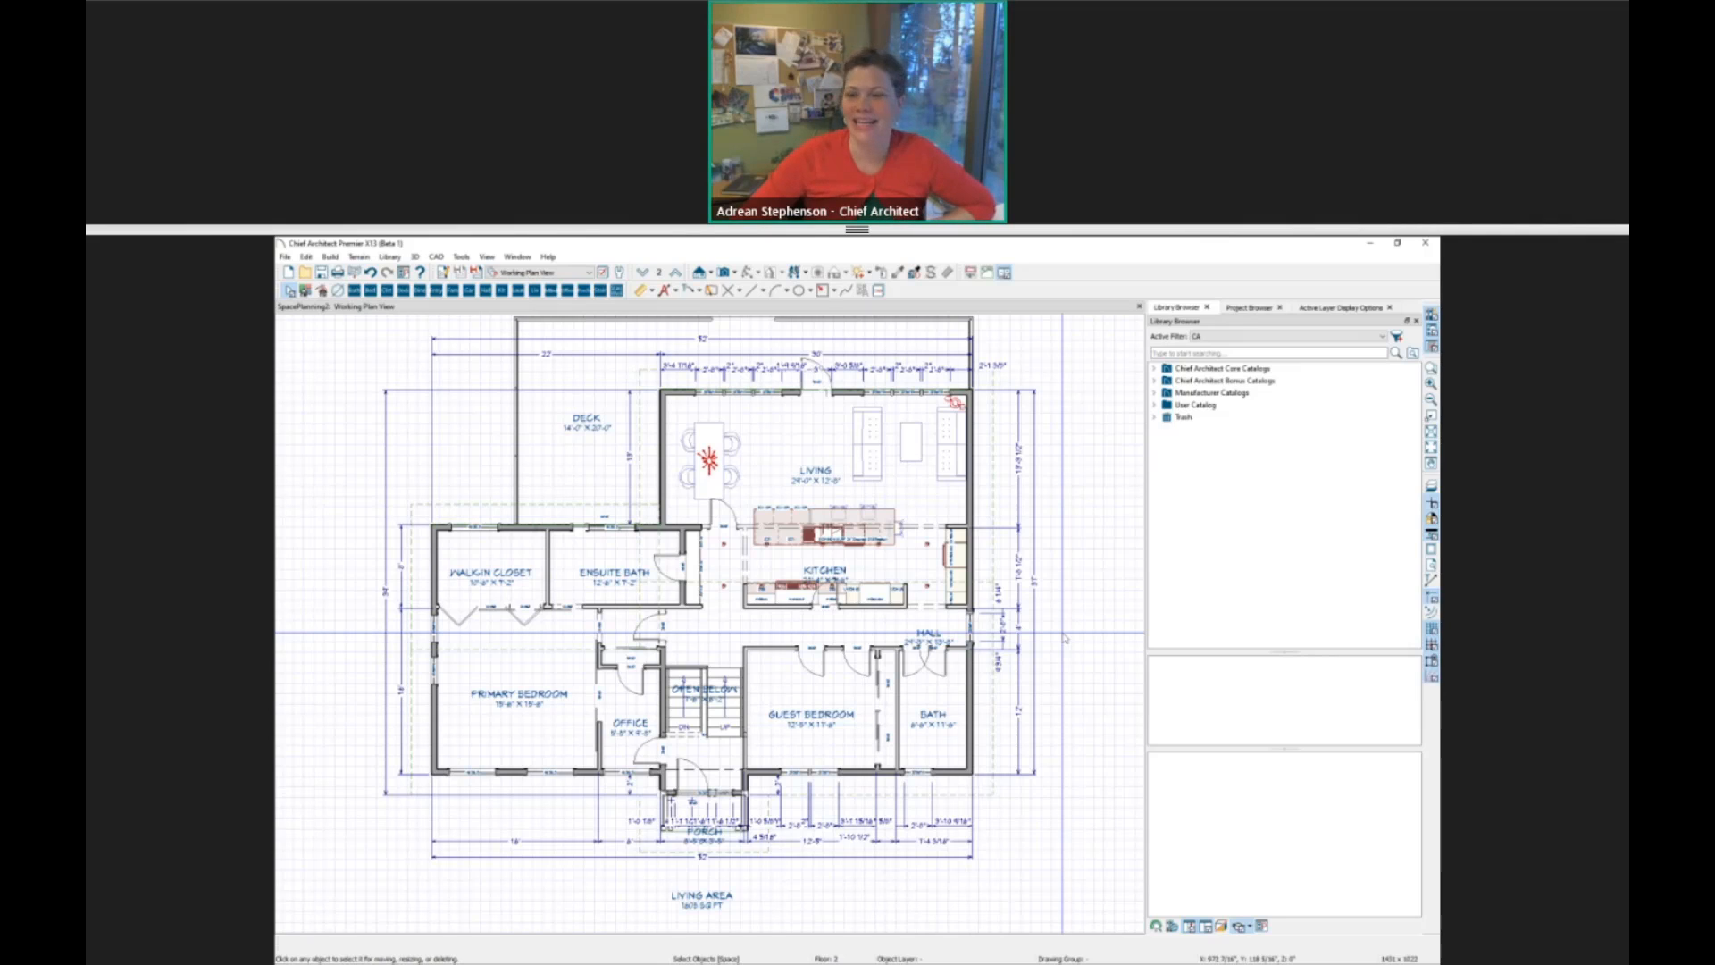
Select the primary bedroom label, the hall room and the walk-in closet label one after another.
{"action": "left_click", "coordinate": [518, 694]}
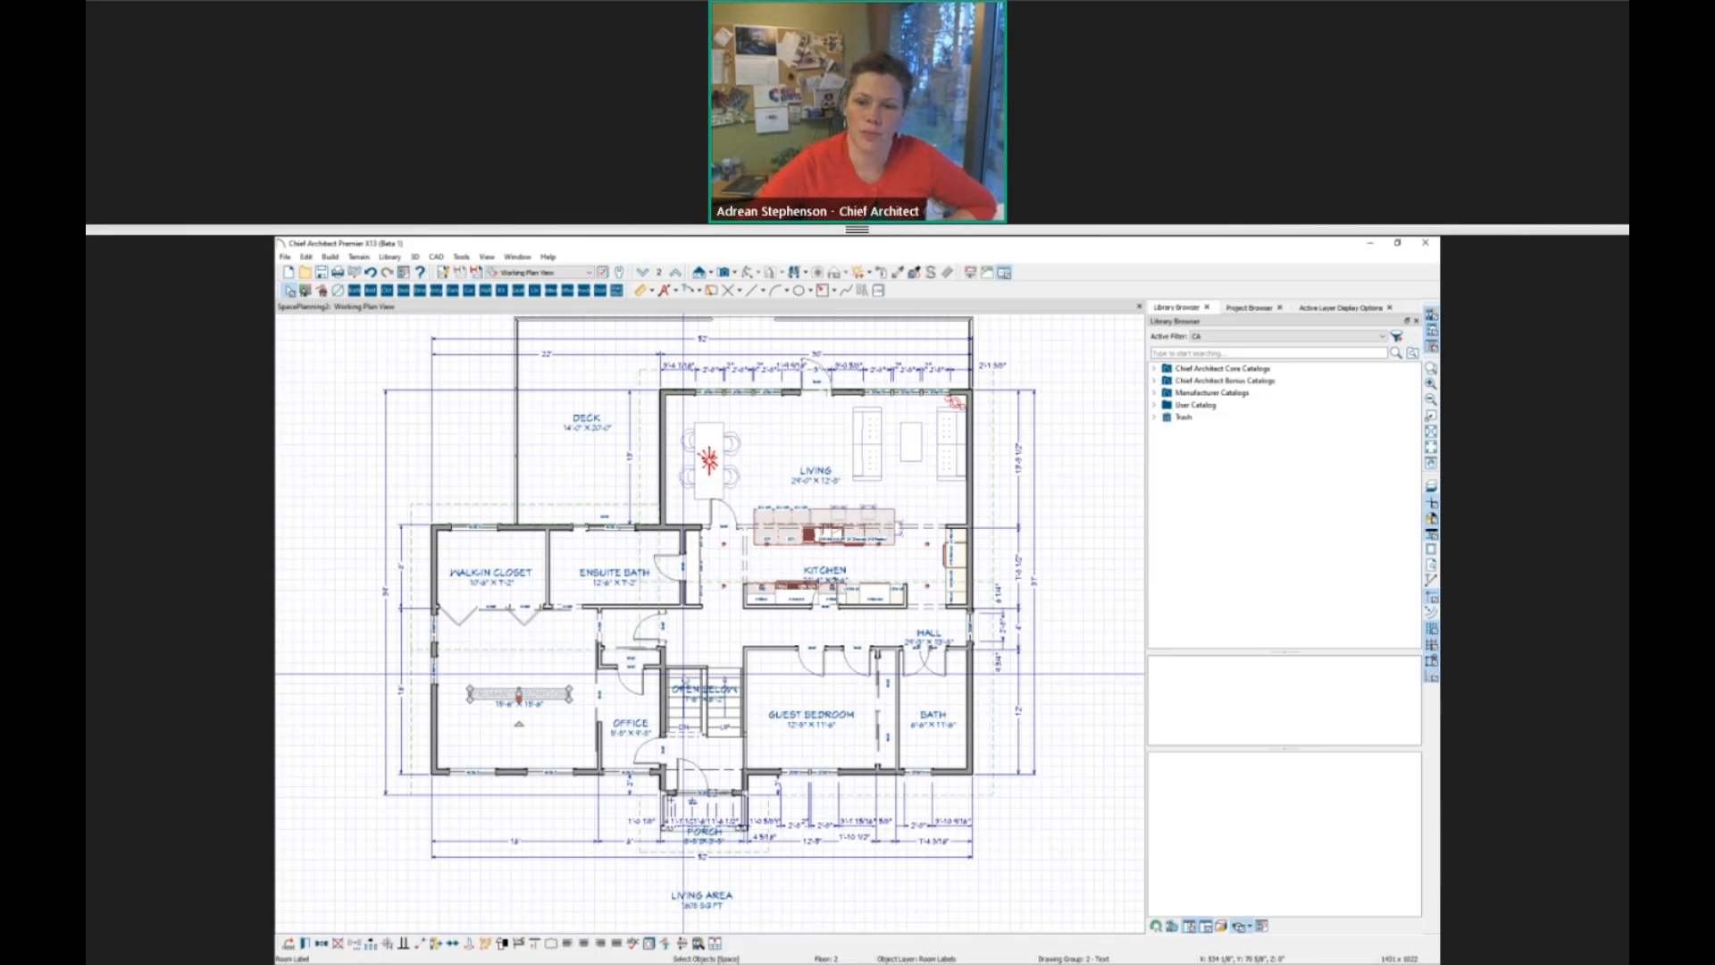
{"action": "left_click", "coordinate": [709, 626]}
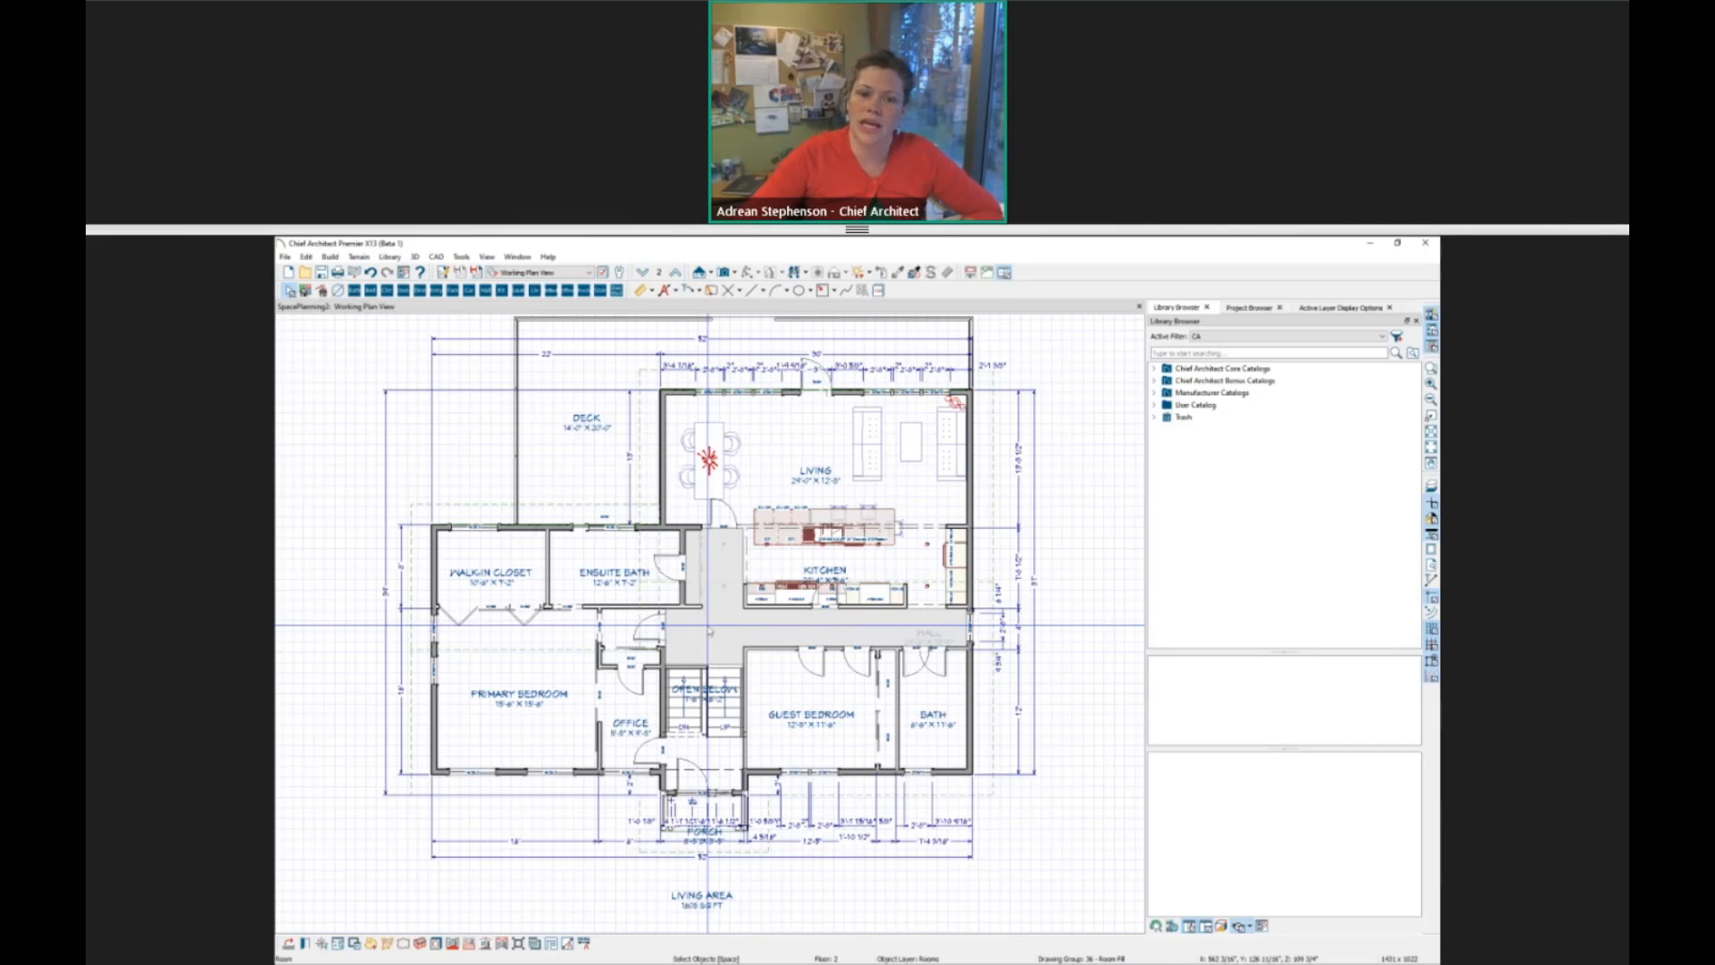
{"action": "left_click", "coordinate": [511, 570]}
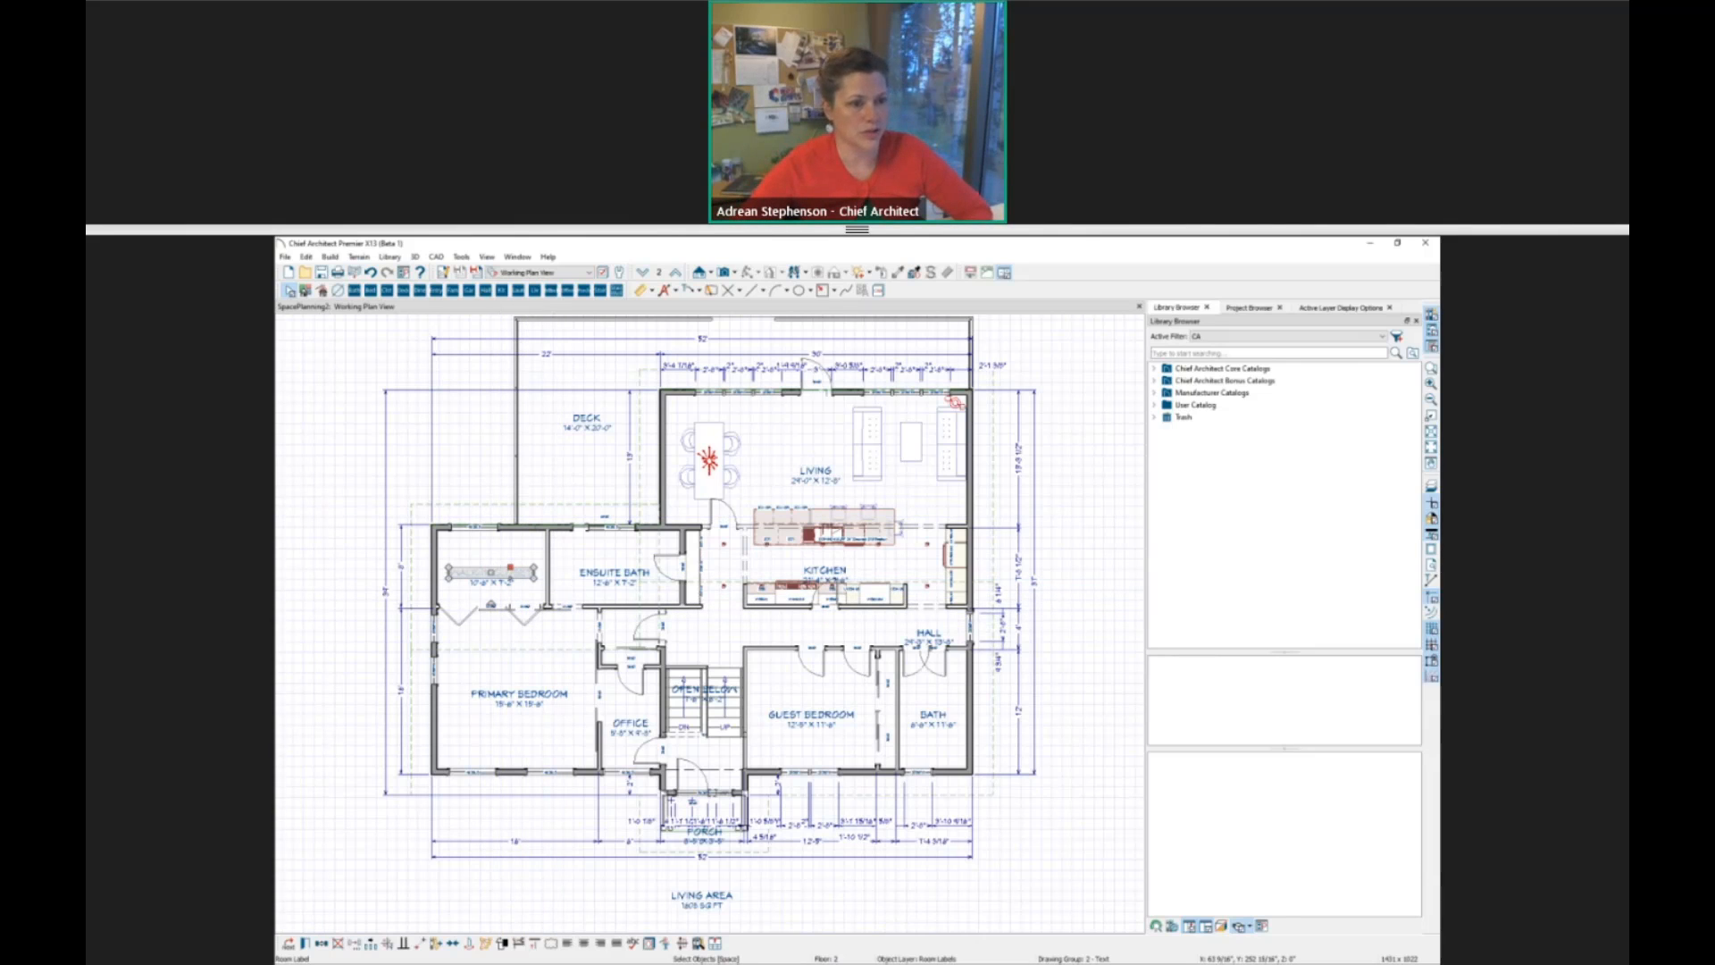
Switch to Photos for the Learning Resources slide, check the Events, Tradeshows & Training page in the browser, and return to the slide.
{"action": "key", "text": "alt+Tab"}
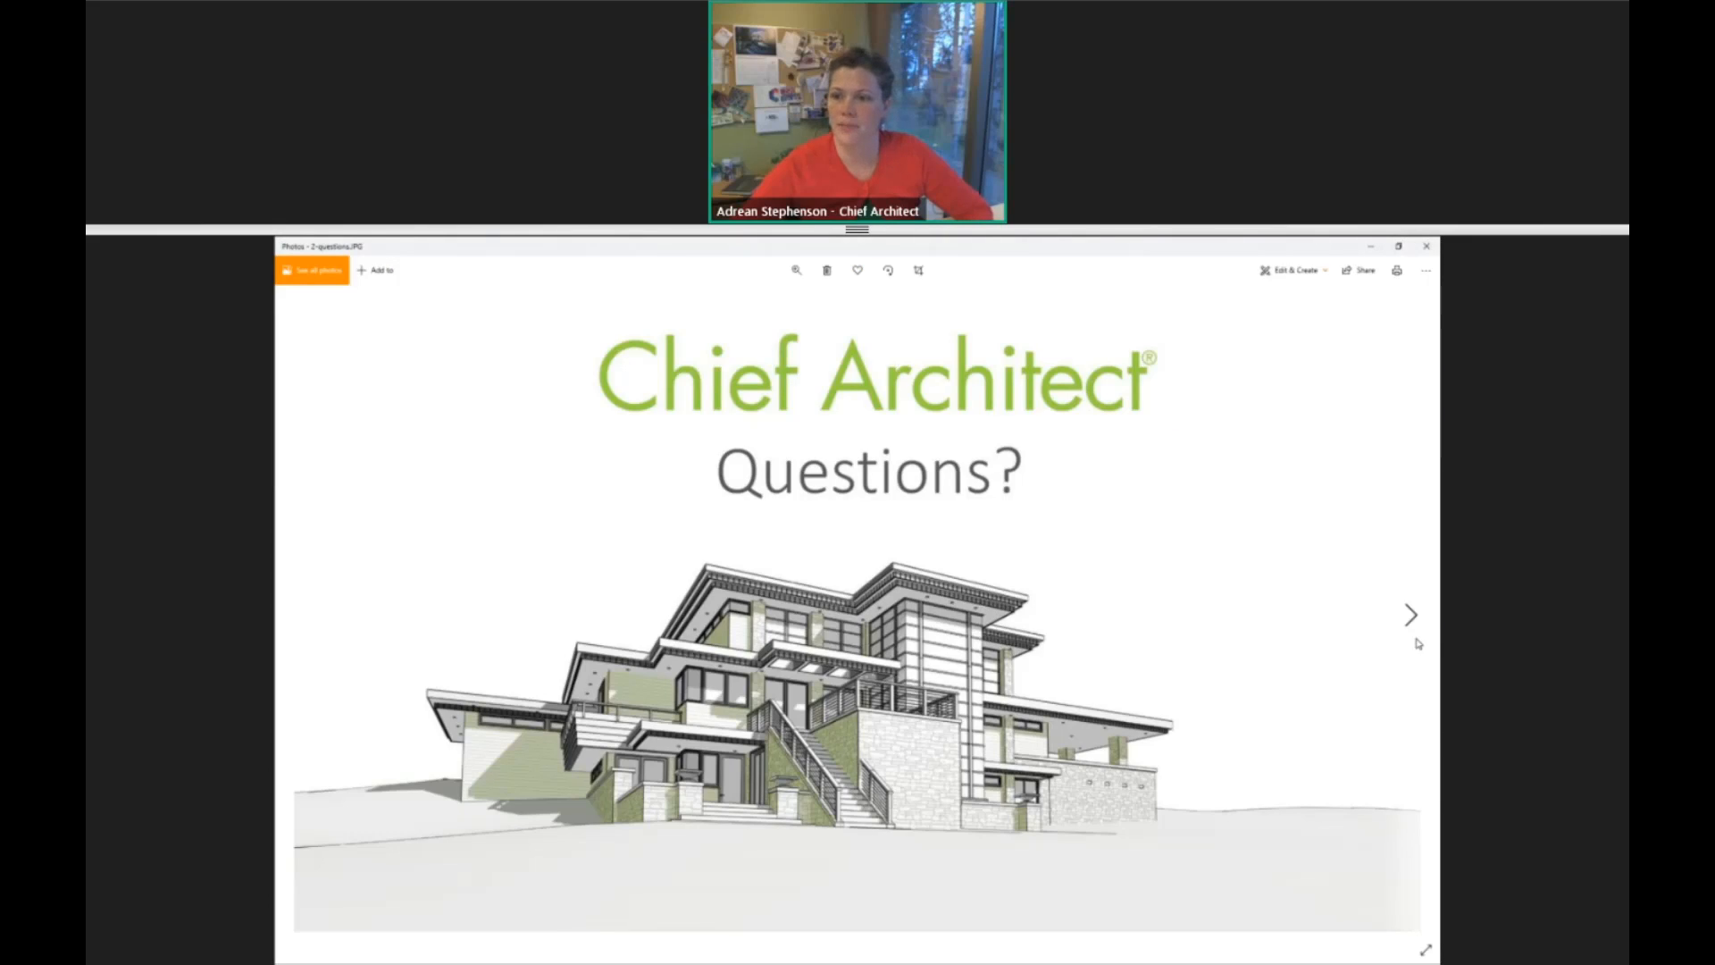
{"action": "left_click", "coordinate": [1411, 616]}
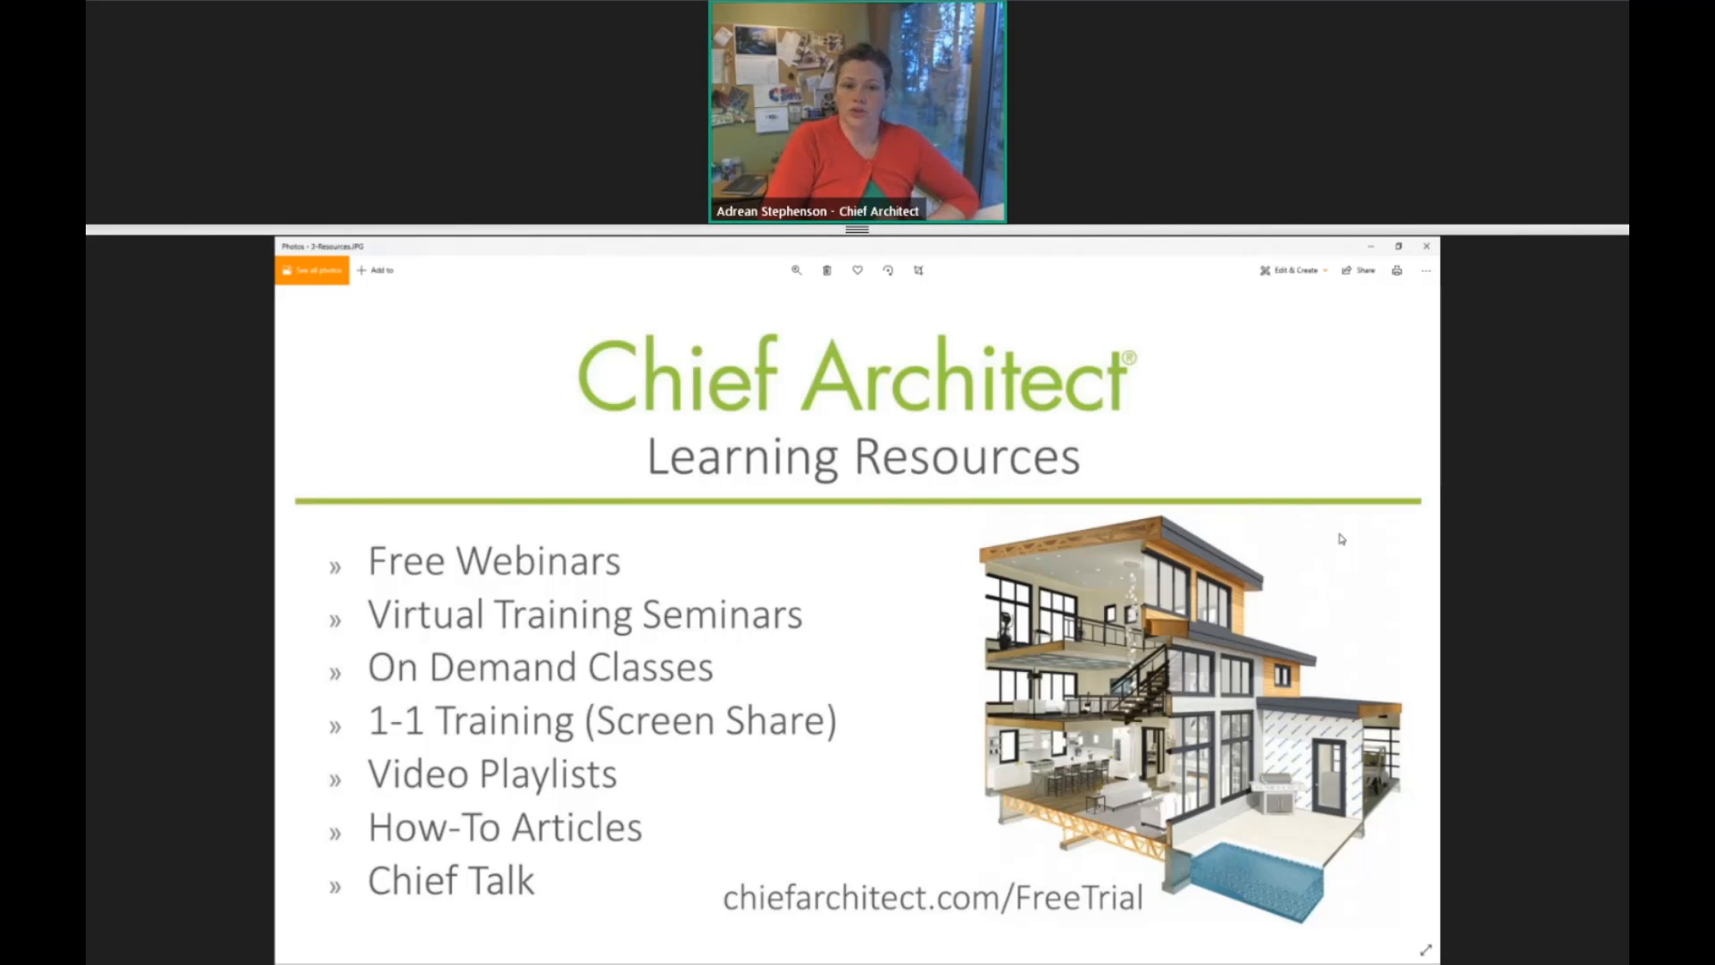
{"action": "key", "text": "alt+Tab"}
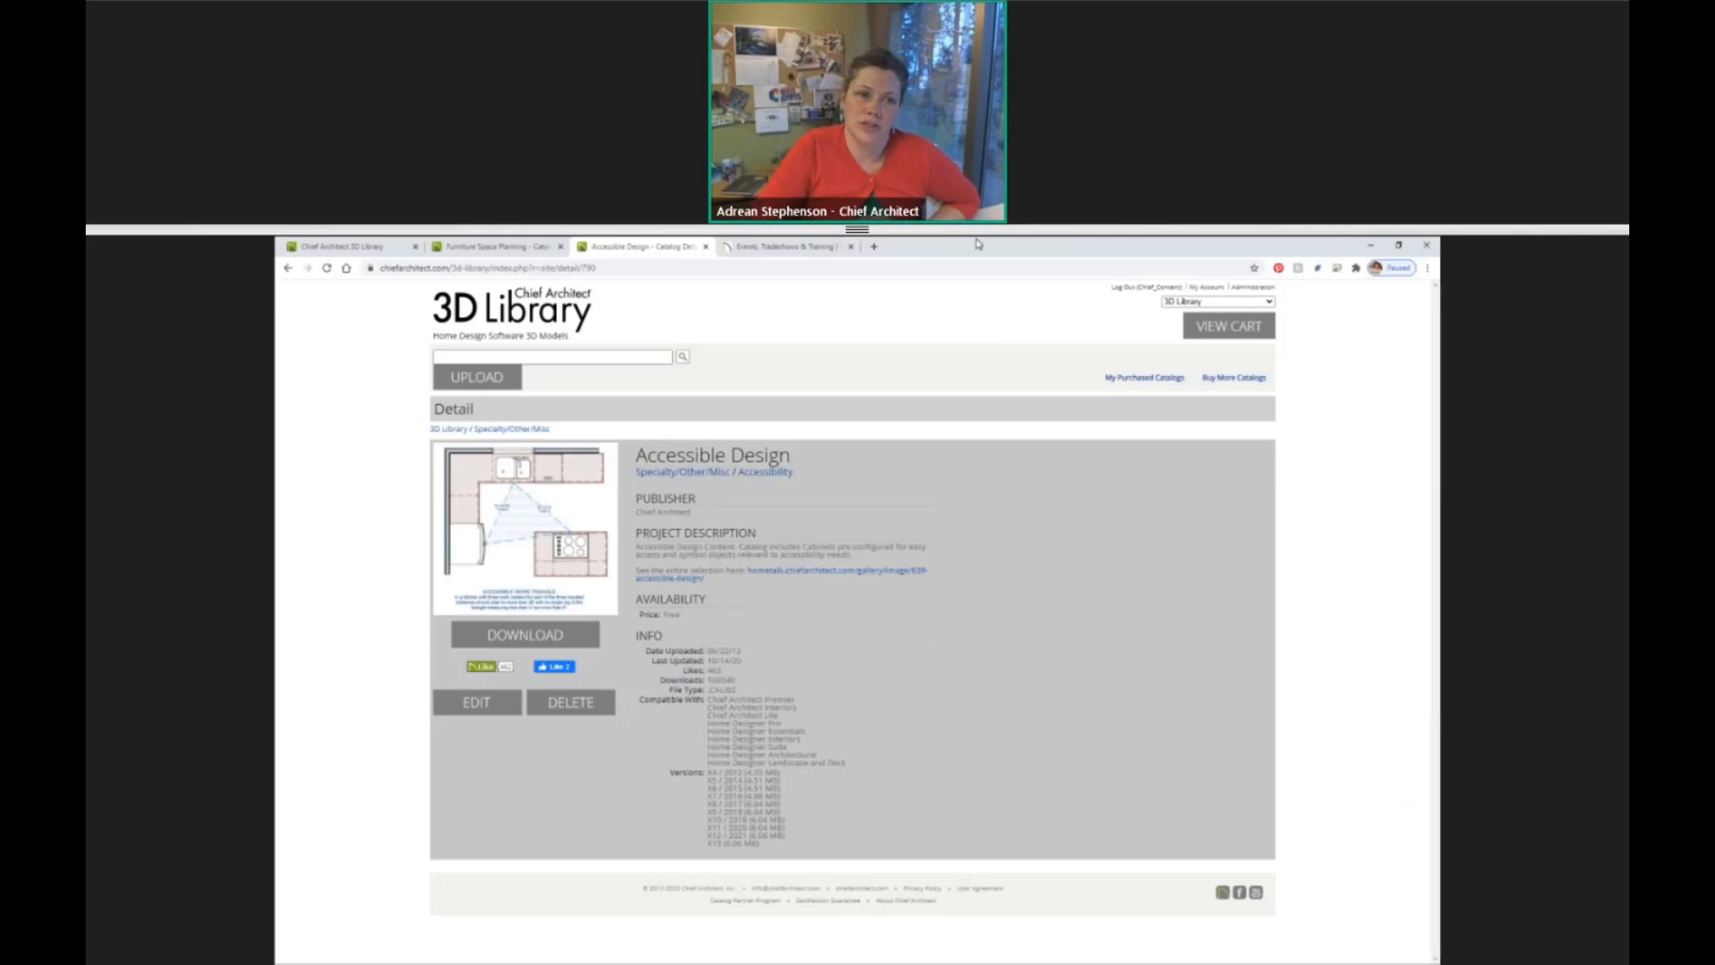
{"action": "left_click", "coordinate": [806, 250]}
{"action": "scroll", "coordinate": [790, 478], "scroll_direction": "up", "scroll_amount": 5}
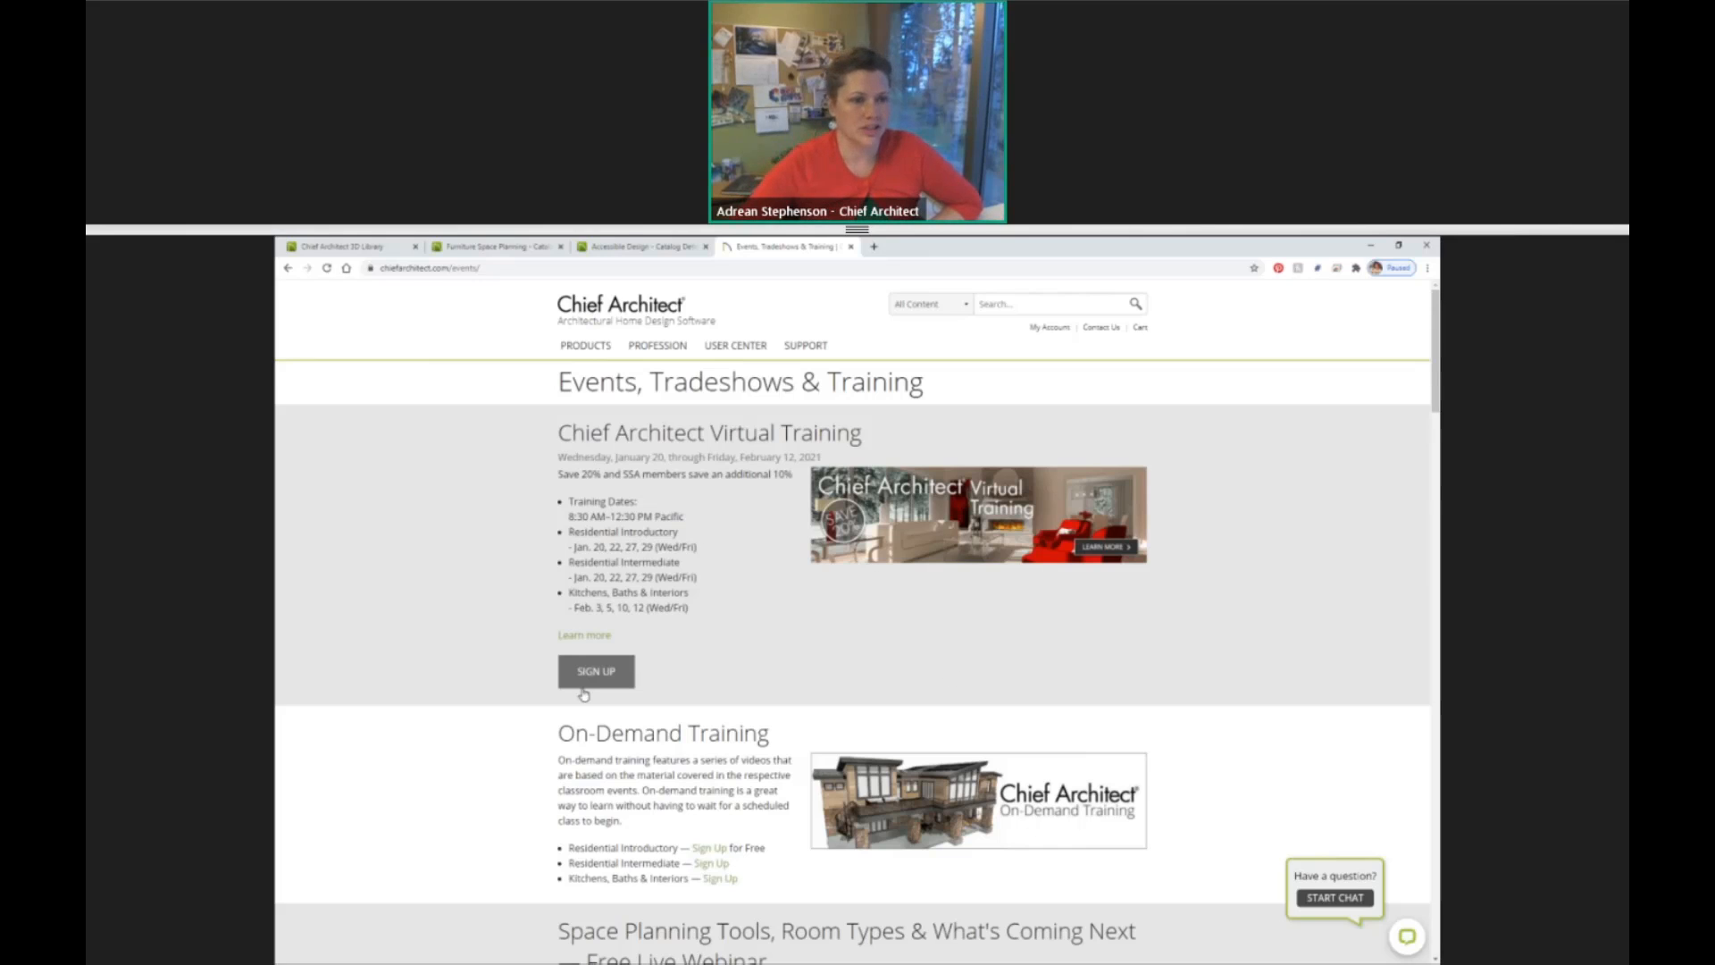
{"action": "key", "text": "alt+Tab"}
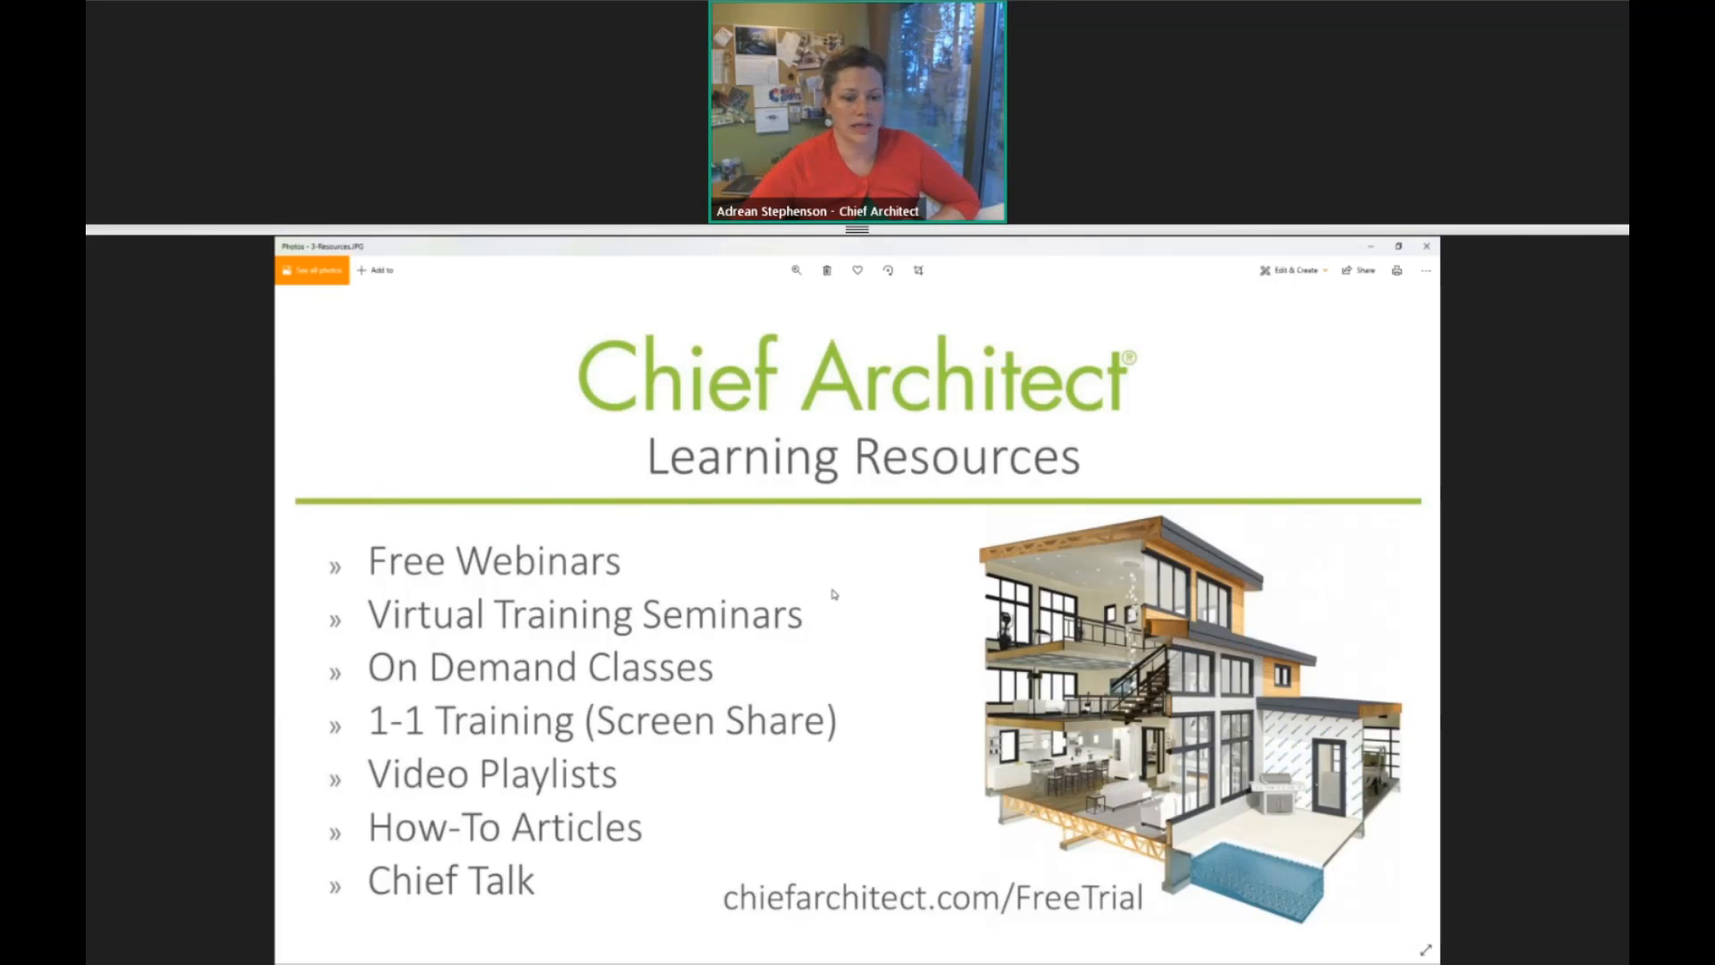